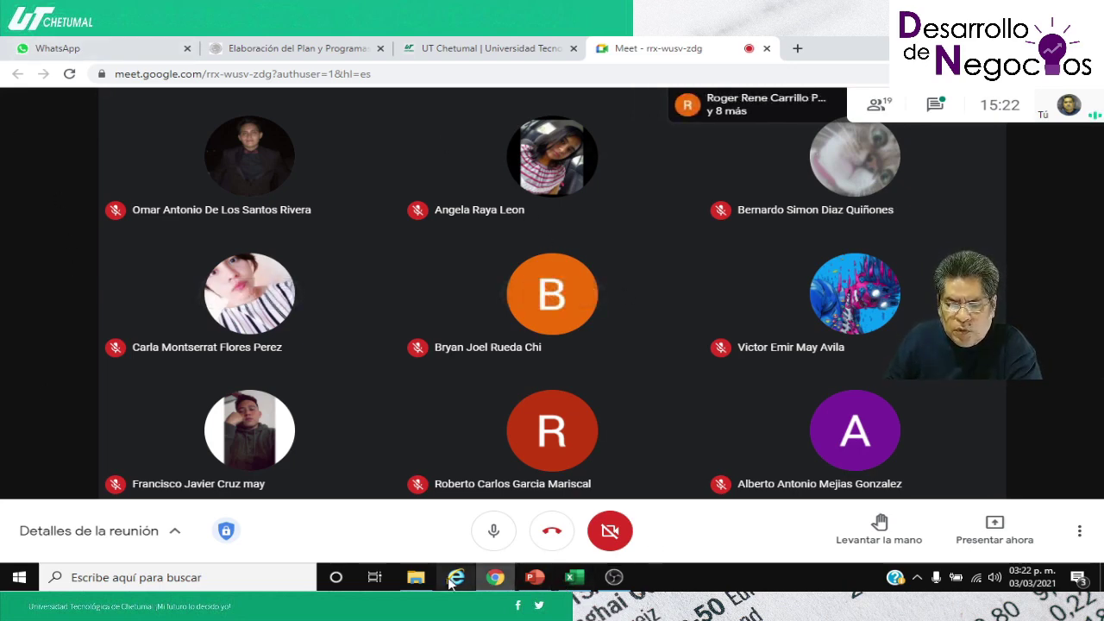
Step: Switch to the Excel workbook Formato_de_evaluacion_360_grados-1.xlsx and examine its "Fortalezas y áreas de oportunidad" section
click(415, 579)
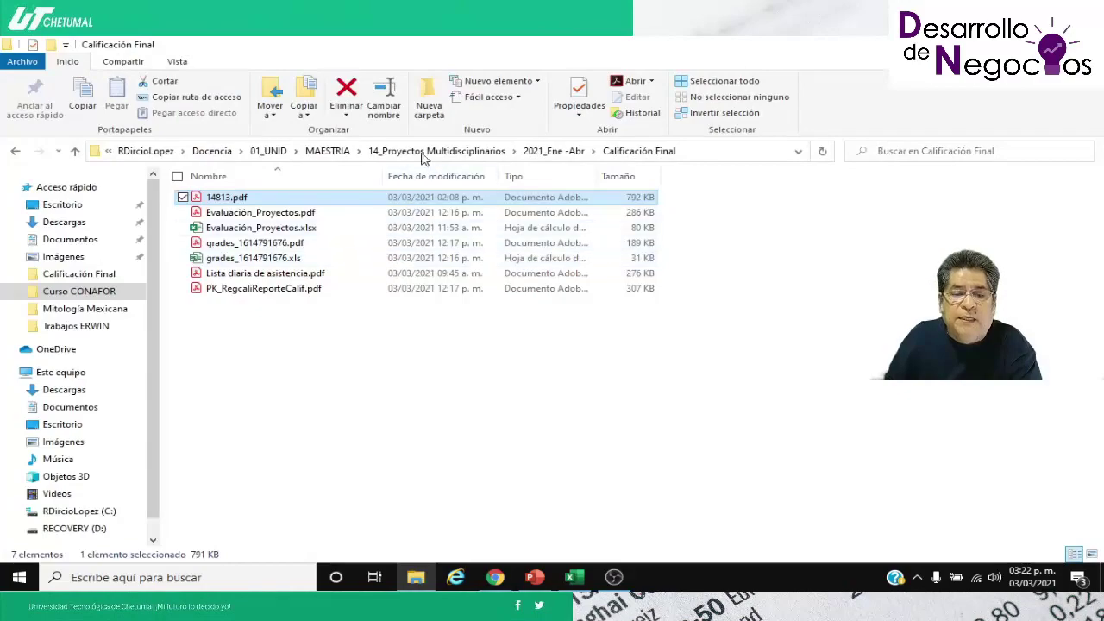
key(alt+Tab)
scroll(284, 417, up, 6)
scroll(284, 416, up, 3)
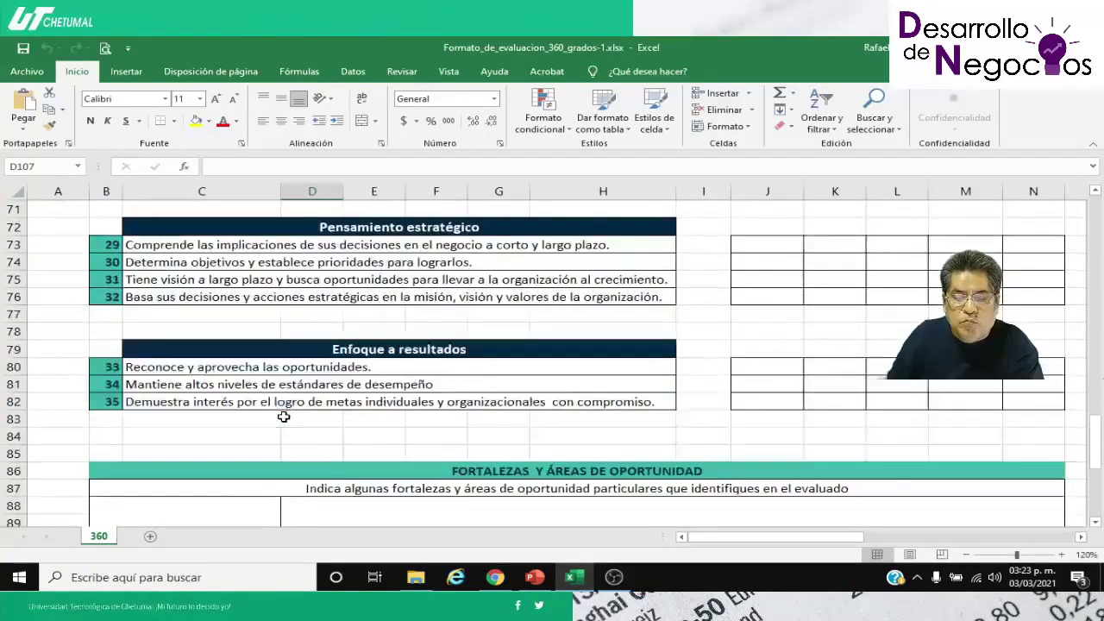
scroll(284, 417, down, 3)
scroll(284, 414, down, 3)
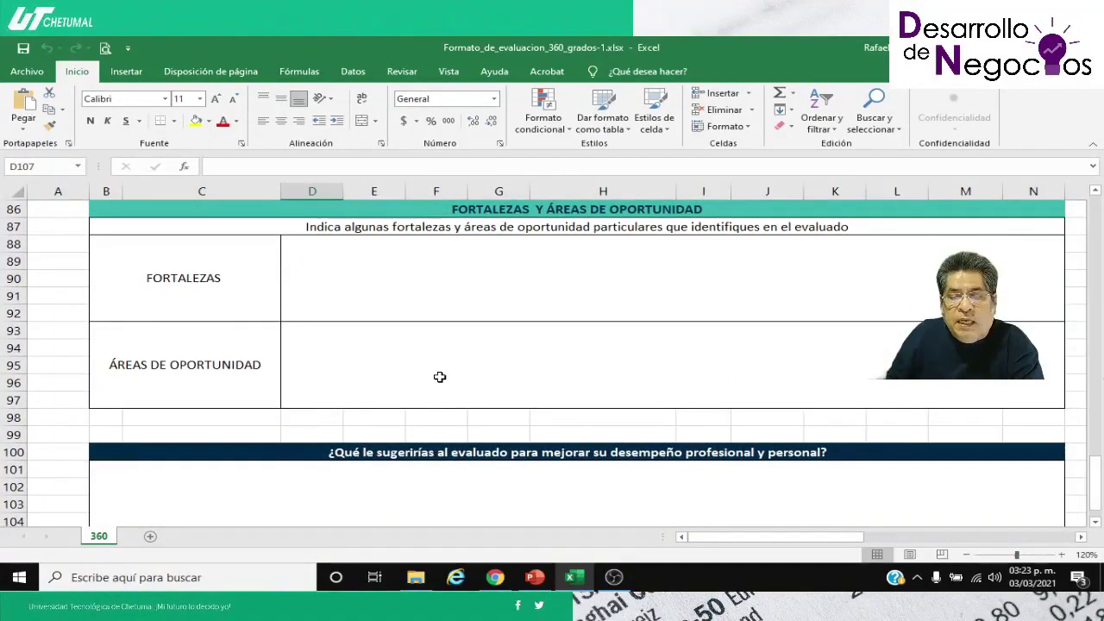
scroll(438, 376, up, 2)
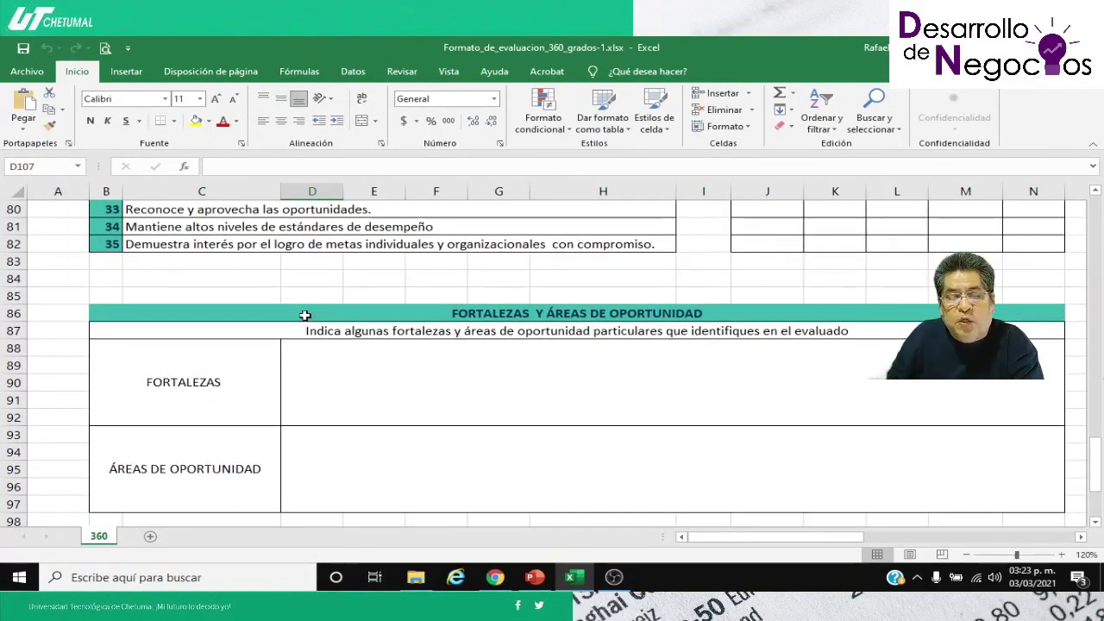
scroll(307, 315, down, 2)
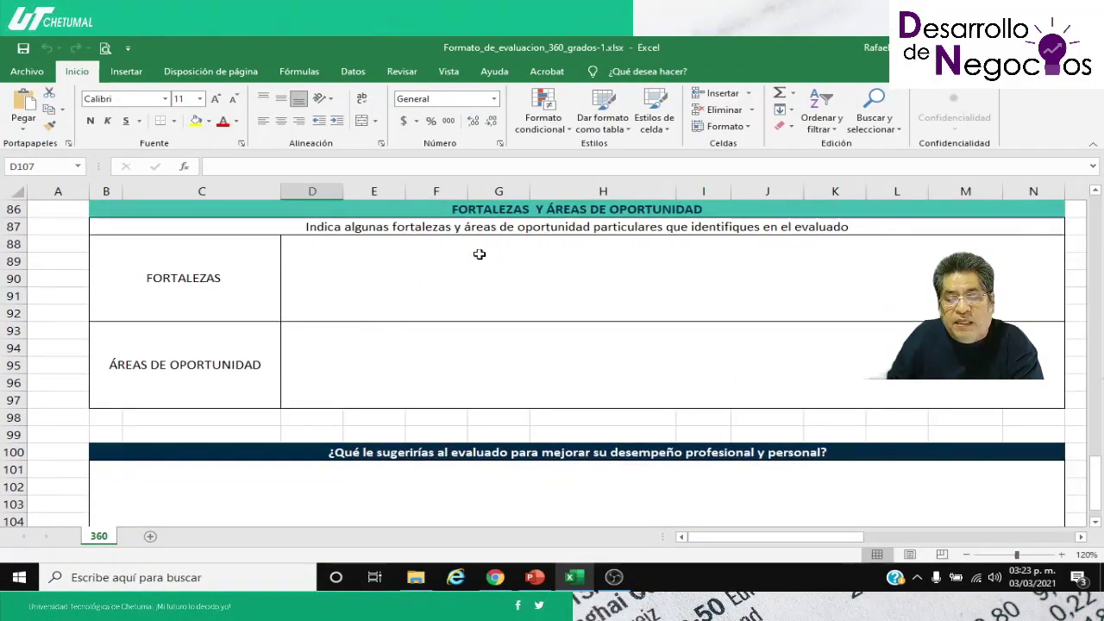
click(438, 269)
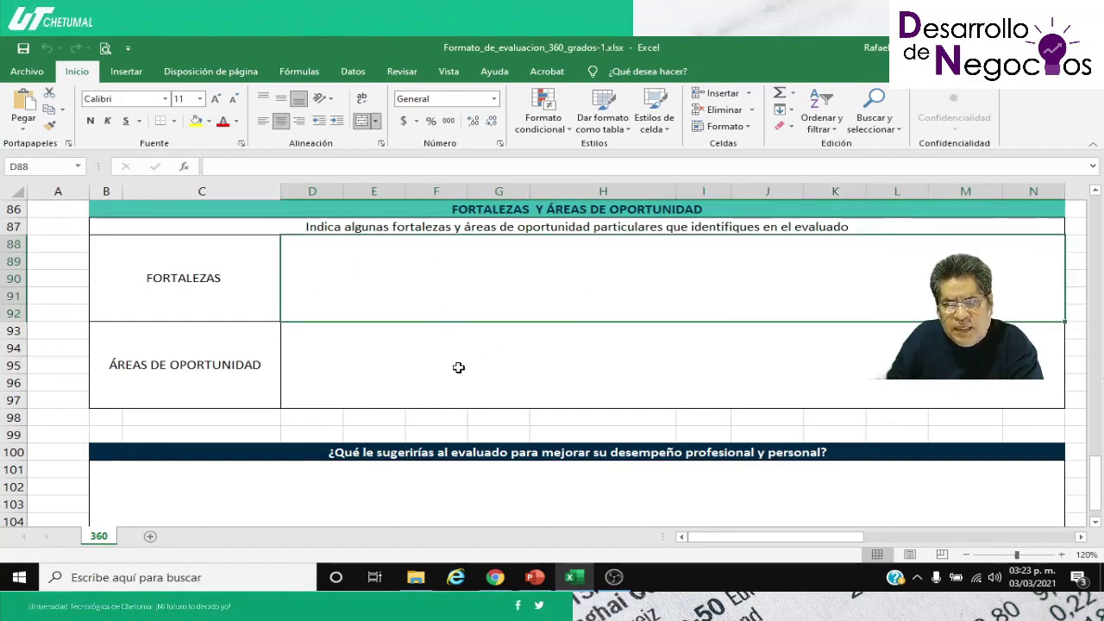
Step: Check the Google Meet call and return to the evaluation workbook in Excel
click(498, 577)
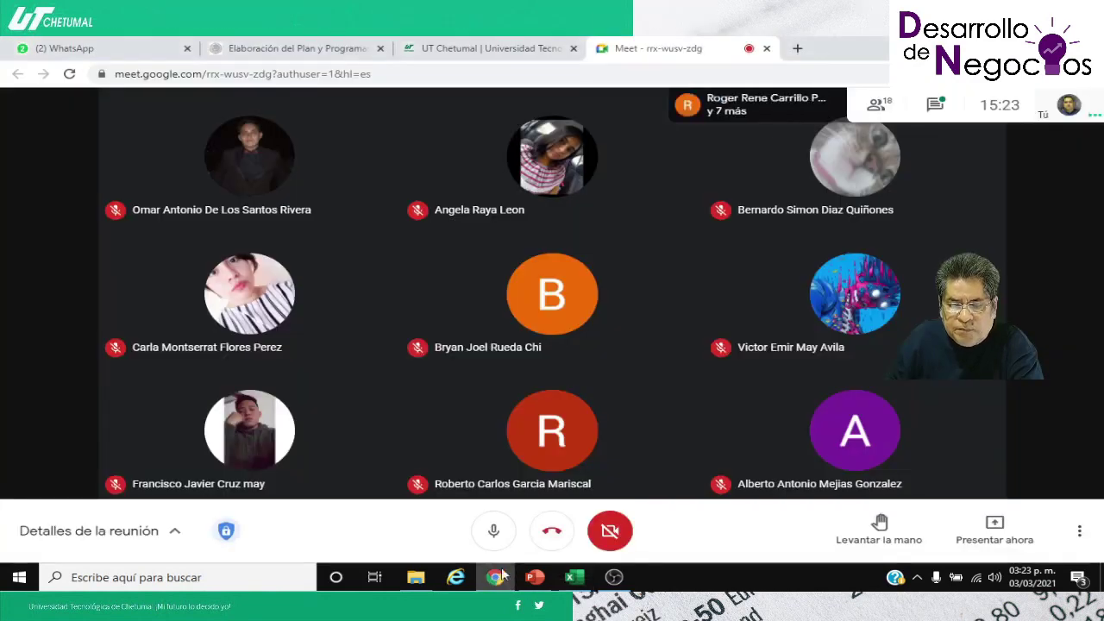
click(994, 527)
key(alt+Tab)
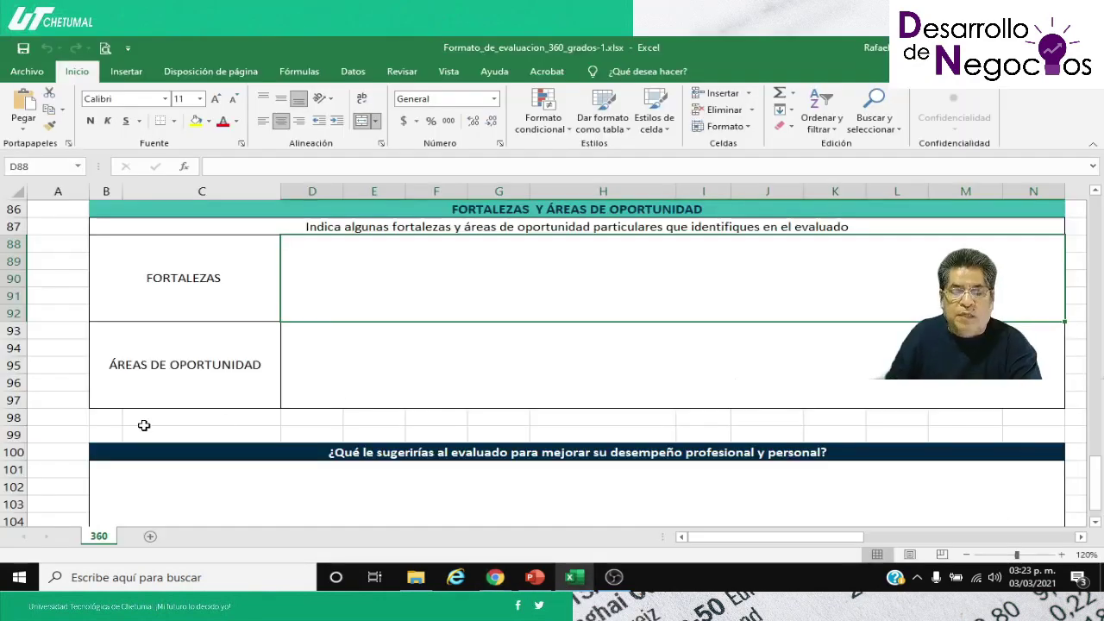
scroll(140, 408, down, 1)
scroll(141, 408, up, 1)
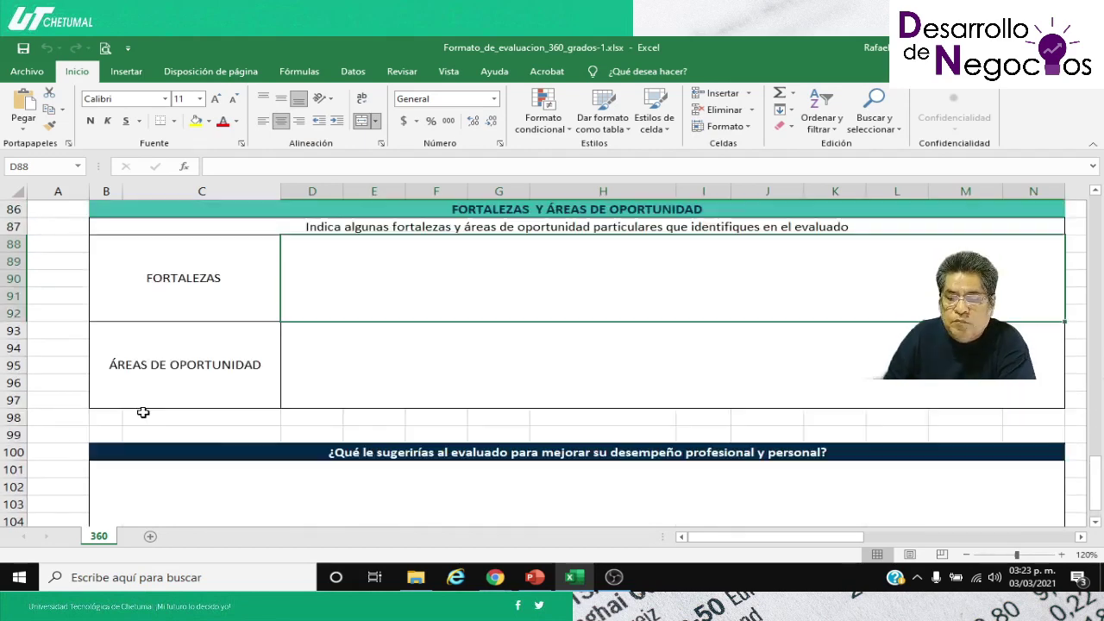
Step: Zoom the sheet to 110% and go through the answer boxes for strengths, areas of opportunity and improvement suggestions
click(967, 555)
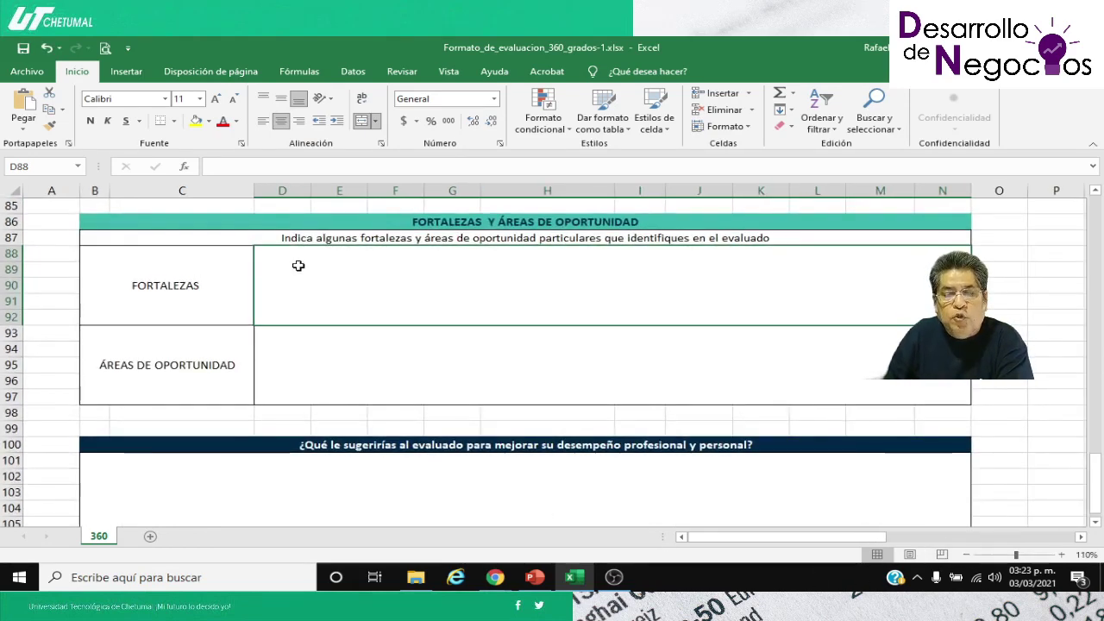
click(389, 365)
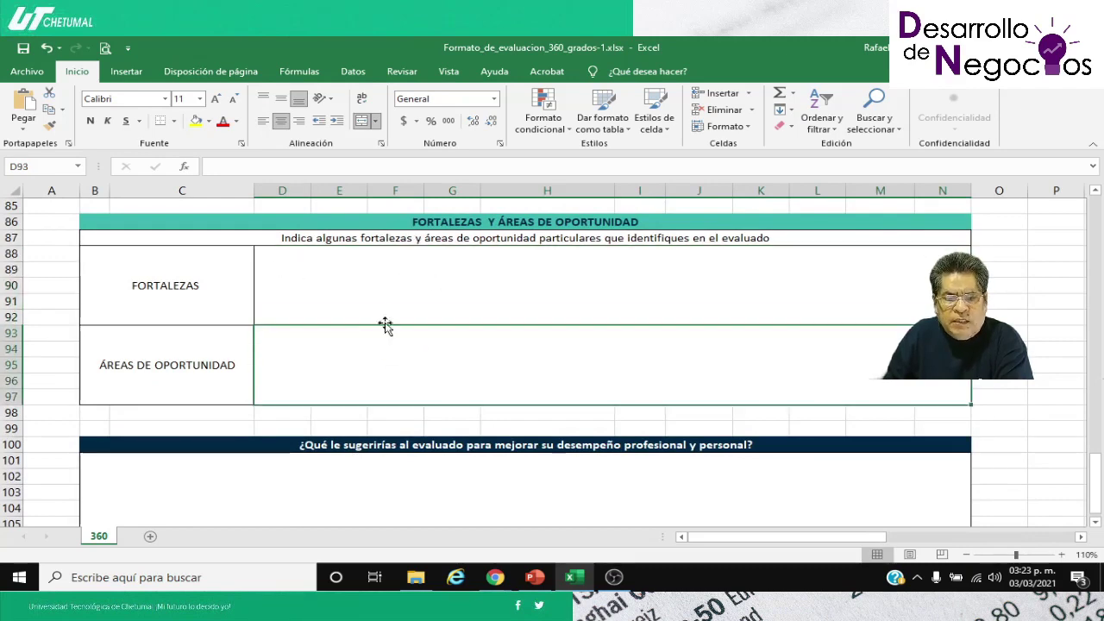
click(376, 295)
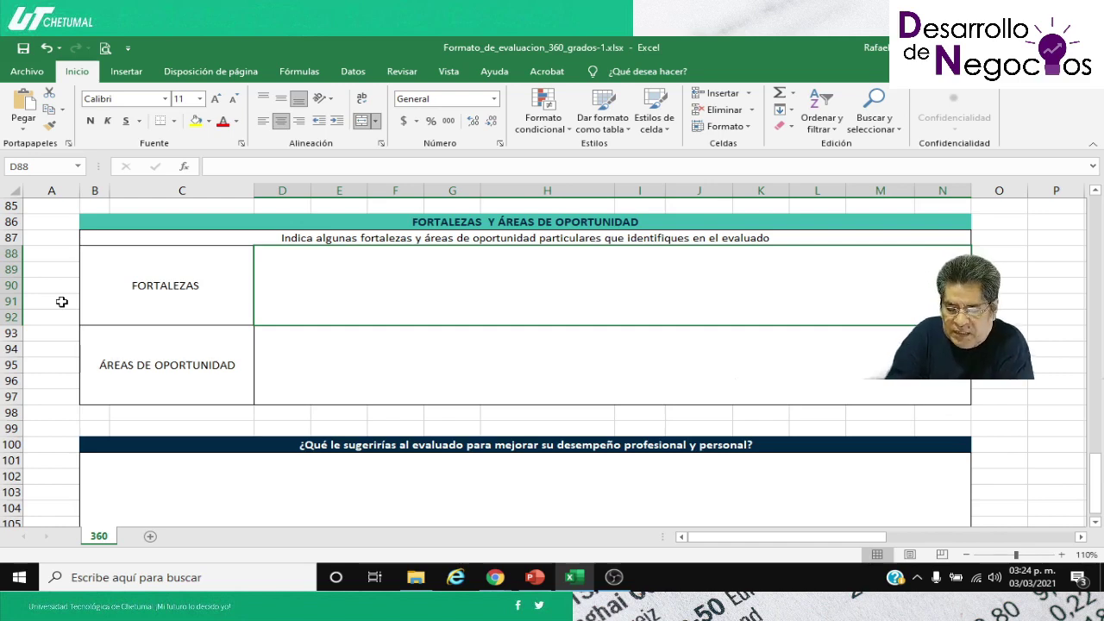
key(Down)
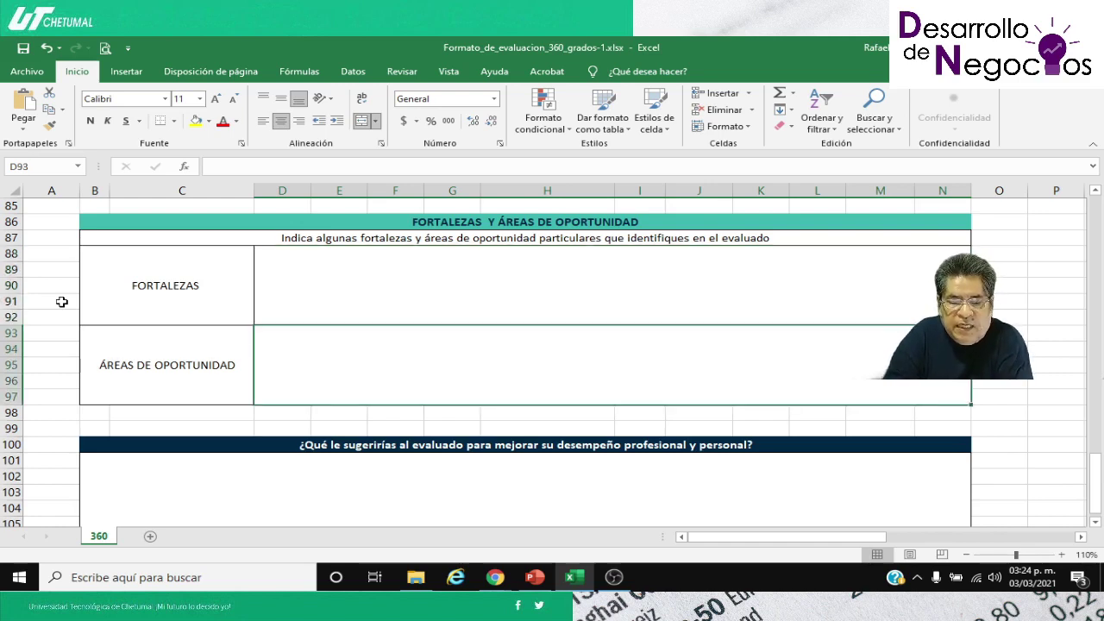
key(Down)
key(Down)
key(Down)
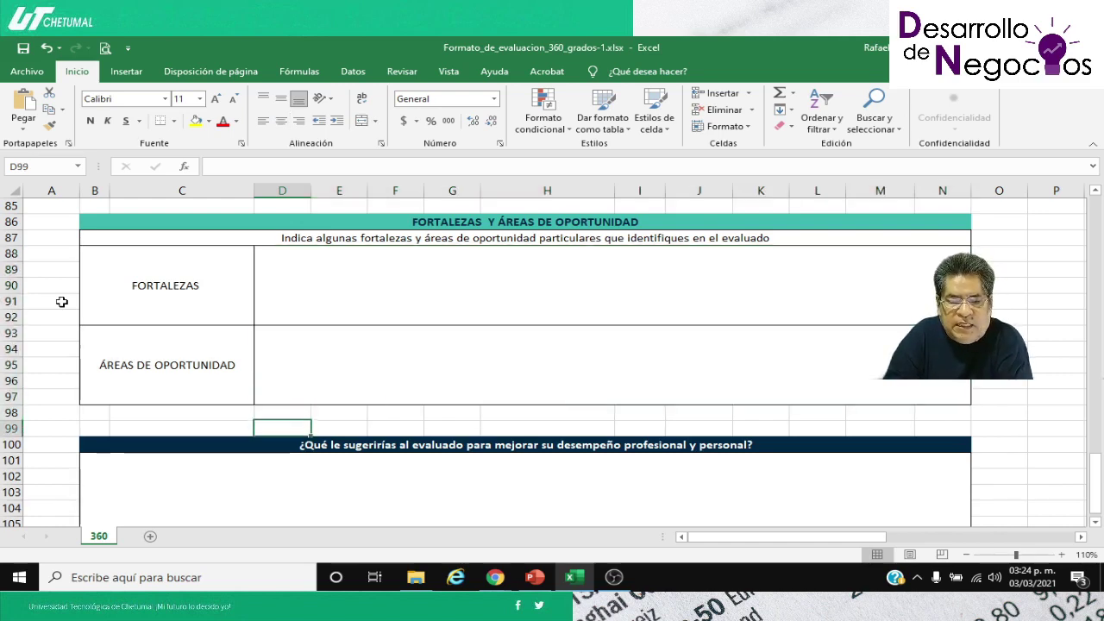
key(Down)
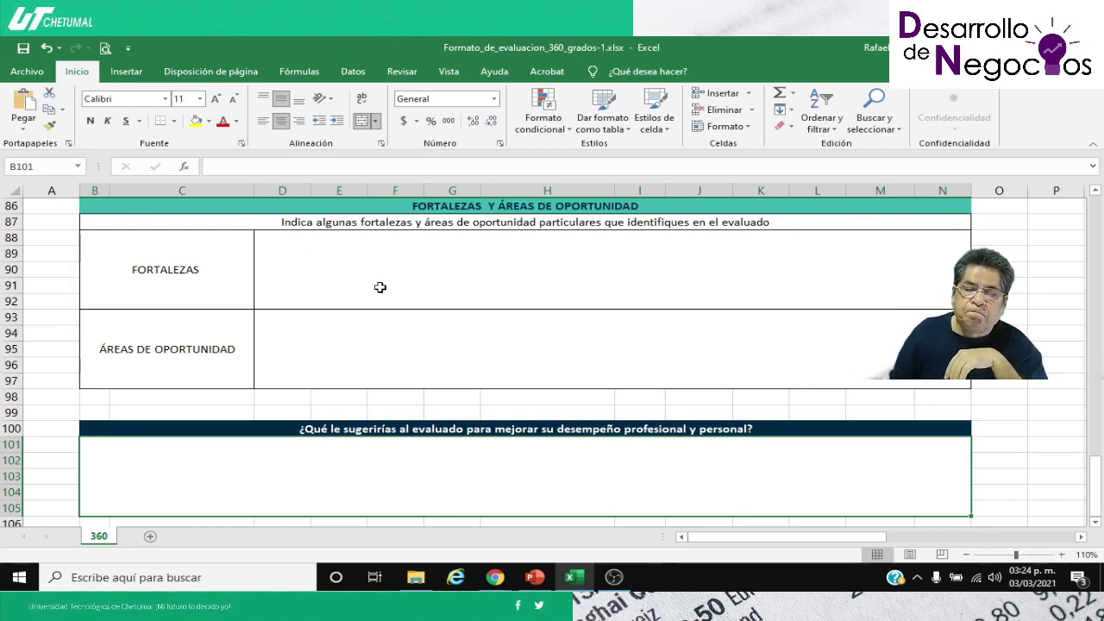
Step: Review the evaluation form from the suggestions box back up to the Comunicación items under "Competencias a evaluar"
scroll(387, 323, up, 1)
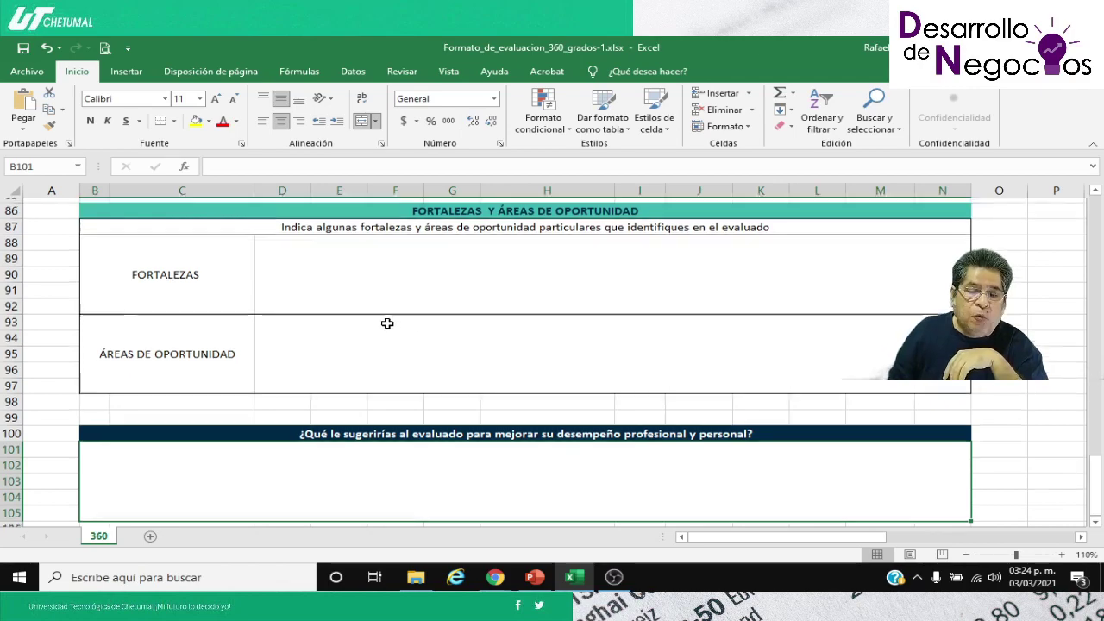
scroll(387, 323, down, 3)
scroll(387, 324, up, 13)
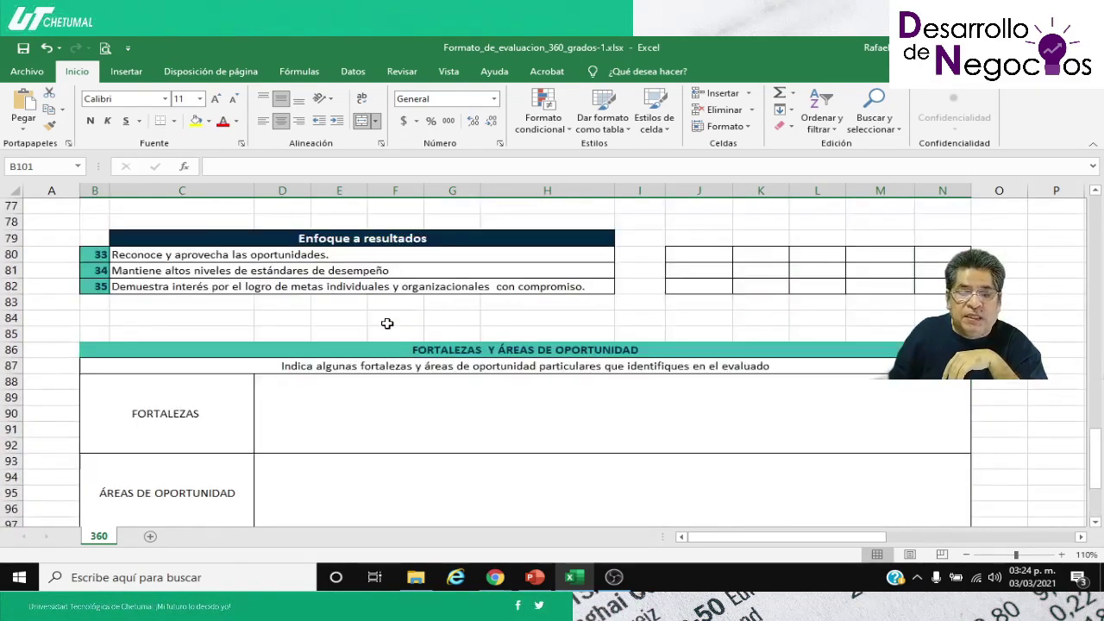
scroll(387, 323, up, 7)
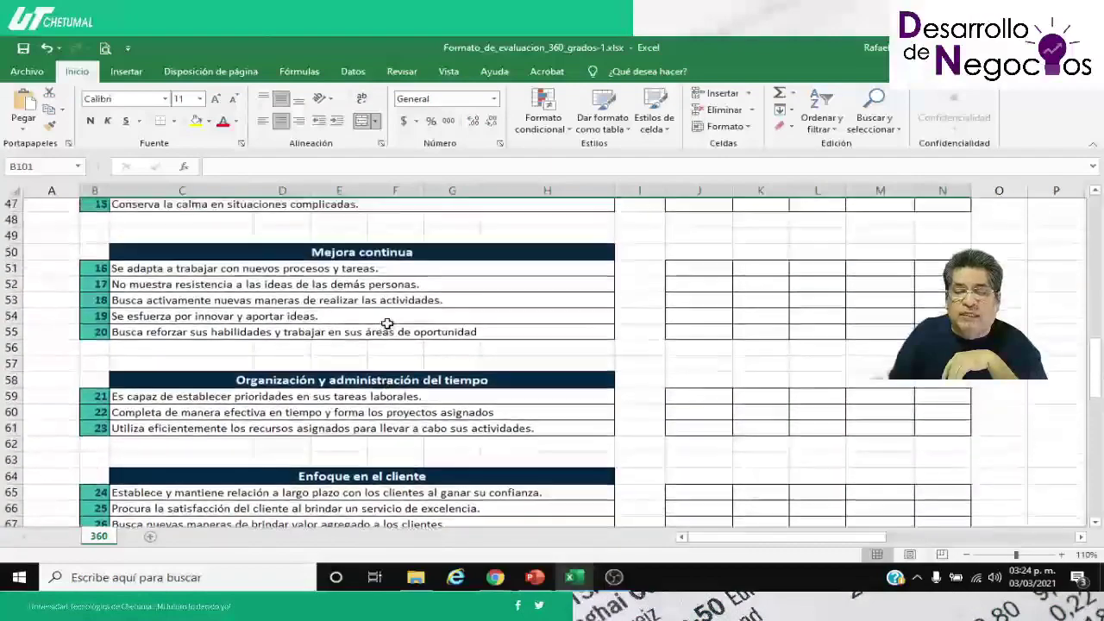
scroll(387, 324, up, 5)
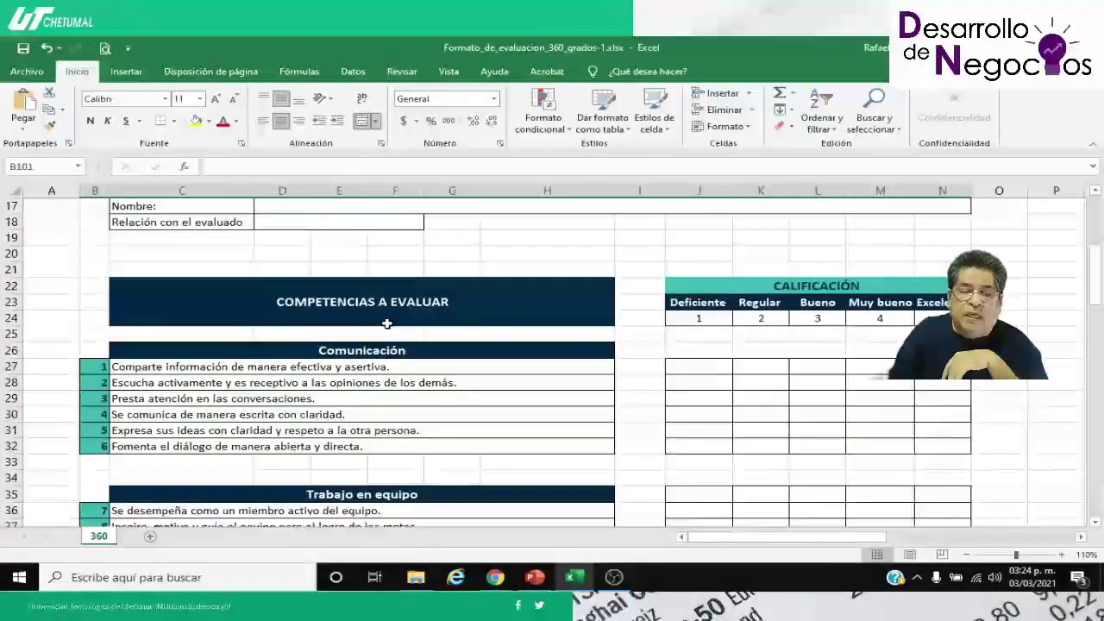
scroll(387, 323, up, 2)
scroll(387, 323, down, 3)
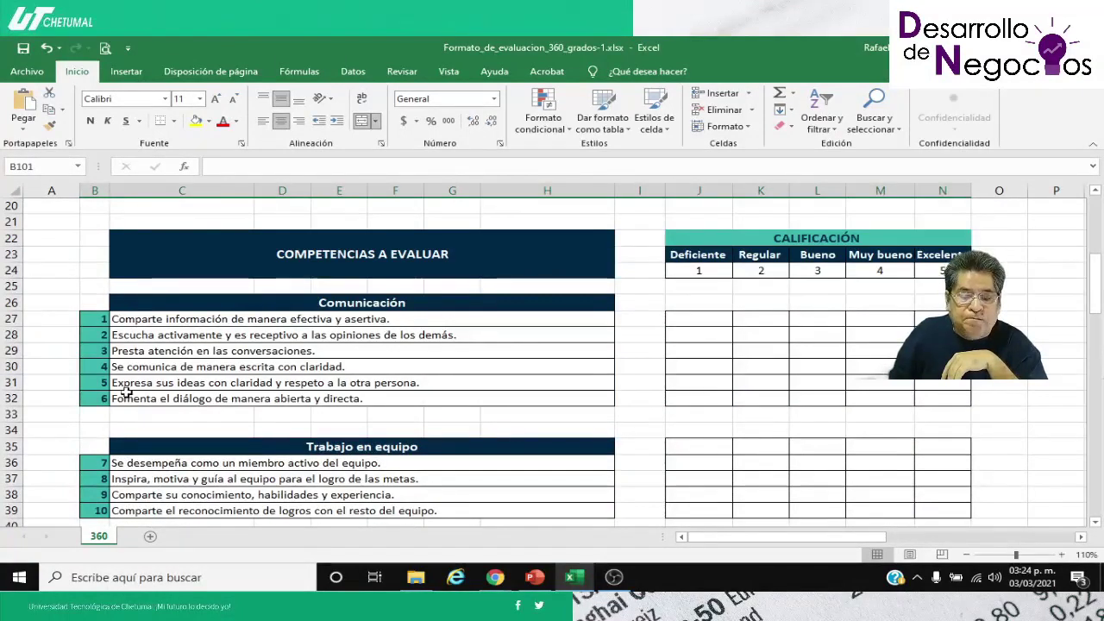
click(198, 414)
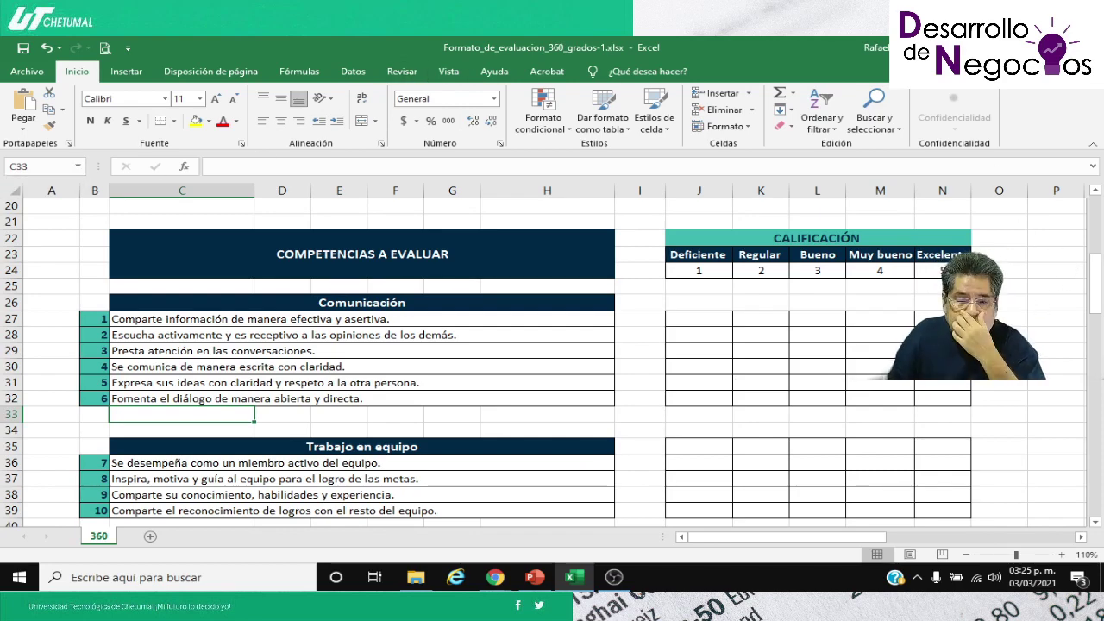
Step: Go through the competency section headings one after another, from Comunicación down to Enfoque a resultados
scroll(489, 336, down, 6)
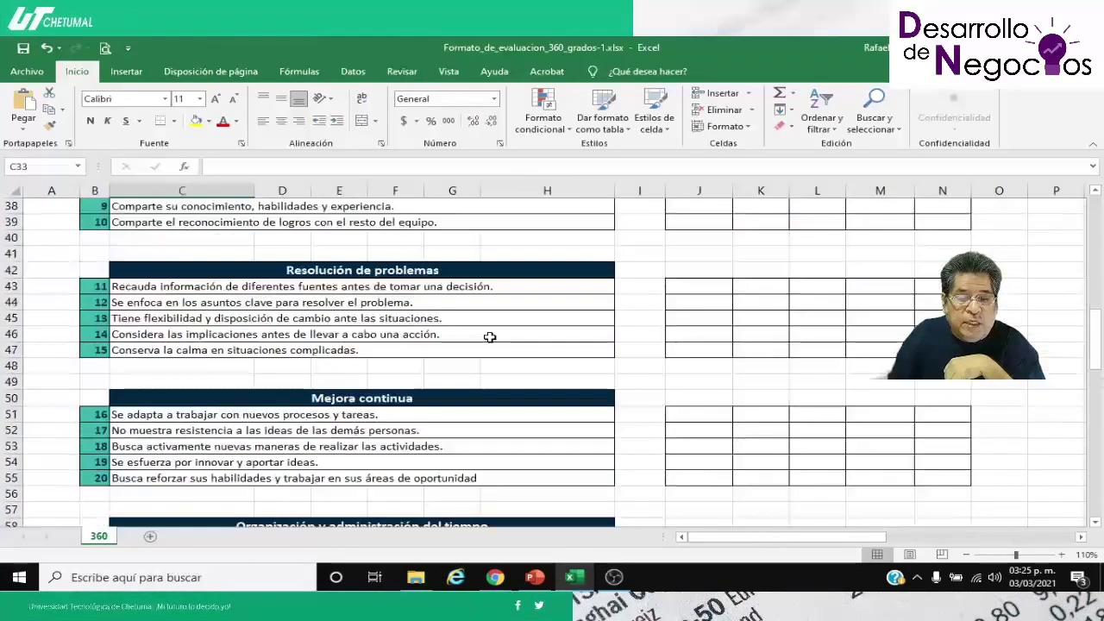
scroll(465, 323, up, 6)
click(446, 307)
scroll(434, 320, down, 2)
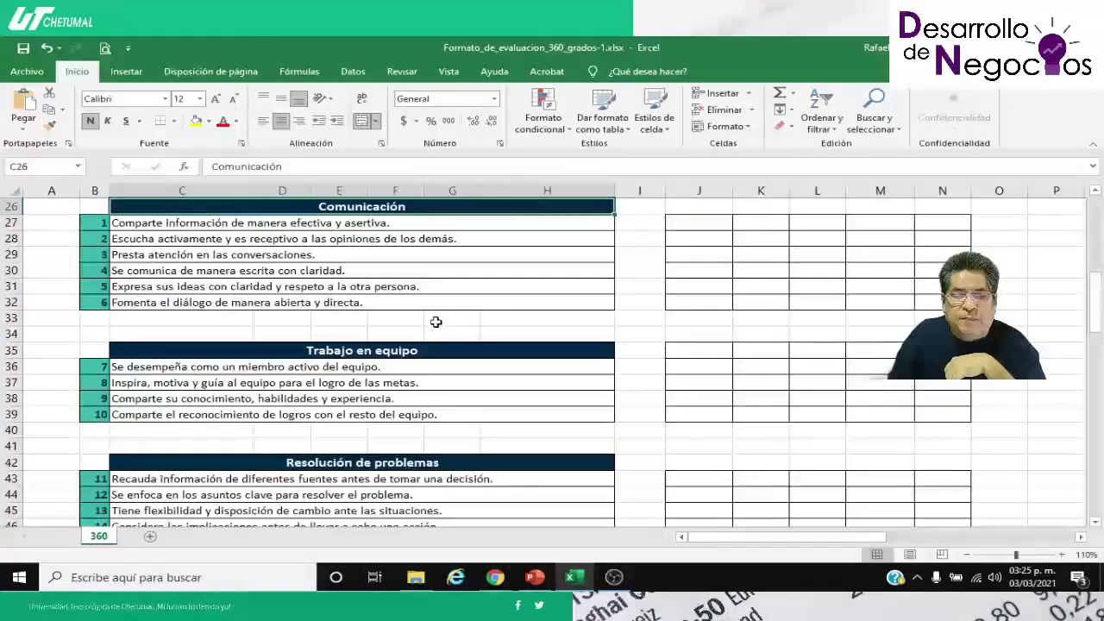
click(392, 349)
scroll(388, 354, down, 2)
click(376, 366)
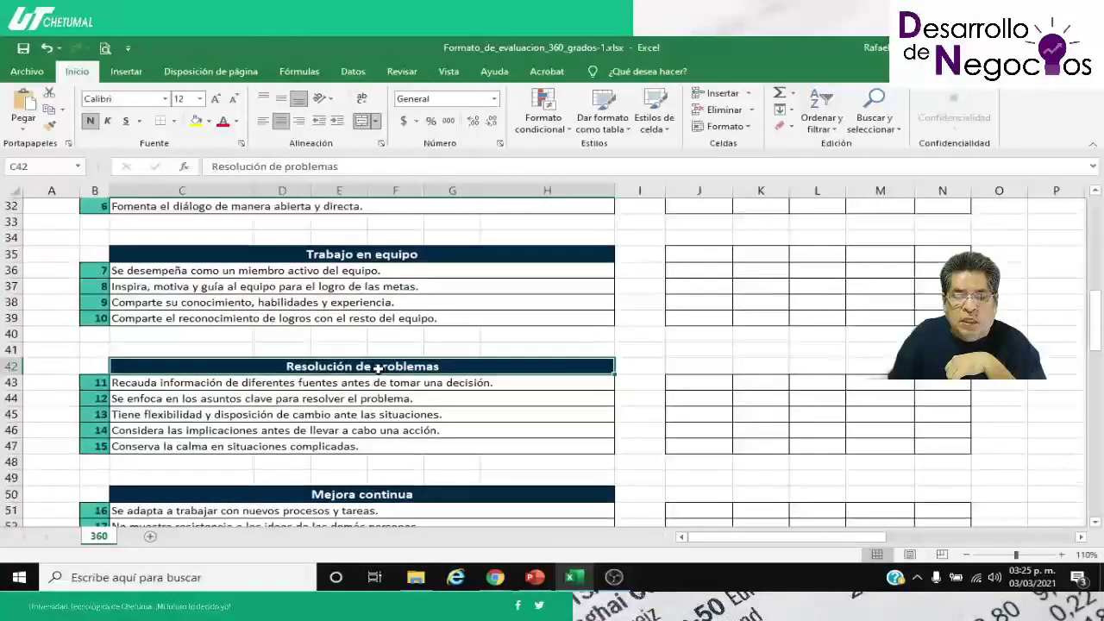
scroll(363, 416, down, 2)
click(361, 396)
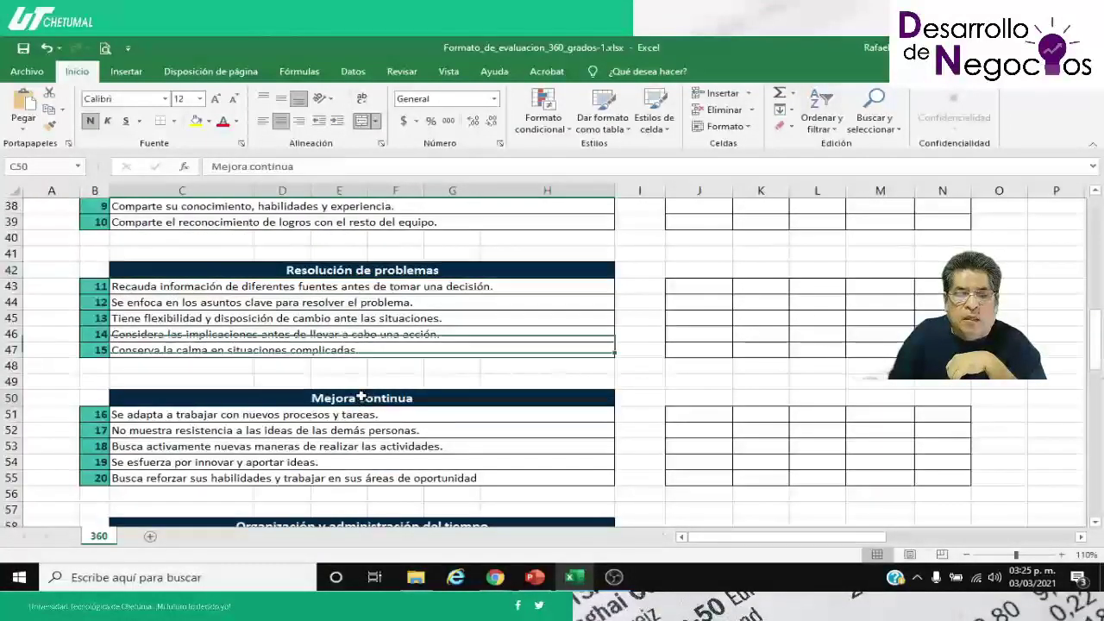
scroll(362, 396, down, 3)
click(358, 383)
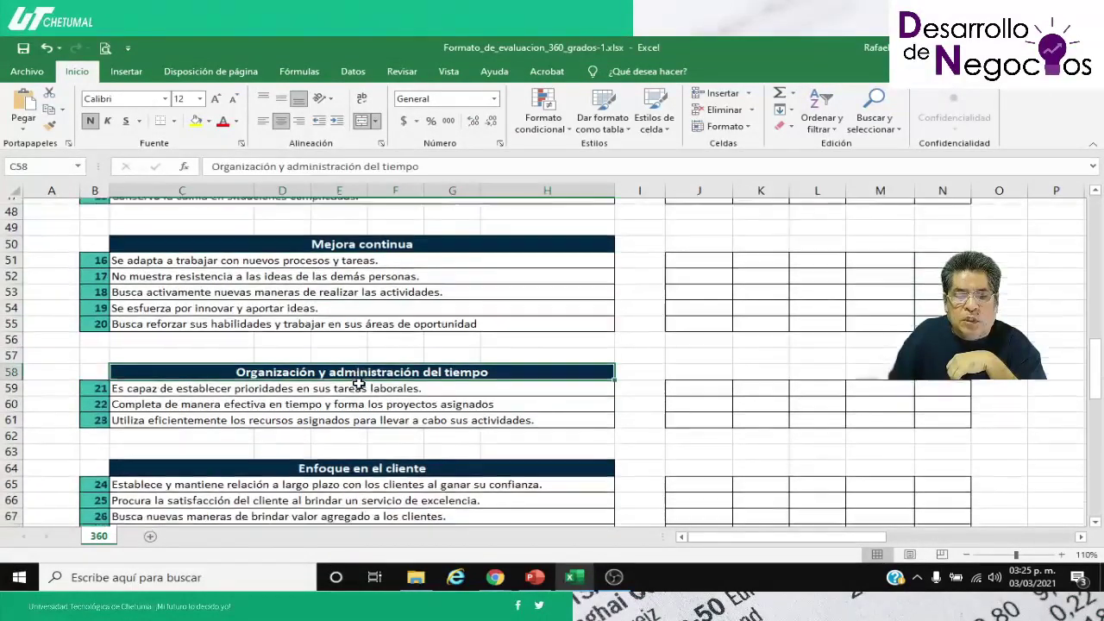
scroll(357, 384, down, 2)
scroll(353, 405, down, 2)
click(352, 414)
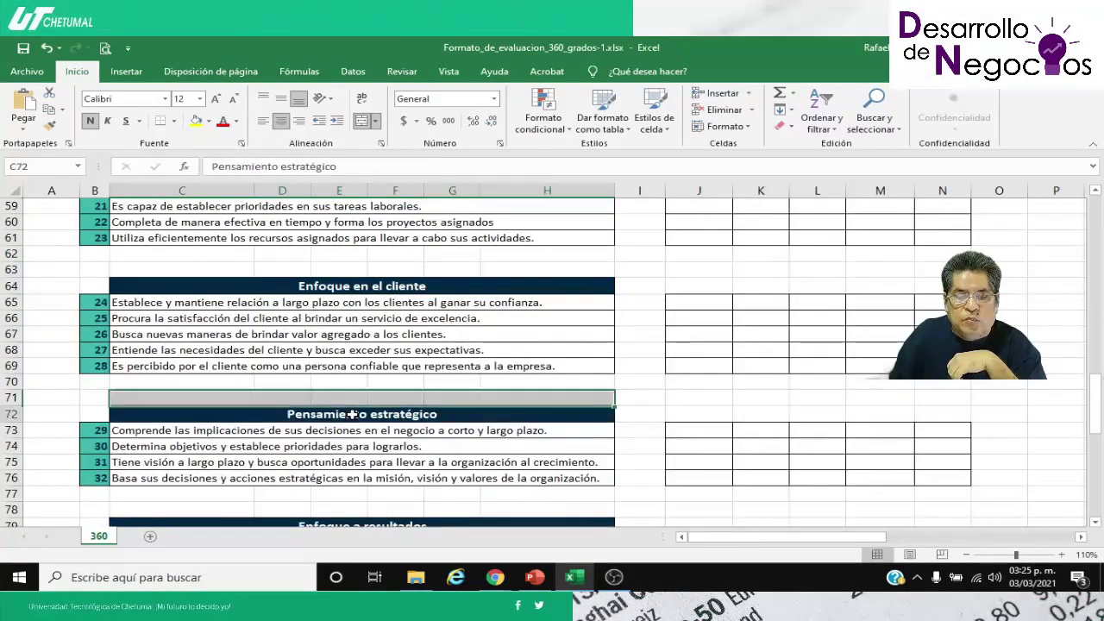
scroll(352, 414, down, 3)
click(372, 388)
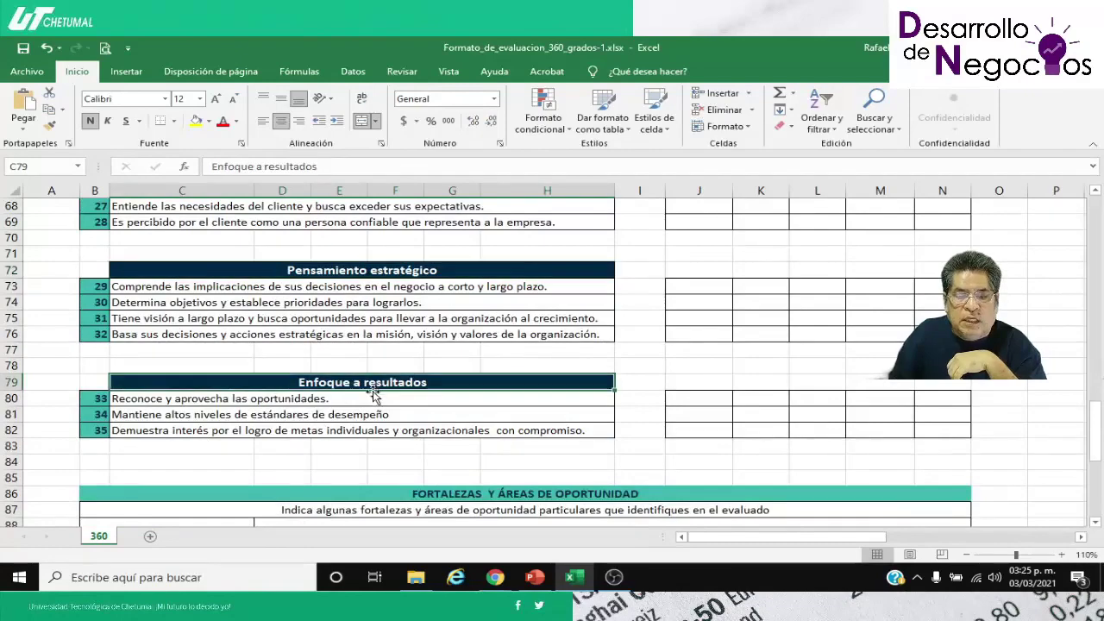
Step: Prefix the Comunicación section heading in C26 with the number "1.-"
scroll(373, 392, up, 17)
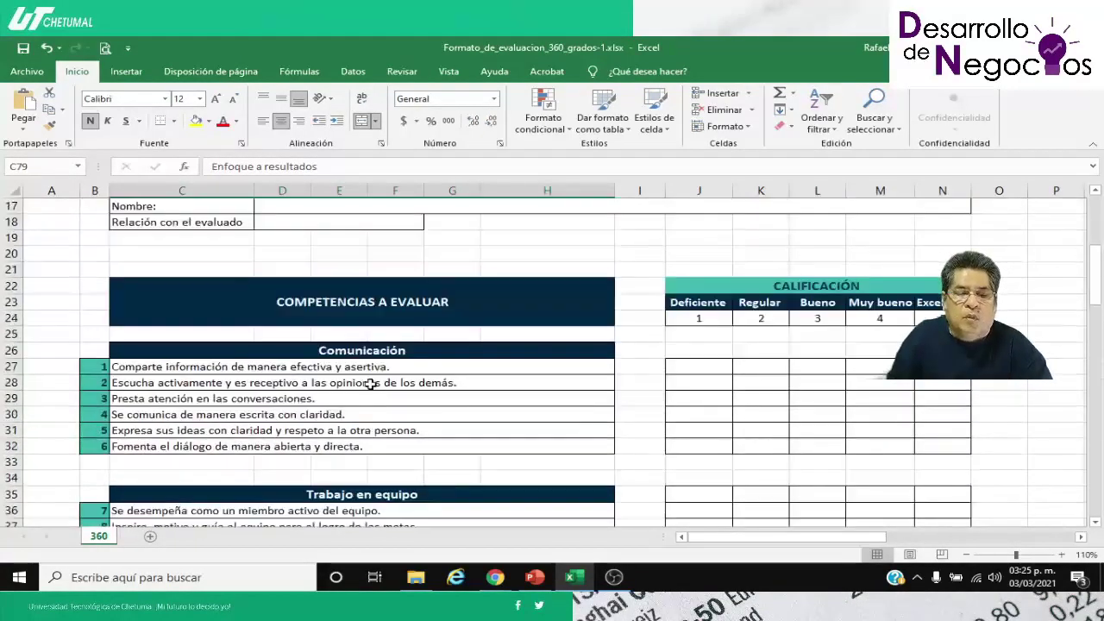
click(345, 350)
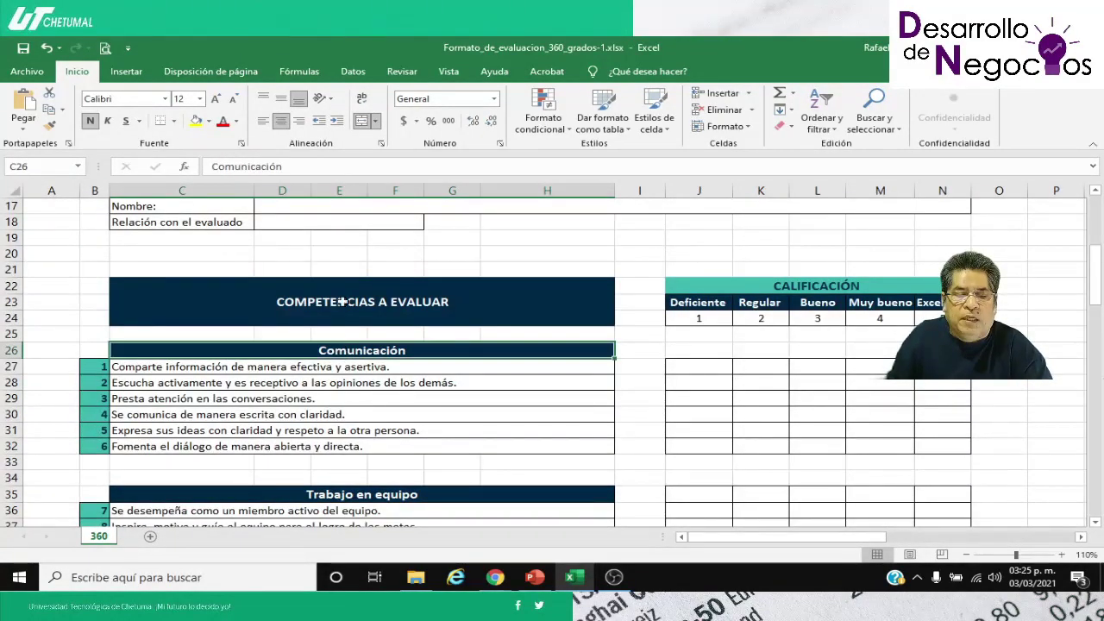
click(215, 166)
text(.-)
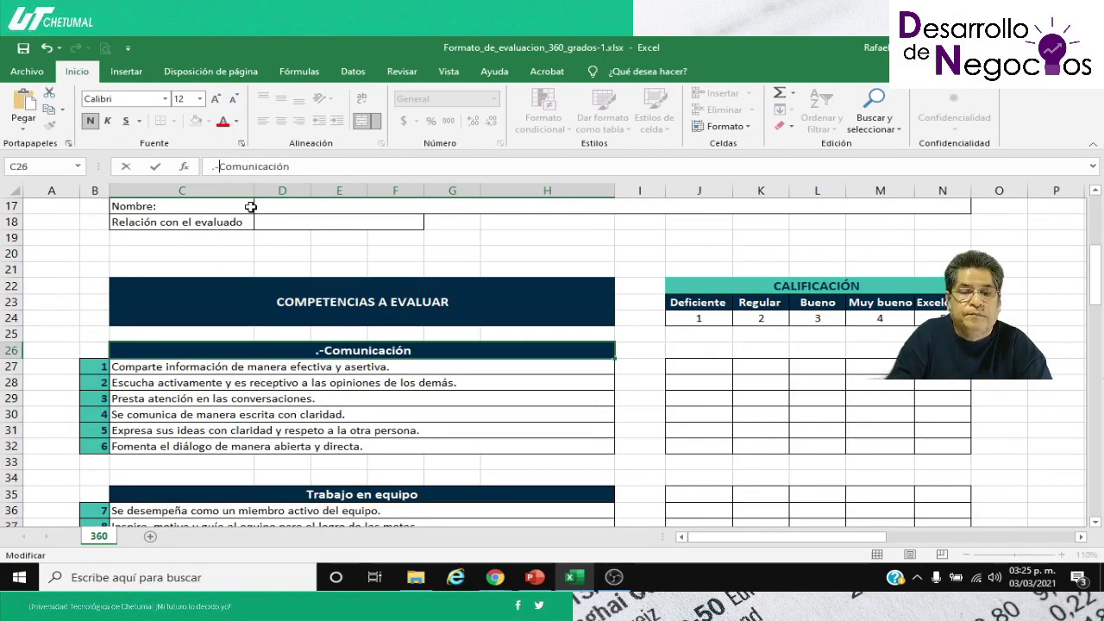
key(BackSpace)
key(BackSpace)
text(1.-)
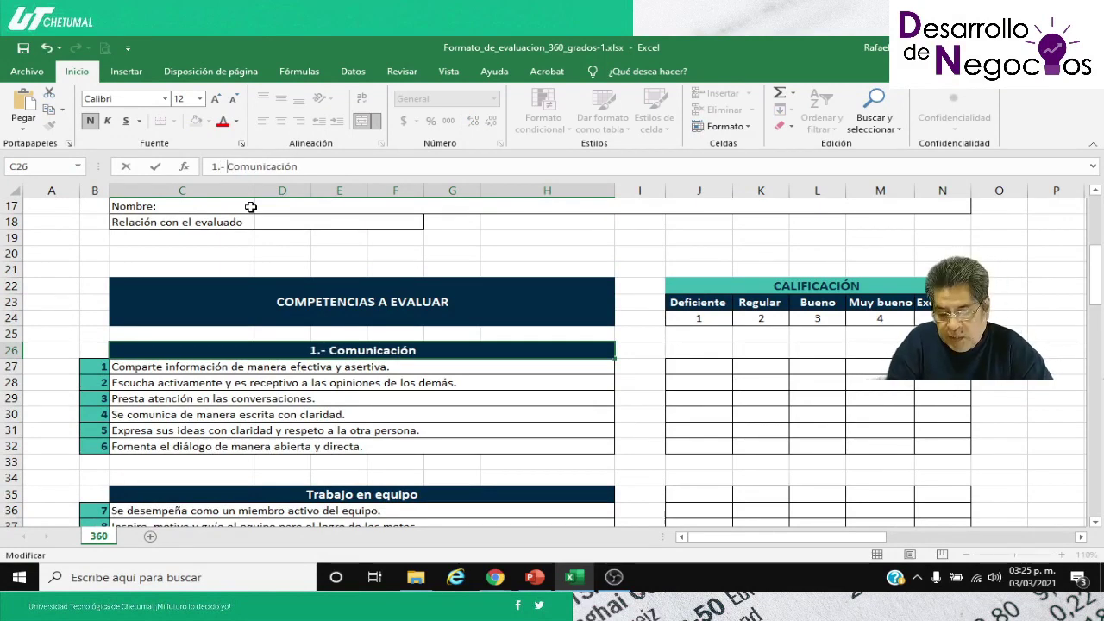
Step: Append the weight "(20%)" to the end of the Comunicación heading
key(Right)
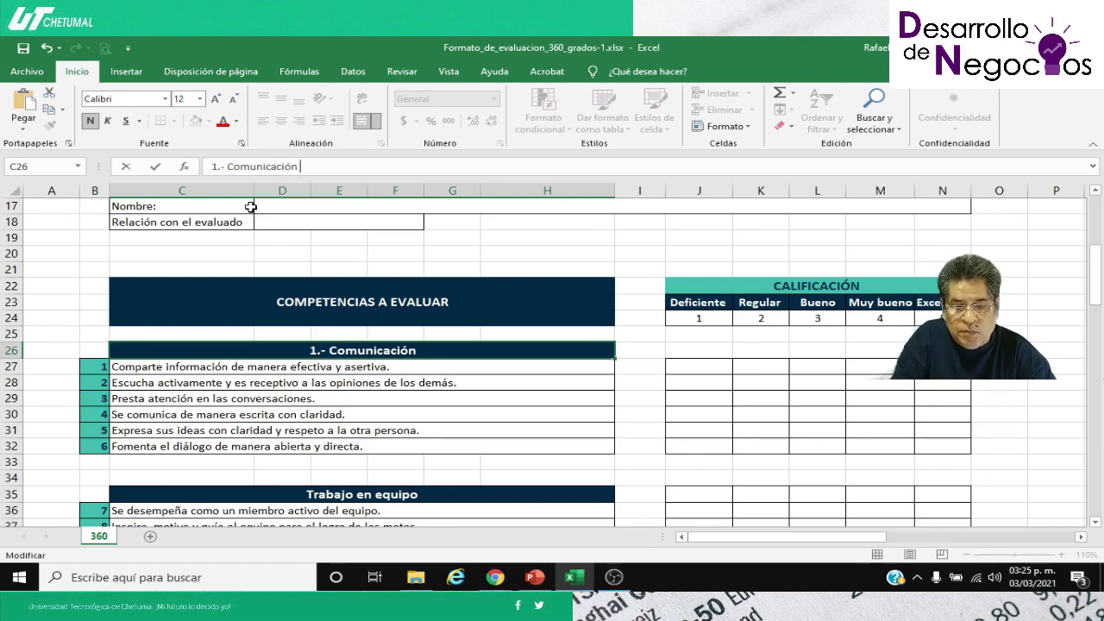
text(()
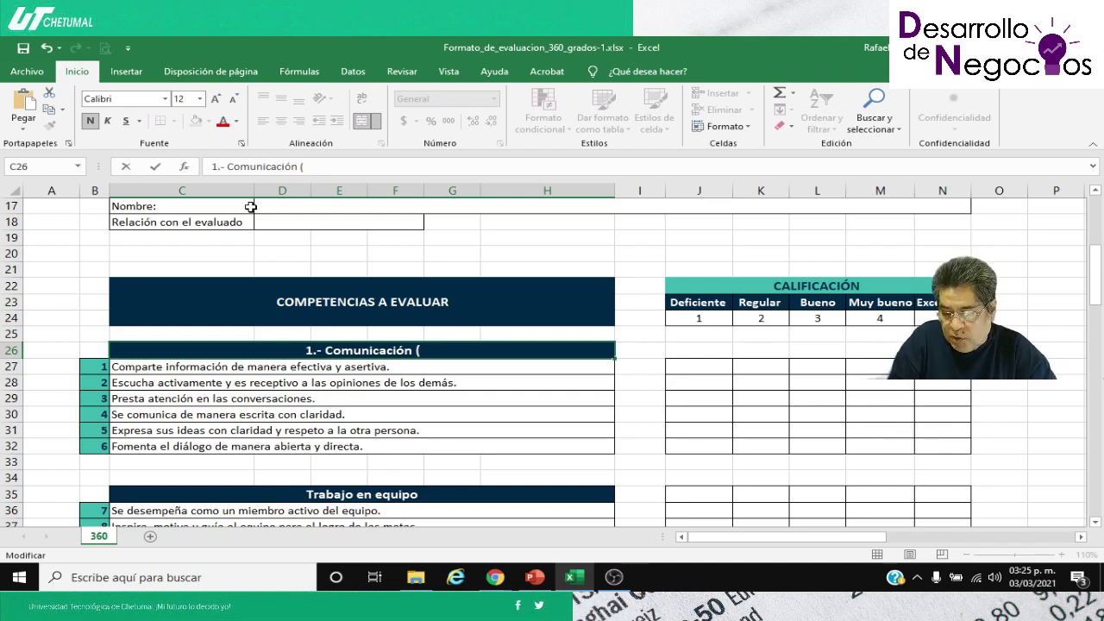
text(2)
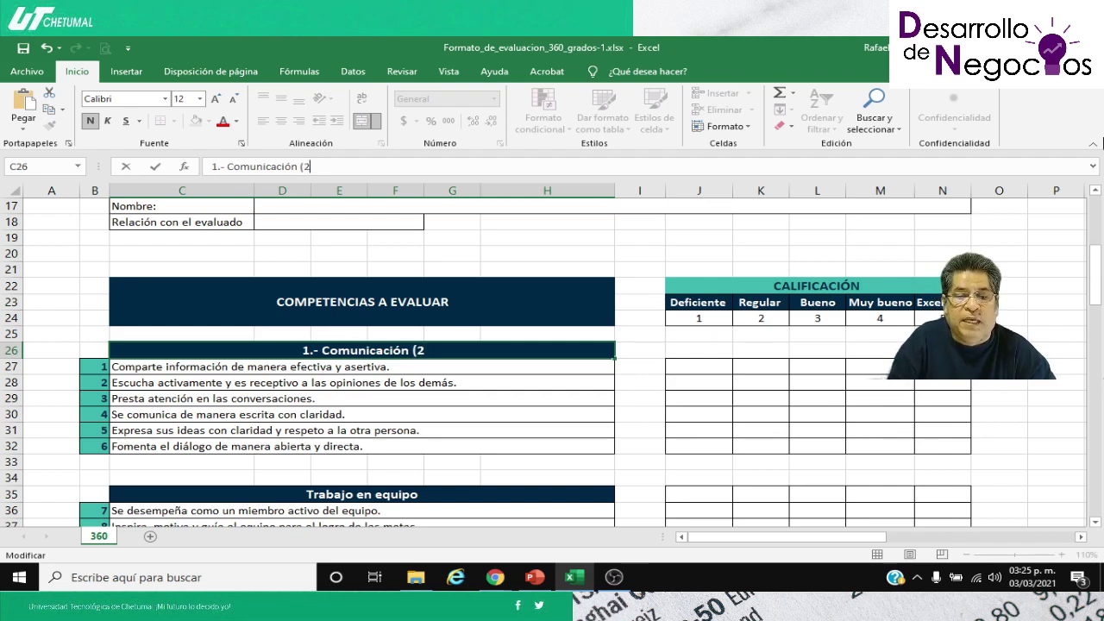
text(0%)
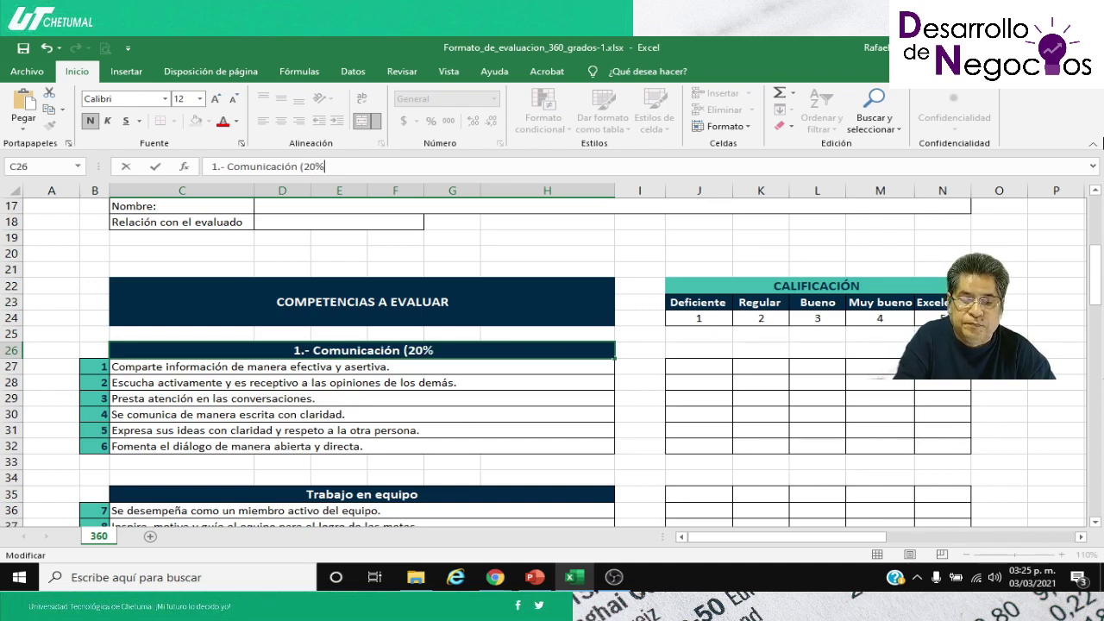
text())
key(Return)
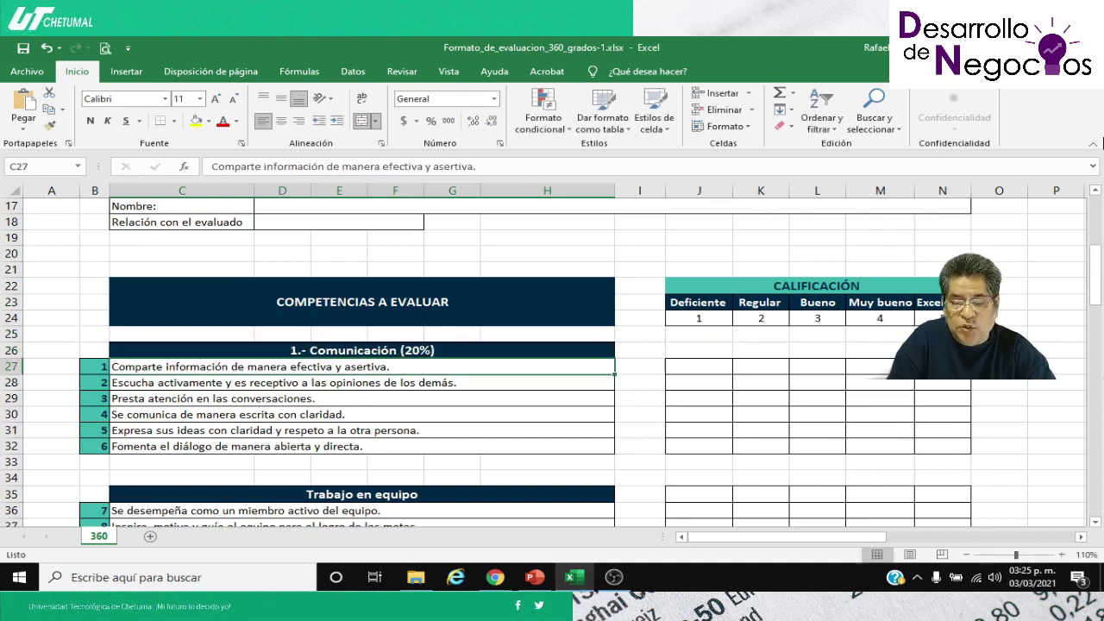
Step: Append the weight "(15%)" to the Trabajo en equipo section heading in C35
click(382, 494)
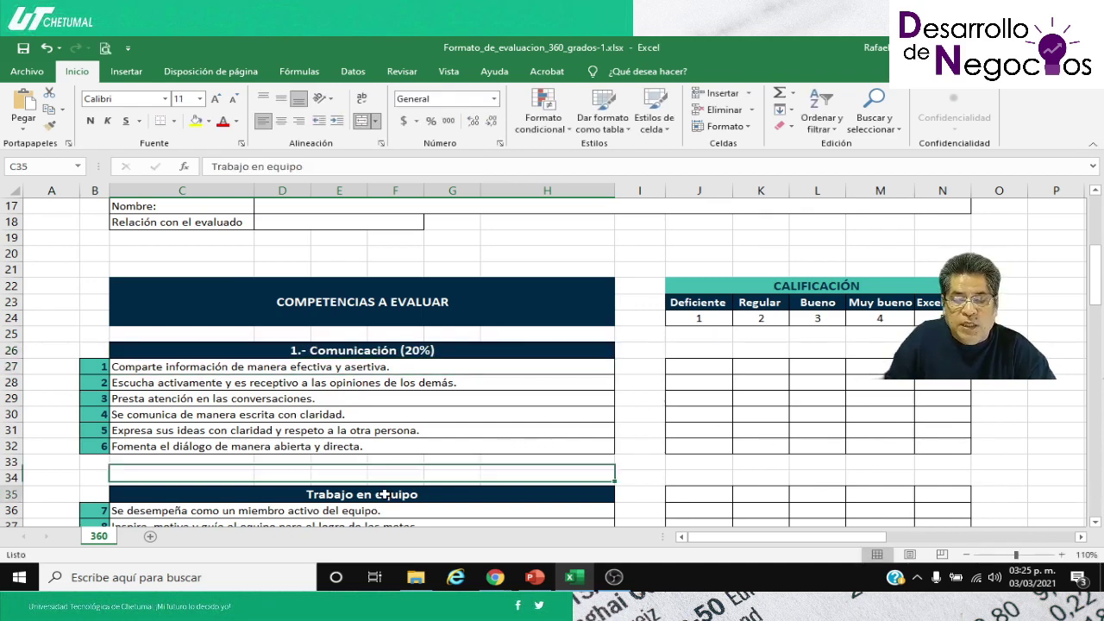
click(327, 166)
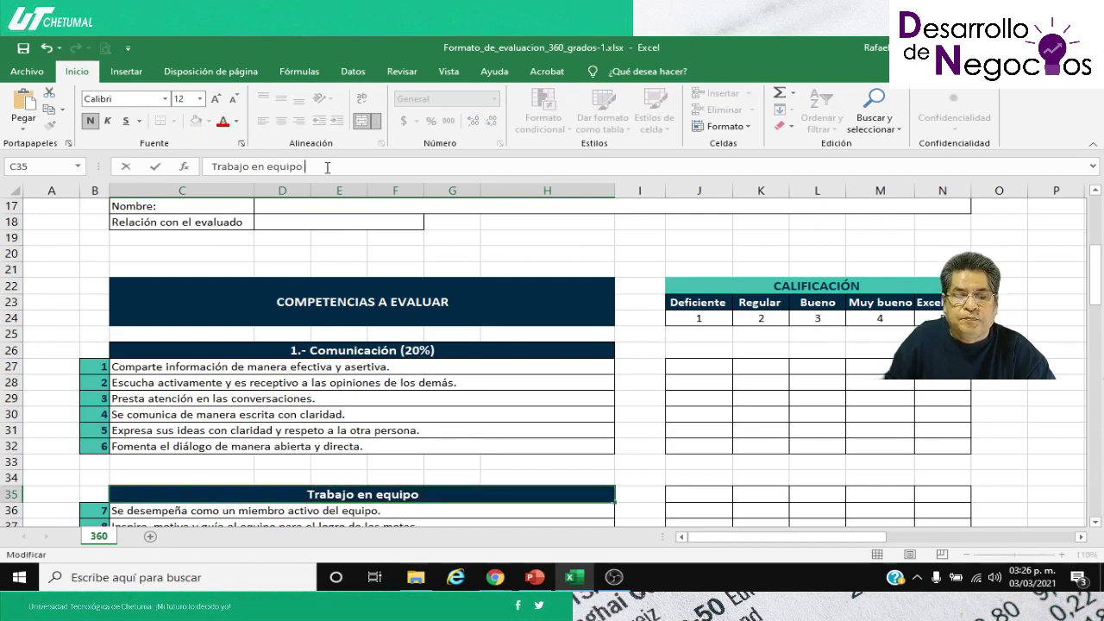
text(()
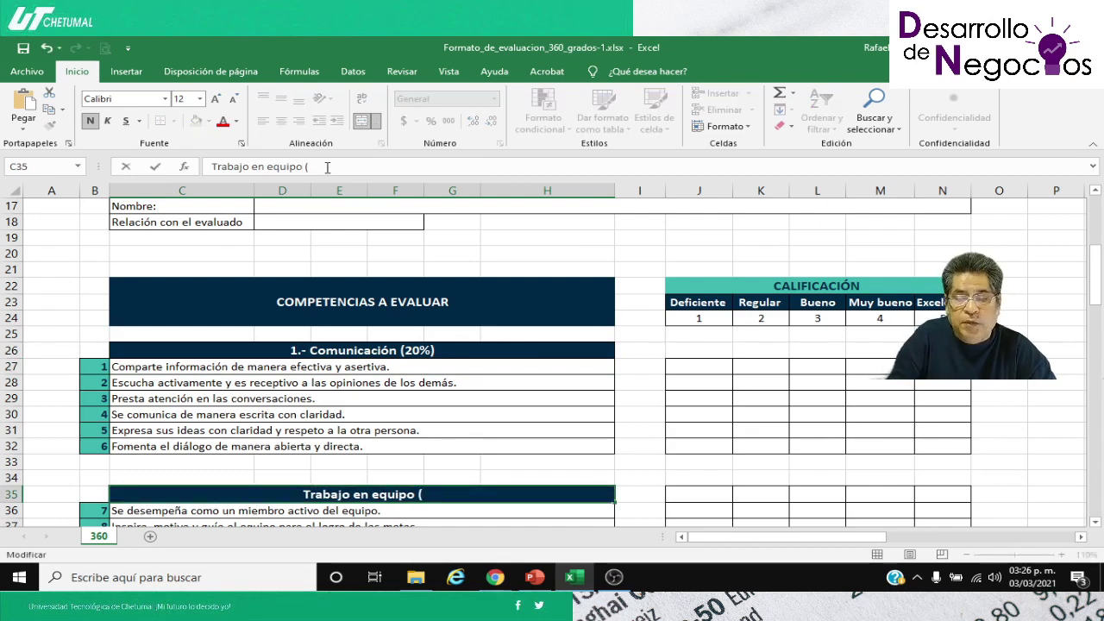
text(15)
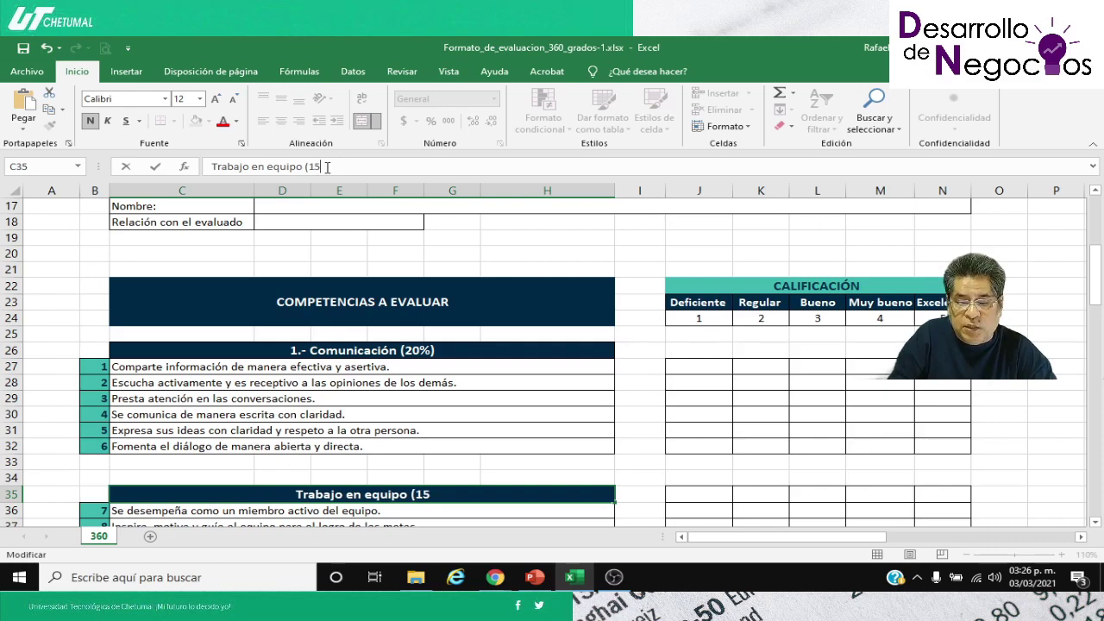
text(%))
key(Return)
Step: Append the weight "(20%)" to the Resolución de problemas section heading in C42
scroll(366, 412, down, 4)
click(362, 414)
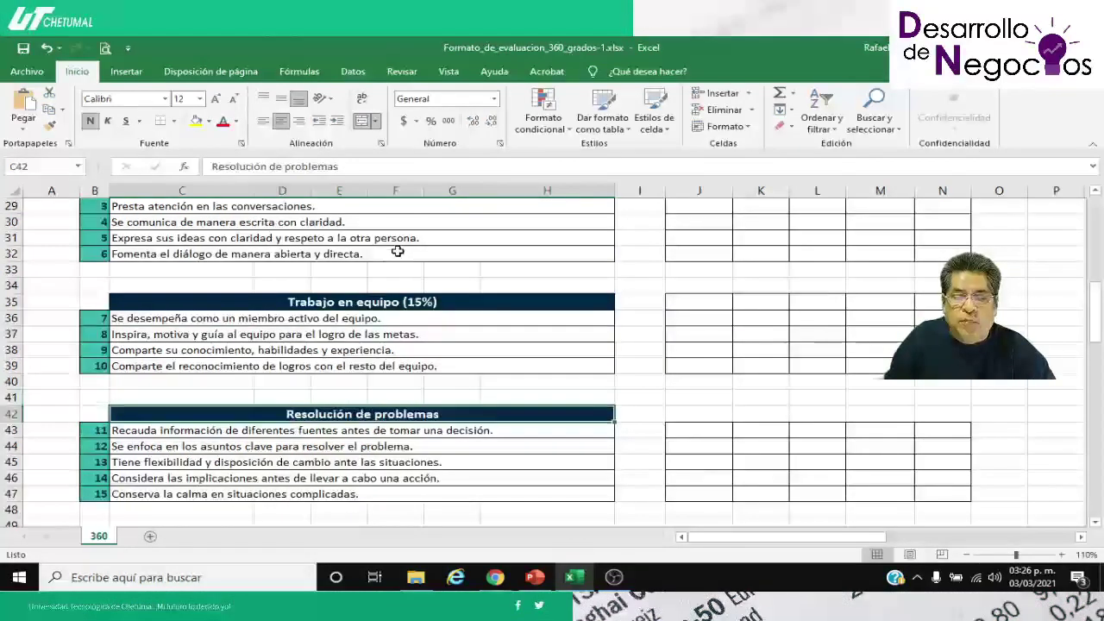
click(362, 167)
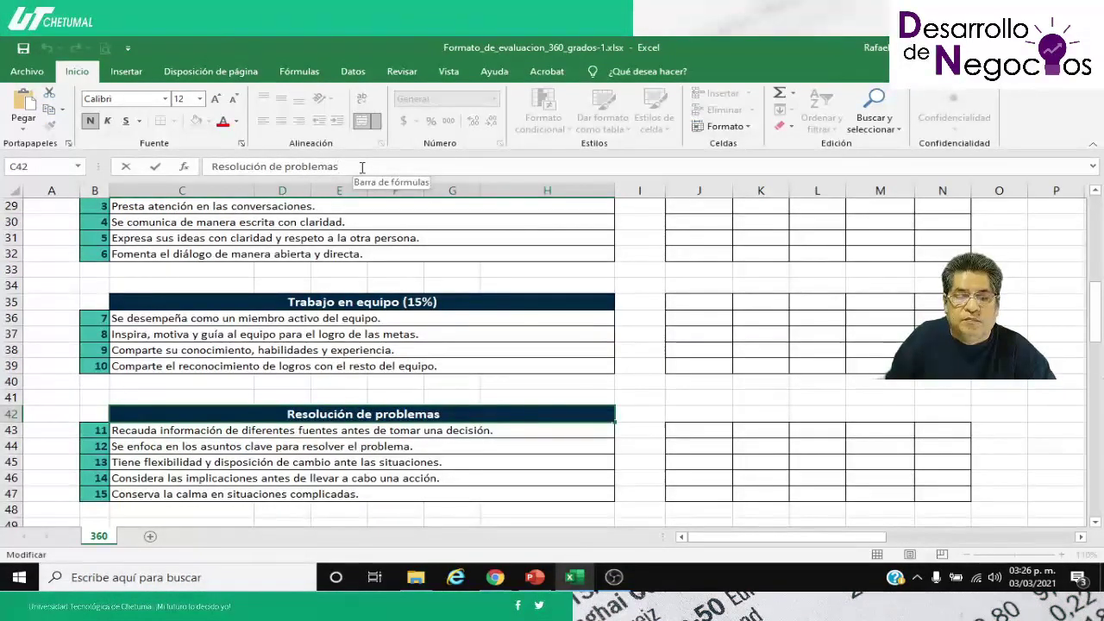
text(()
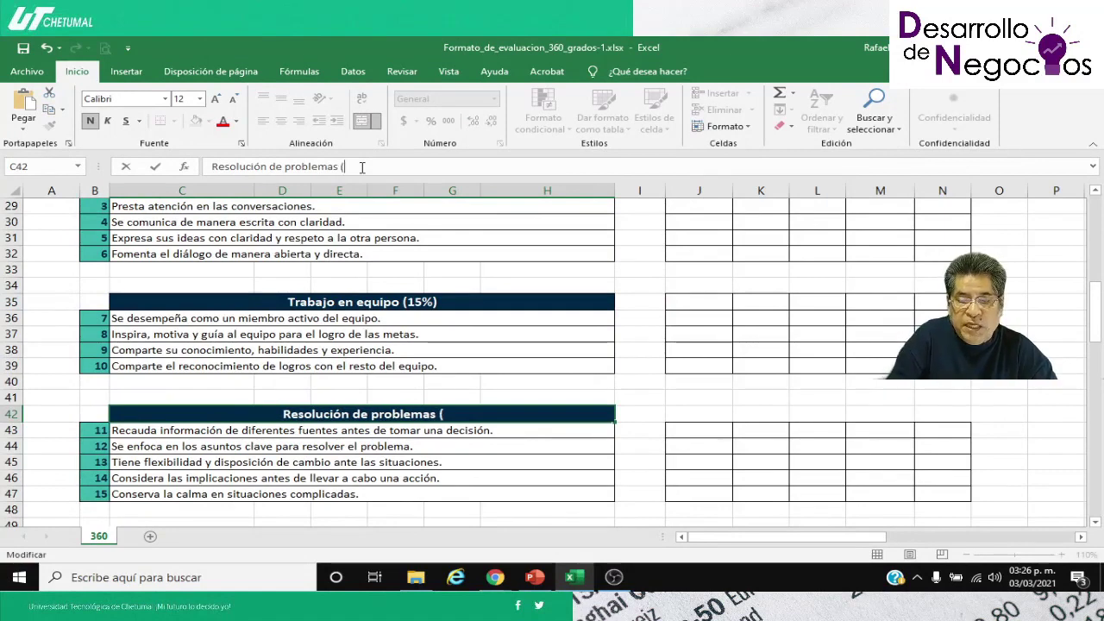
text(20)
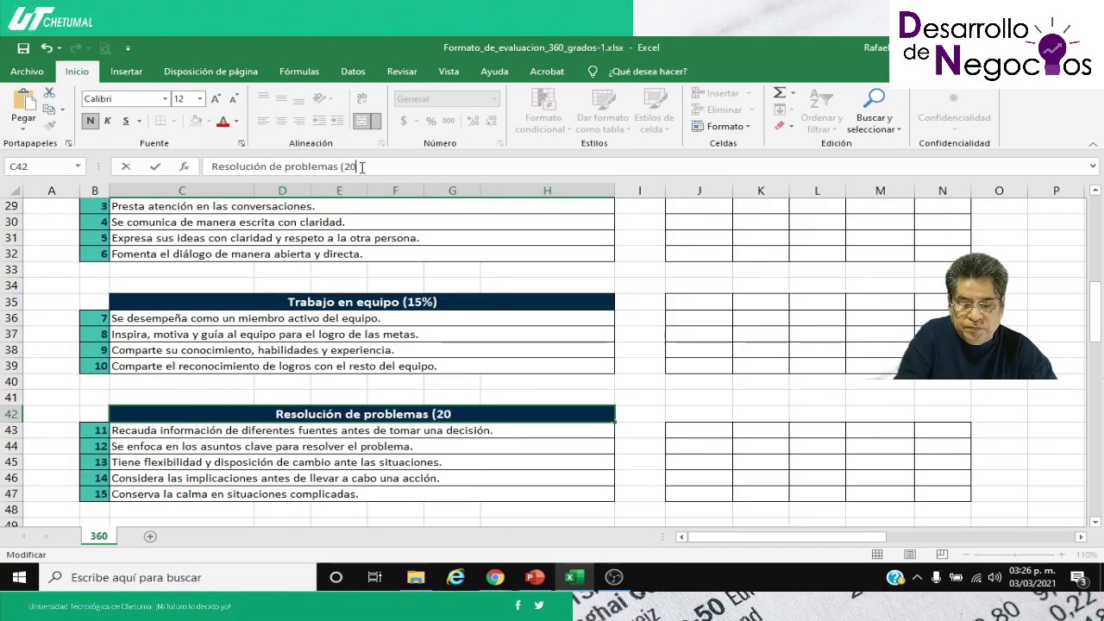
text(%))
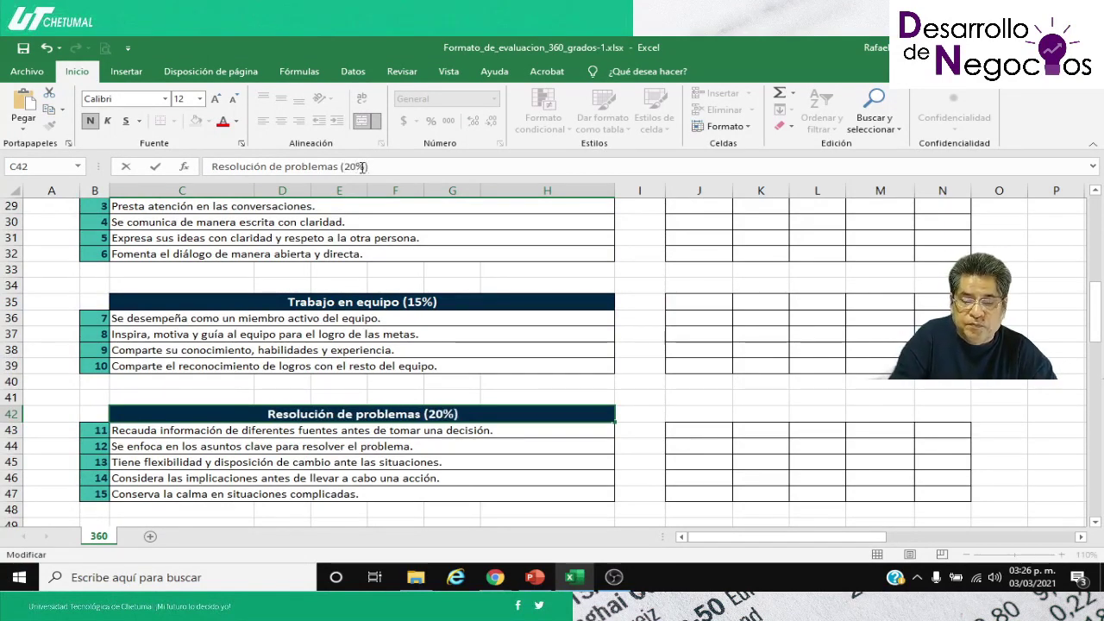
key(Return)
Step: Append the weight "(15%)" to the Mejora continua section heading in C50
scroll(509, 334, up, 1)
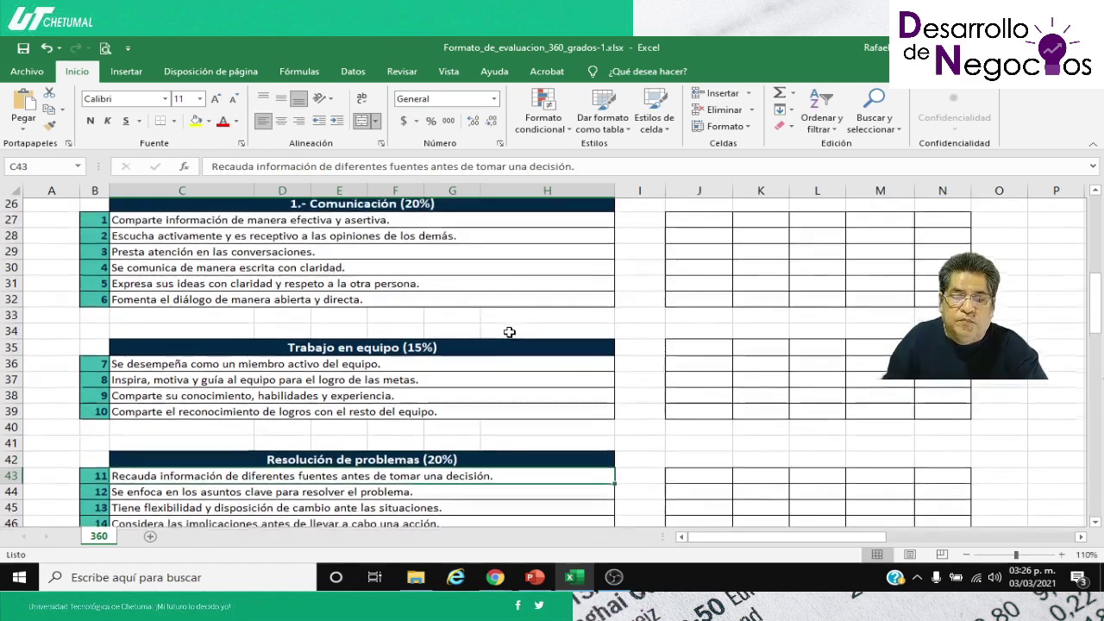
scroll(535, 469, down, 2)
scroll(521, 459, down, 2)
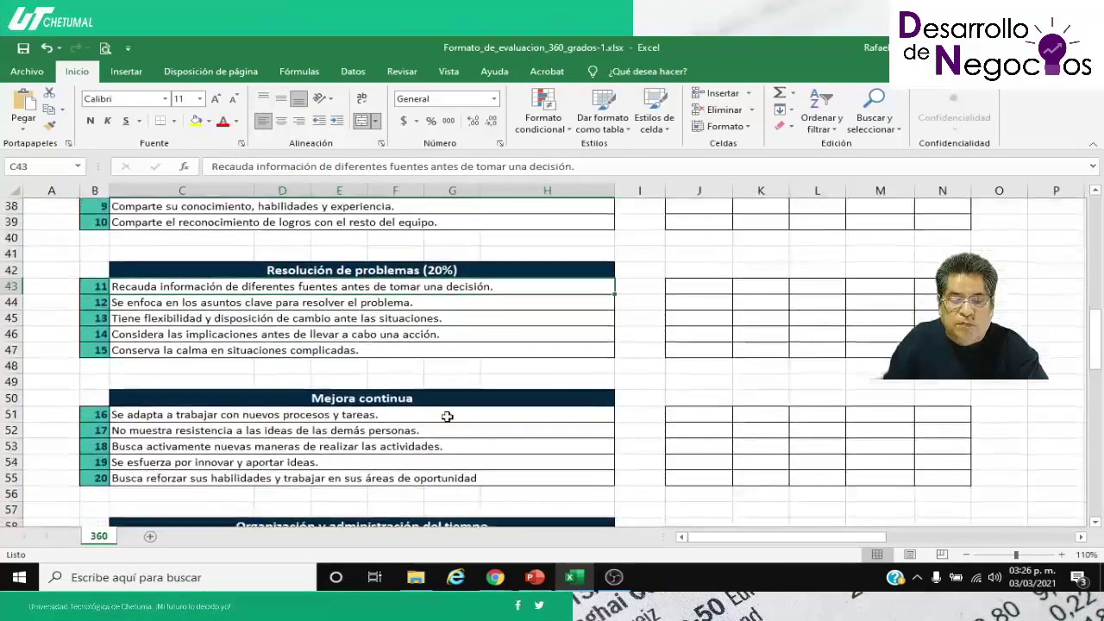
click(391, 397)
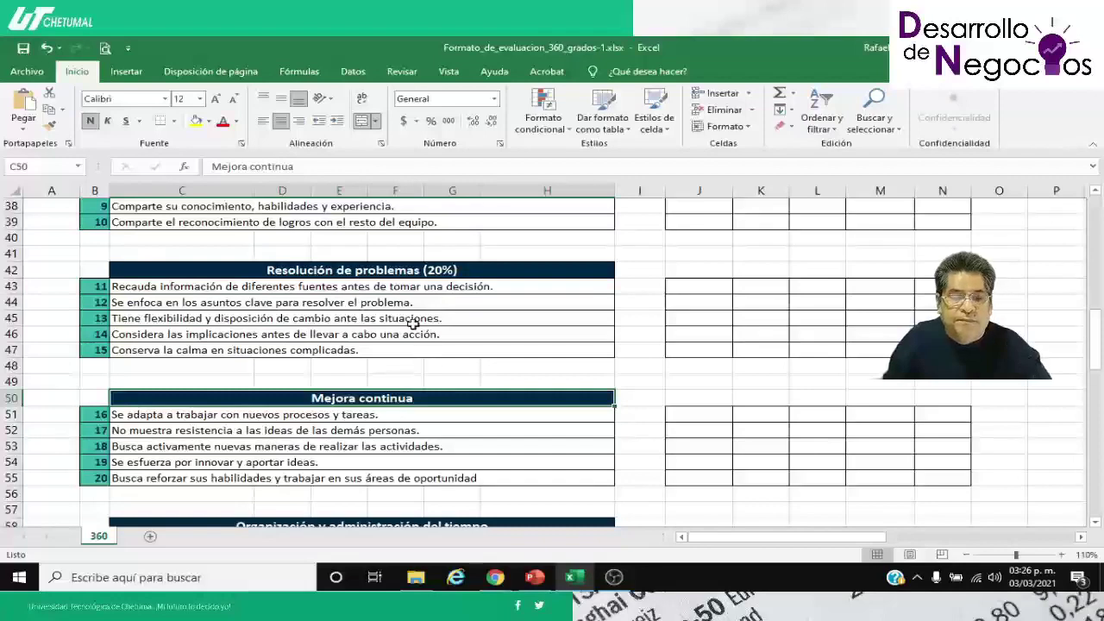
click(366, 171)
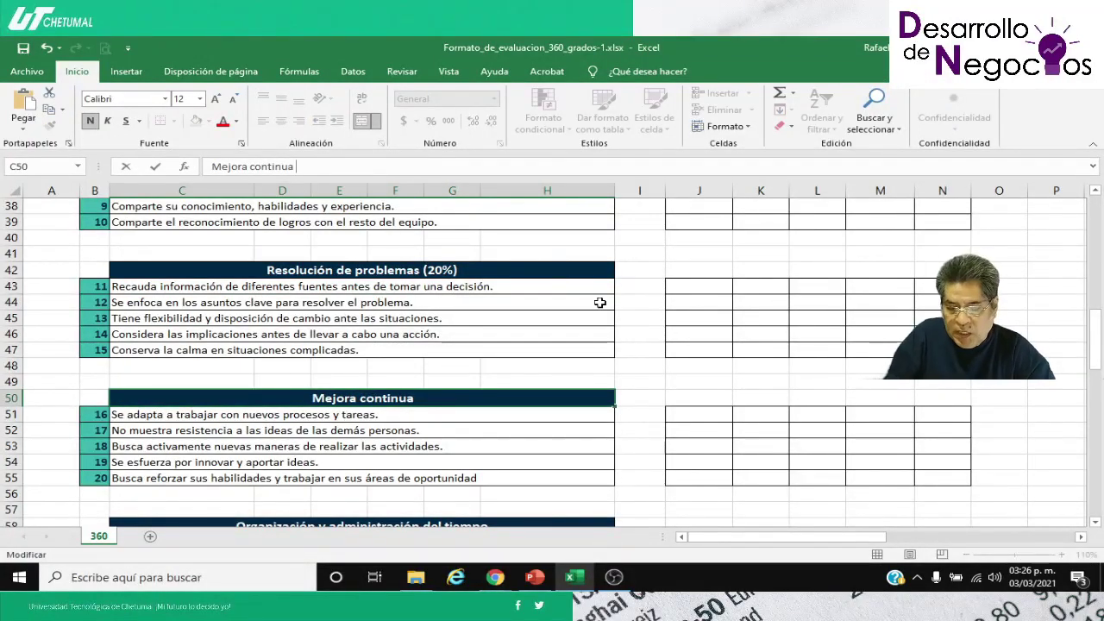
text((15)
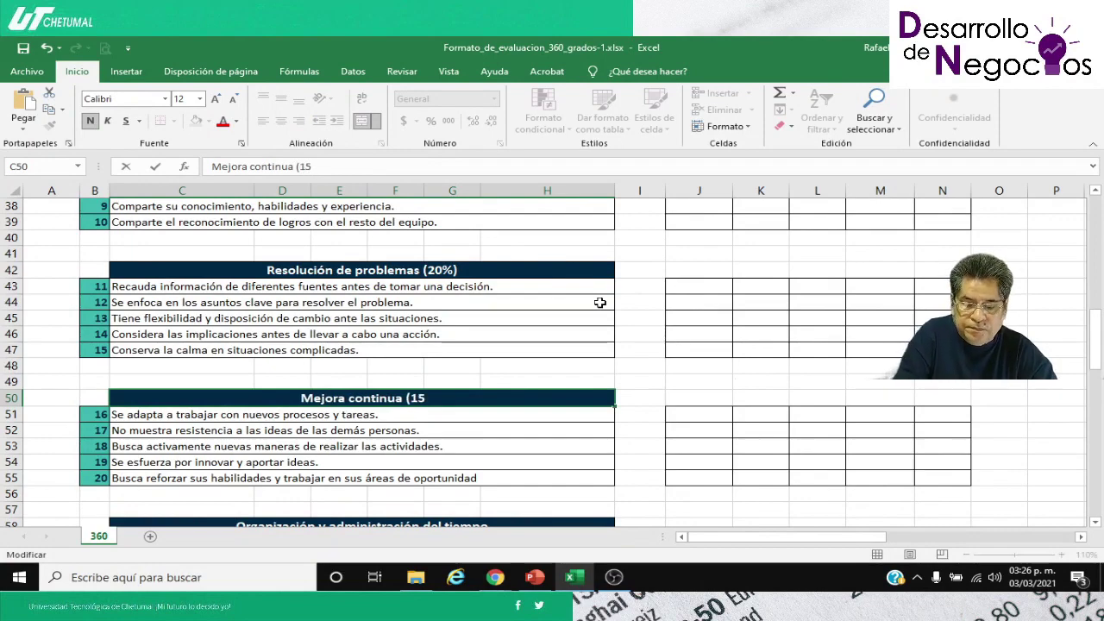
text(%))
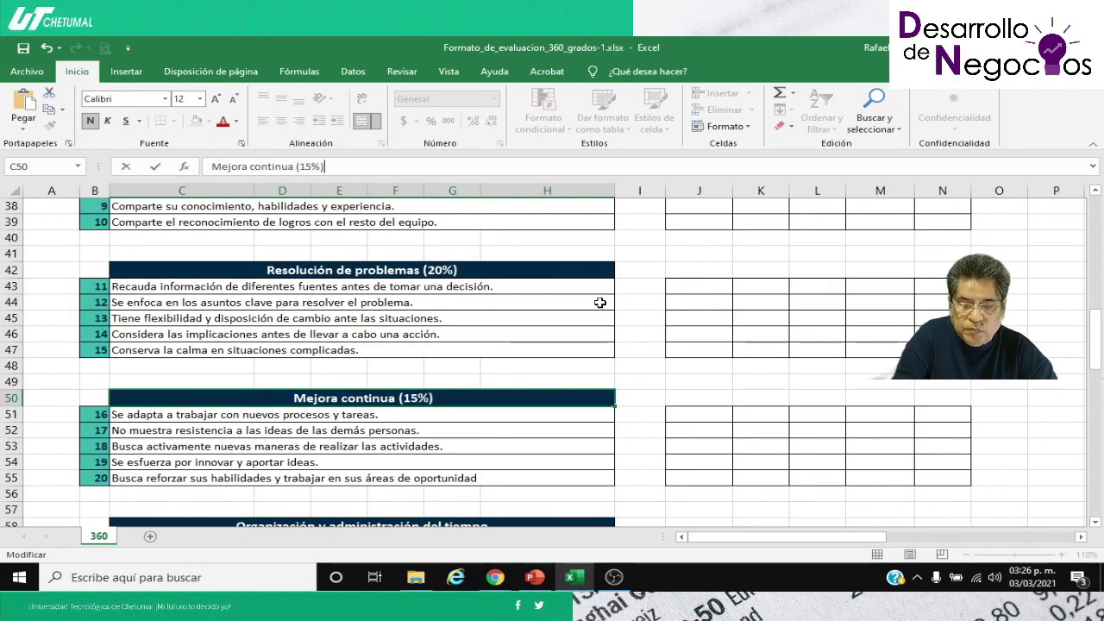
key(Return)
Step: Review the section headings with weights and the remaining ones down to Enfoque a resultados
scroll(595, 303, up, 4)
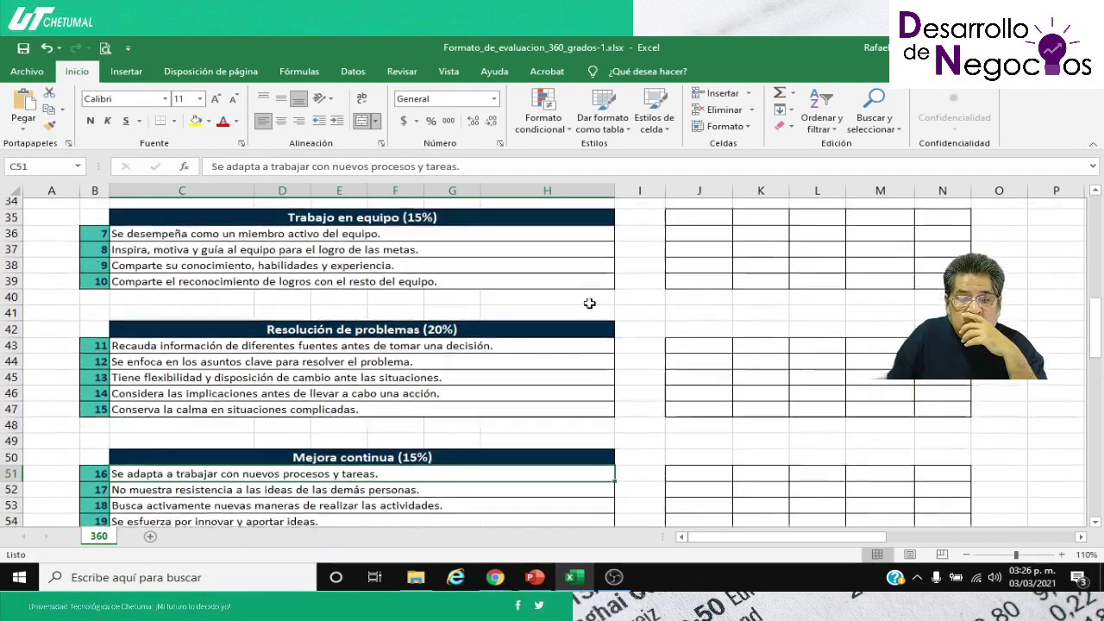
scroll(589, 302, up, 1)
scroll(587, 300, down, 7)
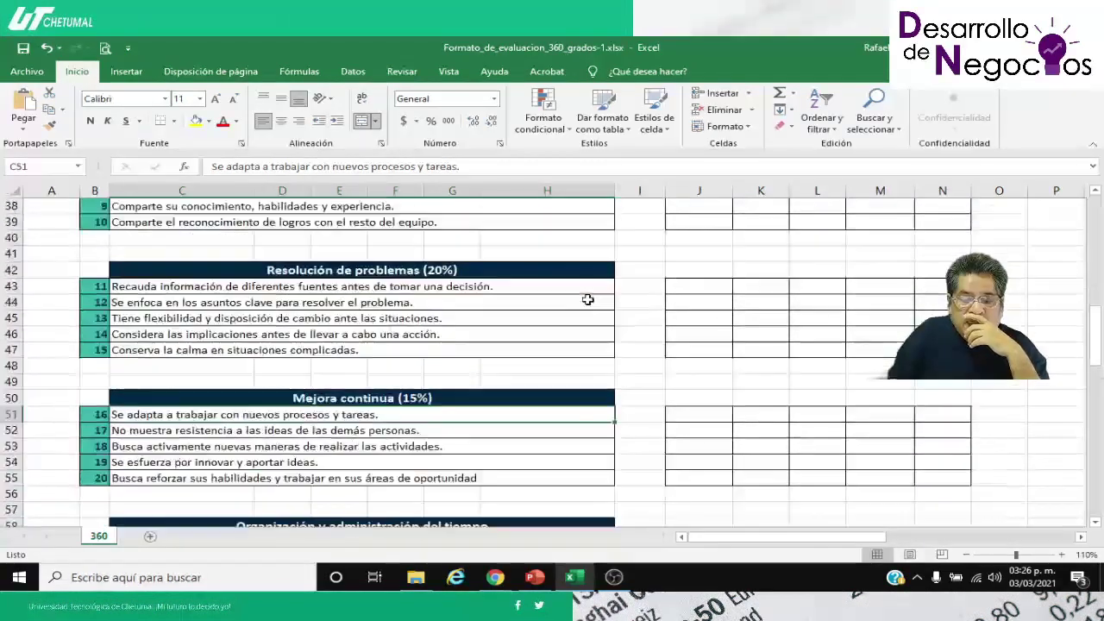
scroll(585, 298, down, 4)
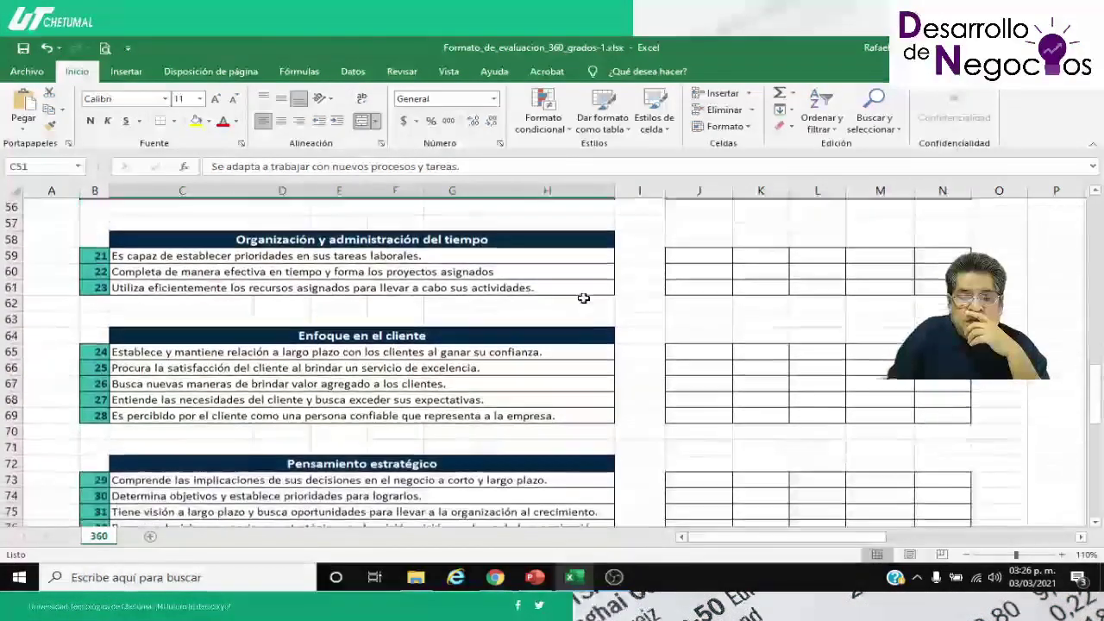
scroll(581, 298, down, 1)
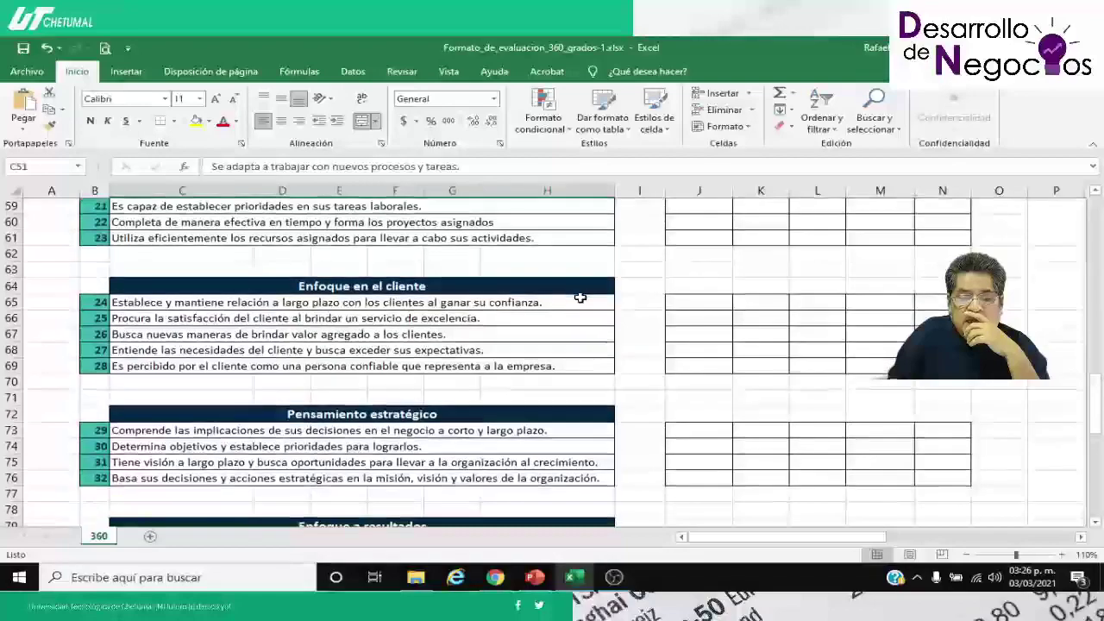
scroll(579, 297, down, 4)
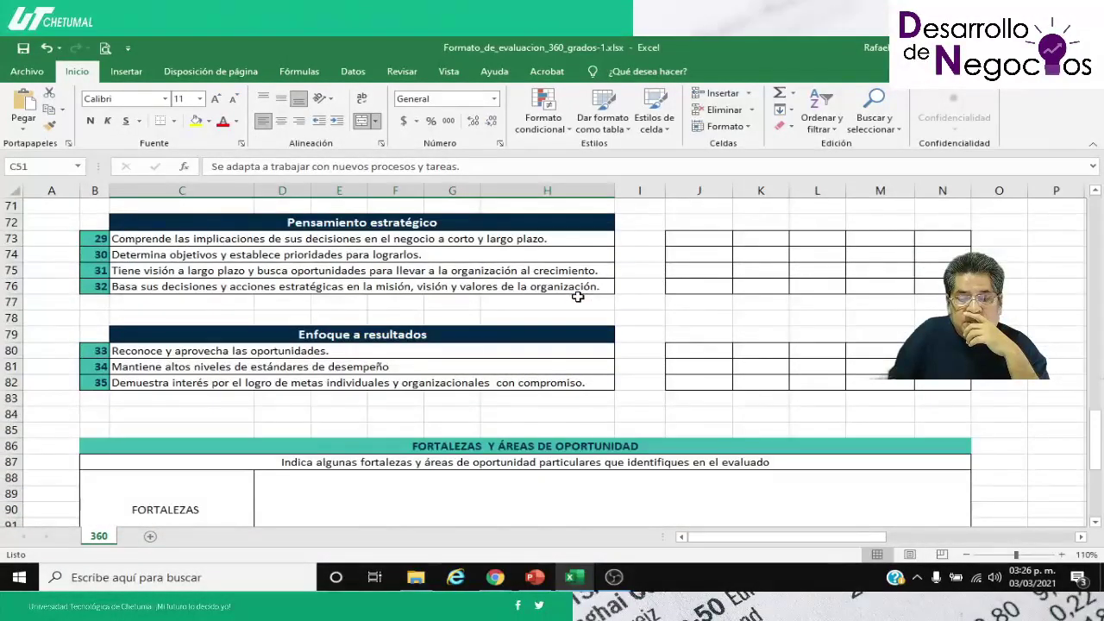
scroll(578, 296, up, 11)
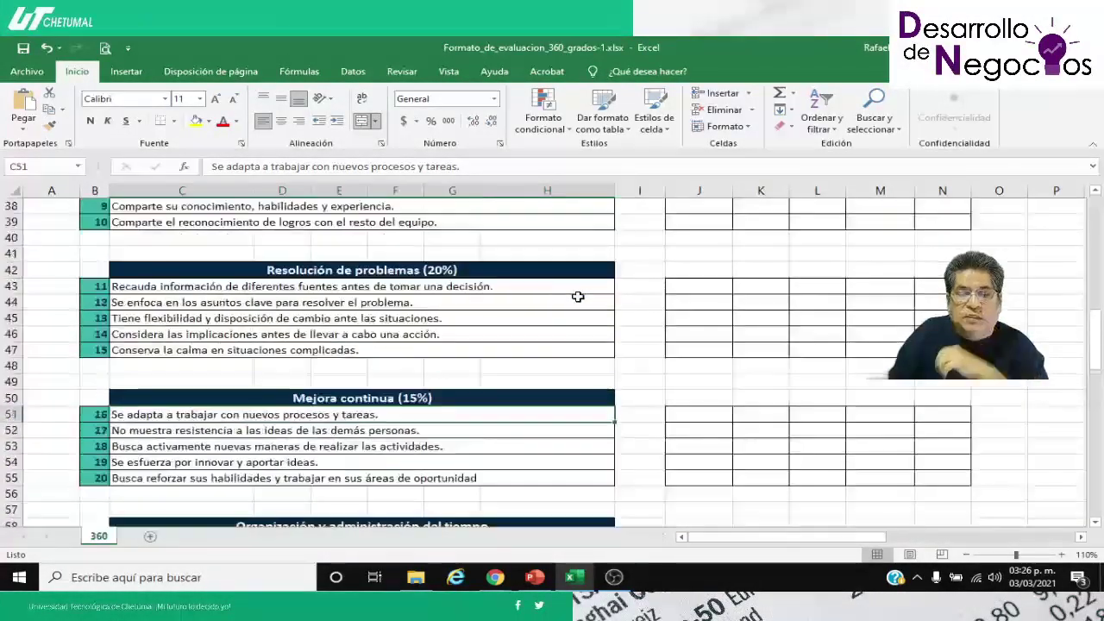
scroll(578, 297, up, 2)
scroll(577, 297, down, 5)
Step: Prefix the Trabajo en equipo section heading in C35 with the number "2.-"
scroll(578, 296, up, 4)
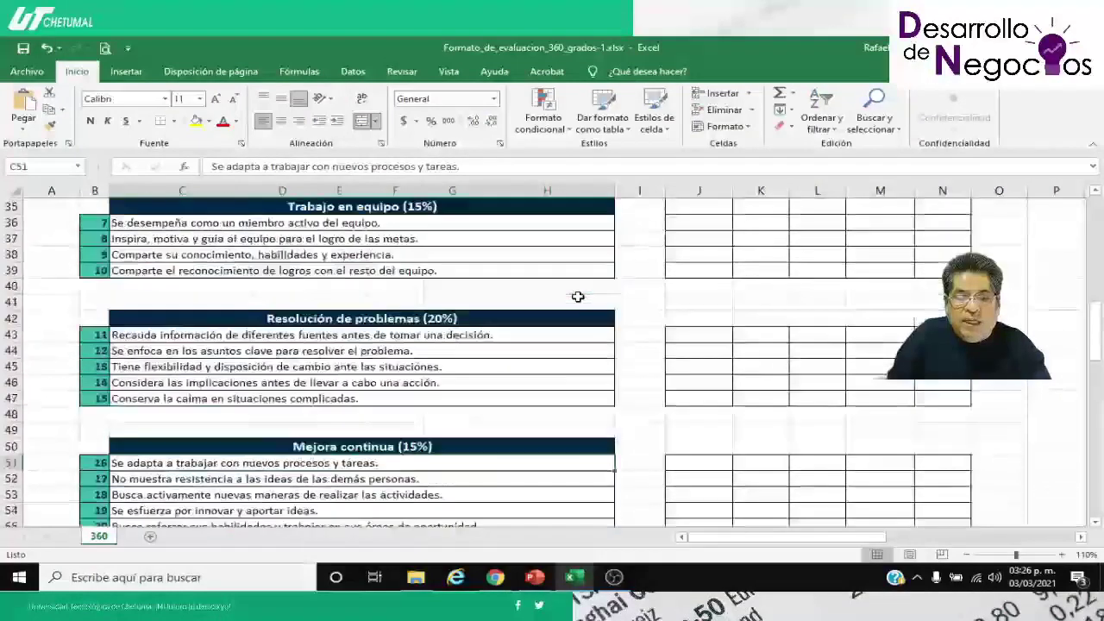
scroll(578, 296, up, 4)
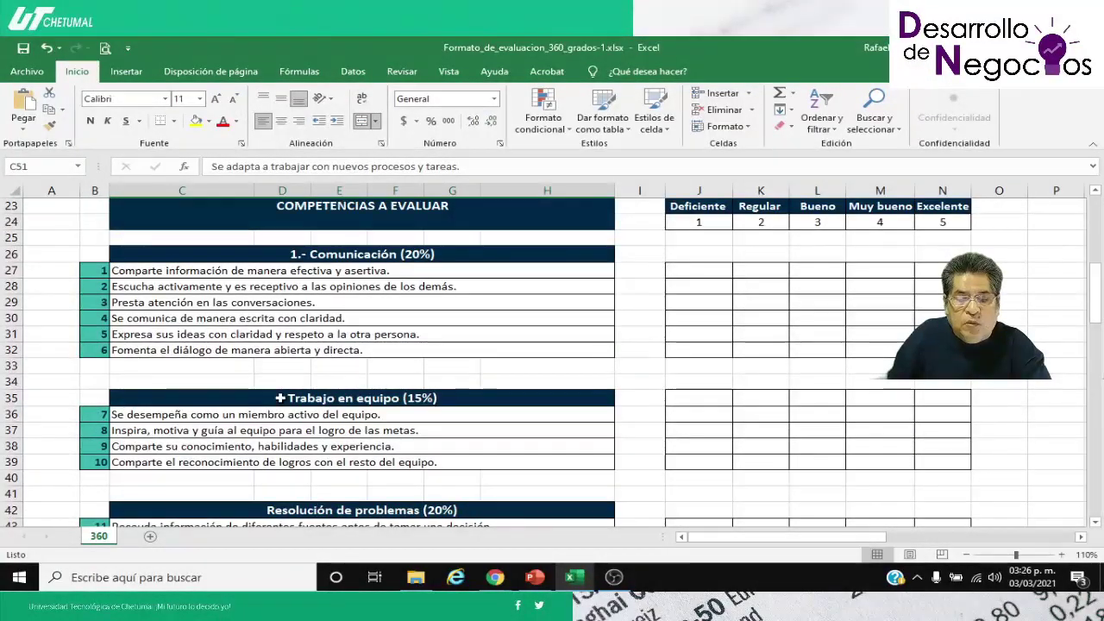
click(281, 397)
click(211, 166)
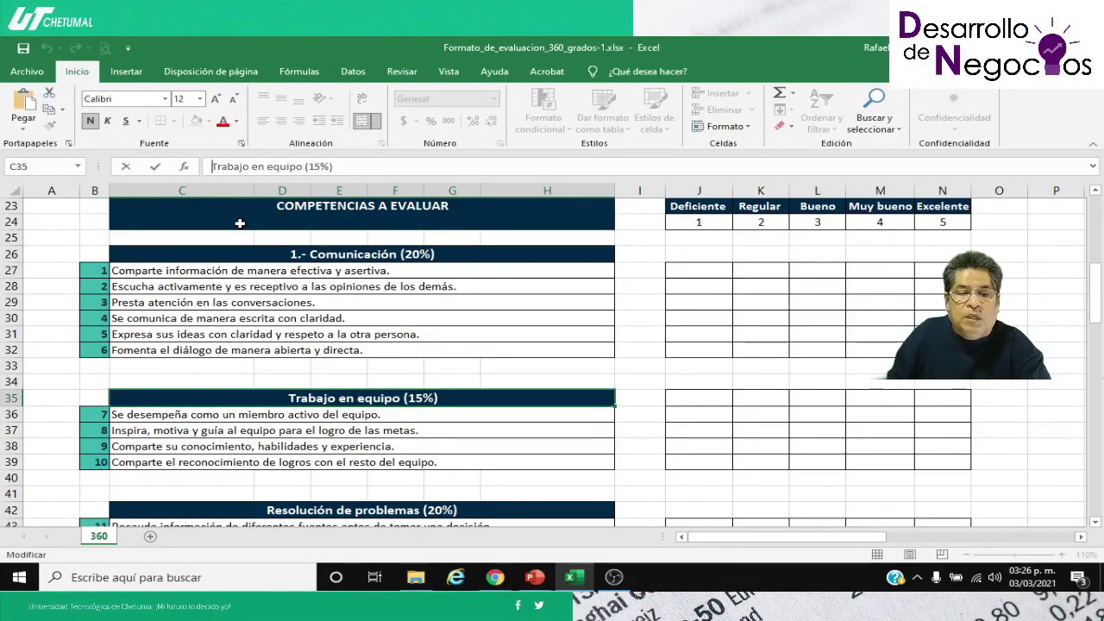
text(2.-)
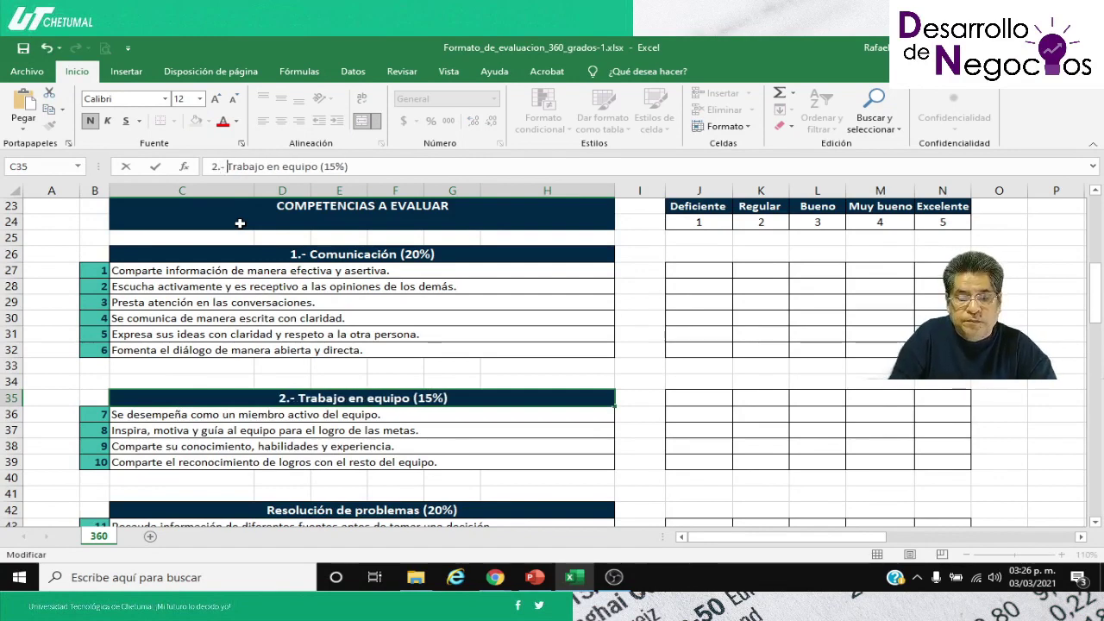
key(Return)
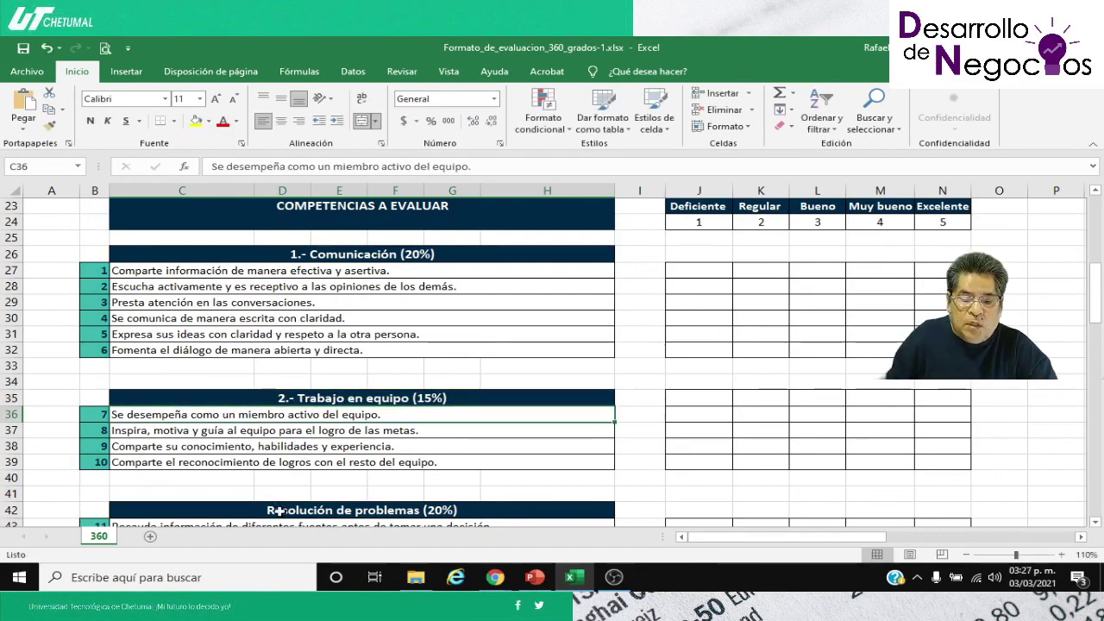
Step: Prefix the Resolución de problemas section heading in C42 with the number "3.-"
click(278, 510)
click(212, 167)
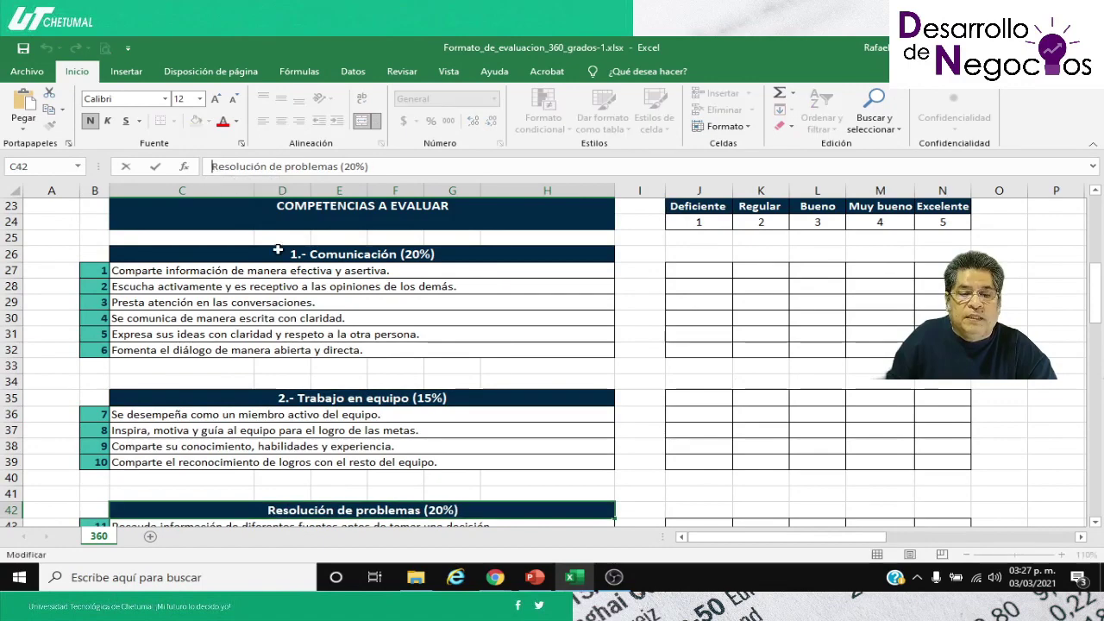
text(3.-)
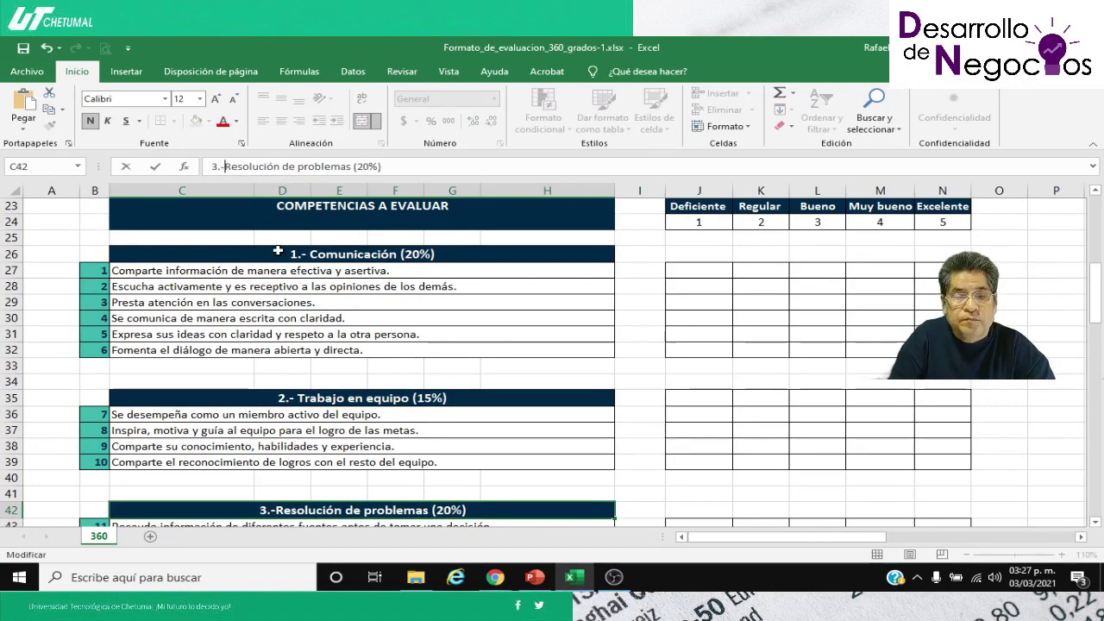
key(Return)
Step: Prefix the Mejora continua section heading in C50 with the number "4.-"
scroll(278, 250, down, 3)
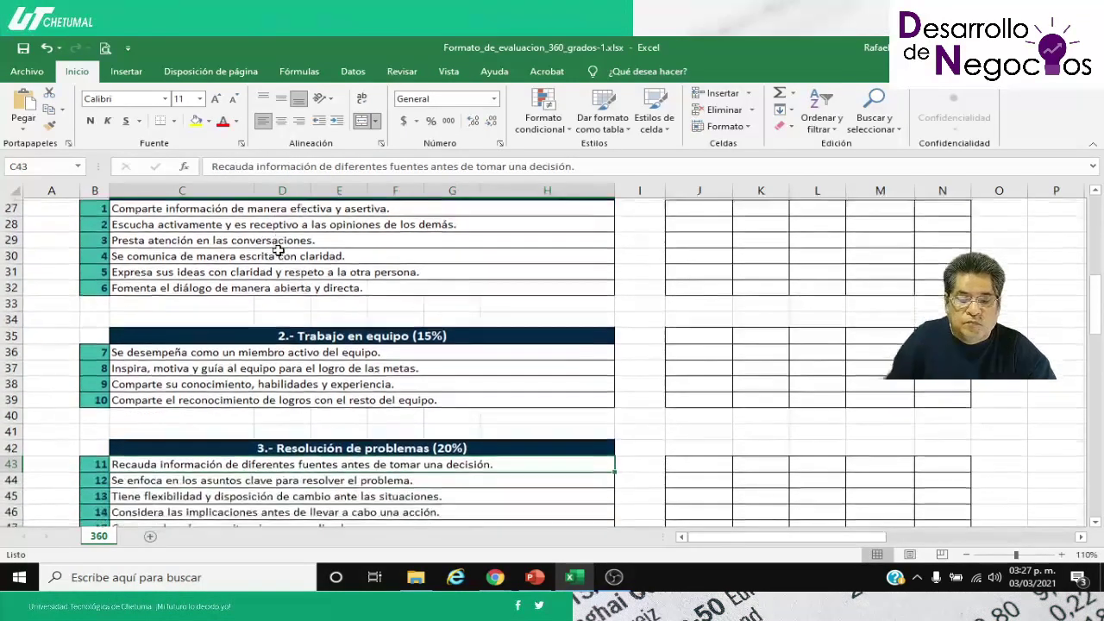
scroll(278, 251, down, 2)
click(321, 382)
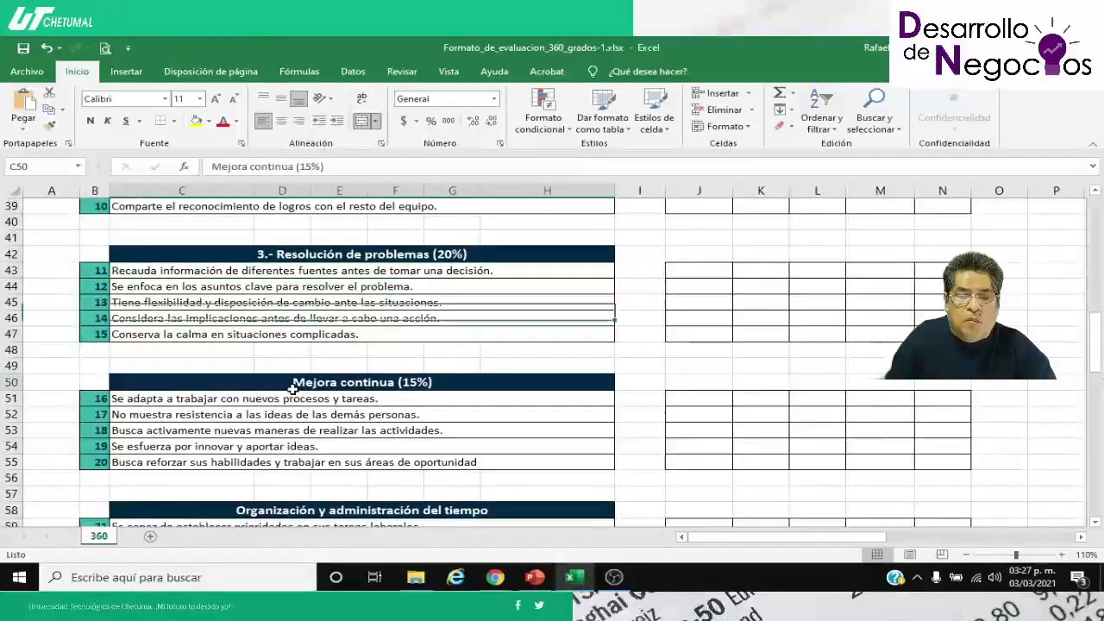
click(287, 166)
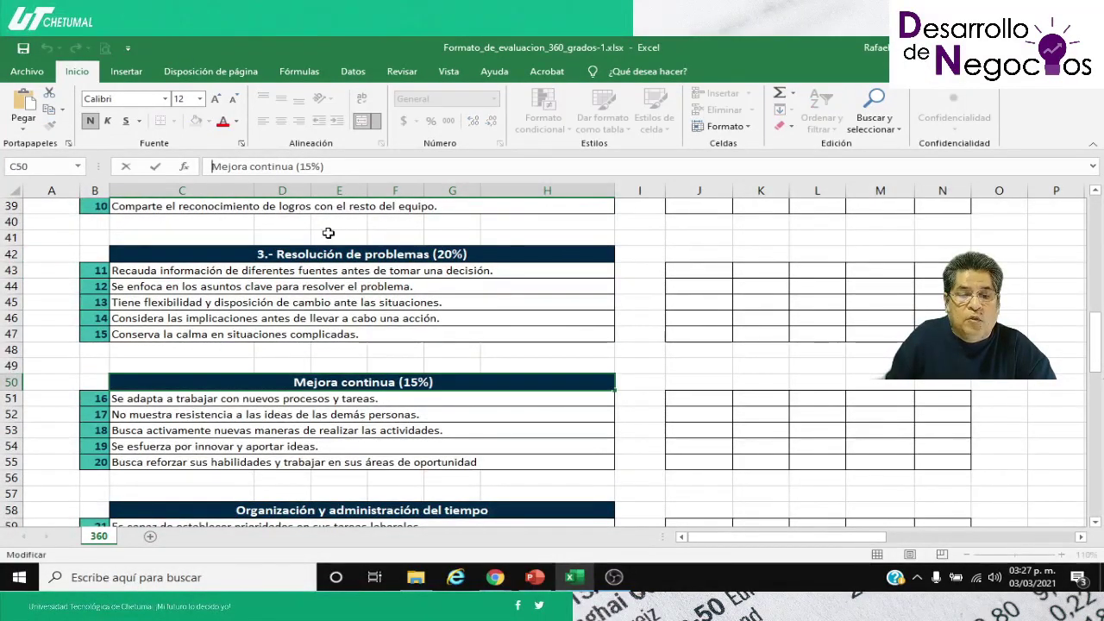
text(4)
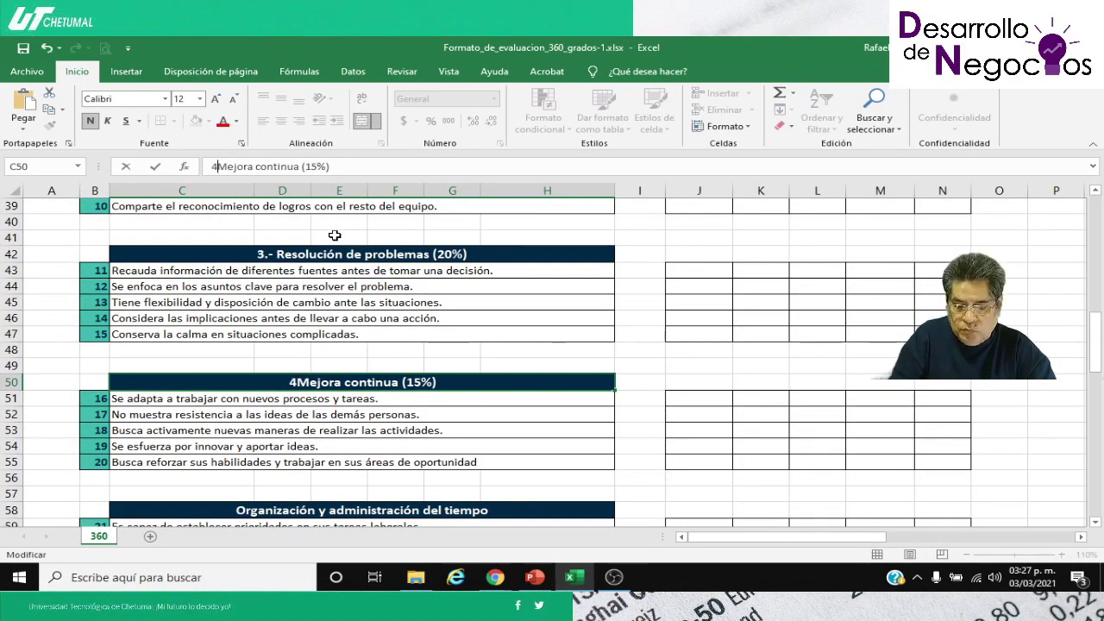
text(.-)
key(Return)
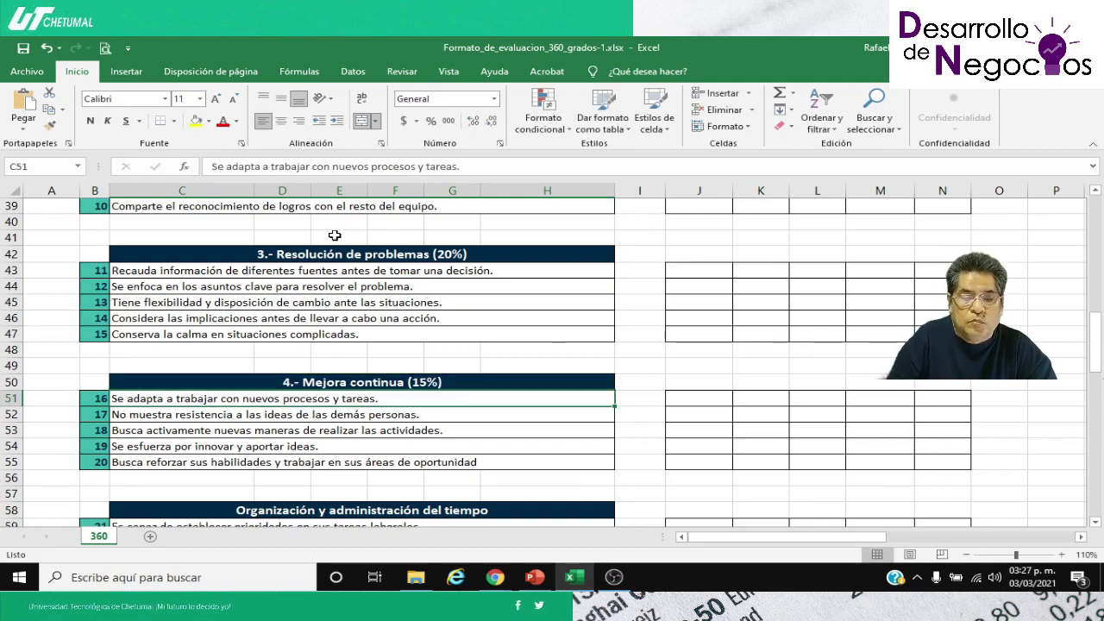
Step: Prefix the Organización y administración del tiempo section heading in C58 with the number "5.-"
scroll(335, 234, down, 3)
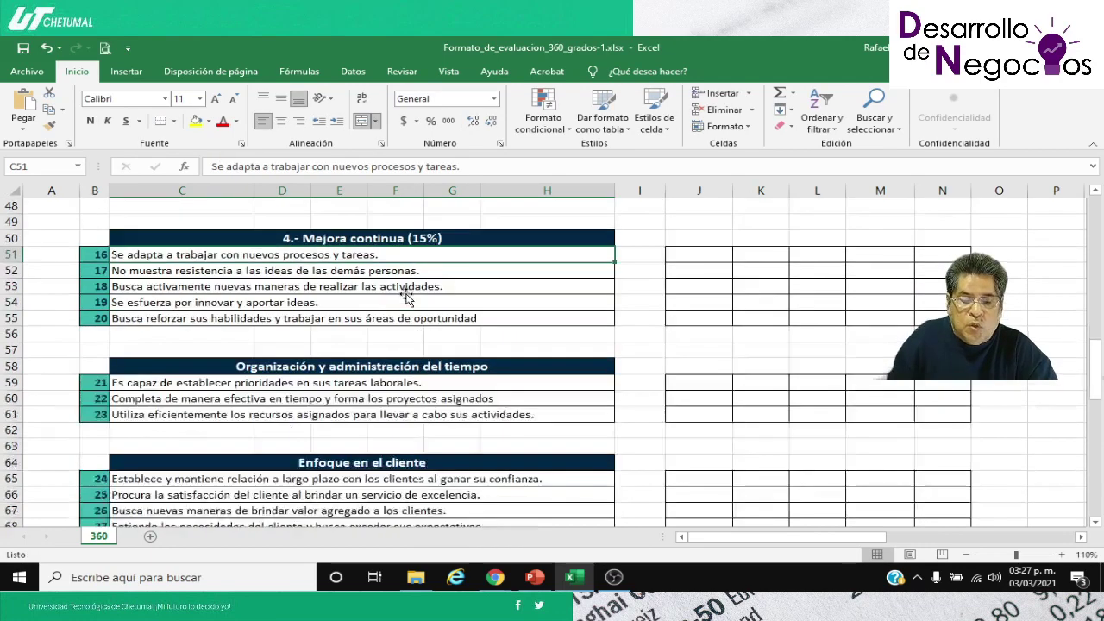
click(294, 367)
click(207, 166)
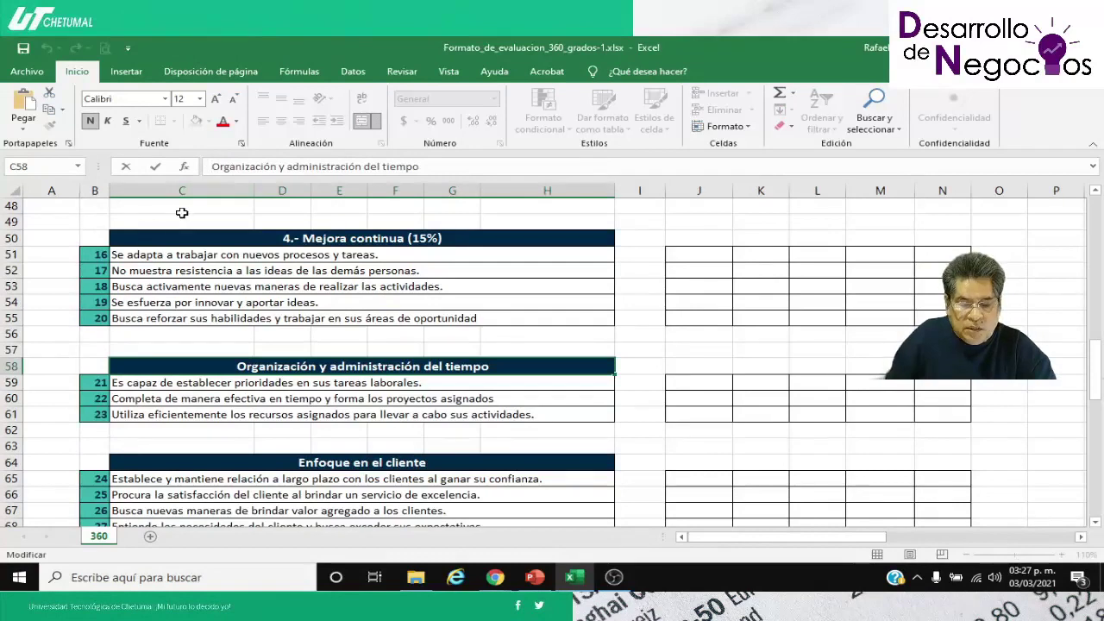
text(5.-)
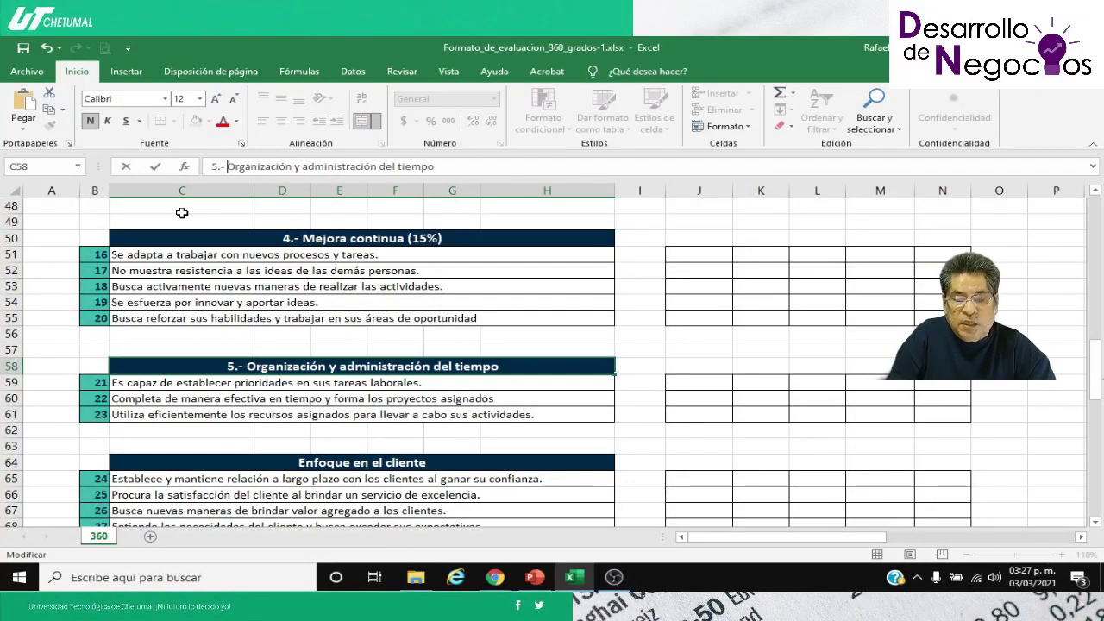
Step: Append the weight "(5%)" to the Organización y administración del tiempo section heading in C58
key(Right)
key(Right)
key(Right)
key(Right)
key(Right)
key(Right)
key(Right)
key(Right)
key(Right)
key(Right)
key(Right)
key(Right)
key(Right)
key(Right)
key(Right)
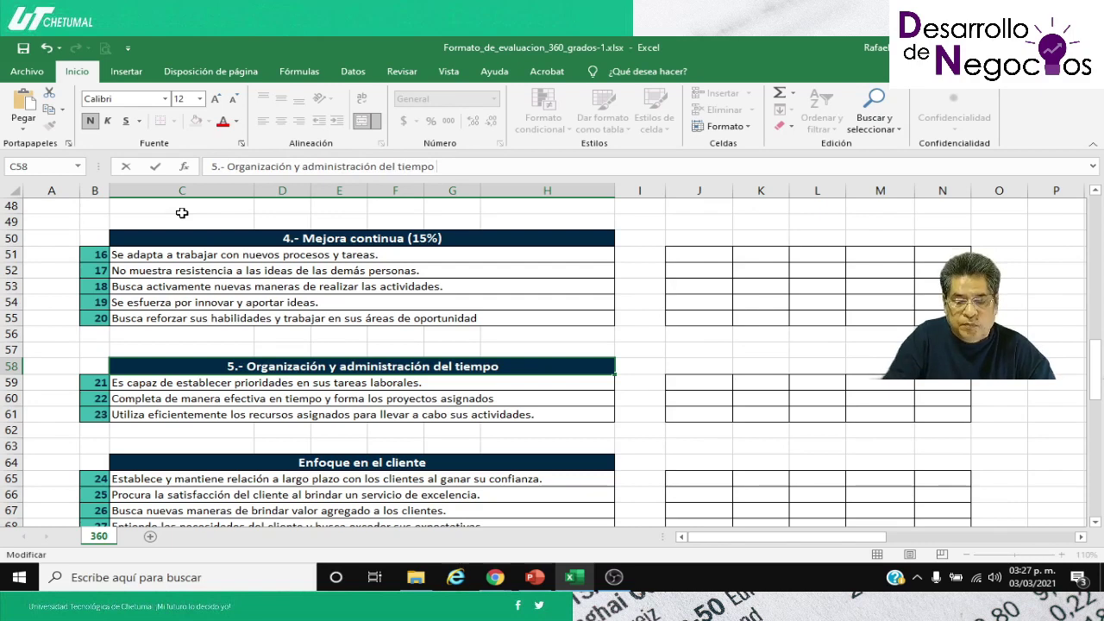
text((5)
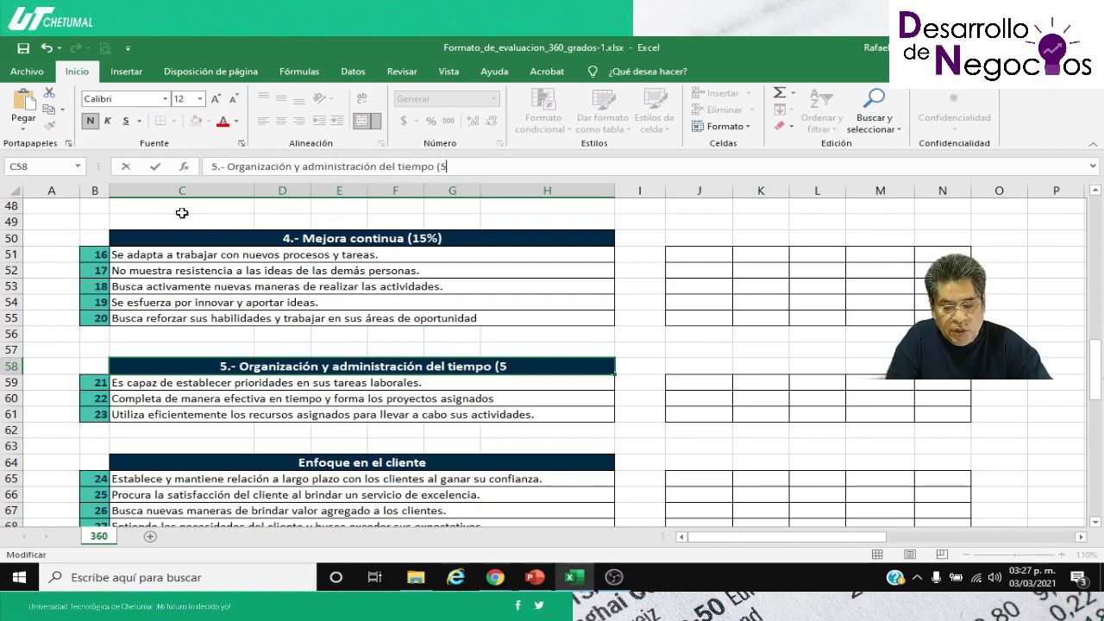
text())
key(BackSpace)
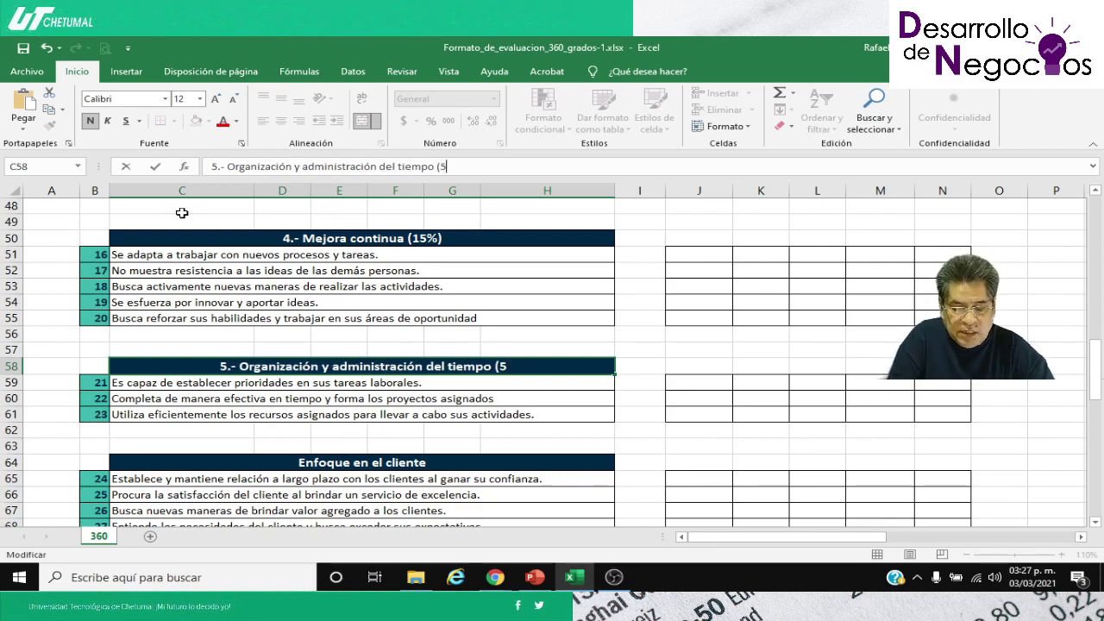
text(%))
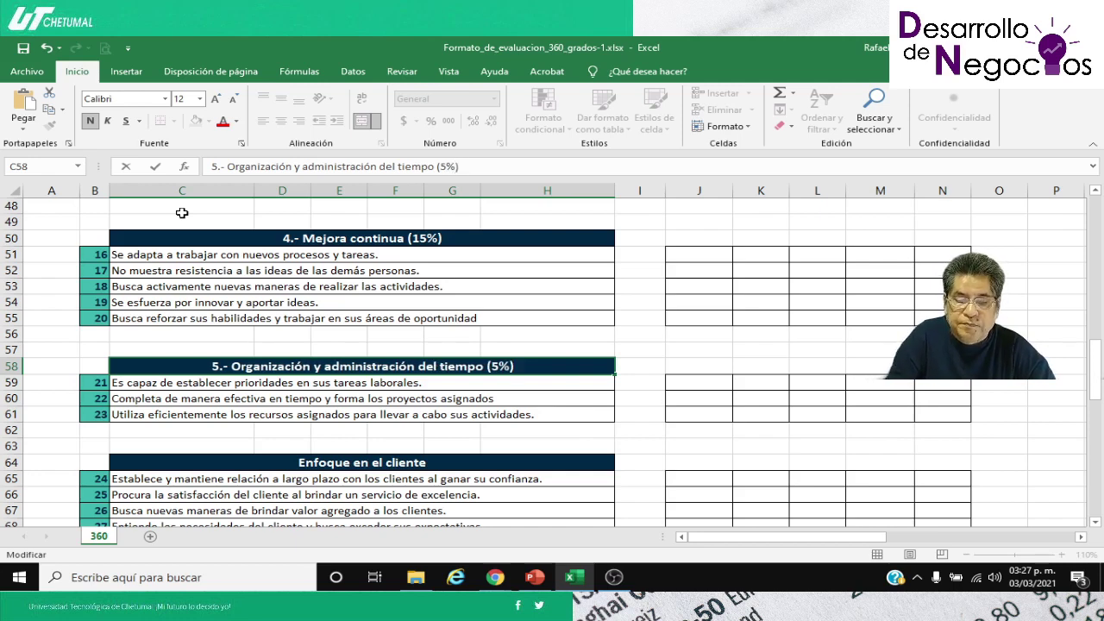
key(Return)
Step: Prefix the Enfoque en el cliente section heading in C64 with the number "6.-"
key(Down)
key(Down)
key(Down)
key(Down)
key(Down)
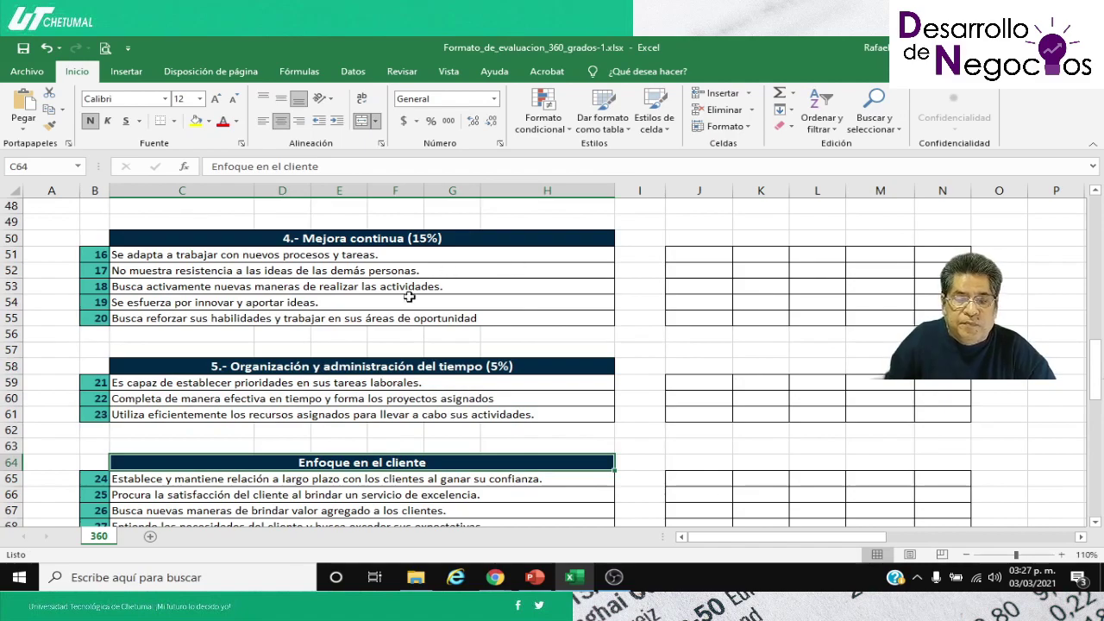
scroll(218, 477, down, 5)
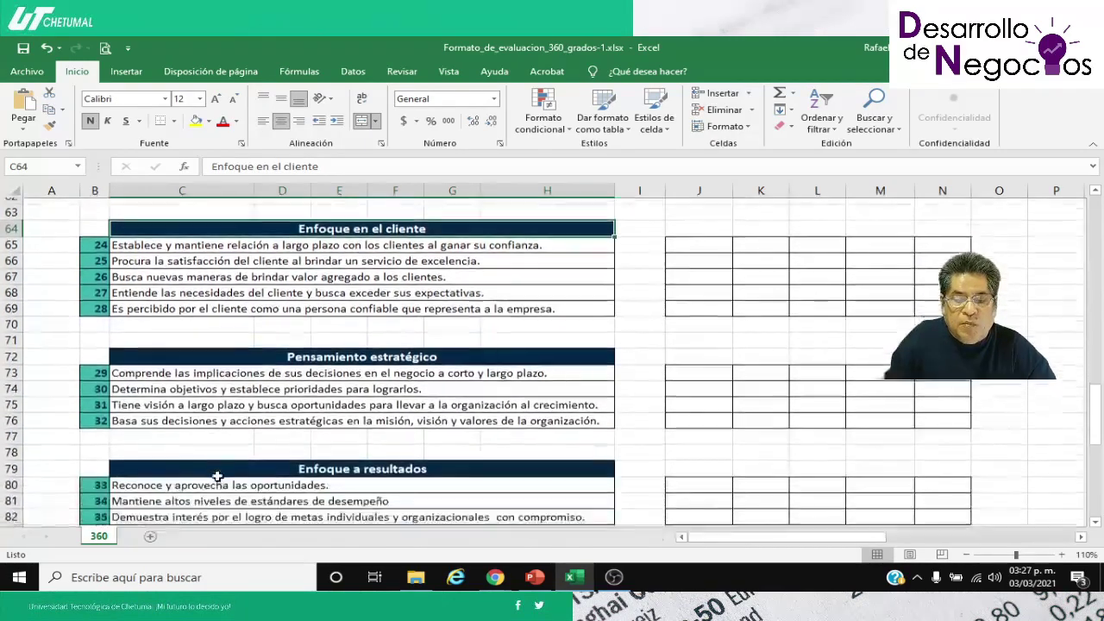
scroll(218, 477, down, 1)
scroll(258, 430, up, 5)
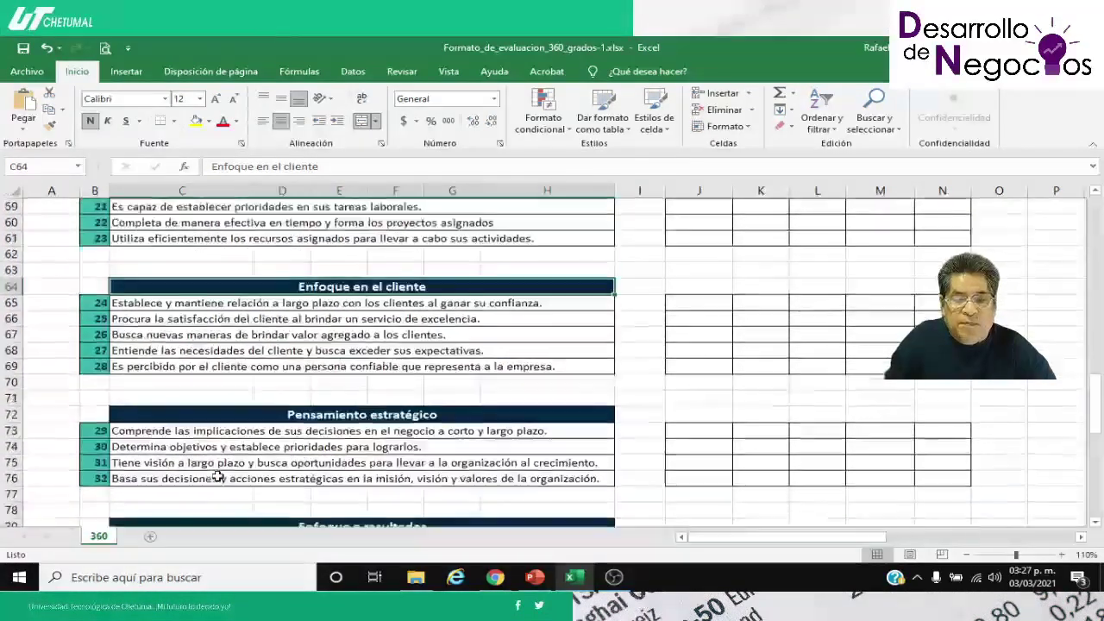
click(229, 166)
click(210, 166)
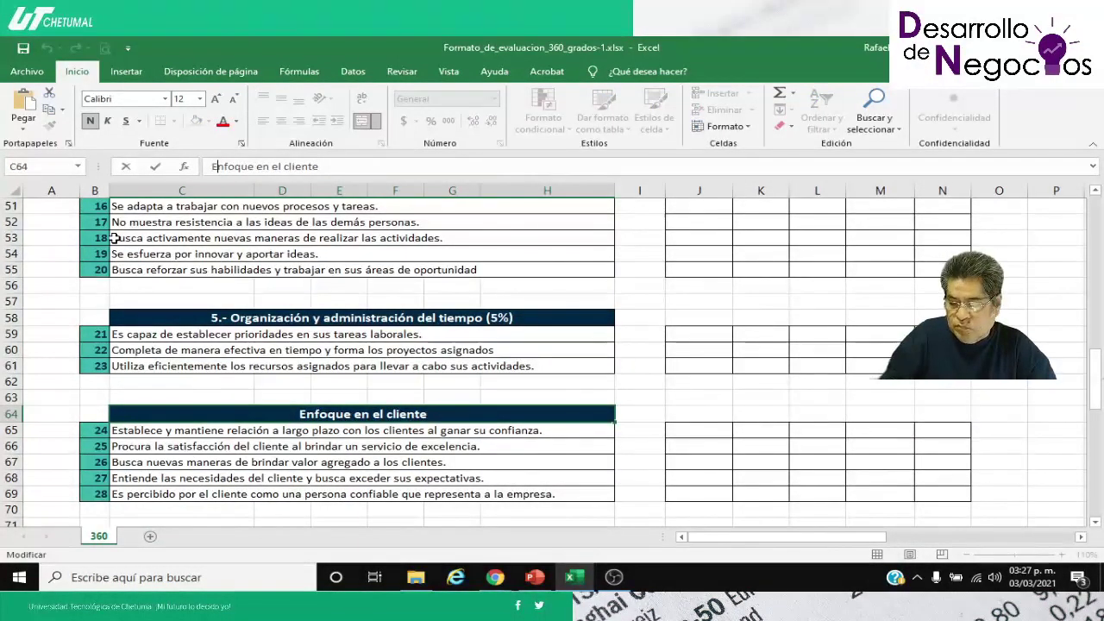
text(6.-)
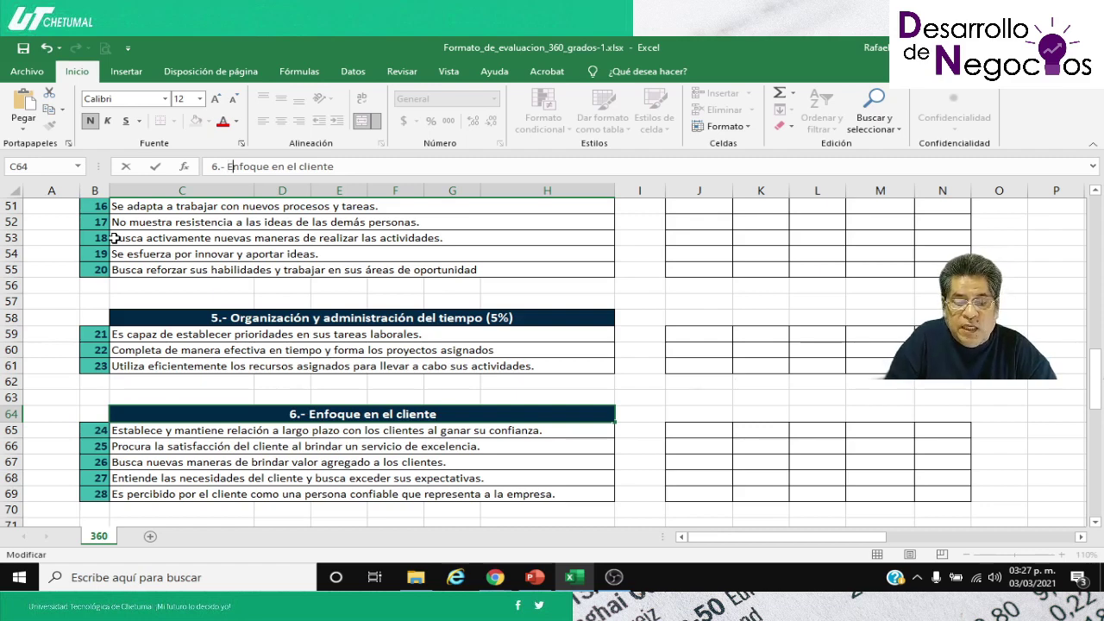
Step: Append the weight "(10%)" to the Enfoque en el cliente section heading in C64
key(Right)
key(Right)
key(Right)
key(Right)
key(Right)
key(Right)
key(Right)
key(Right)
key(Right)
key(Right)
key(Right)
key(Right)
key(Right)
key(Right)
key(Right)
key(Right)
key(Right)
key(Right)
key(Right)
key(Right)
text(()
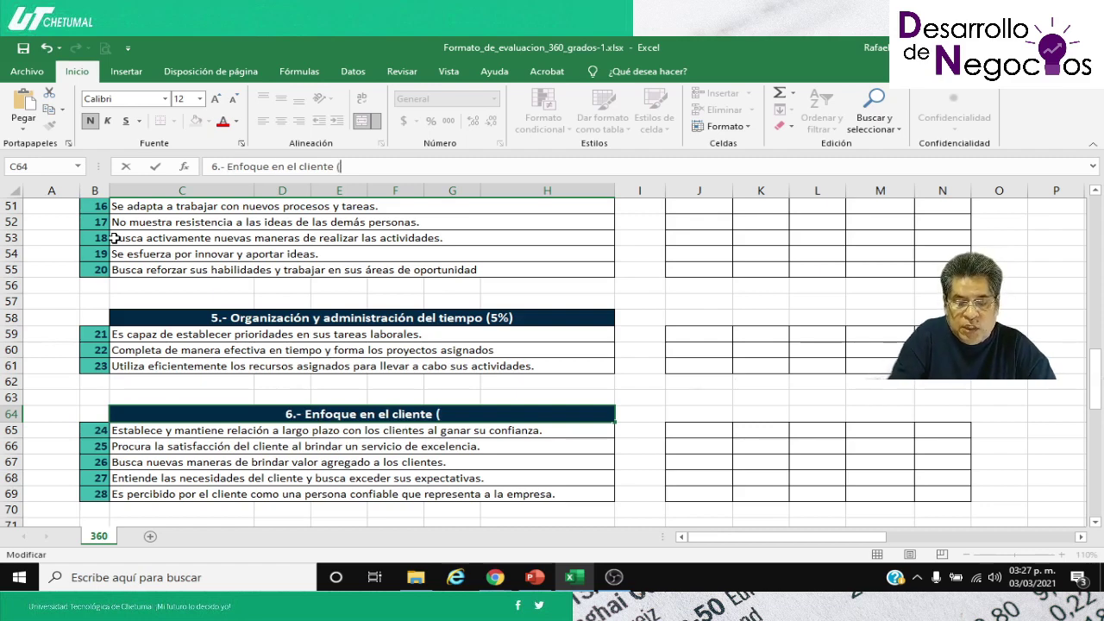
text(10)
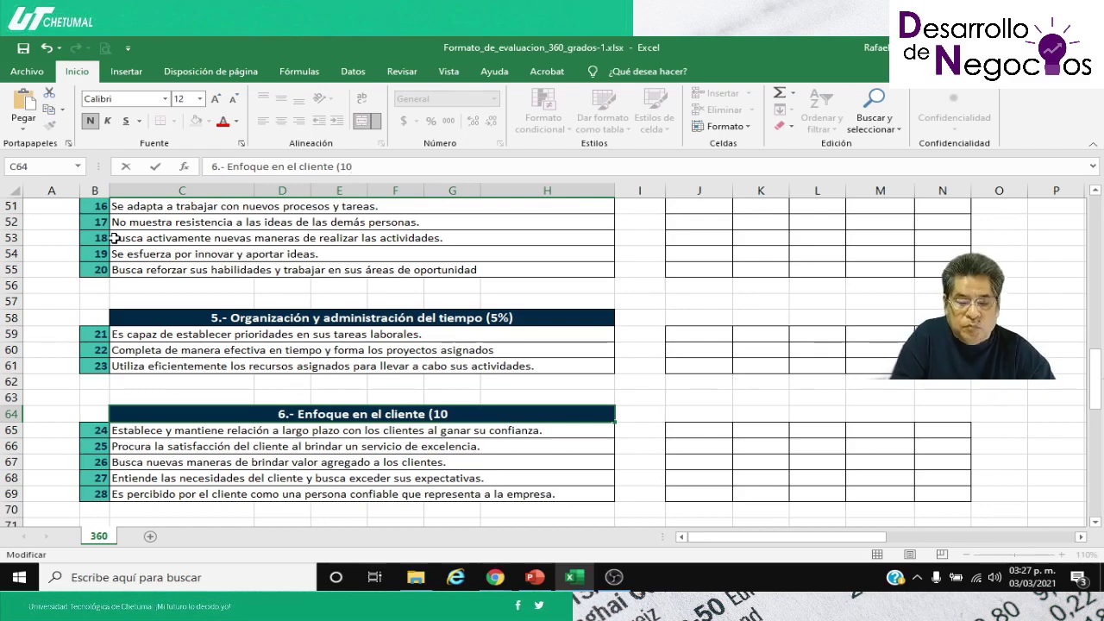
text(%))
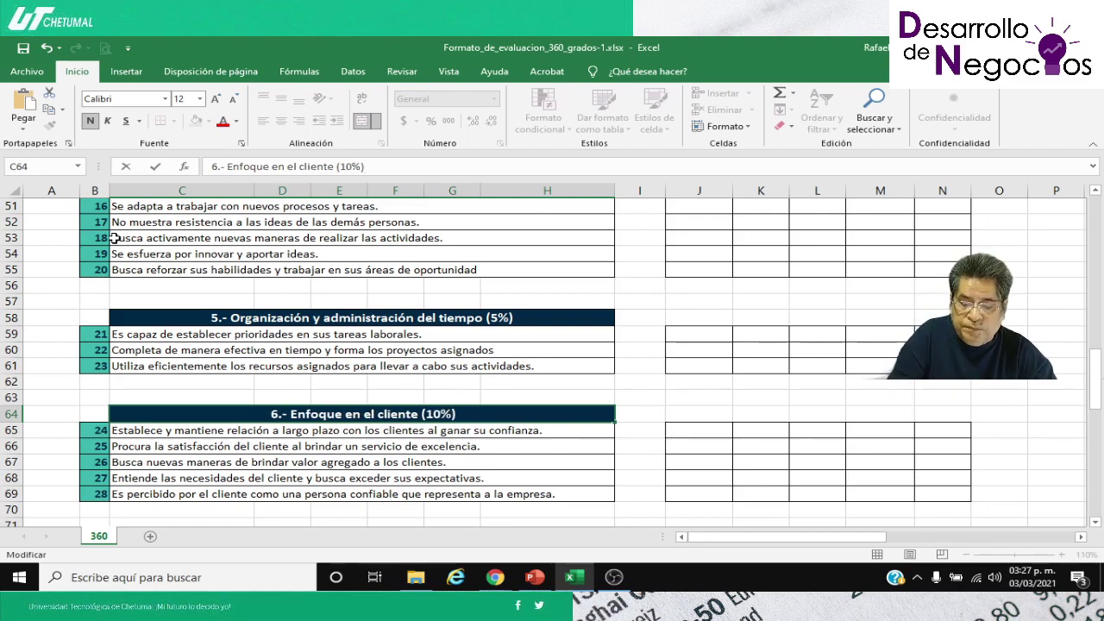
key(Return)
Step: Prefix the Pensamiento estratégico section heading in C72 with "7.-" and append the weight "(5%)"
scroll(114, 238, down, 2)
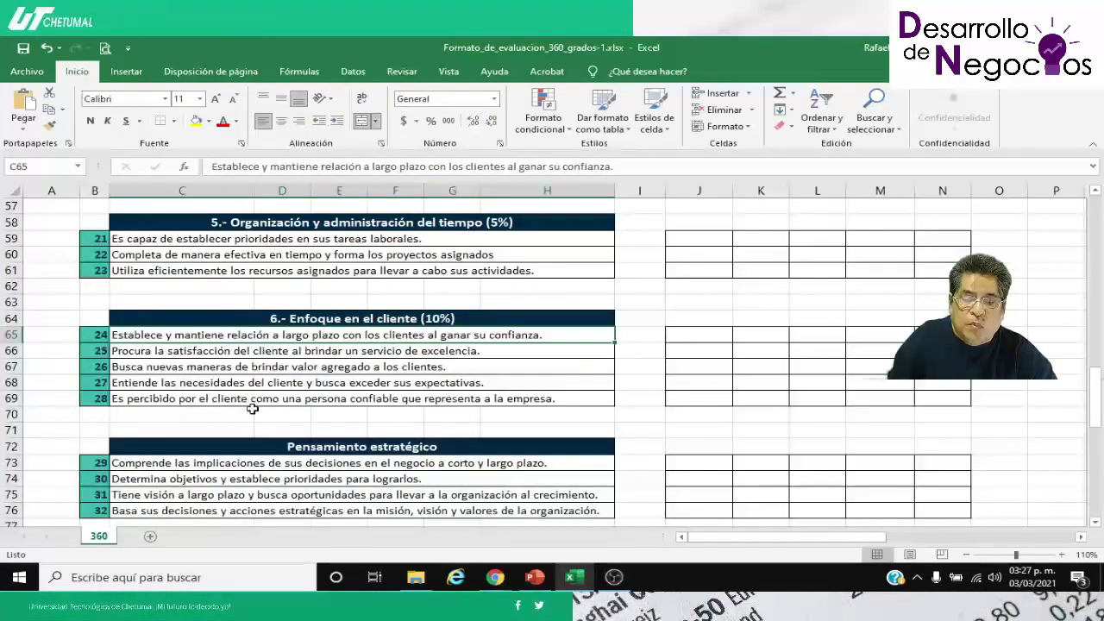
click(266, 440)
scroll(263, 436, down, 2)
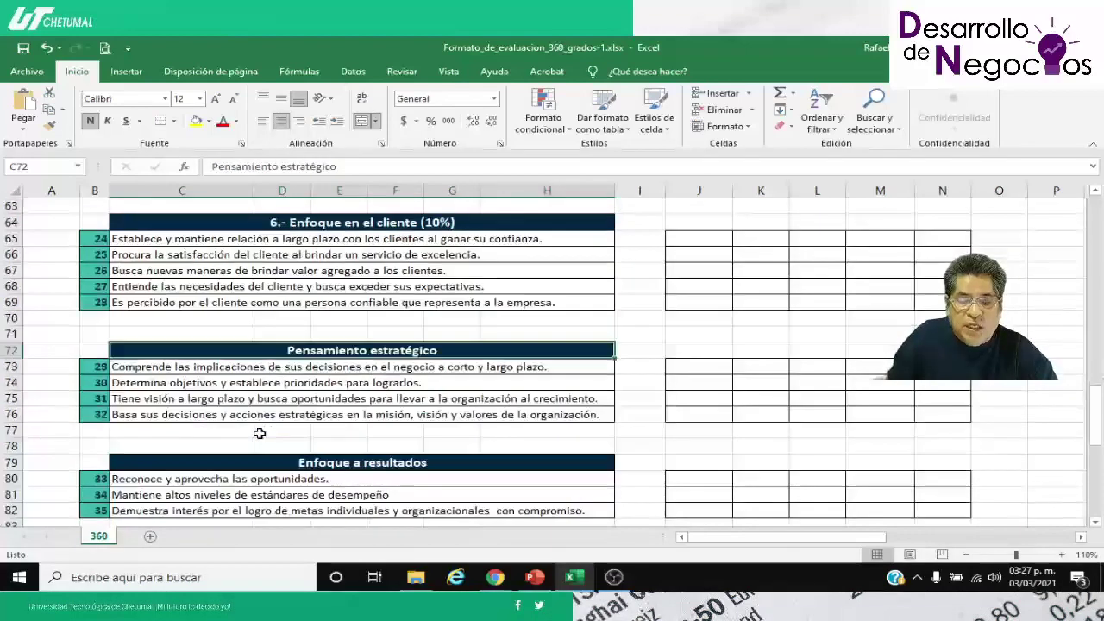
scroll(260, 433, up, 1)
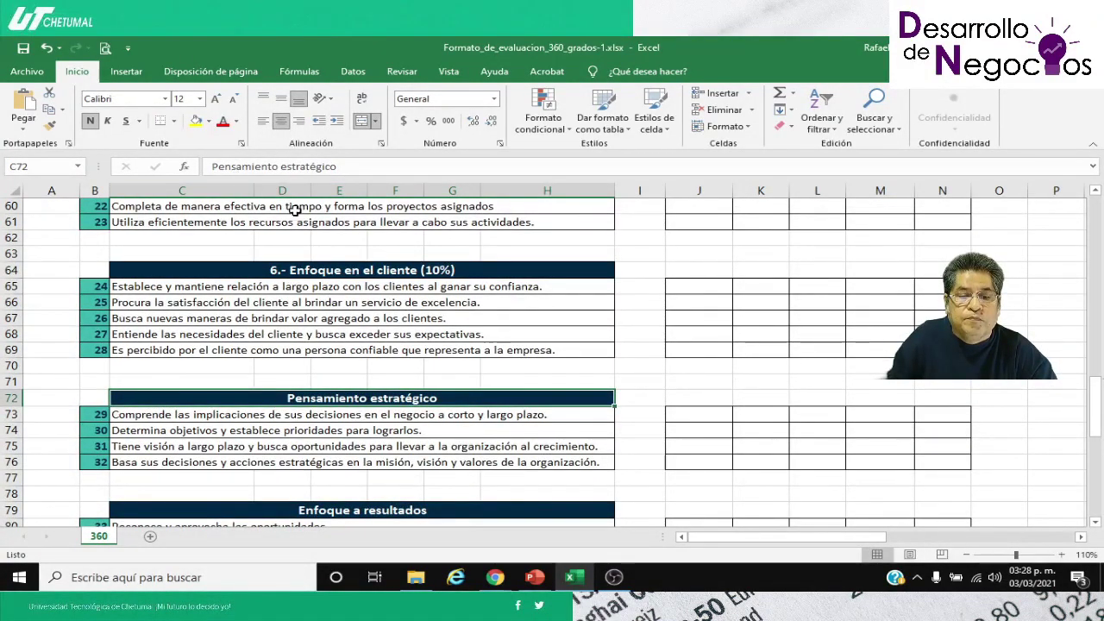
click(209, 165)
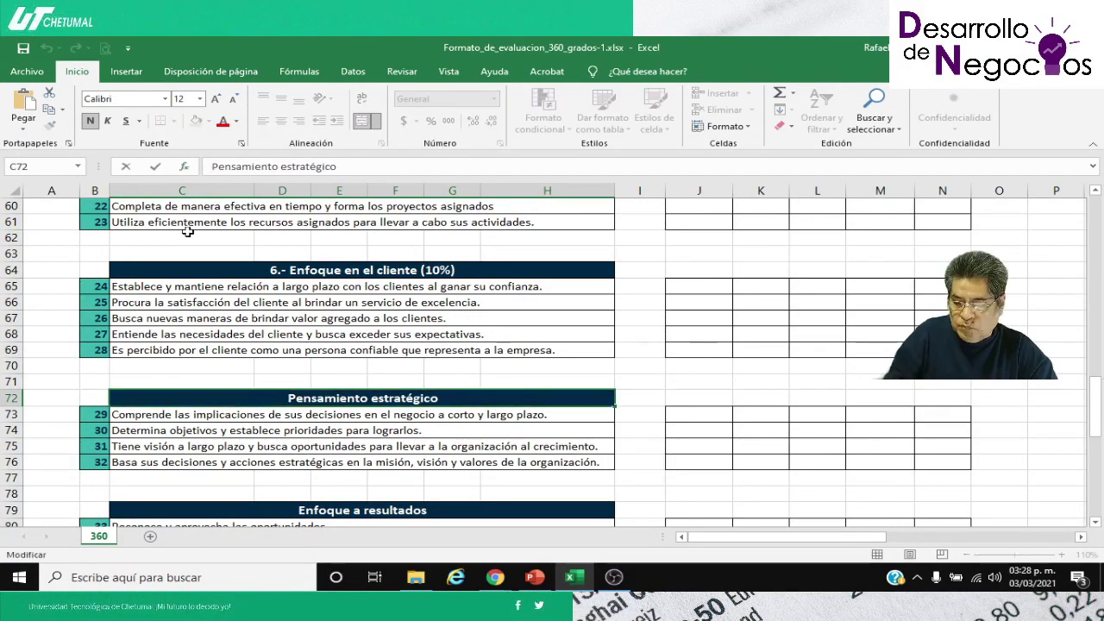
text(7.- )
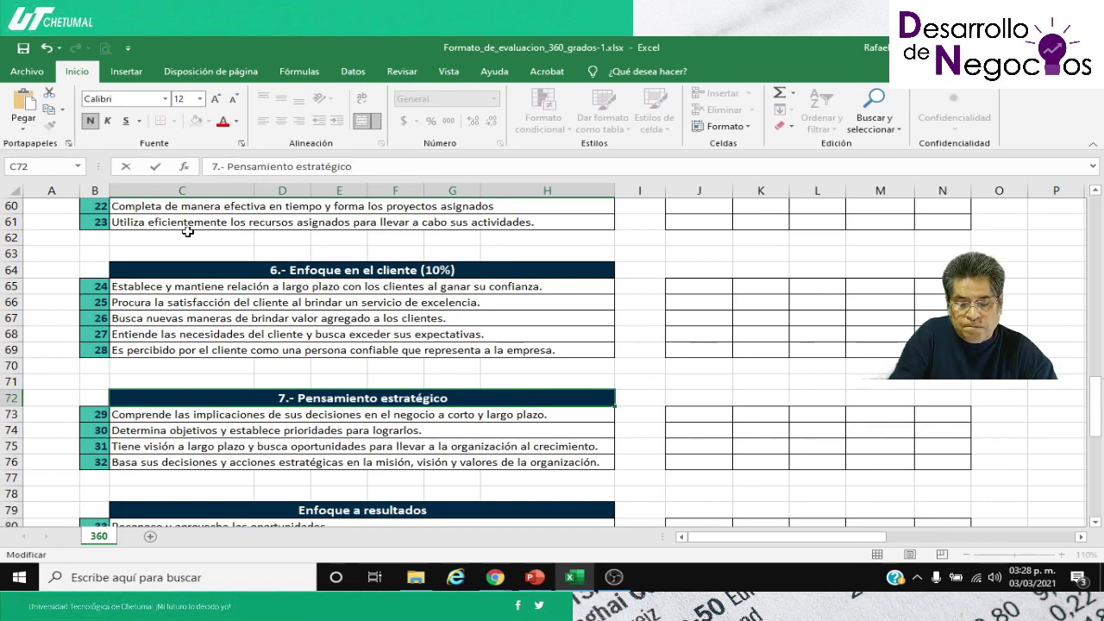
text( (5)
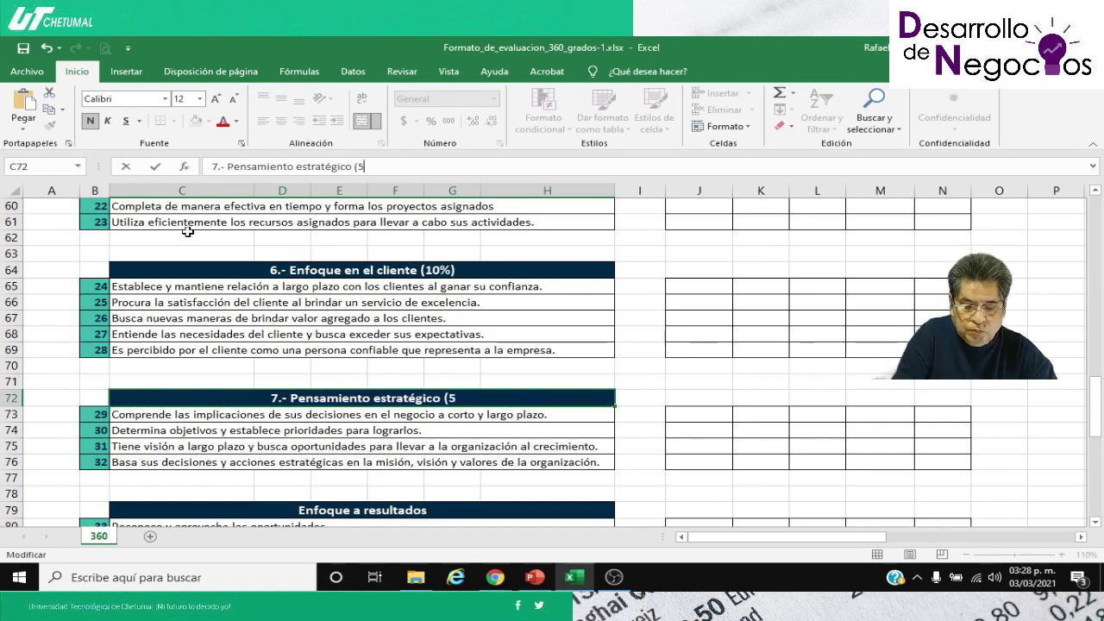
text(%))
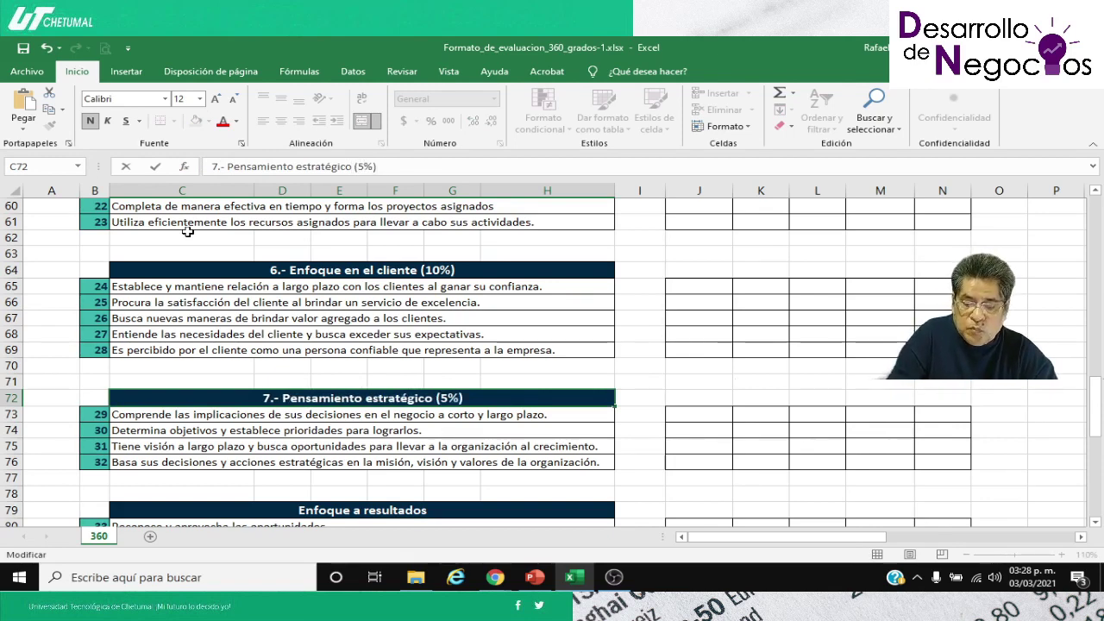
key(Return)
Step: Prefix the Enfoque a resultados section heading in C79 with the number "8.-"
key(Down)
key(Down)
key(Down)
key(Down)
key(Down)
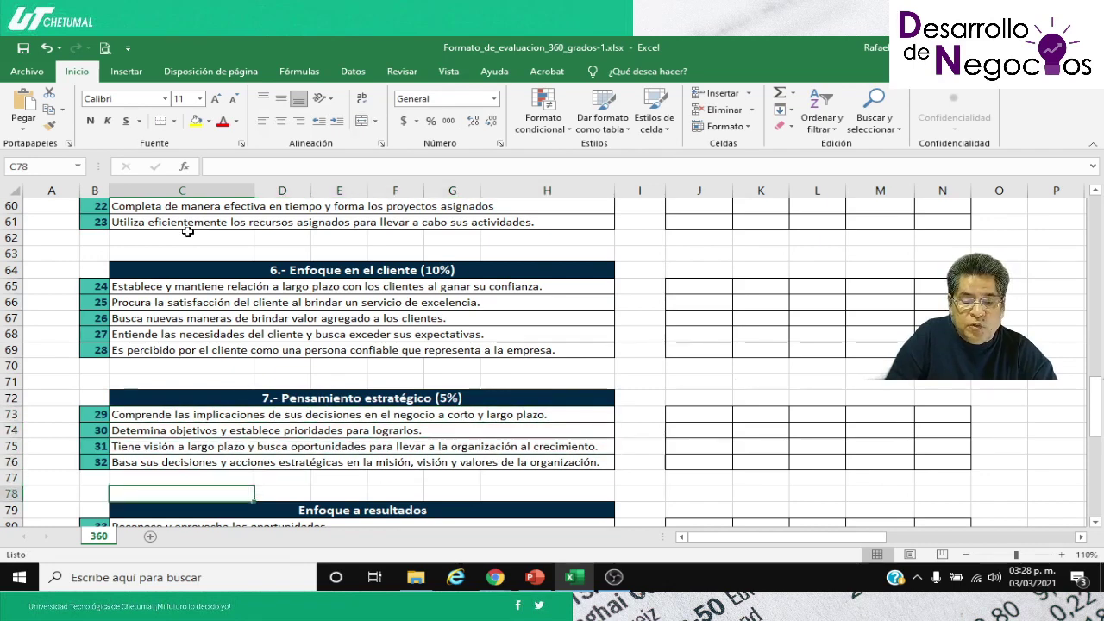
key(Down)
key(F2)
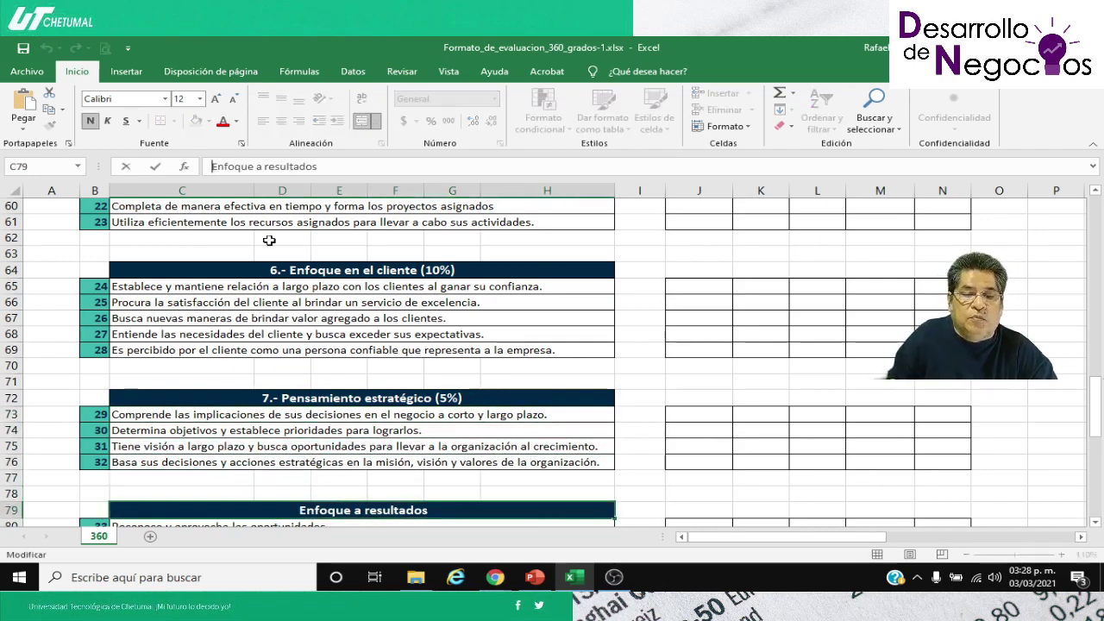
text(8)
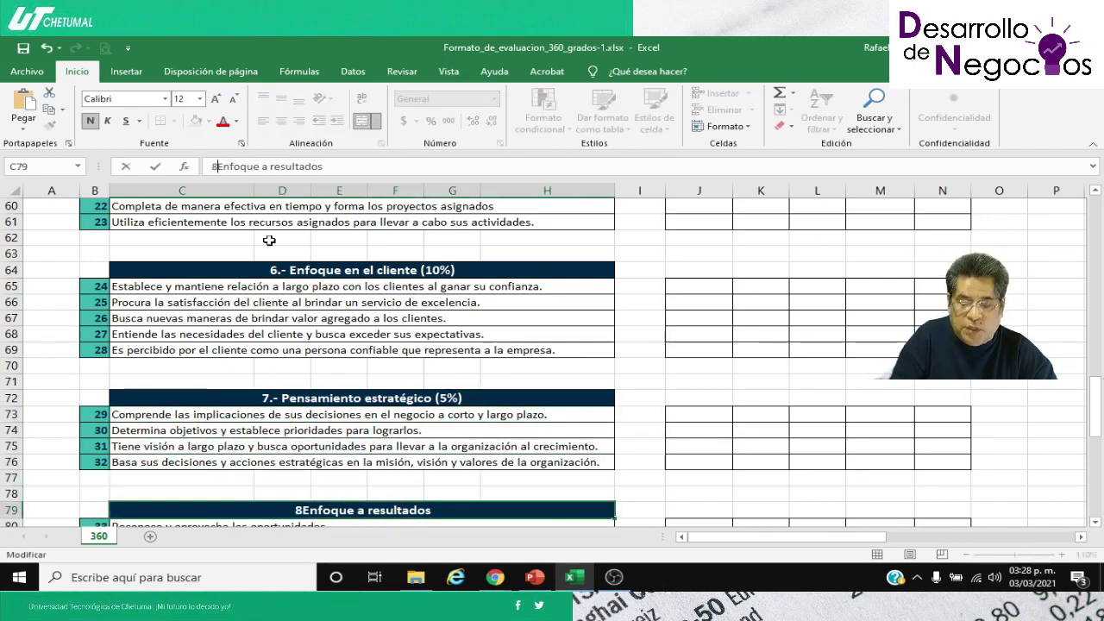
text(.)
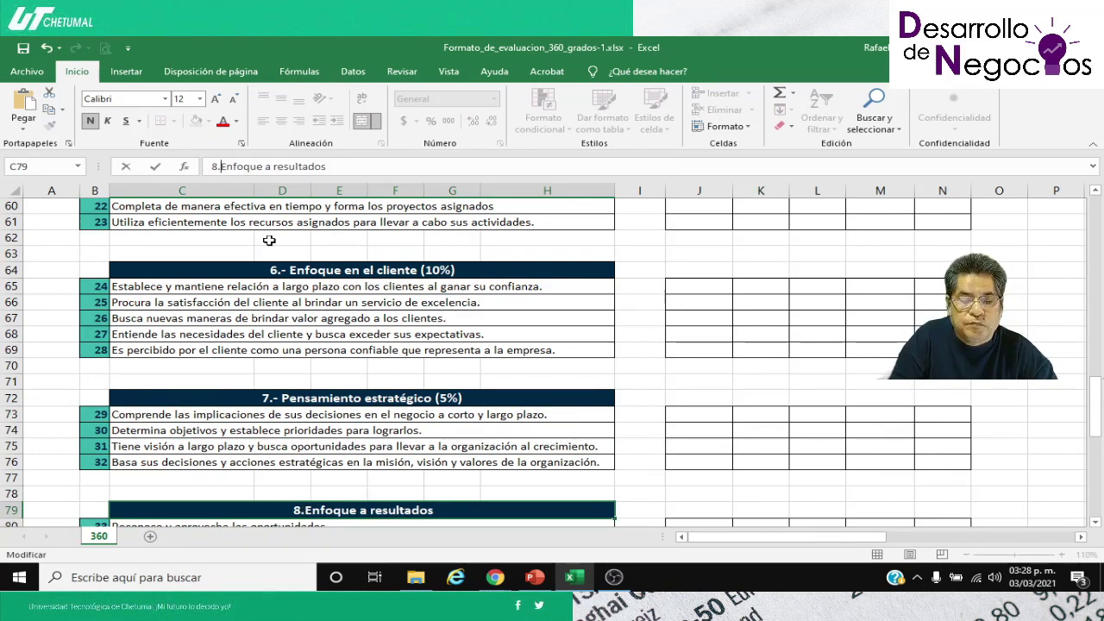
key(BackSpace)
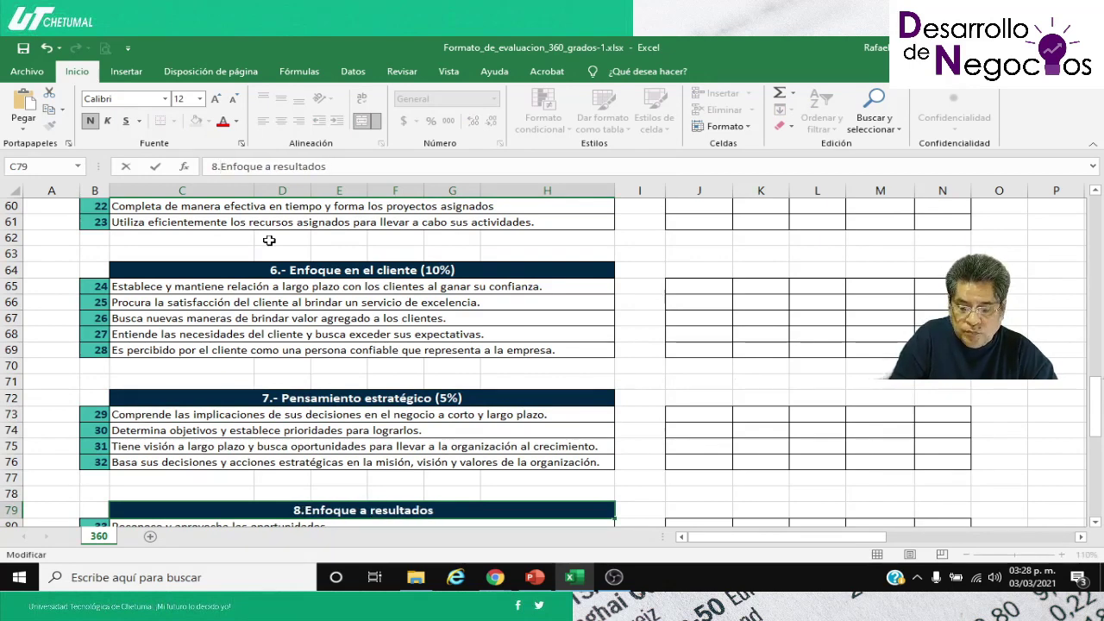
text(-)
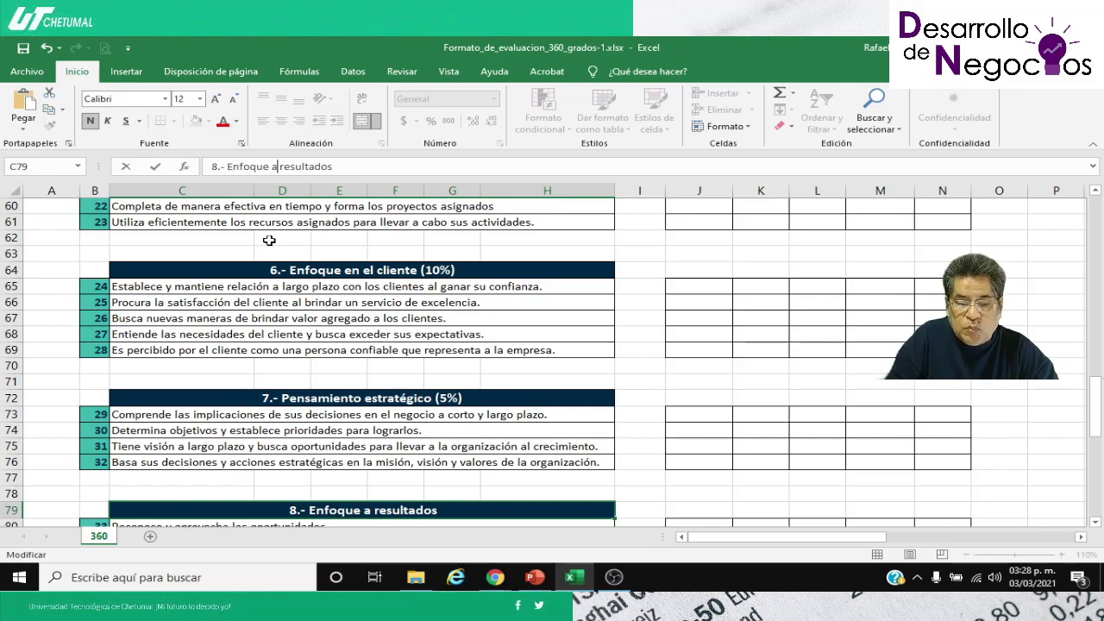
Step: Append the weight "(10%)" to the Enfoque a resultados section heading in C79
key(End)
text(()
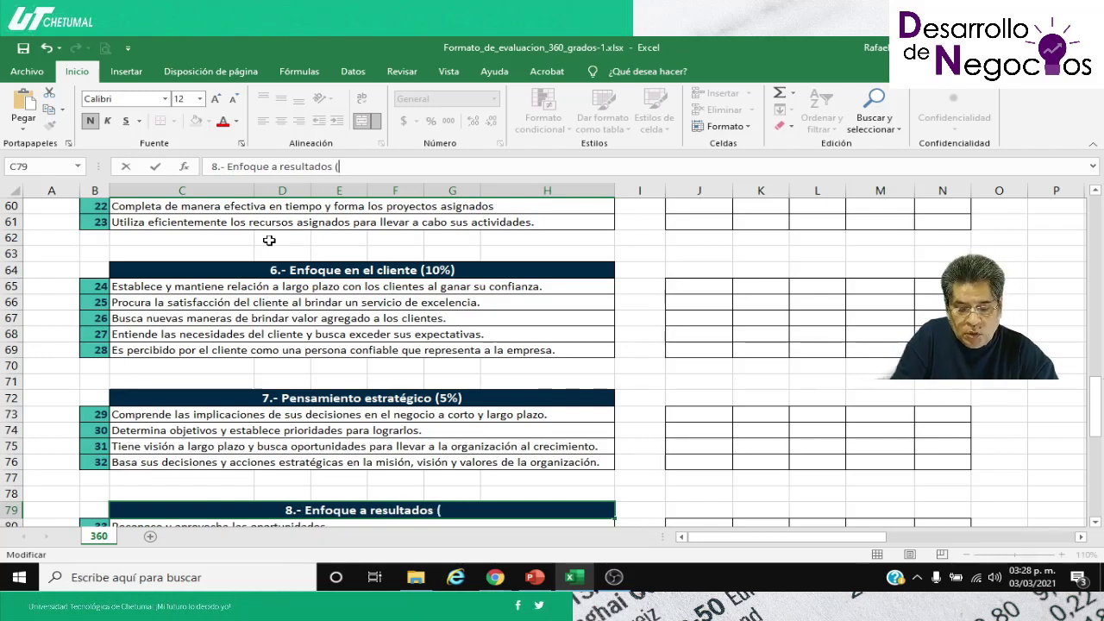
text(10)
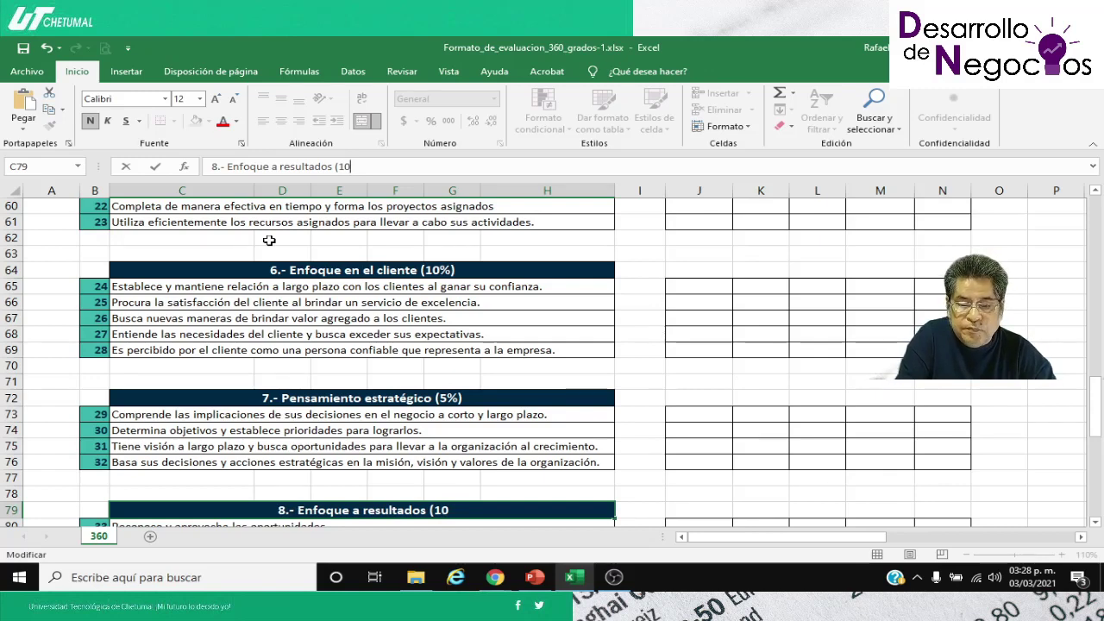
text(%)
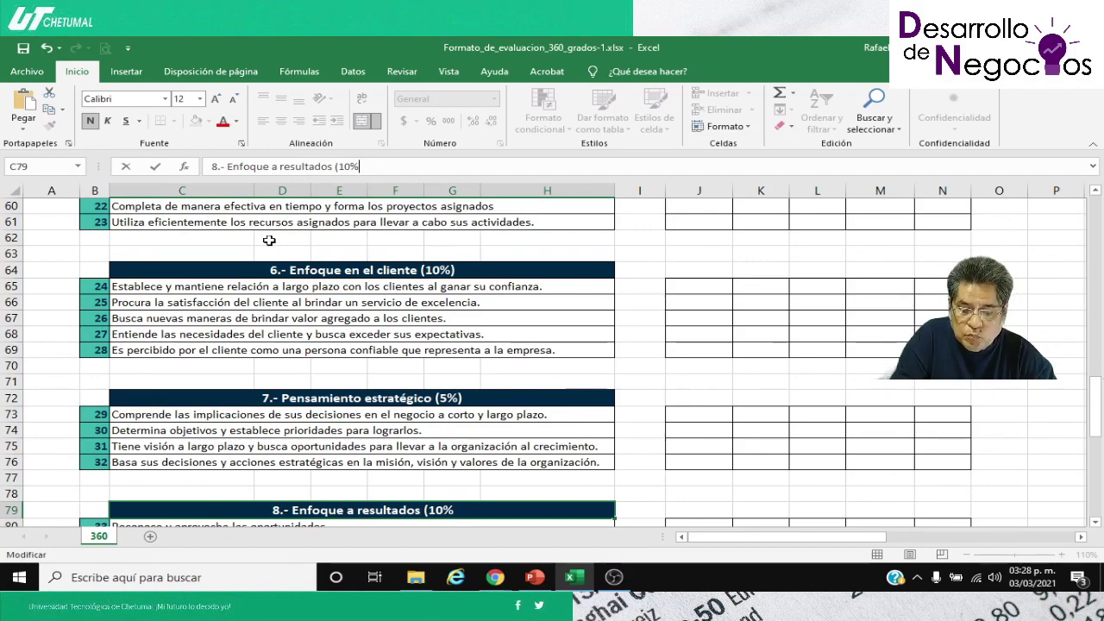
text())
key(Return)
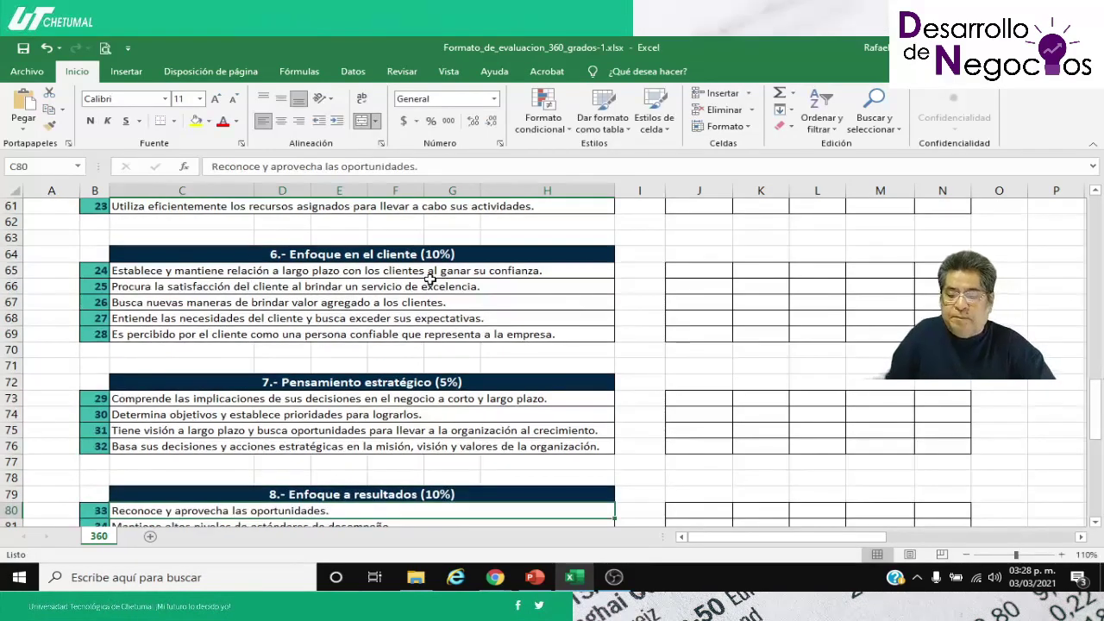
Step: Enter the column heading "CALIF" in O22, directly beside the CALIFICACIÓN header
scroll(451, 260, down, 3)
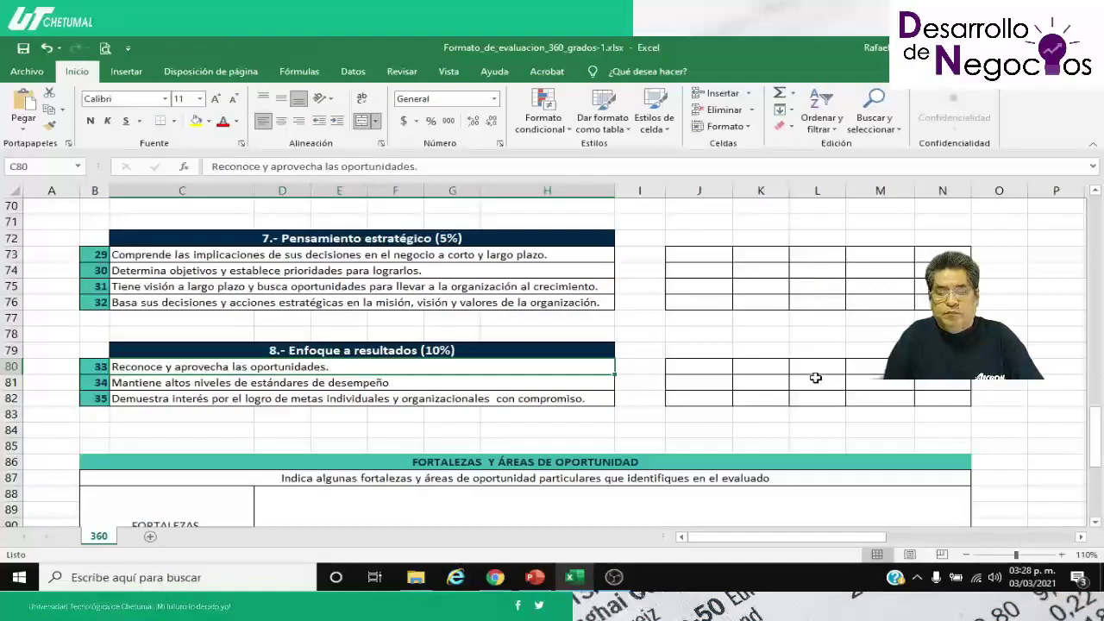
scroll(815, 378, down, 3)
scroll(815, 378, up, 13)
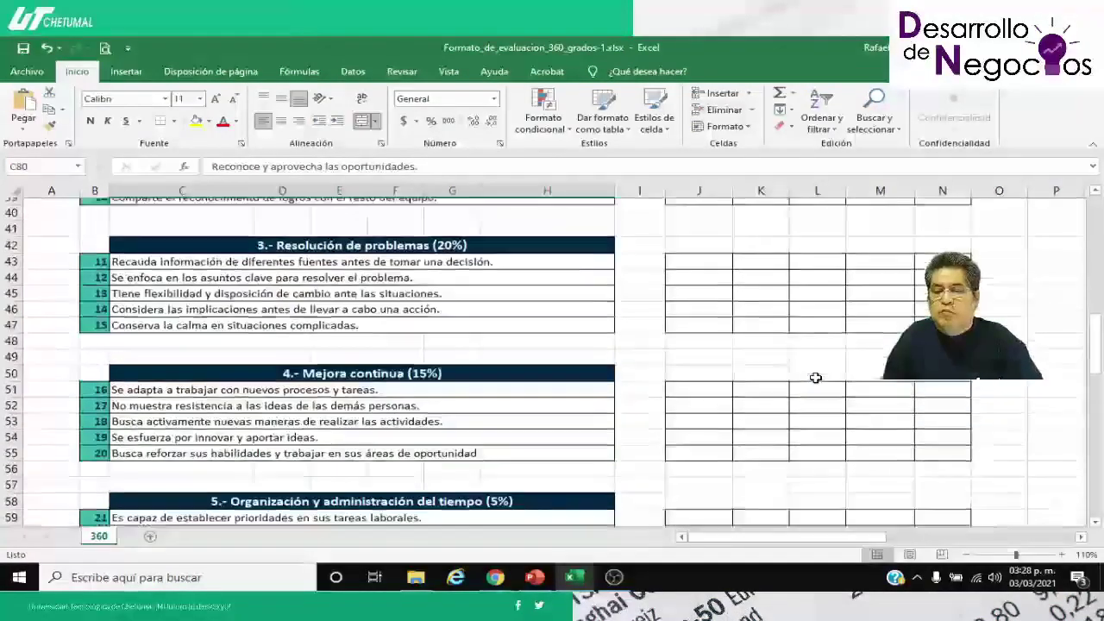
scroll(815, 377, up, 8)
scroll(815, 378, down, 1)
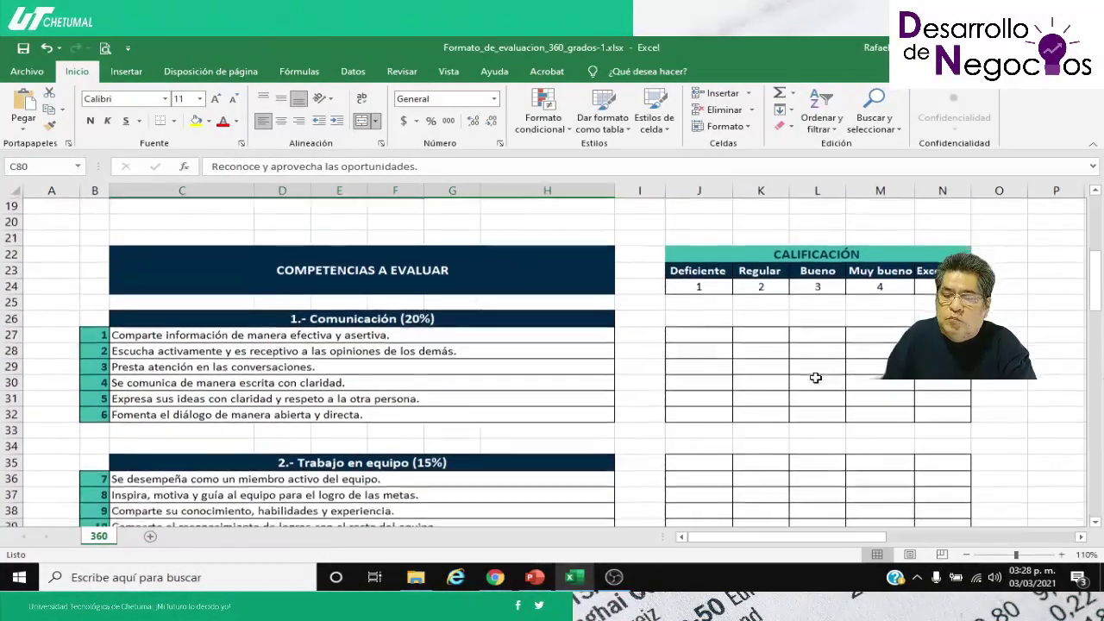
scroll(814, 378, down, 1)
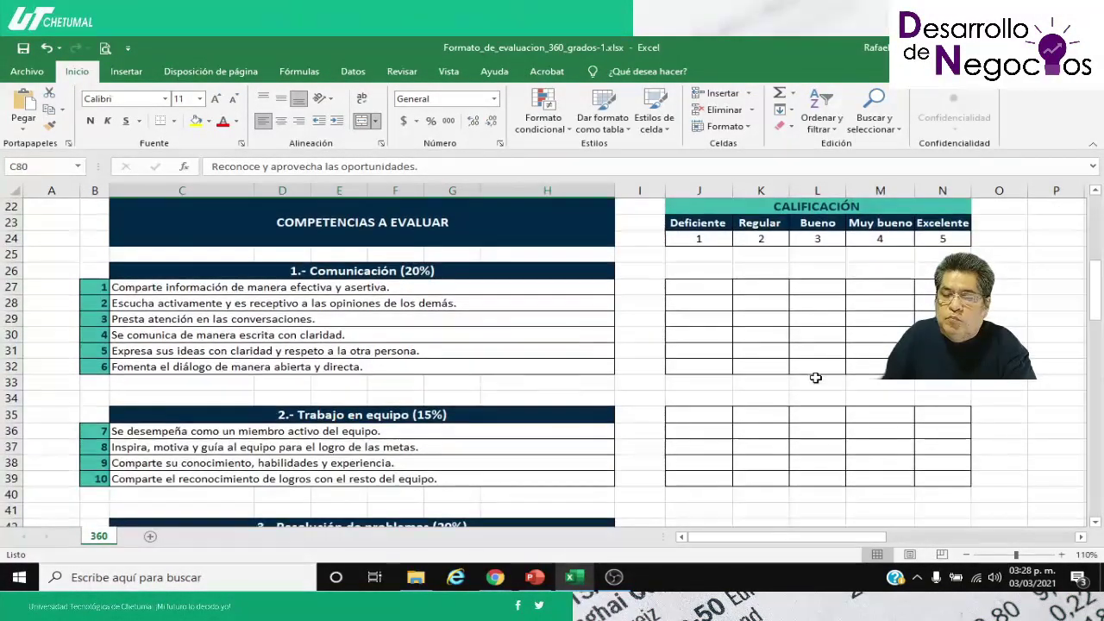
click(1005, 286)
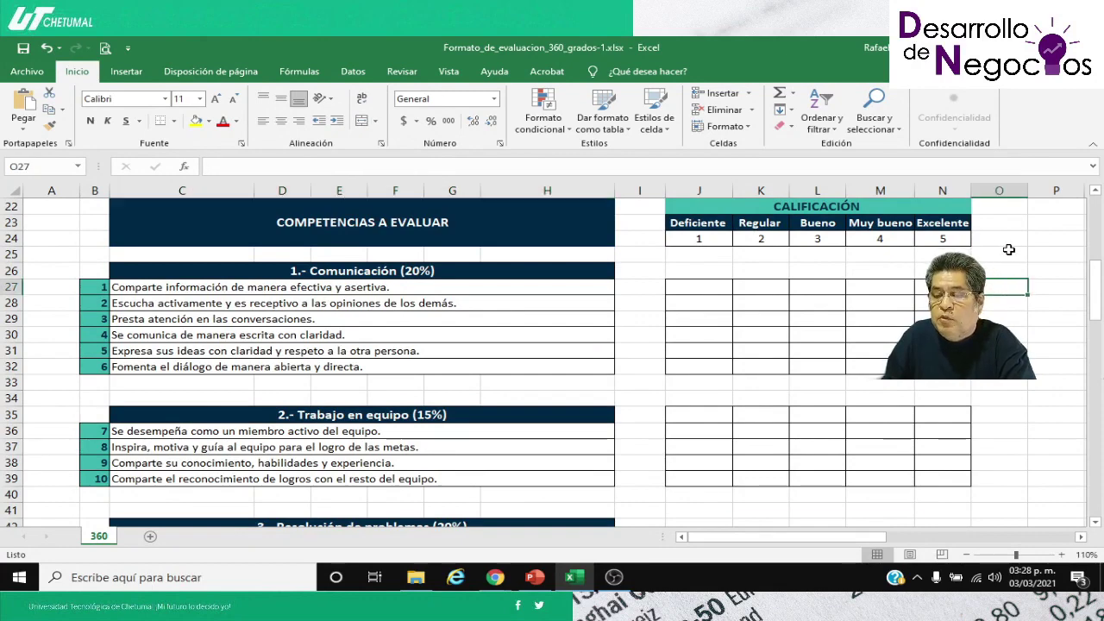
scroll(1008, 249, up, 2)
scroll(1008, 249, down, 1)
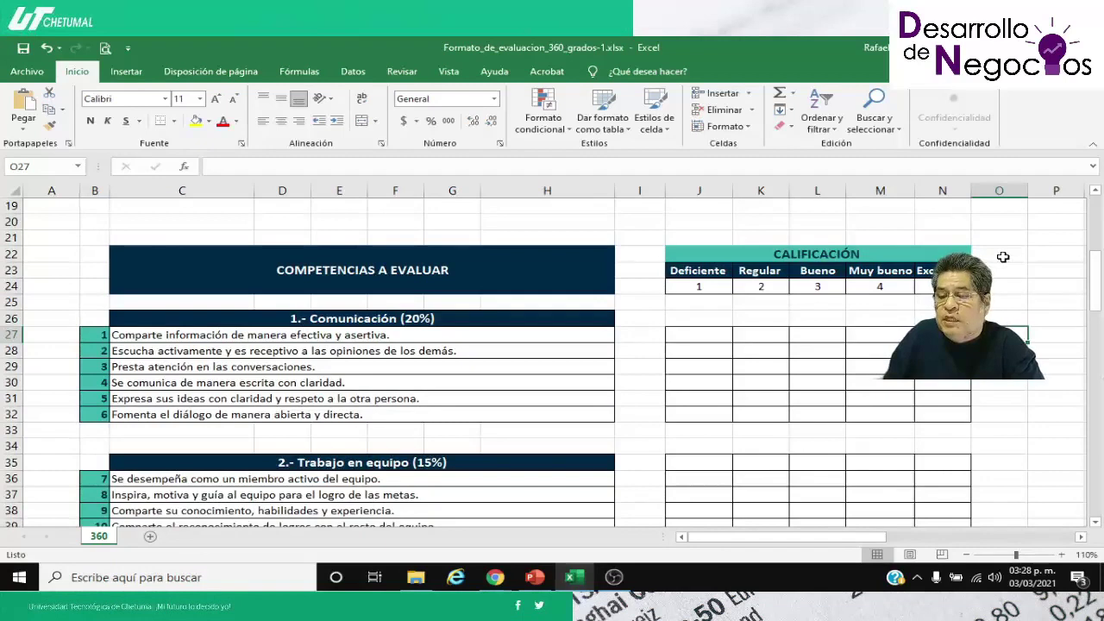
click(1003, 257)
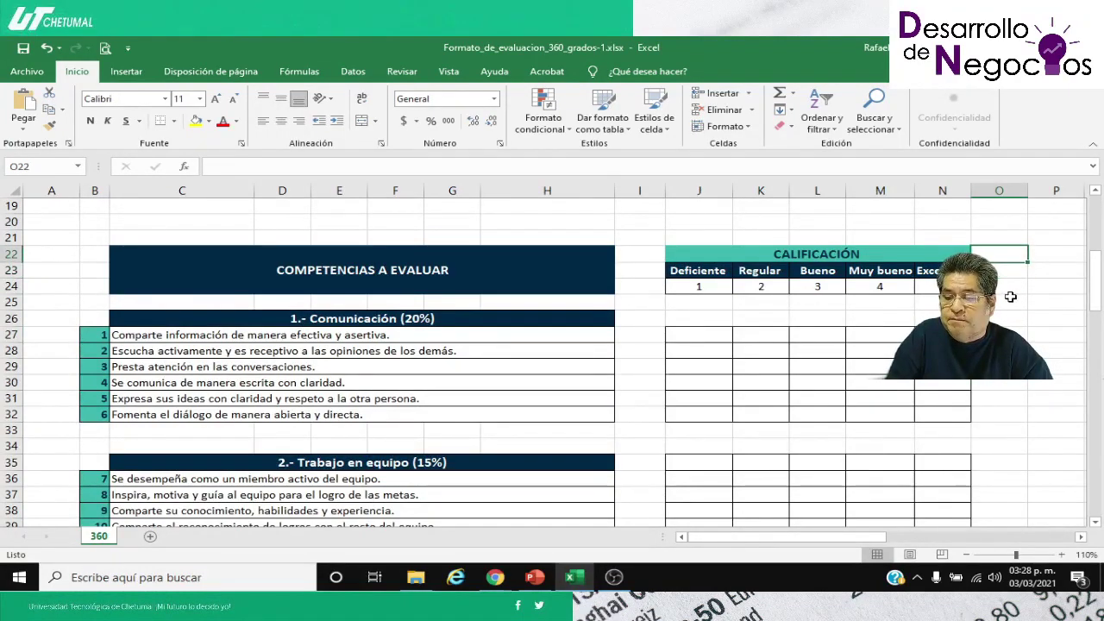
text(ca)
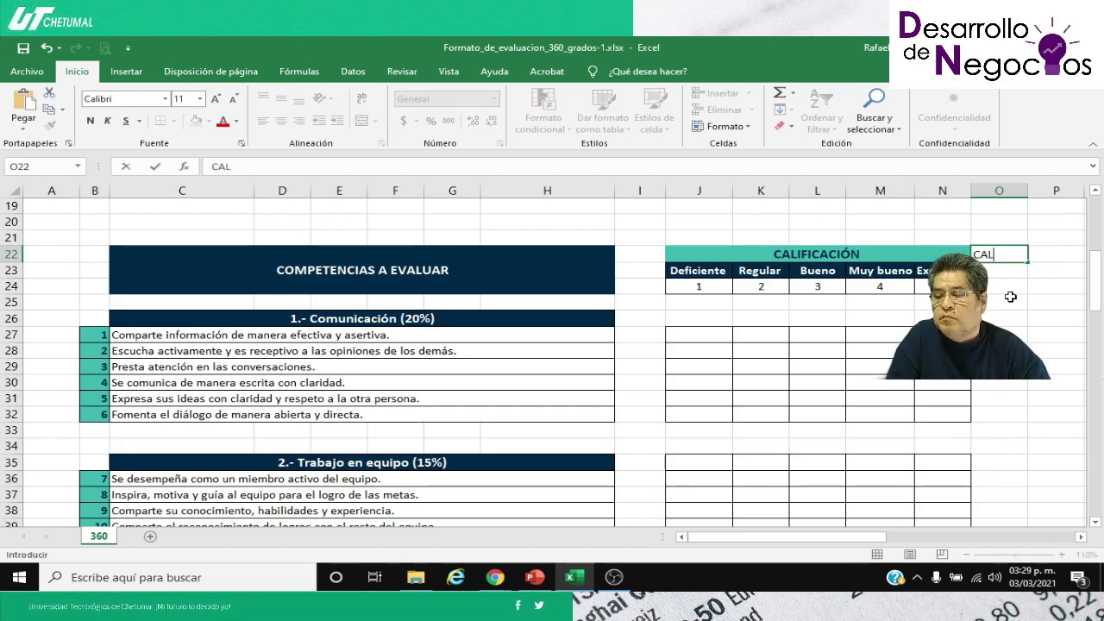
text(LIF)
key(Tab)
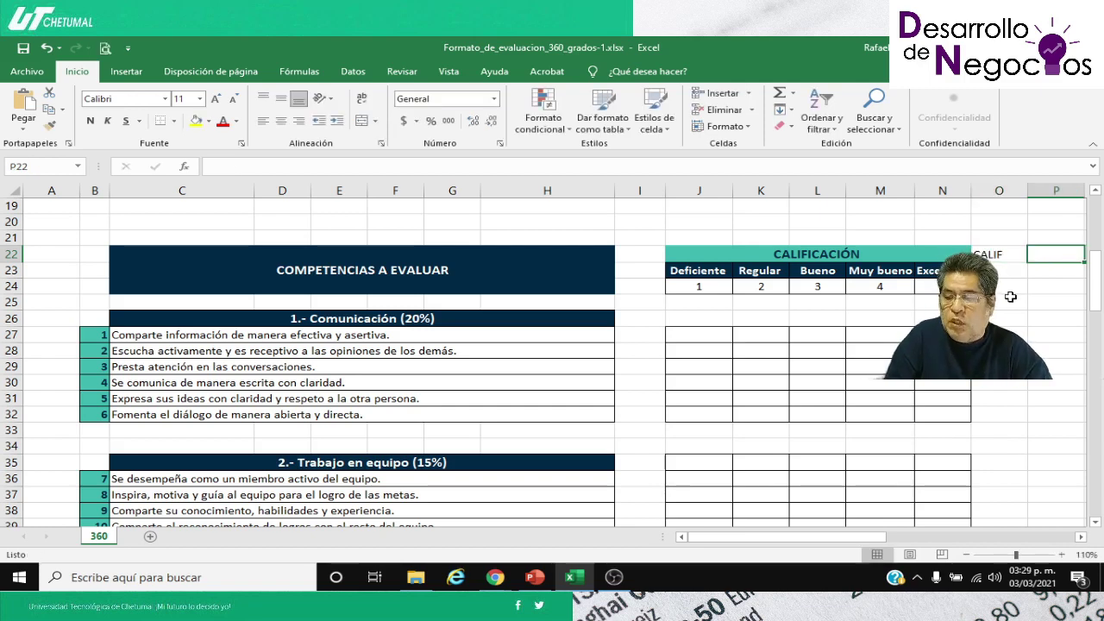
text(P)
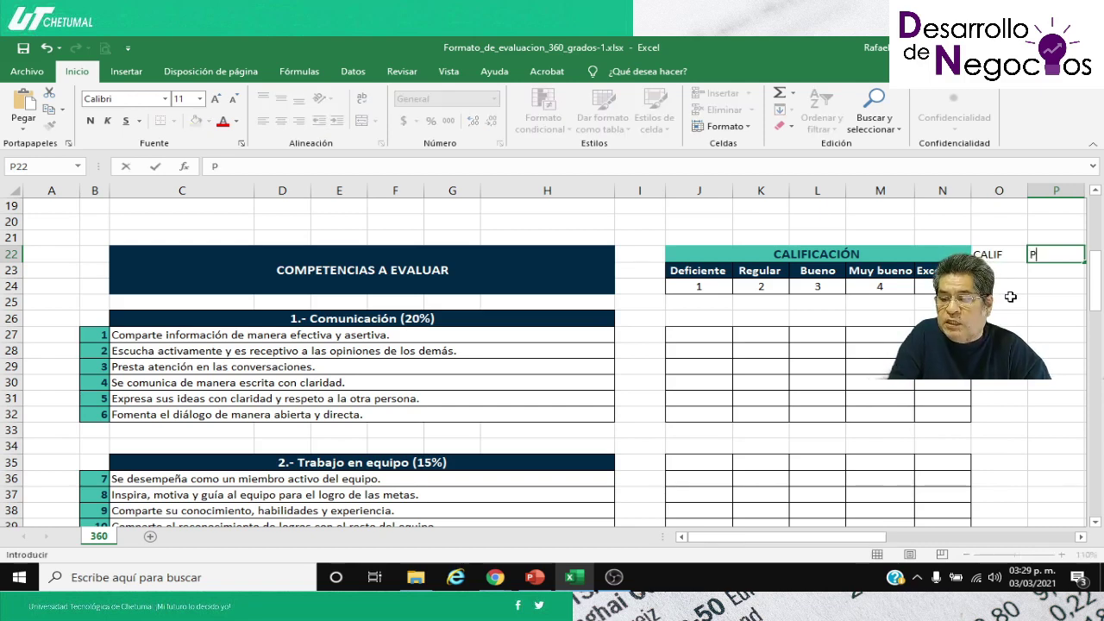
text(RON)
key(BackSpace)
key(BackSpace)
key(BackSpace)
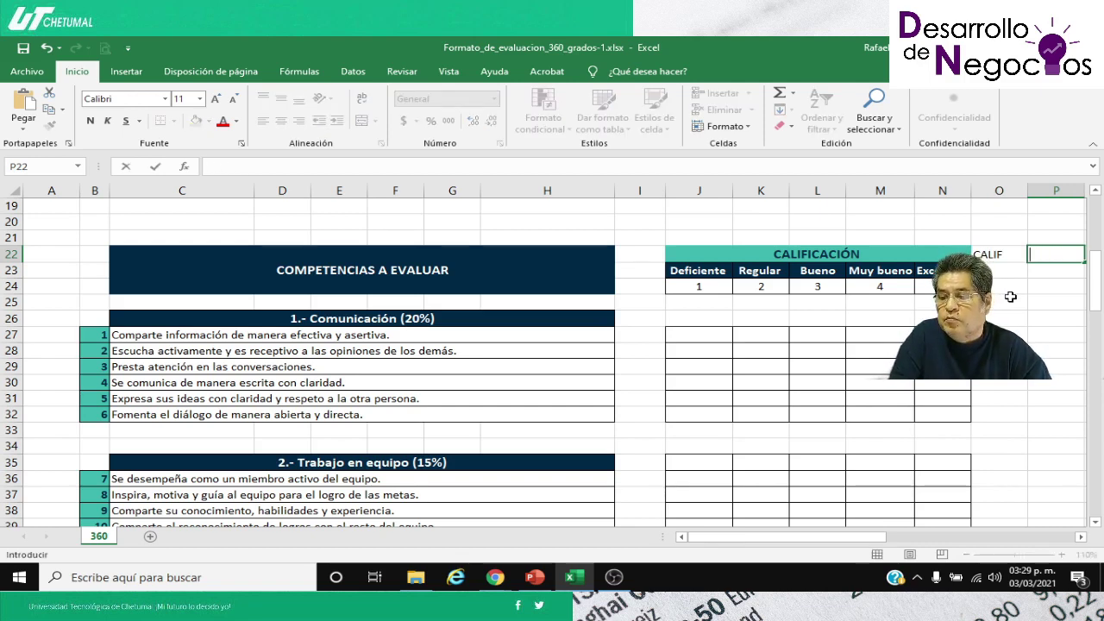
key(Escape)
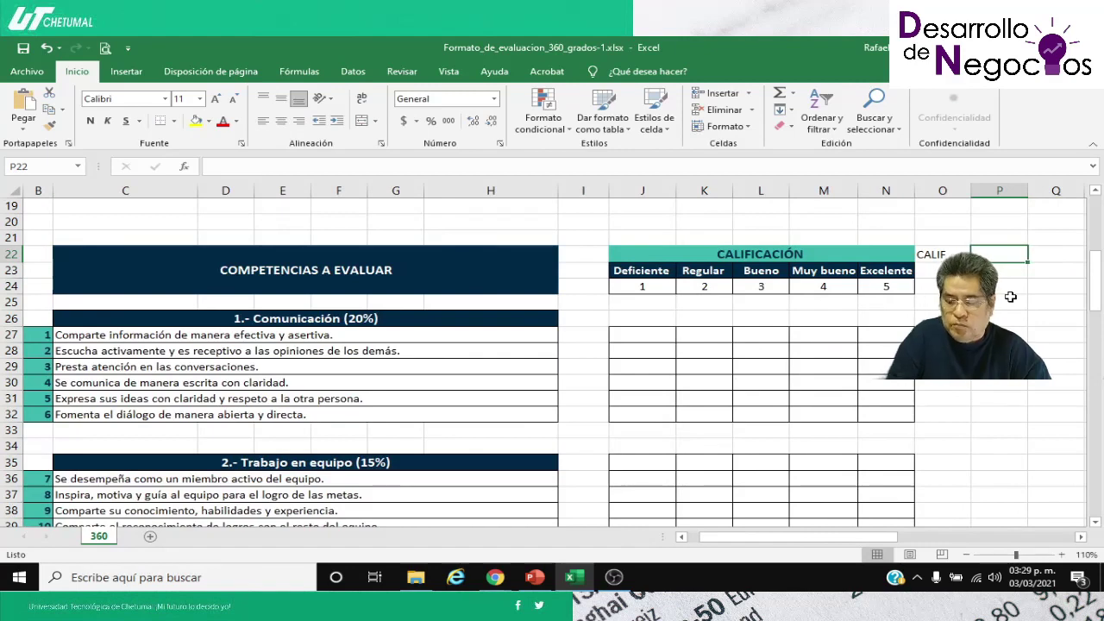
Step: Enter the column heading "PONDER" in P22
text(PO)
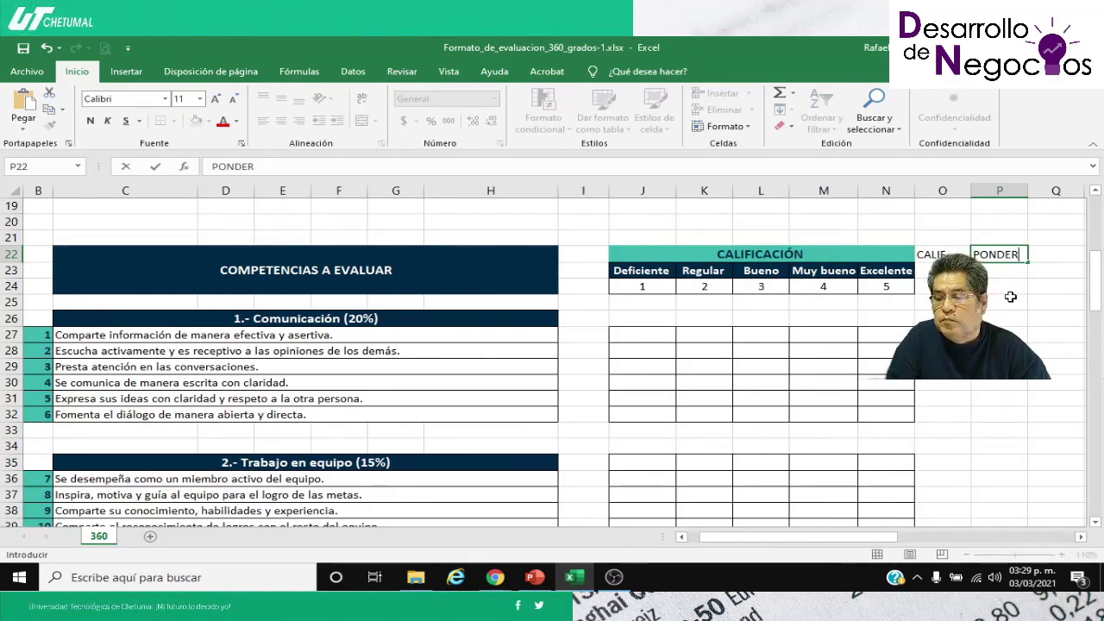
text(NDER)
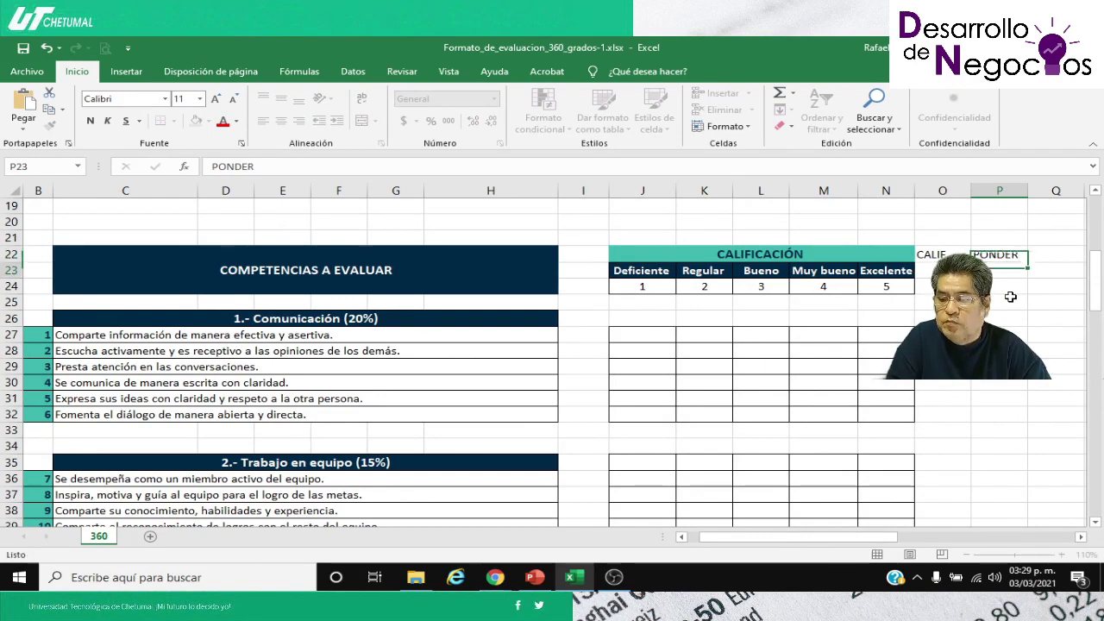
key(Return)
key(Up)
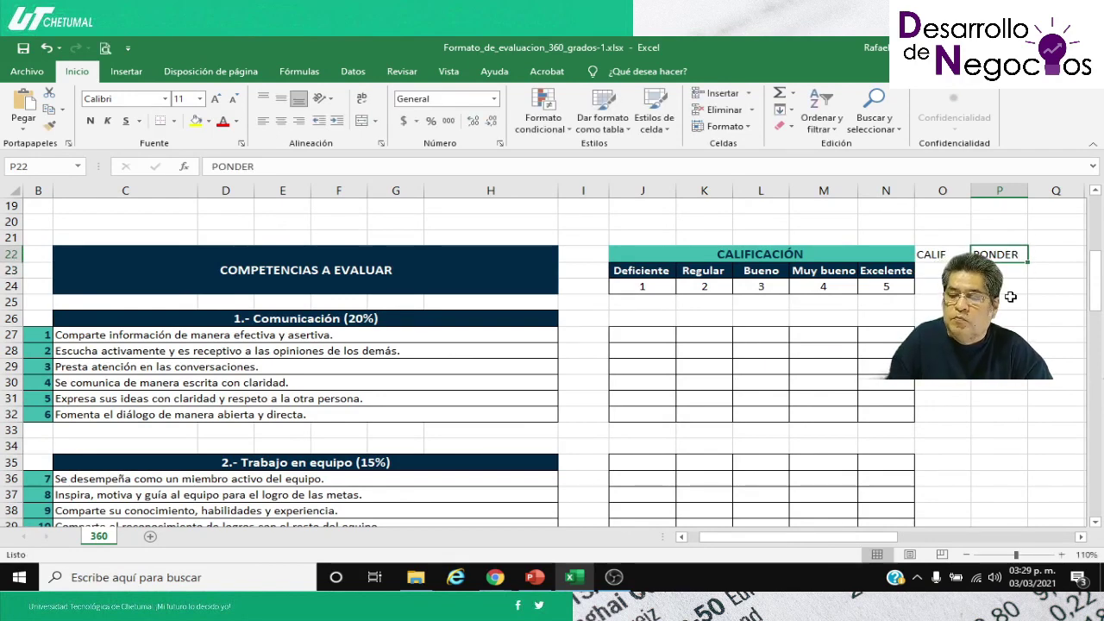
Step: Replace the abbreviated heading in O22 with "CALIFICACIÓN" and widen column O to fit it
click(936, 255)
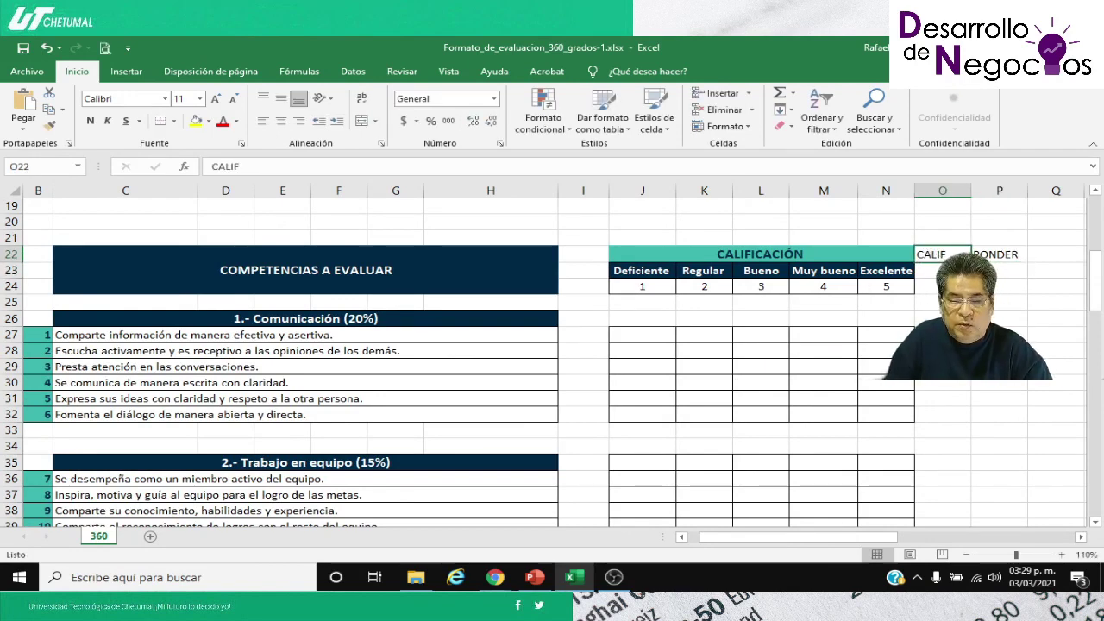
click(966, 554)
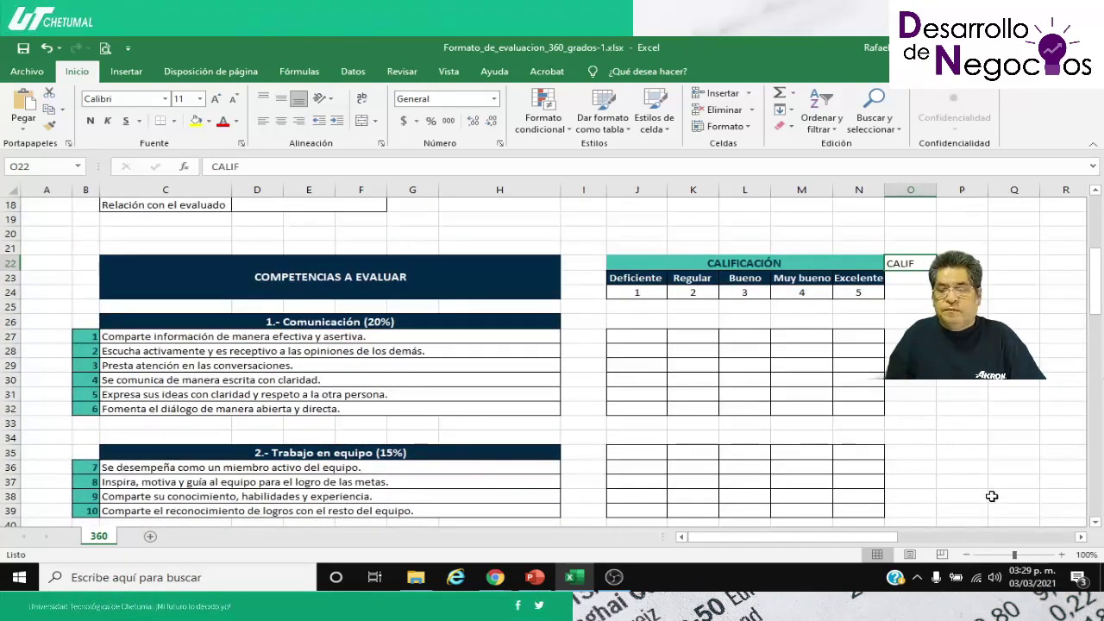
key(Right)
key(Right)
key(Right)
key(Right)
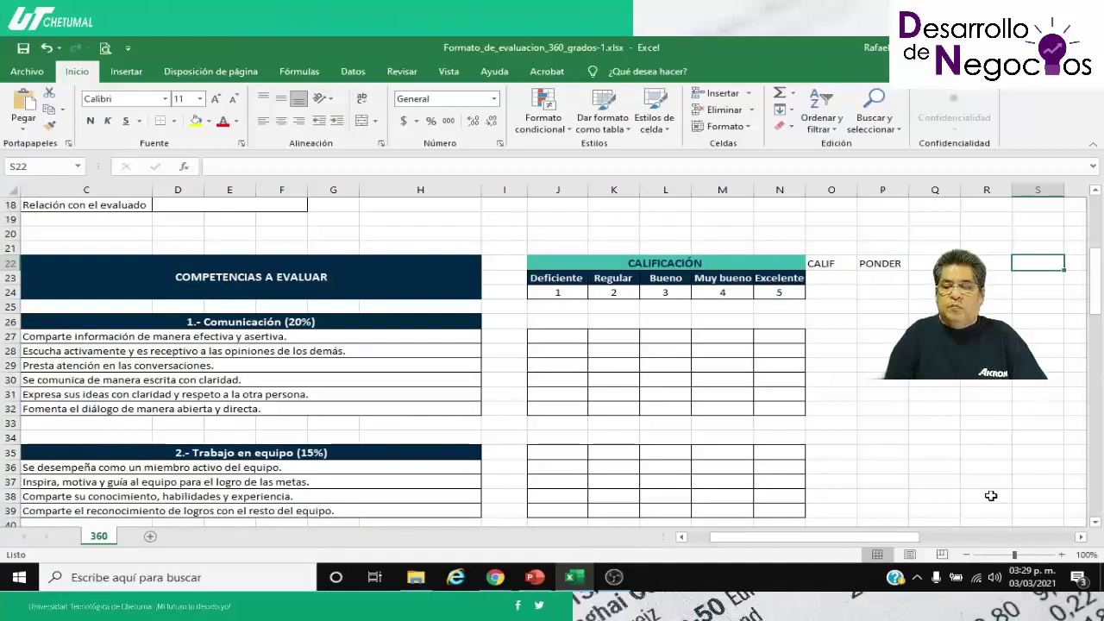
click(835, 263)
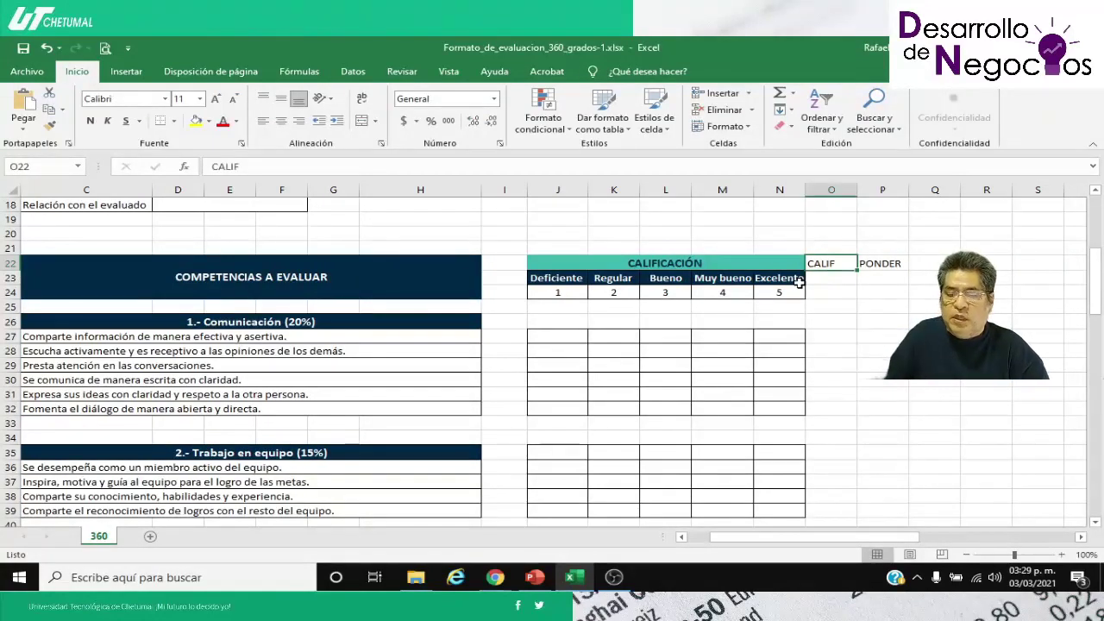
text(CALIF)
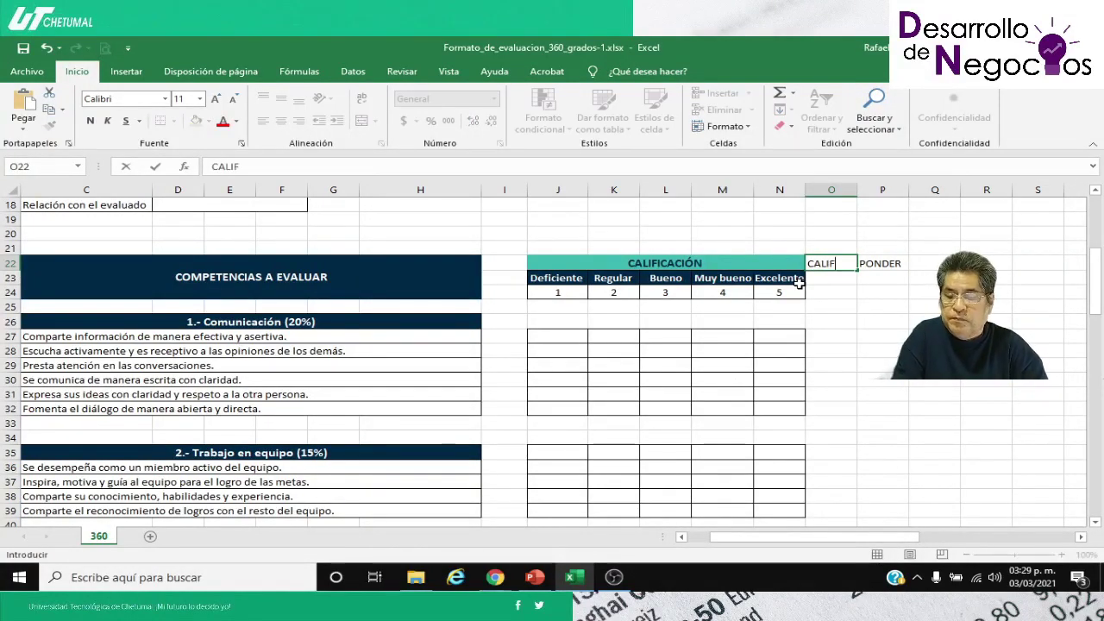
text(ICACIÓN)
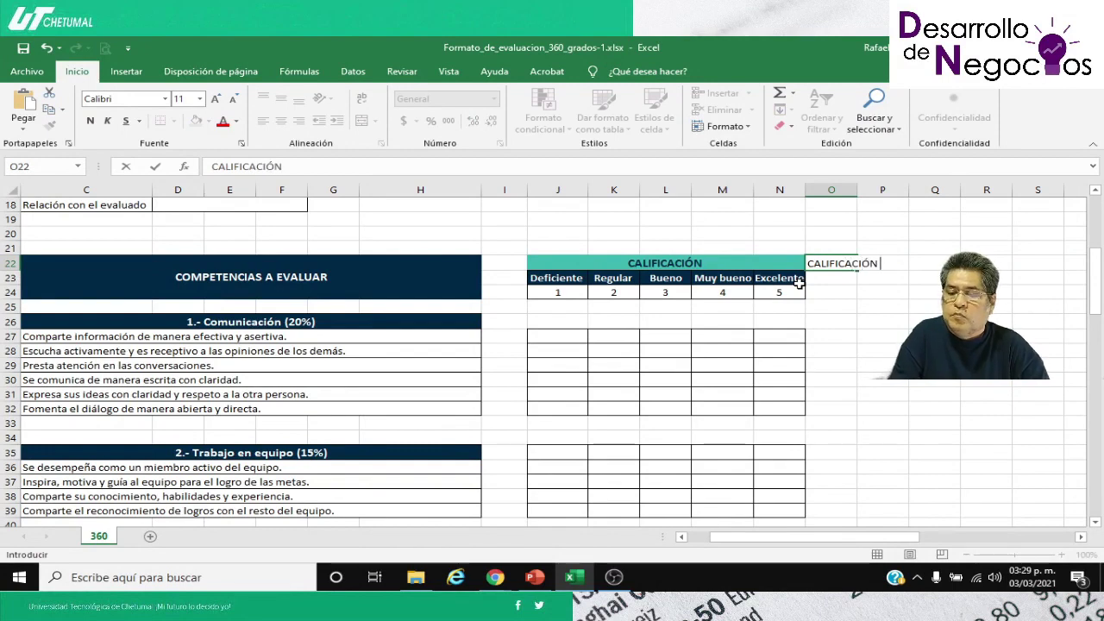
key(Return)
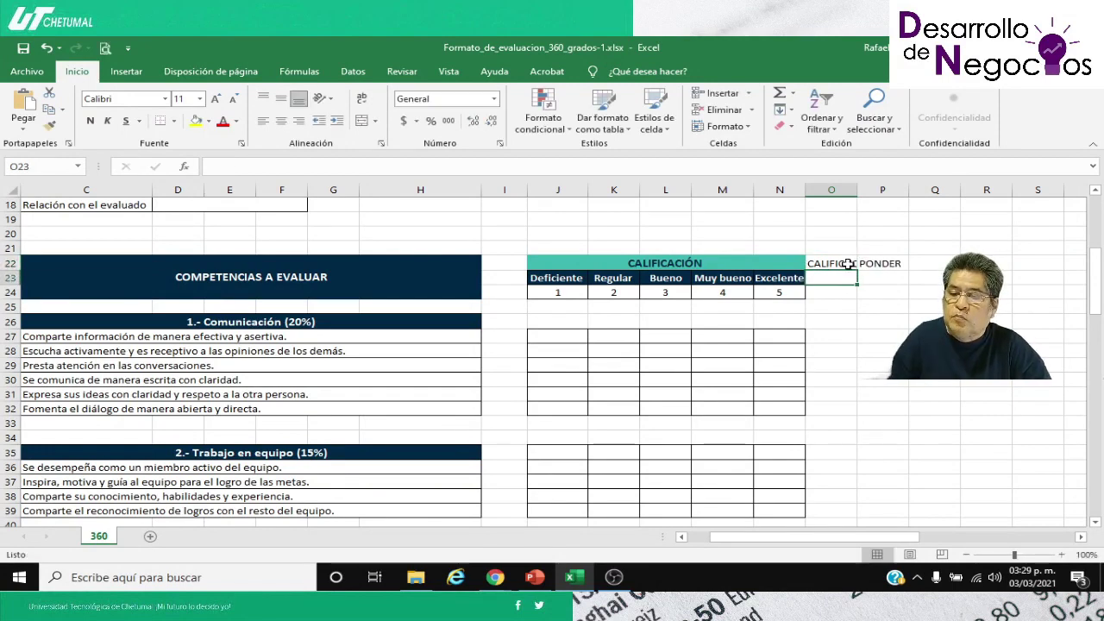
drag(857, 191, 882, 191)
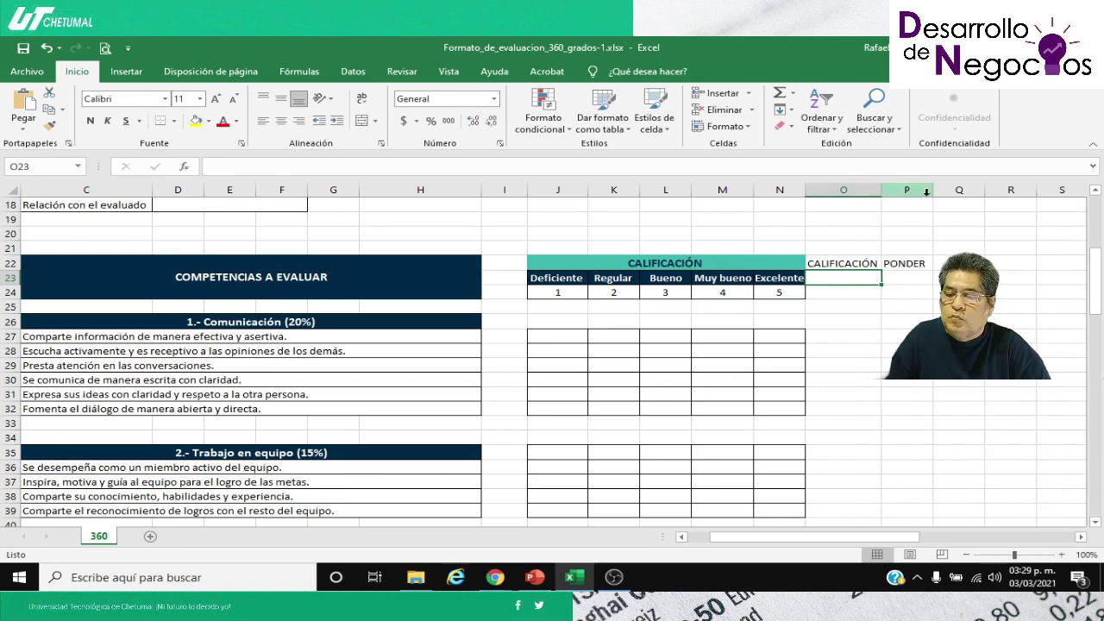
Step: Replace the abbreviated heading in P22 with "PONDERACIÓN" and widen column P to fit it
click(903, 263)
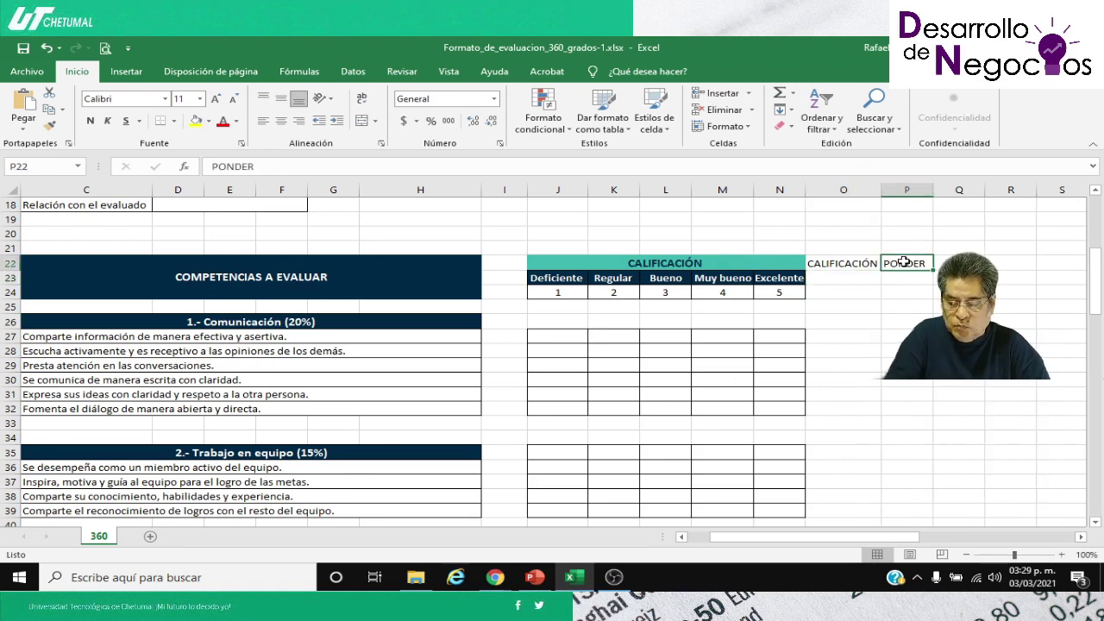
text(PON)
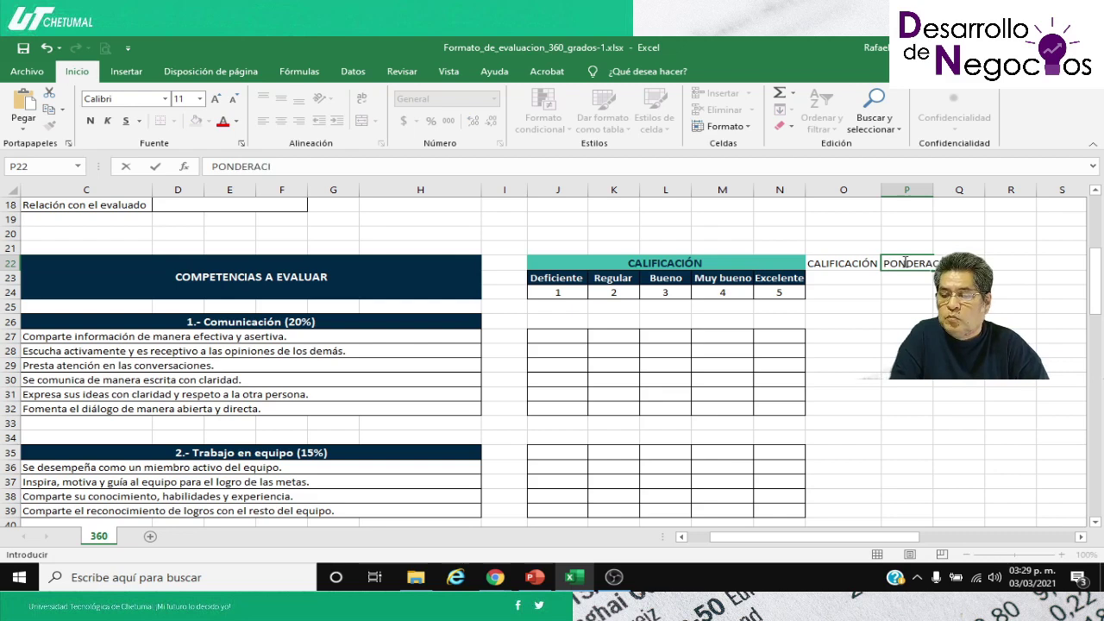
key(Return)
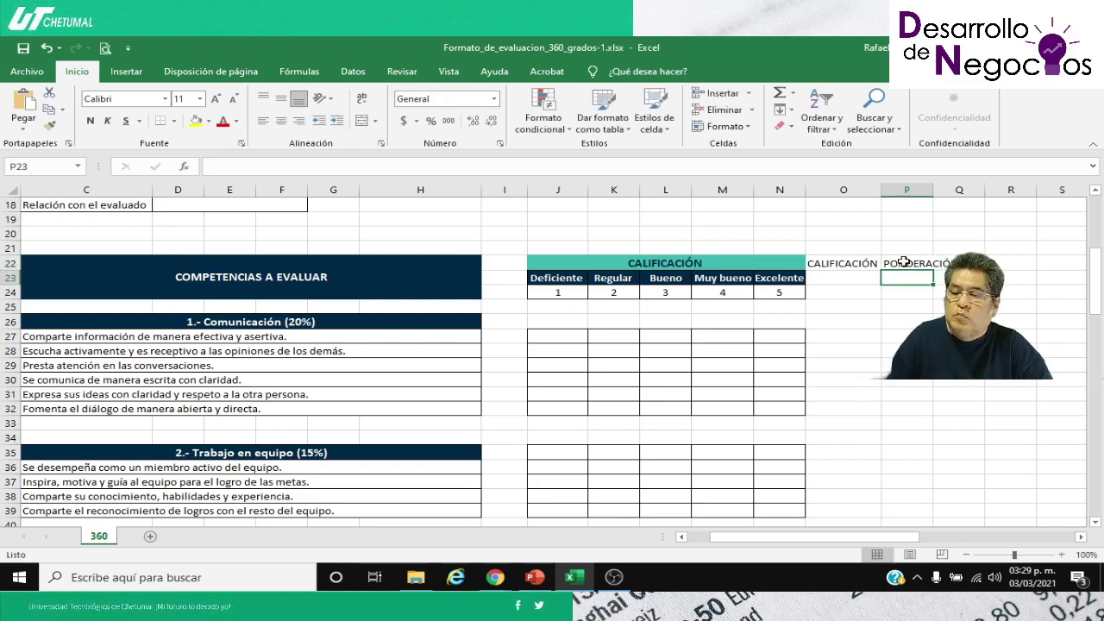
double_click(933, 191)
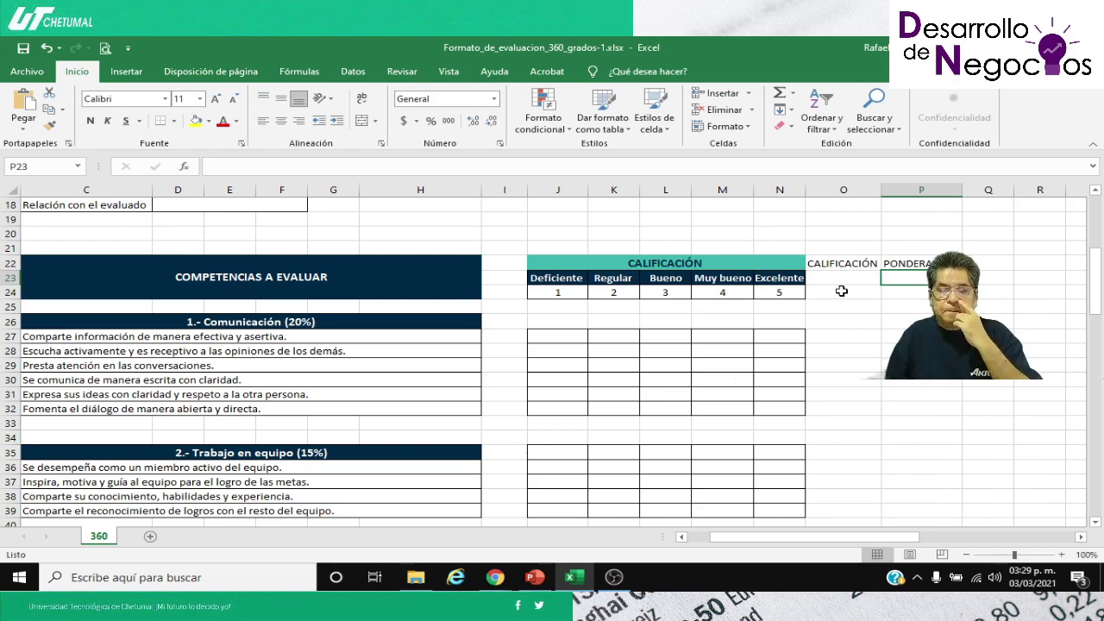
Step: Make the CALIFICACIÓN and PONDERACIÓN headings in O22:P22 bold
click(817, 337)
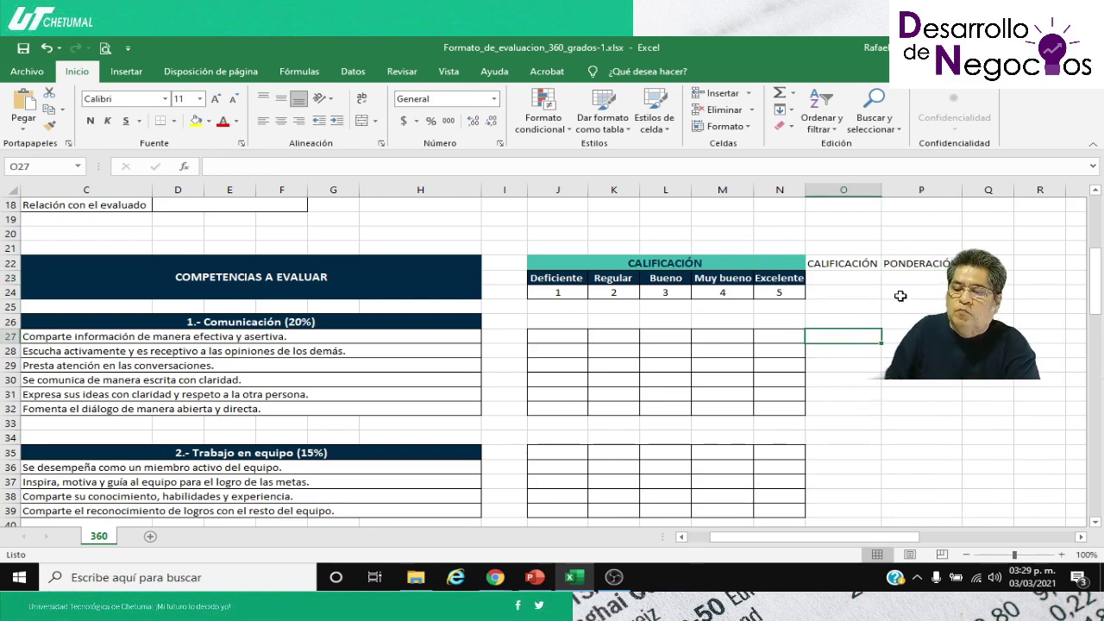
click(862, 262)
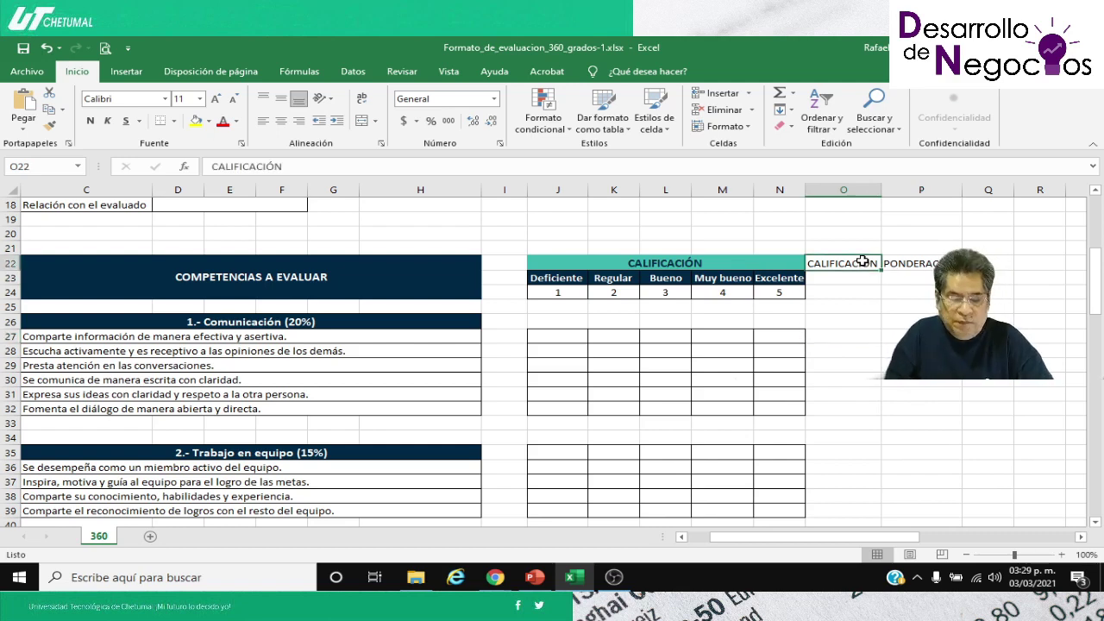
key(shift+Right)
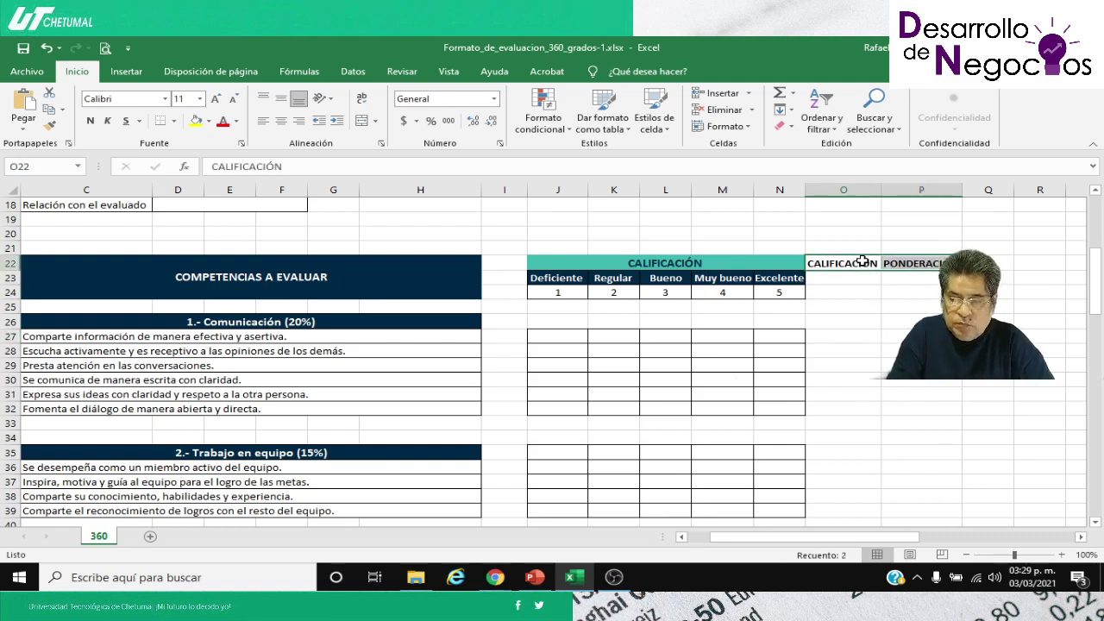
key(Down)
key(Down)
key(Down)
key(Down)
key(Down)
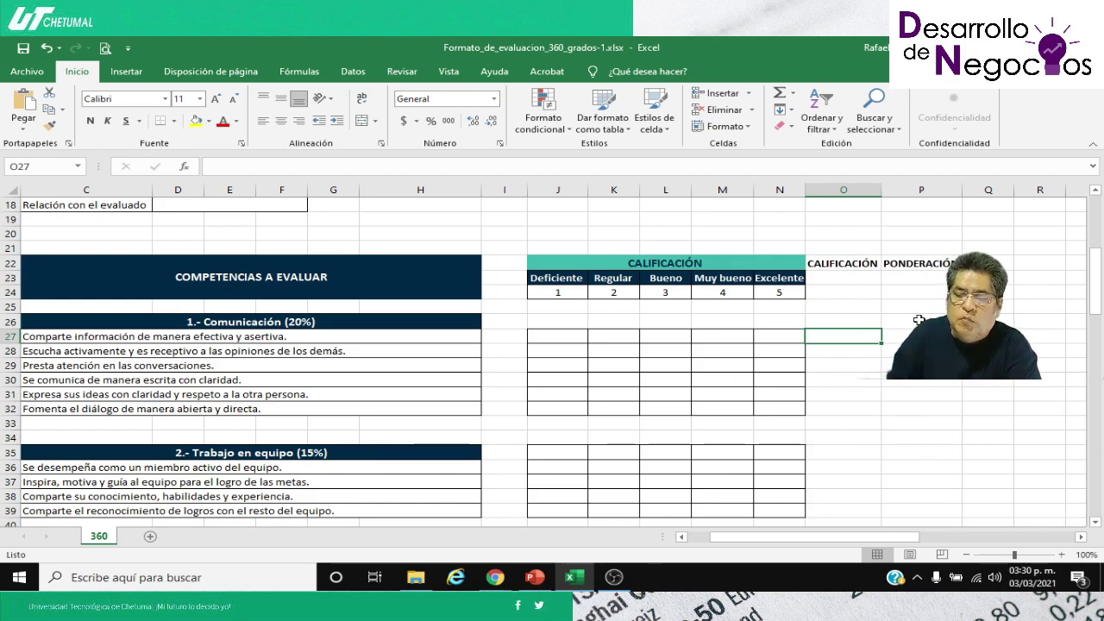
Step: Enter the weights 20% in P26 for Comunicación and 15% in P35 for Trabajo en equipo
click(229, 321)
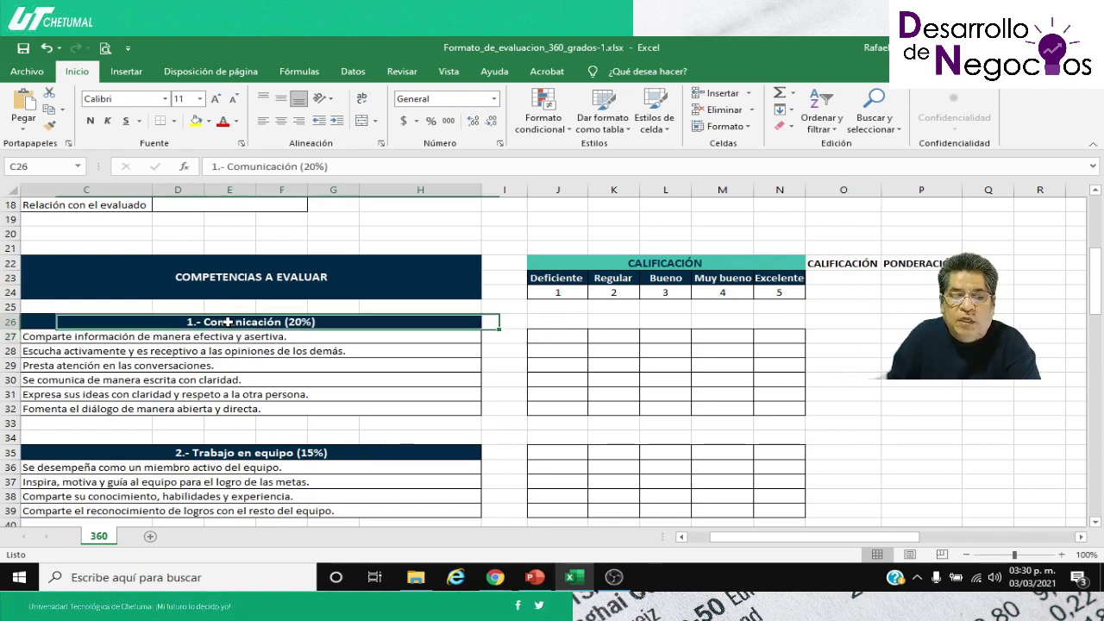
click(354, 454)
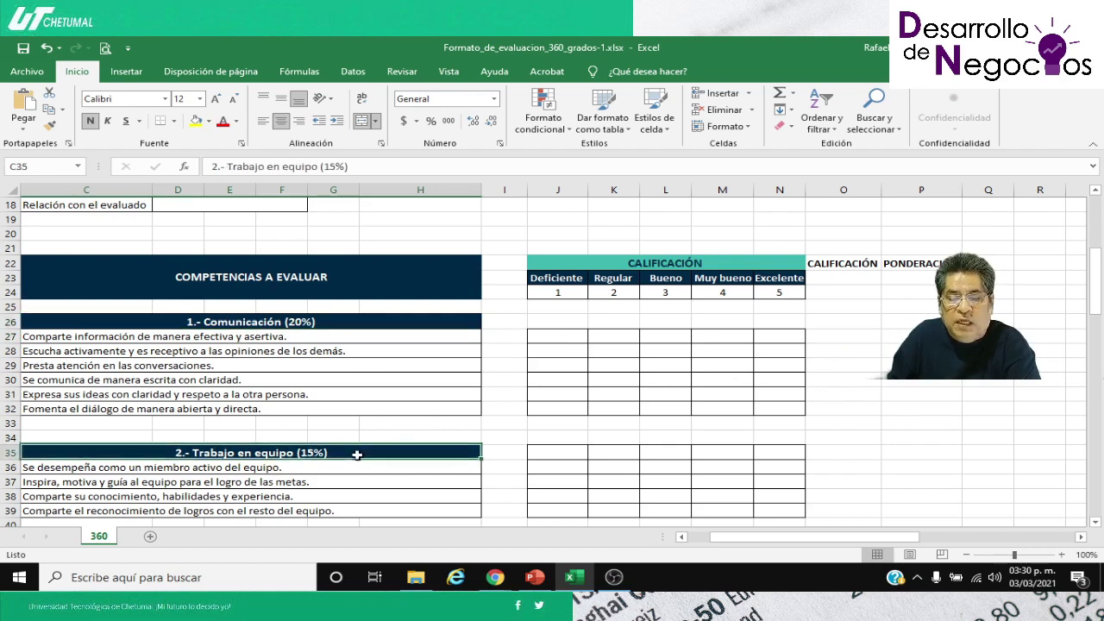
click(910, 319)
text(20)
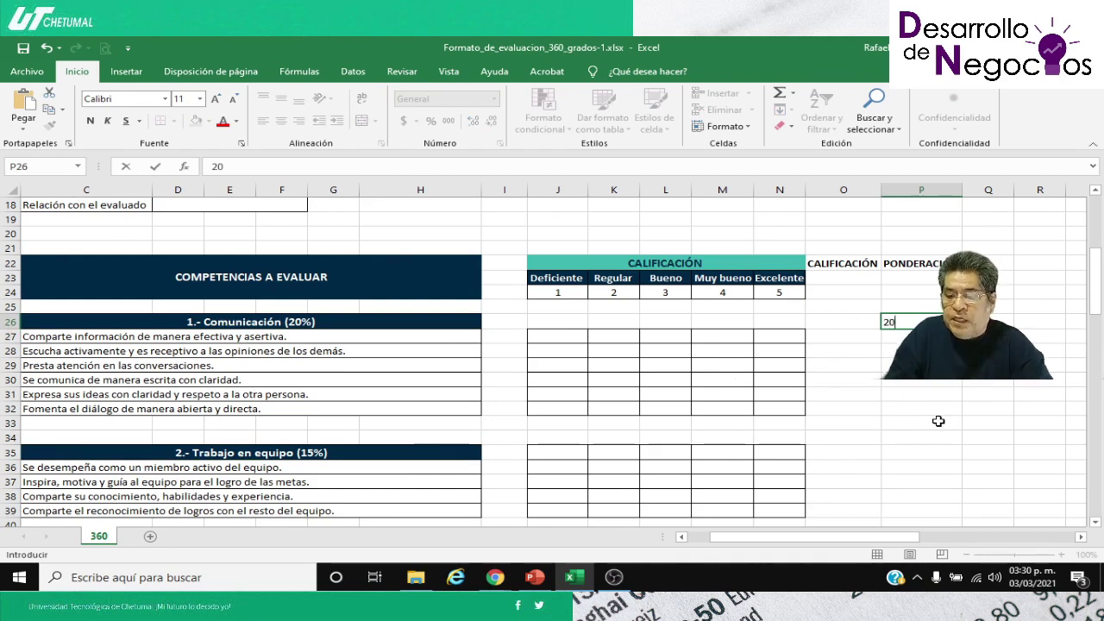
text(%)
key(Return)
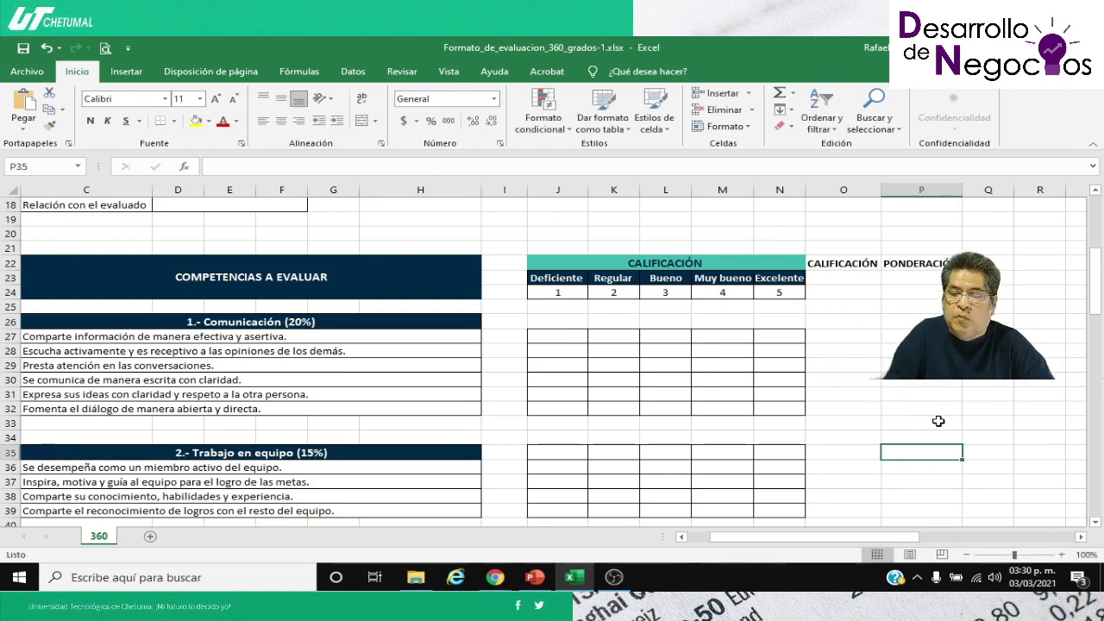
text(15%)
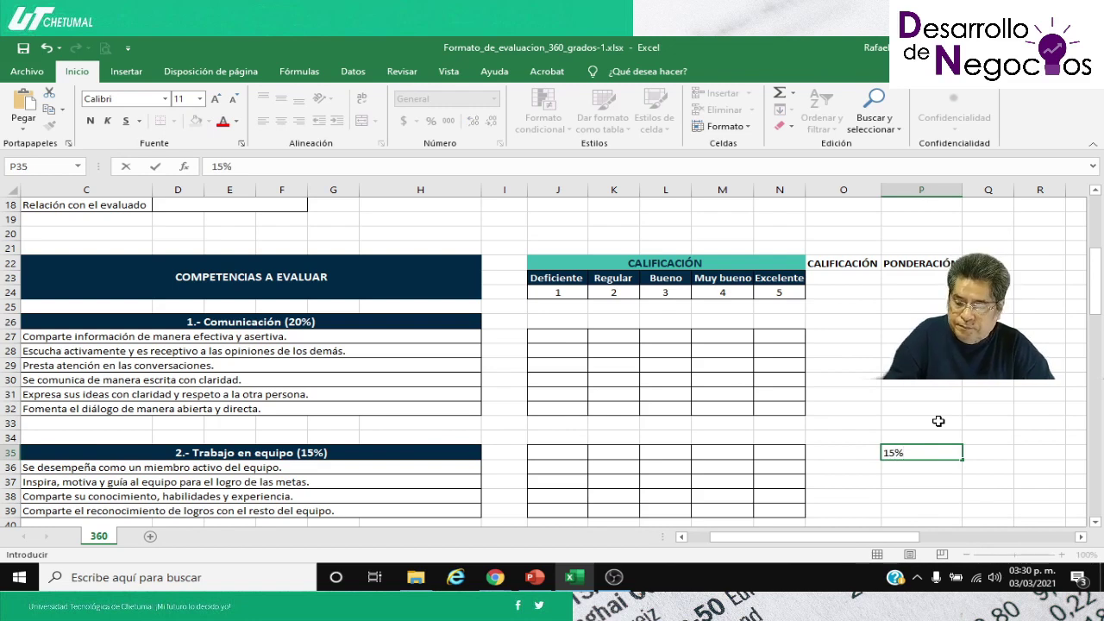
key(Return)
Step: Enter the weight 20% in P42 for the Resolución de problemas section
key(Down)
key(Down)
key(Down)
key(Down)
key(Down)
key(Down)
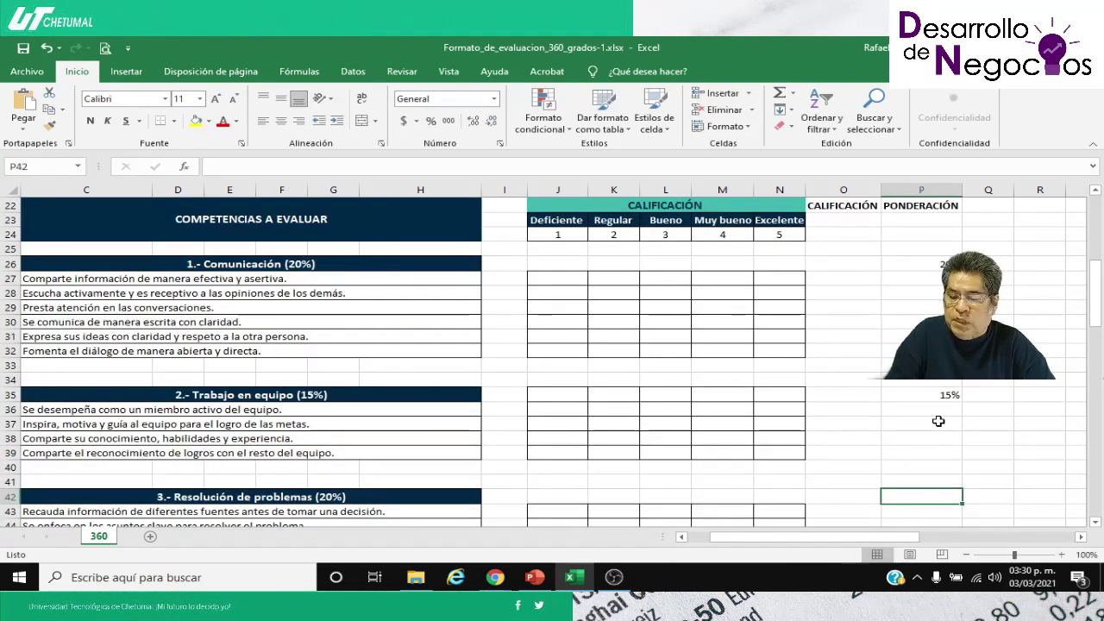
text(20)
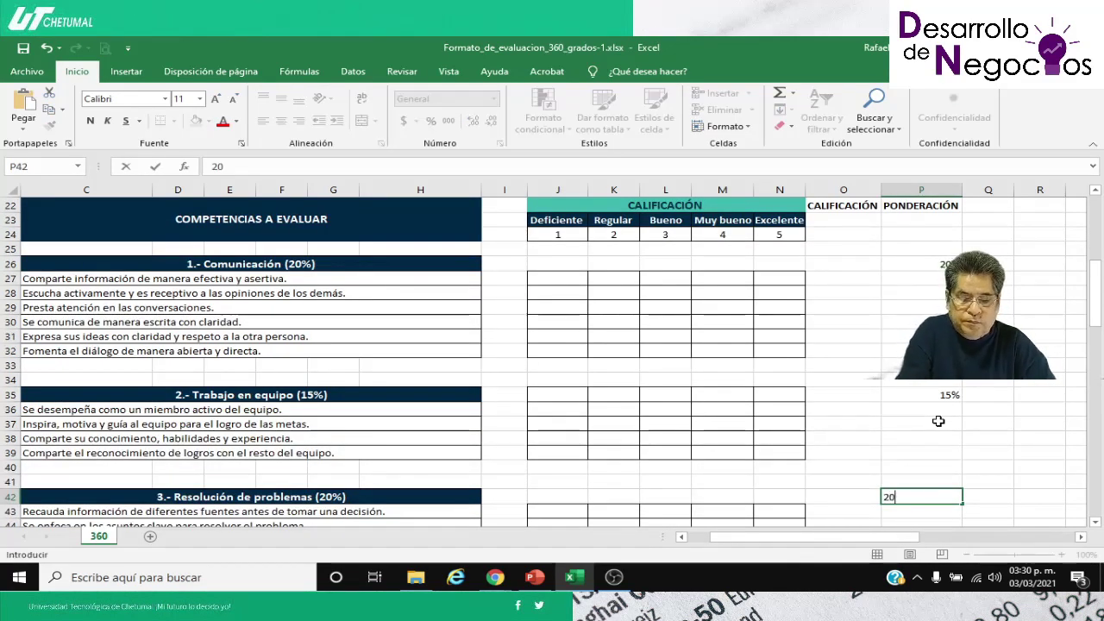
text(%)
key(Return)
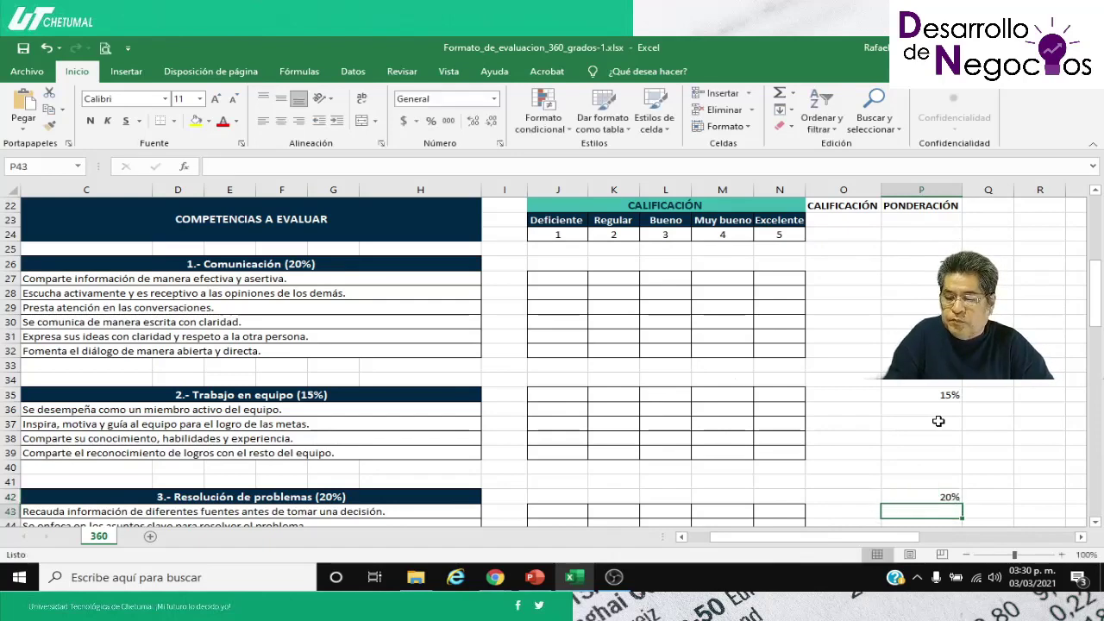
Step: Enter the weight 15% in P50 for the Mejora continua section
key(Down)
key(Down)
key(Down)
key(Down)
key(Down)
key(Down)
key(Down)
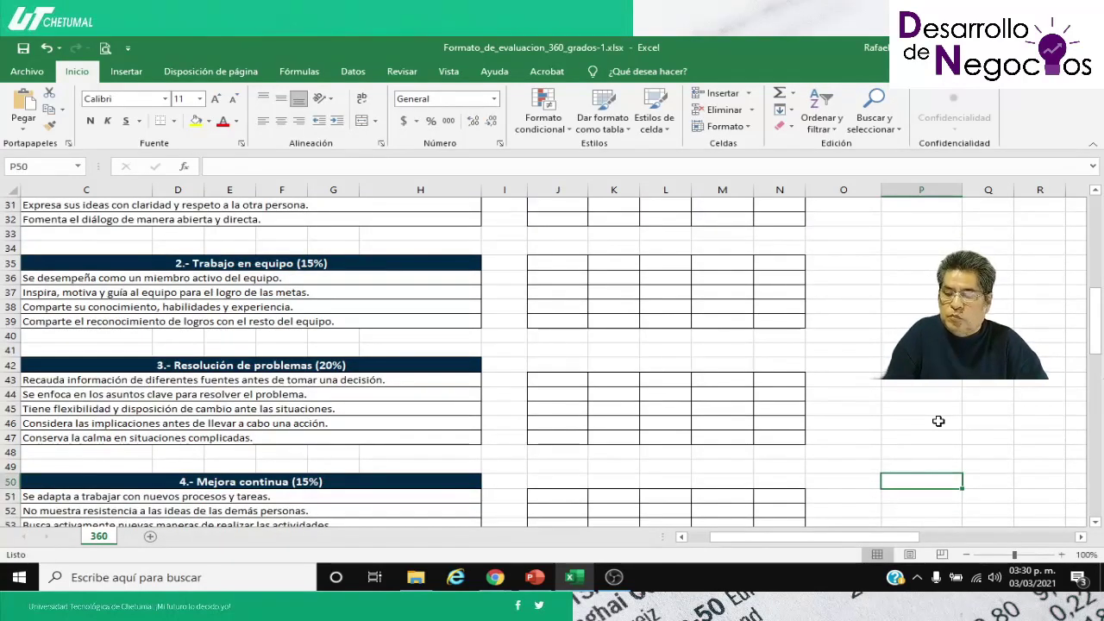
text(15%)
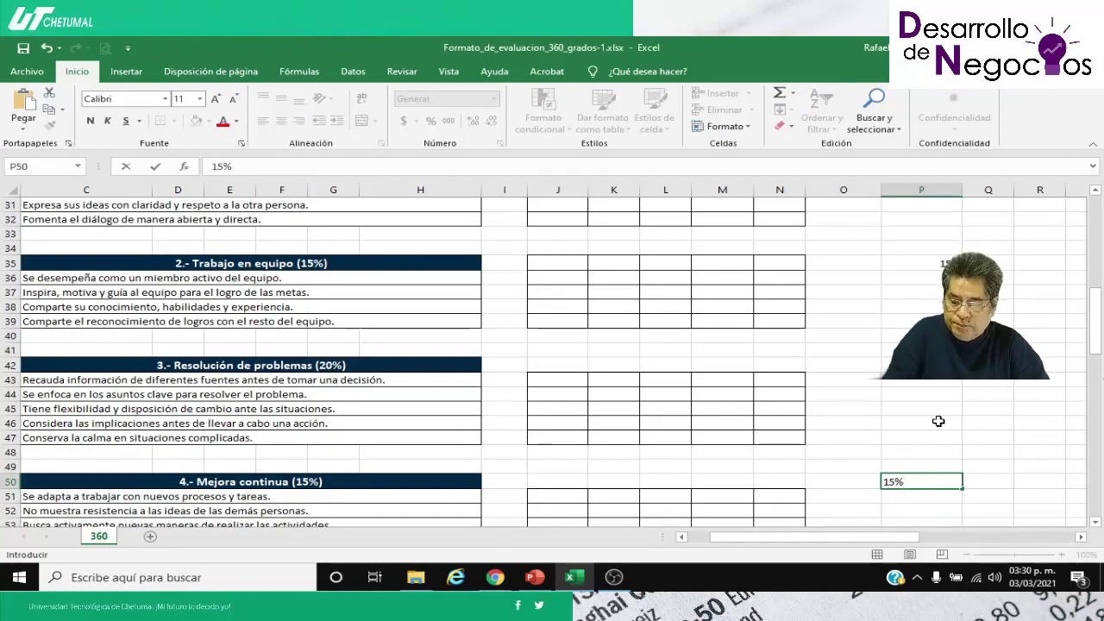
key(Return)
Step: Enter the weight 5% in P58 for the Organización y administración del tiempo section
key(Down)
key(Down)
key(Down)
key(Down)
key(Down)
key(Down)
key(Down)
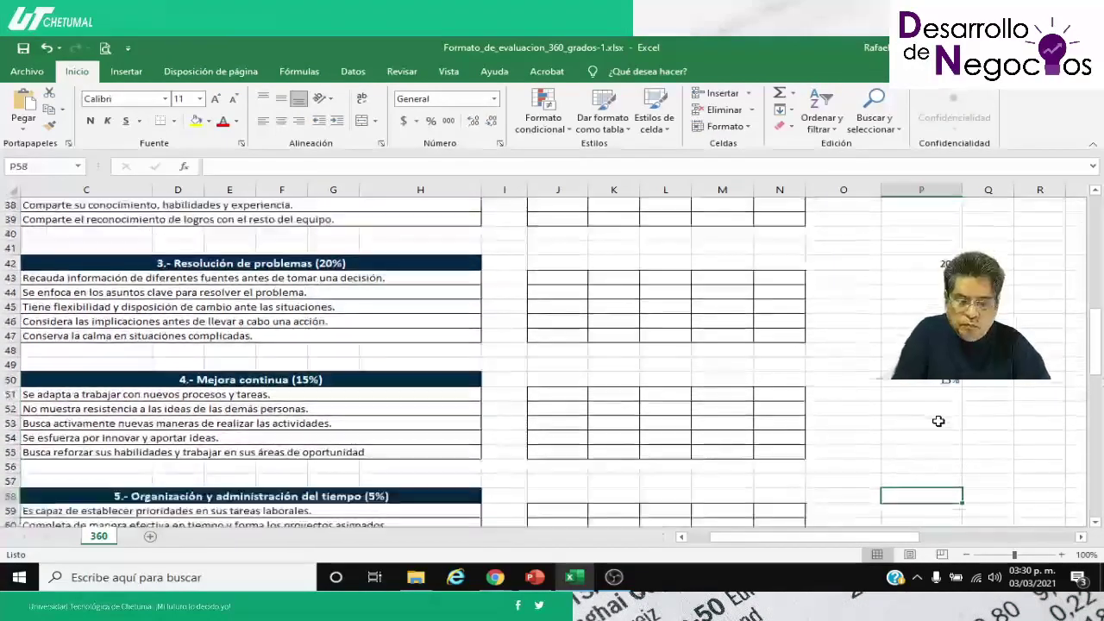
text(5%)
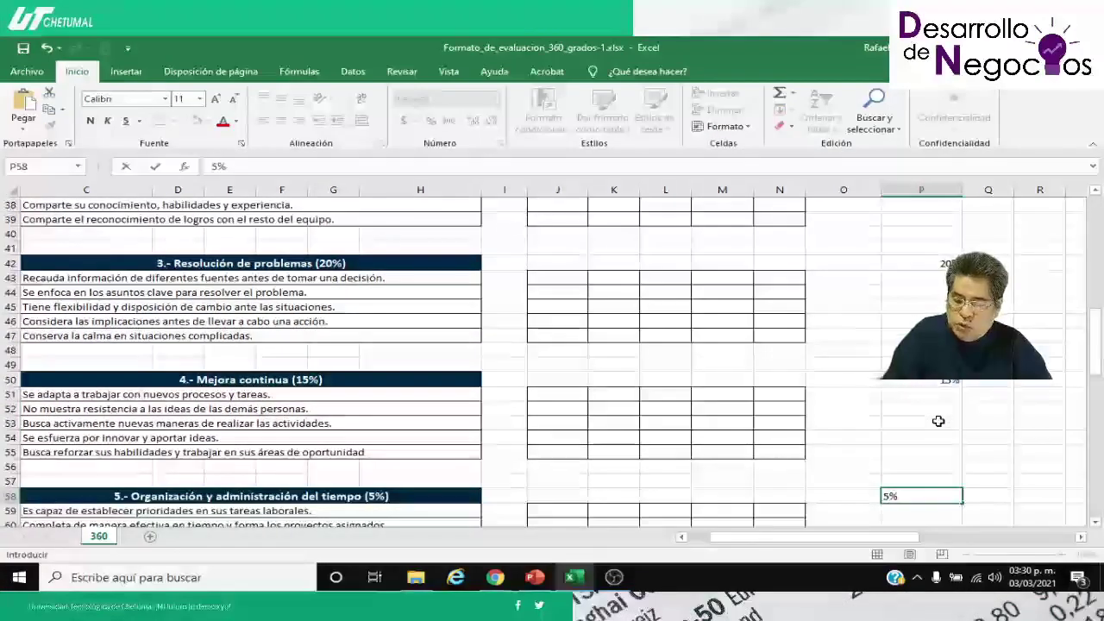
key(Return)
Step: Enter the weight 10% in P64 for the Enfoque en el cliente section
key(Down)
key(Down)
key(Down)
key(Down)
key(Down)
key(Down)
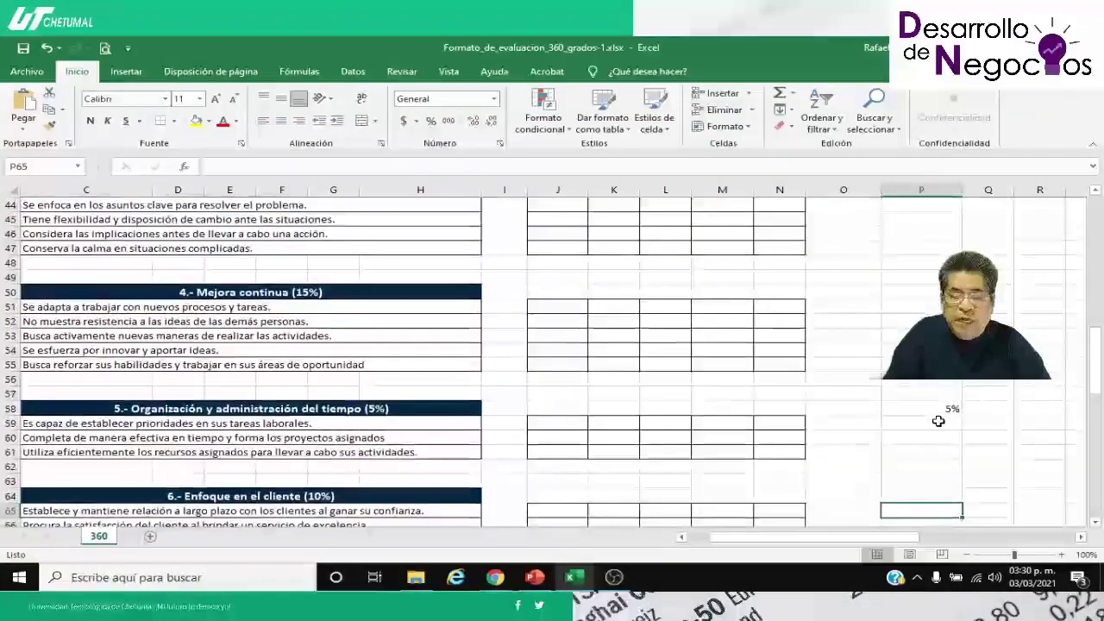
key(Up)
text(1)
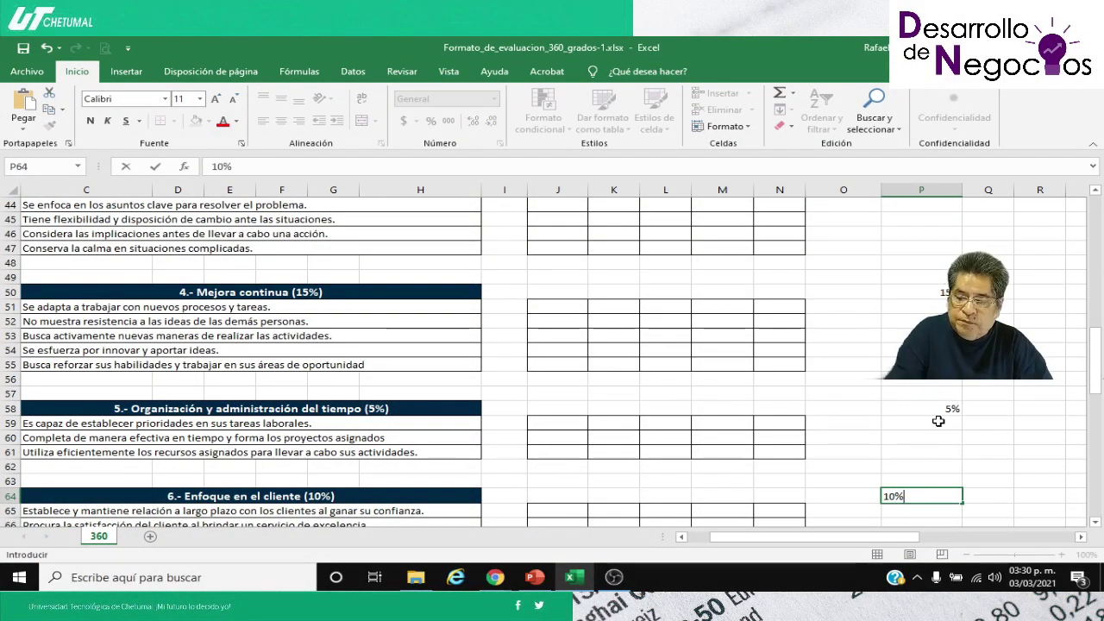
key(Return)
Step: Enter the weight 5% in P73 for the Pensamiento estratégico section
key(Down)
key(Down)
key(Down)
key(Down)
key(Down)
key(Down)
key(Down)
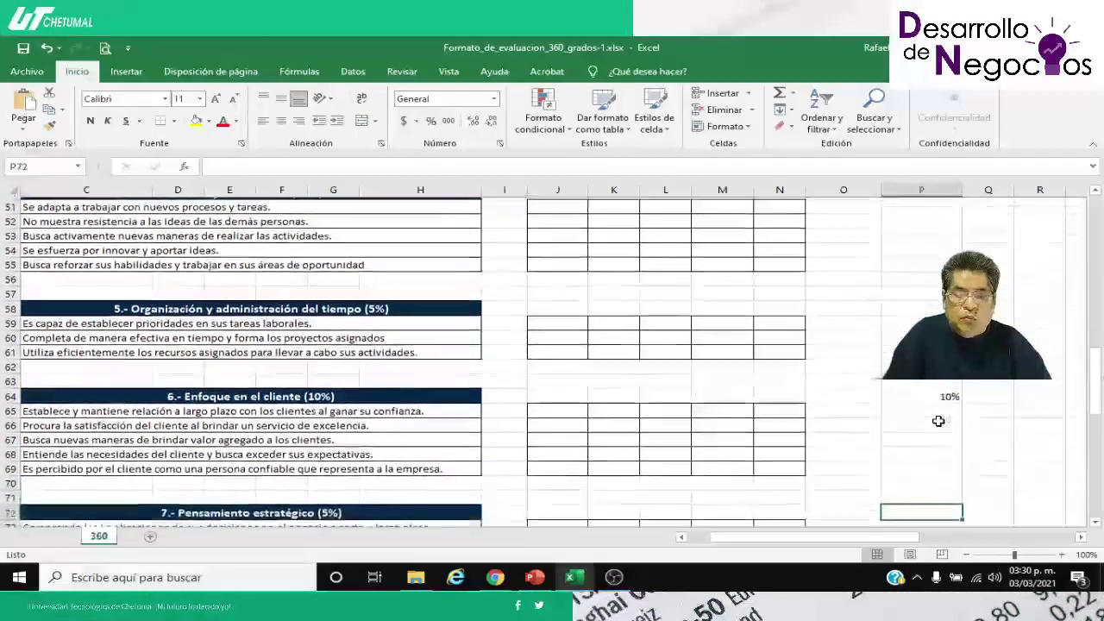
key(Down)
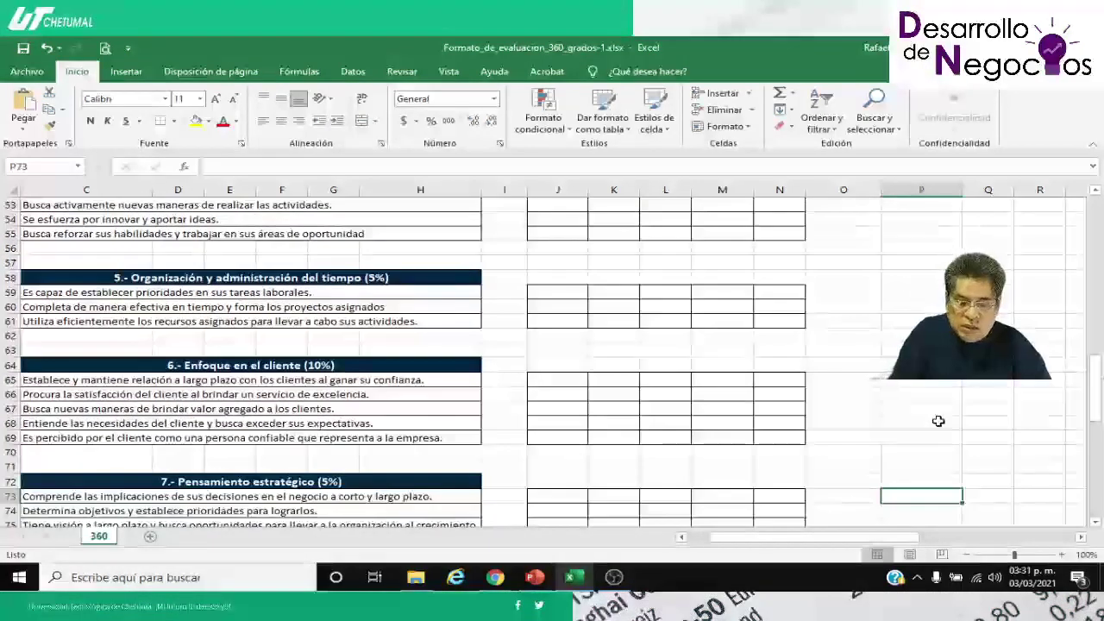
text(5)
key(BackSpace)
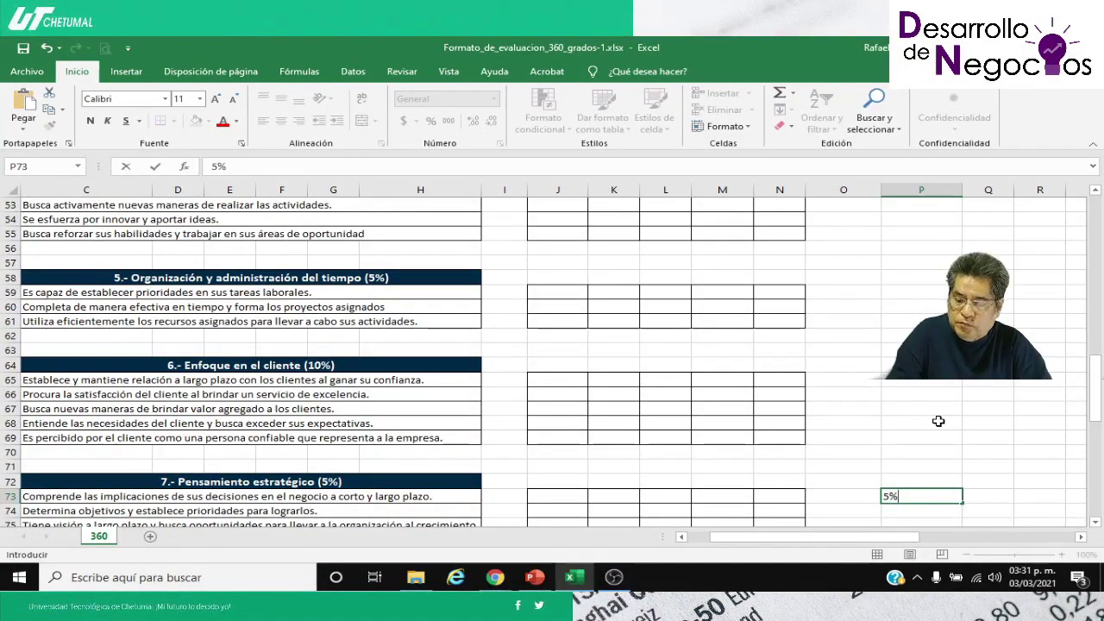
key(Down)
Step: Enter the weight 10% in P79 for the Enfoque a resultados section
key(Down)
key(Down)
key(Down)
key(Down)
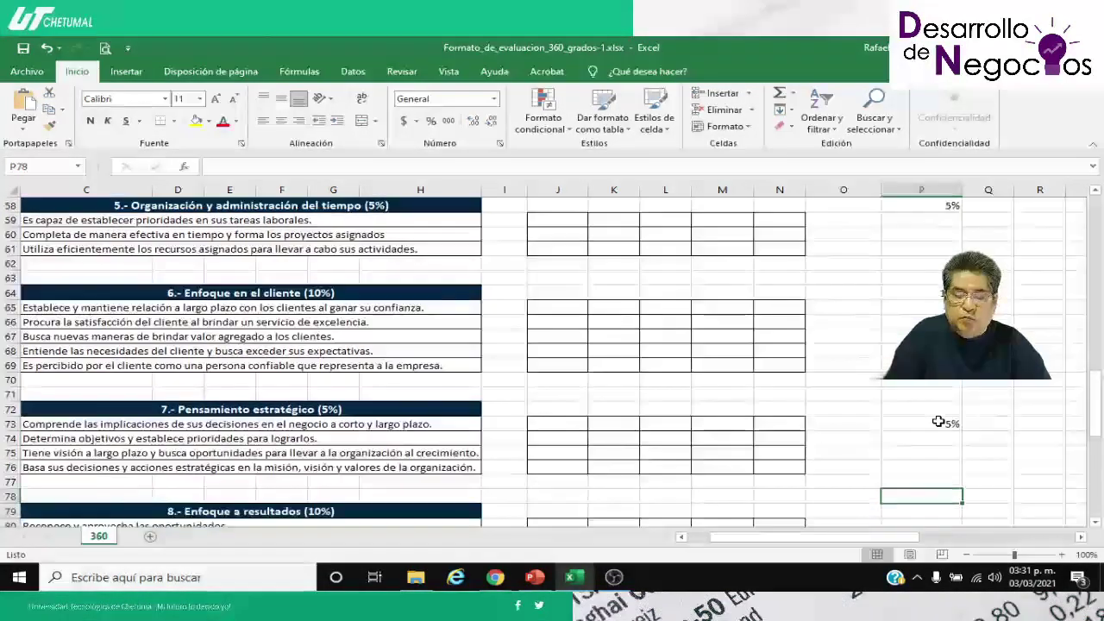
key(Down)
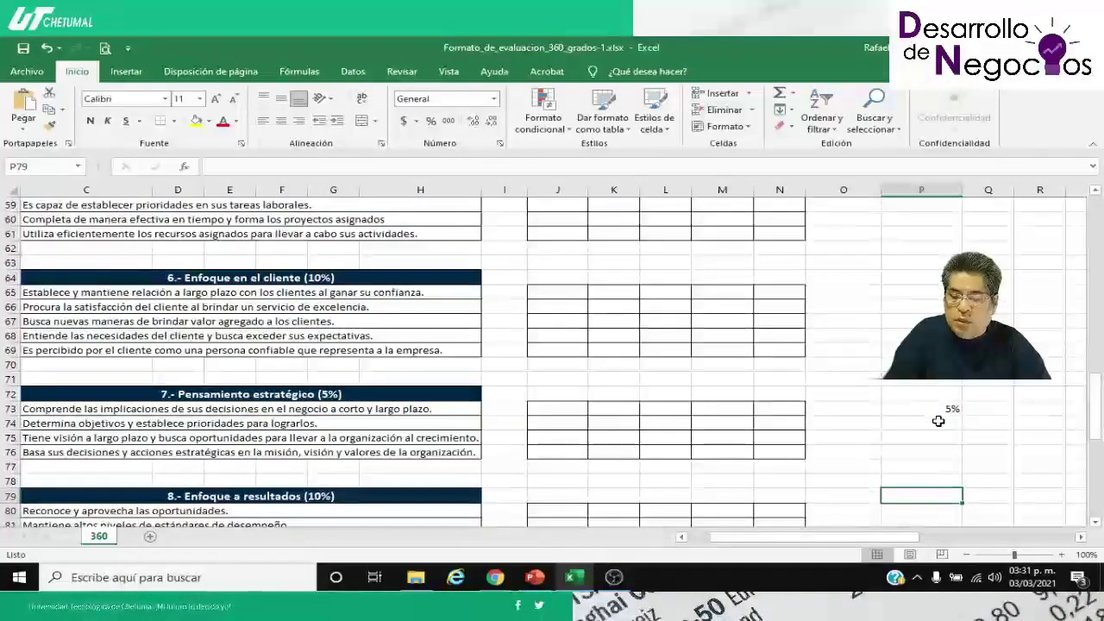
text(10%)
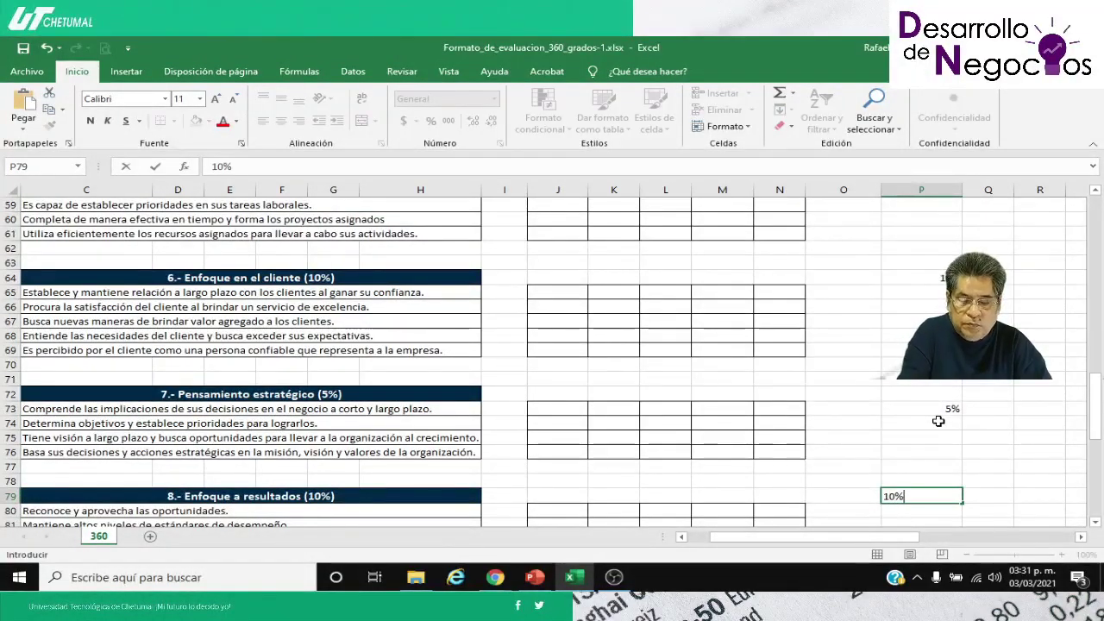
key(Down)
Step: Total the section weights in P83 with =SUMA(P26:P82) and make the total bold
key(Down)
key(Down)
key(Down)
scroll(938, 421, down, 1)
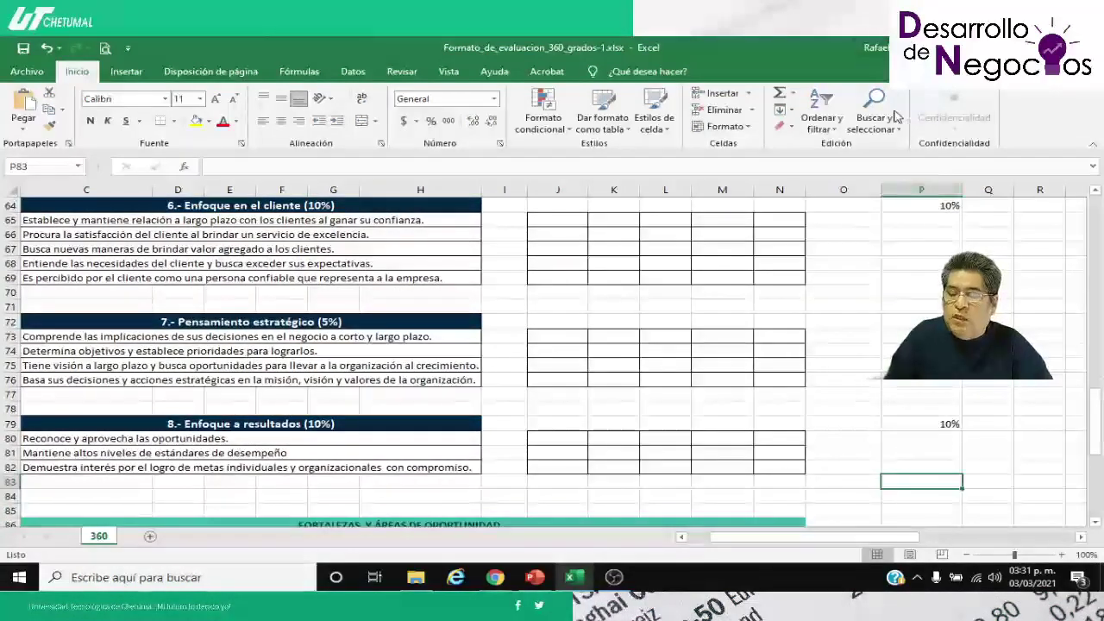
click(778, 93)
scroll(916, 292, up, 3)
scroll(915, 292, up, 10)
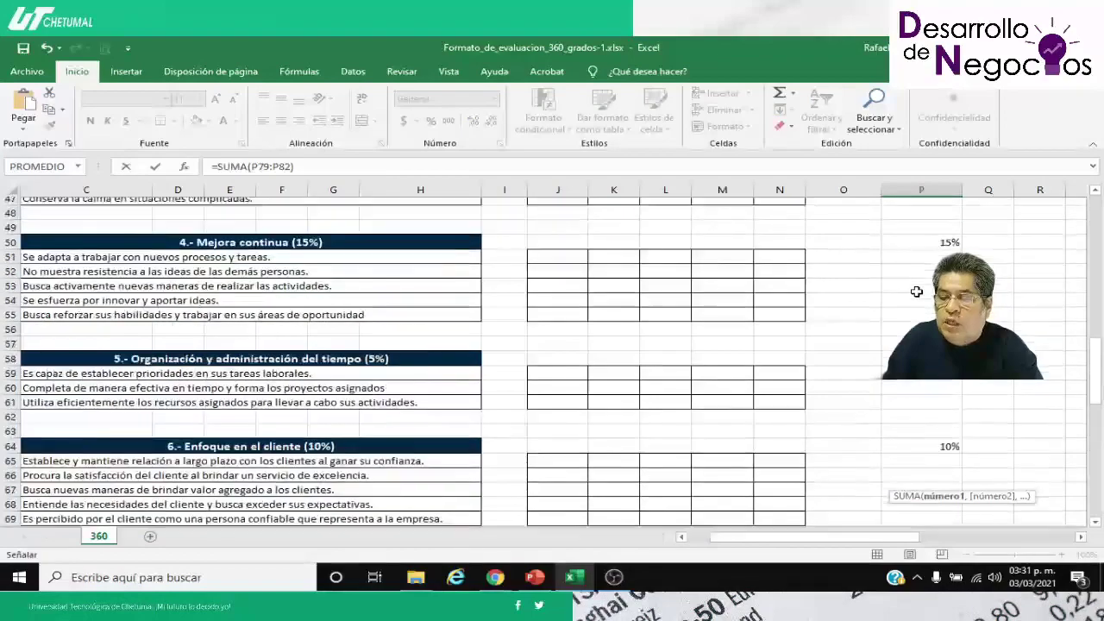
scroll(915, 291, up, 1)
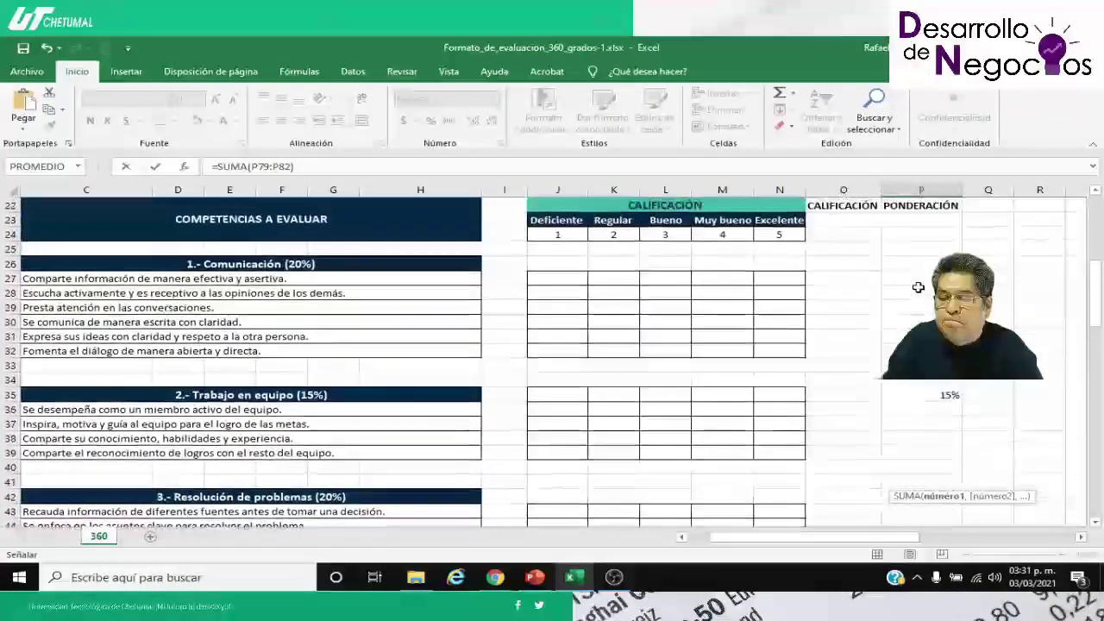
drag(909, 262, 945, 406)
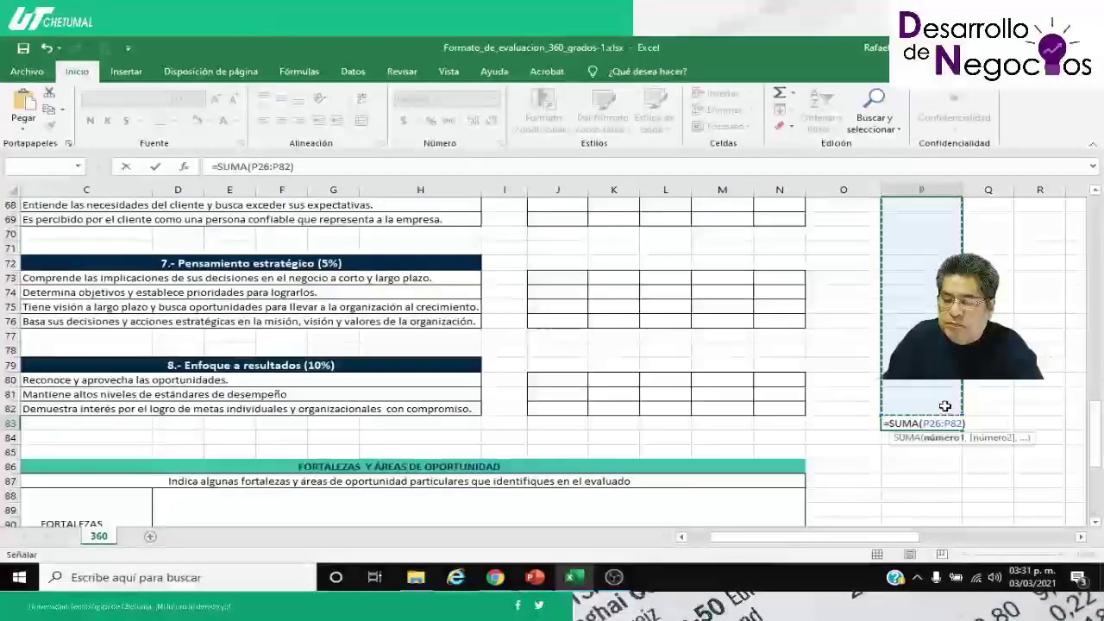
key(Return)
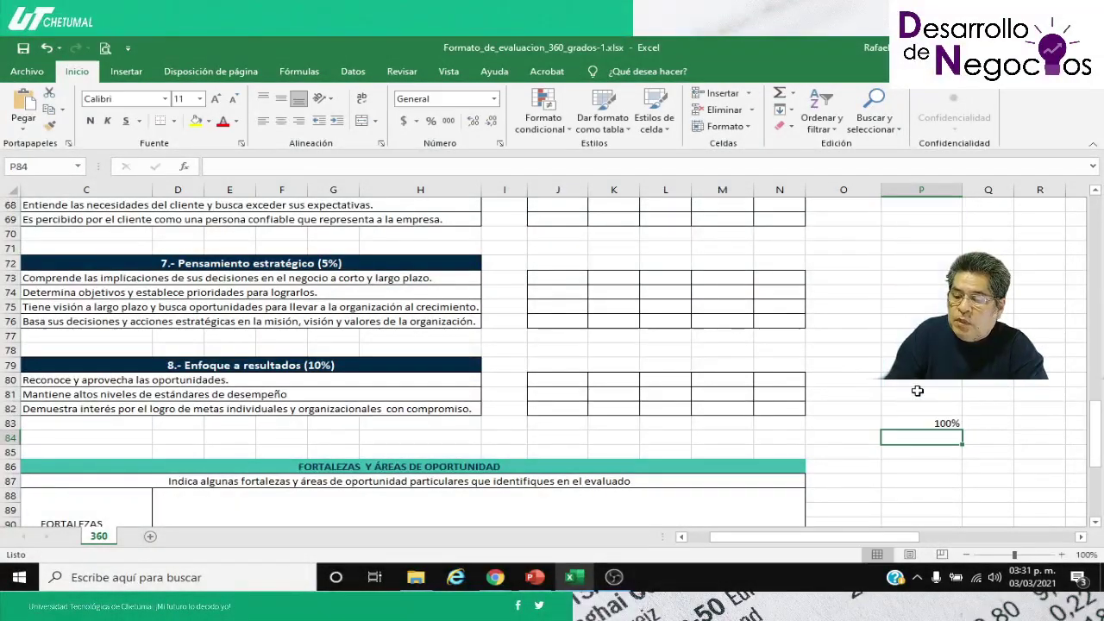
key(Up)
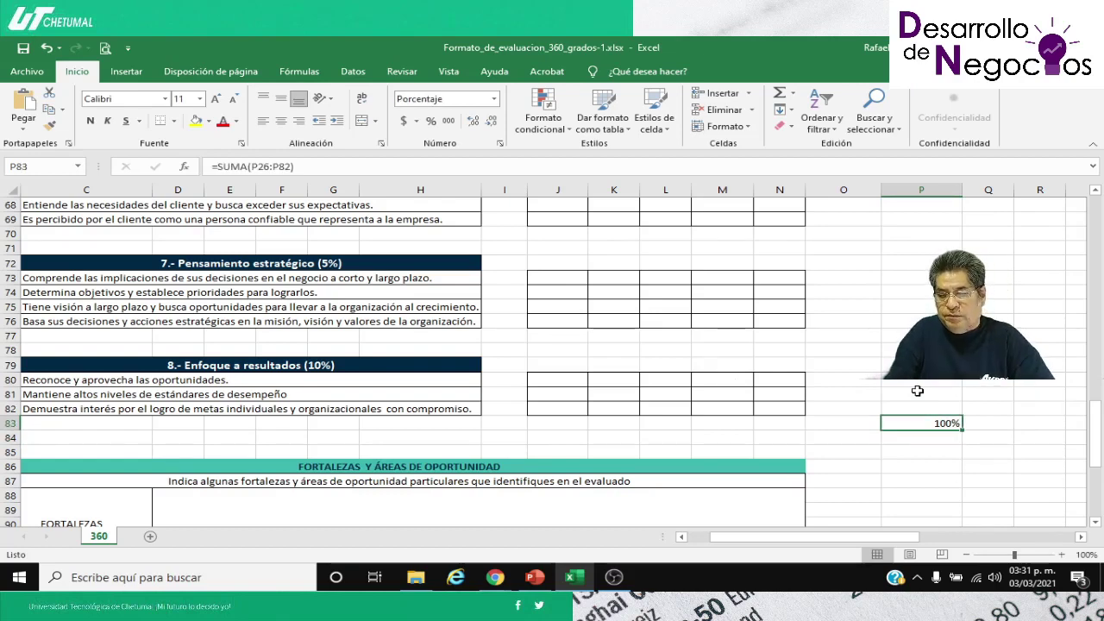
key(ctrl+n)
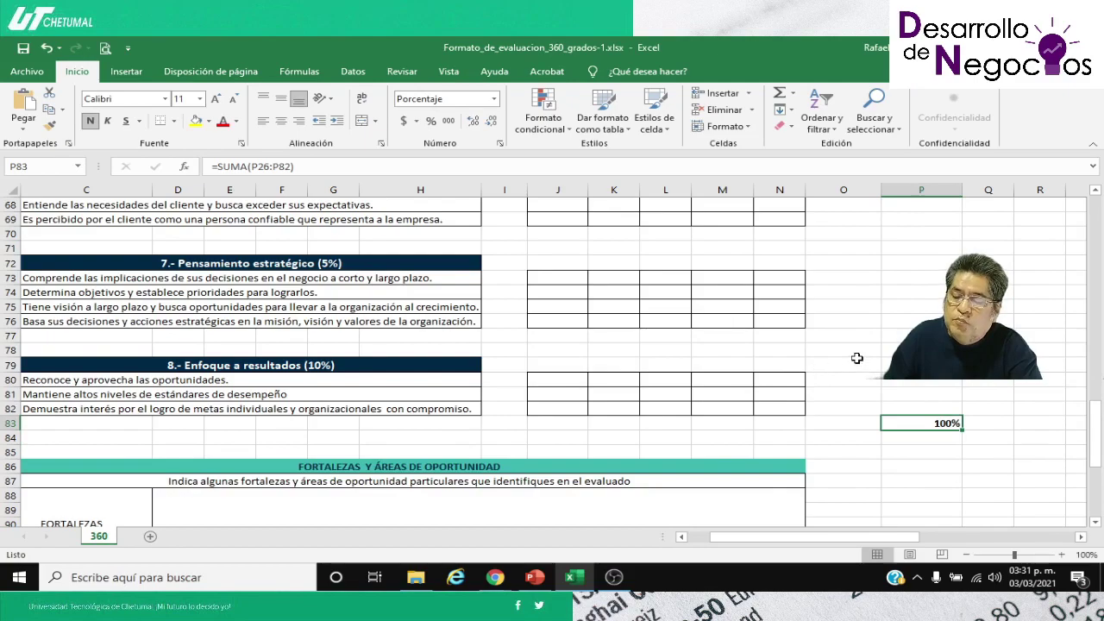
Step: Review the competency sections with their rating cells and section weights, including the columns beside the rating table
scroll(857, 358, up, 16)
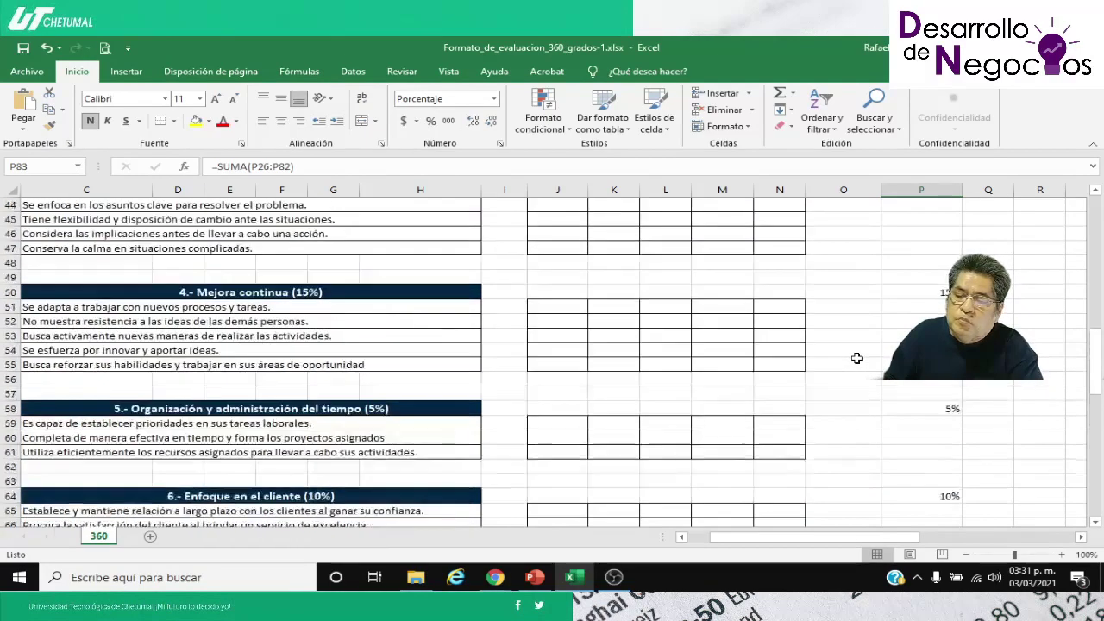
scroll(856, 358, up, 2)
scroll(849, 354, down, 3)
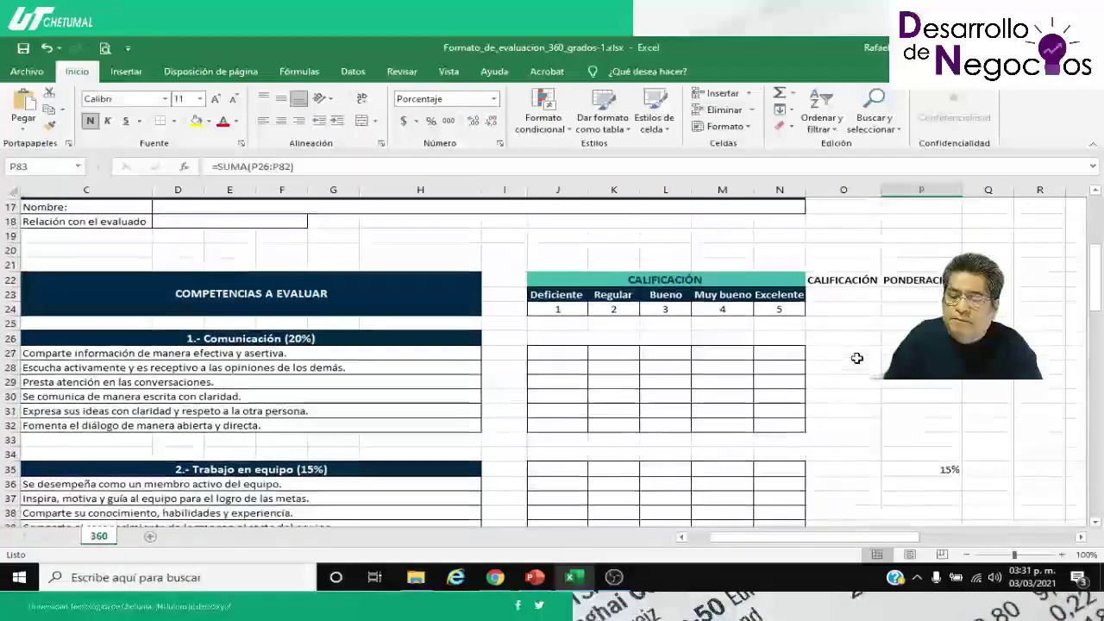
scroll(846, 353, up, 1)
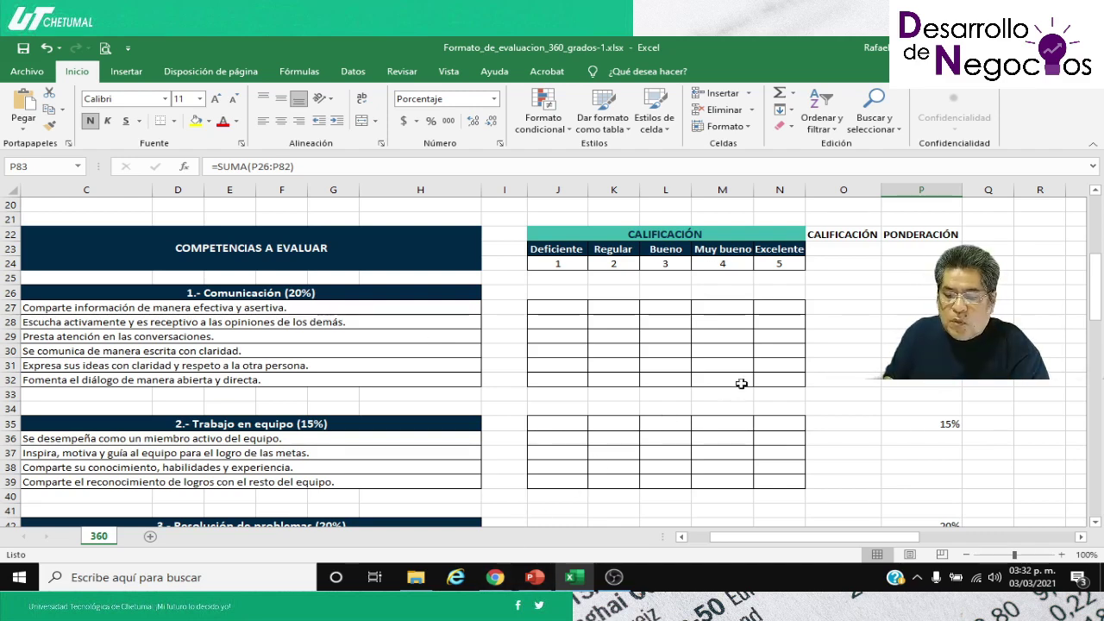
scroll(730, 366, down, 2)
scroll(731, 366, right, 1)
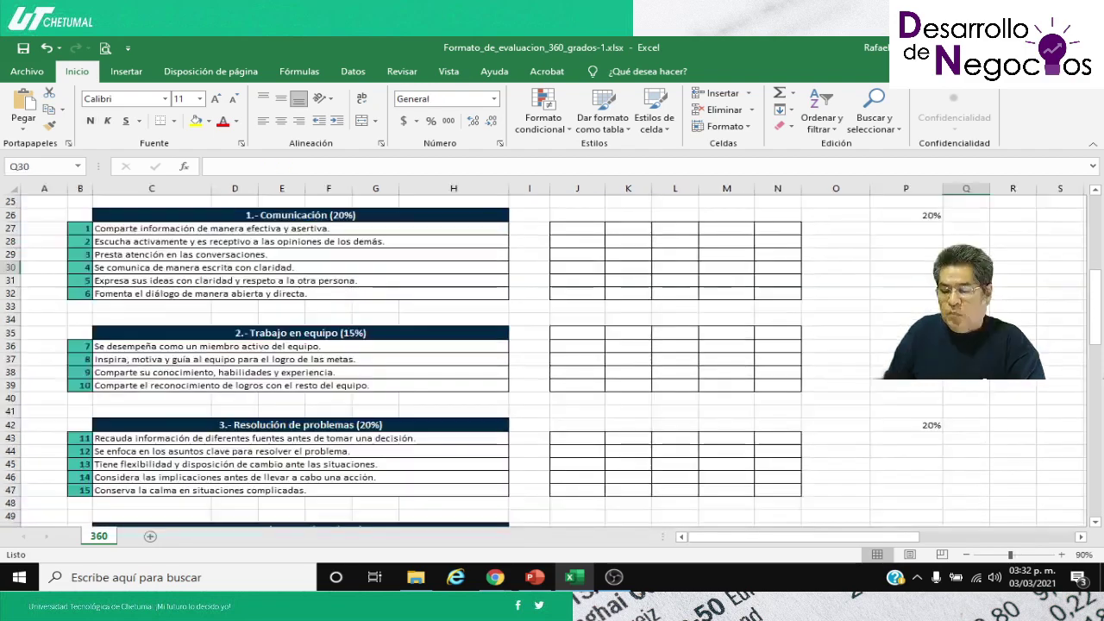
click(1064, 269)
scroll(1063, 269, down, 1)
key(Right)
key(Right)
key(Right)
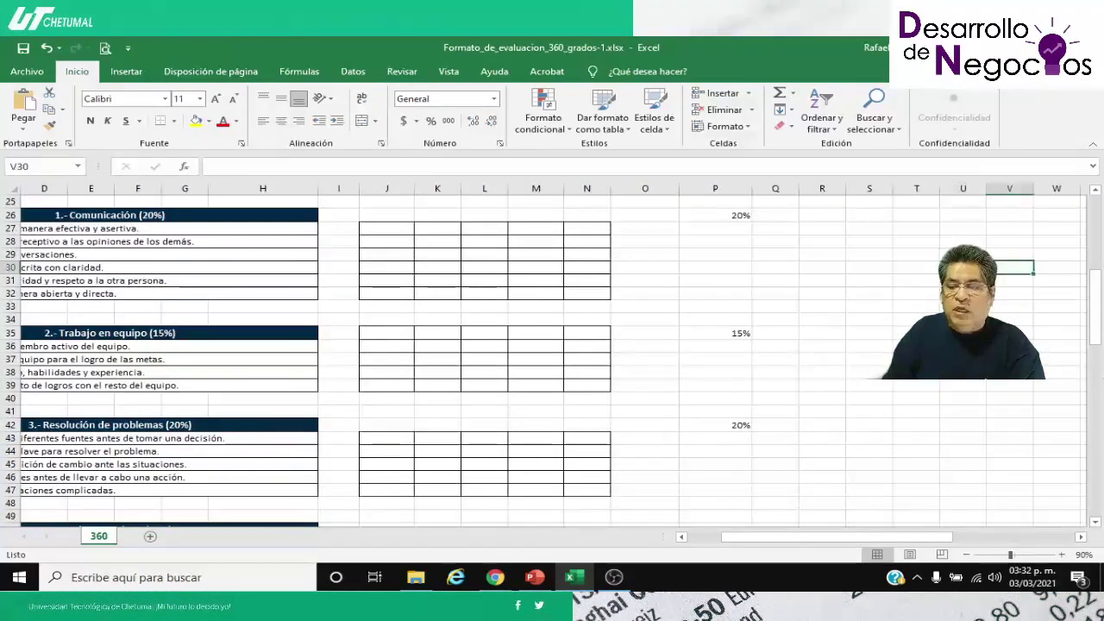
key(Left)
key(Left)
key(Left)
key(Left)
key(Home)
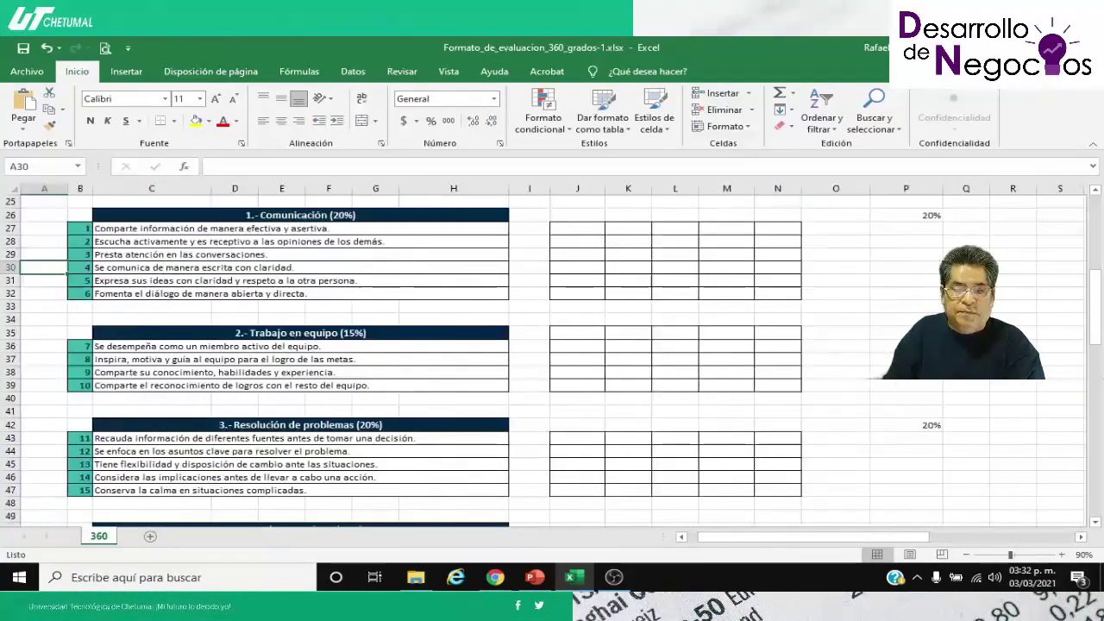
Step: Delete the empty column A in front of the numbered statements
key(ctrl+Home)
click(37, 188)
right_click(37, 188)
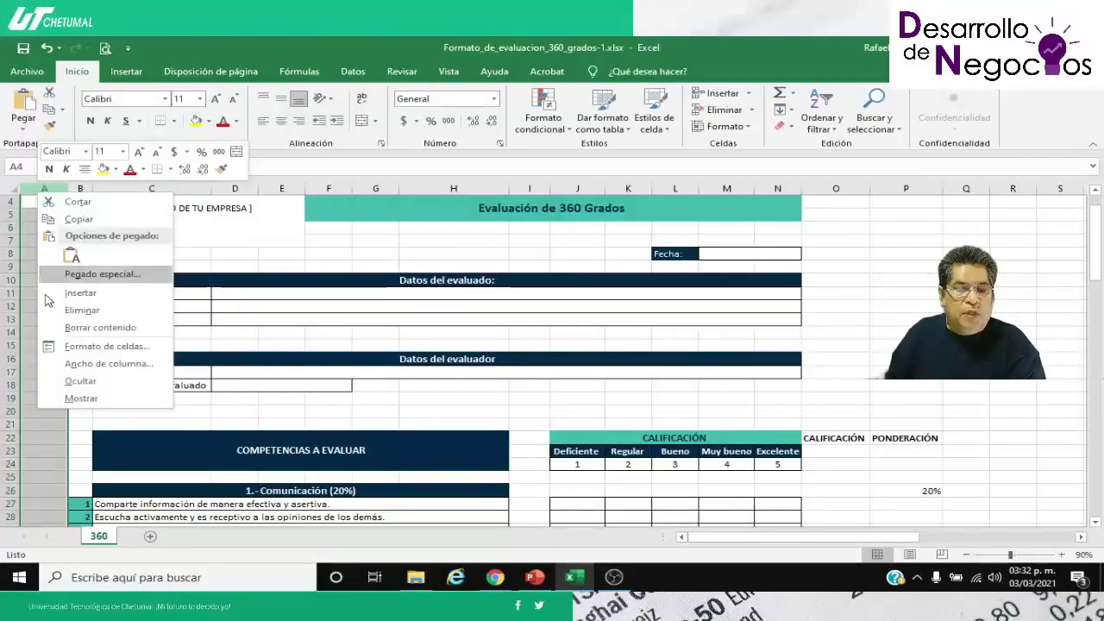
click(69, 308)
click(69, 306)
Step: Examine the Comunicación section's rating cells together with the score and weighting columns beside them
scroll(69, 306, down, 6)
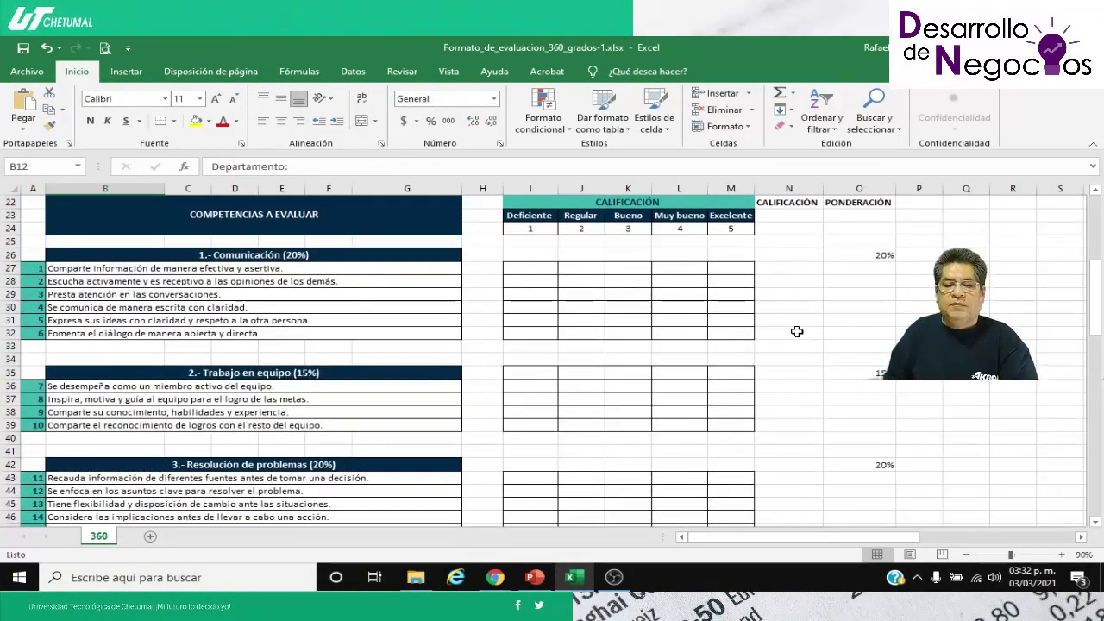
scroll(797, 332, up, 2)
key(Right)
key(Right)
key(Right)
key(Right)
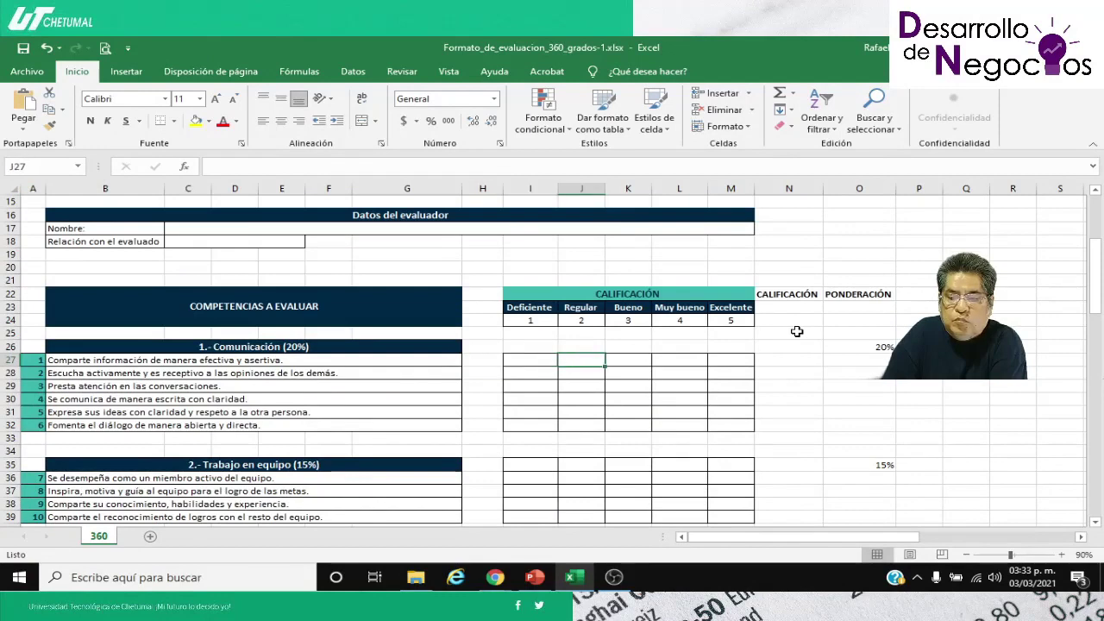
key(Right)
key(Right)
key(Right)
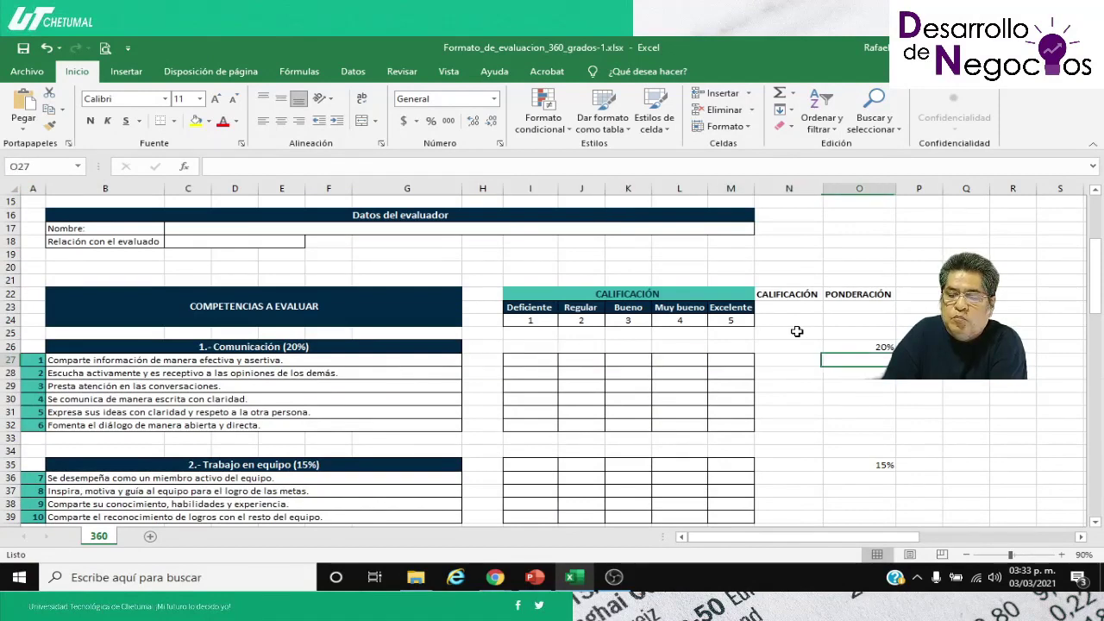
key(Left)
key(Up)
key(Right)
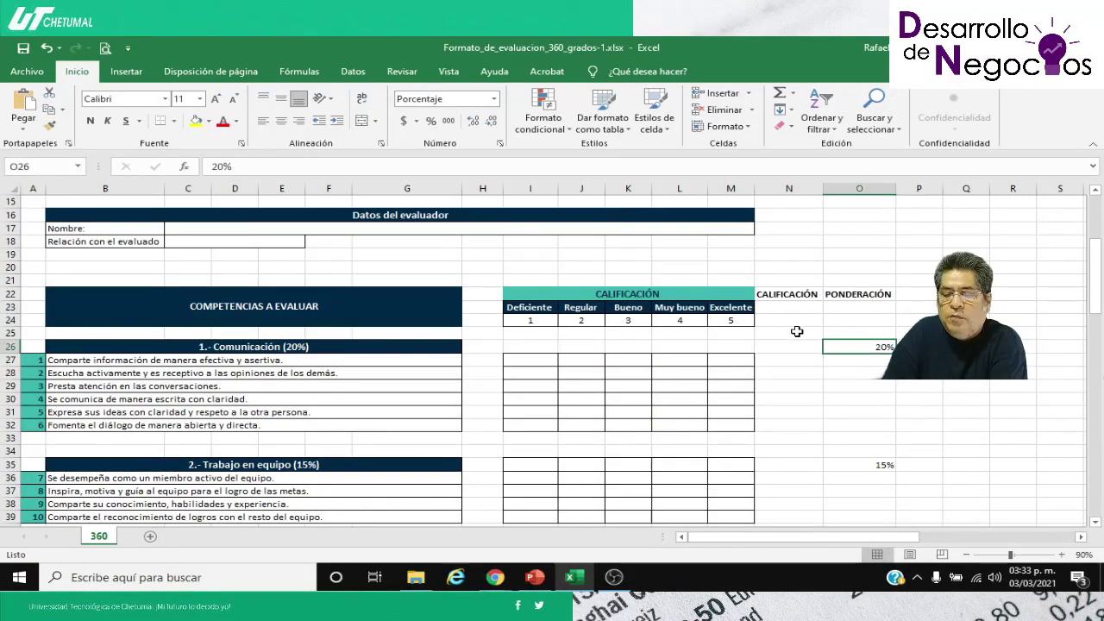
key(Left)
key(Left)
key(Down)
key(Down)
key(Down)
key(Down)
key(Down)
key(Down)
key(Left)
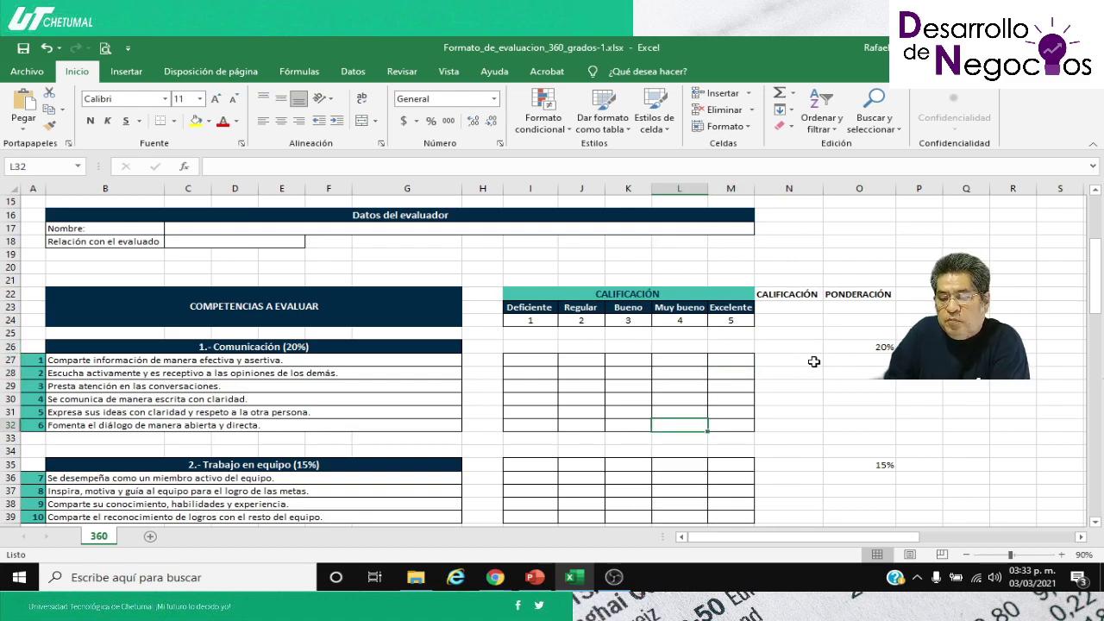
Step: Select the bordered cells I35:M35 in the Trabajo en equipo heading row
scroll(788, 360, down, 15)
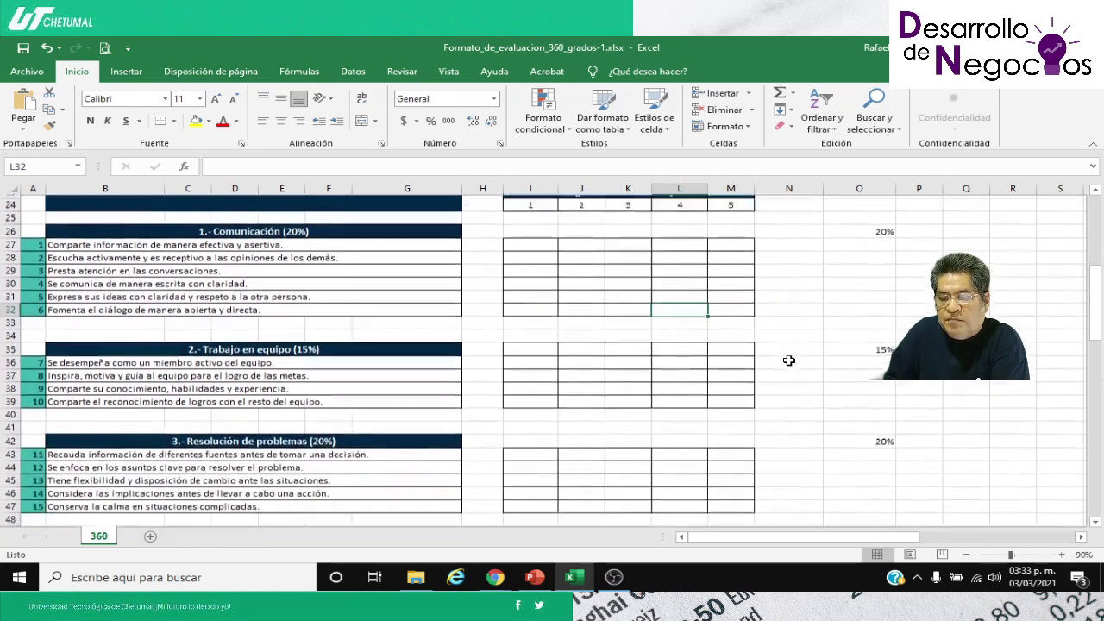
scroll(788, 360, down, 1)
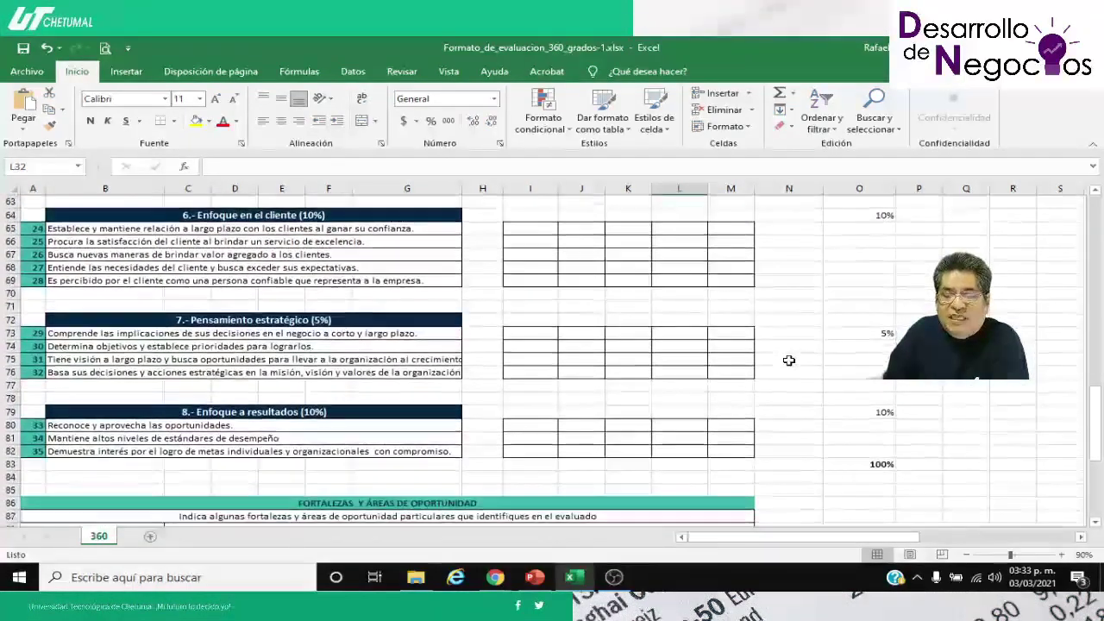
scroll(779, 403, up, 10)
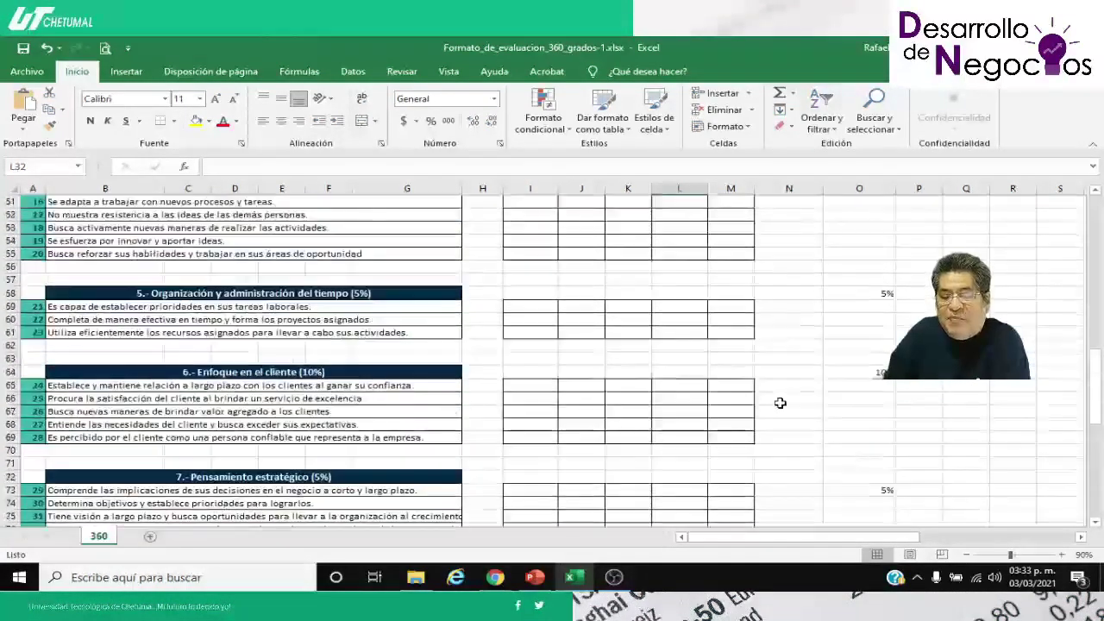
scroll(779, 403, up, 6)
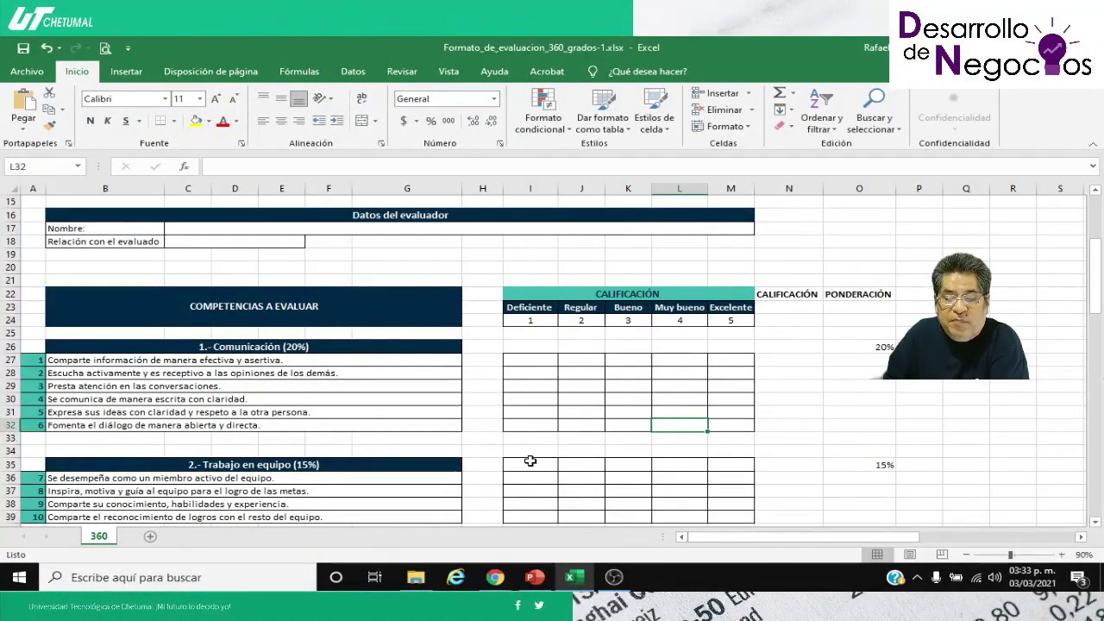
drag(528, 464, 705, 466)
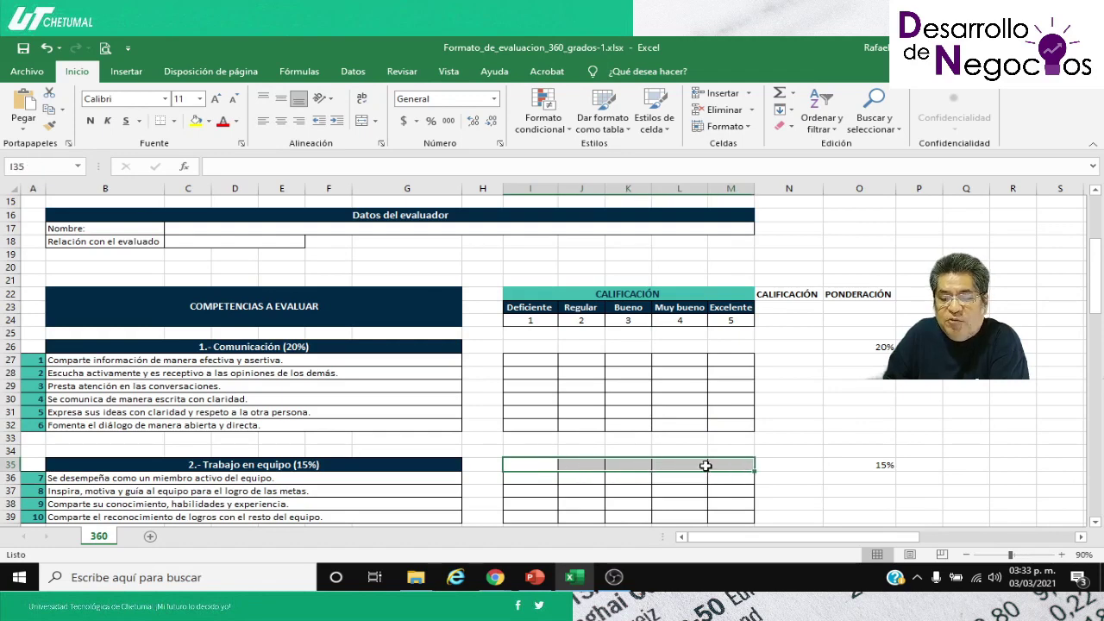
right_click(590, 464)
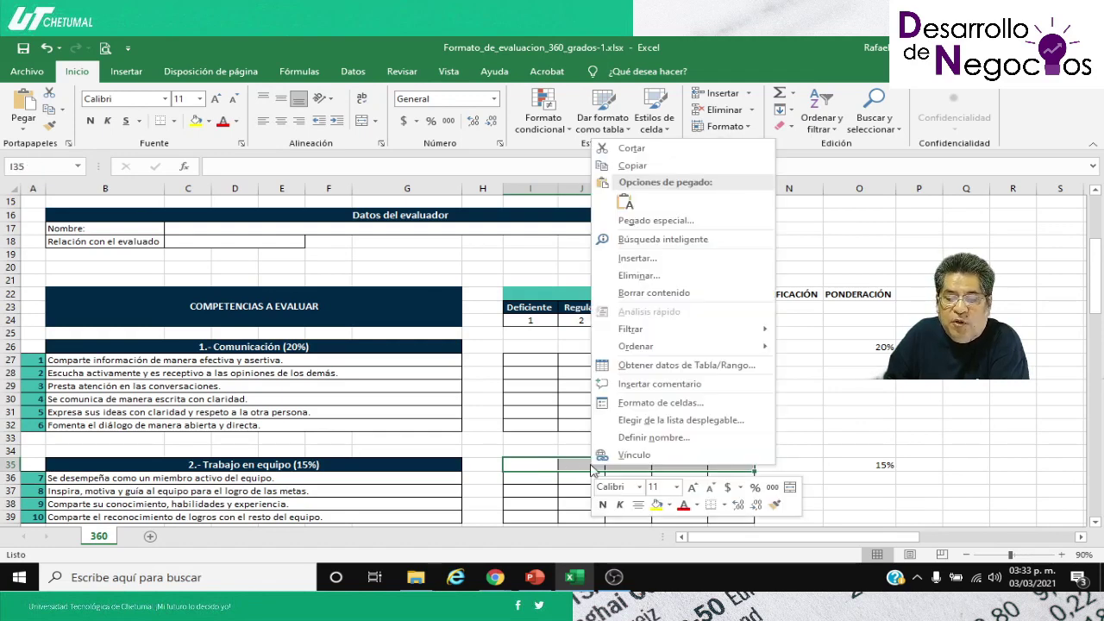
click(632, 403)
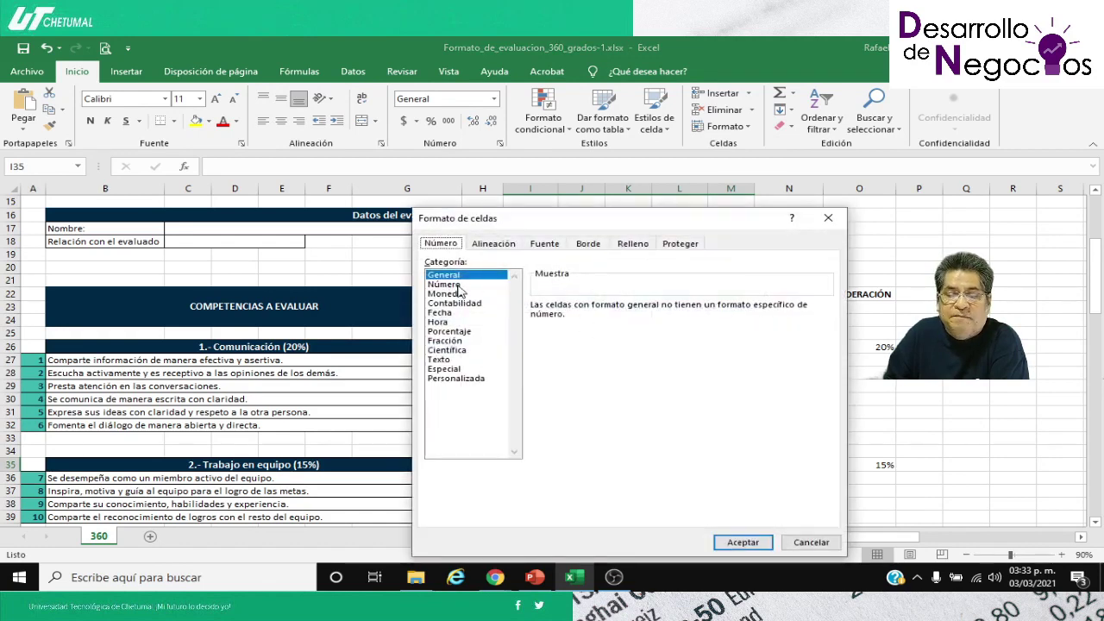
click(589, 246)
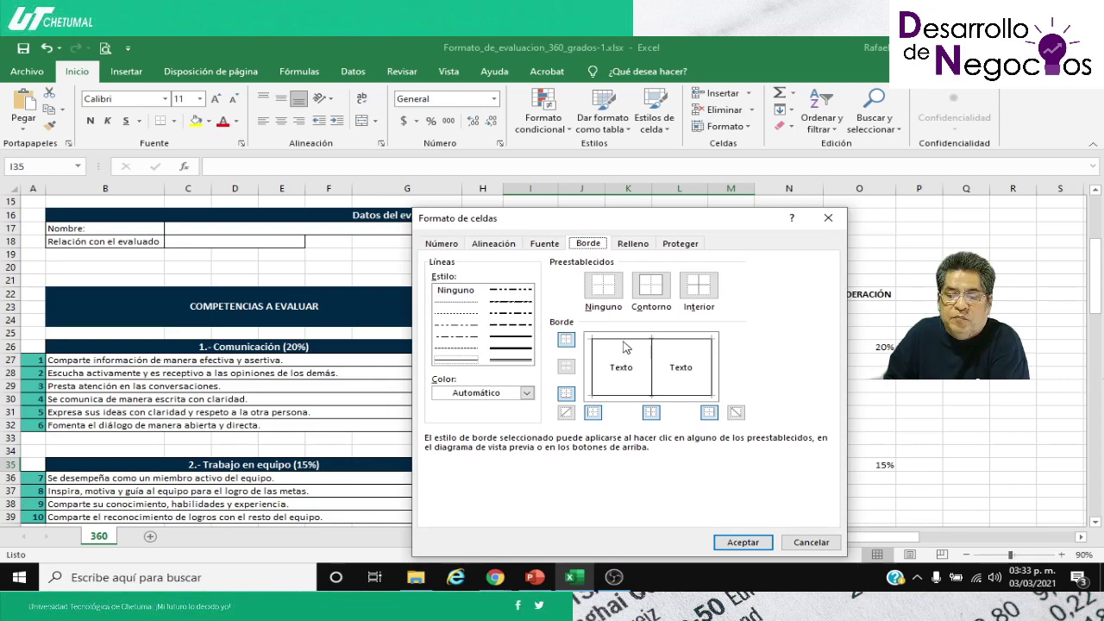
click(807, 541)
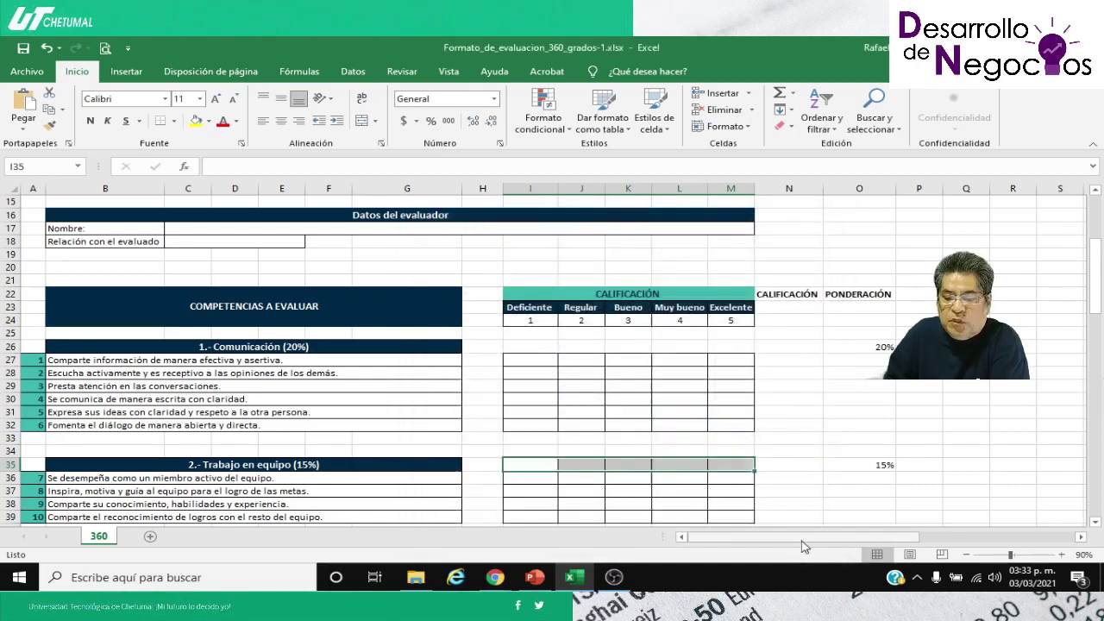
Step: Remove all borders from cells I35:M35 in the Trabajo en equipo heading row
click(174, 120)
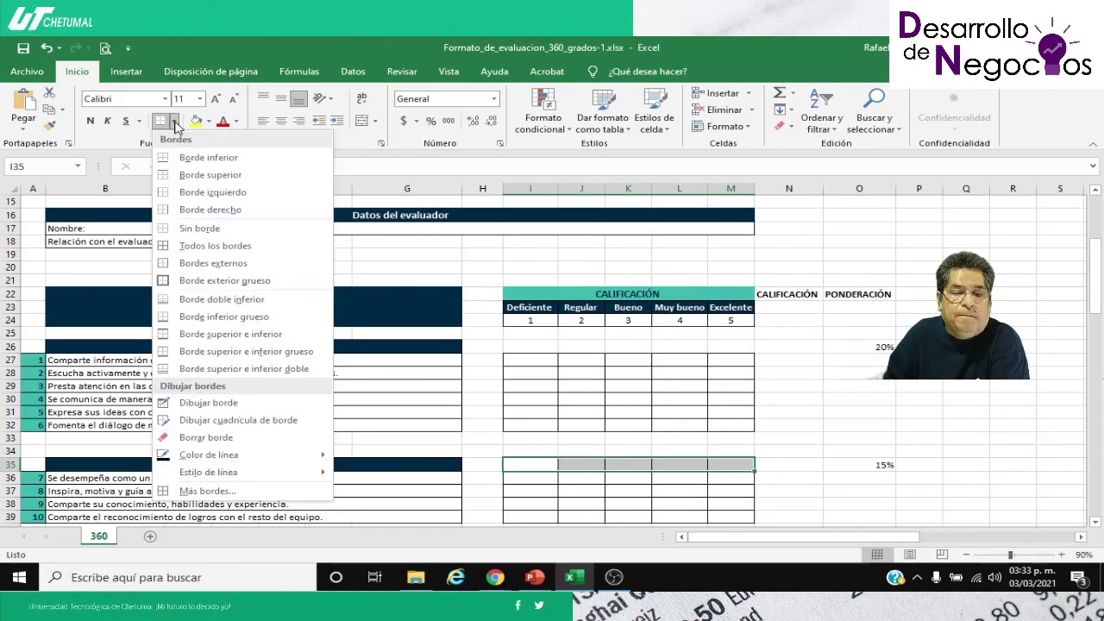
click(190, 228)
click(597, 479)
Step: Restore the full borders on the Trabajo en equipo rating cells I36:M39
scroll(518, 406, down, 2)
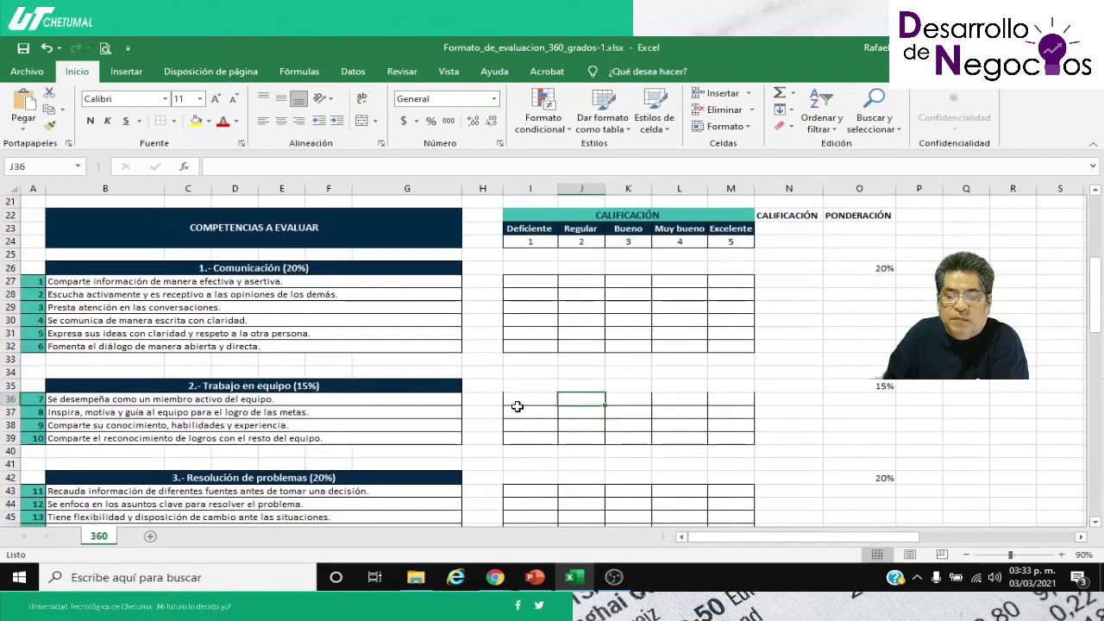
drag(517, 404, 715, 433)
click(506, 373)
Step: Check the rating cells of every competency section, from Trabajo en equipo down to Enfoque a resultados
key(Down)
key(Down)
key(Down)
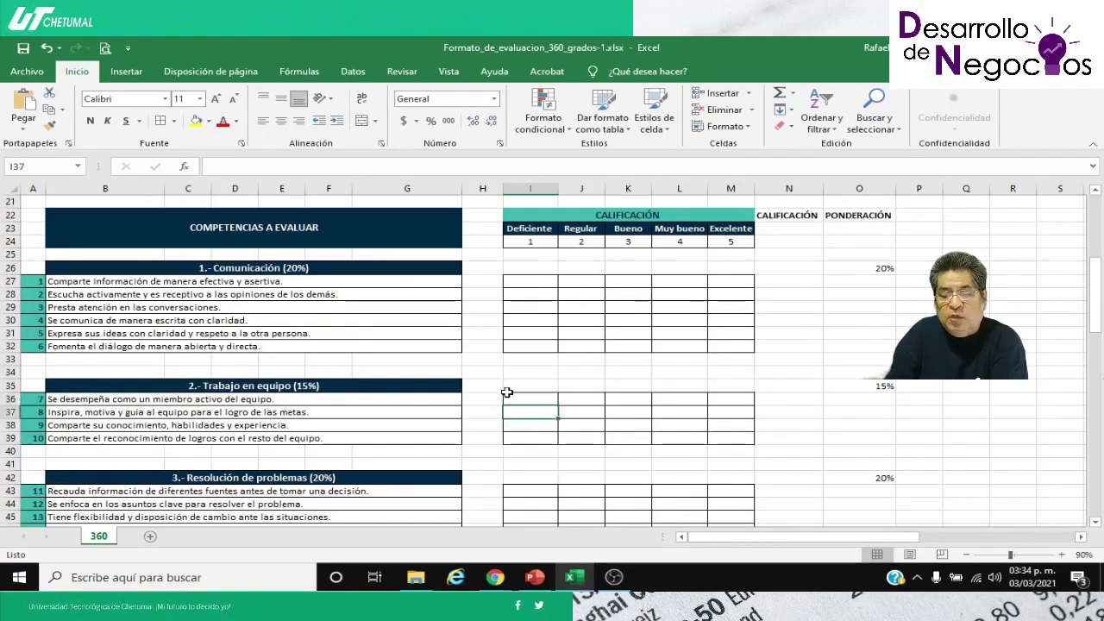
key(Down)
key(Down)
key(Down)
key(Down)
key(Down)
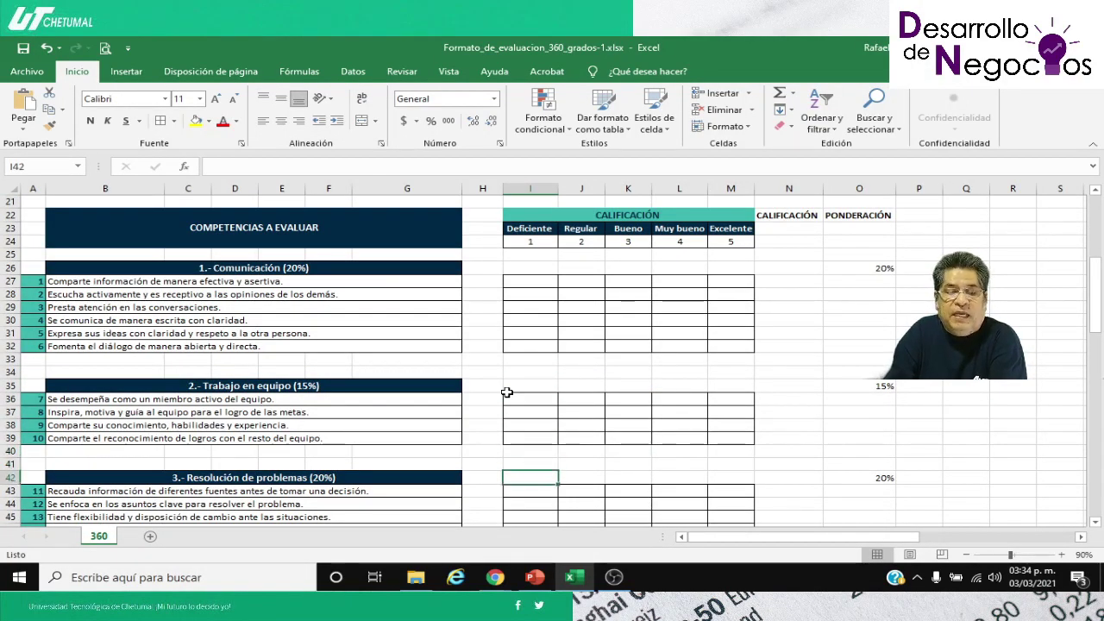
key(Down)
key(Down)
key(Down)
key(Down)
key(Down)
key(Down)
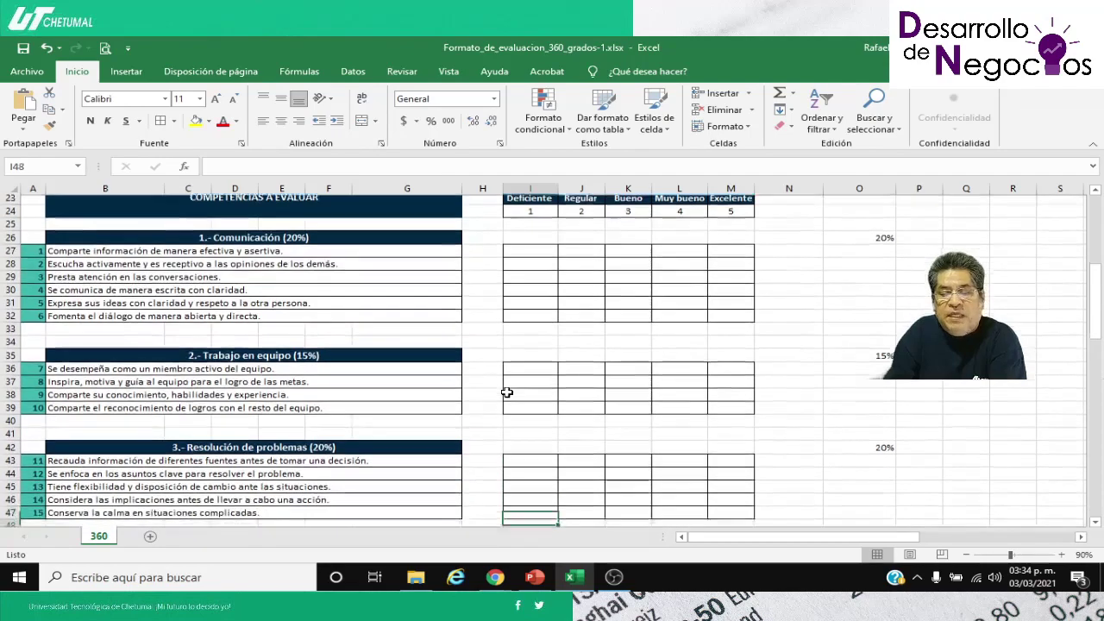
key(Down)
key(Down)
key(Down)
key(Down)
key(Down)
key(Down)
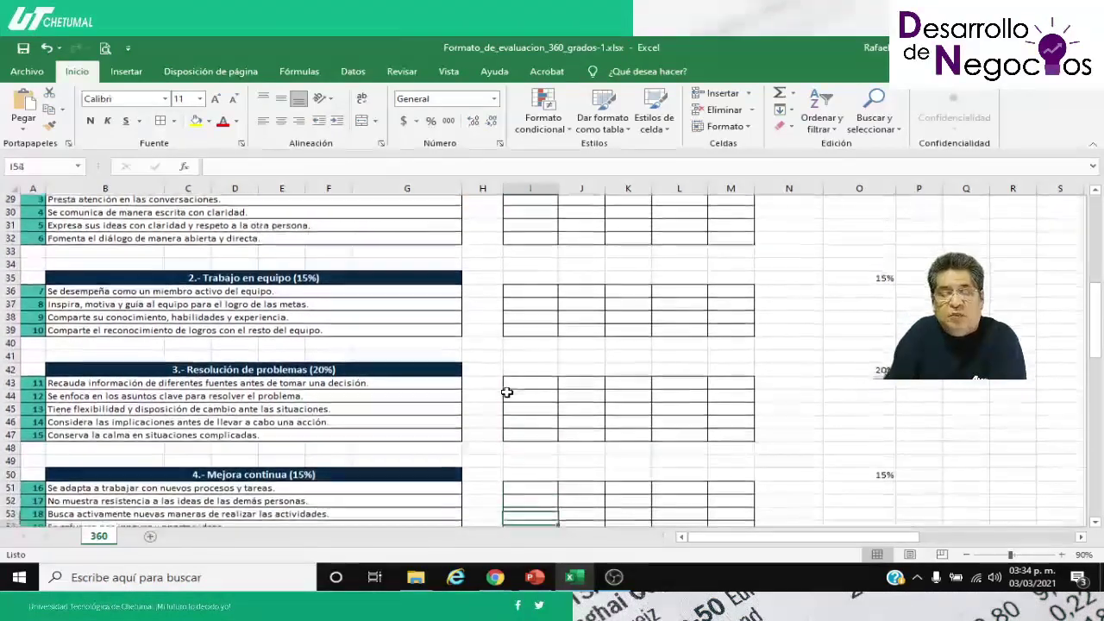
key(Down)
key(Down)
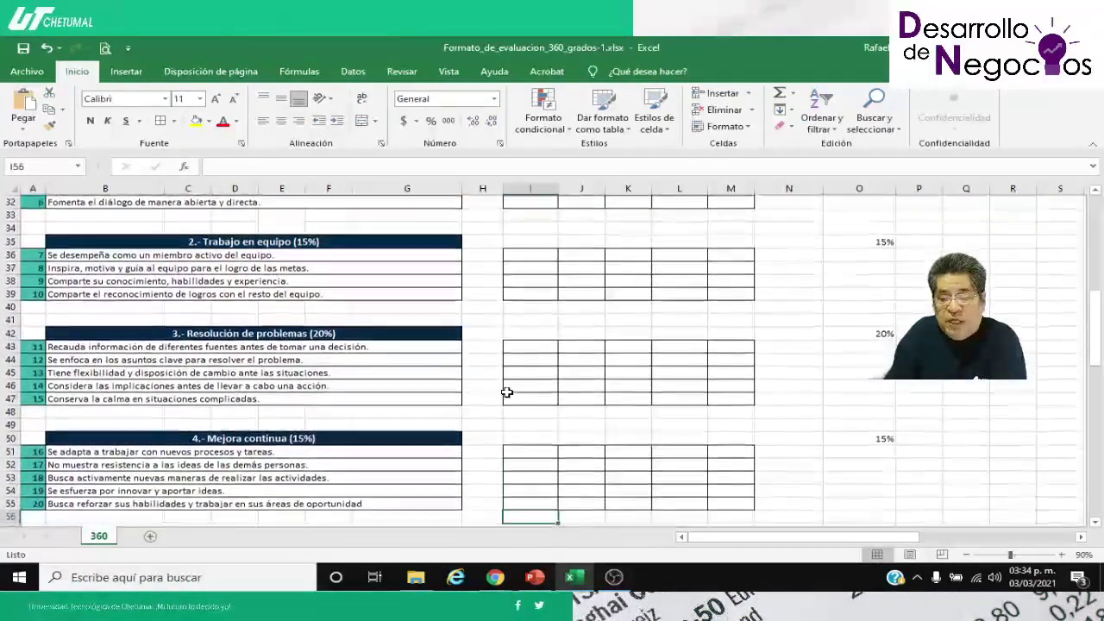
key(Down)
key(Down)
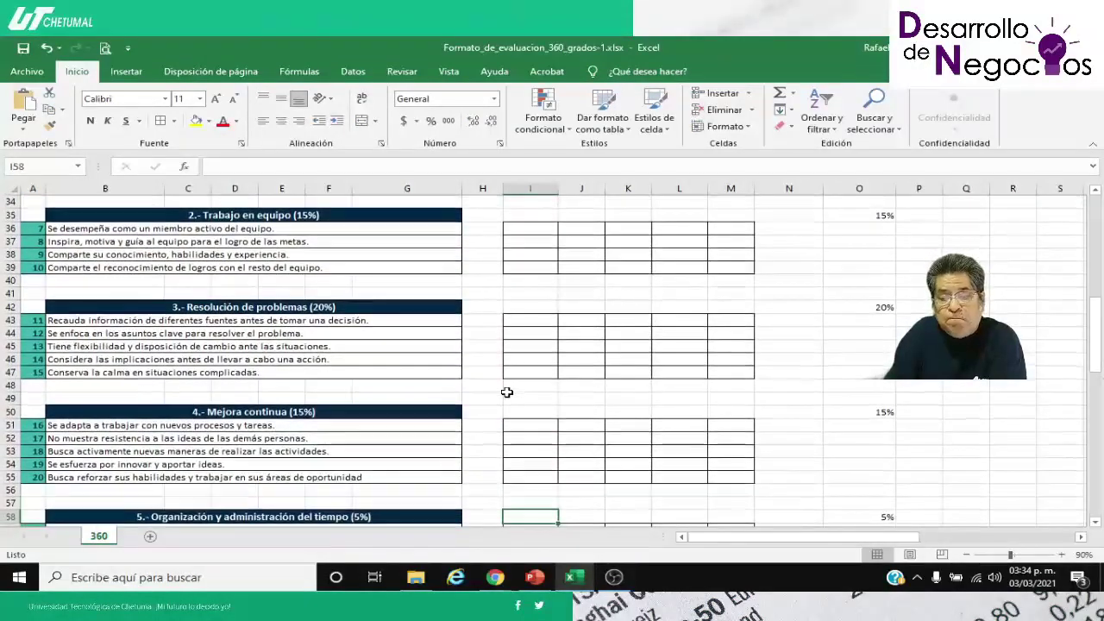
key(Down)
key(Down)
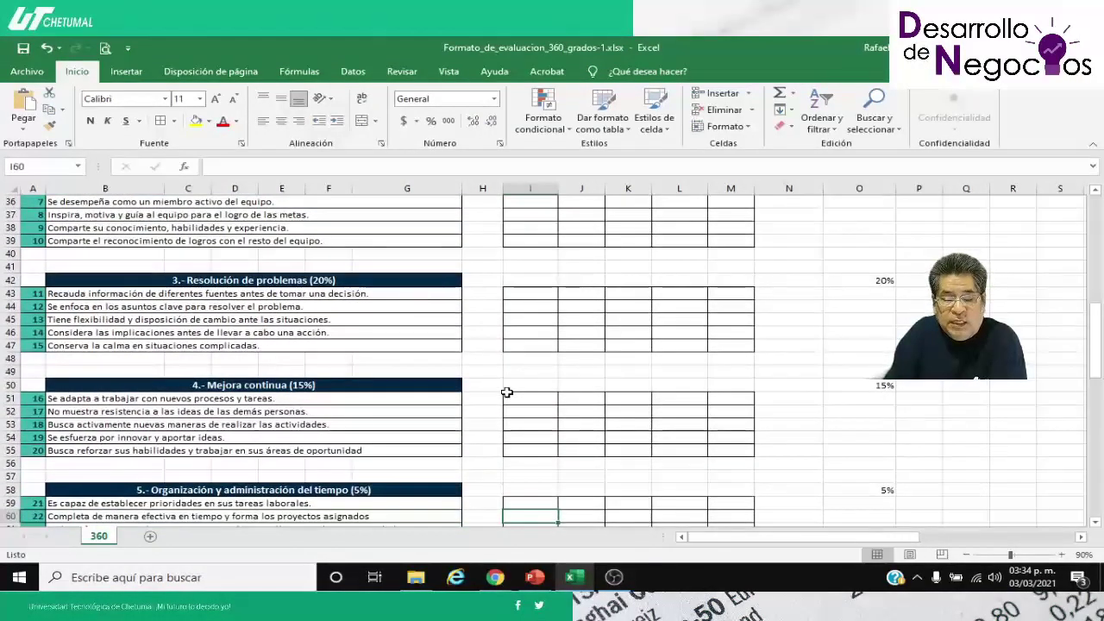
key(Down)
key(Down)
key(Down)
key(Down)
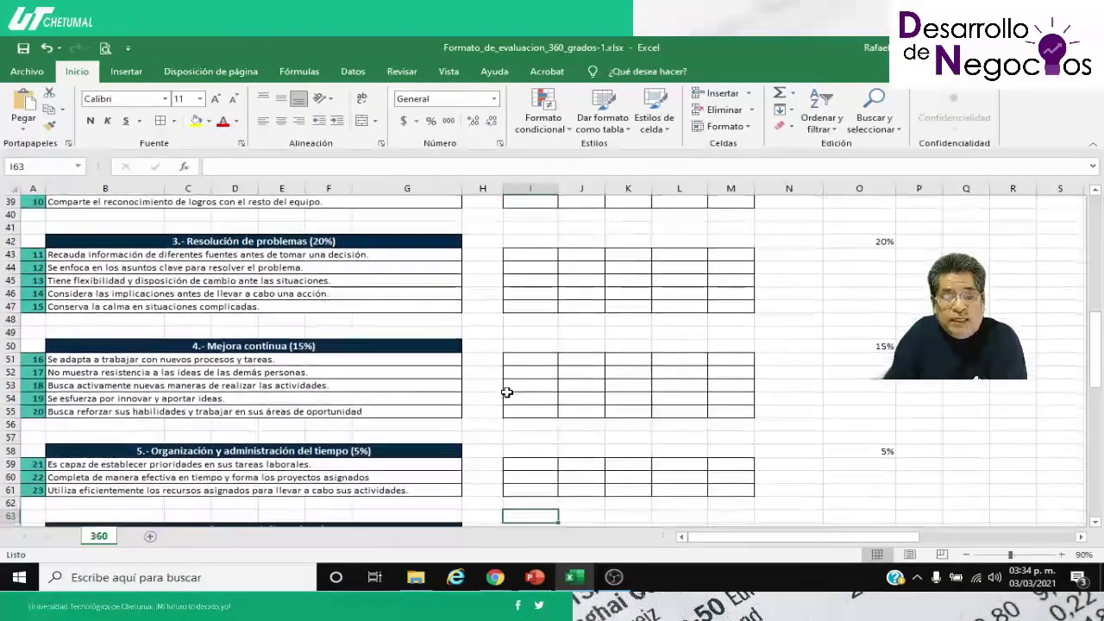
key(Down)
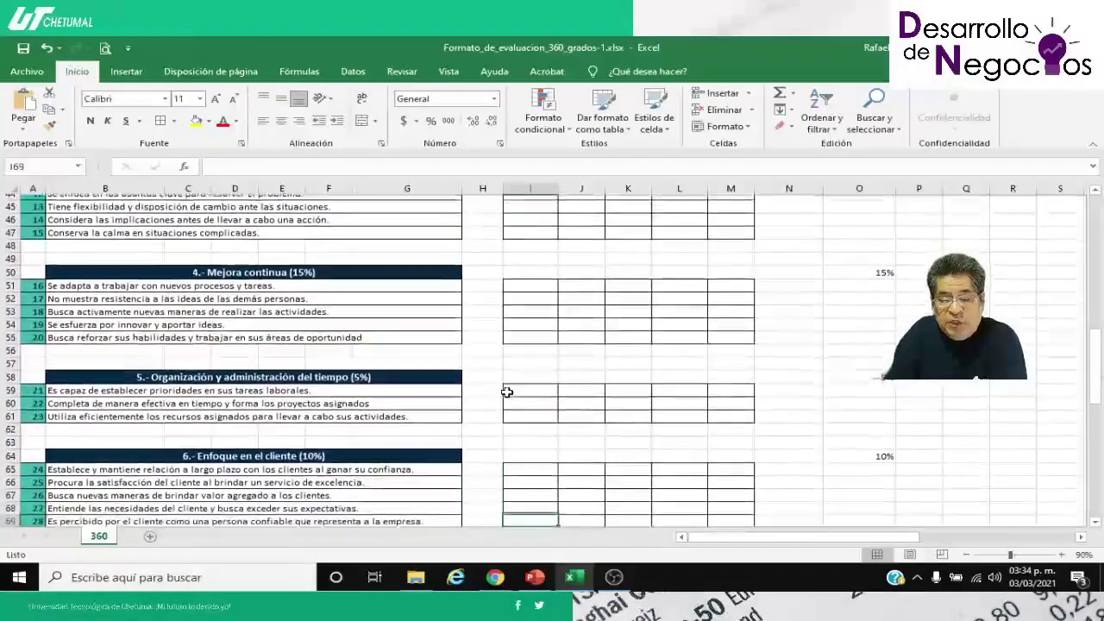
key(Down)
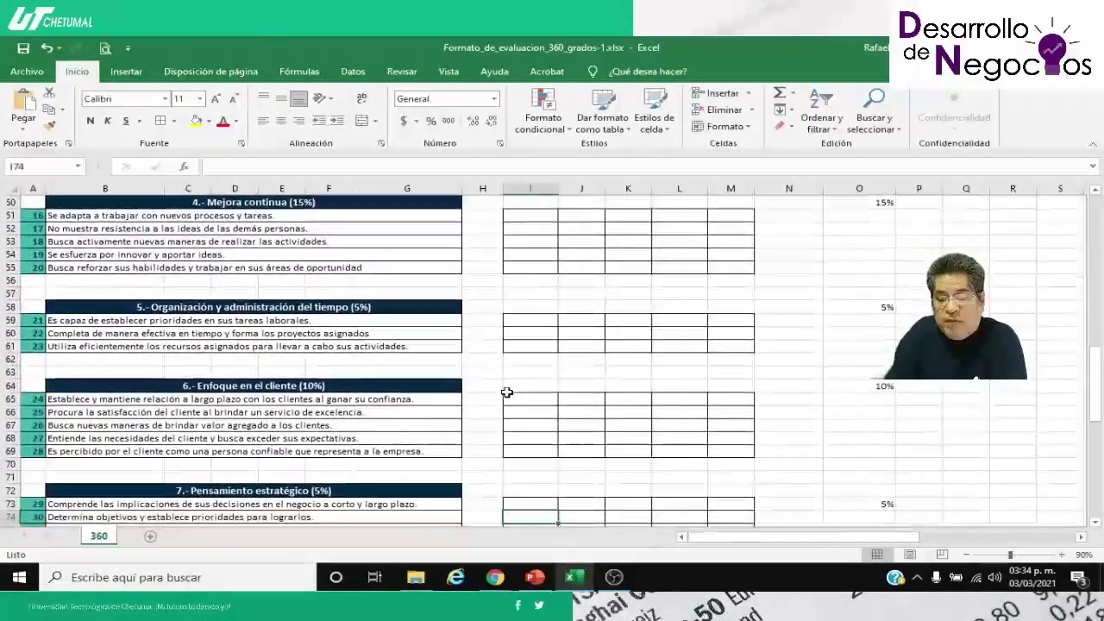
key(Down)
key(Down)
key(Down)
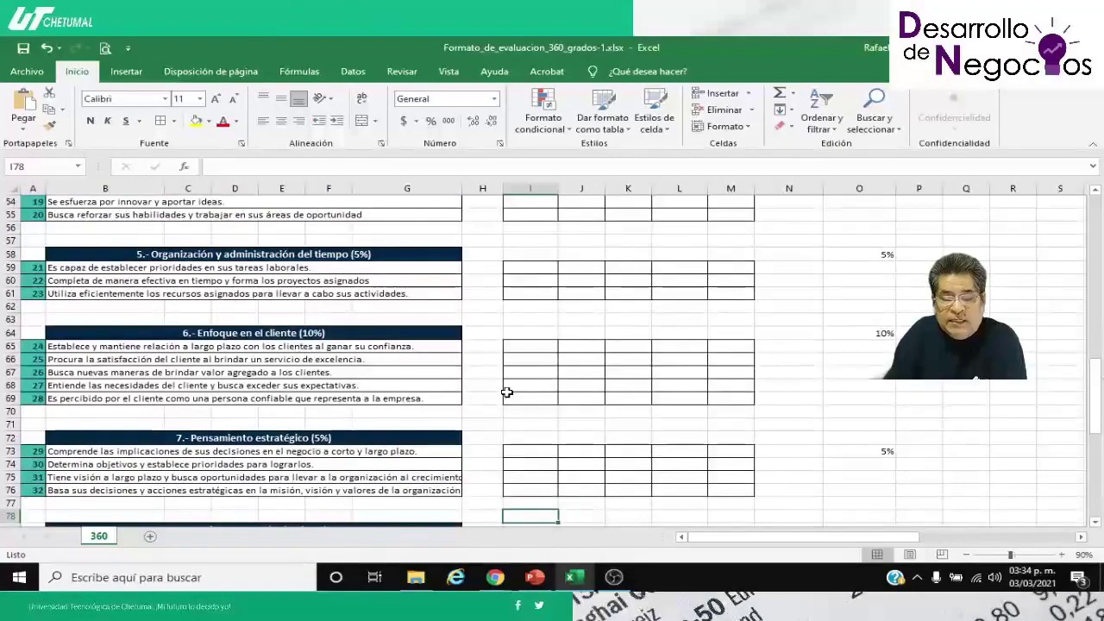
key(Down)
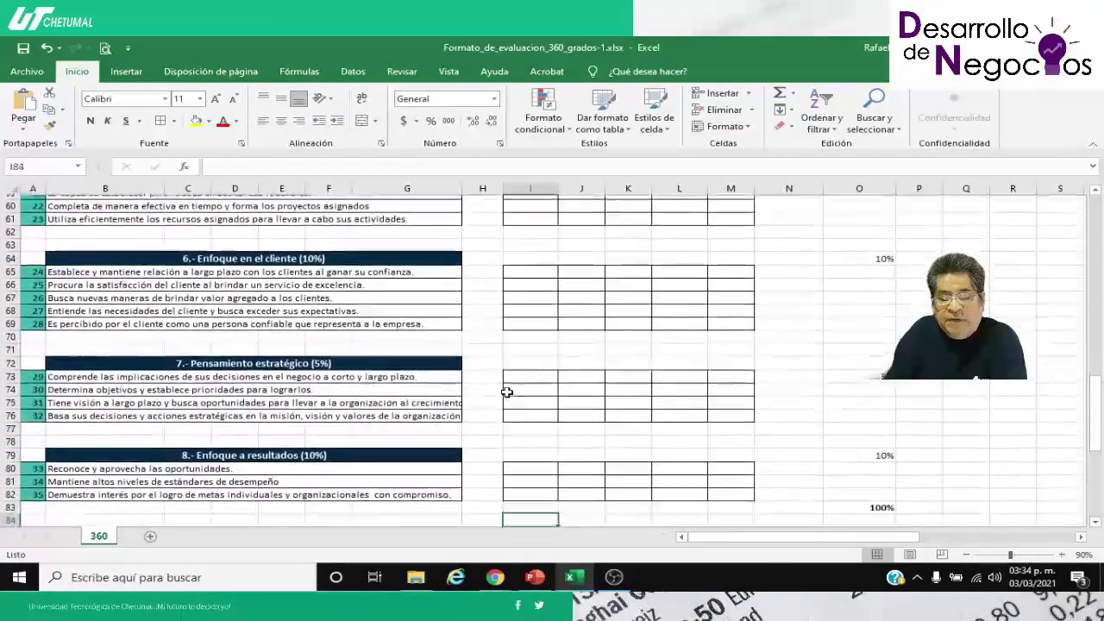
Step: Review the eight competency headings and their percentages, from Comunicación down to Enfoque a resultados
key(Down)
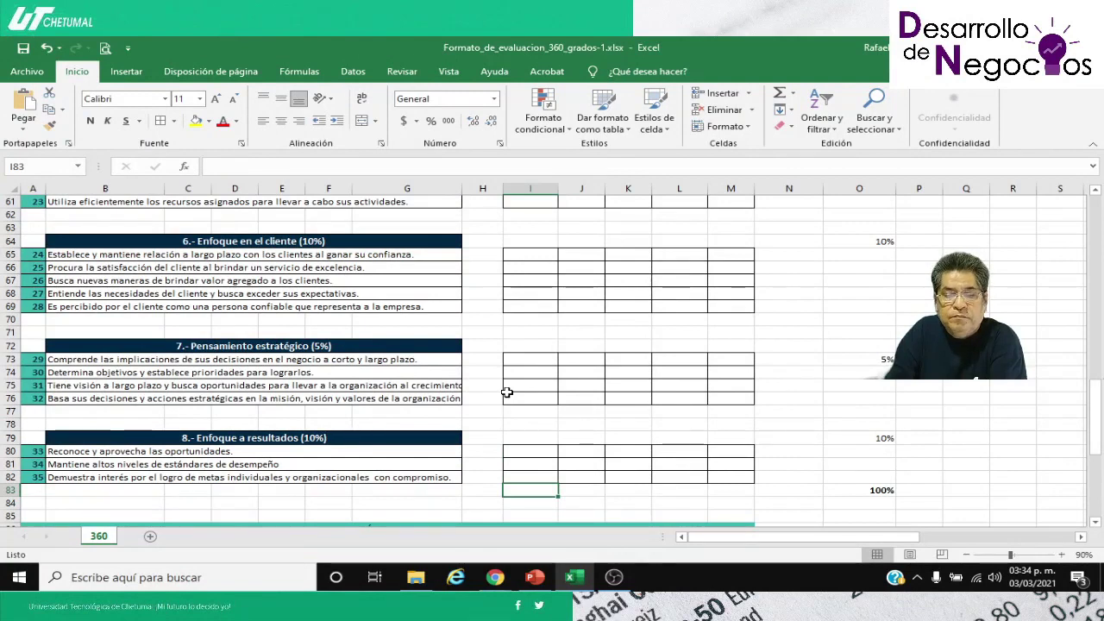
key(Up)
key(Up)
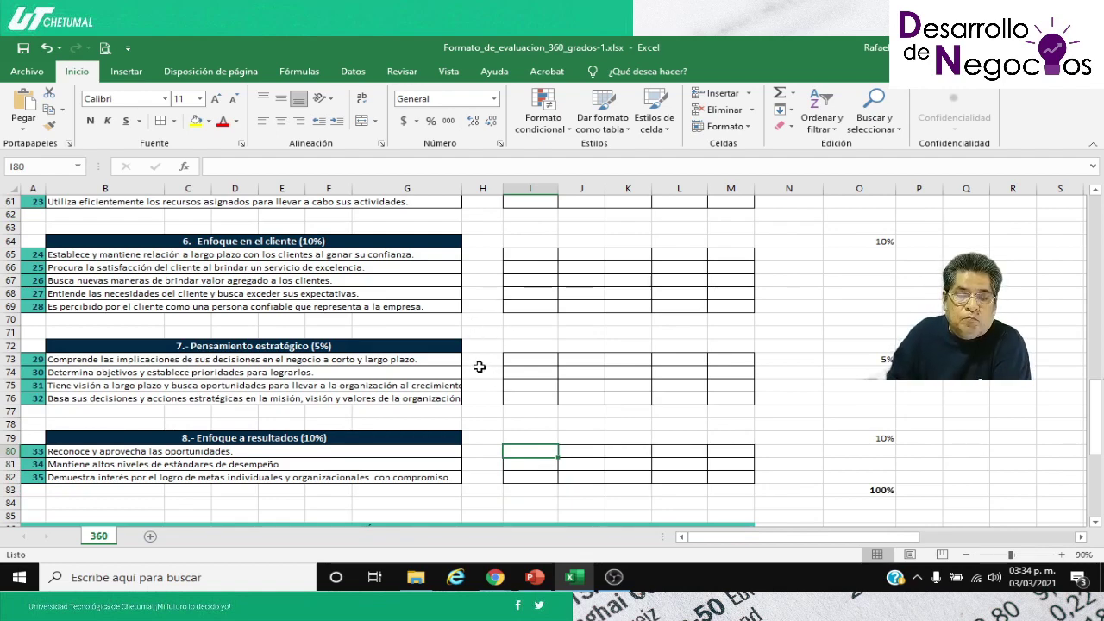
scroll(480, 366, up, 8)
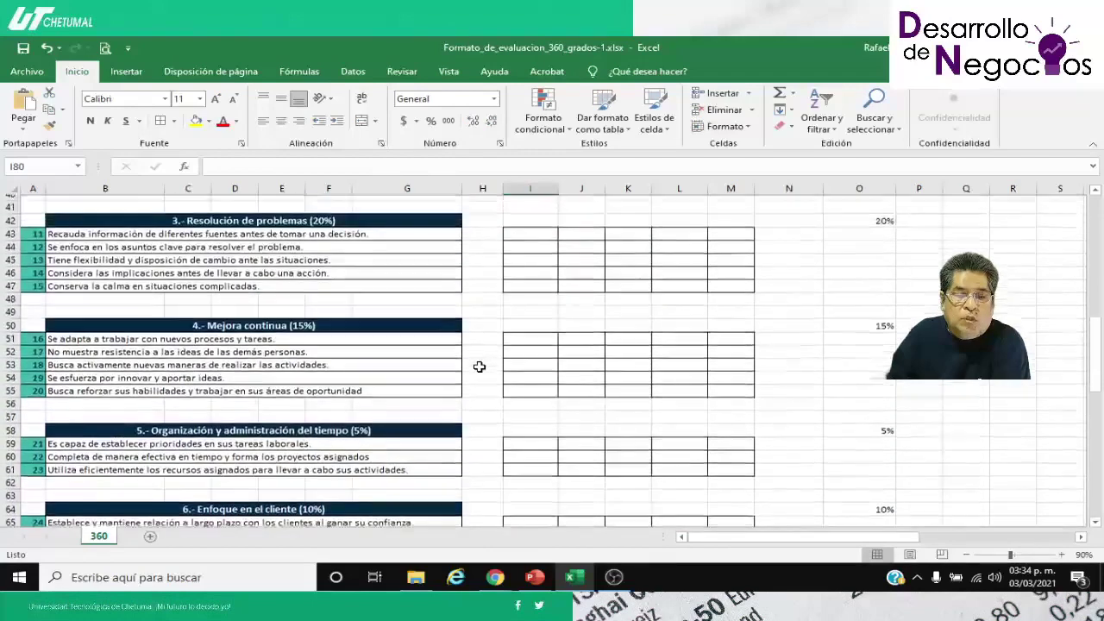
scroll(479, 366, up, 4)
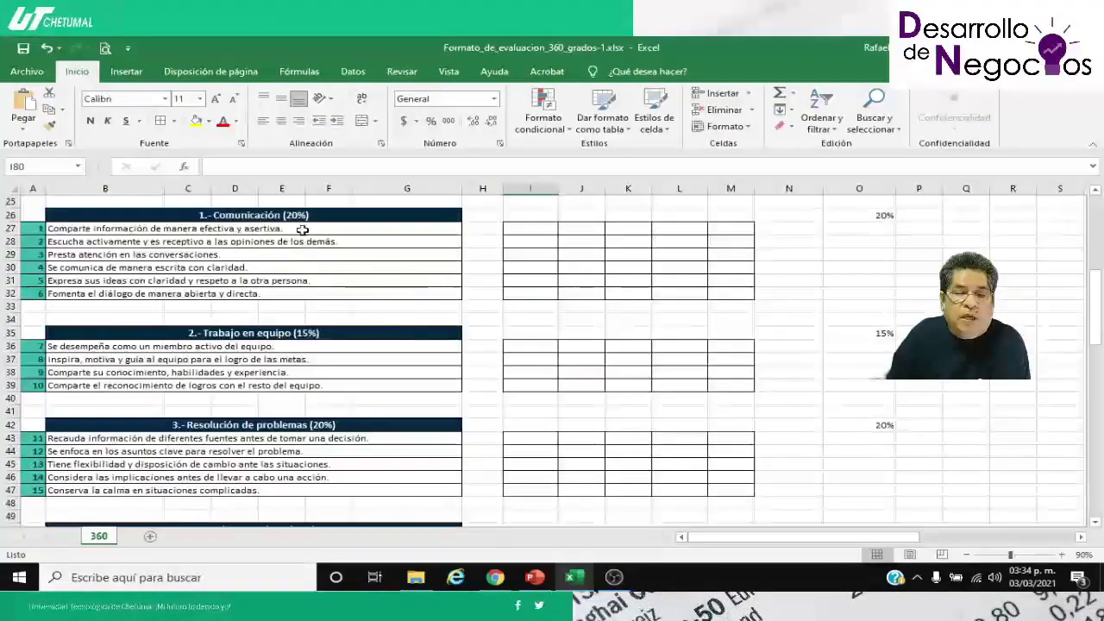
click(306, 213)
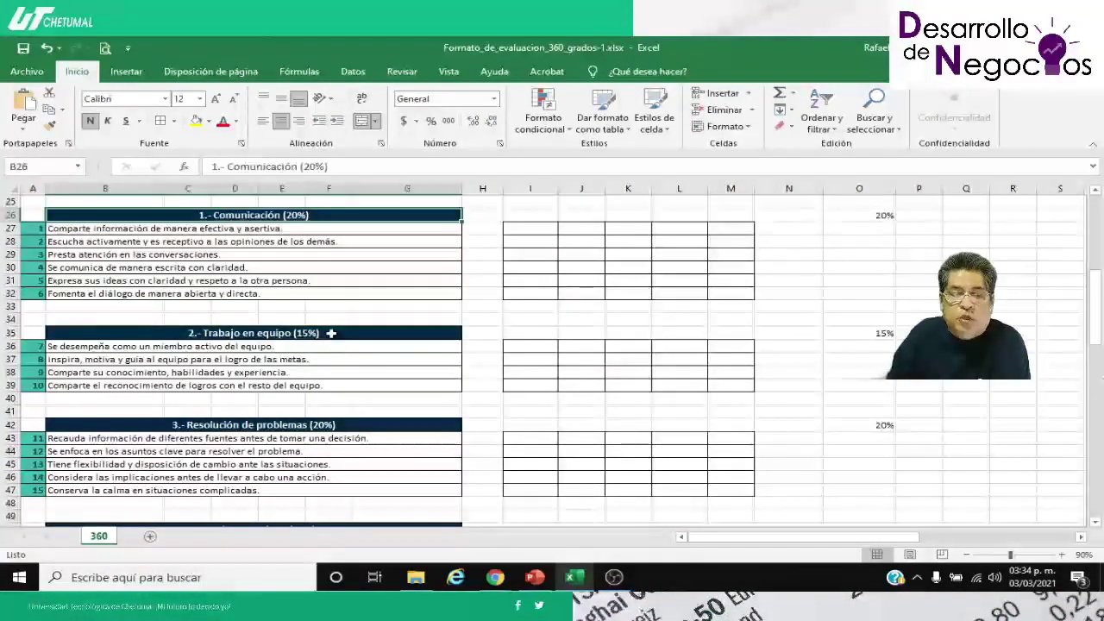
click(338, 336)
scroll(345, 387, down, 4)
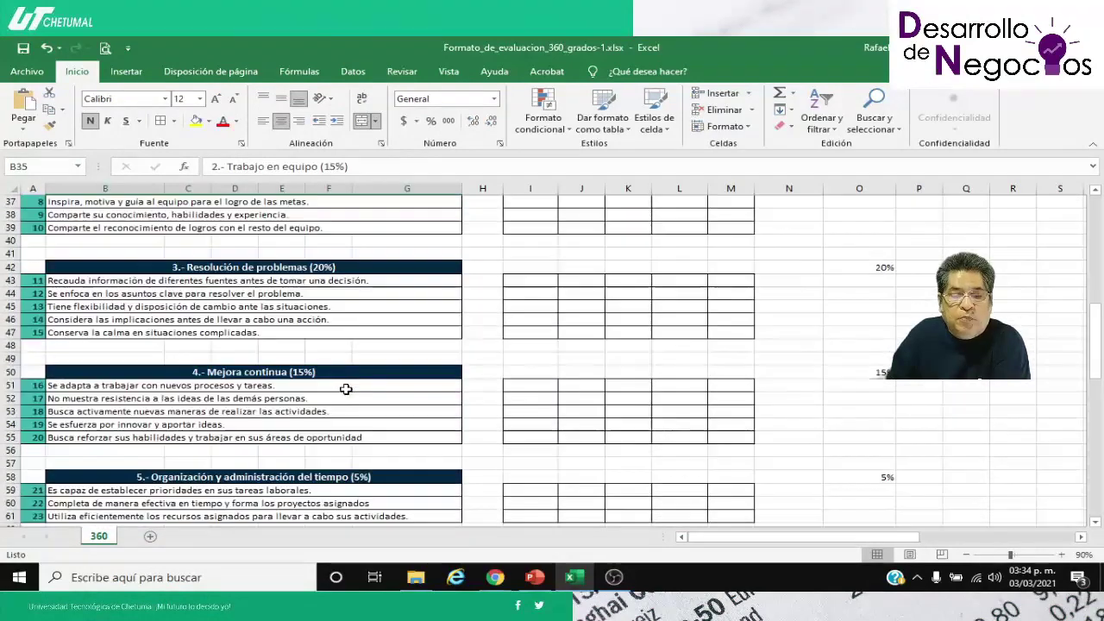
click(236, 267)
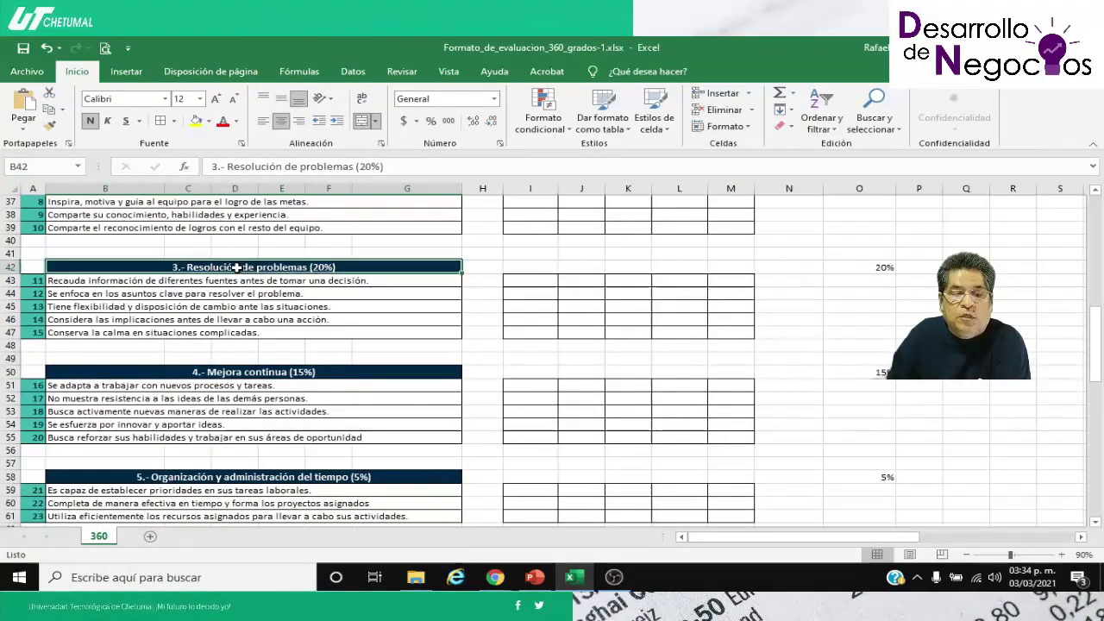
click(198, 373)
scroll(307, 413, down, 2)
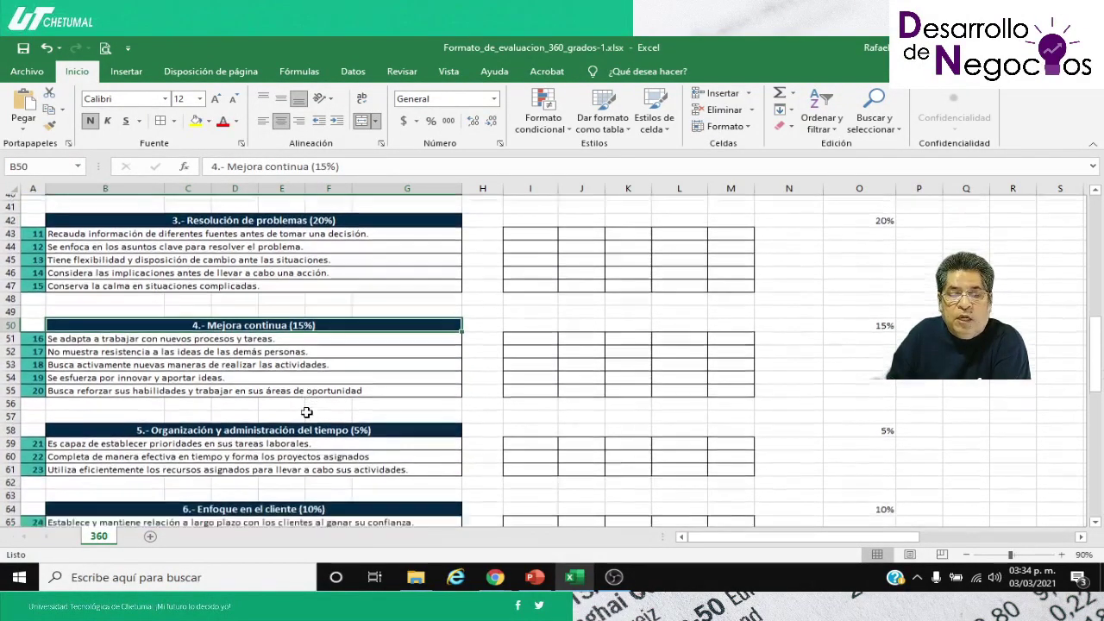
click(253, 399)
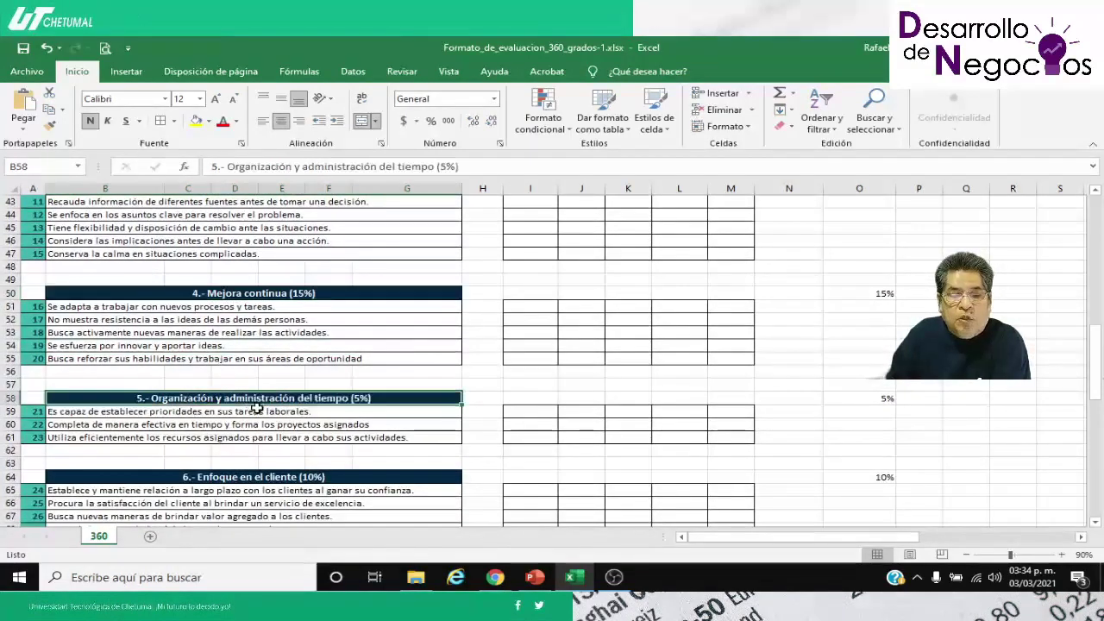
scroll(257, 409, down, 2)
scroll(257, 408, down, 1)
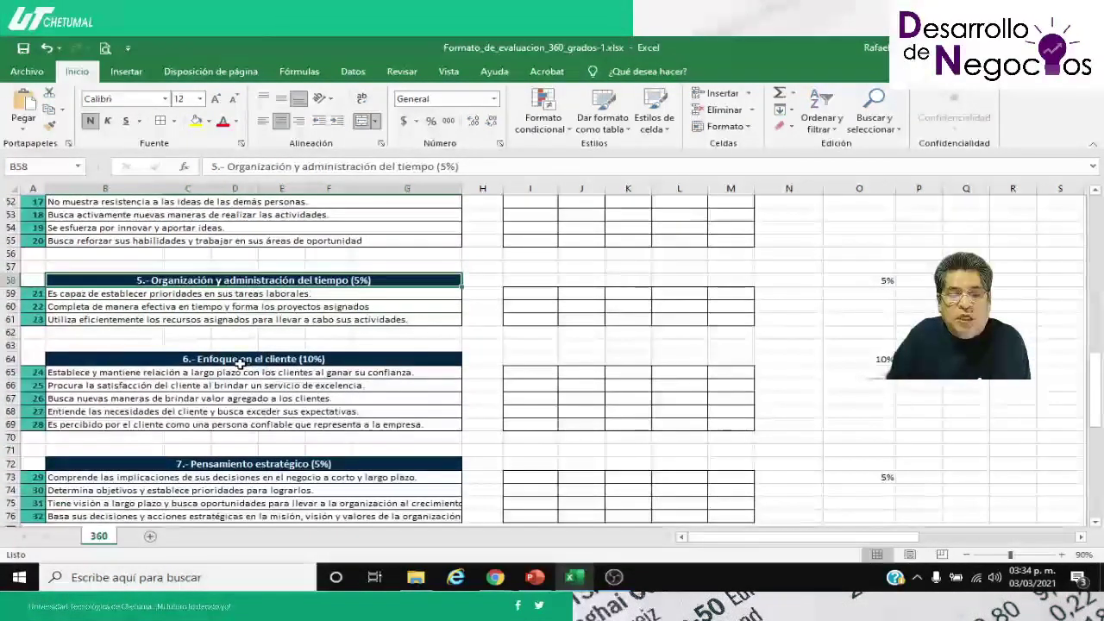
click(234, 362)
scroll(215, 380, down, 2)
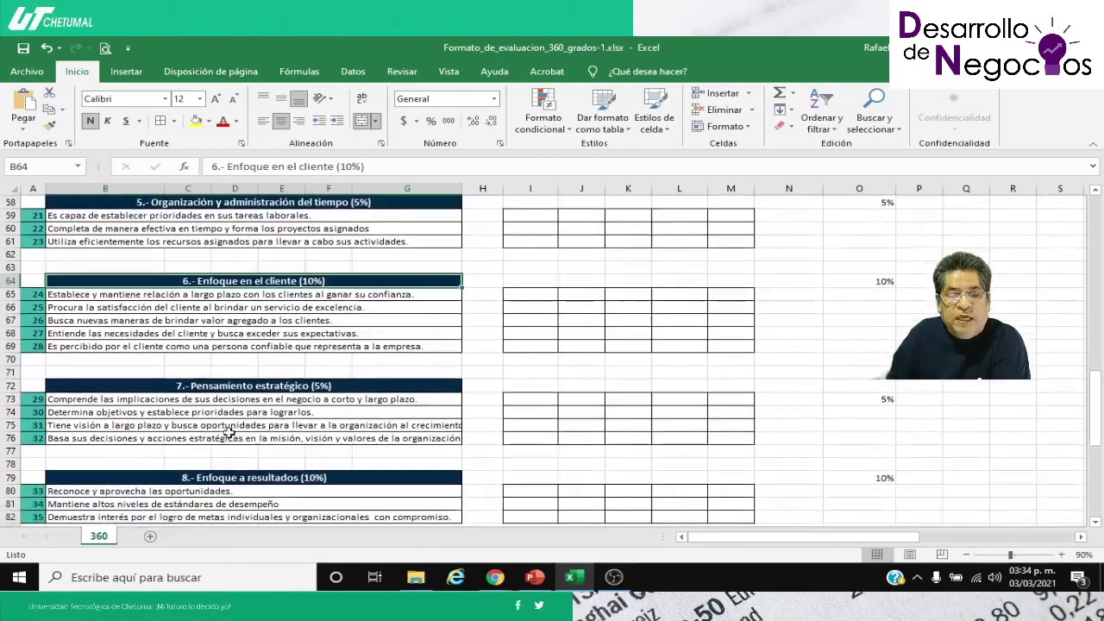
click(200, 387)
scroll(212, 429, down, 2)
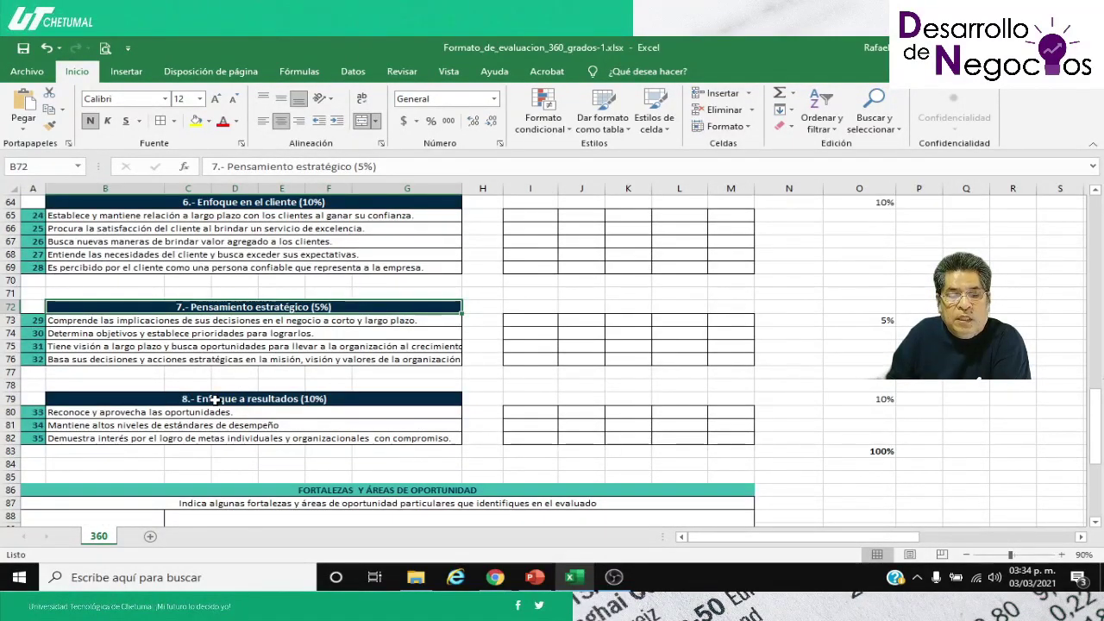
click(215, 399)
scroll(251, 472, down, 3)
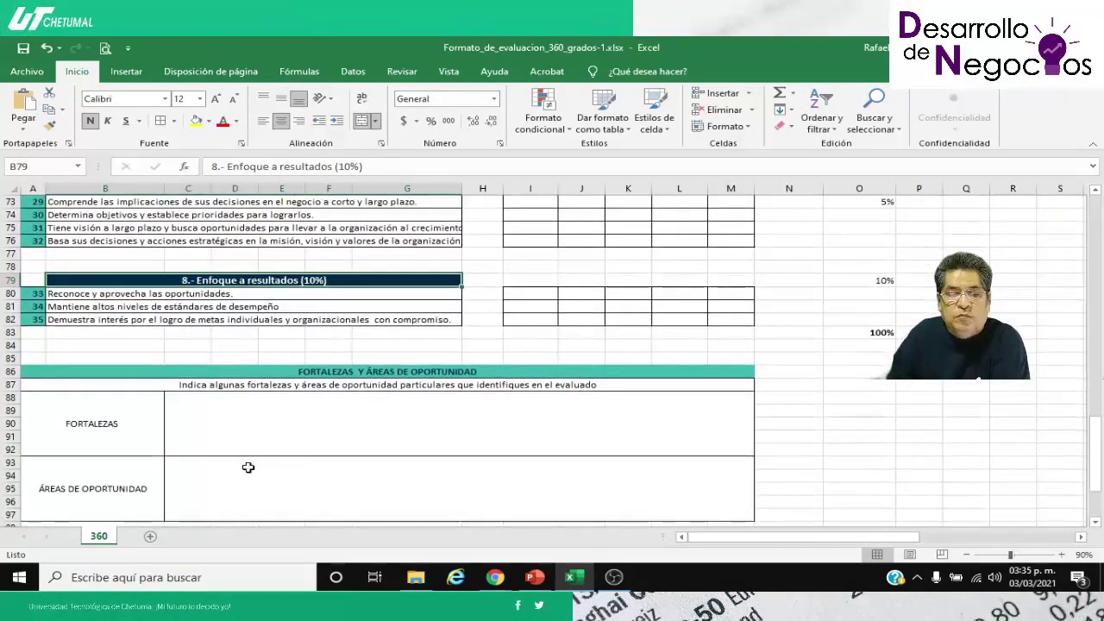
Step: Look over the section weights in column O, from Comunicación down to the total below Enfoque a resultados
scroll(248, 467, up, 11)
click(808, 420)
scroll(808, 420, down, 6)
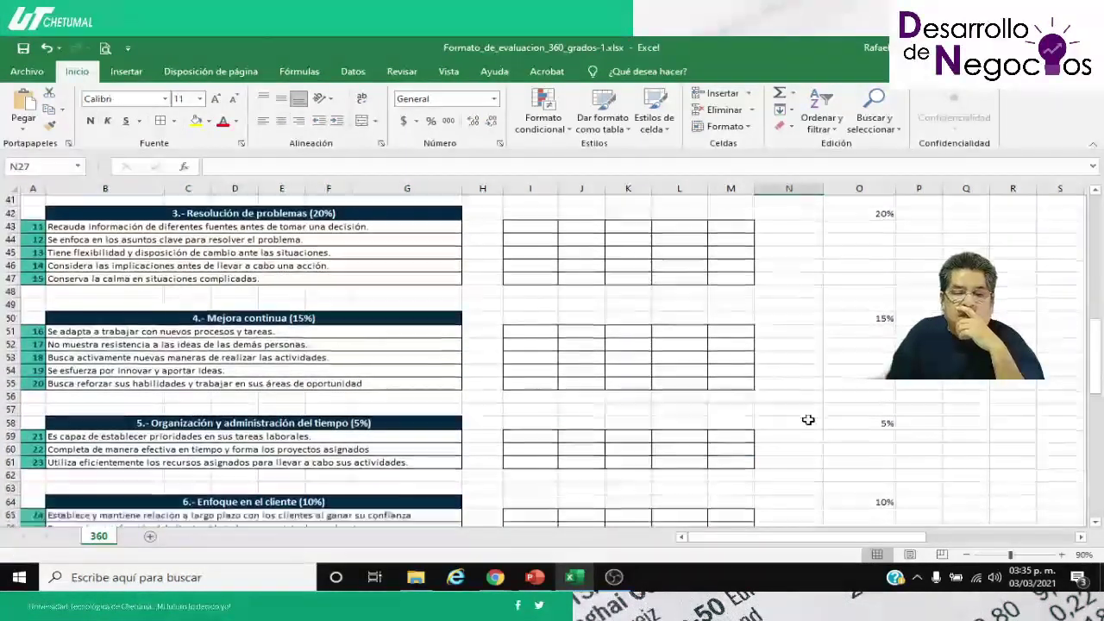
scroll(805, 419, down, 1)
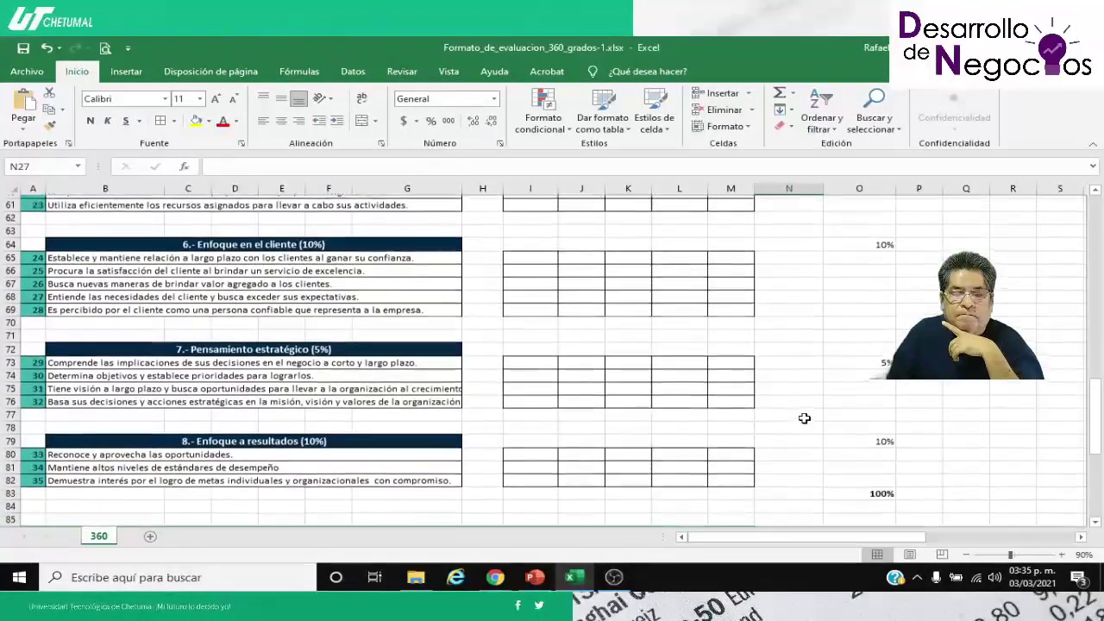
scroll(804, 418, up, 1)
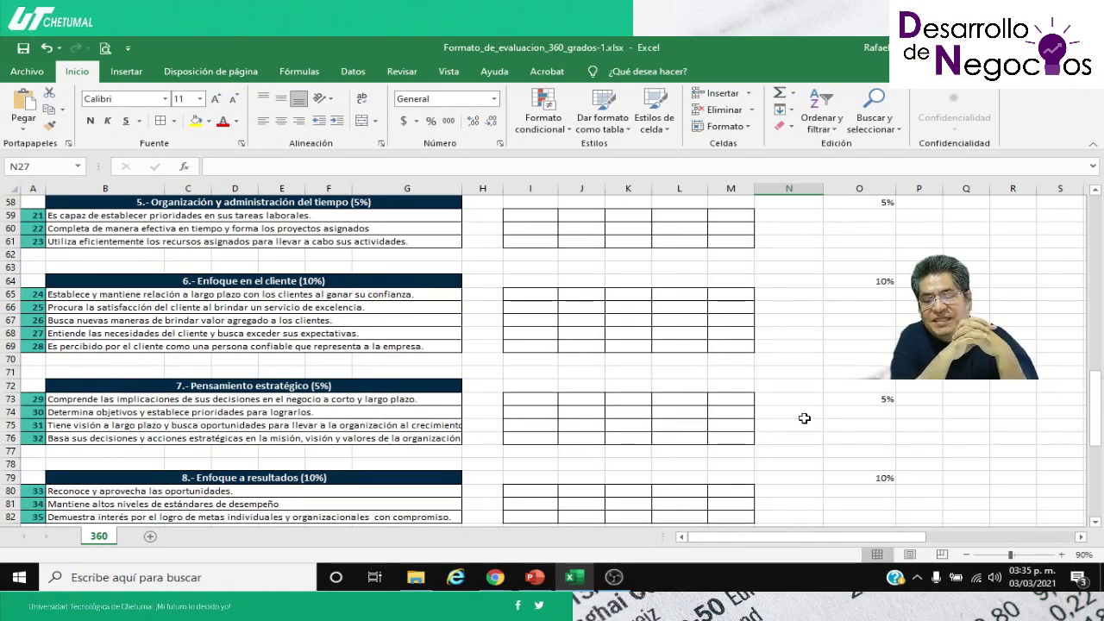
scroll(810, 419, up, 6)
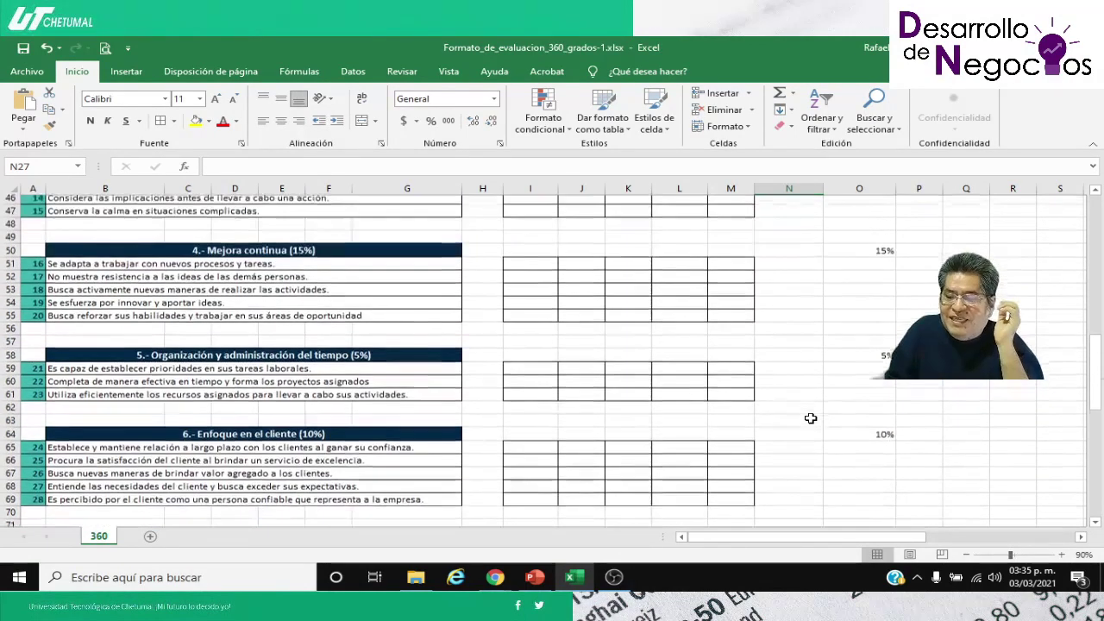
scroll(810, 419, up, 3)
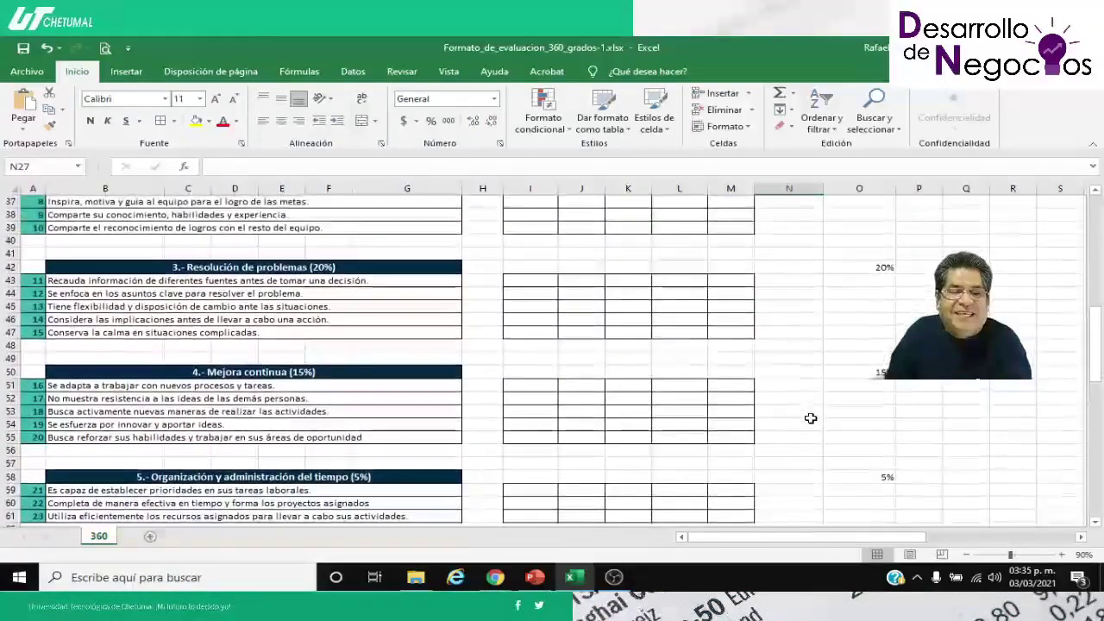
scroll(809, 418, up, 2)
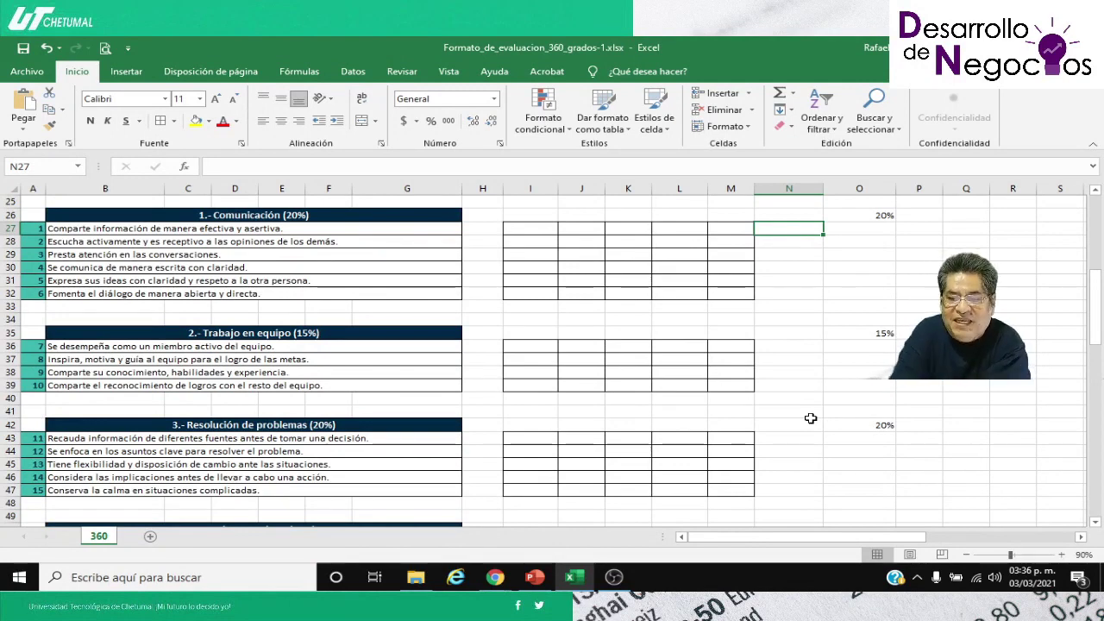
Step: Go through the headings and statements of the Comunicación, Trabajo en equipo and Resolución de problemas sections
key(Up)
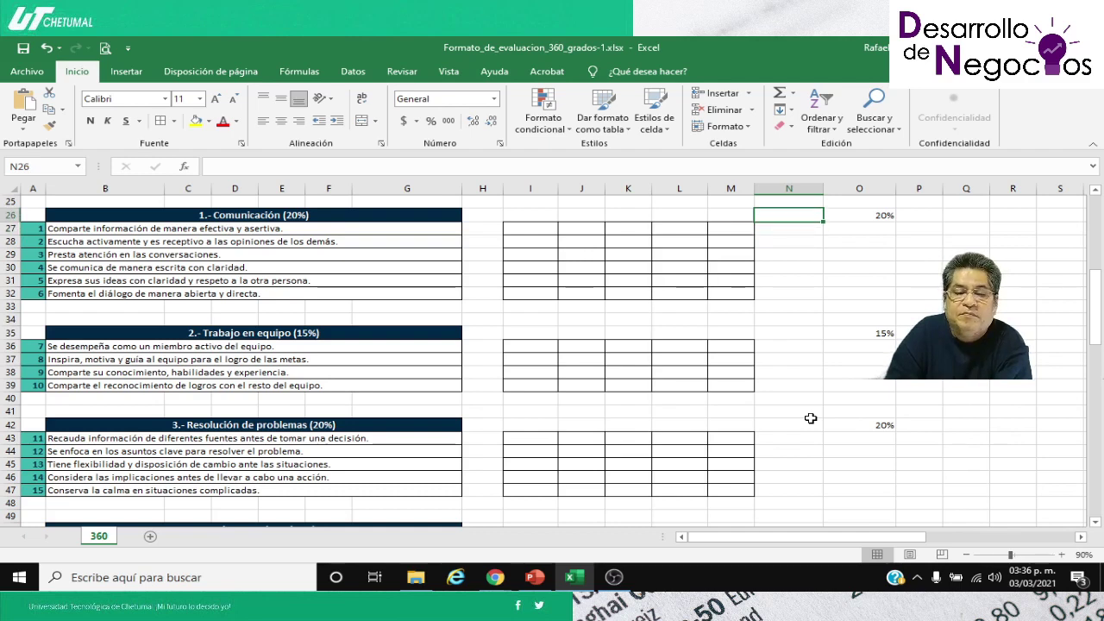
key(Left)
key(Left)
key(Left)
key(Left)
key(Left)
key(Left)
key(Left)
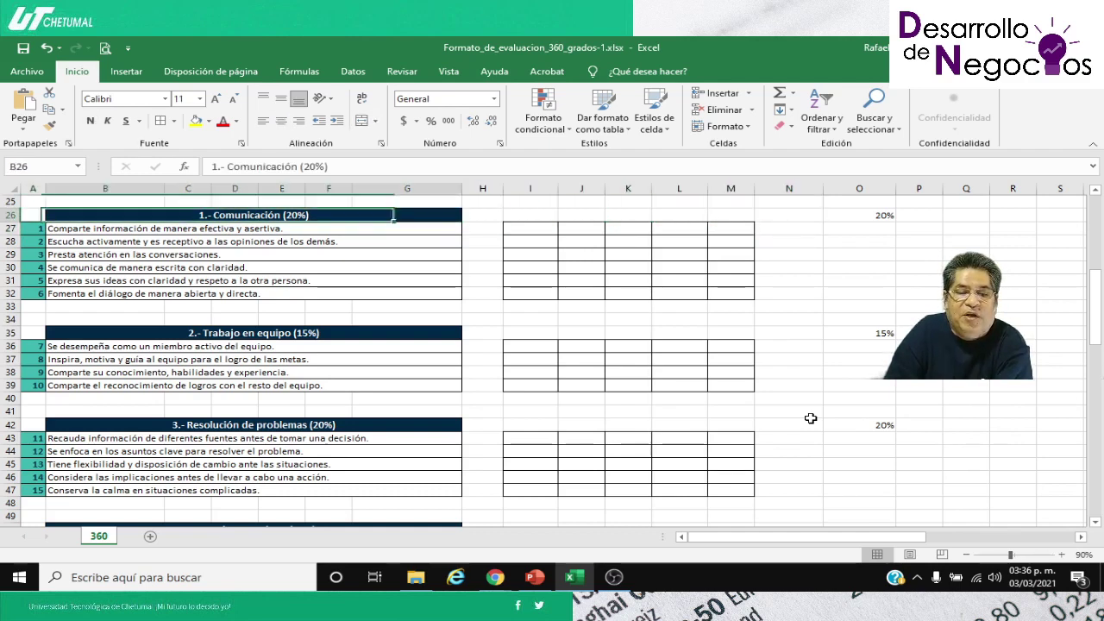
key(Down)
key(Down)
key(Down)
key(Down)
key(Down)
key(Down)
key(Down)
key(Down)
key(Down)
key(Down)
key(Down)
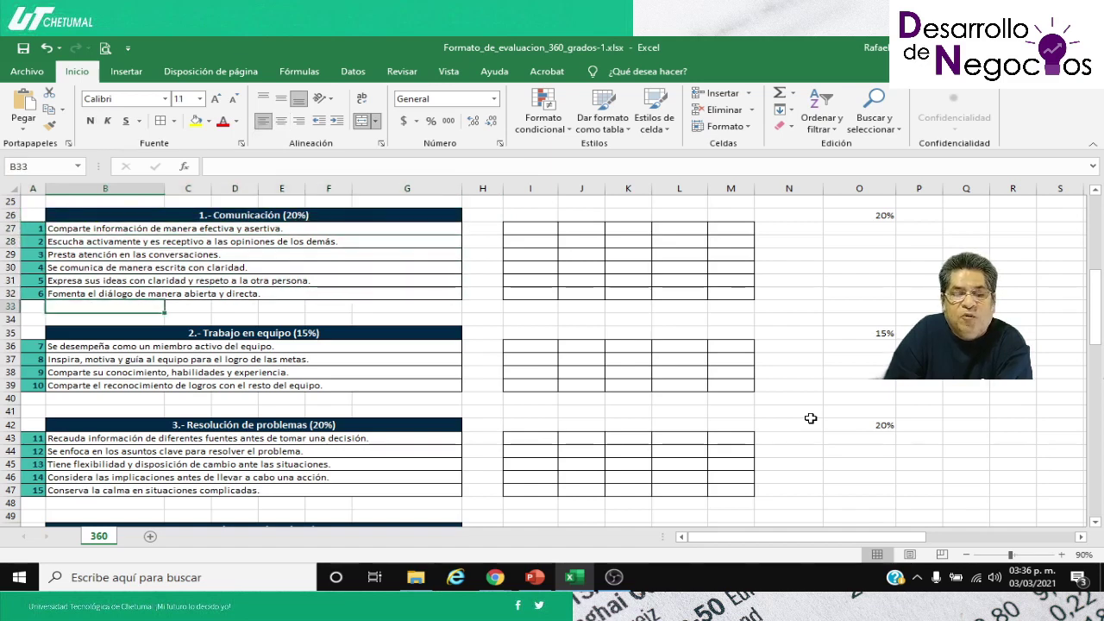
key(Down)
key(Down)
key(Down)
key(Down)
key(Down)
key(Down)
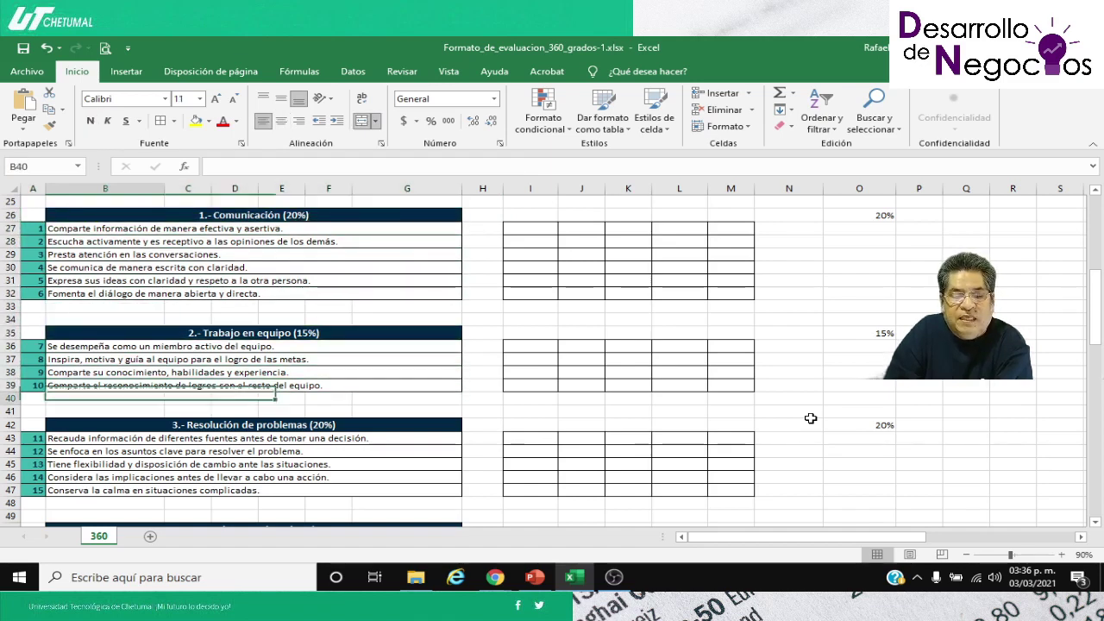
key(Down)
key(Down)
key(Down)
key(Down)
key(Down)
key(Down)
key(Down)
key(Down)
key(Down)
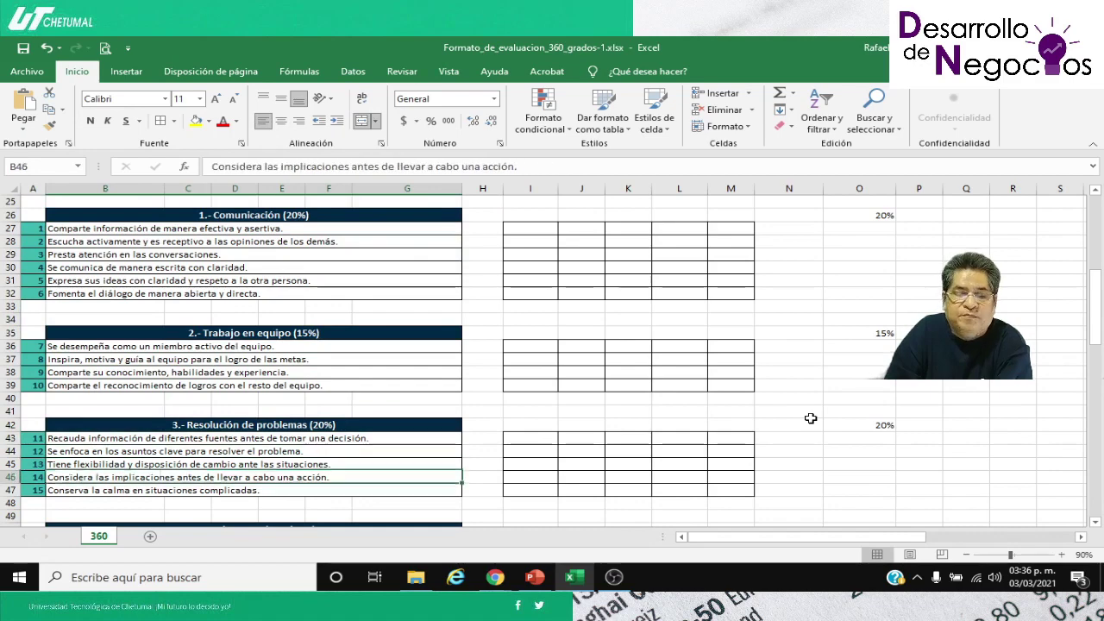
Step: Go through the headings and statements of the Mejora continua and Organización y administración del tiempo sections
key(Down)
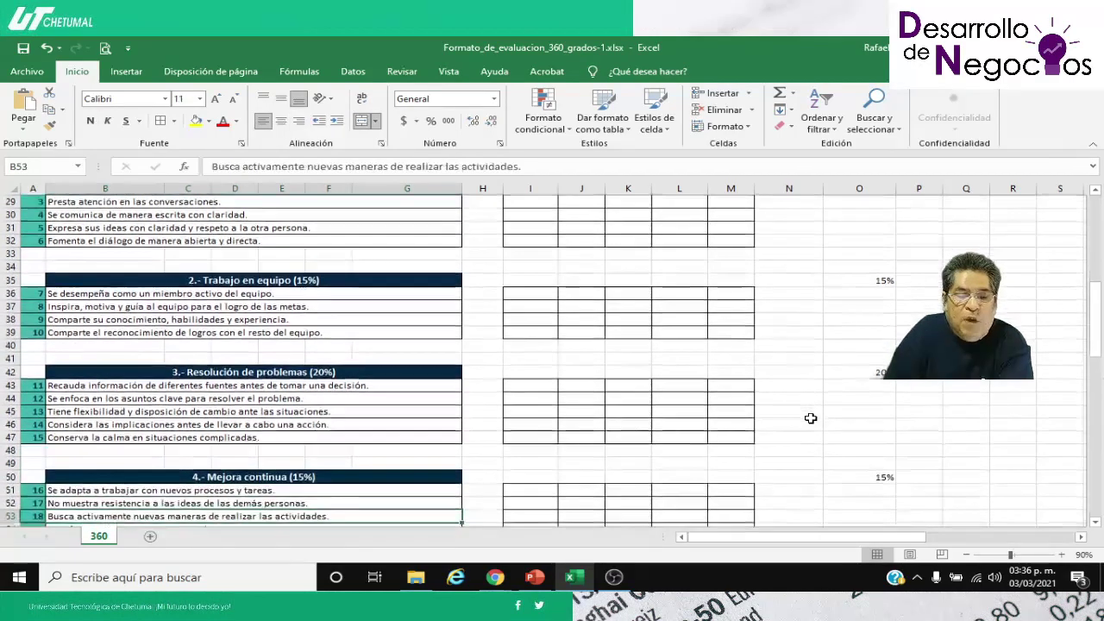
key(Down)
key(Up)
key(Up)
key(Up)
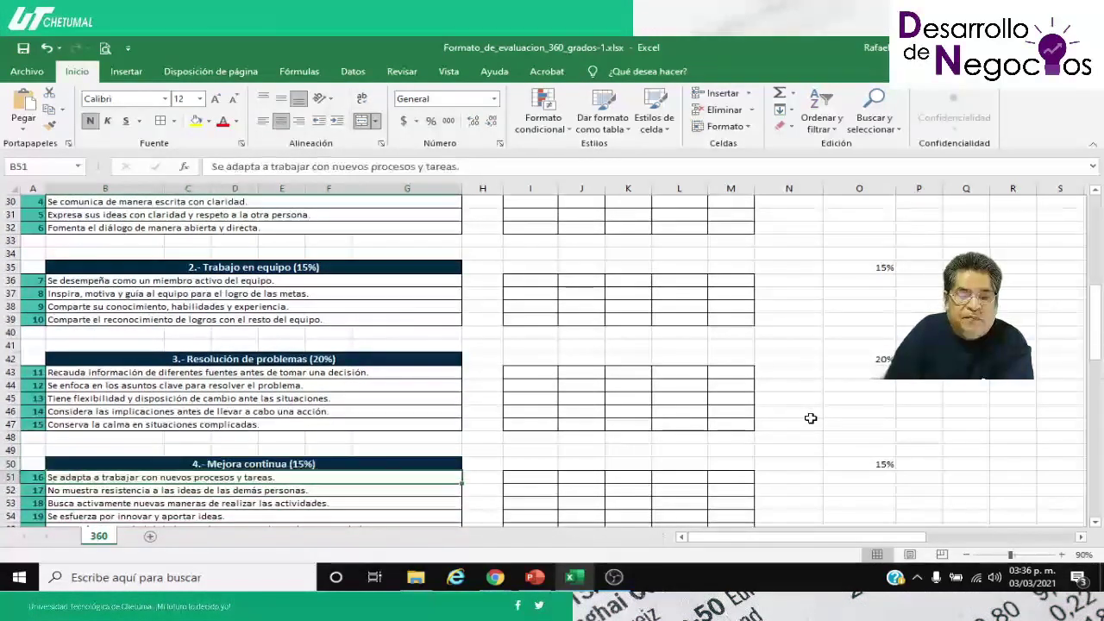
key(Down)
key(Down)
key(Down)
key(Down)
key(Down)
key(Down)
key(Down)
key(Down)
key(Down)
key(Down)
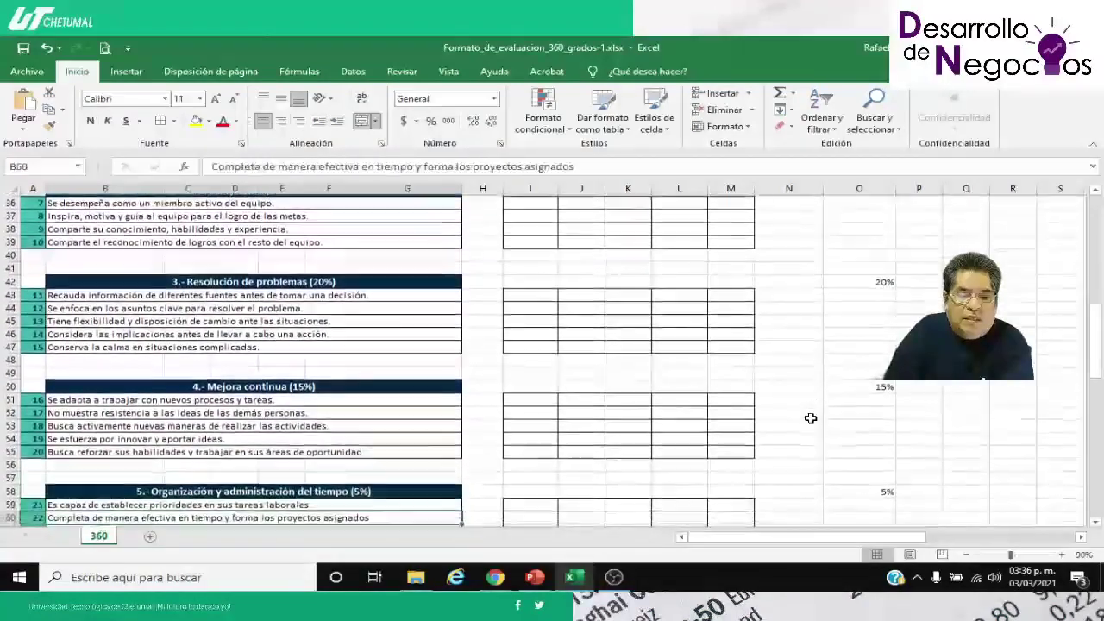
key(Up)
key(Up)
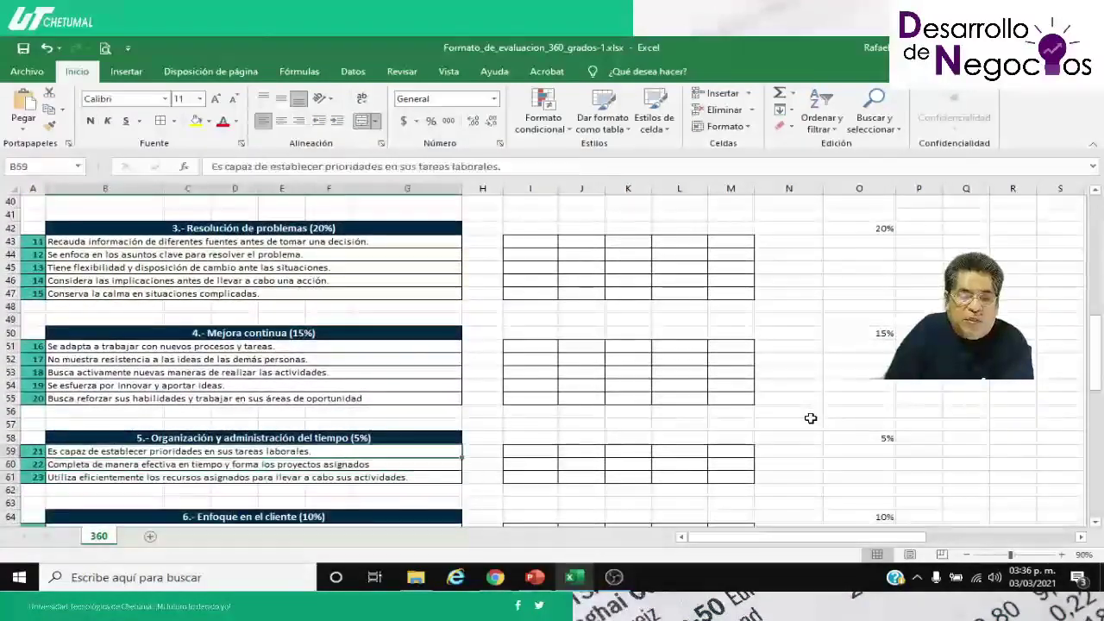
Step: Examine the Enfoque en el cliente section and its statements, down to the Pensamiento estratégico heading
key(Down)
key(Down)
key(Down)
key(Down)
key(Down)
key(Down)
key(Down)
key(Down)
key(Down)
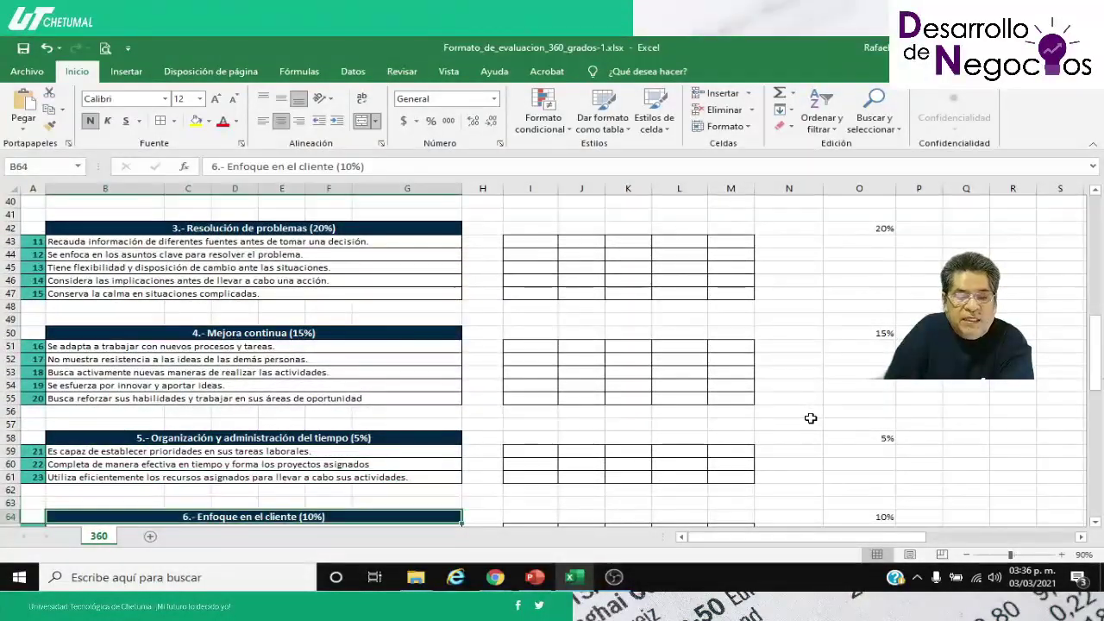
key(Down)
key(Down)
key(Down)
key(Down)
key(Down)
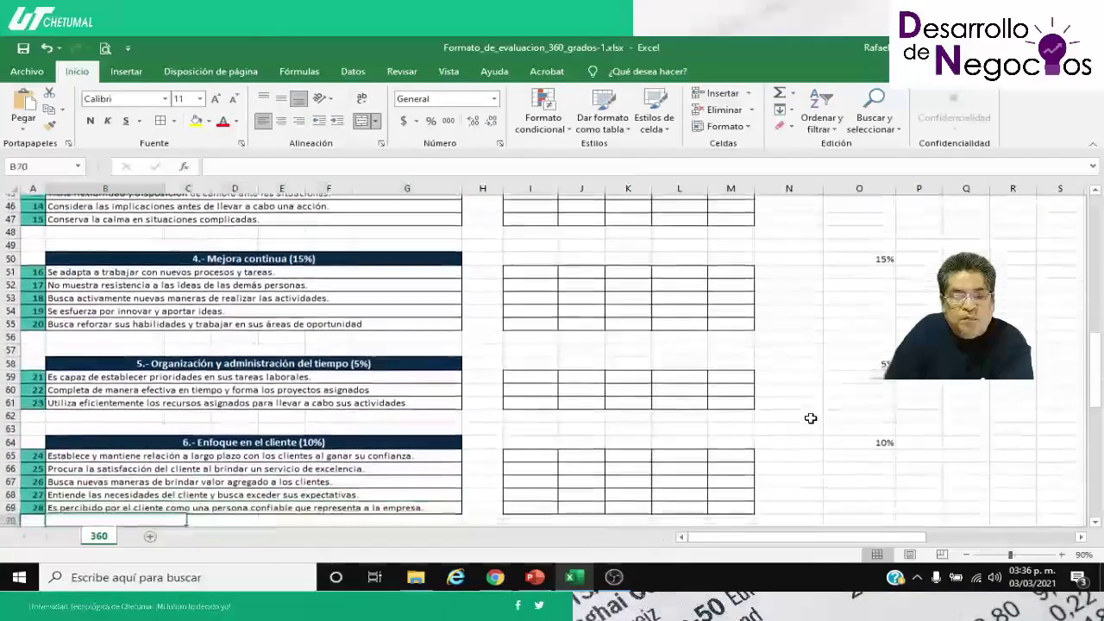
key(Up)
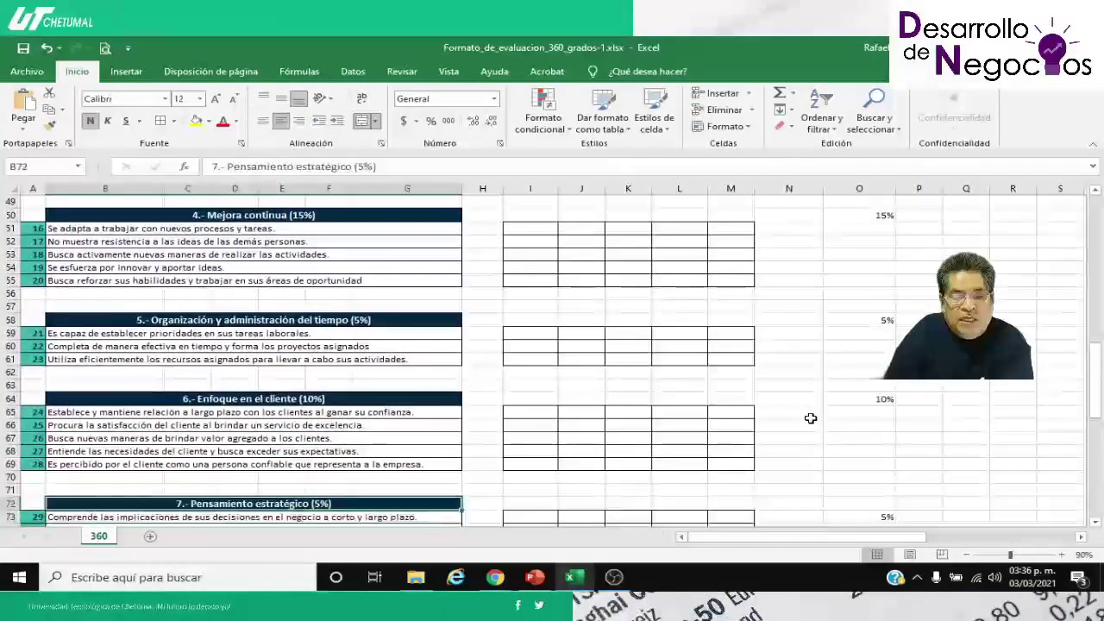
Step: Examine the Pensamiento estratégico and Enfoque a resultados sections, finishing on the Enfoque a resultados heading in B79
key(Down)
key(Down)
key(Down)
key(Down)
key(Down)
key(Down)
key(Down)
key(Down)
key(Down)
key(Down)
key(Down)
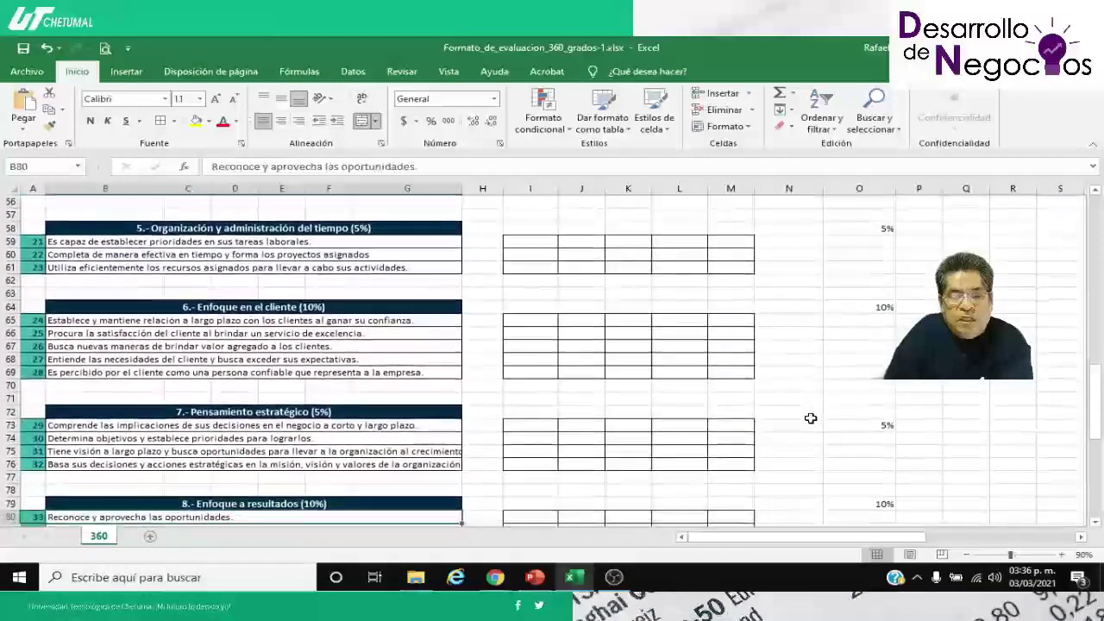
key(Up)
key(Up)
key(Up)
key(Up)
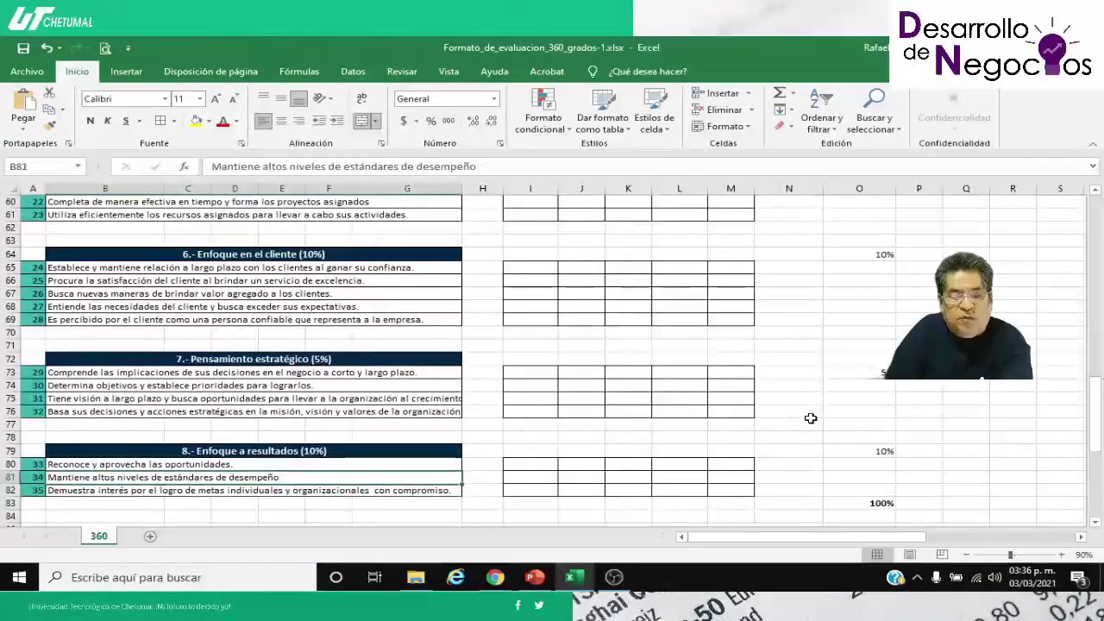
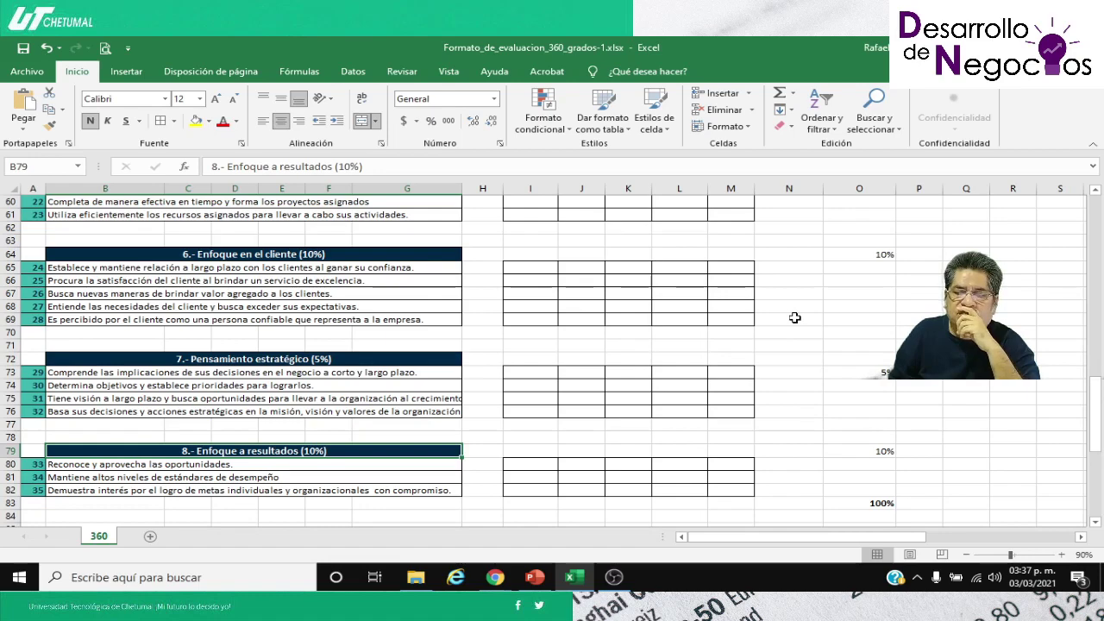
scroll(794, 317, up, 12)
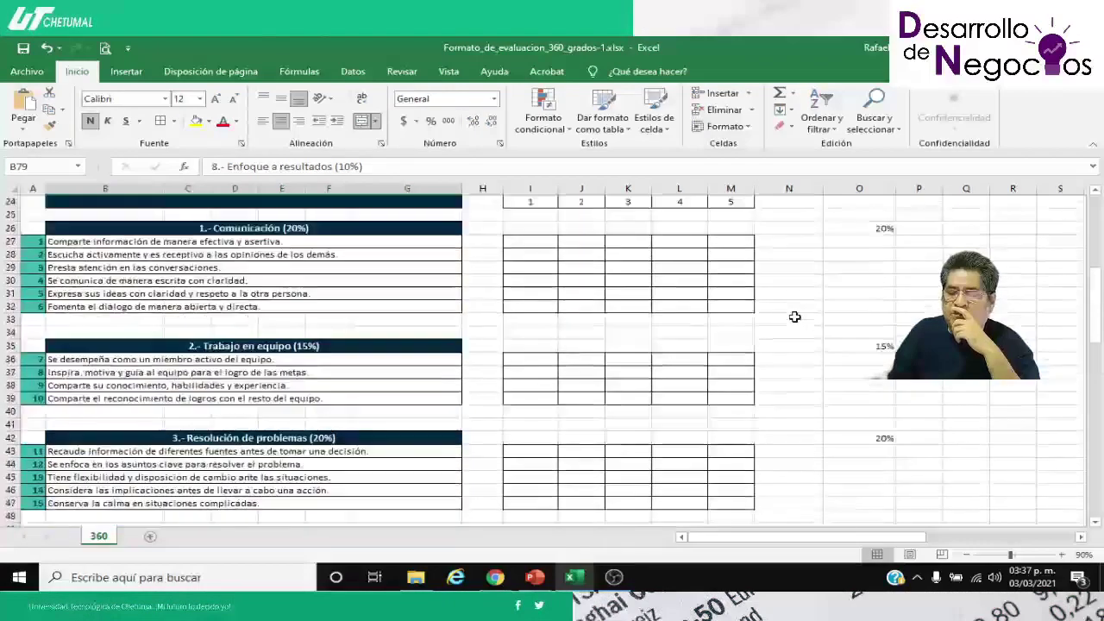
scroll(794, 317, up, 2)
click(766, 319)
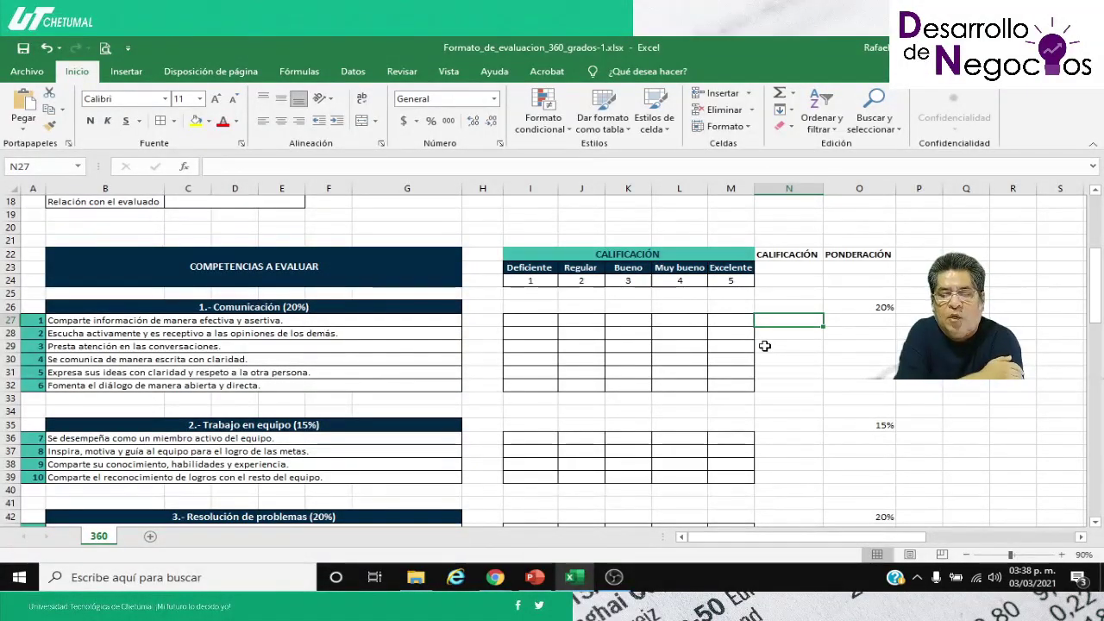
scroll(764, 346, down, 16)
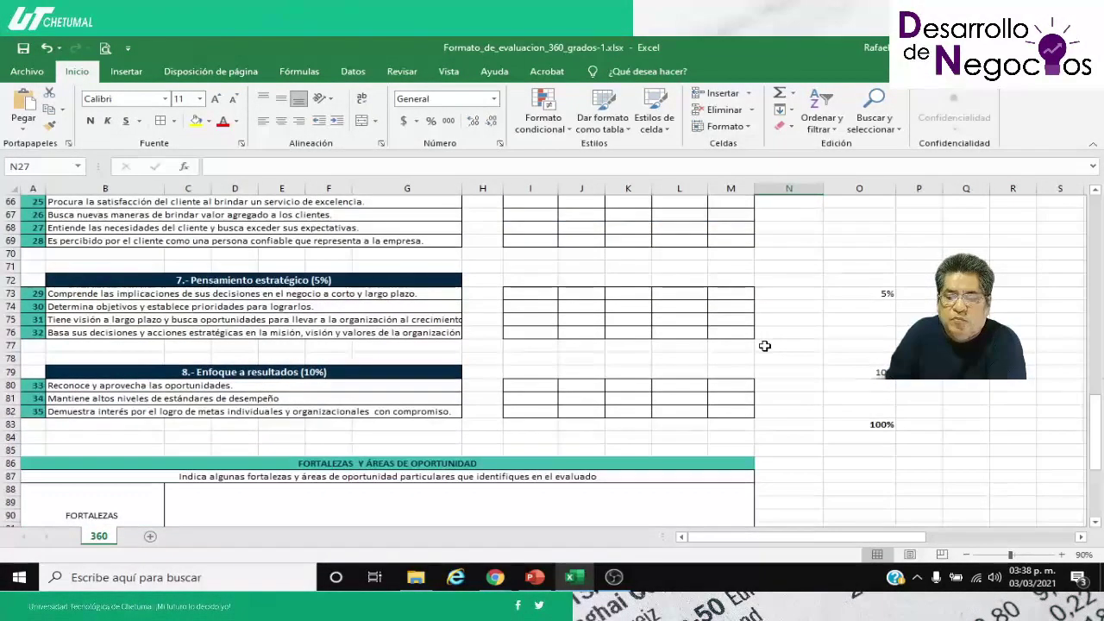
scroll(764, 346, up, 18)
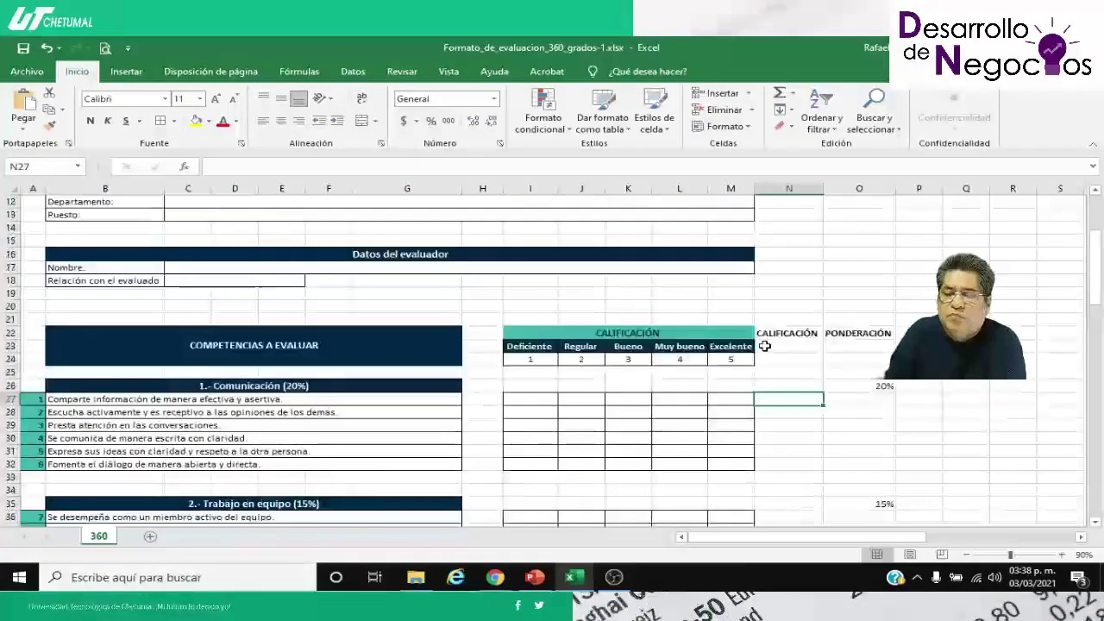
scroll(764, 345, down, 3)
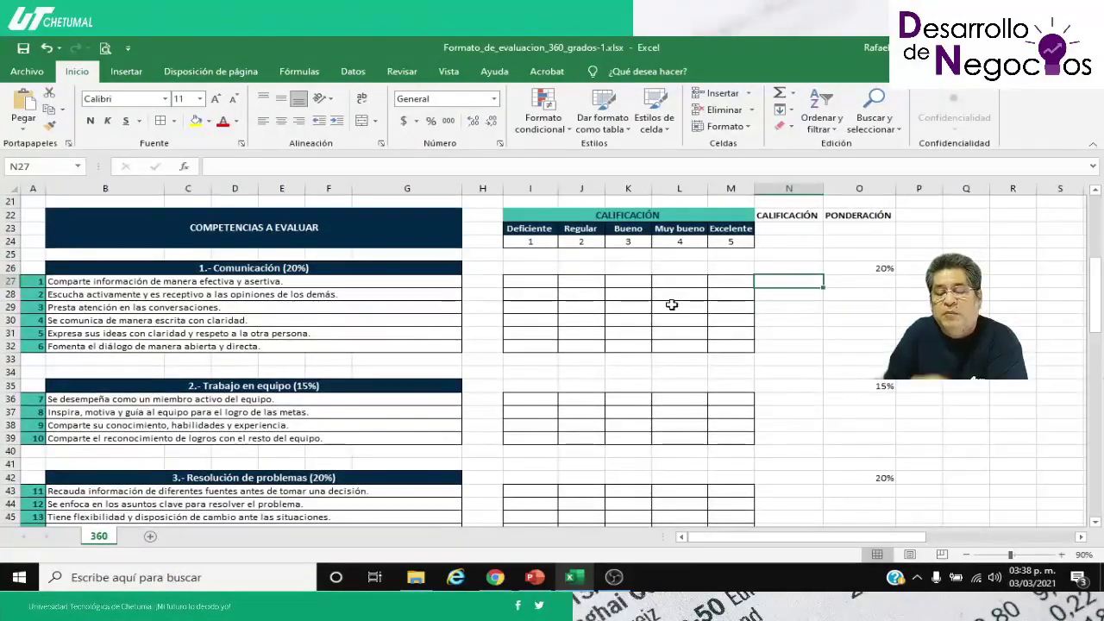
Step: Rate the first two Comunicación statements: enter 4 under Muy bueno in L27 and 3 under Bueno in K28
click(622, 285)
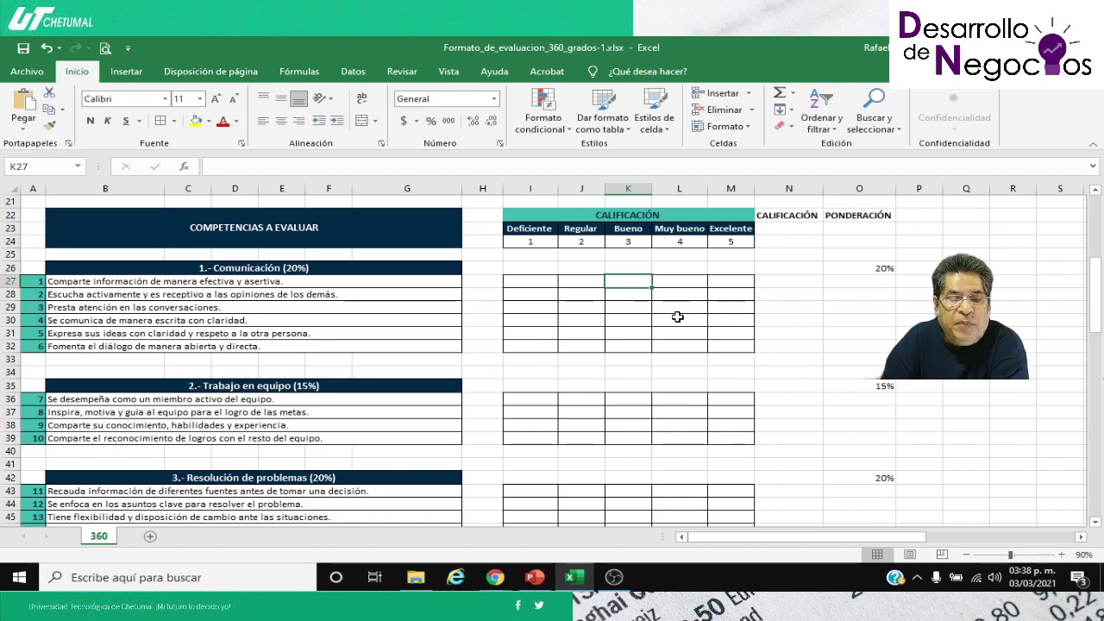
key(Right)
text(4)
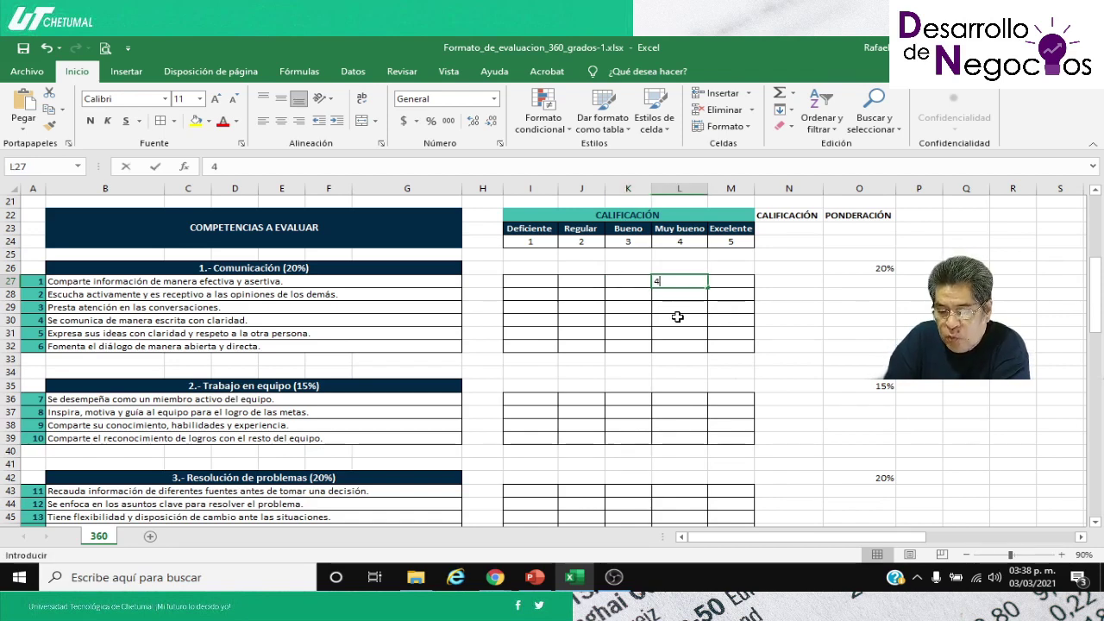
key(Return)
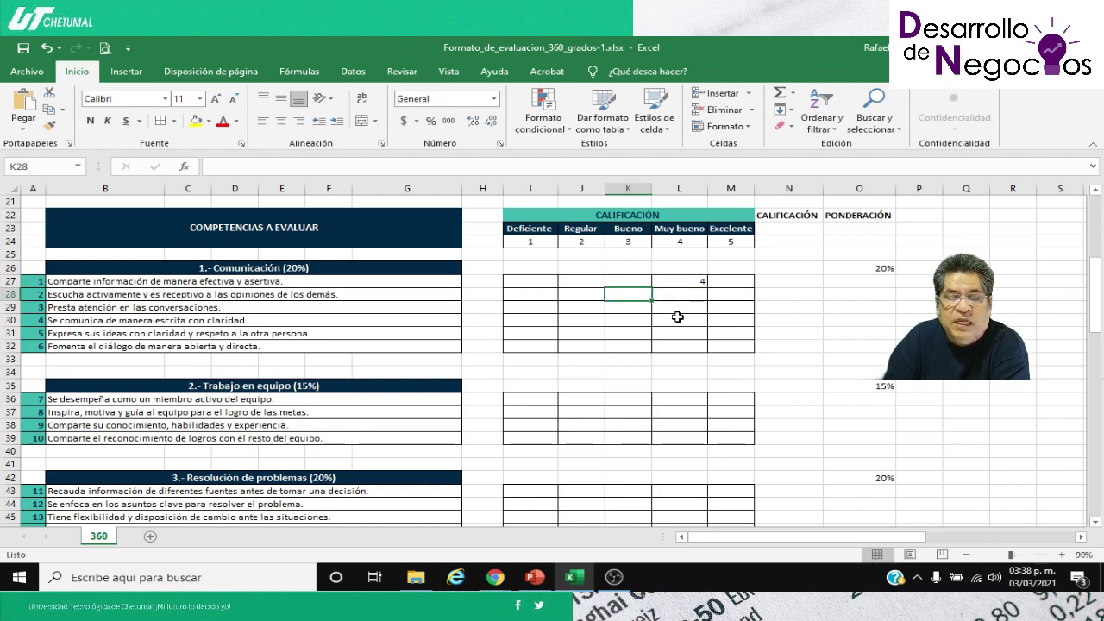
text(3)
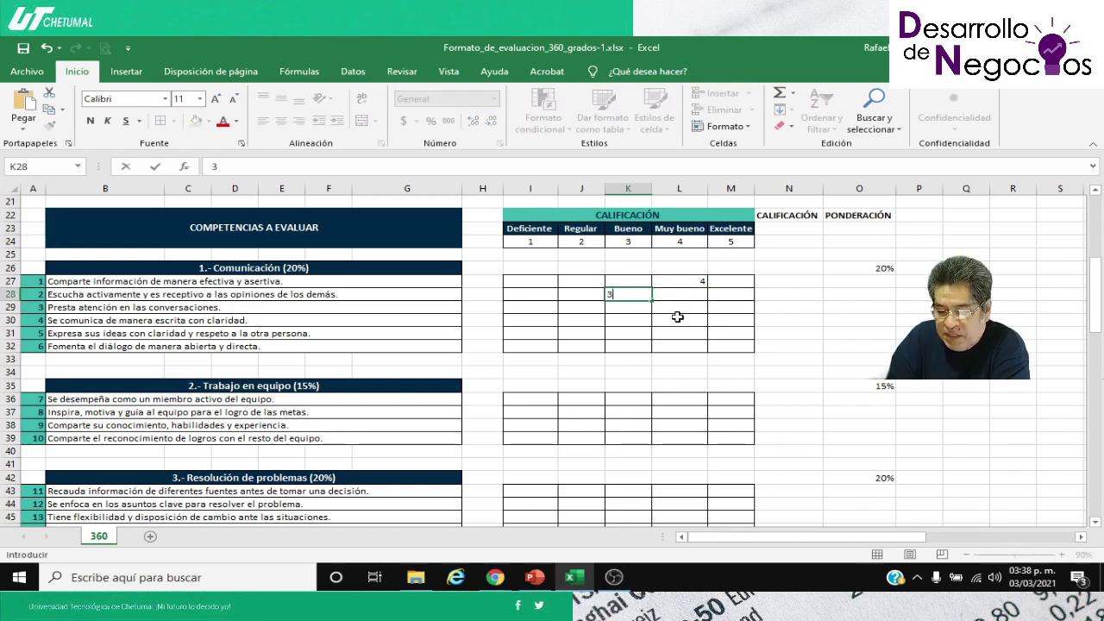
key(Return)
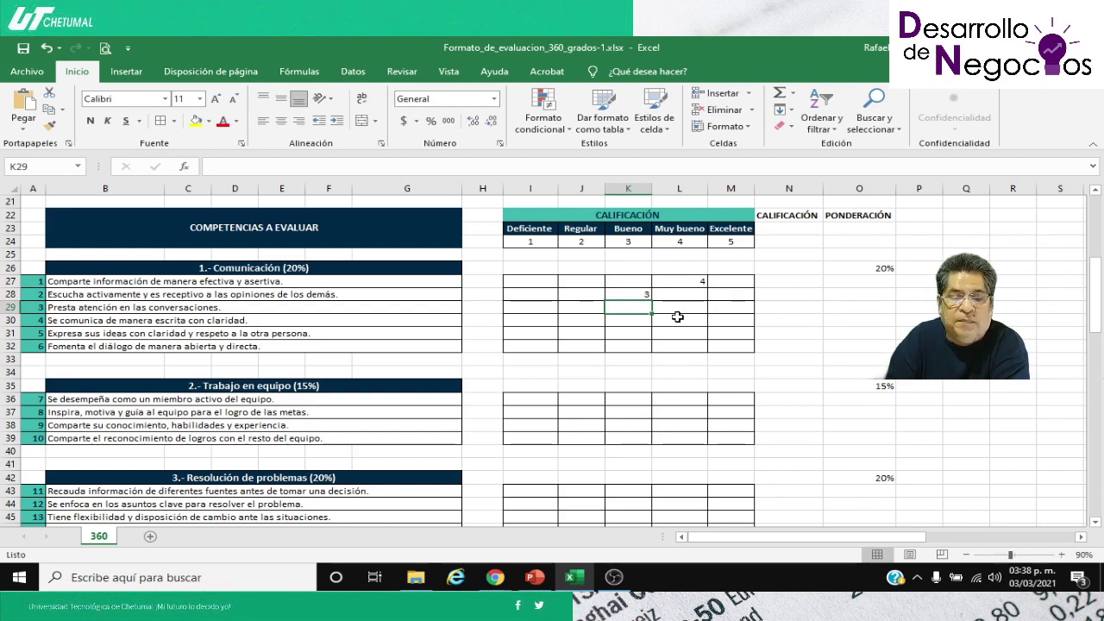
Step: Rate Comunicación statements 3 and 4: enter 4 under Muy bueno in L29 and 2 under Regular in J30
click(678, 311)
text(4)
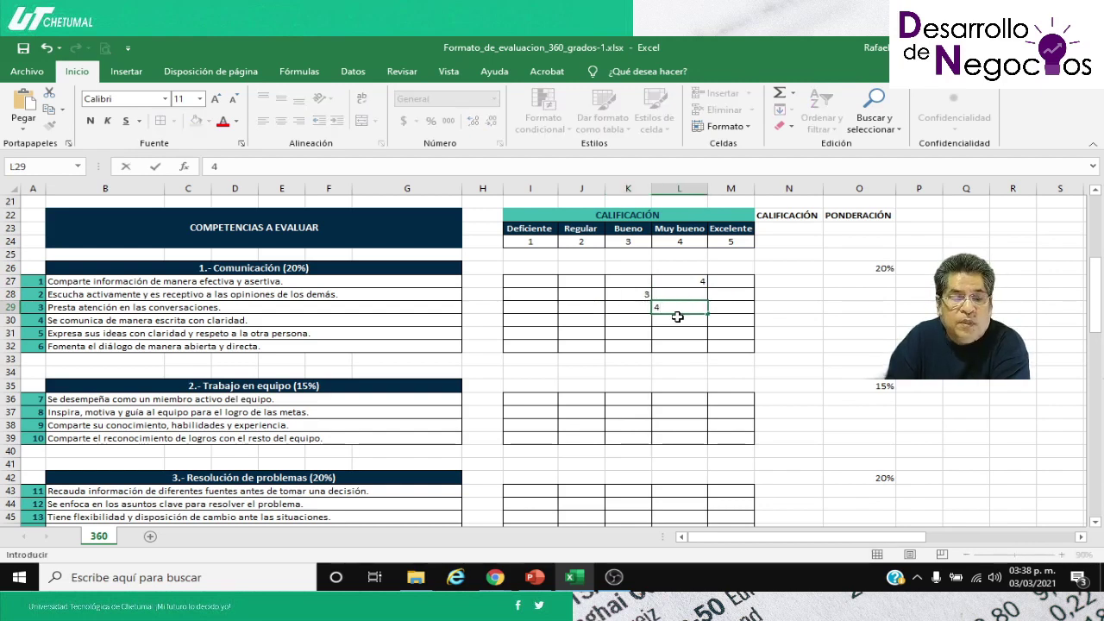
key(Return)
key(Return)
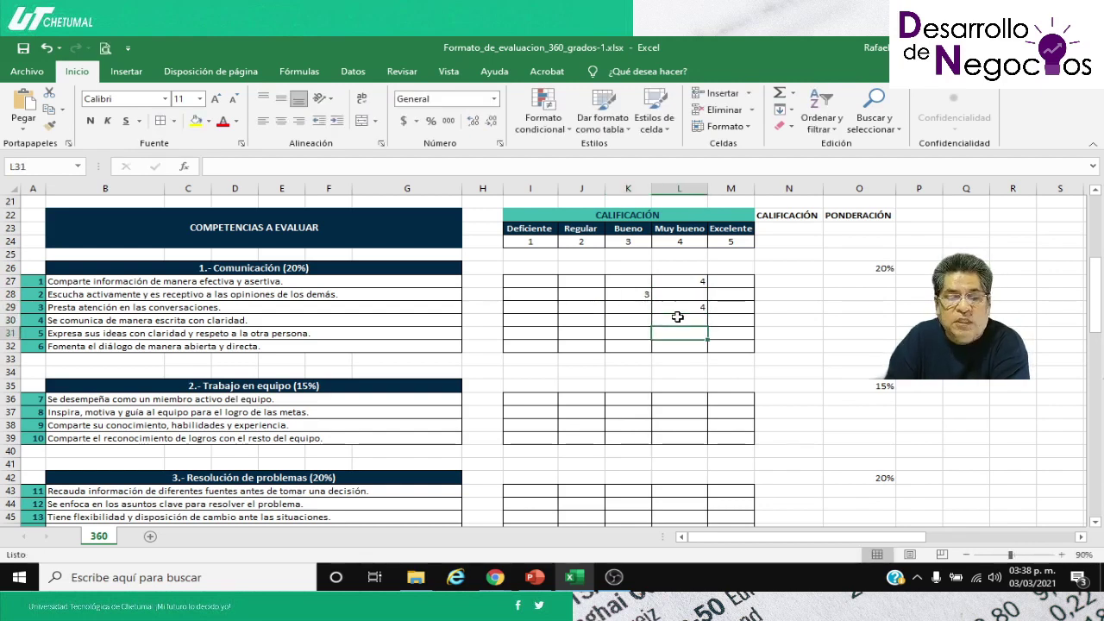
click(677, 317)
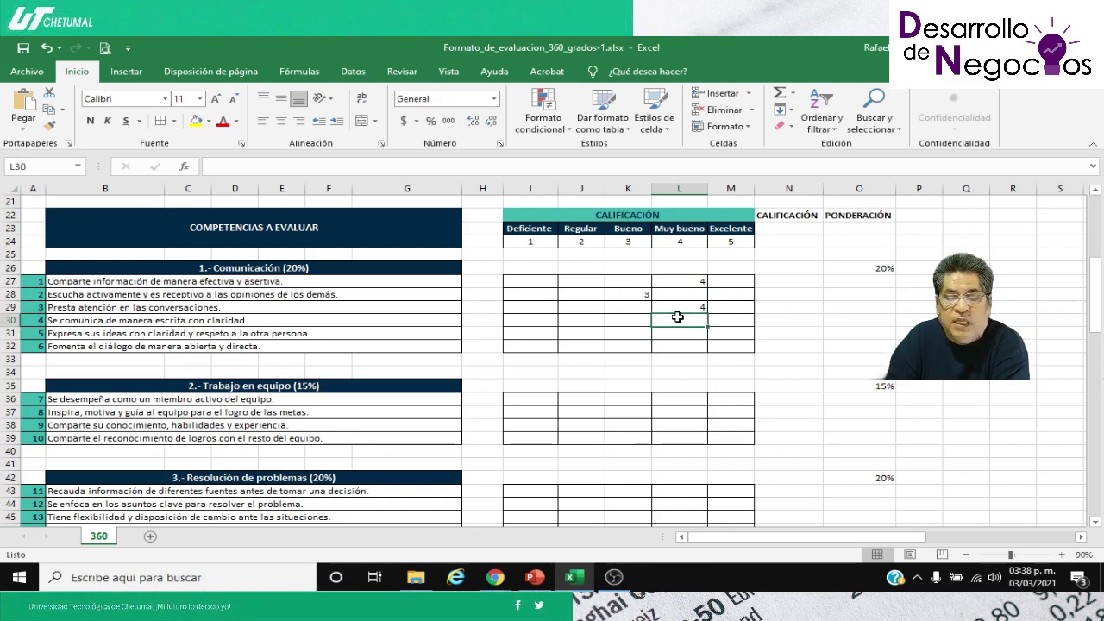
key(Left)
key(Left)
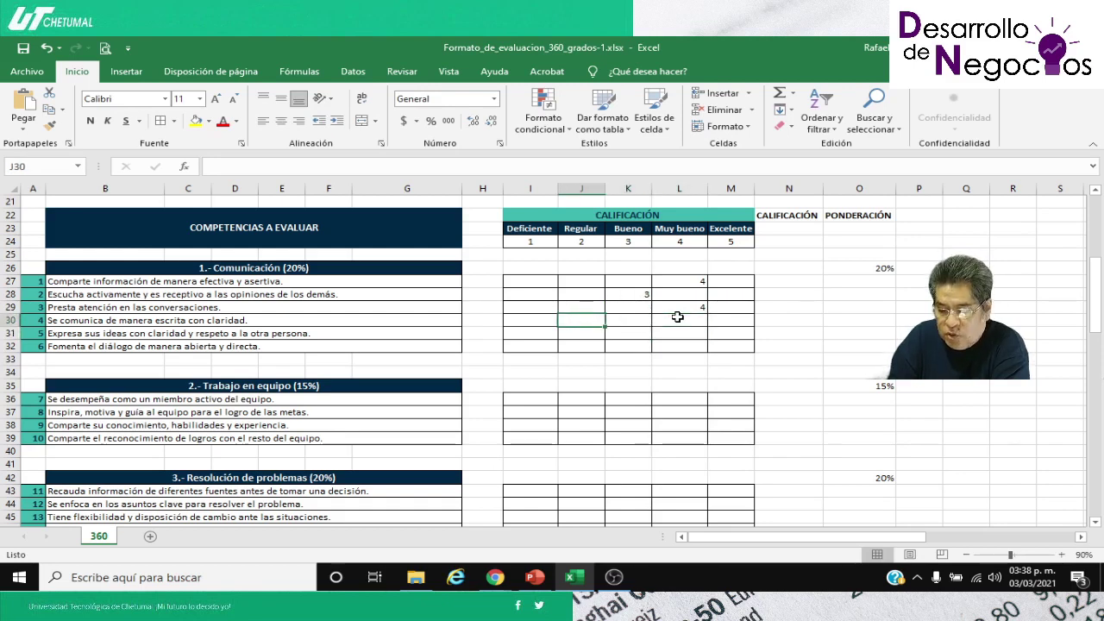
text(2)
key(Right)
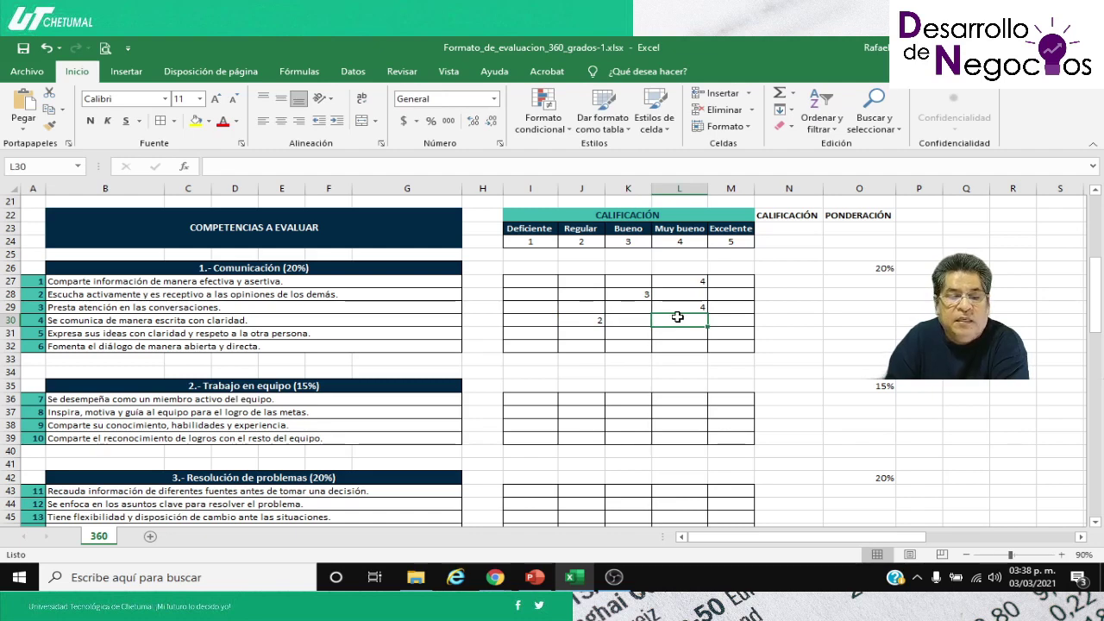
Step: Rate Comunicación statements 5 and 6: enter 5 under Excelente in M31 and 3 under Bueno in K32
key(Down)
key(Right)
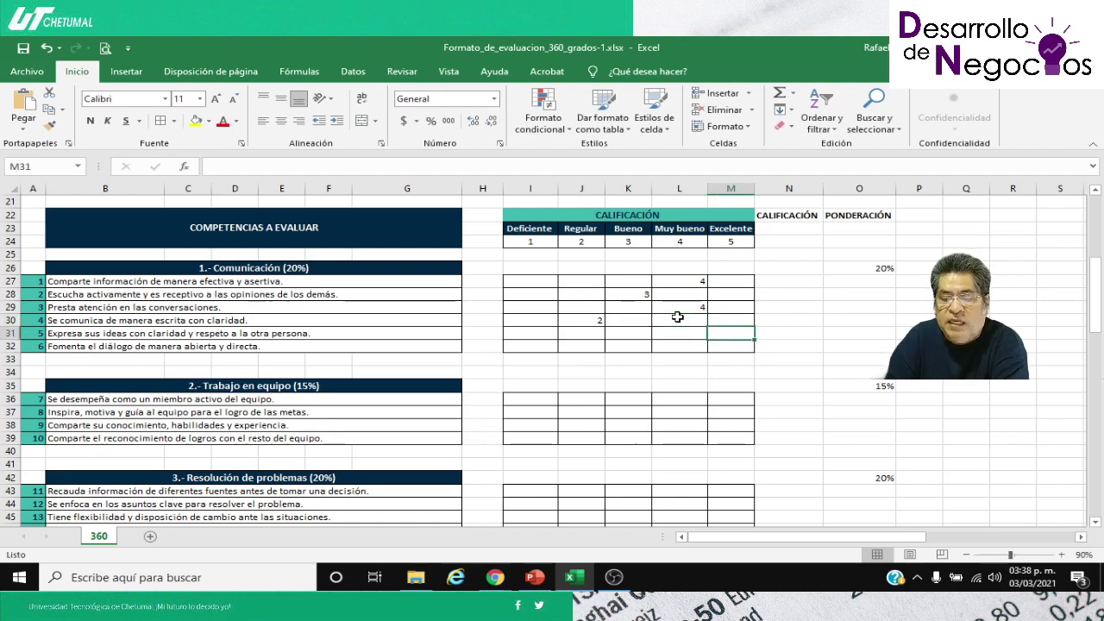
text(5)
key(Return)
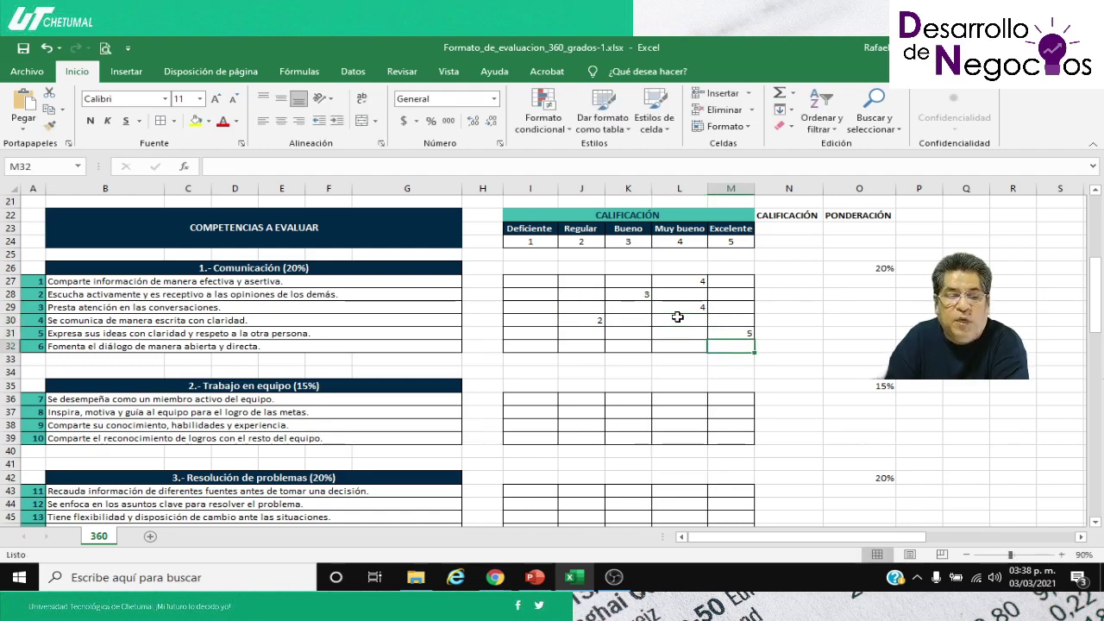
key(Left)
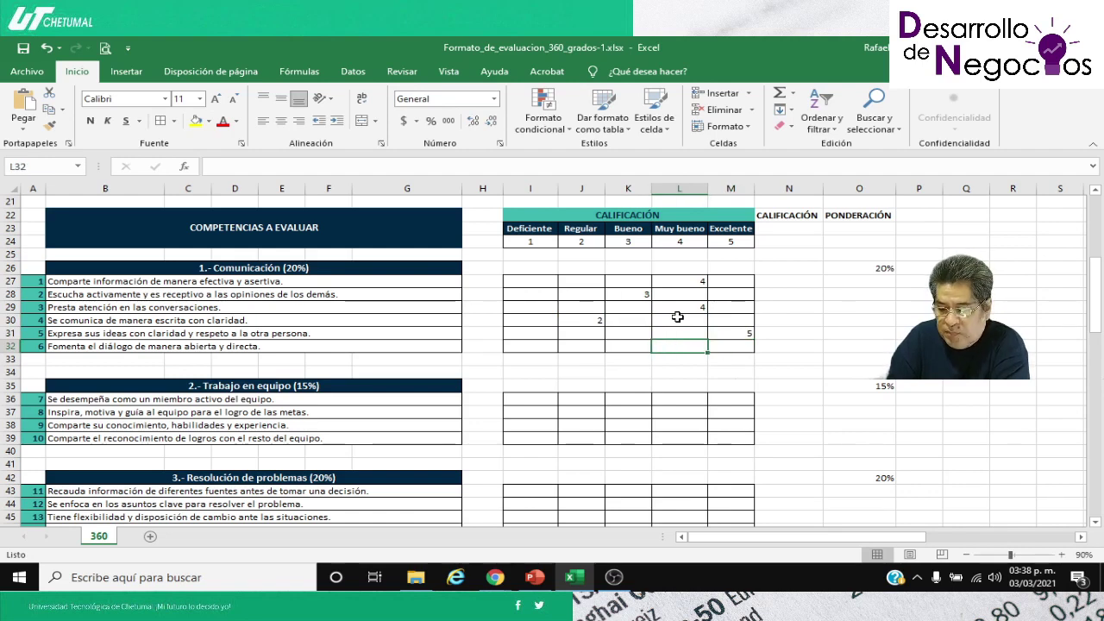
key(Left)
text(3)
key(Return)
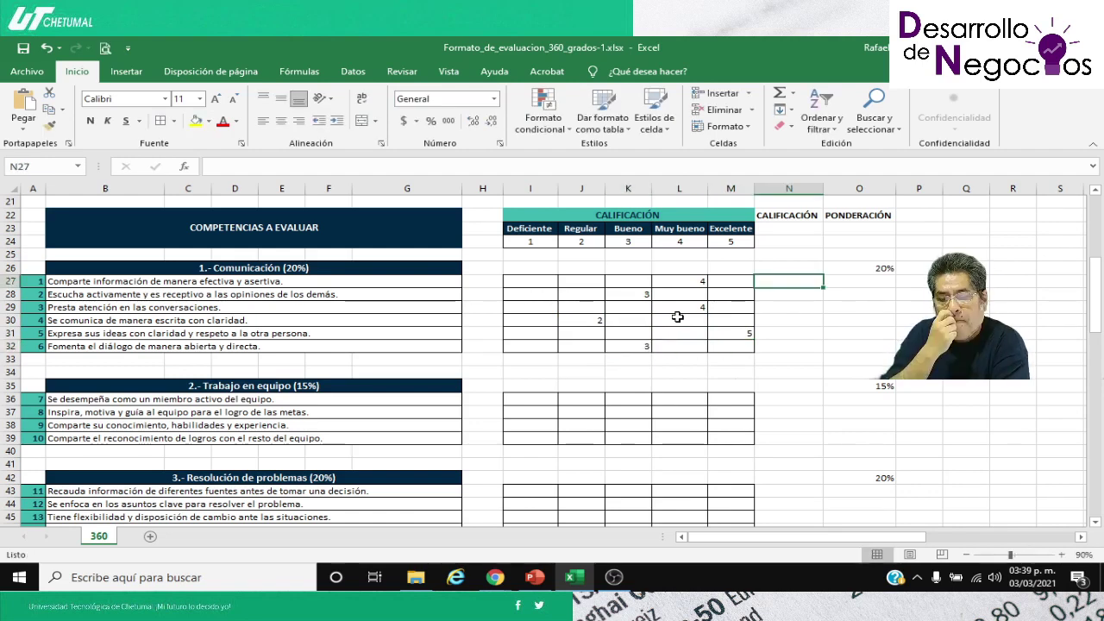
Step: Sum the first statement's ratings in N27 with the formula =SUMA(I27:M27)
click(778, 95)
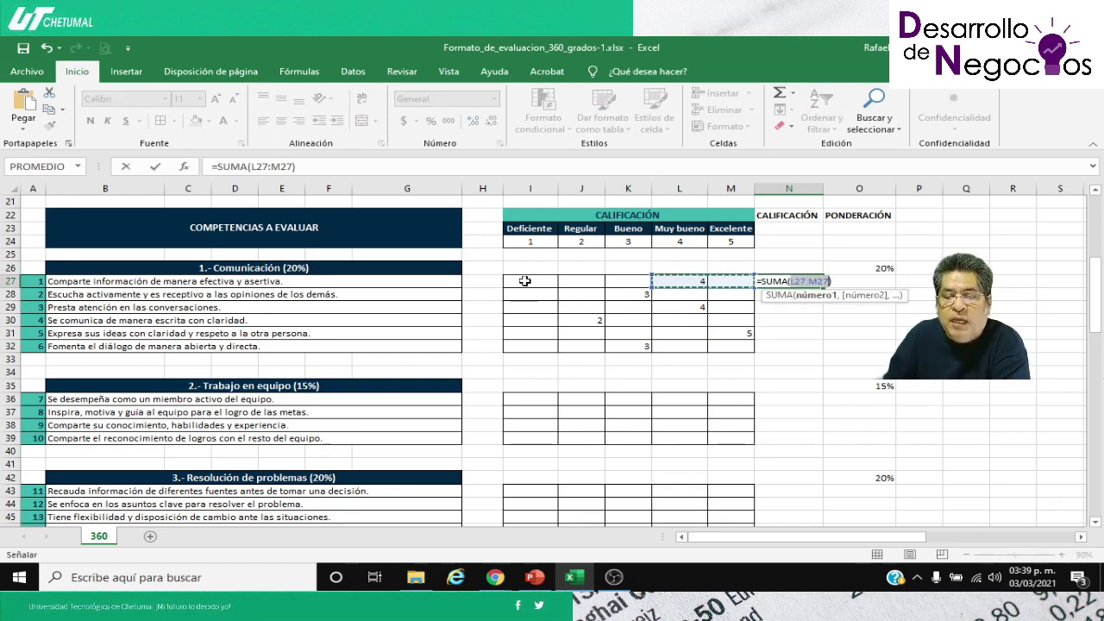
drag(529, 283, 716, 281)
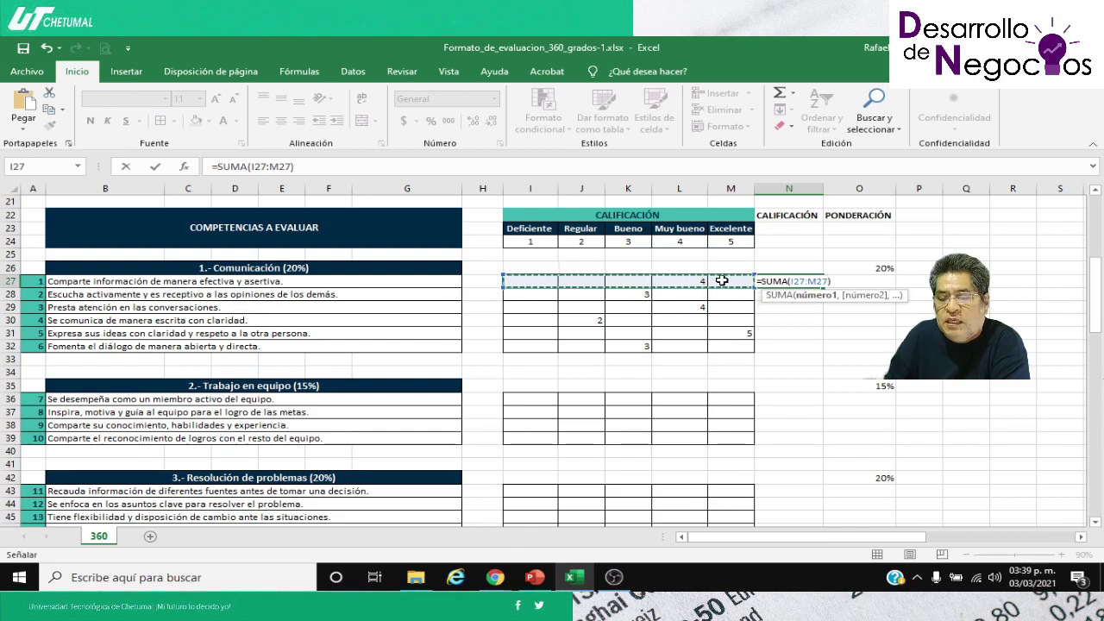
key(Return)
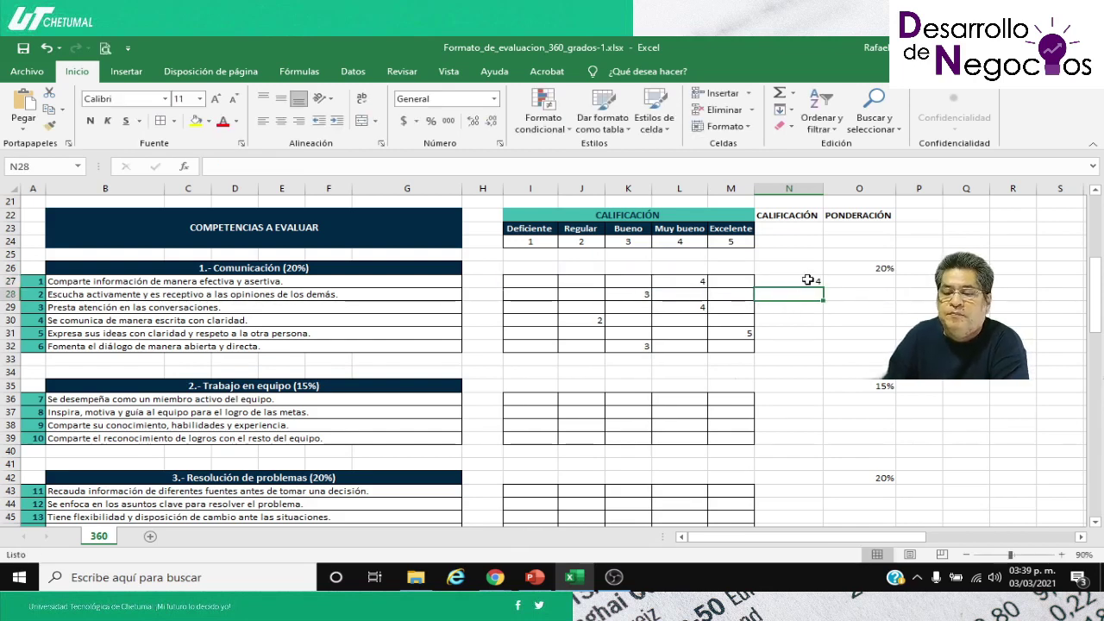
Step: Fill the sum formula from N27 down through N32 and save the workbook
click(808, 276)
drag(821, 286, 824, 352)
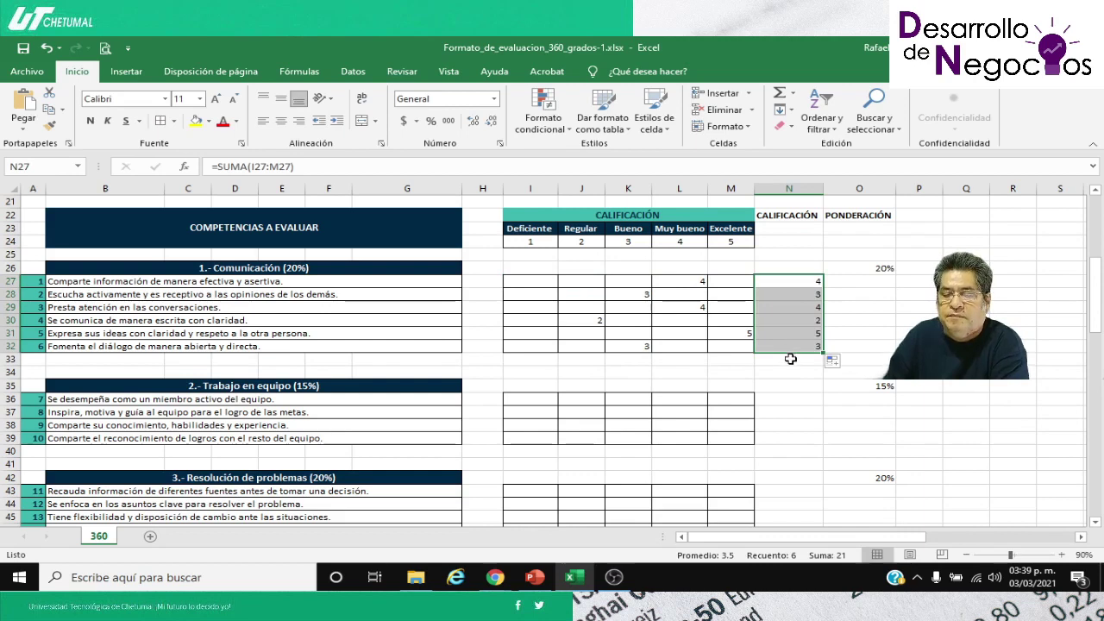
click(789, 359)
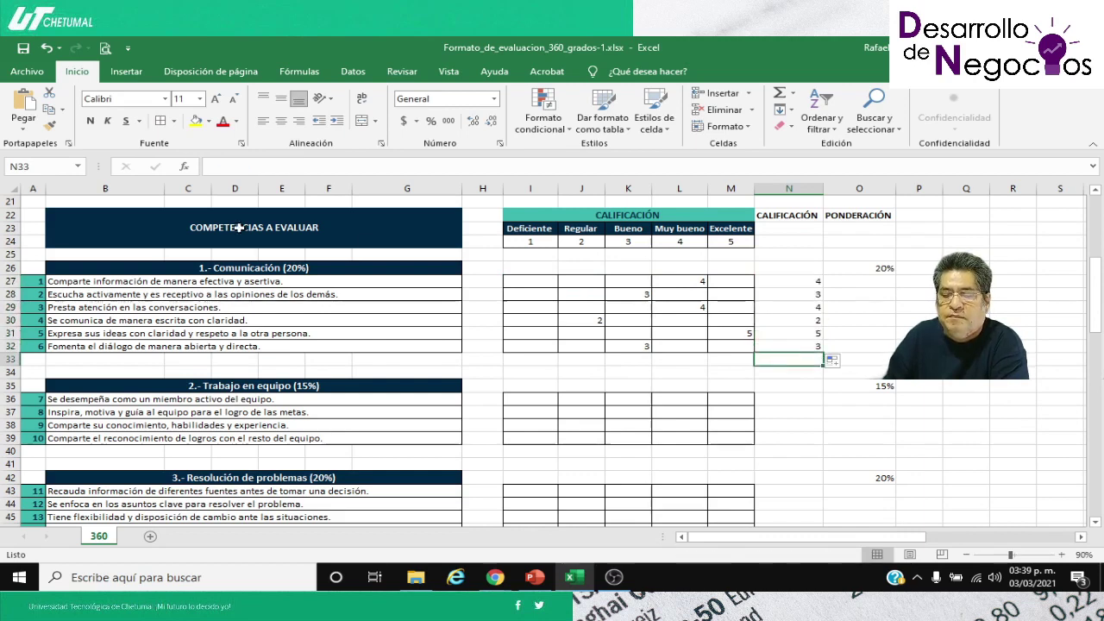
click(23, 49)
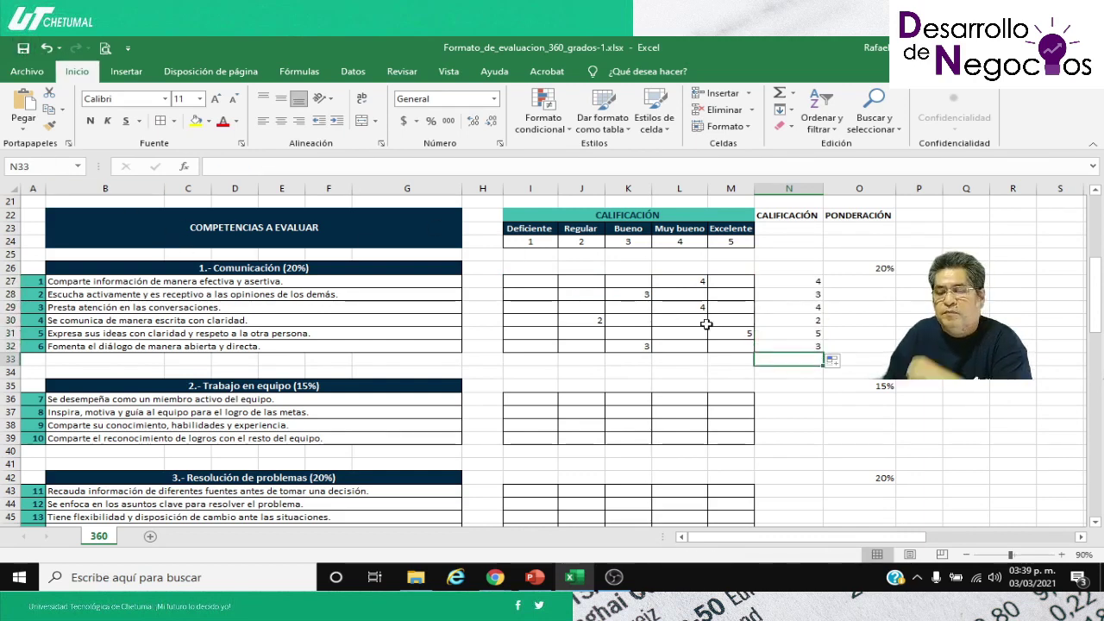
Step: Start inserting a function in N33 below the Comunicación scores and list the Estadísticas category
click(792, 282)
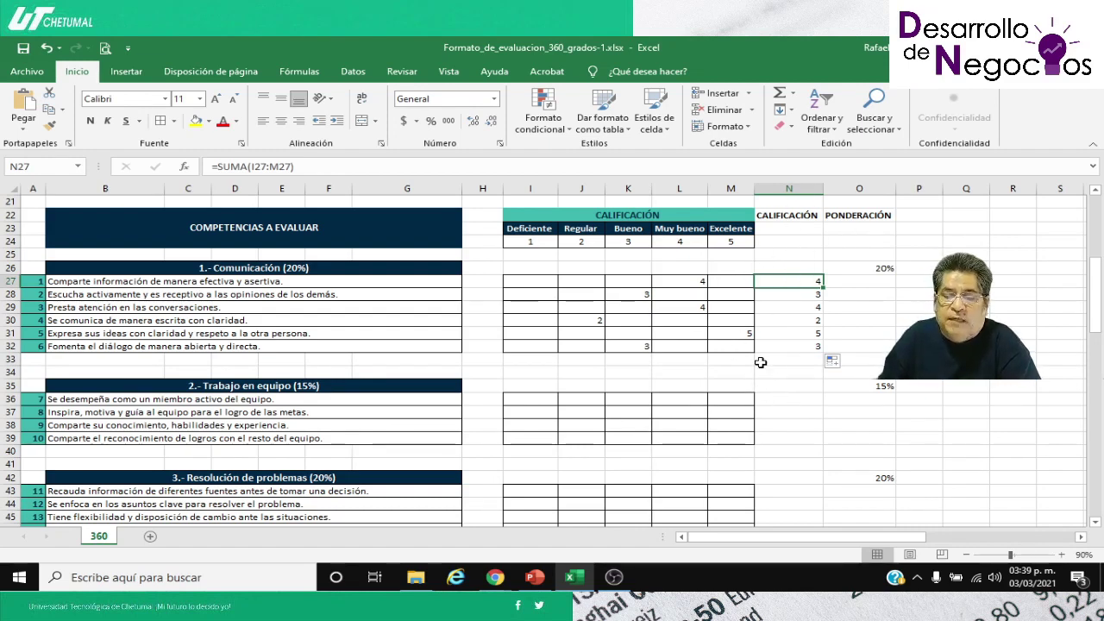
click(796, 360)
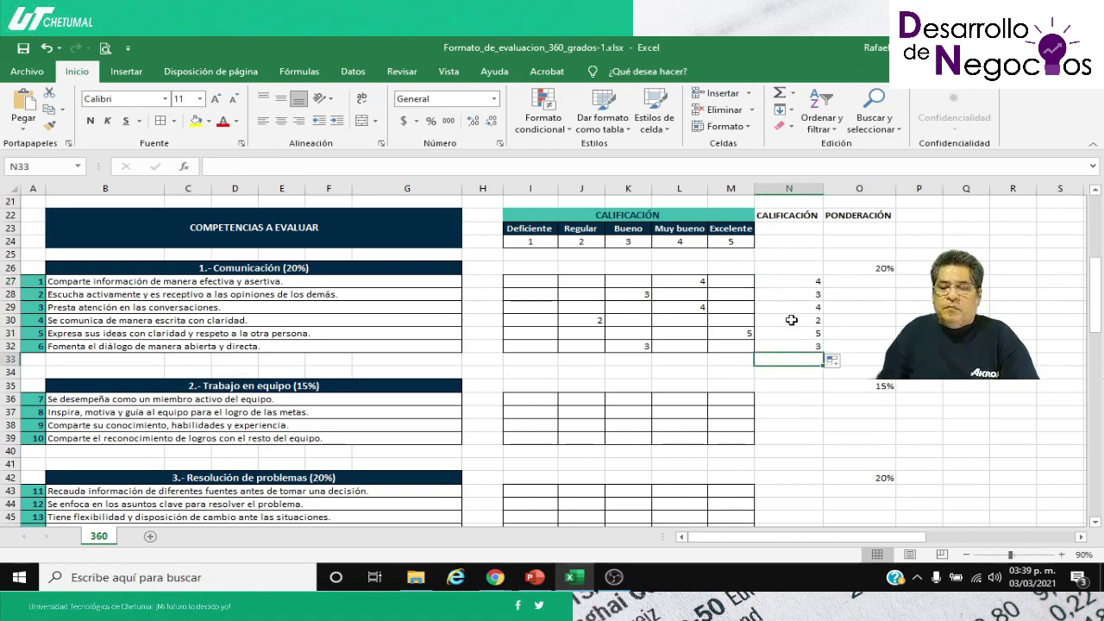
key(ctrl+z)
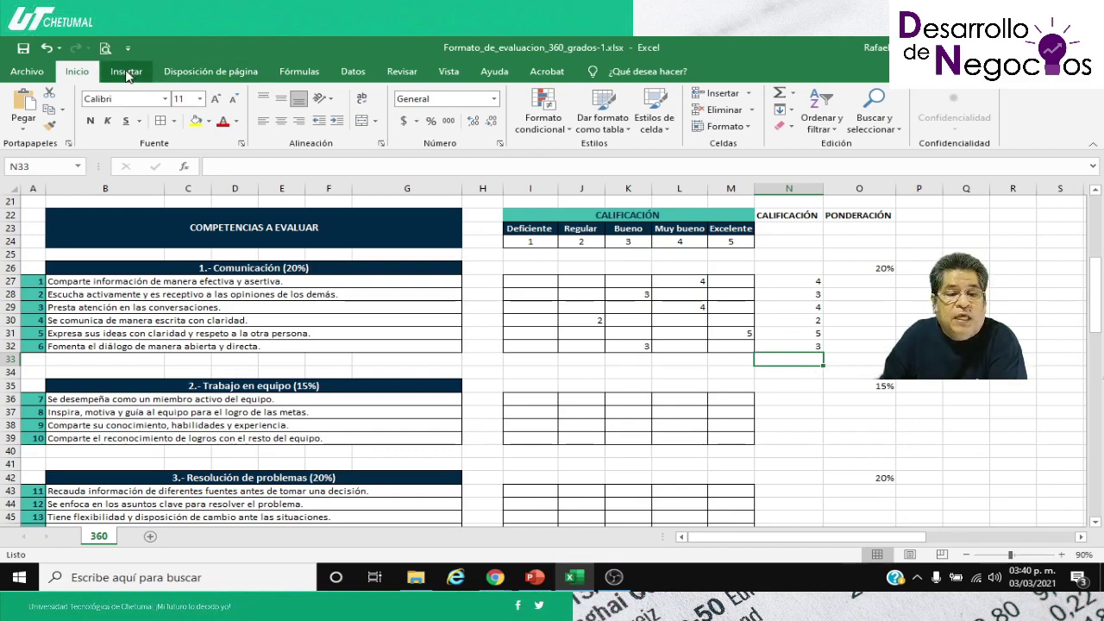
click(289, 75)
click(24, 112)
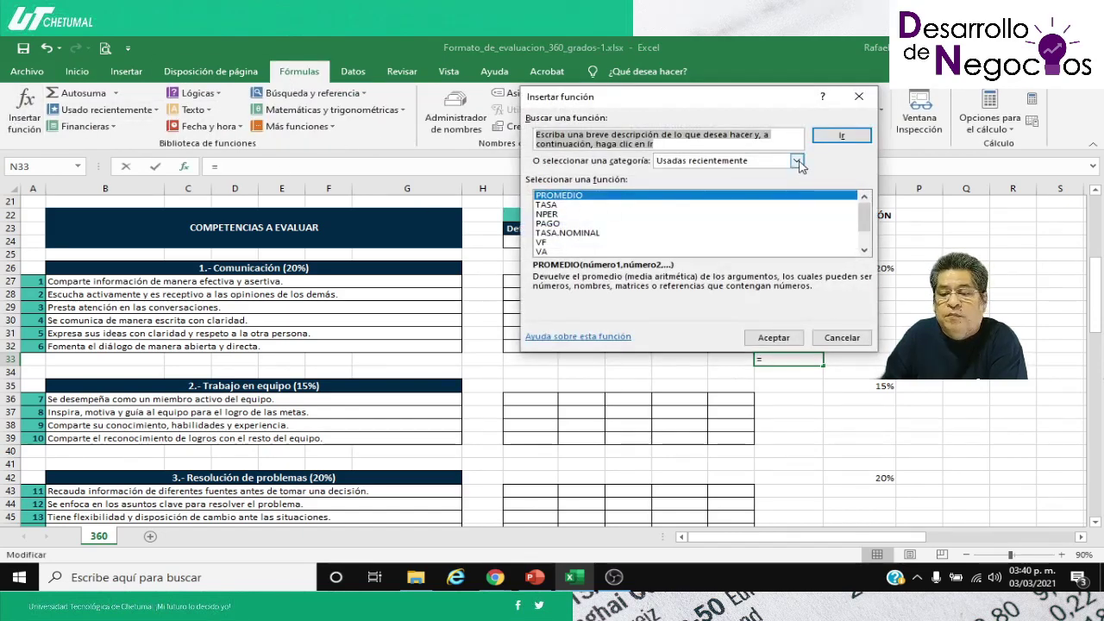
click(738, 195)
click(797, 162)
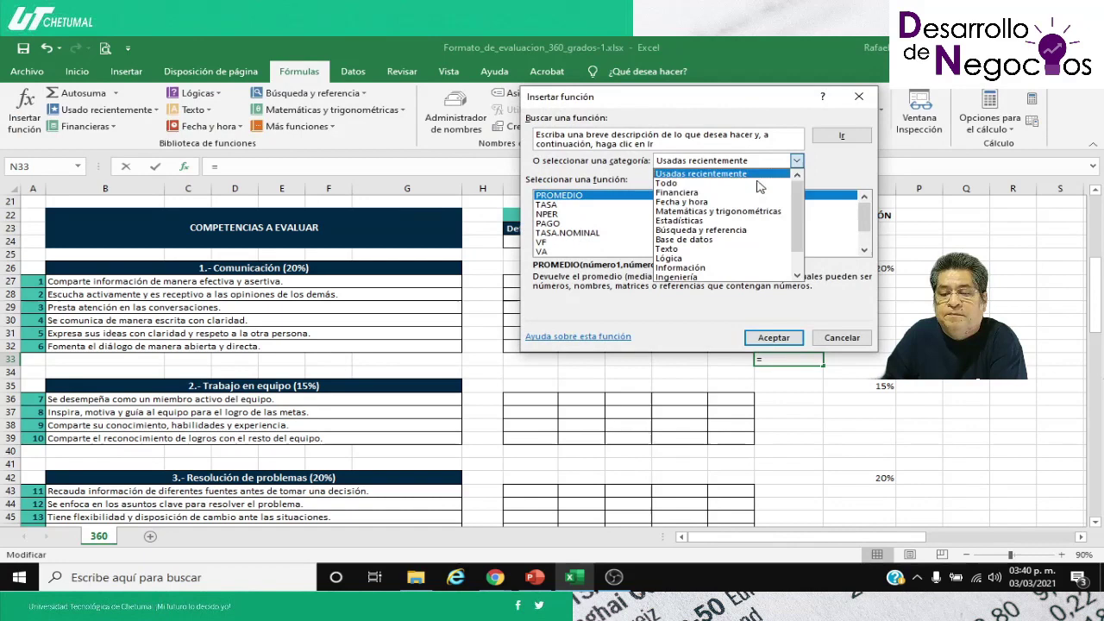
click(696, 219)
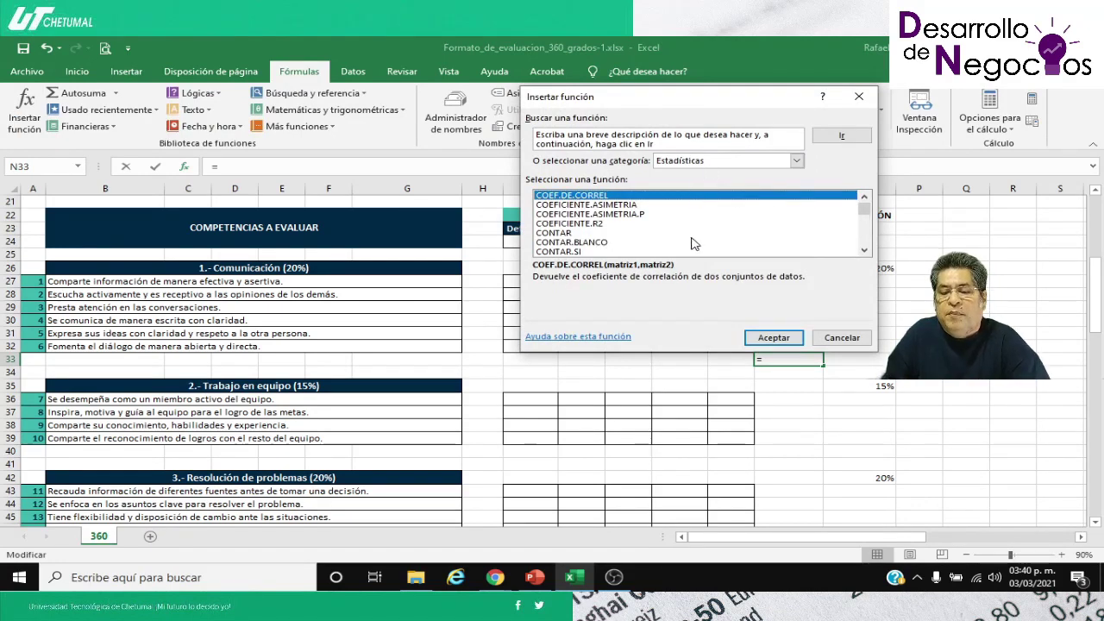
Step: Choose the PROMEDIO function for N33 and open its arguments
key(p)
key(Down)
key(Down)
key(Down)
key(Down)
key(Down)
key(Down)
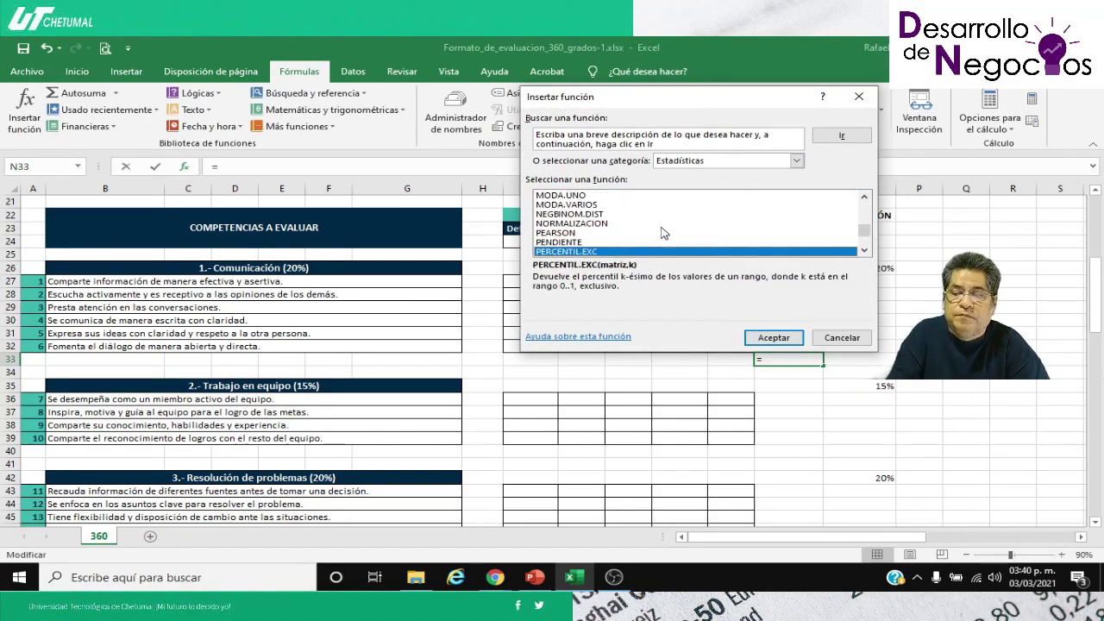
key(Down)
key(Down)
key(Down)
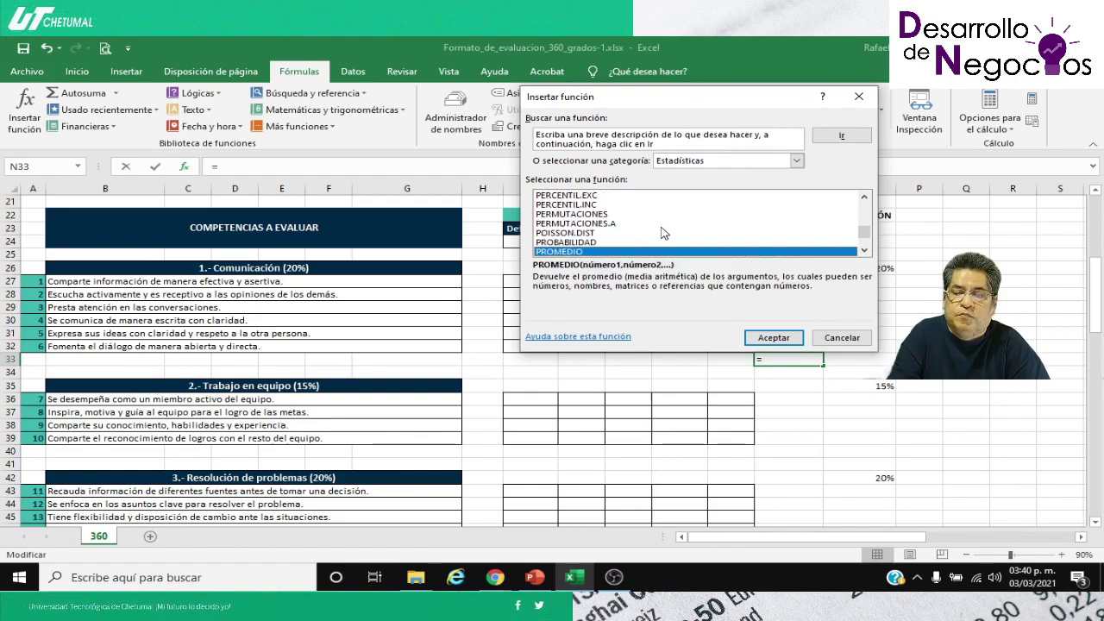
click(773, 337)
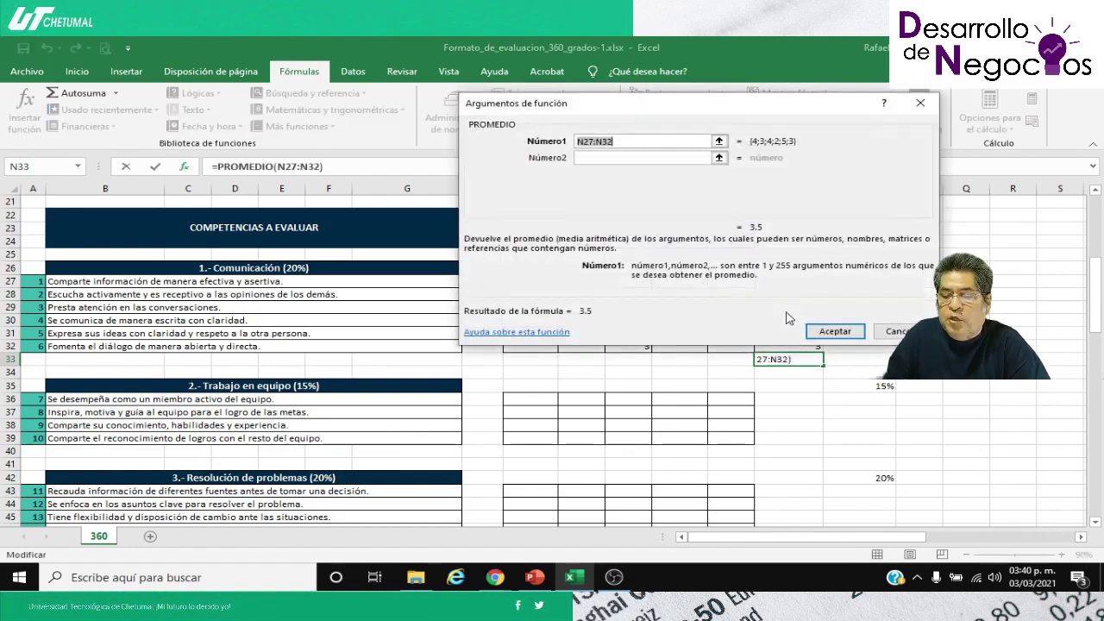
Step: Set the PROMEDIO argument to N27:N32 and insert the average in N33
click(719, 141)
drag(791, 278, 797, 346)
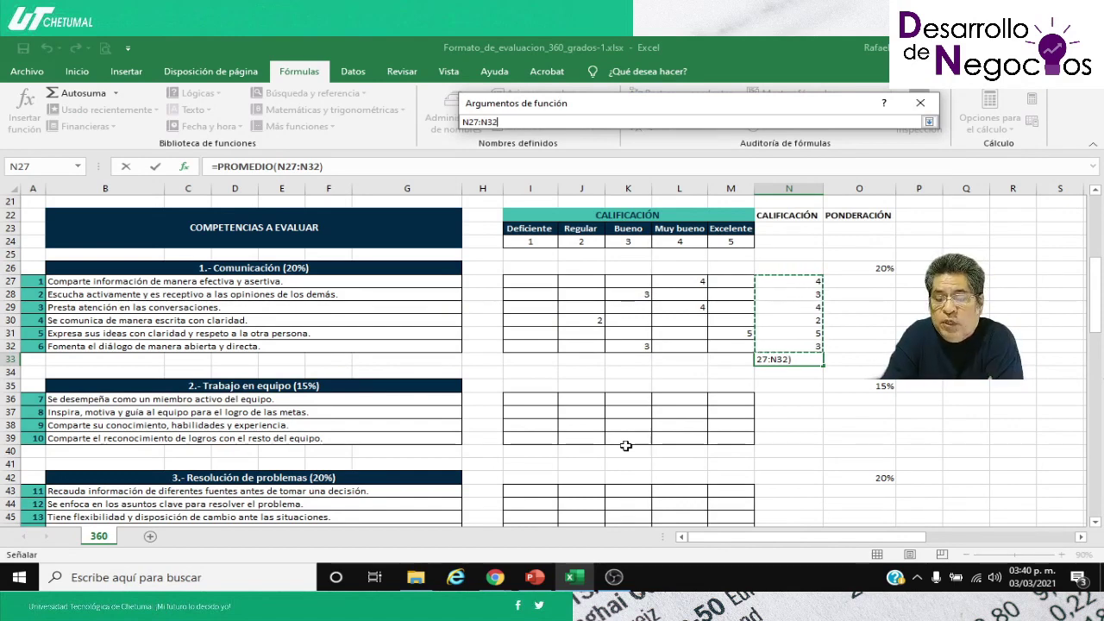
key(Return)
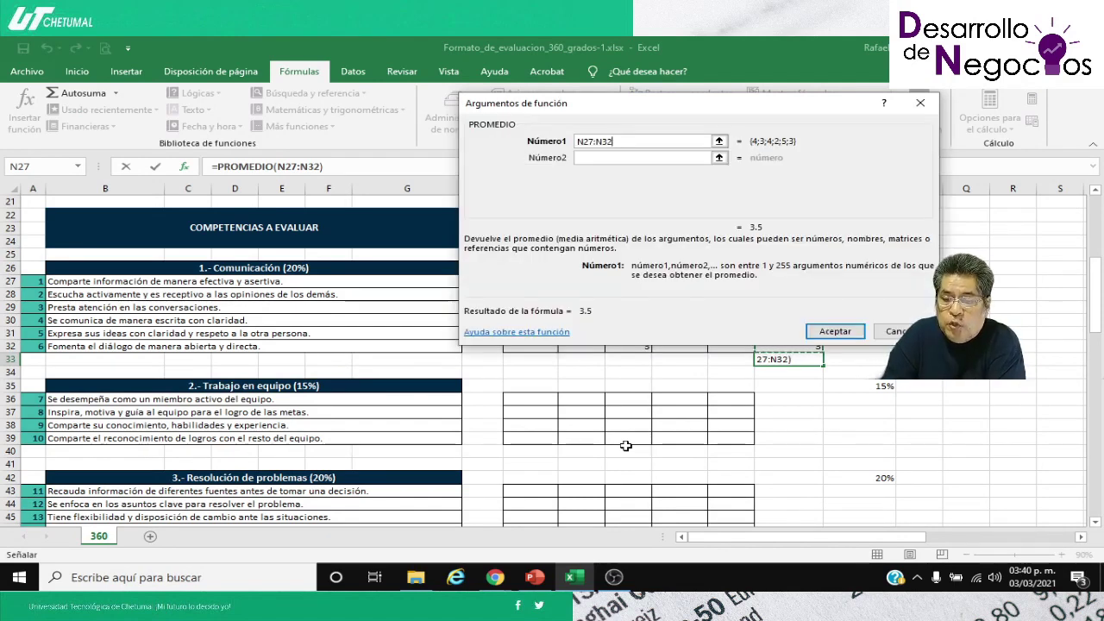
key(Return)
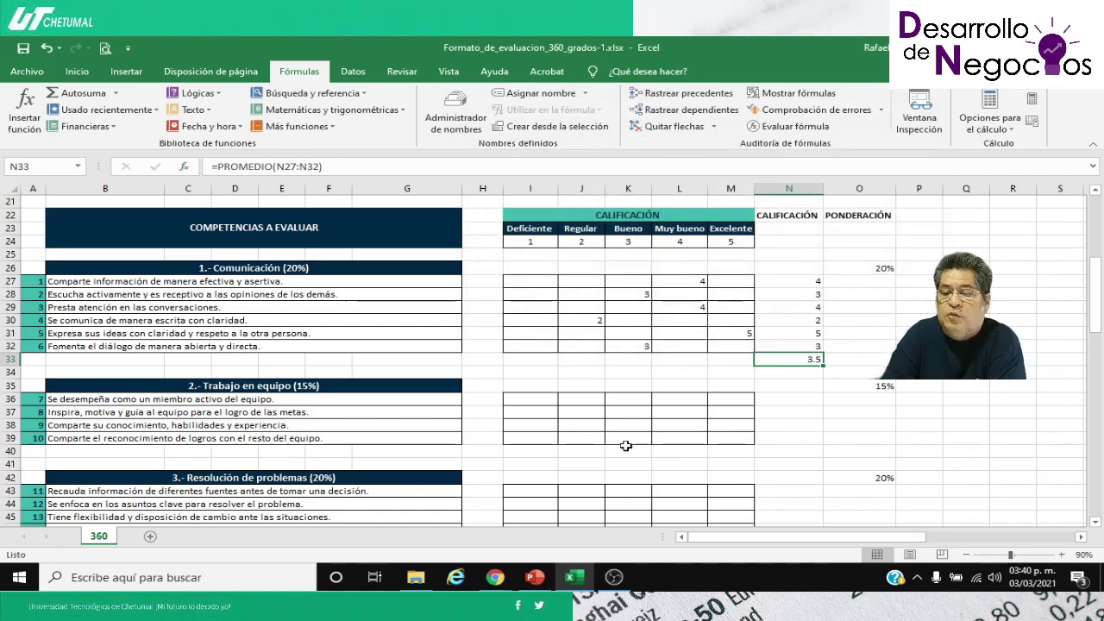
Step: Format the Comunicación scores and their average in N27:N33 with one decimal place
drag(808, 277, 808, 360)
key(alt+o)
key(0)
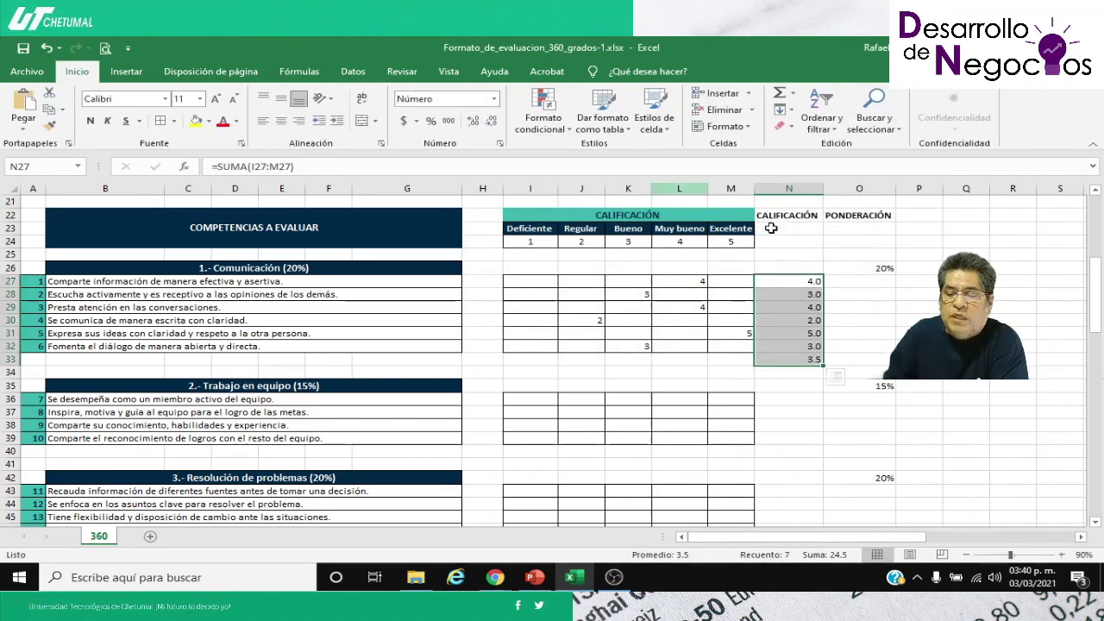
click(856, 282)
click(852, 360)
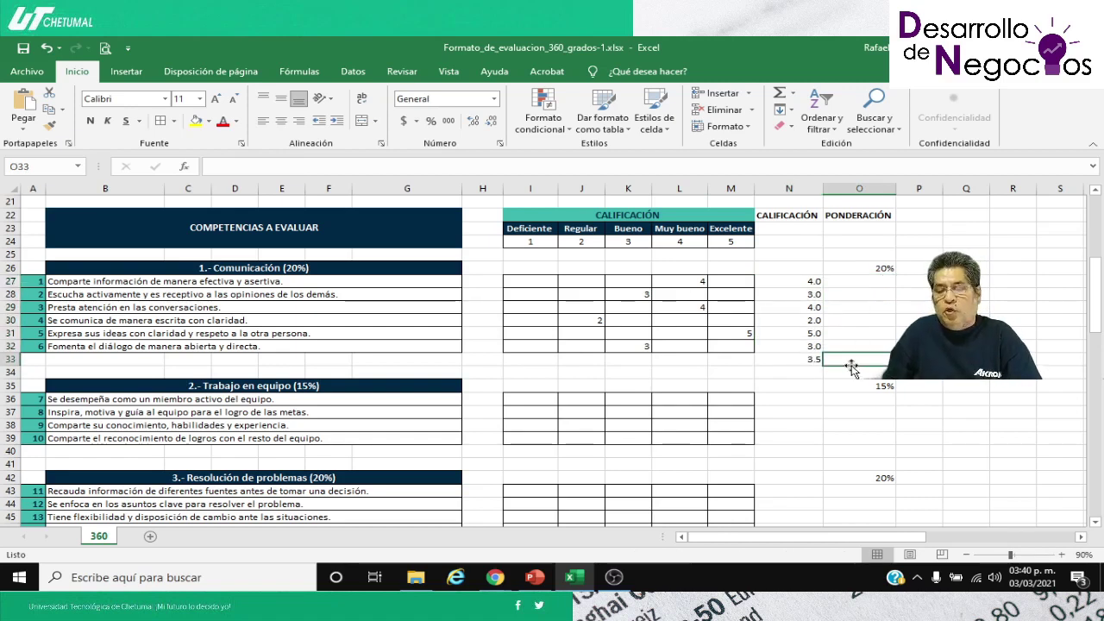
Step: Make the average in N33 bold and enter the label PROMEDIO beside it in M33
click(807, 358)
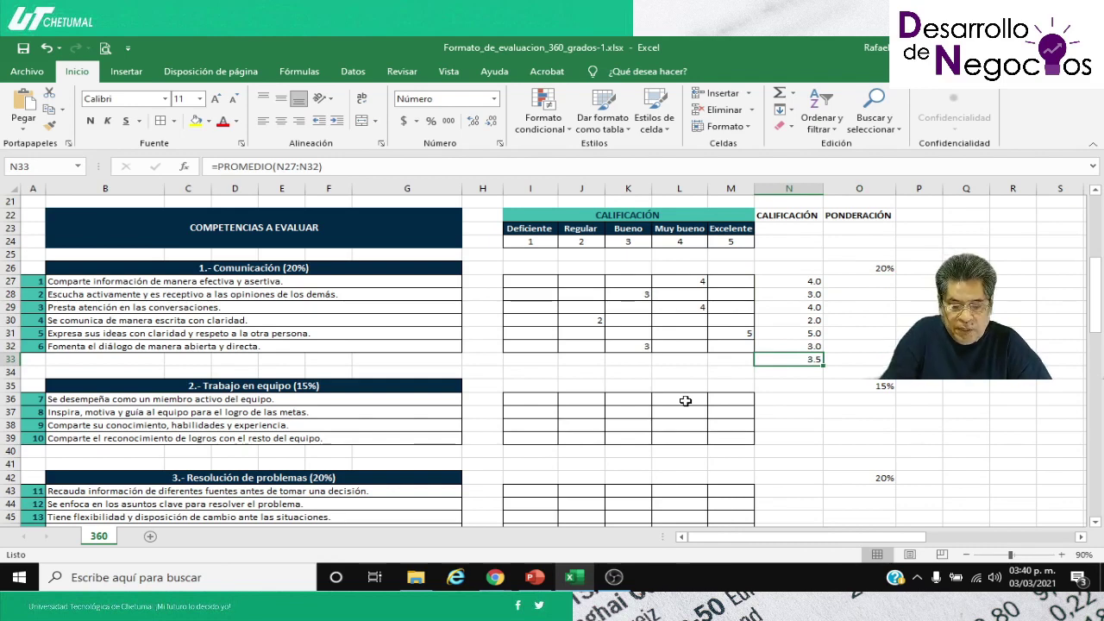
key(Left)
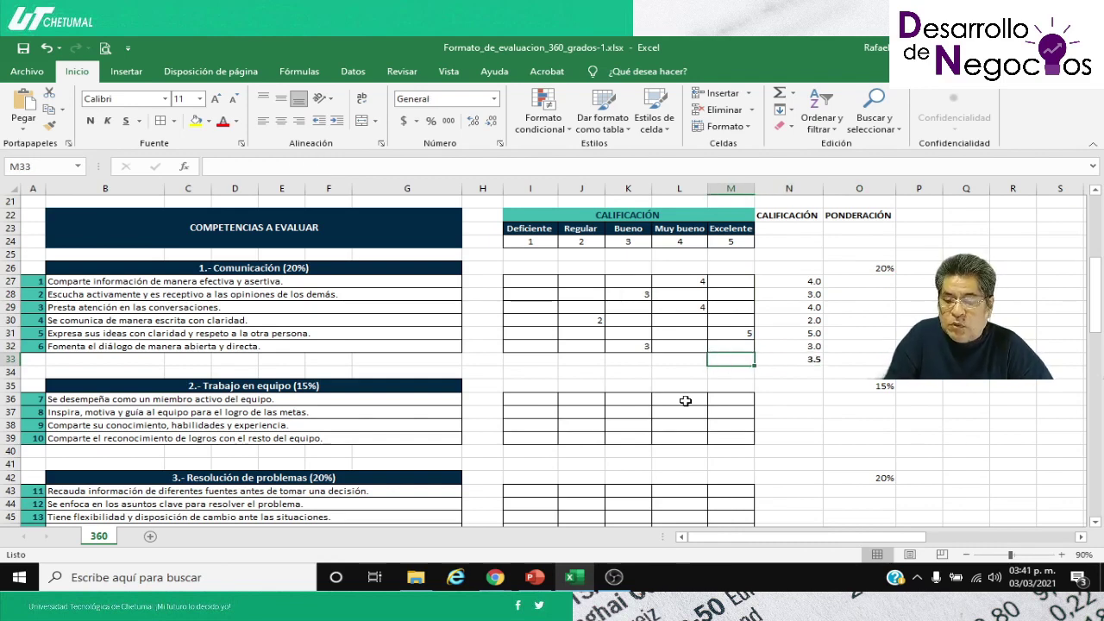
text(p)
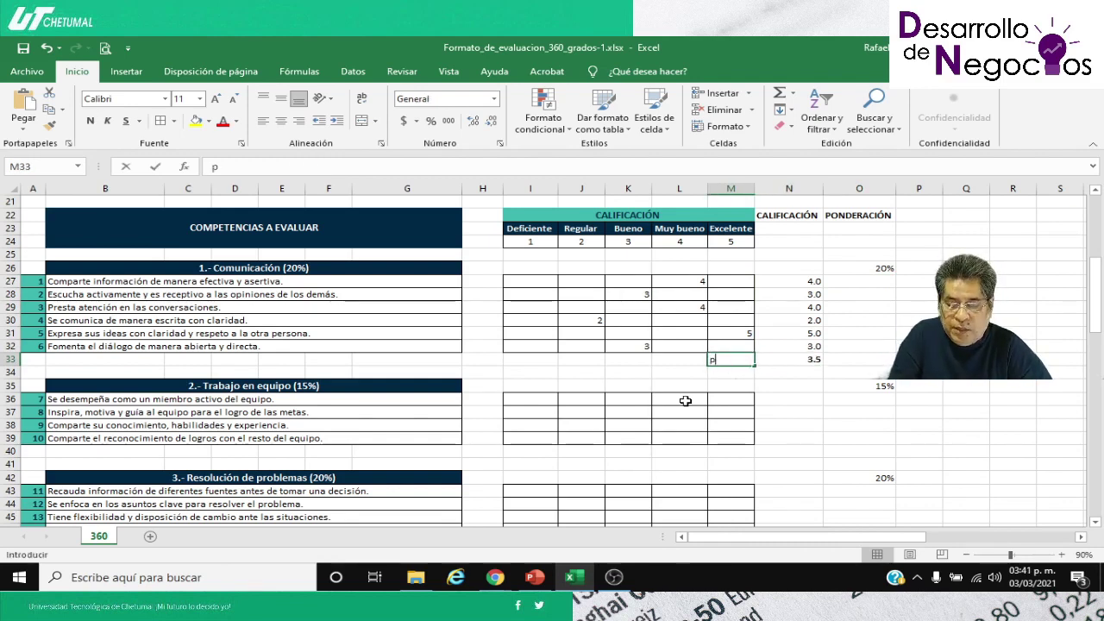
key(BackSpace)
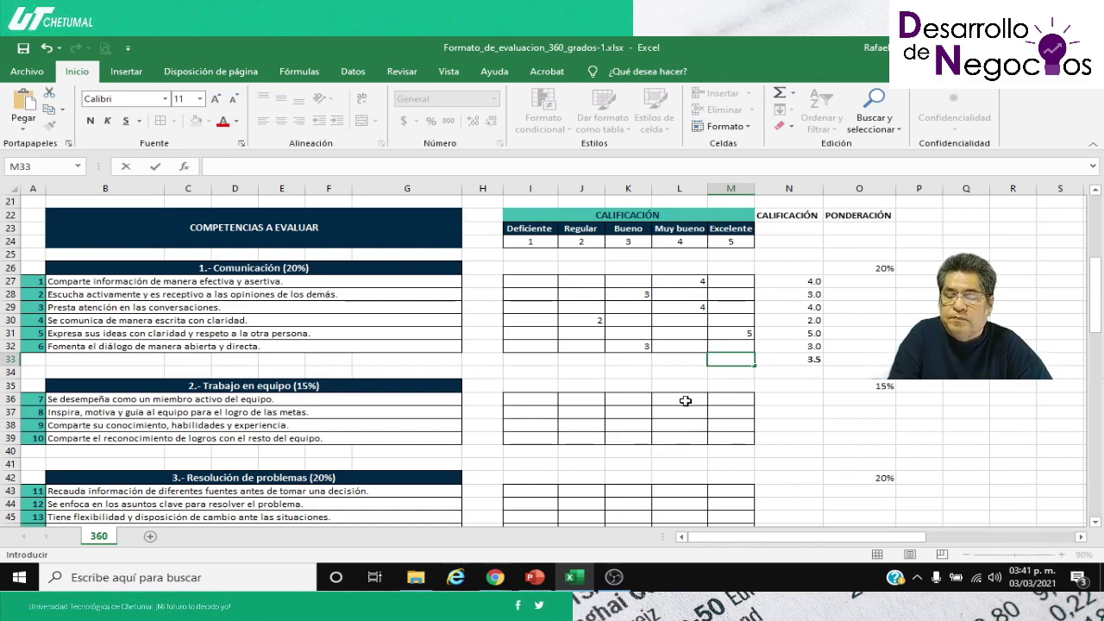
text(PRO)
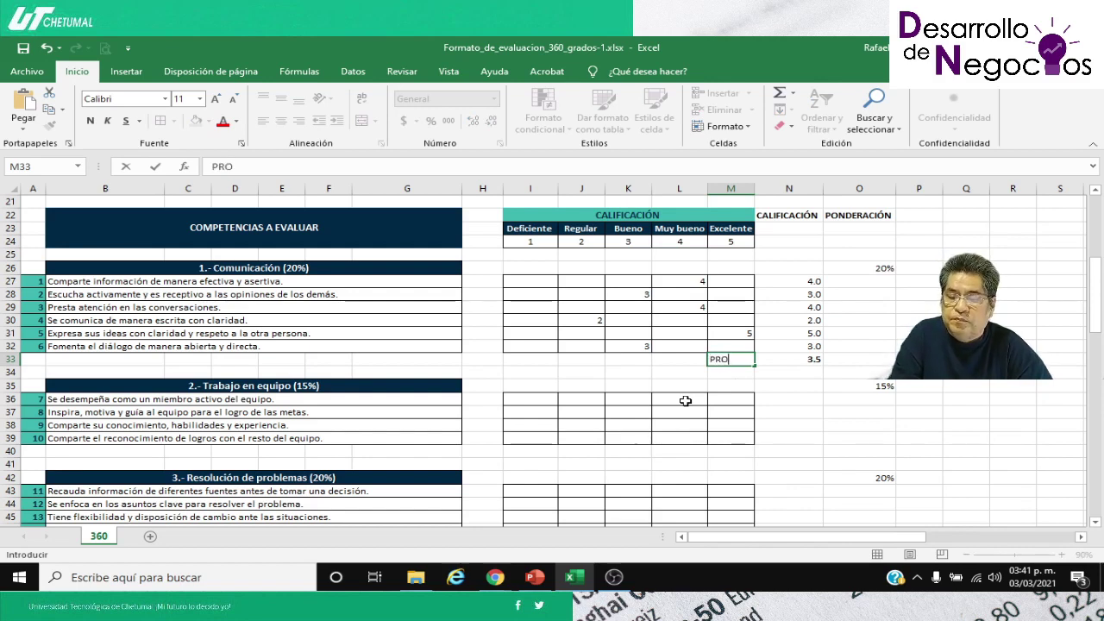
text(MEDIO)
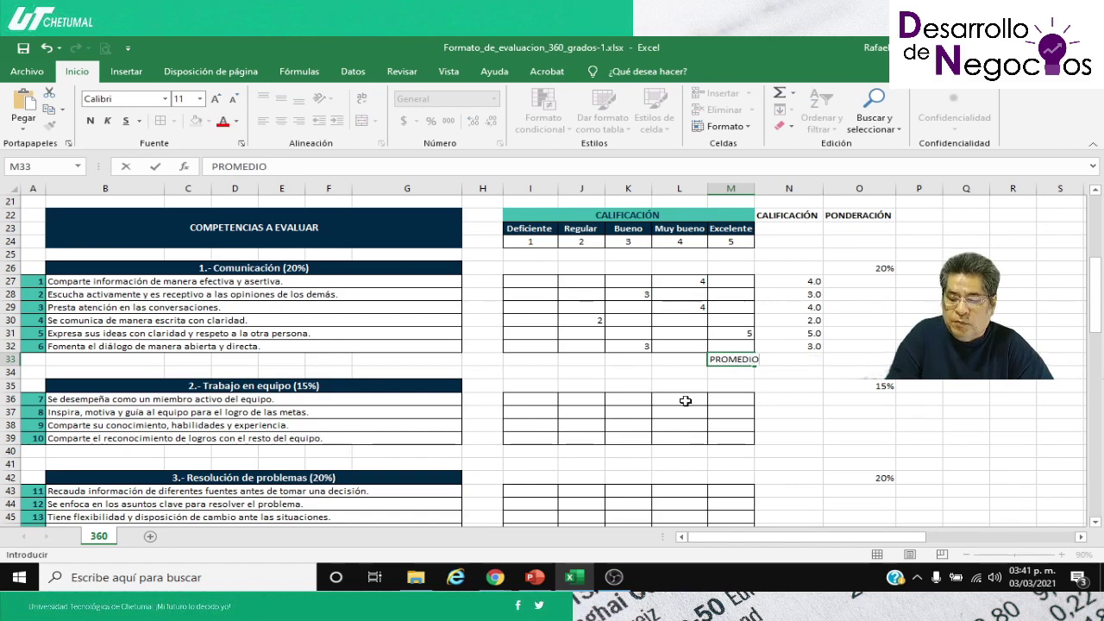
key(Return)
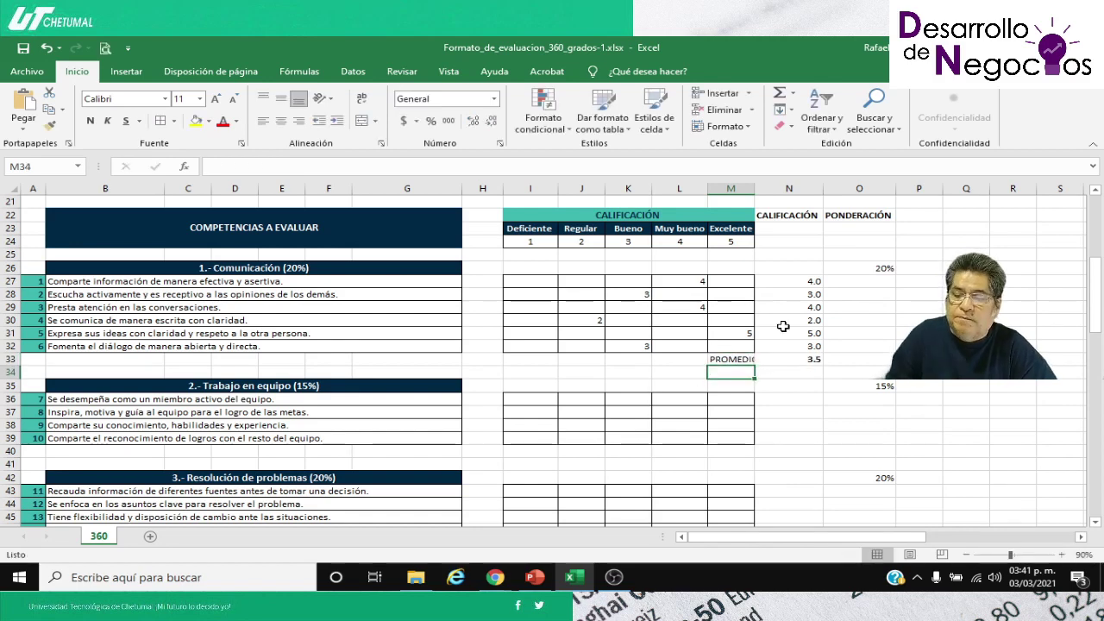
Step: Make the PROMEDIO label in M33 bold and set its font size to 7
click(733, 360)
key(ctrl+n)
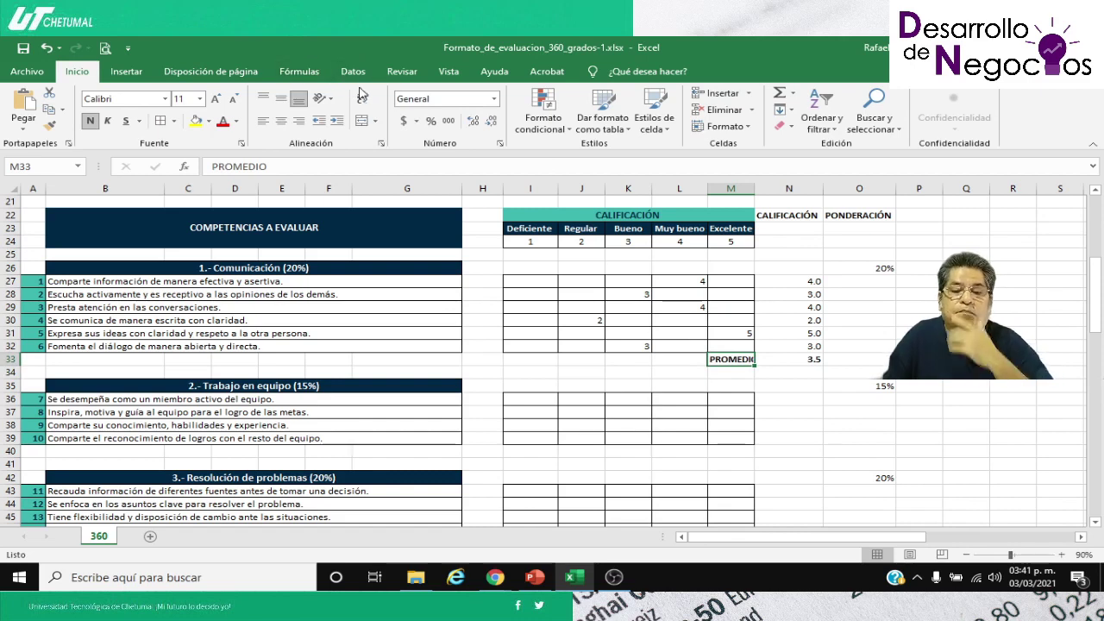
click(199, 98)
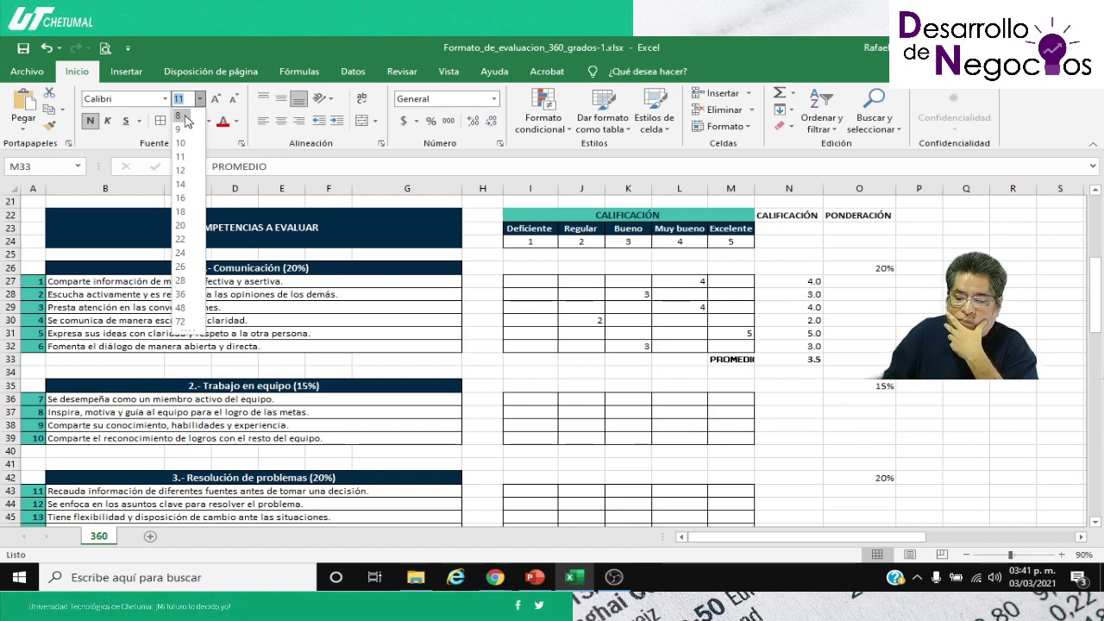
text(7)
key(Return)
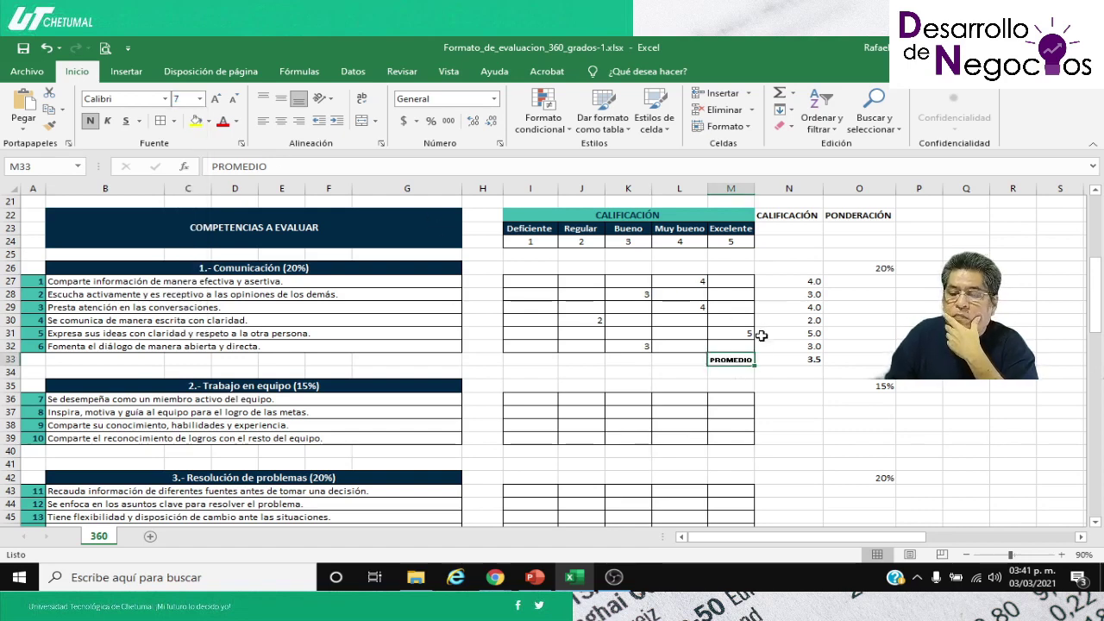
Step: Calculate the weighted Comunicación score in O33 with the formula =N33*O26
click(777, 358)
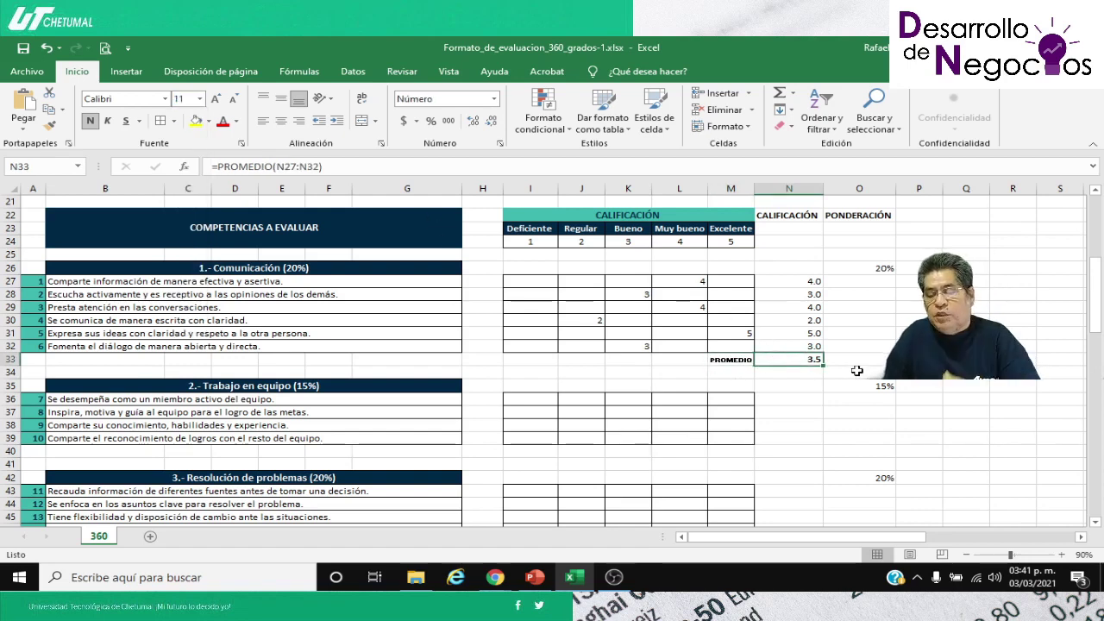
key(Right)
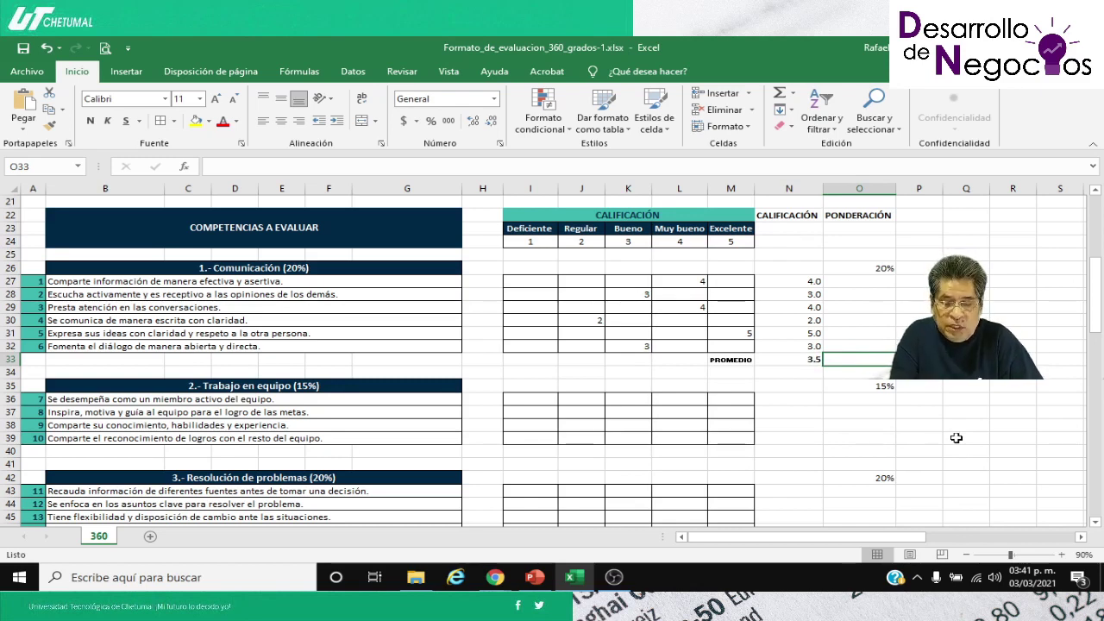
text(=)
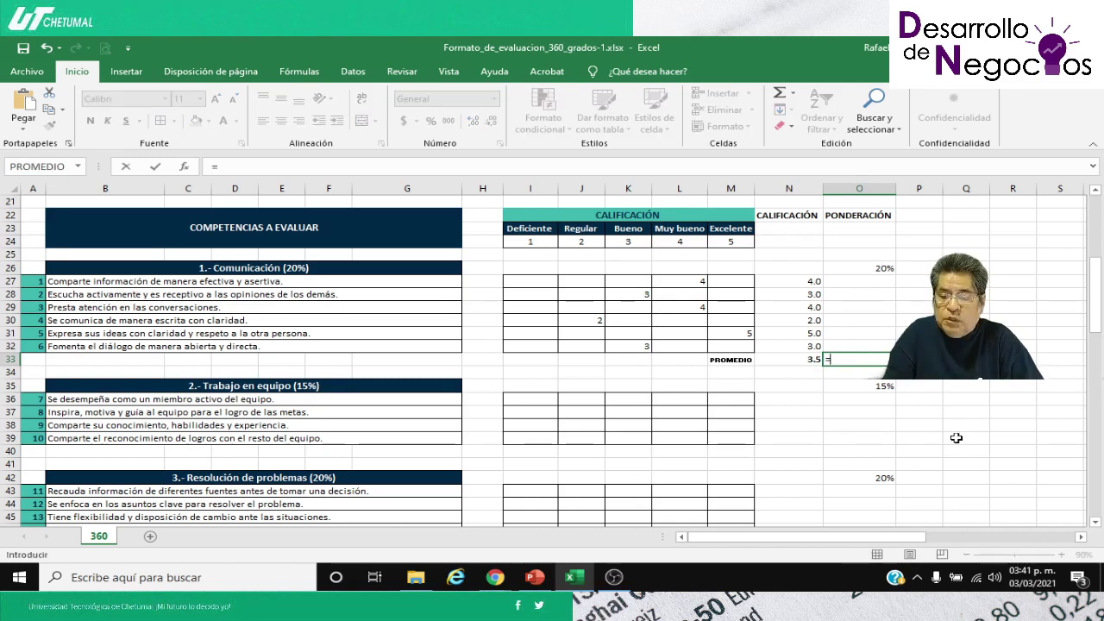
key(Left)
text(*)
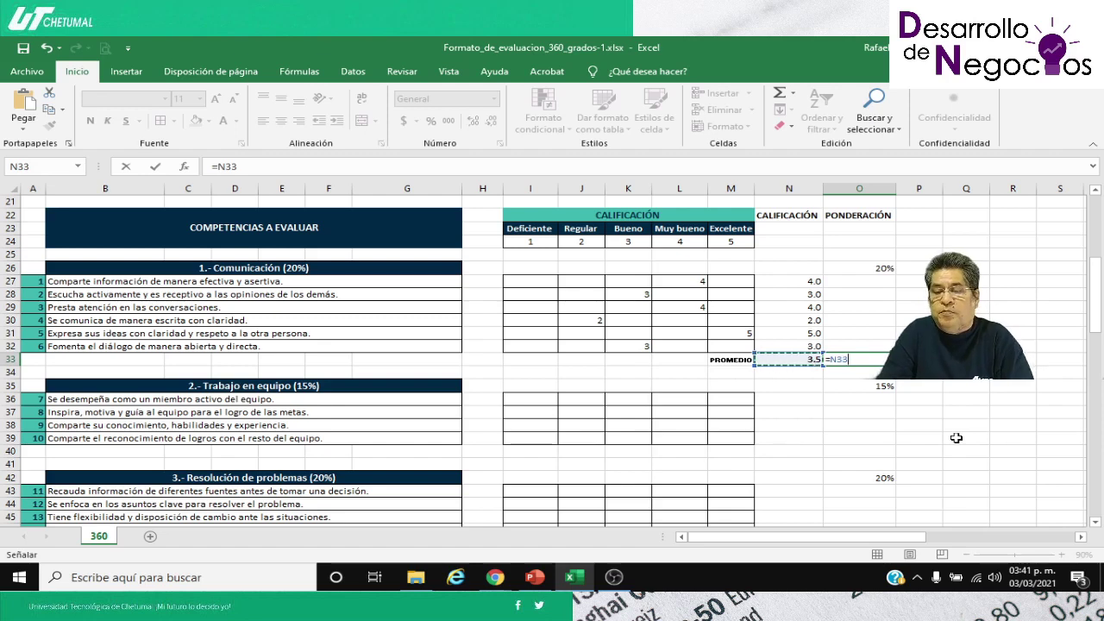
key(Up)
key(Up)
key(Up)
key(Up)
key(Up)
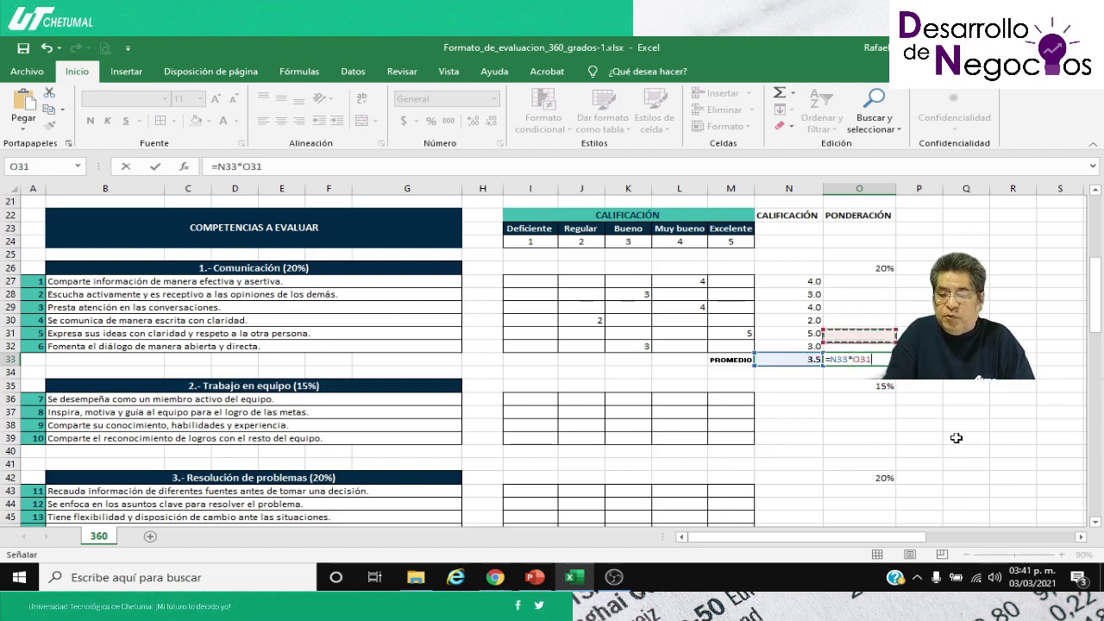
key(Up)
key(Up)
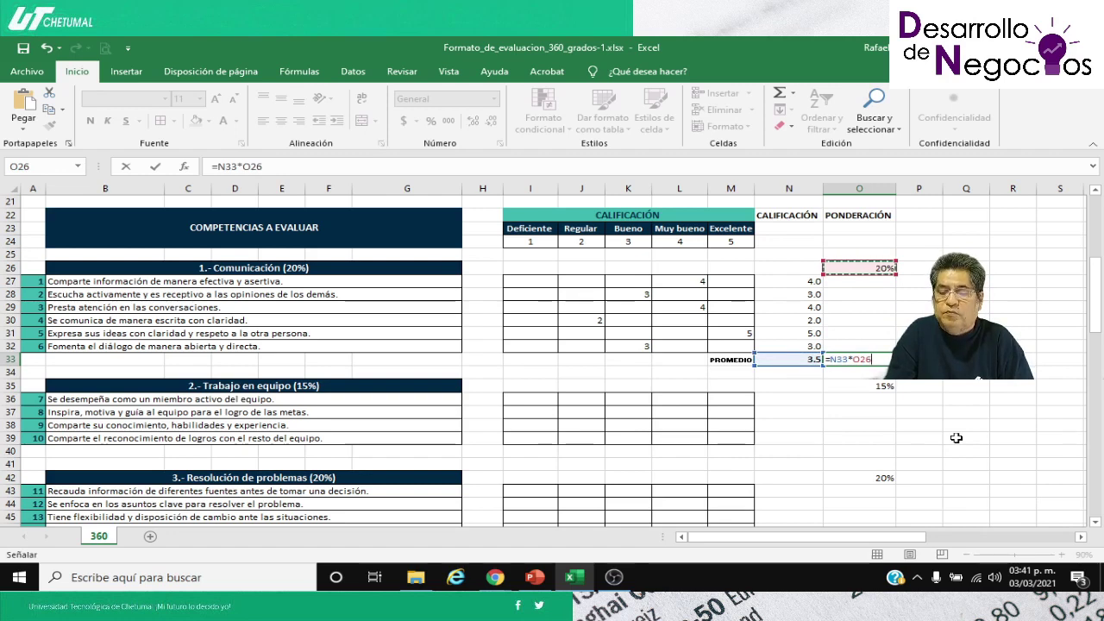
key(Return)
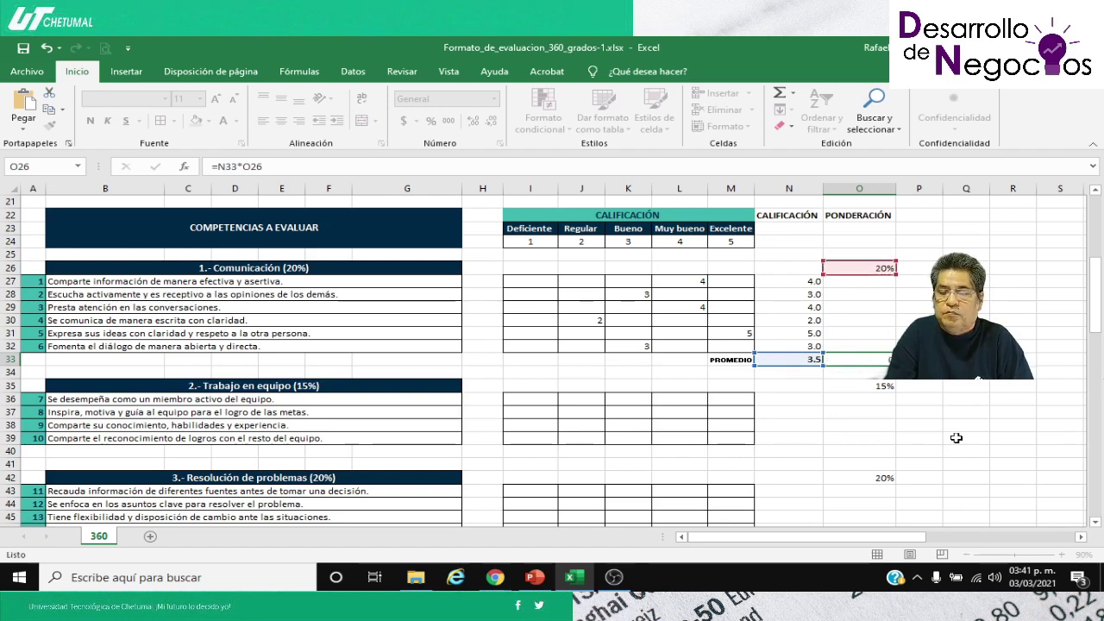
Step: Format the weighted score in O33 with one decimal place and bold
key(Up)
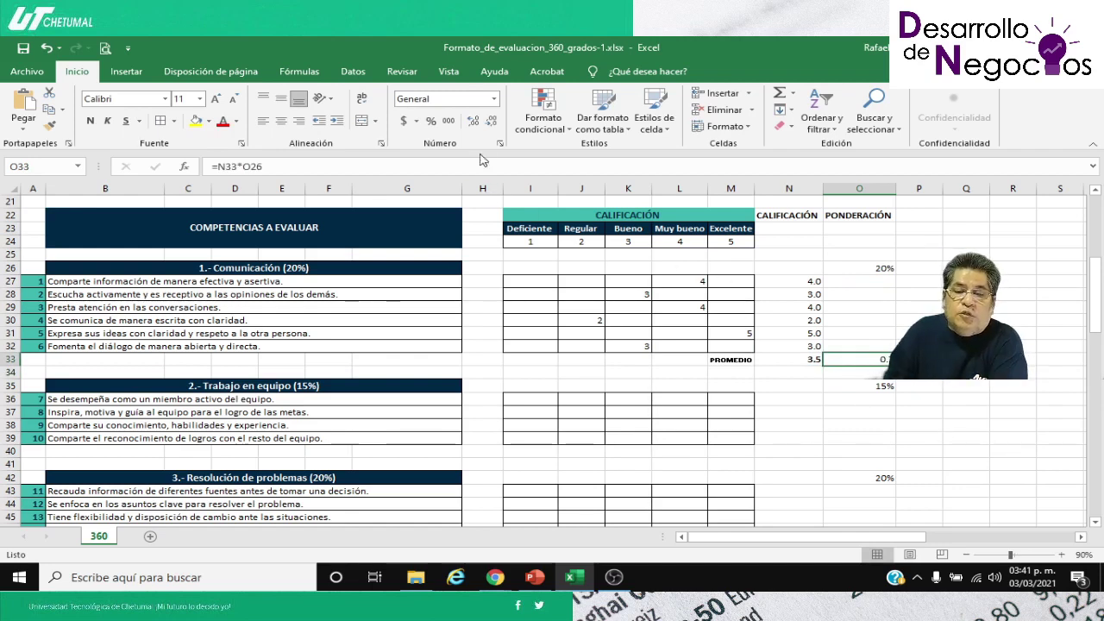
click(467, 120)
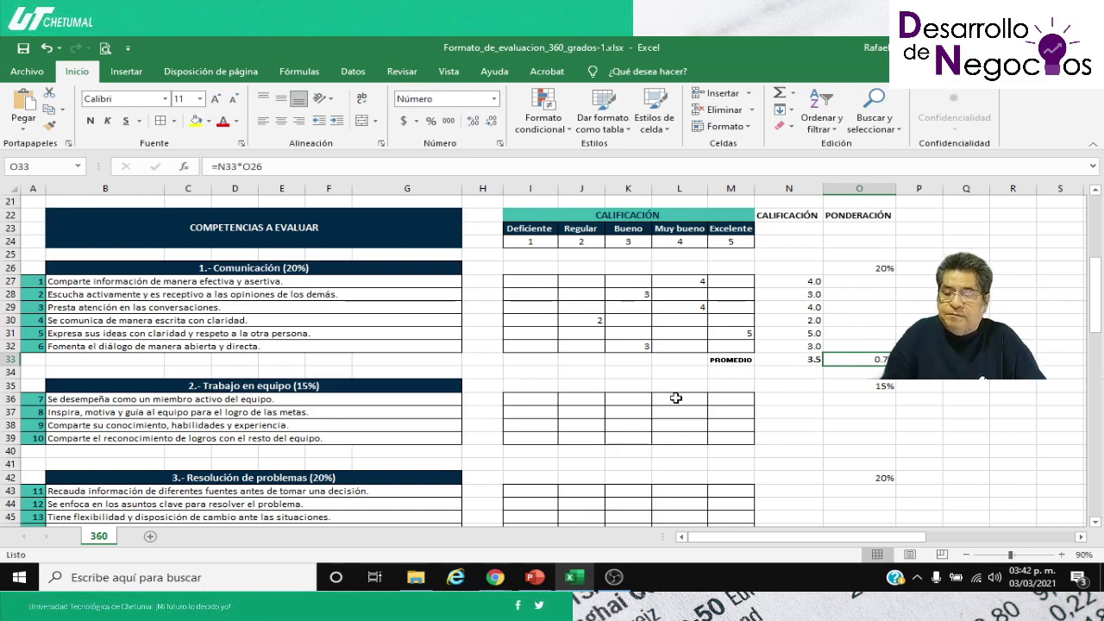
click(491, 123)
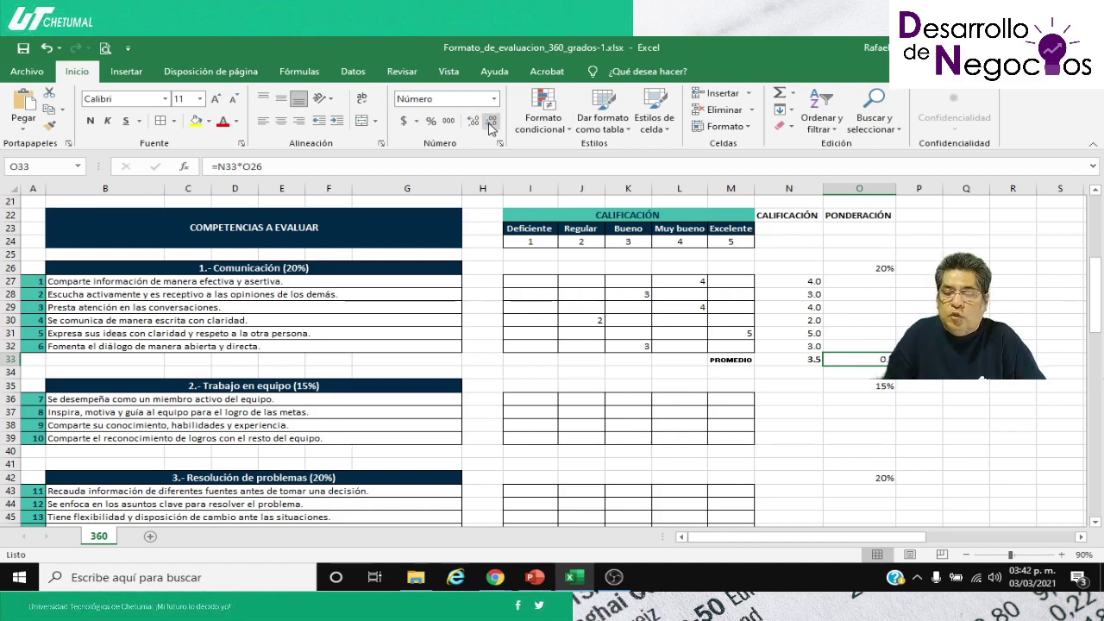
key(ctrl+n)
key(Return)
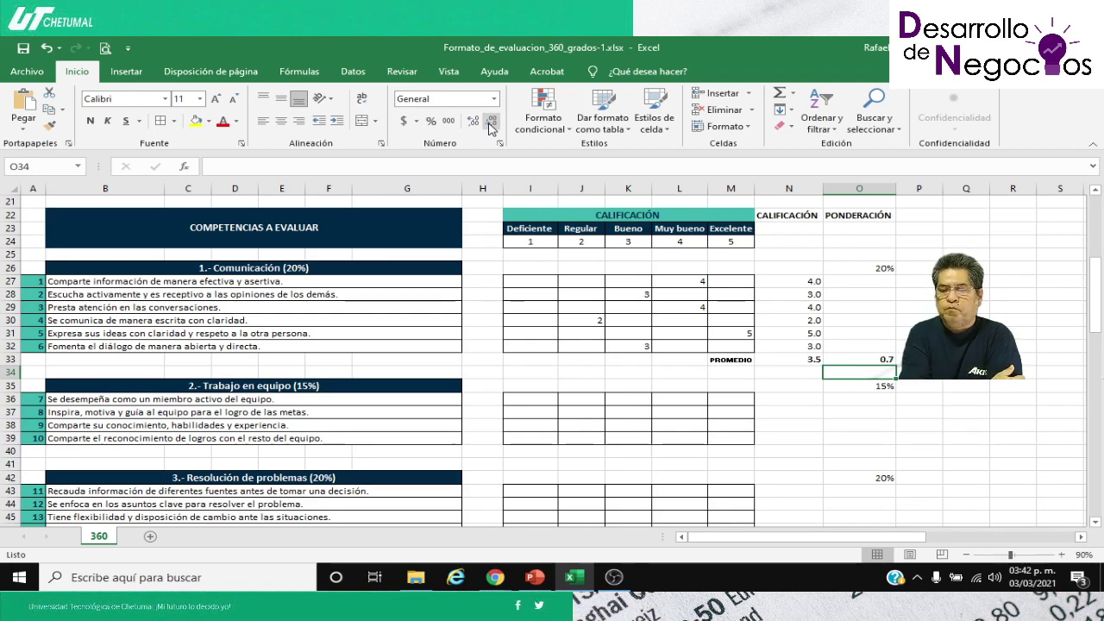
Step: Rate the first three Trabajo en equipo statements by entering 5 in M36, 4 in L37 and 3 in K38
key(Down)
key(Down)
key(Down)
key(Left)
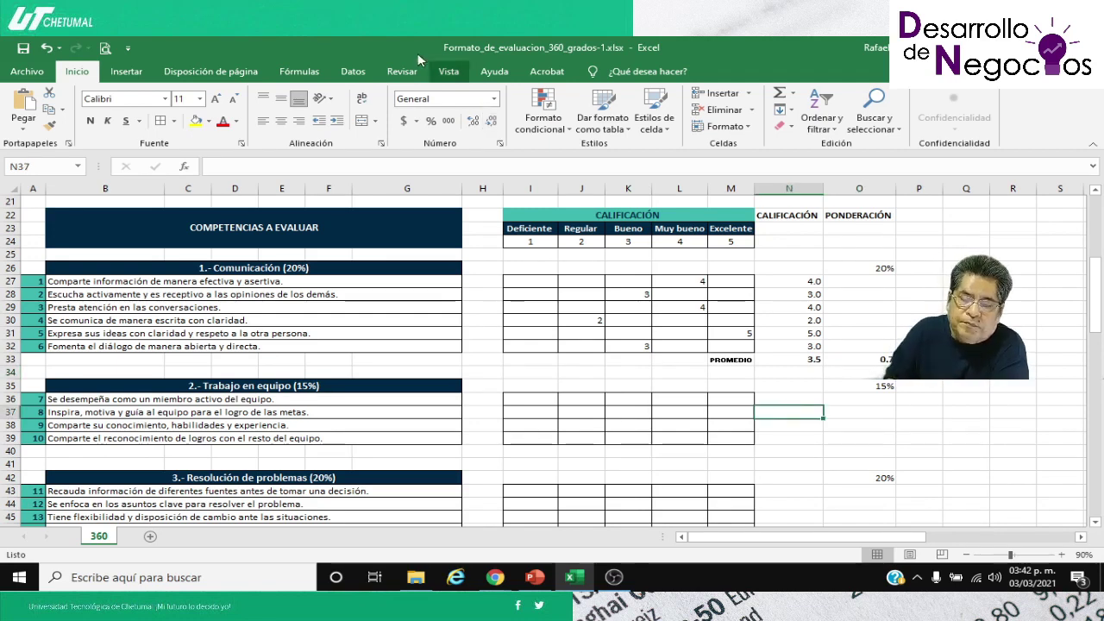
click(723, 454)
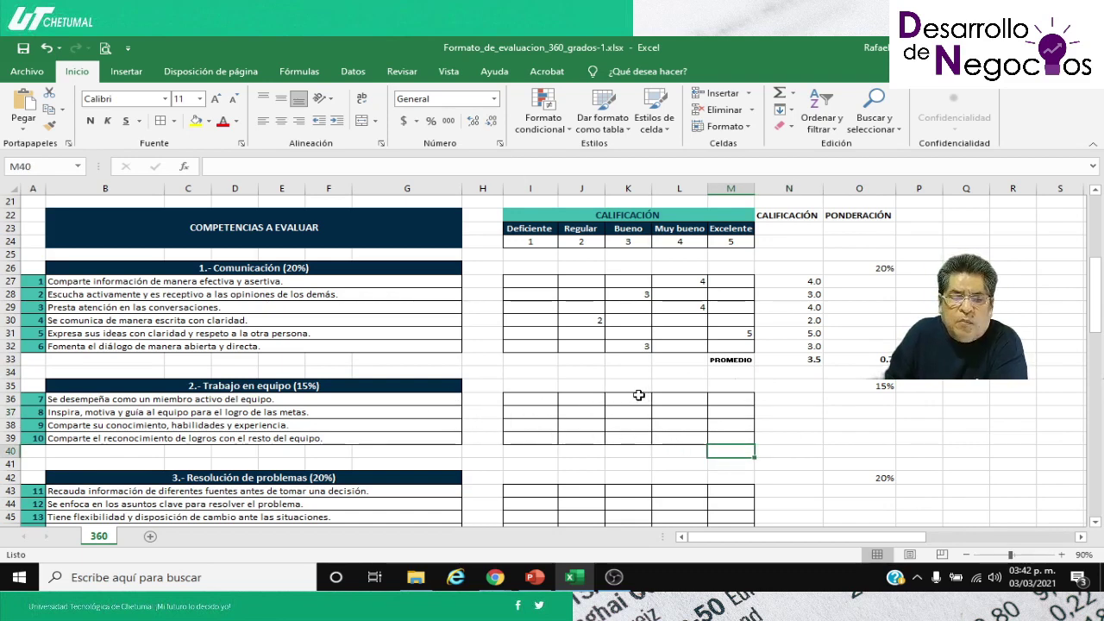
click(675, 400)
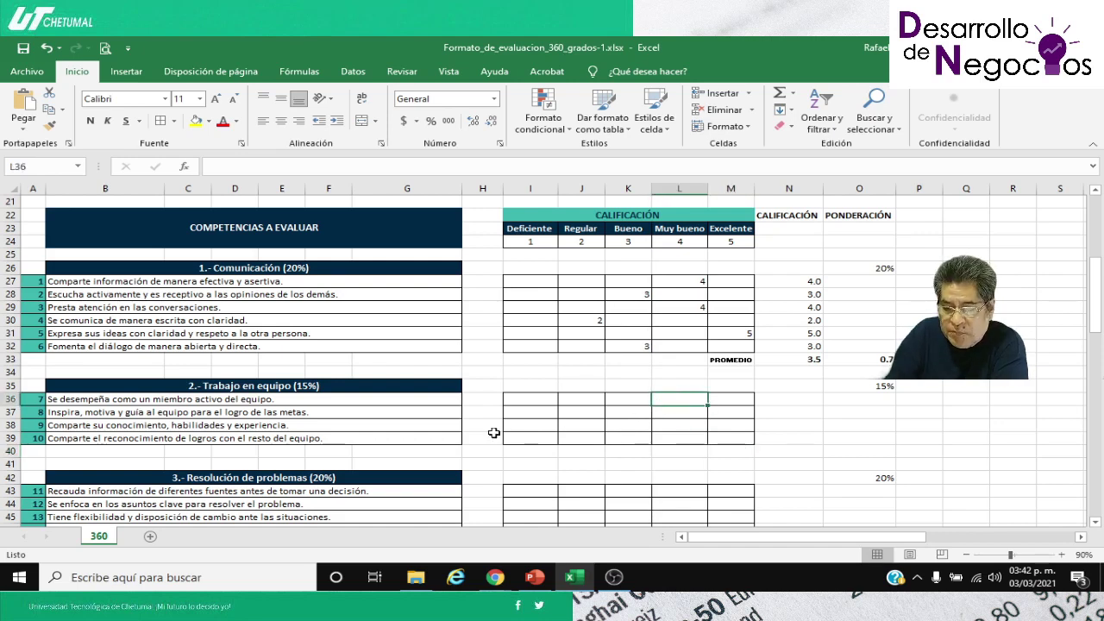
key(Right)
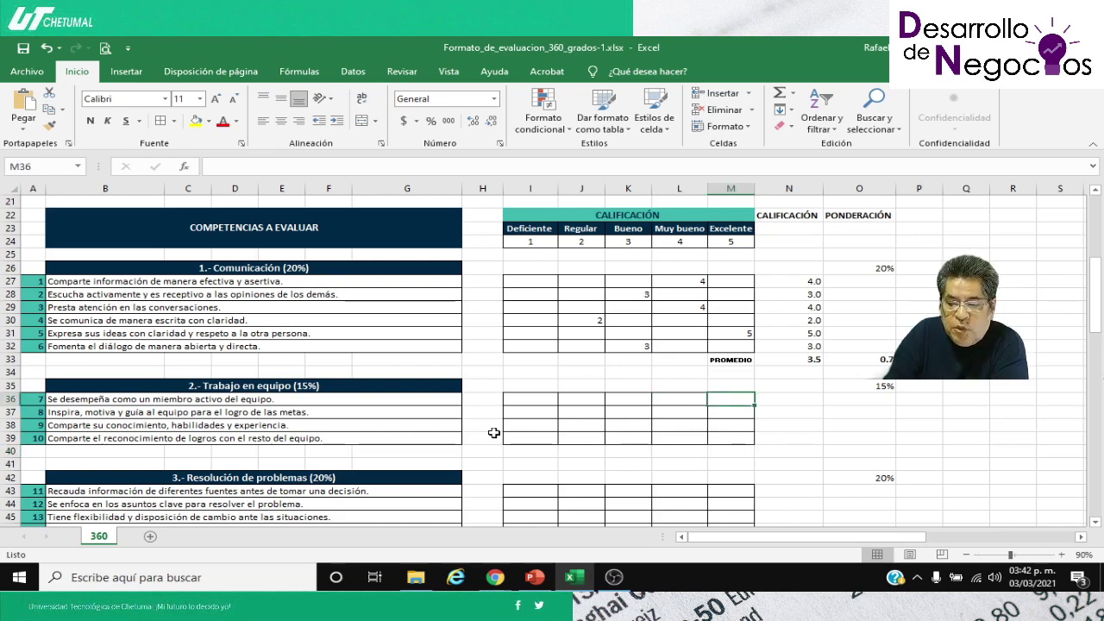
text(5)
key(Return)
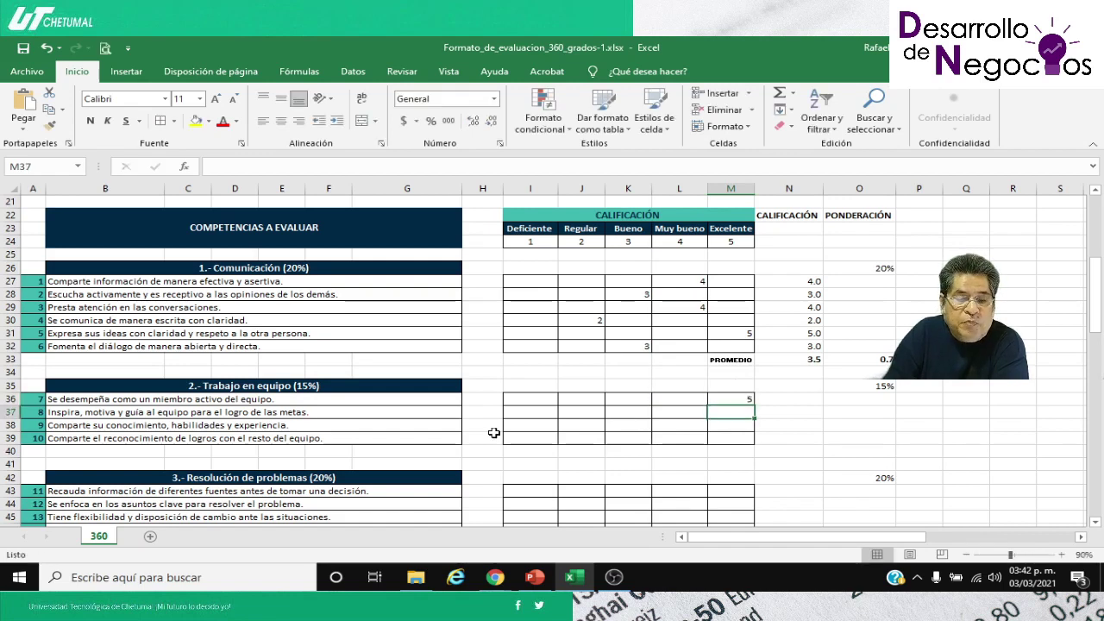
key(Left)
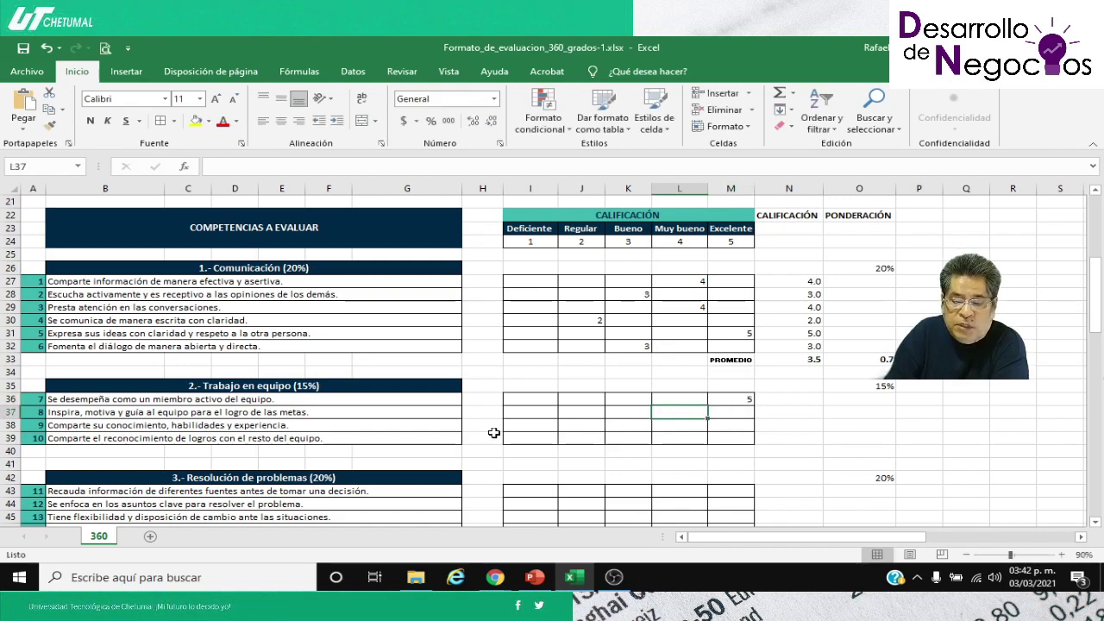
text(4)
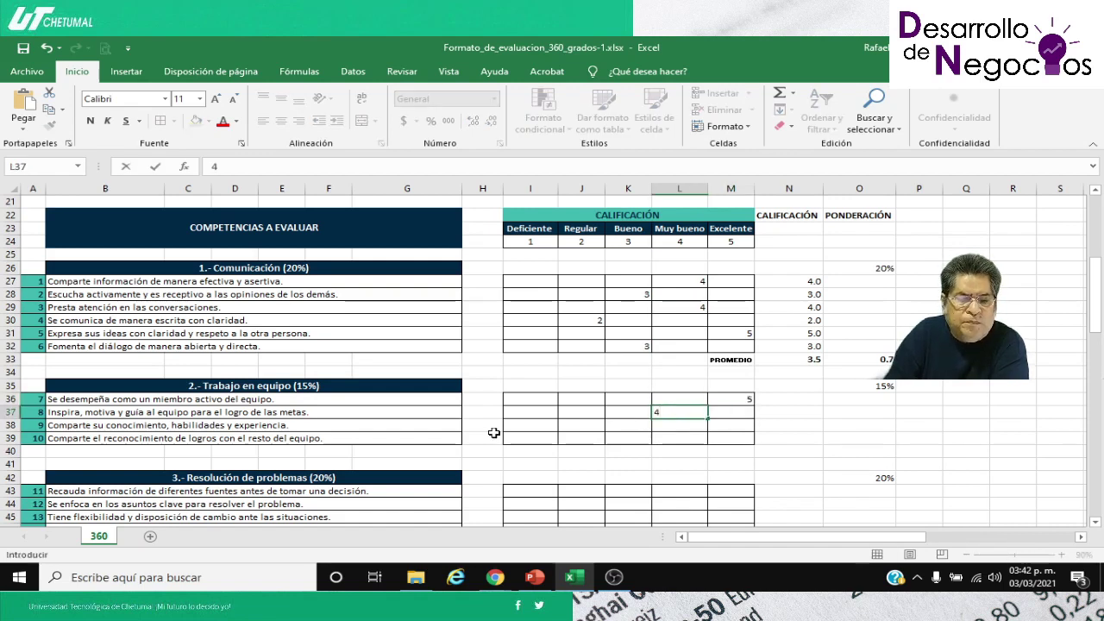
key(Return)
key(Left)
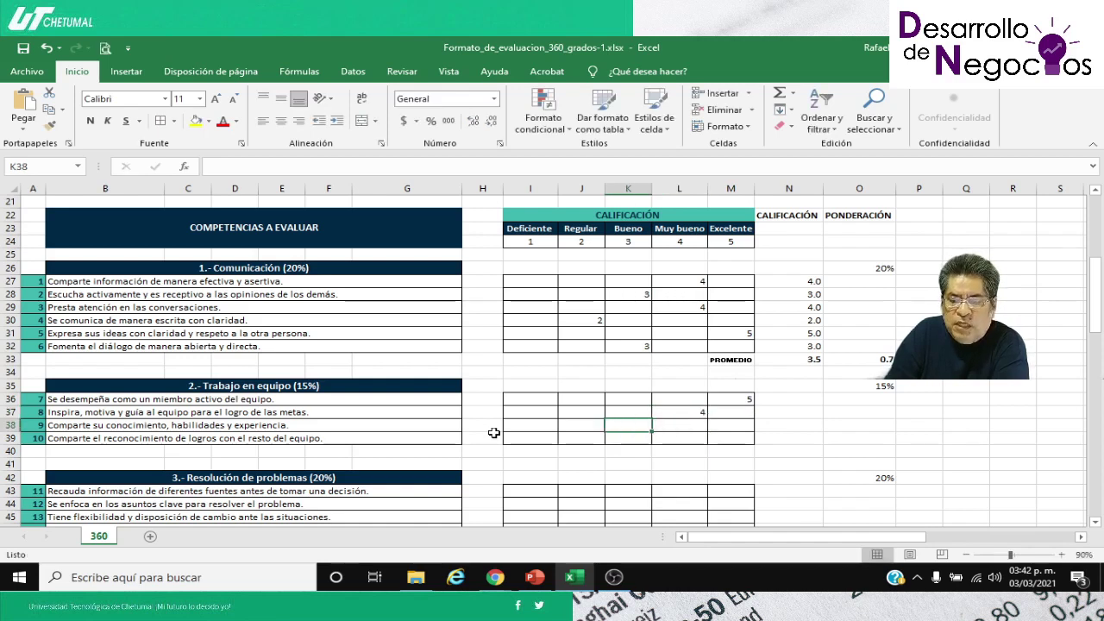
text(3)
key(Return)
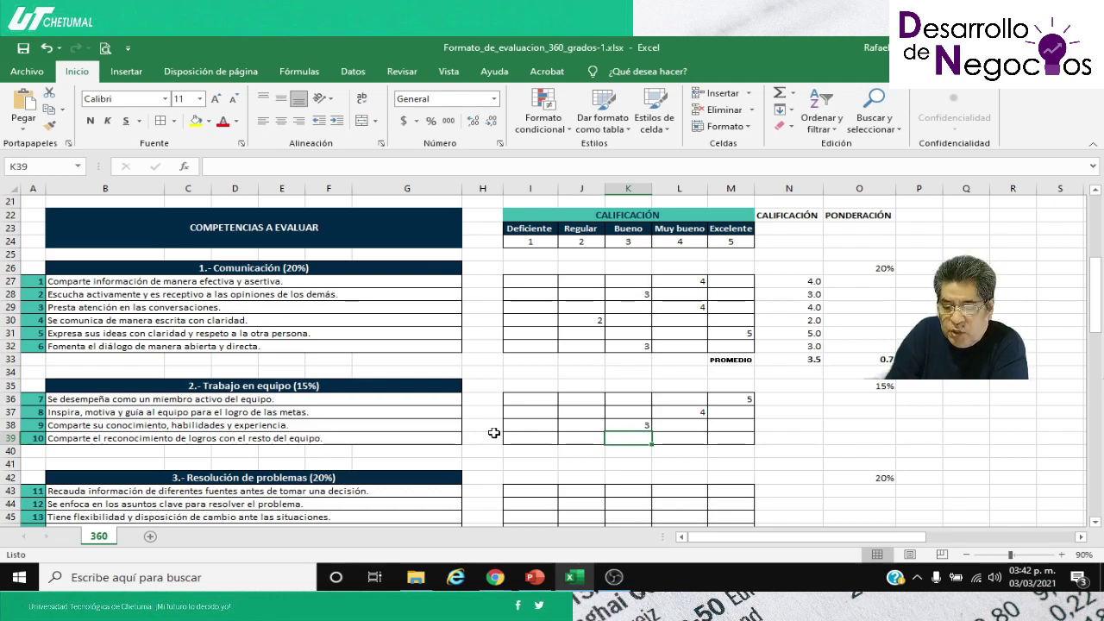
Step: Rate the fourth Trabajo en equipo statement 3 in K39 and copy the row-sum formula from N30 into N36:N39
text(3)
key(Right)
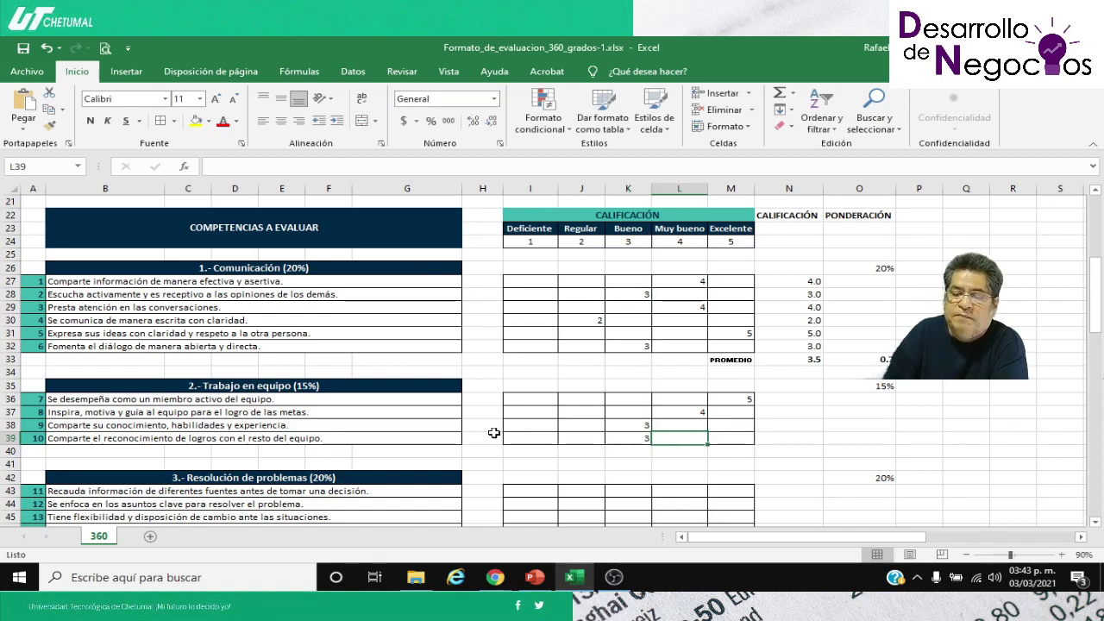
double_click(801, 348)
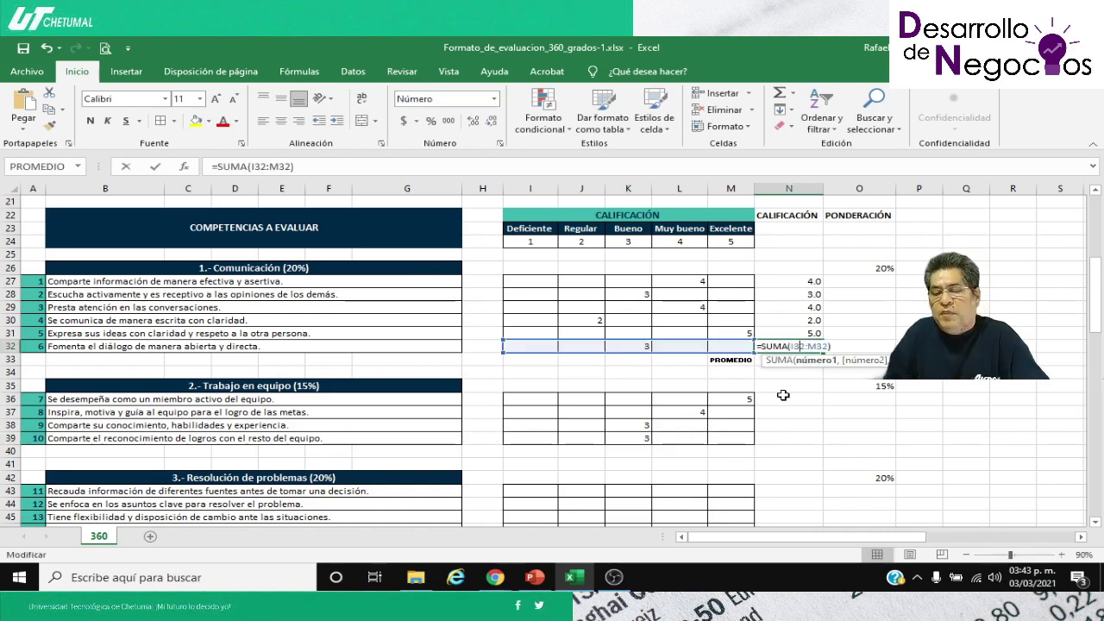
click(791, 323)
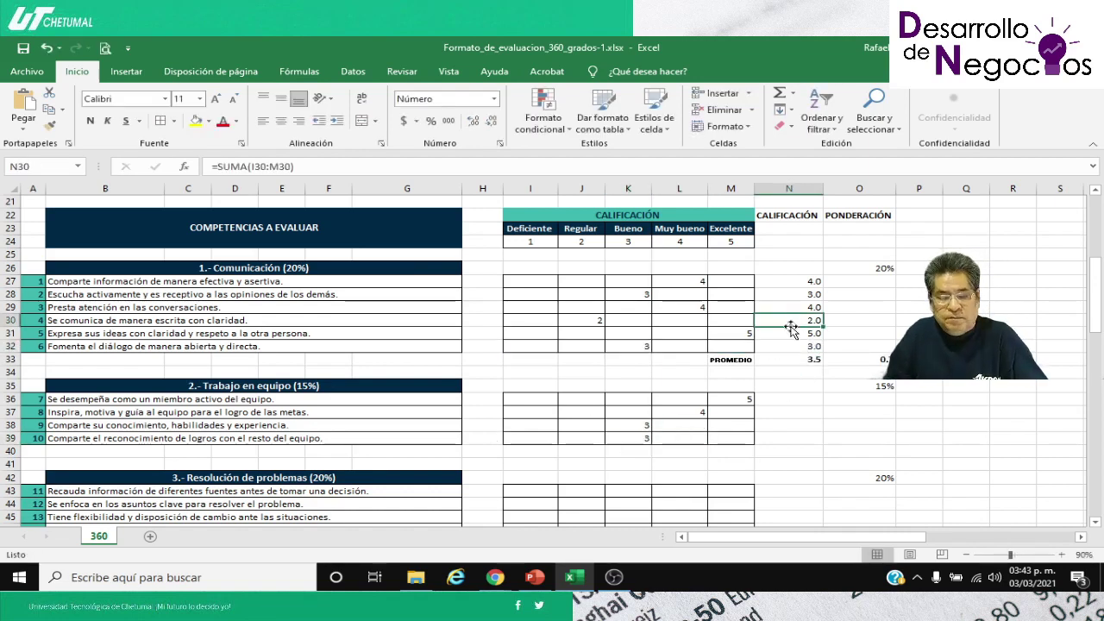
key(ctrl+c)
drag(789, 400, 790, 441)
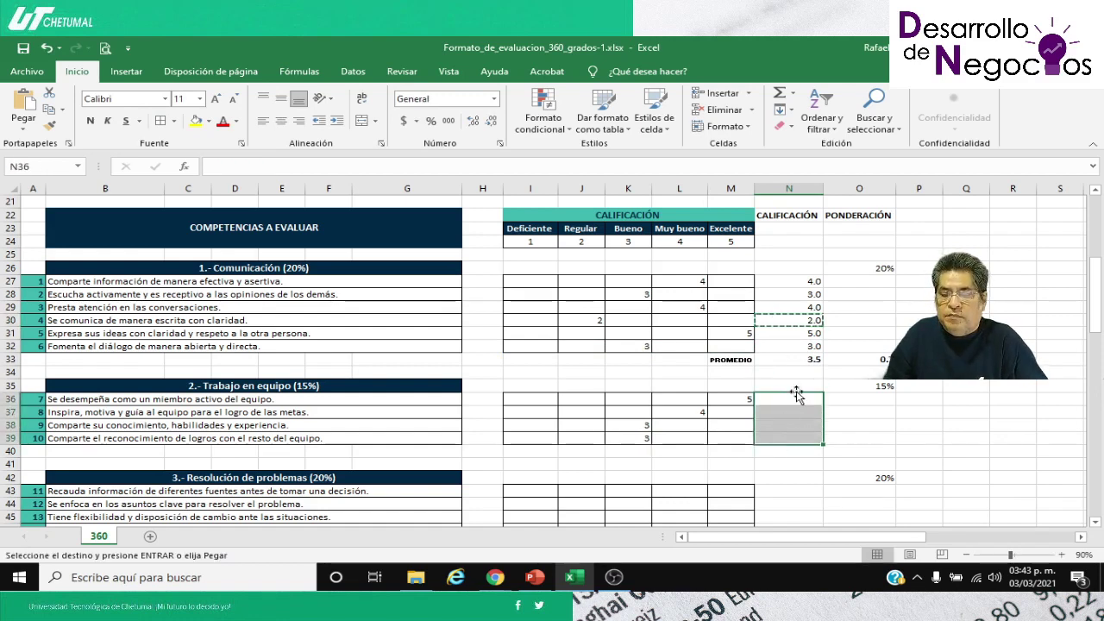
key(Return)
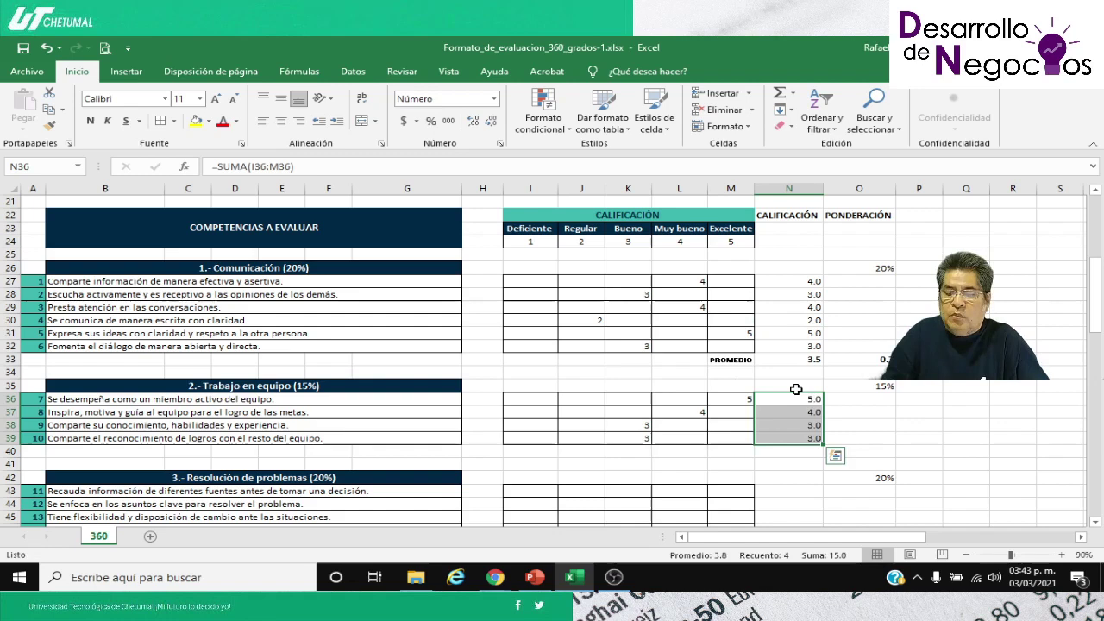
Step: Copy the PROMEDIO label from M33 to M40 below the Trabajo en equipo ratings
click(787, 451)
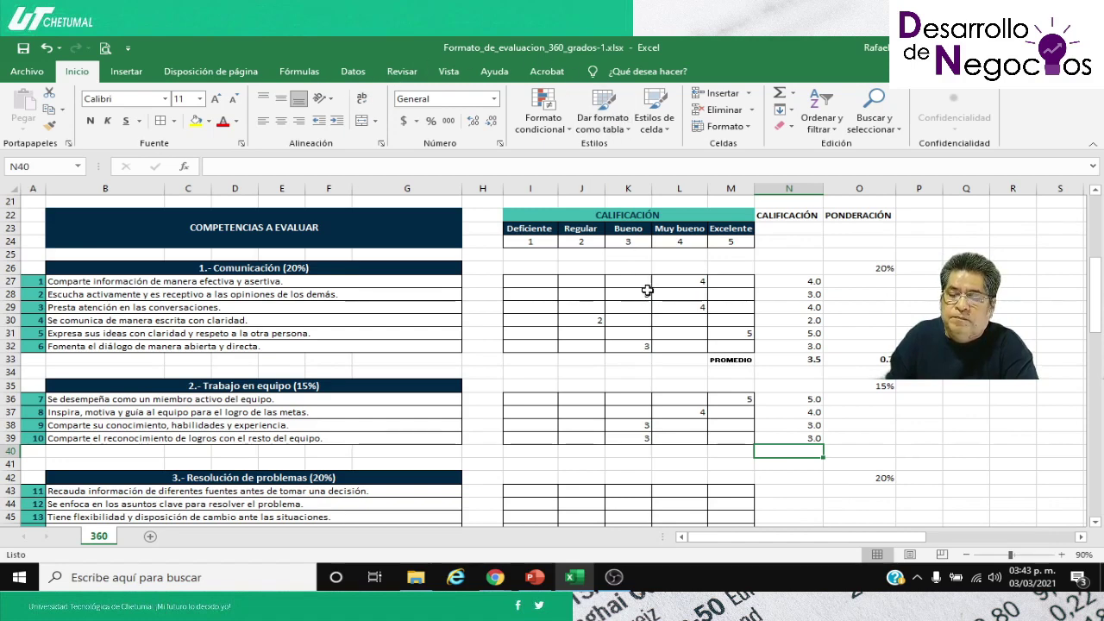
click(709, 360)
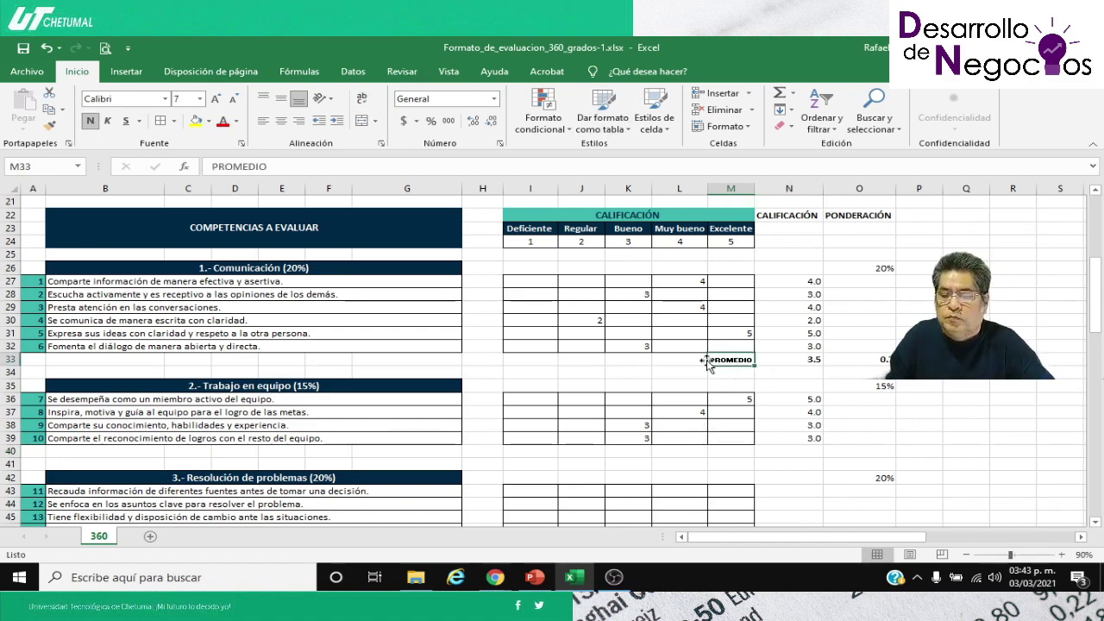
key(ctrl+c)
click(714, 448)
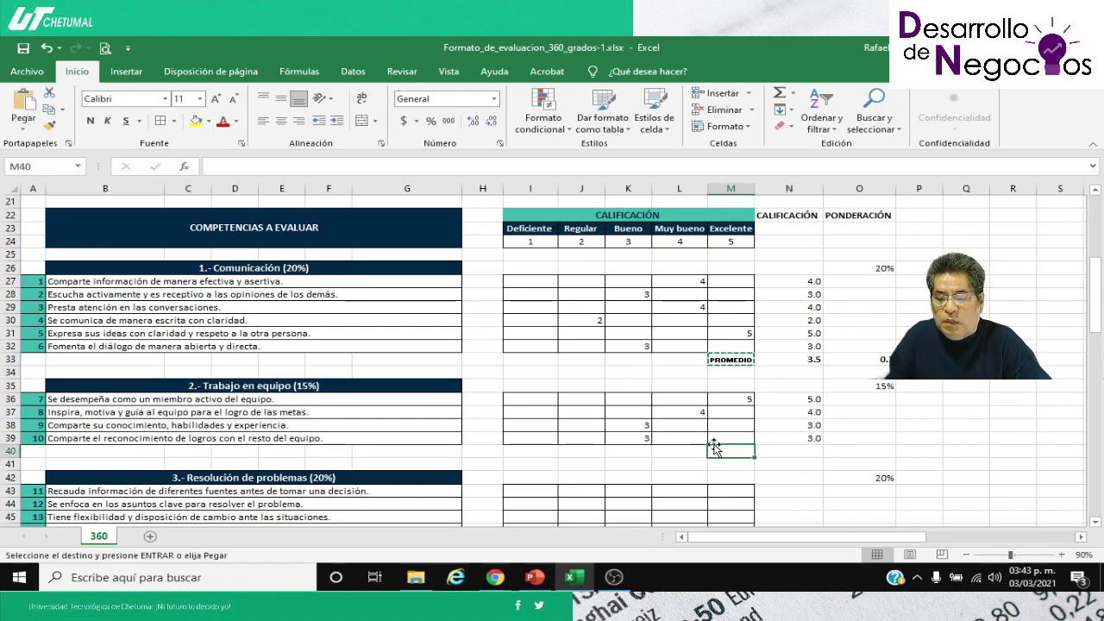
key(Return)
Step: Calculate the Trabajo en equipo average in N40 by inserting the statistical function PROMEDIO over the range N36:N39
key(Right)
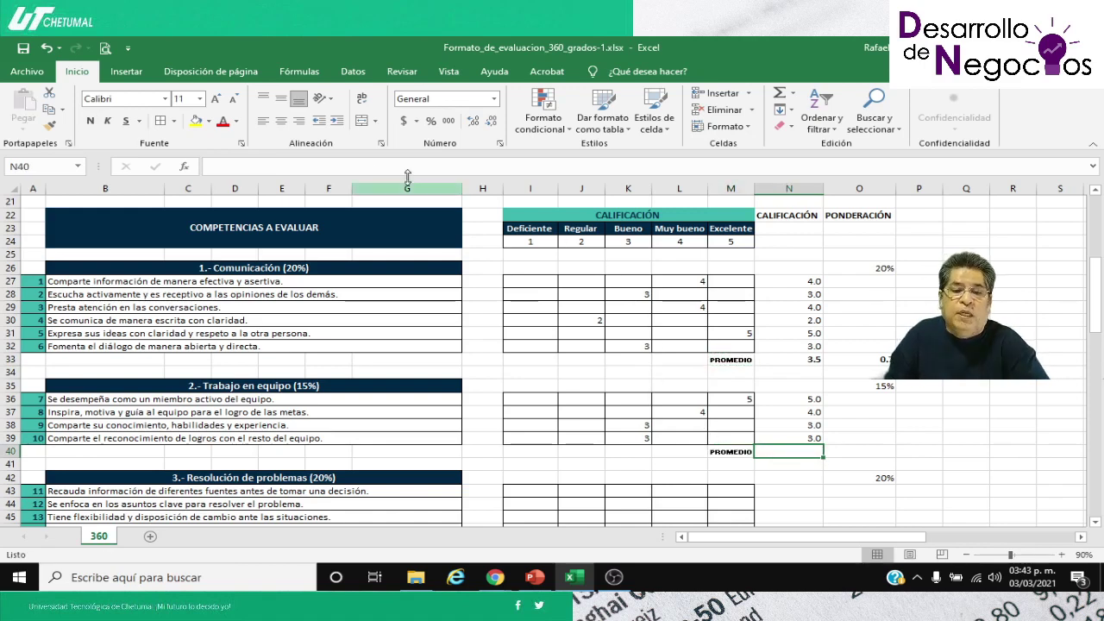
click(297, 72)
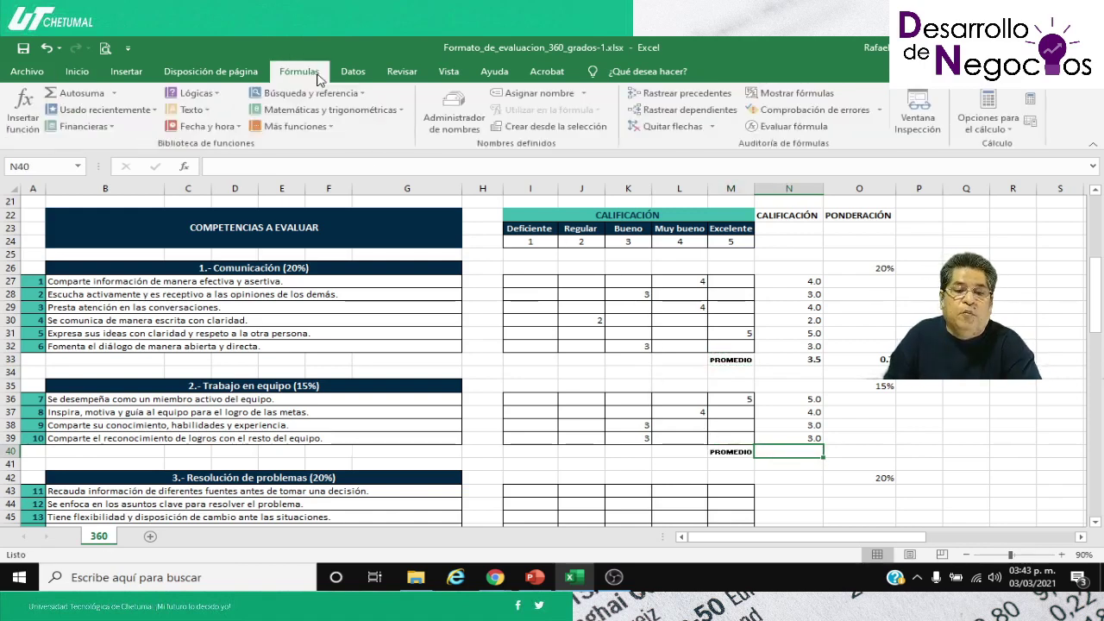
click(26, 126)
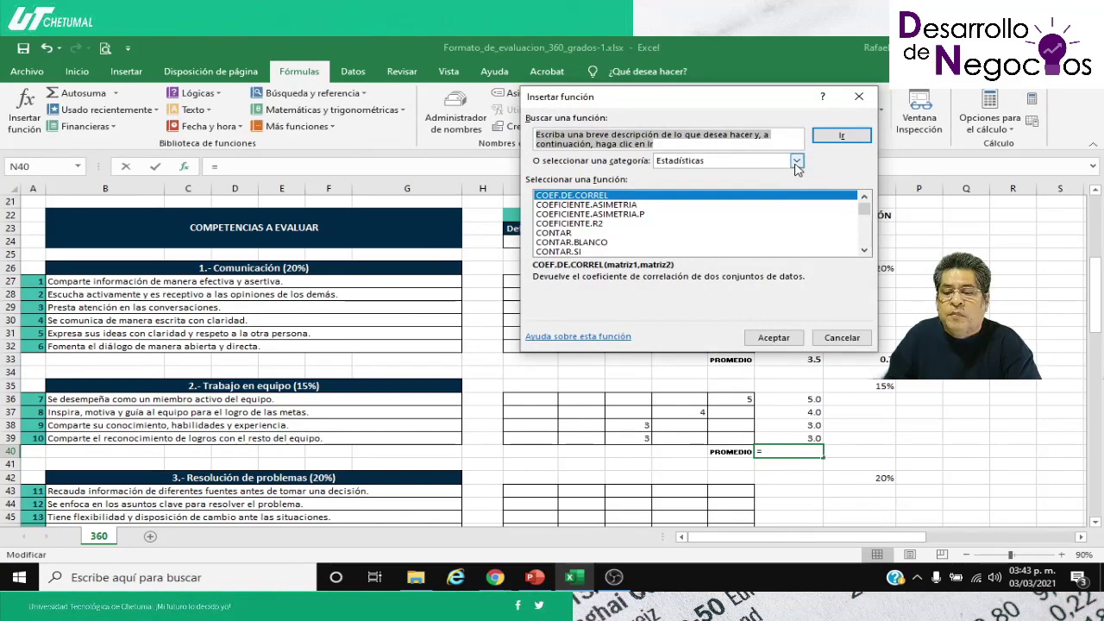
click(623, 216)
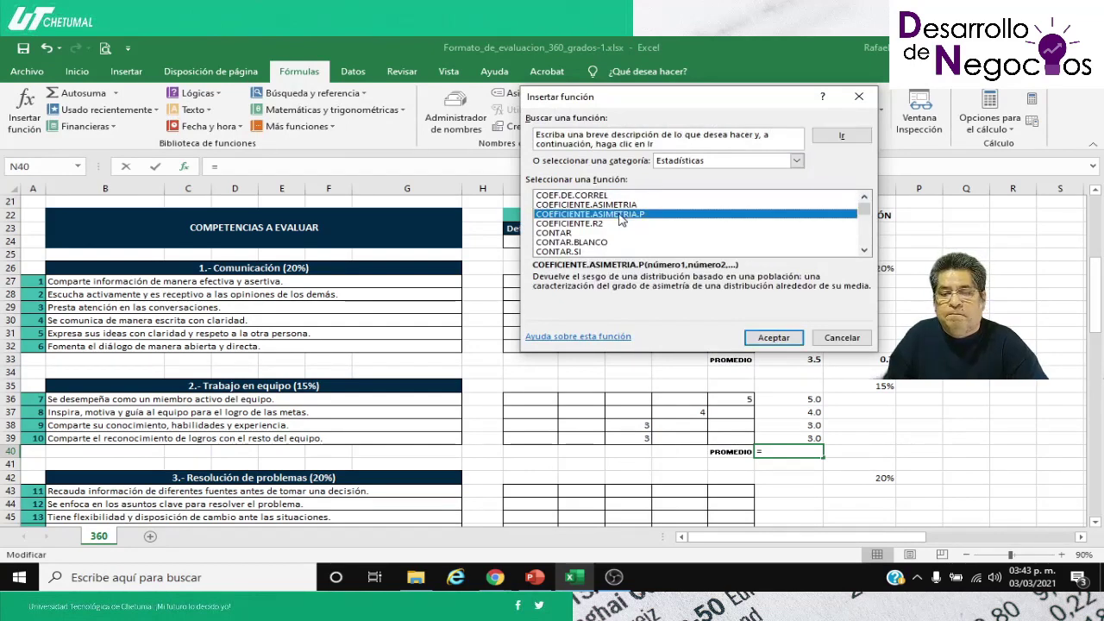
key(p)
key(Down)
key(Down)
key(Down)
key(Down)
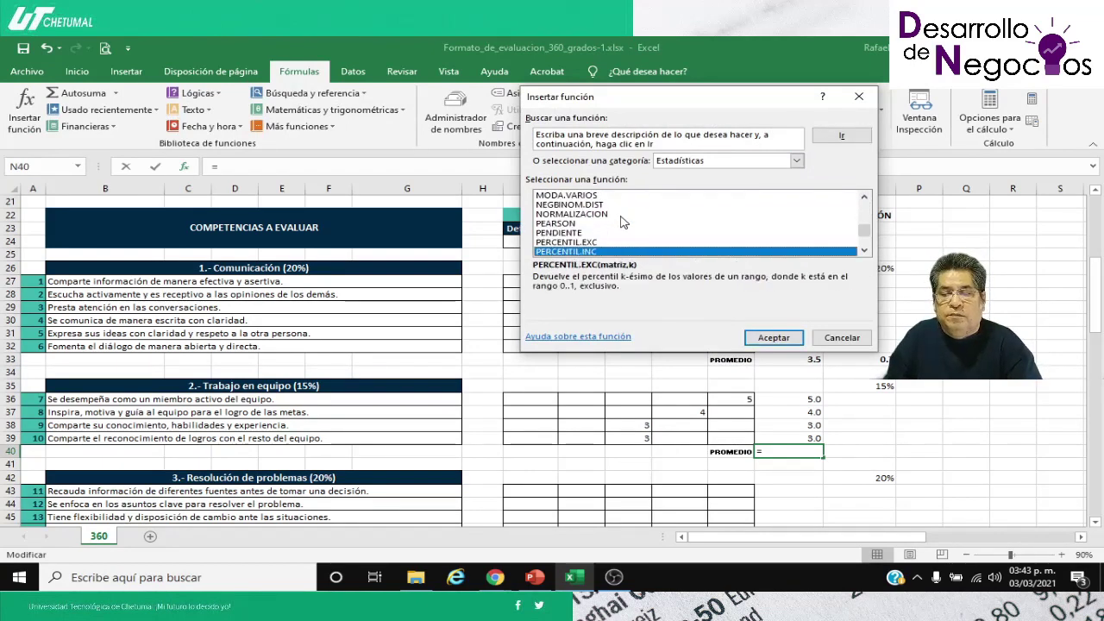
key(Down)
key(Down)
key(Down)
key(Down)
key(Down)
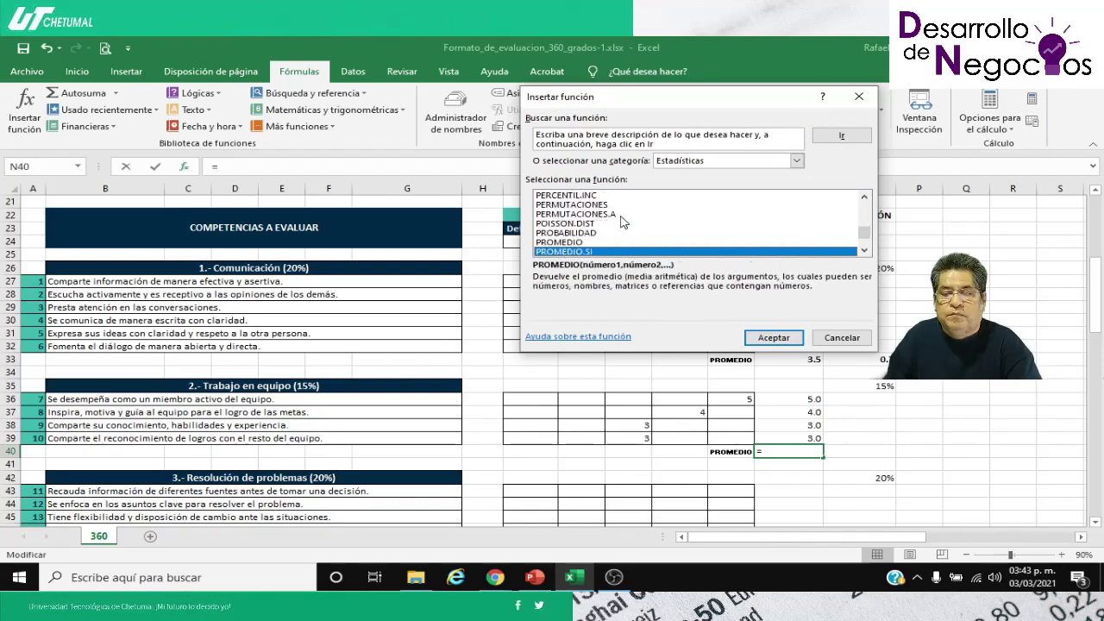
key(Up)
click(773, 338)
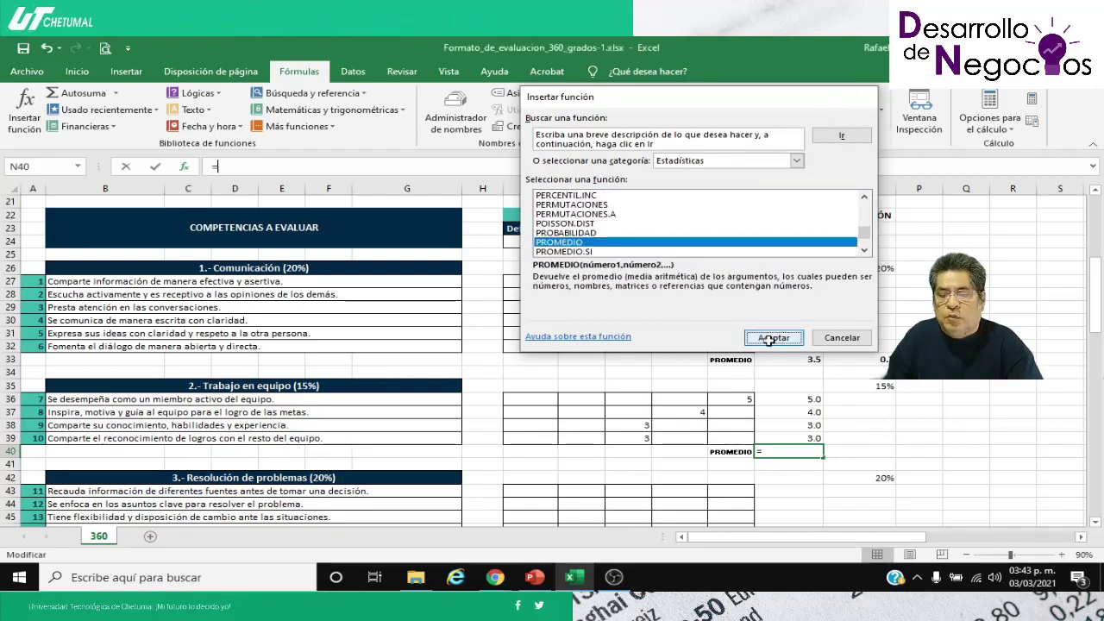
click(718, 141)
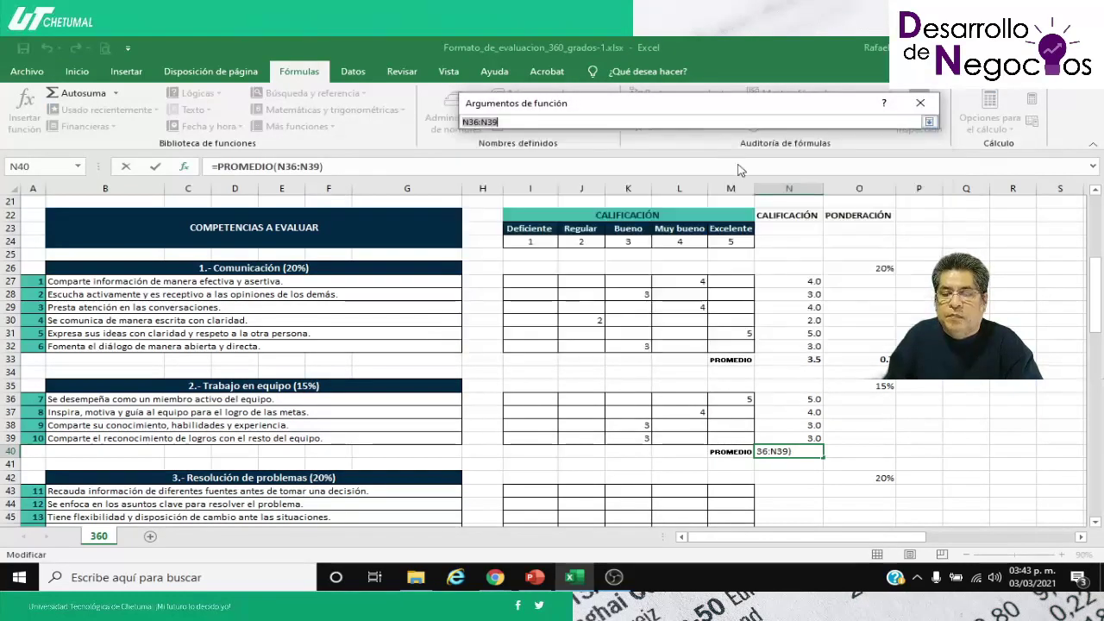
drag(790, 398, 796, 434)
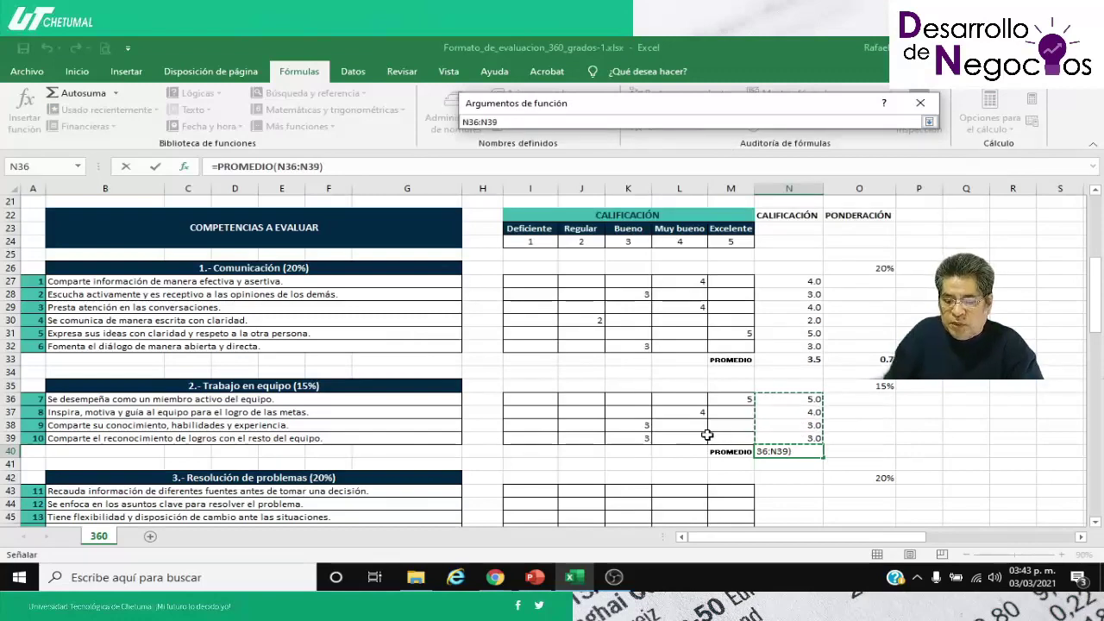
key(Return)
key(Return)
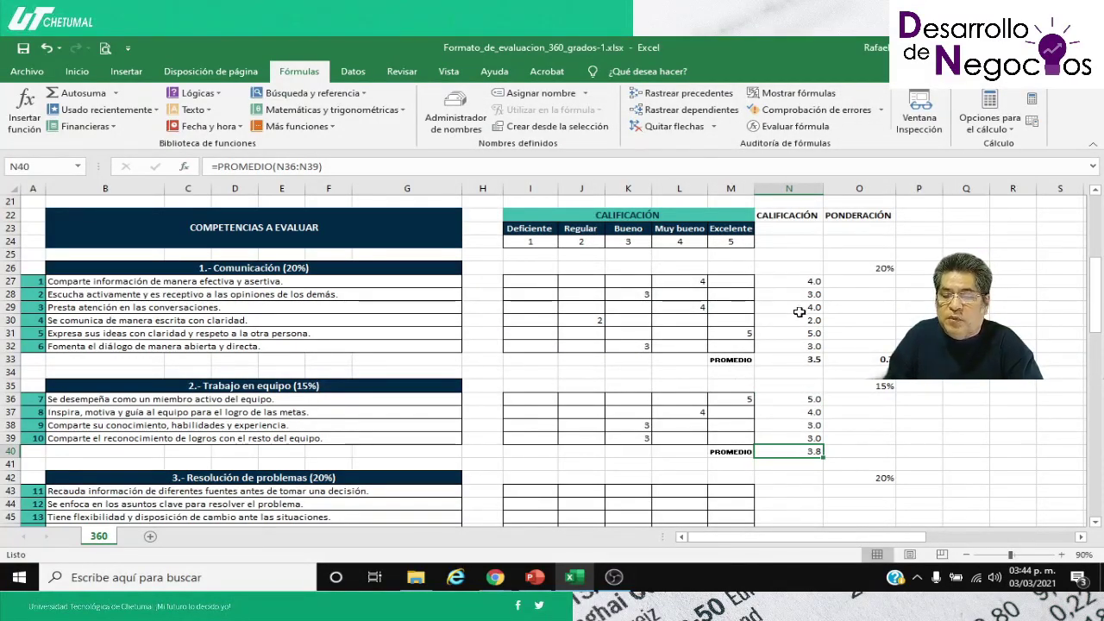
Step: Format the scores and averages in N27:N40 with two decimal places
drag(793, 282, 804, 452)
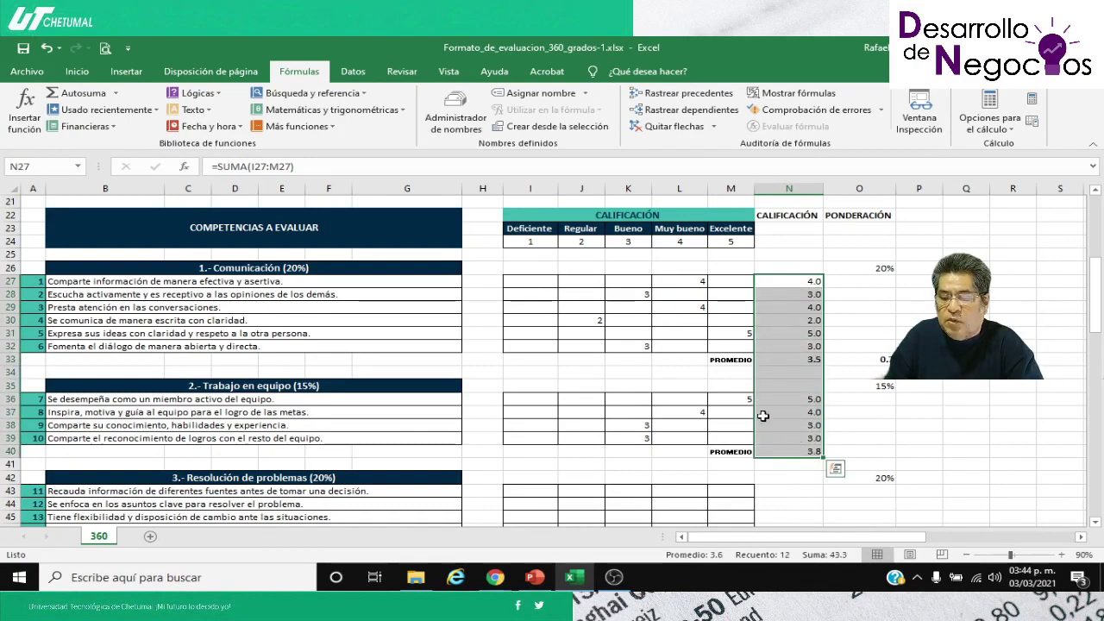
click(77, 72)
click(473, 121)
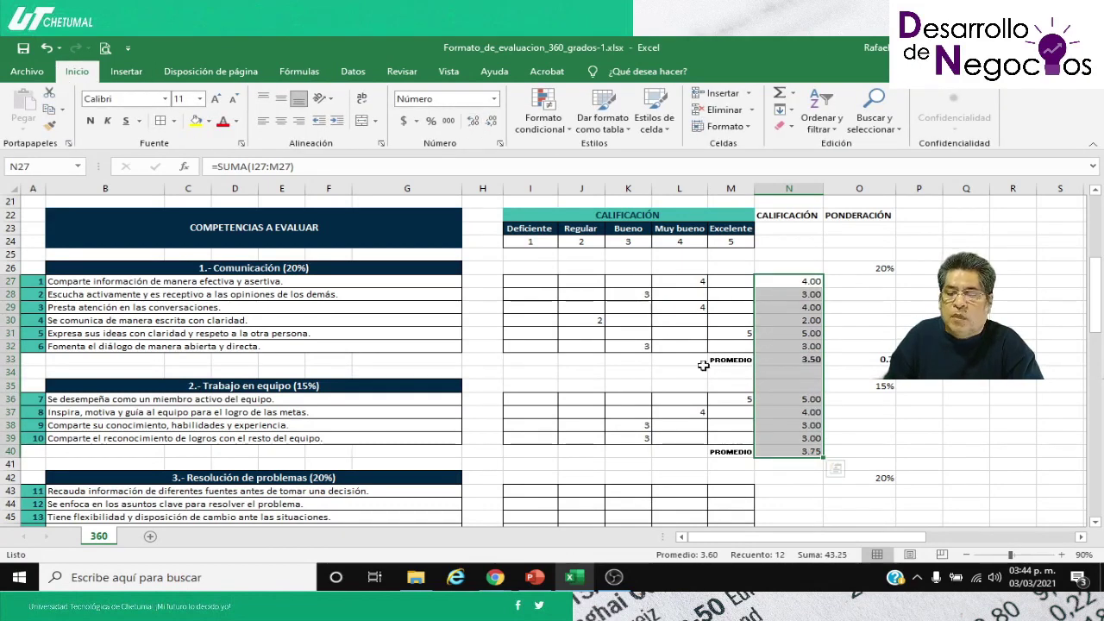
Step: Make the Trabajo en equipo average in N40 bold
click(847, 390)
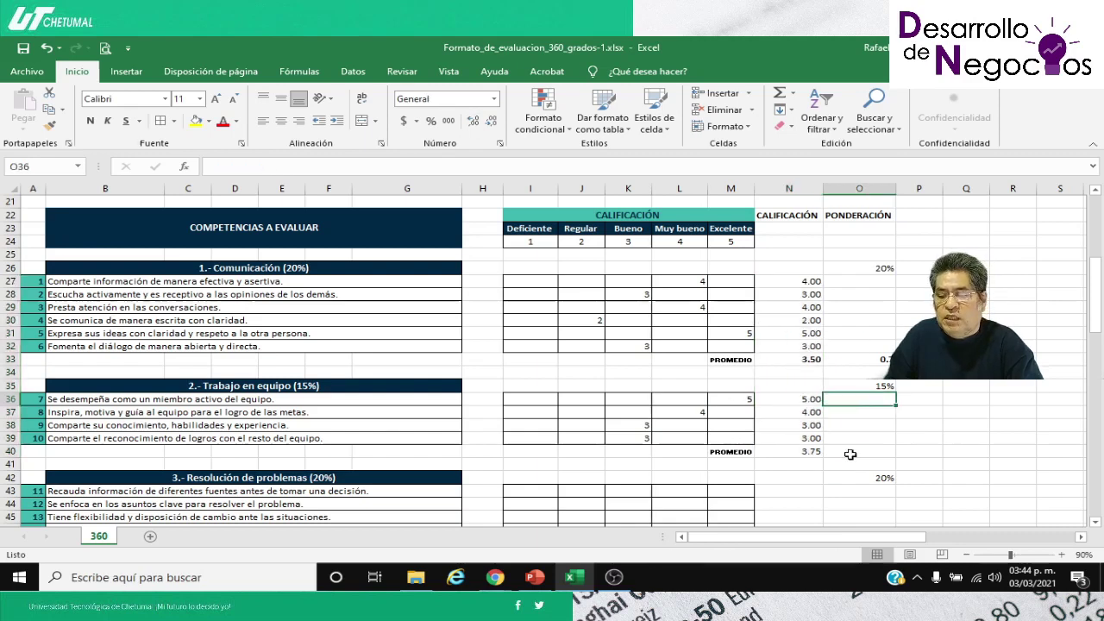
click(794, 452)
key(ctrl+n)
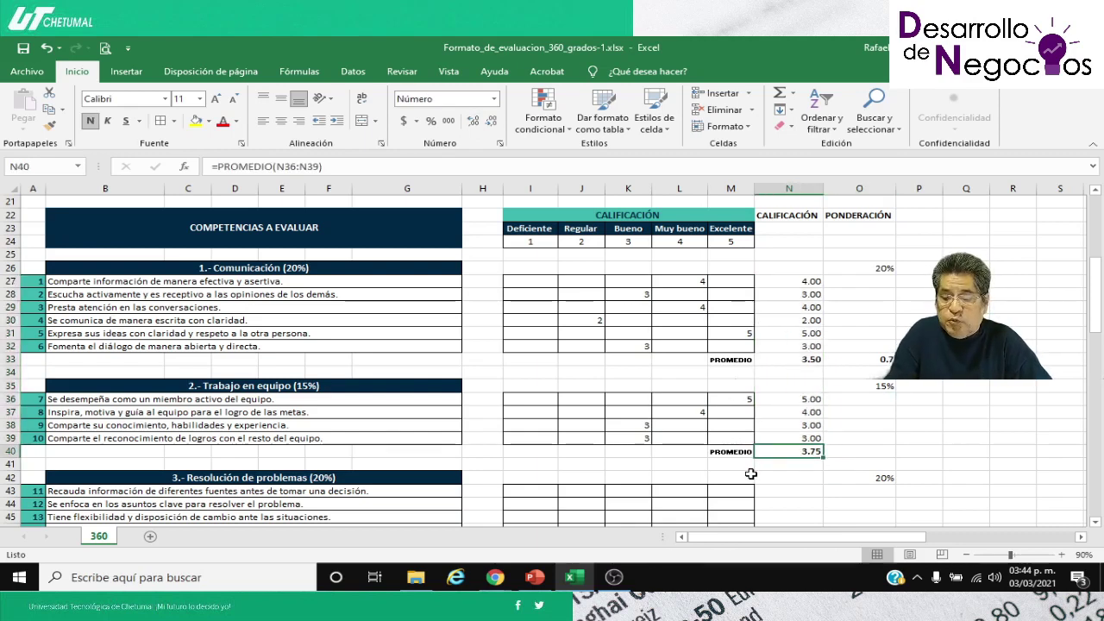
Step: Begin a formula in O40 for the weighted Trabajo en equipo score
key(Right)
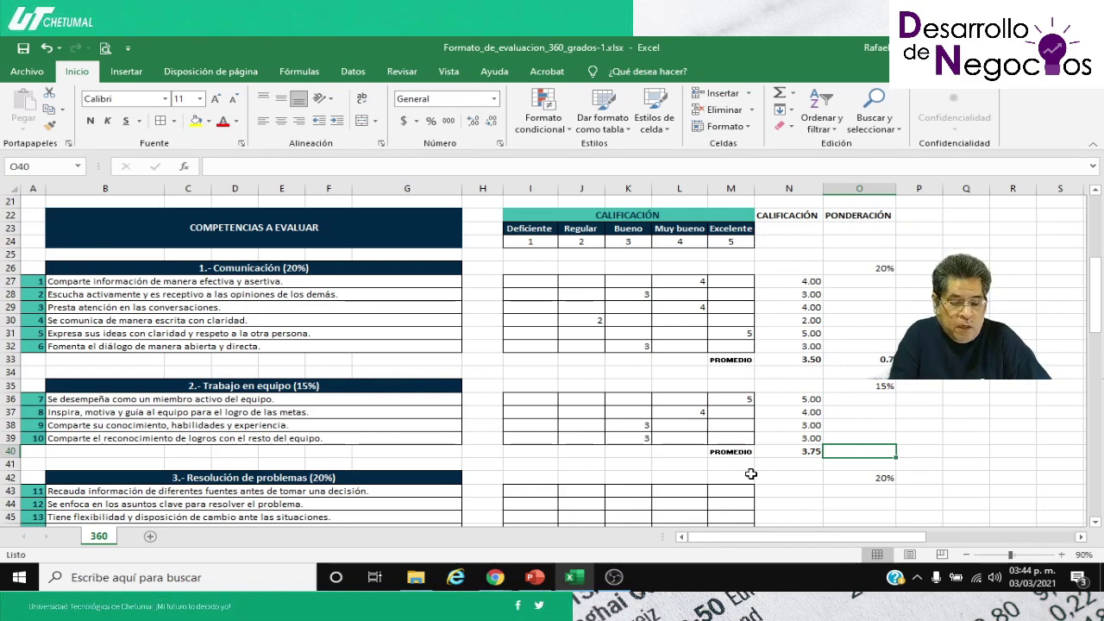
text(=)
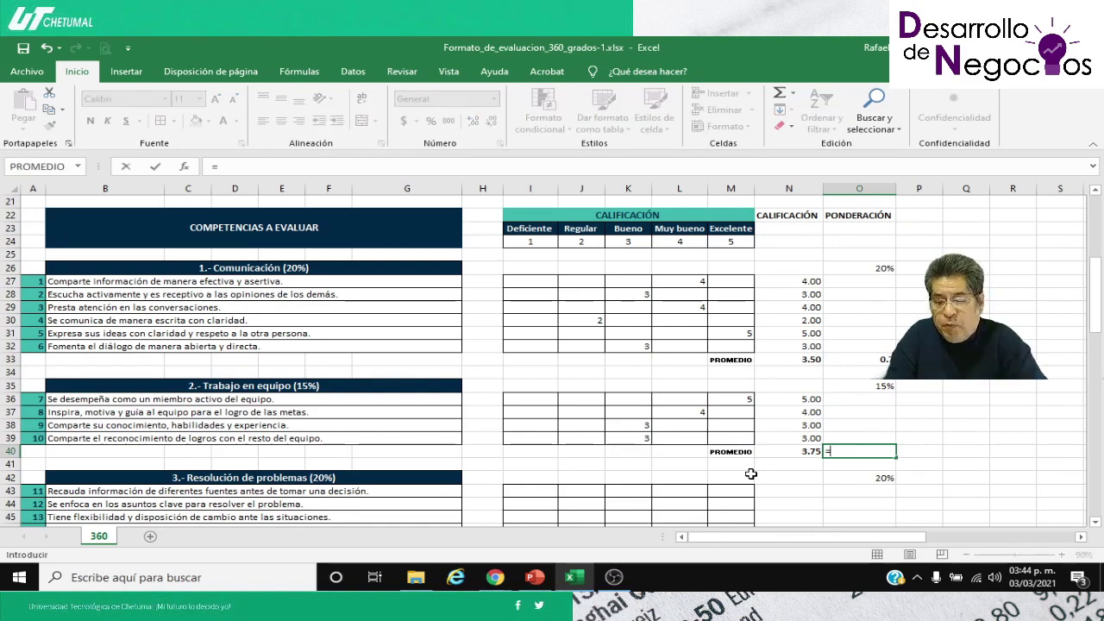
Step: Enter the formula =N40*O35 in O40 to weight the Trabajo en equipo average
key(Left)
text(*)
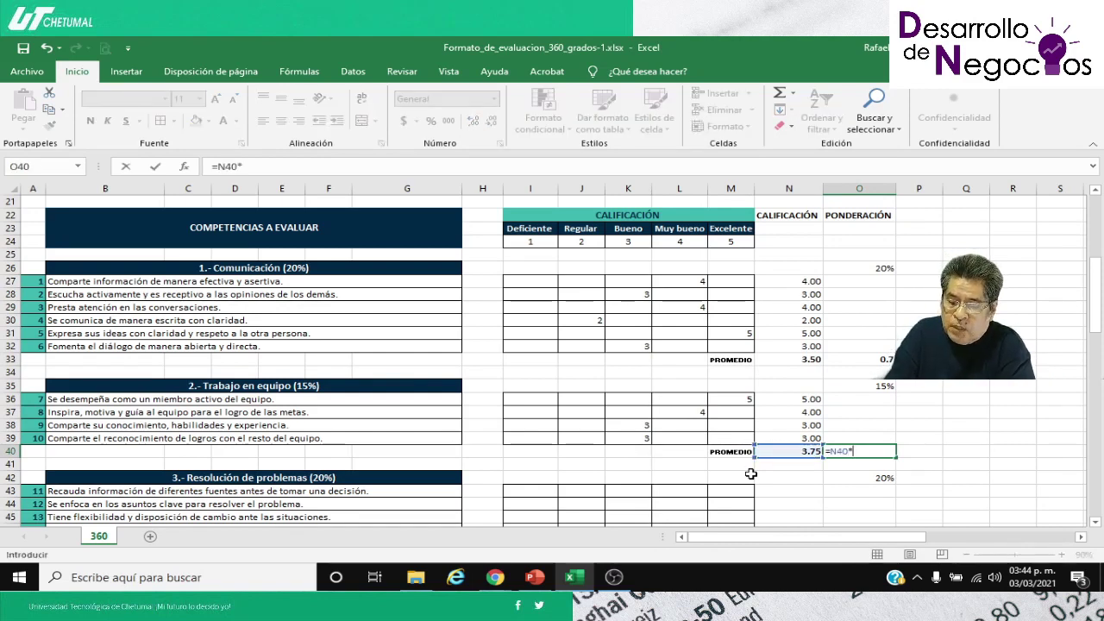
key(Up)
key(Up)
key(Up)
key(Up)
key(Up)
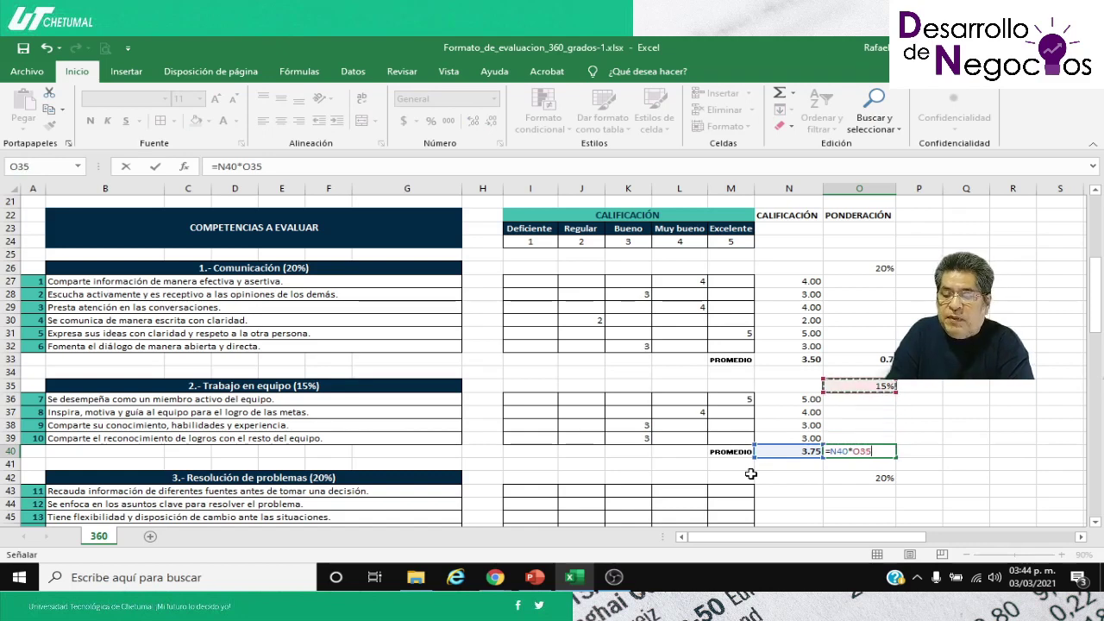
key(Return)
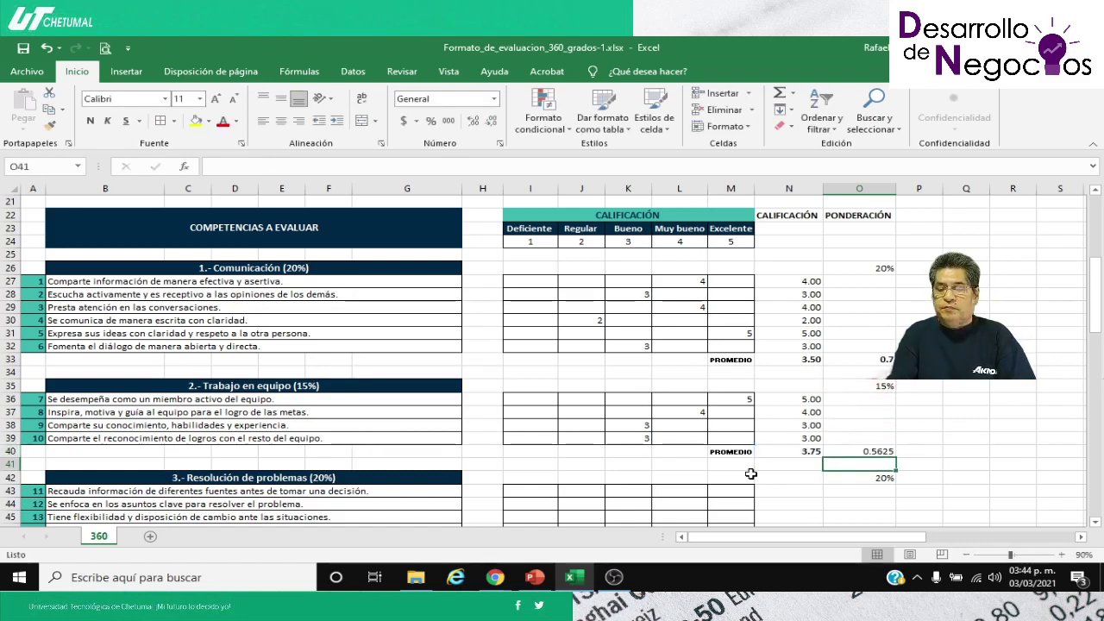
Step: Copy the formatting of the weighted Comunicación score in O33 onto O40
click(863, 450)
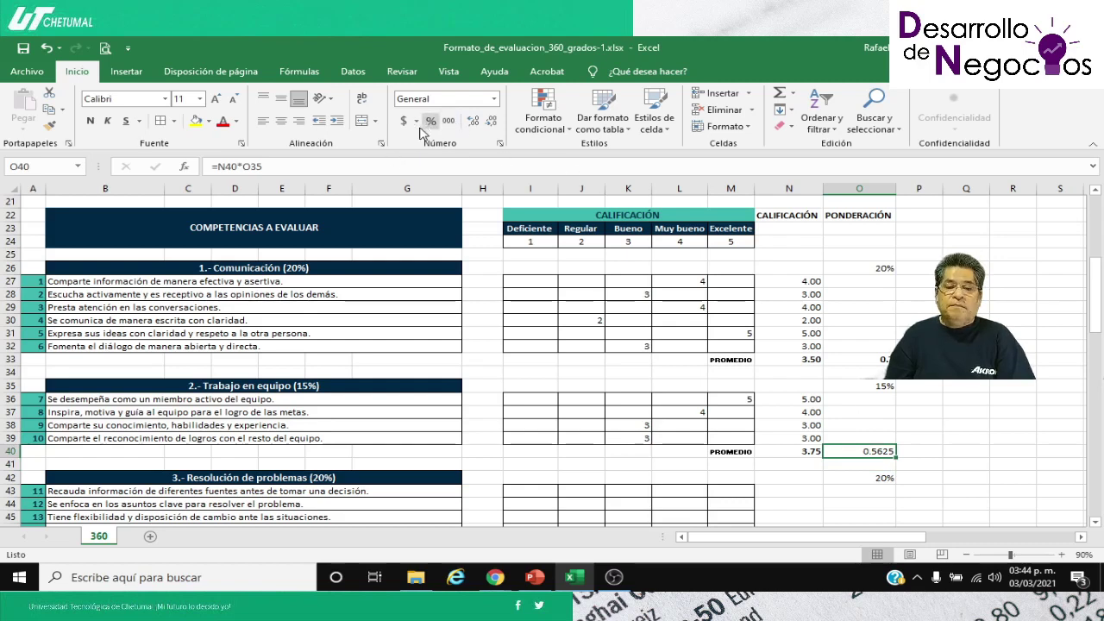
click(858, 358)
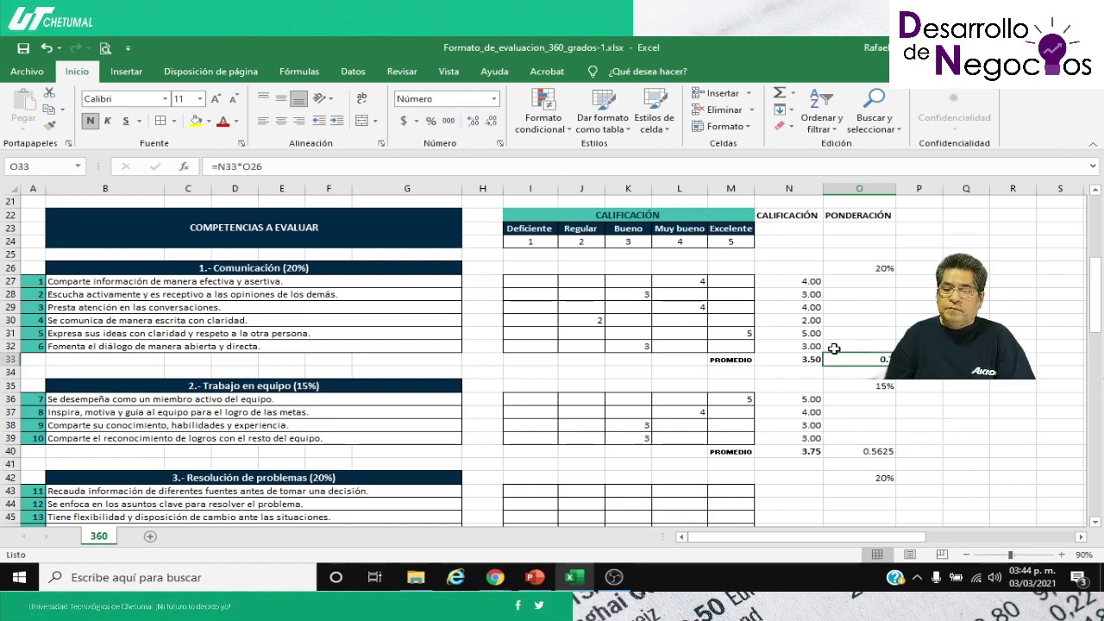
click(49, 126)
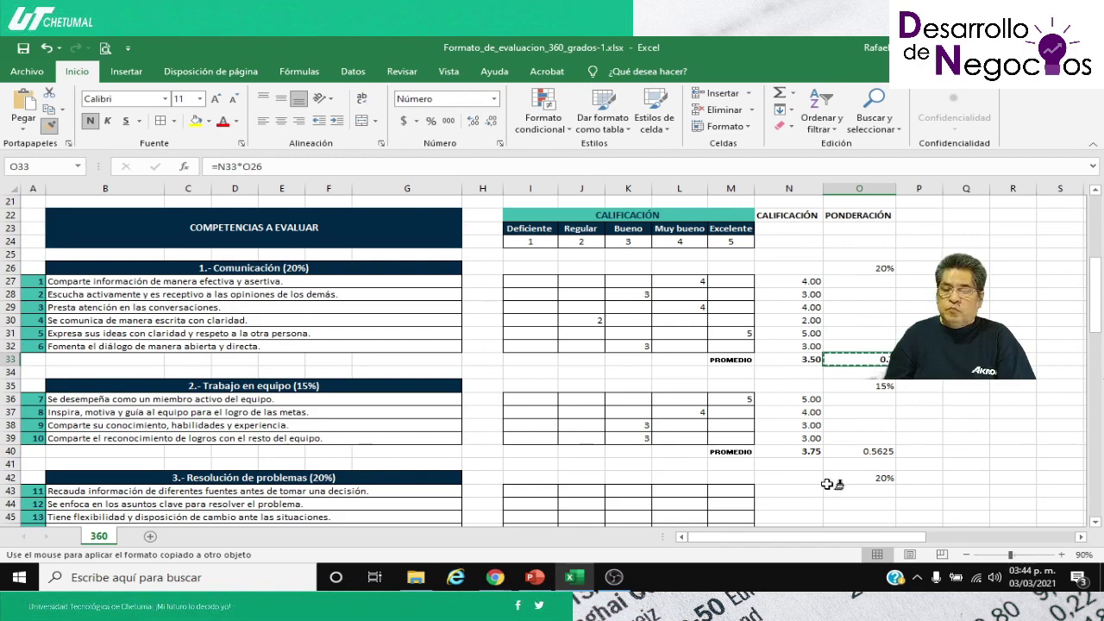
click(852, 450)
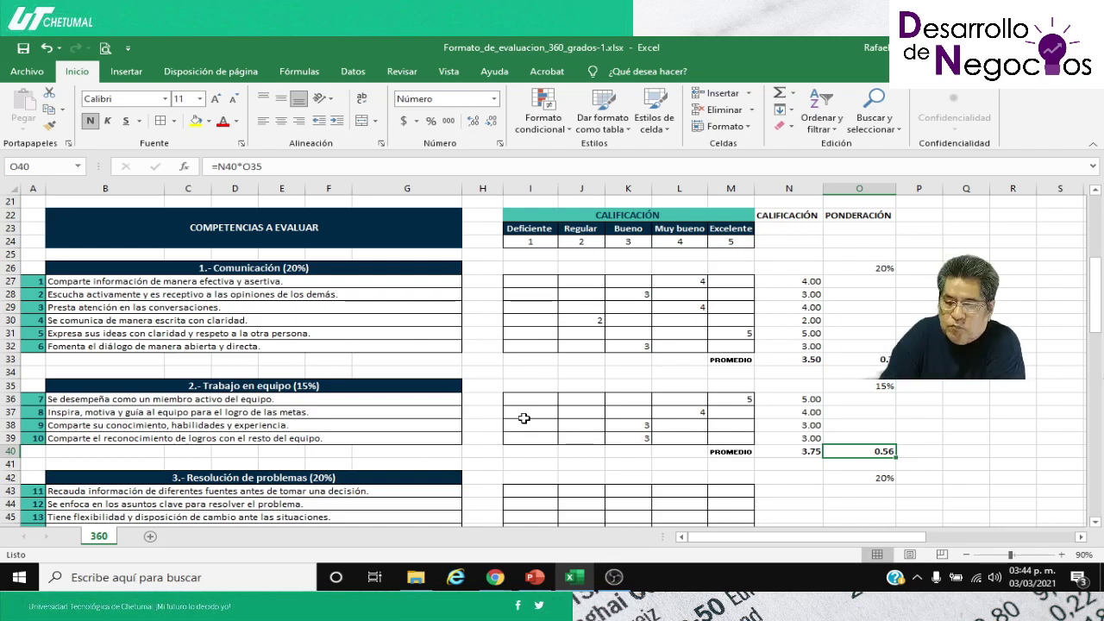
key(Down)
key(Down)
key(Down)
key(Down)
key(Down)
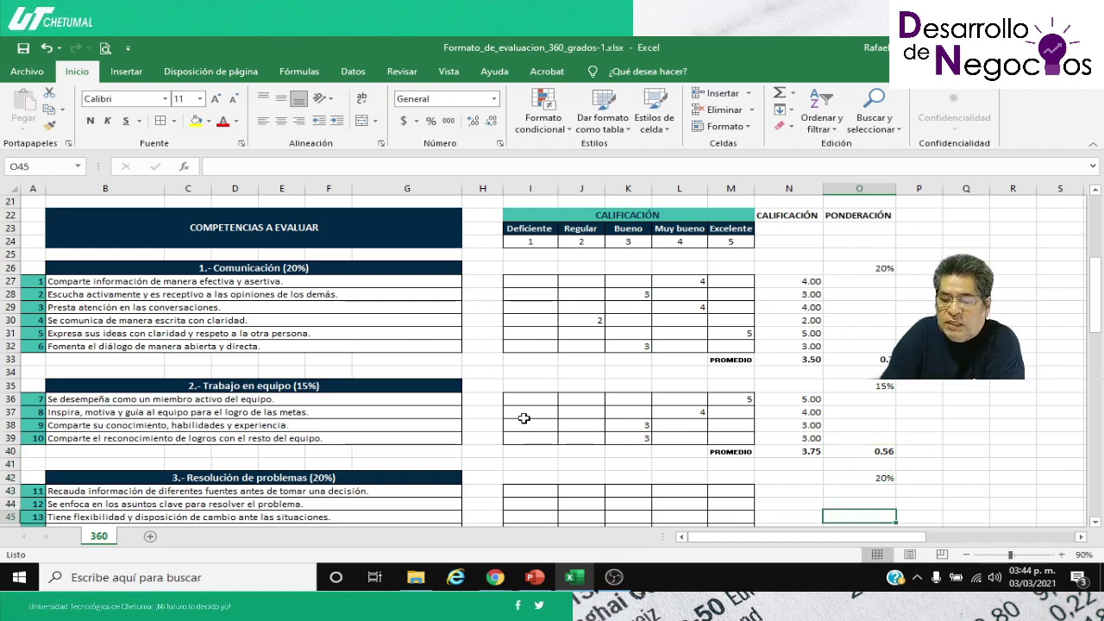
key(Down)
key(Down)
key(Down)
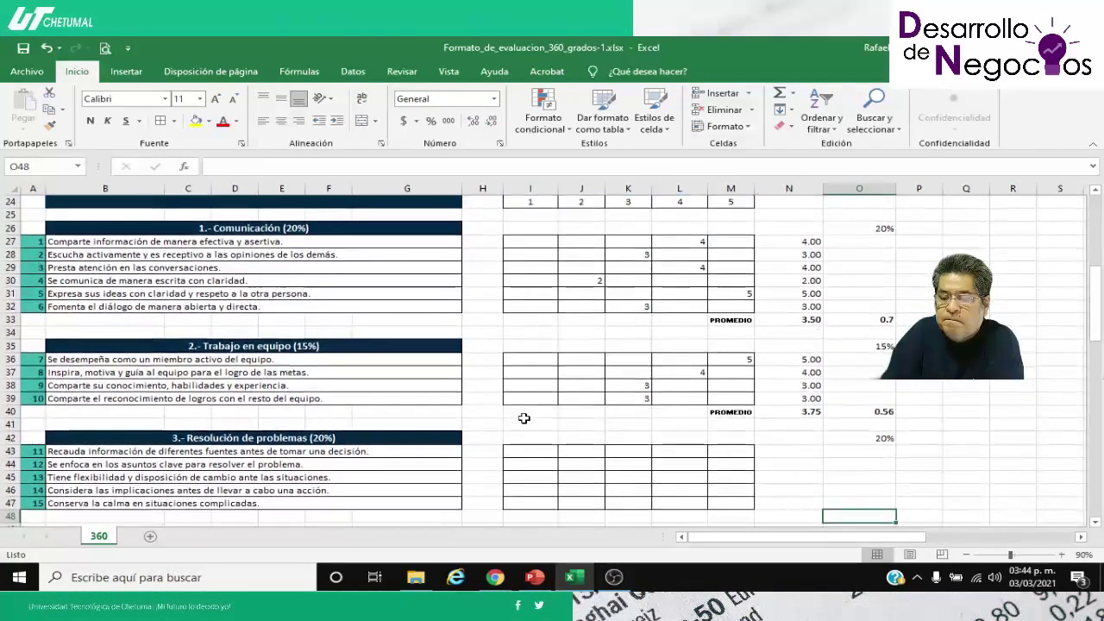
click(788, 450)
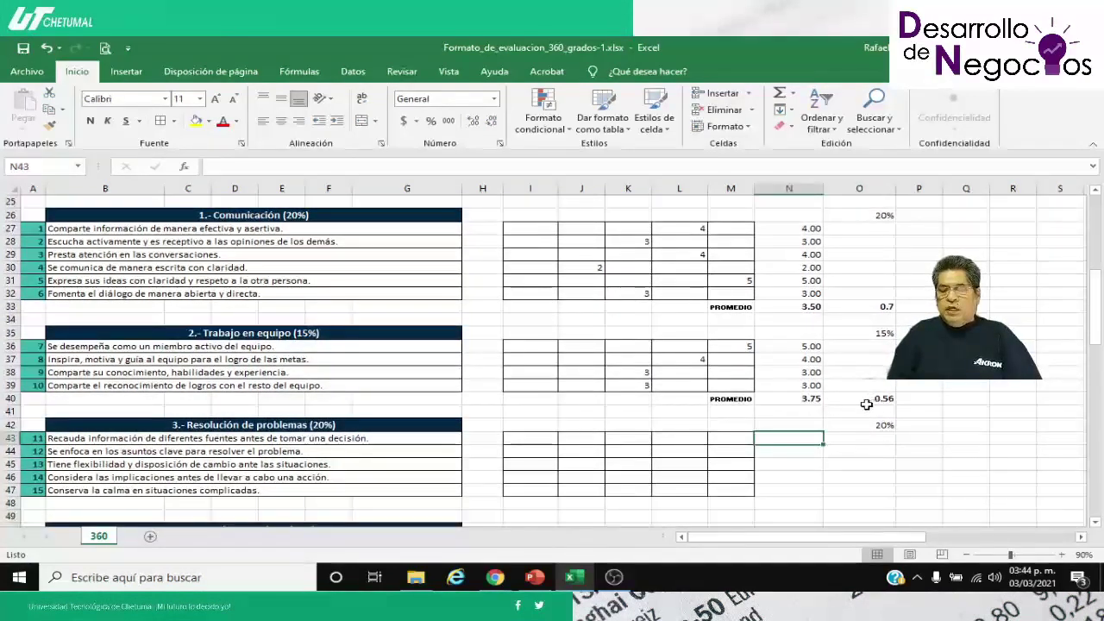
click(812, 400)
key(Right)
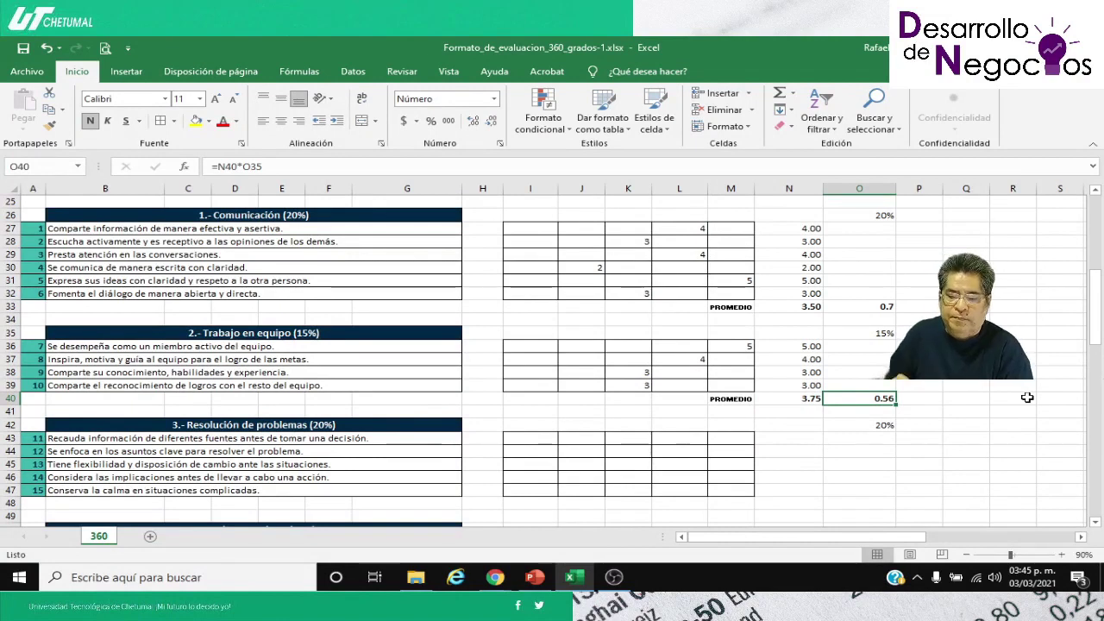
key(Down)
key(Down)
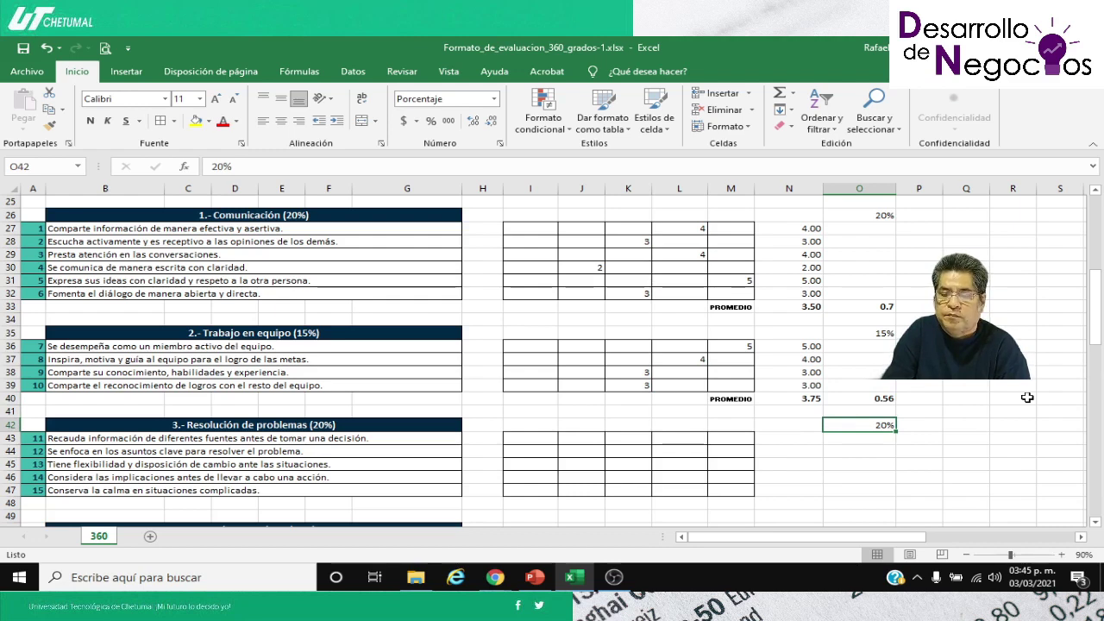
key(Down)
key(Left)
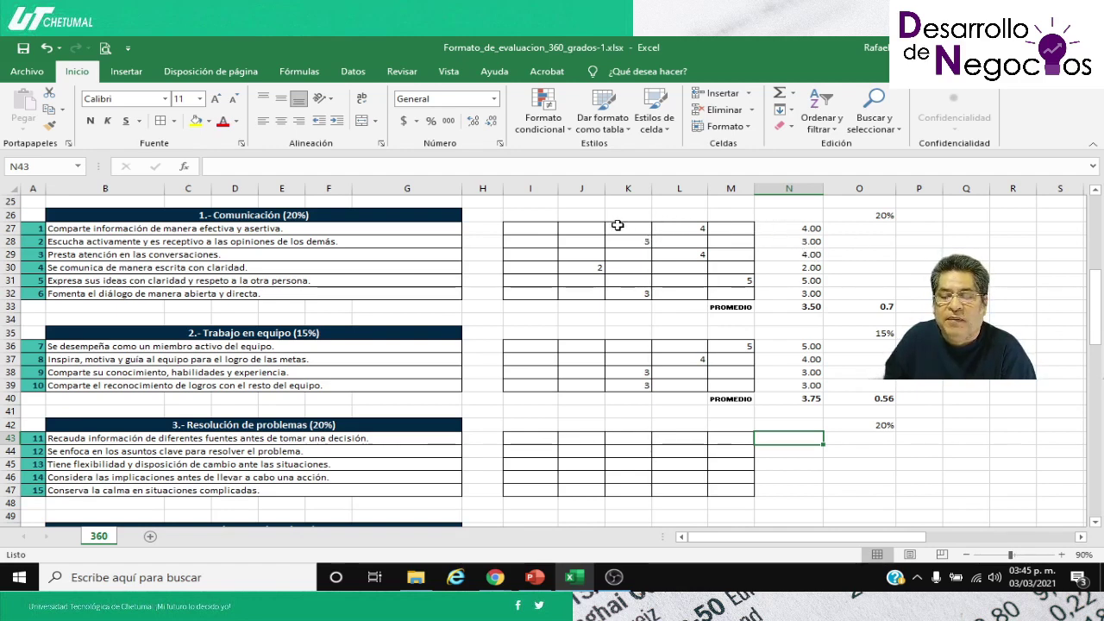
Step: Examine the Comunicación section's row scores in column N, the ratings in row 30 and the average formula in N33
click(787, 227)
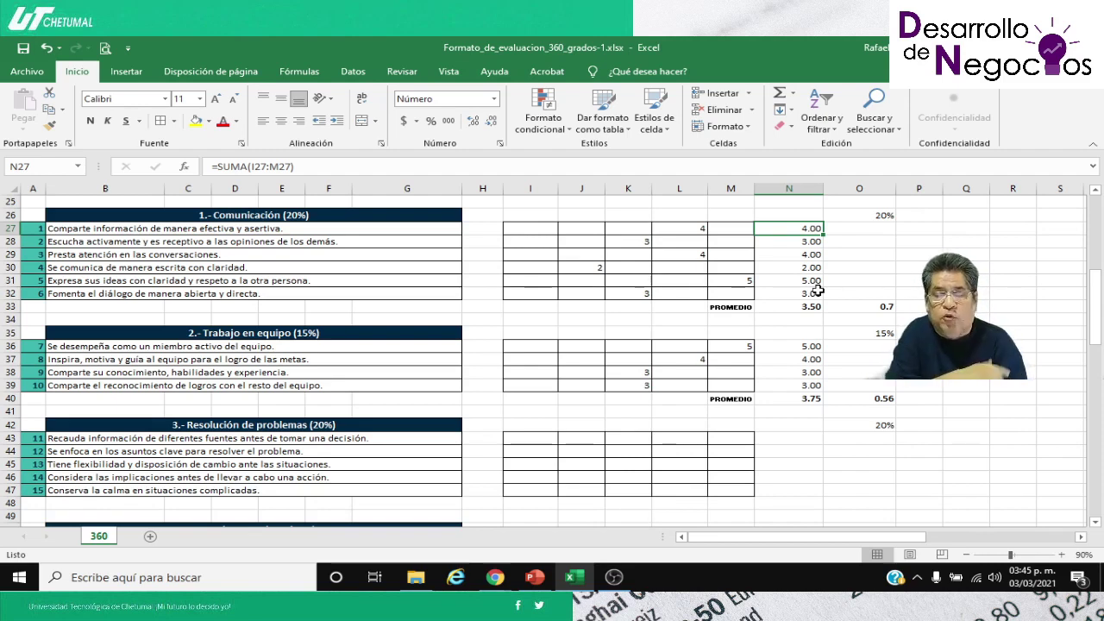
key(Down)
key(Down)
key(Down)
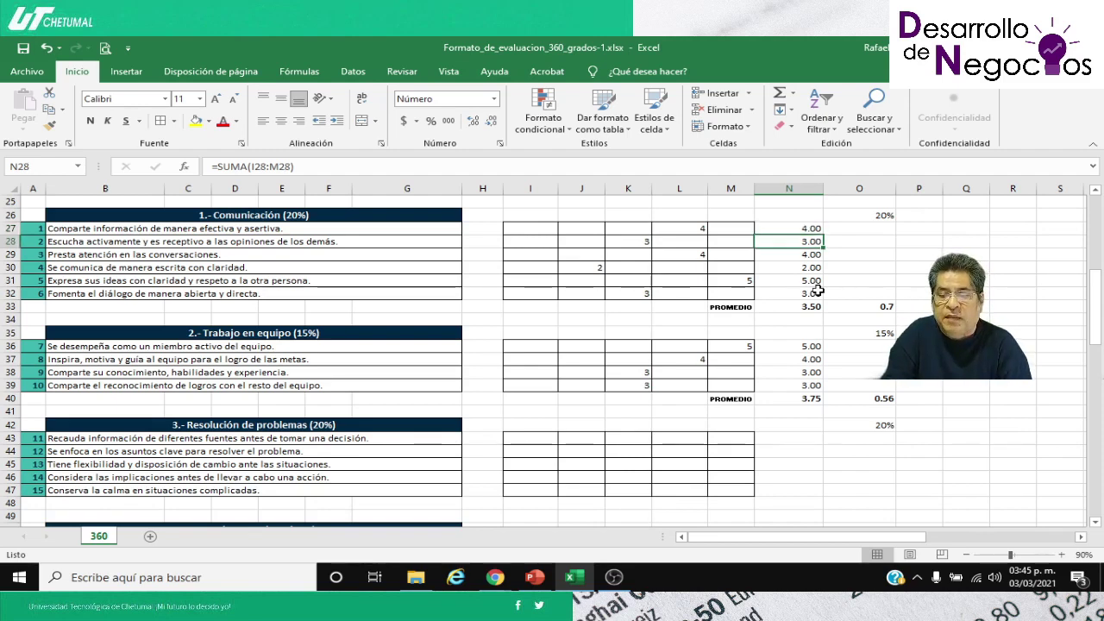
key(Left)
key(Left)
key(Left)
key(Left)
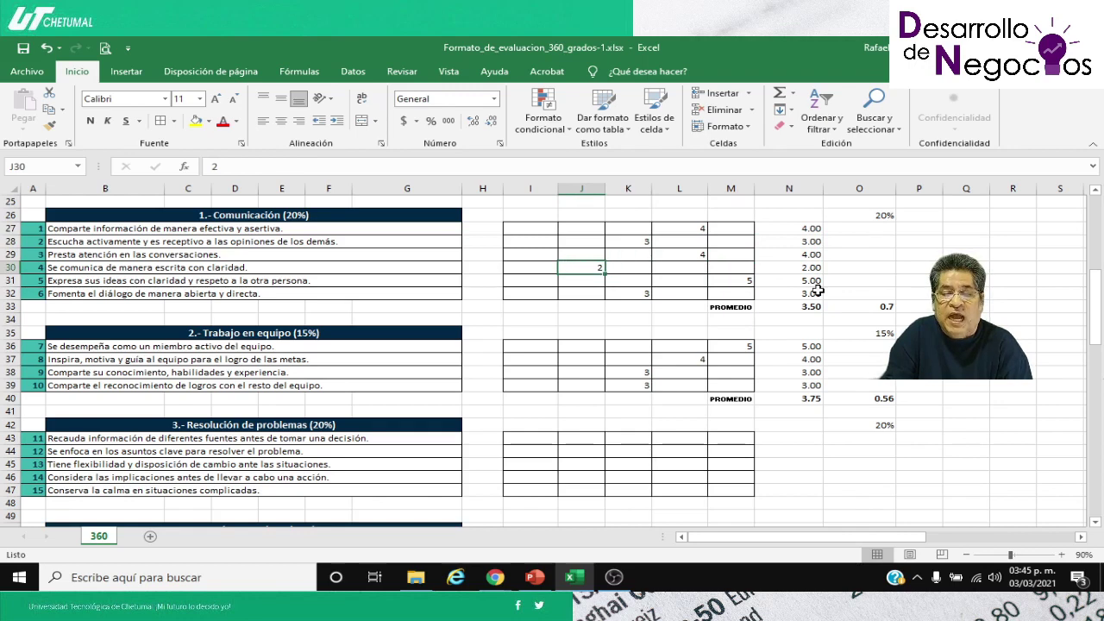
key(Right)
key(Right)
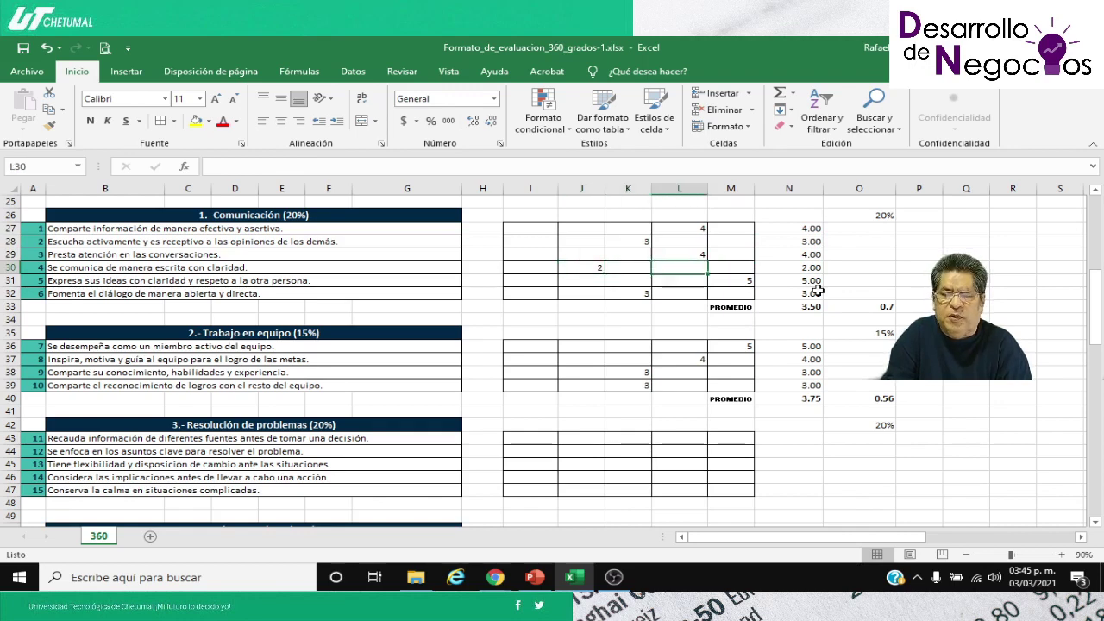
key(Left)
key(Left)
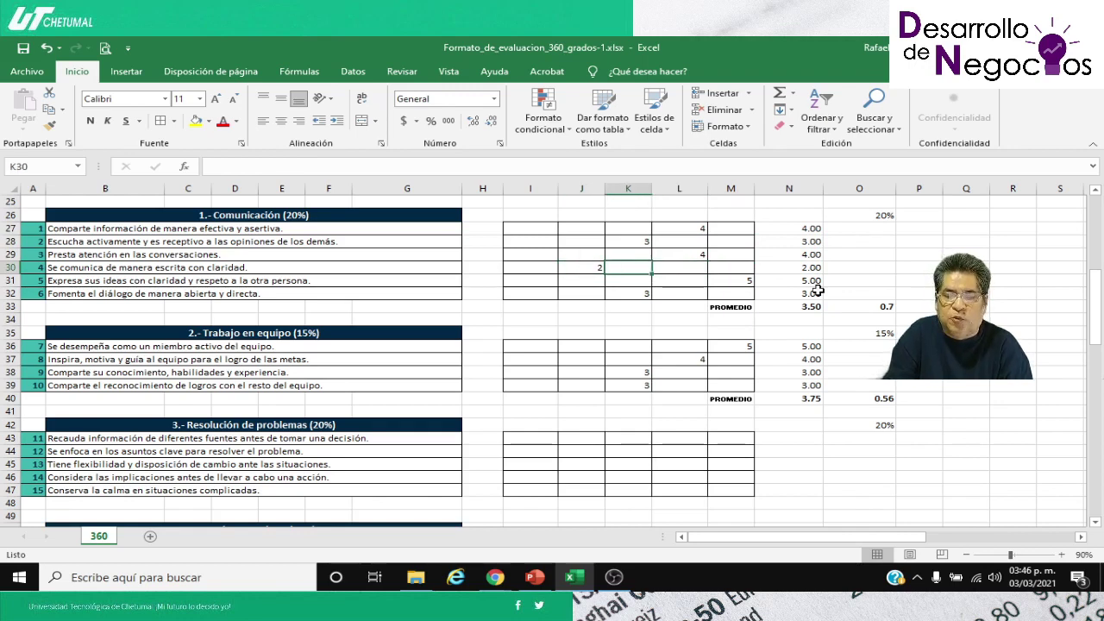
key(Right)
key(Right)
key(Right)
key(Right)
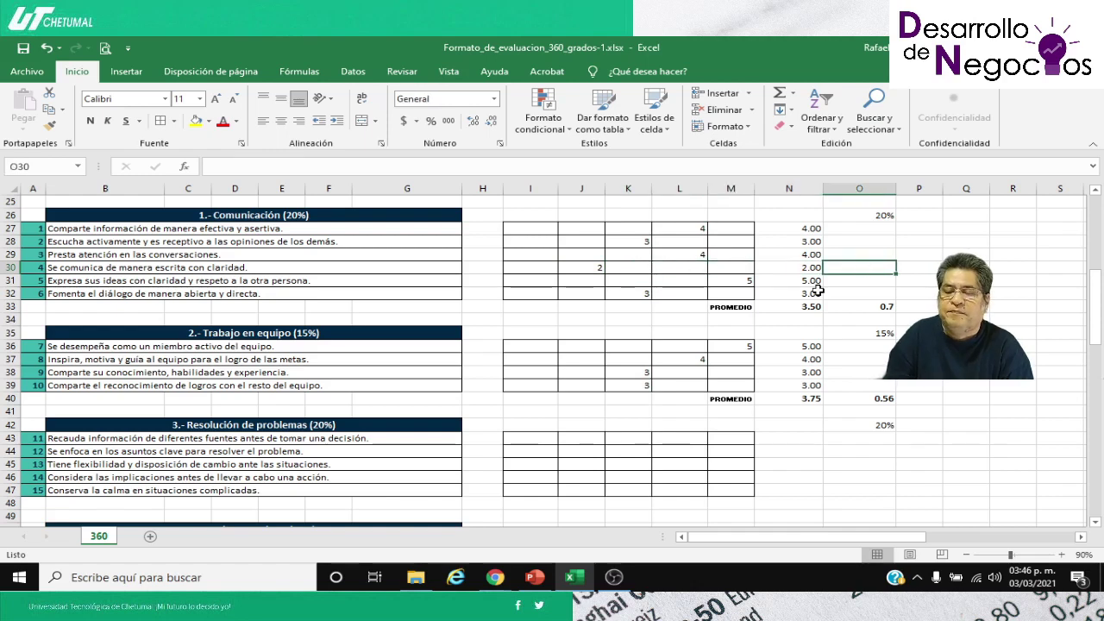
click(797, 310)
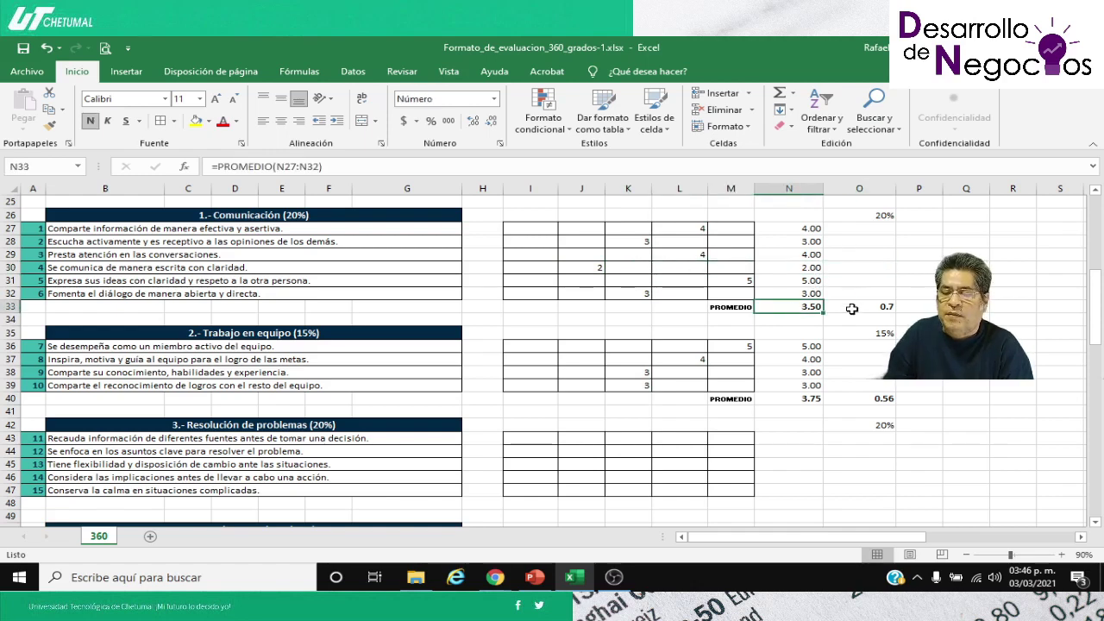
Step: Display the weighted Comunicación score in O33 with two decimal places
double_click(852, 308)
key(Return)
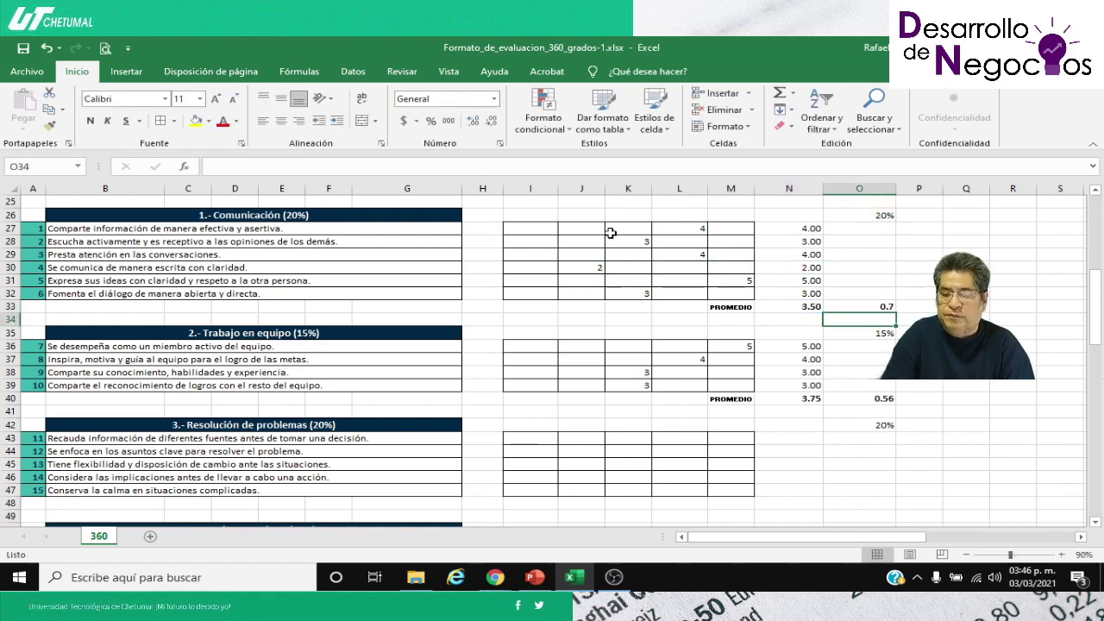
click(850, 309)
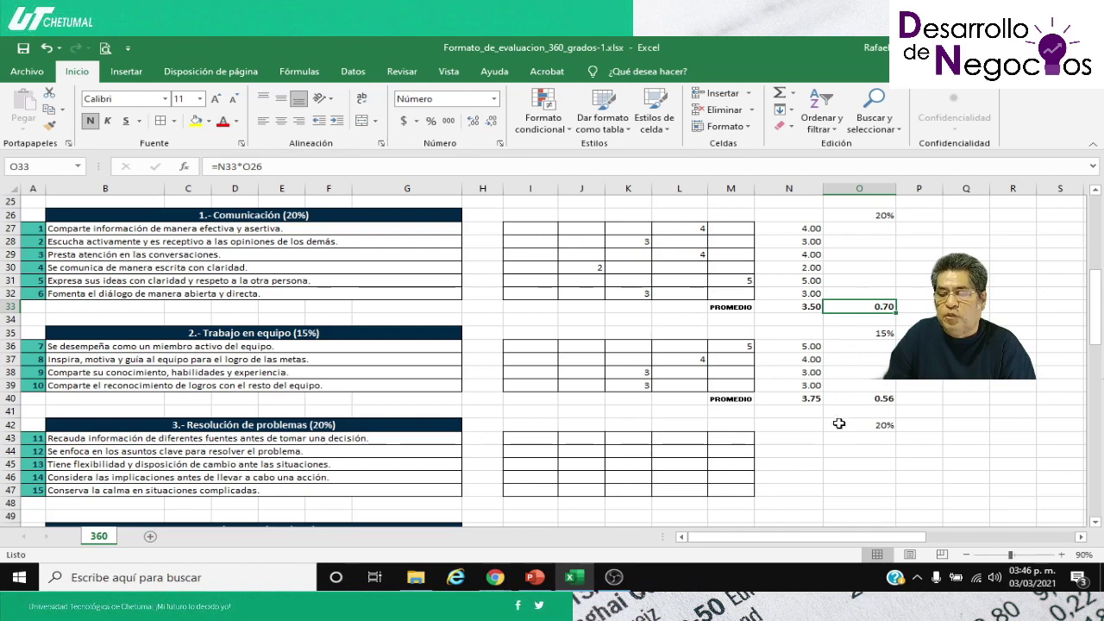
Step: Rate Resolución de problemas items 11 and 12 as Muy bueno by entering 4 in L43 and L44
click(795, 441)
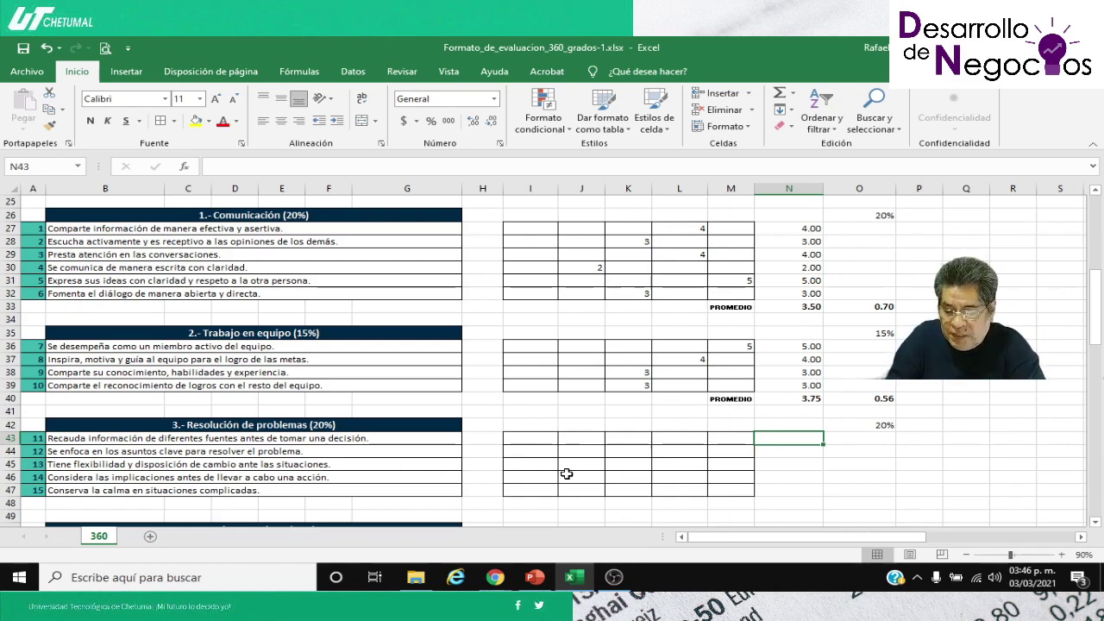
key(Left)
key(Left)
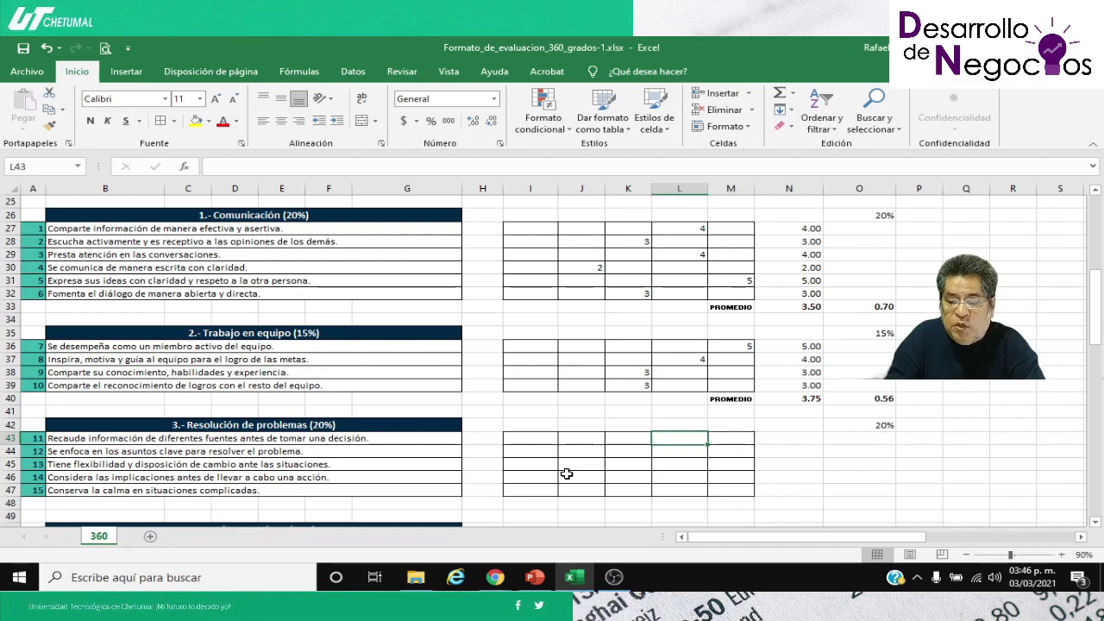
text(4)
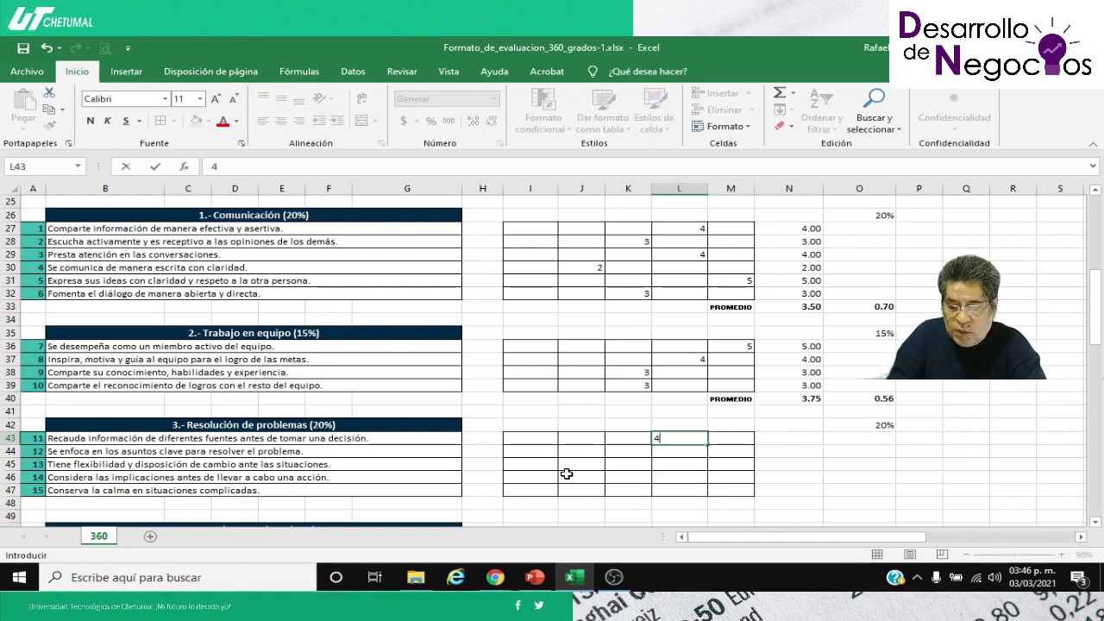
key(Return)
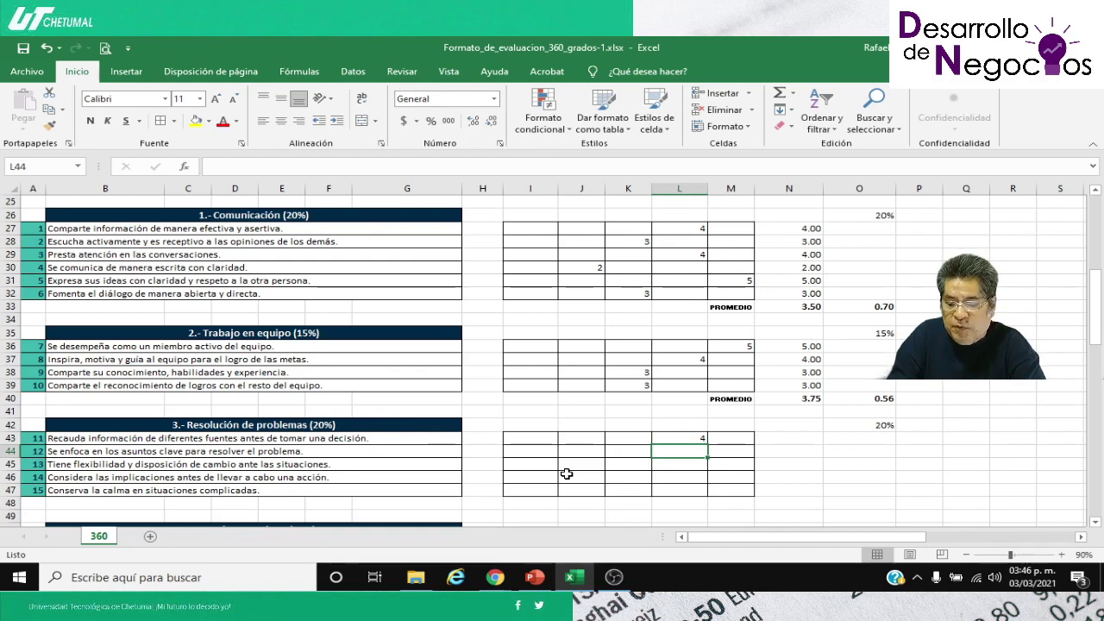
text(4)
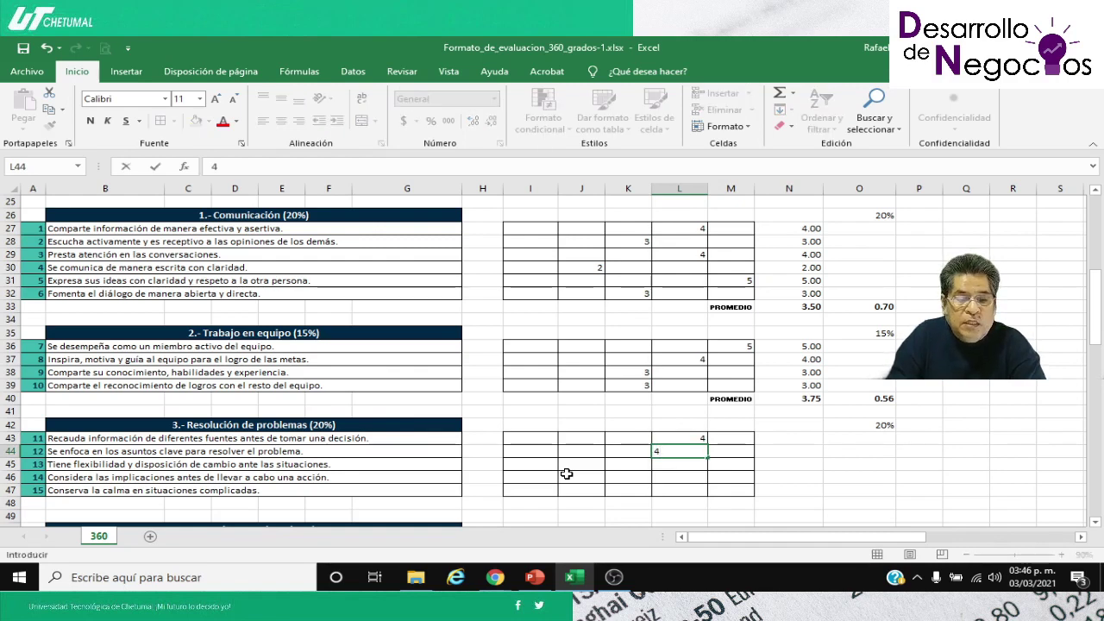
key(Return)
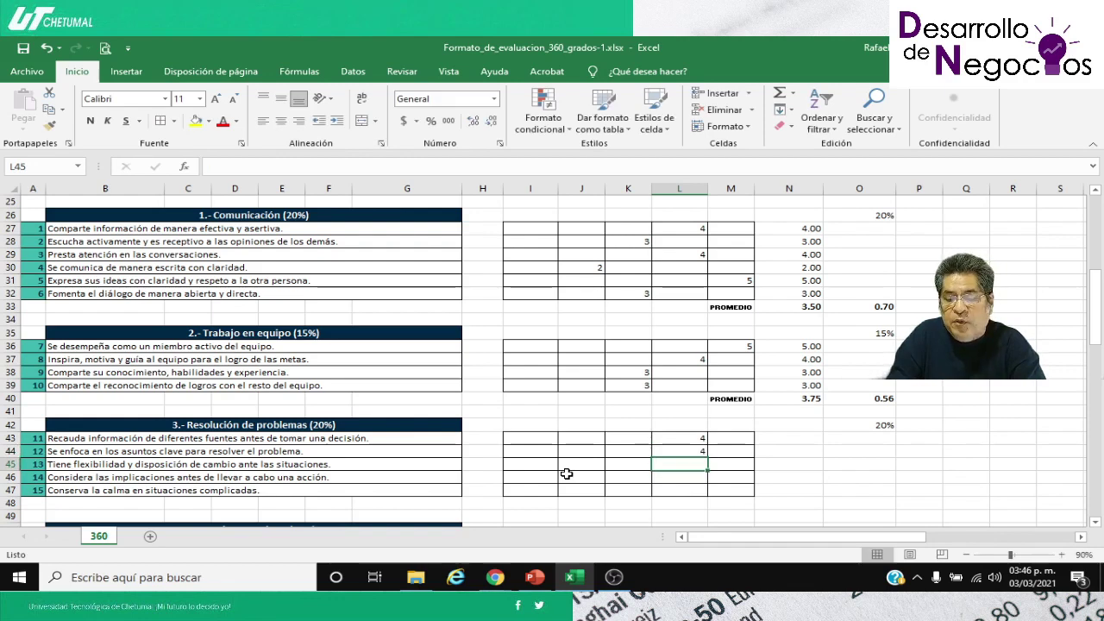
Step: Rate item 13 on flexibility as Excelente by entering 5 in M45
key(Left)
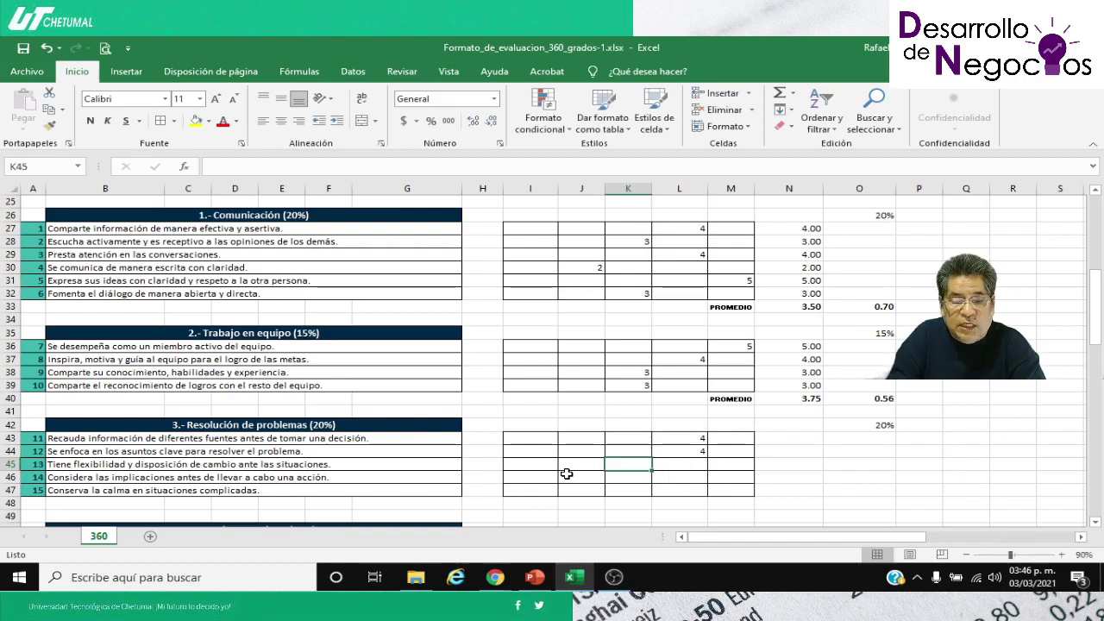
key(Right)
key(Right)
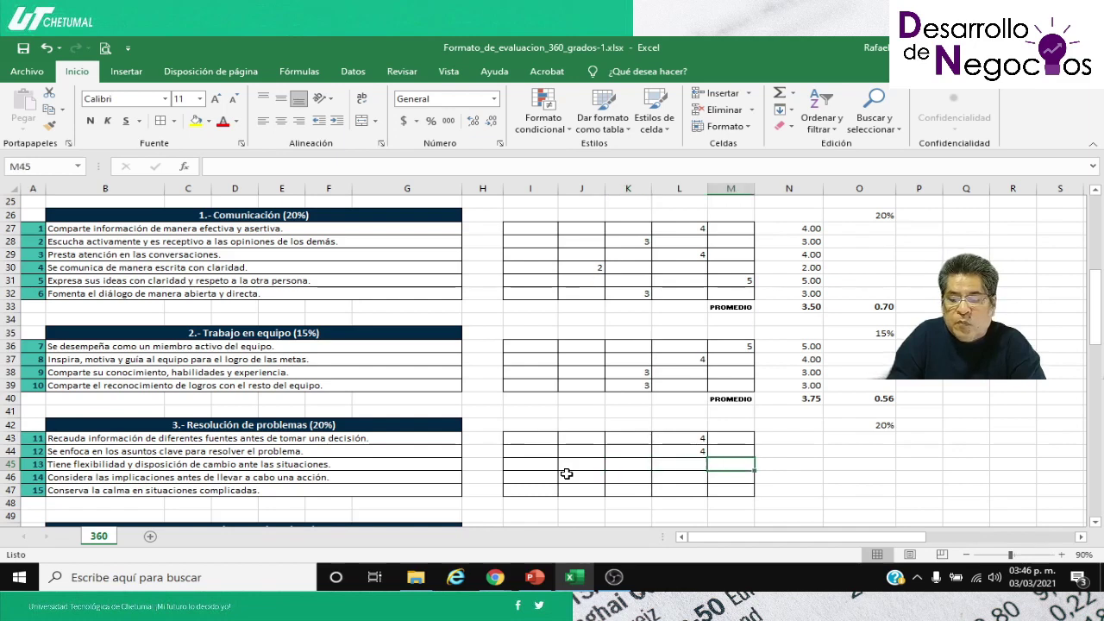
text(5)
key(Return)
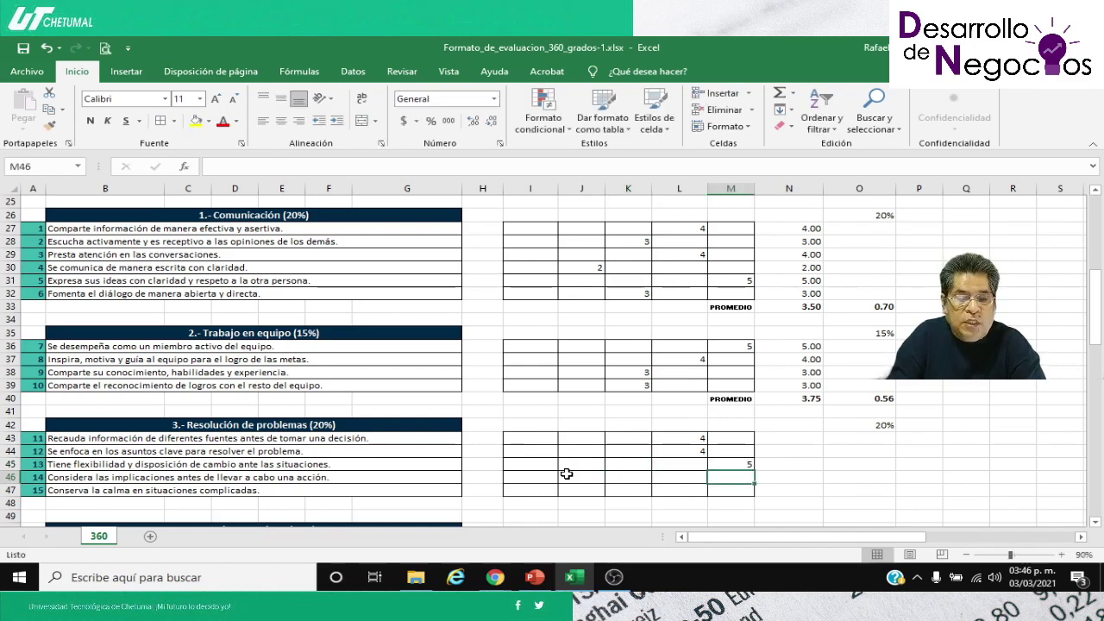
Step: Rate Resolución de problemas item 14 as Bueno with 3 in K46 and item 15 as Muy bueno with 4 in L47
key(Left)
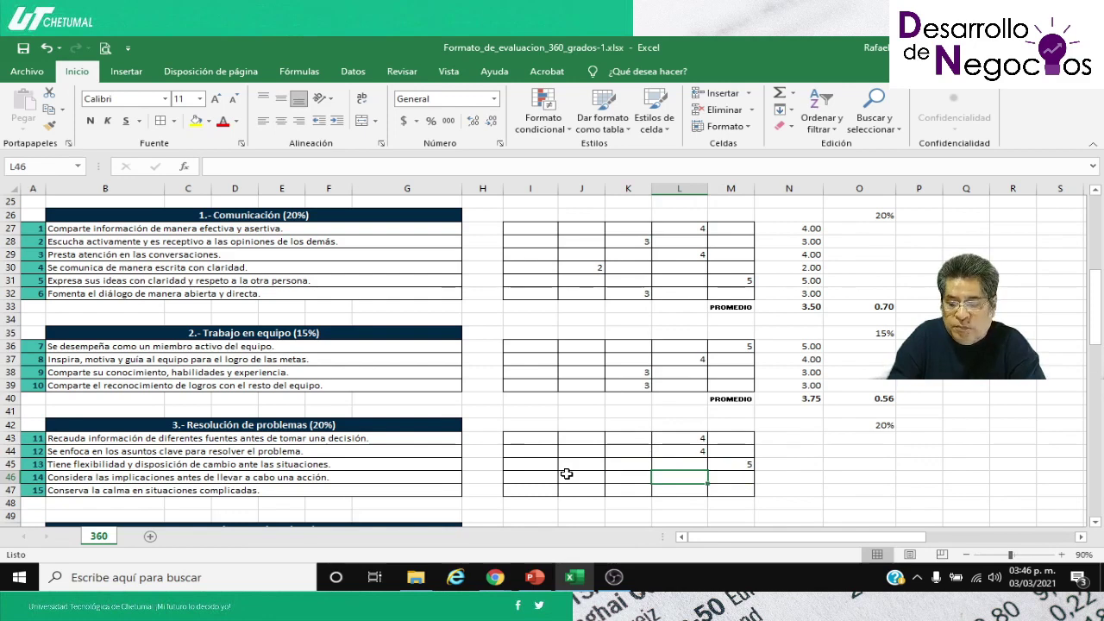
key(Left)
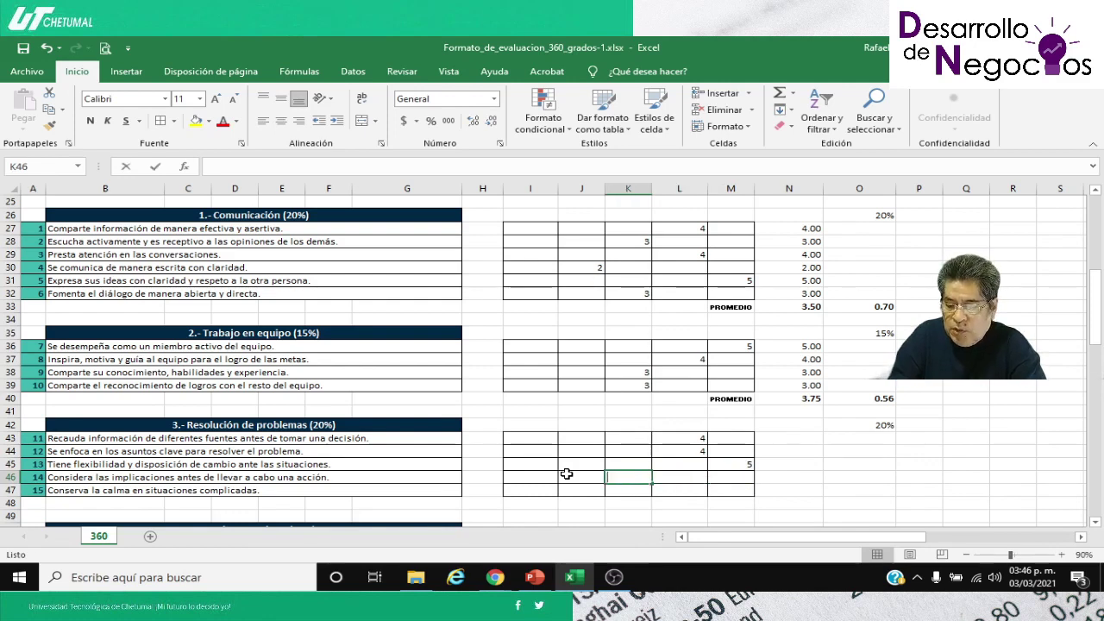
text(3)
key(Return)
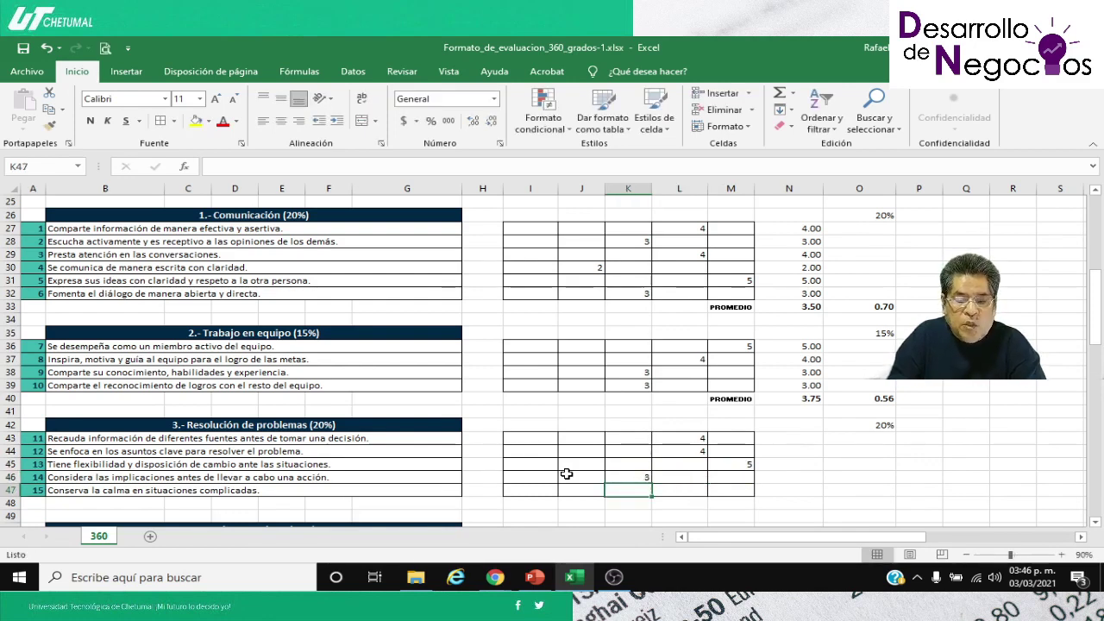
key(Right)
text(4)
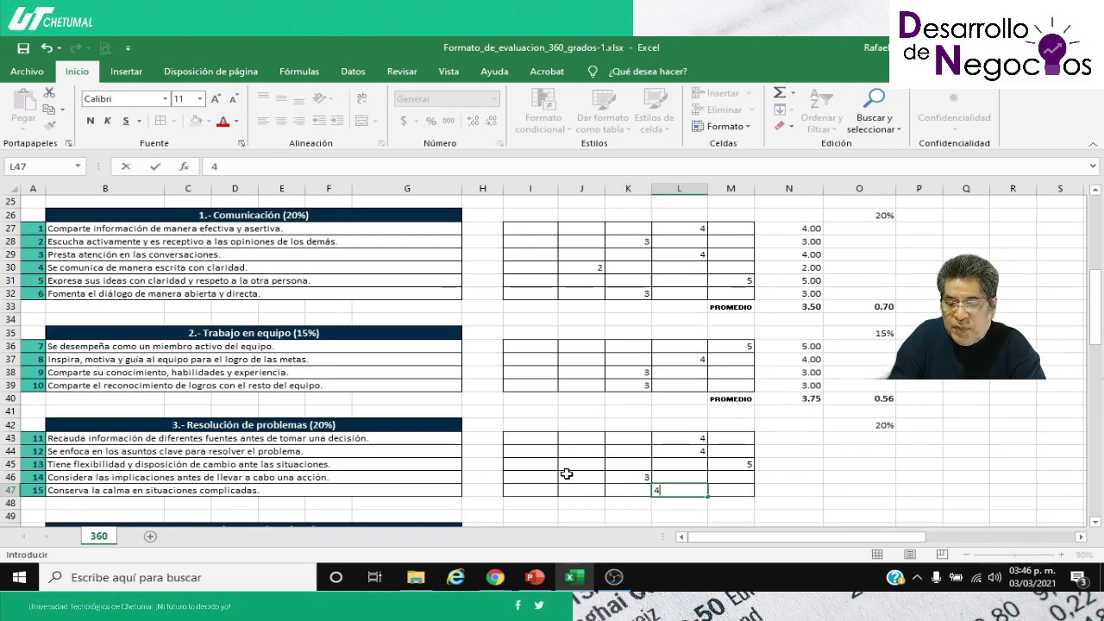
key(Right)
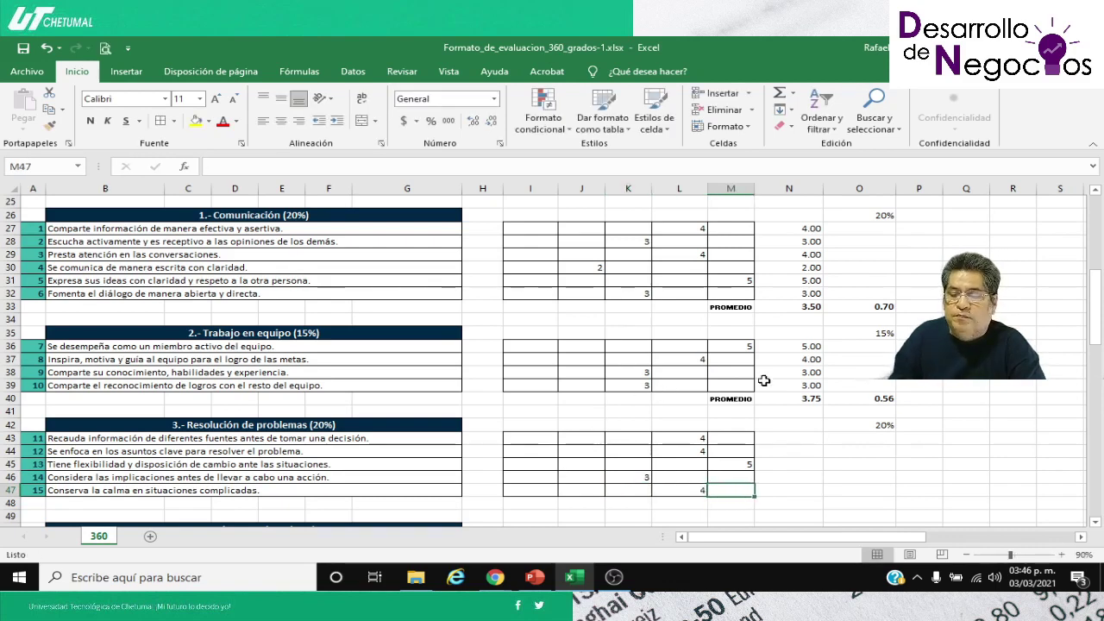
Step: Copy the row-sum formula from N36 into N43:N47 for the Resolución de problemas items
click(798, 349)
key(alt+equal)
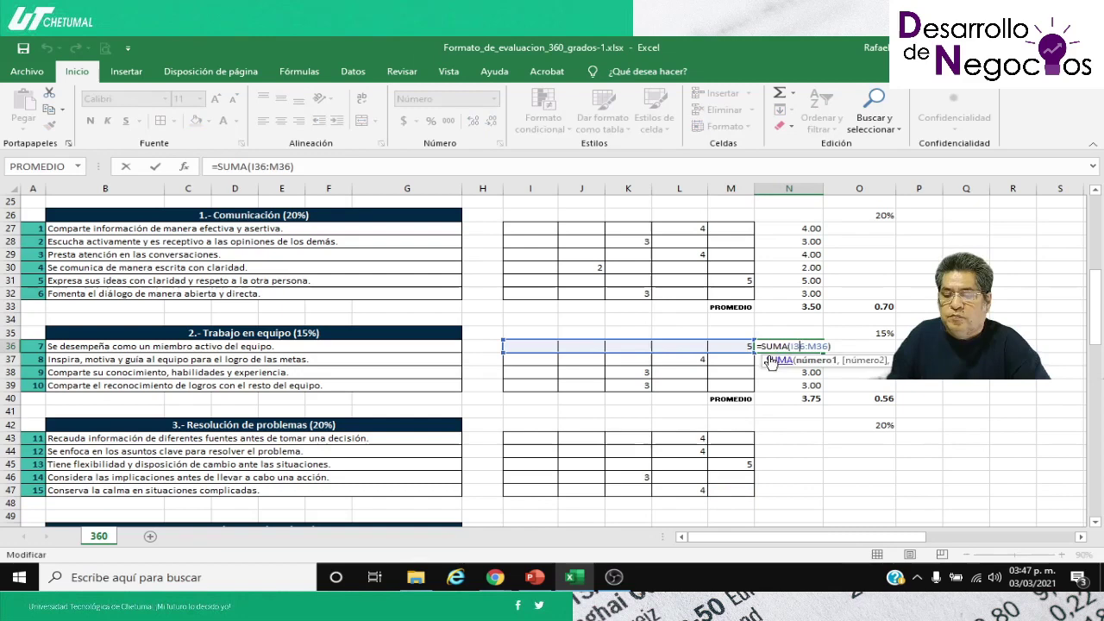
key(Return)
click(897, 354)
click(813, 347)
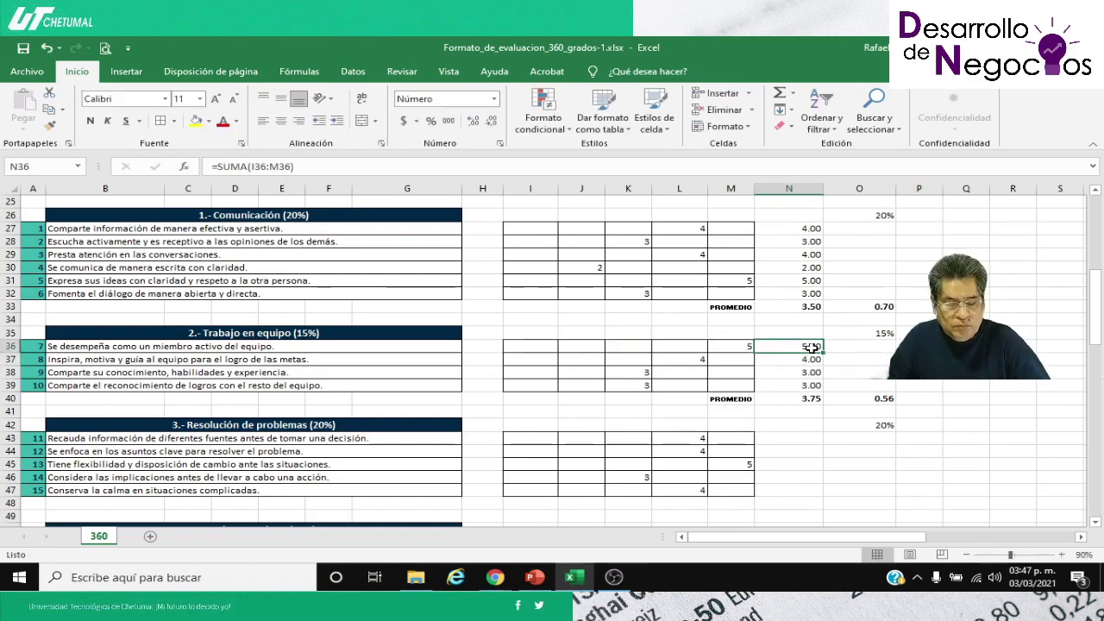
key(ctrl+c)
drag(781, 437, 779, 488)
key(Return)
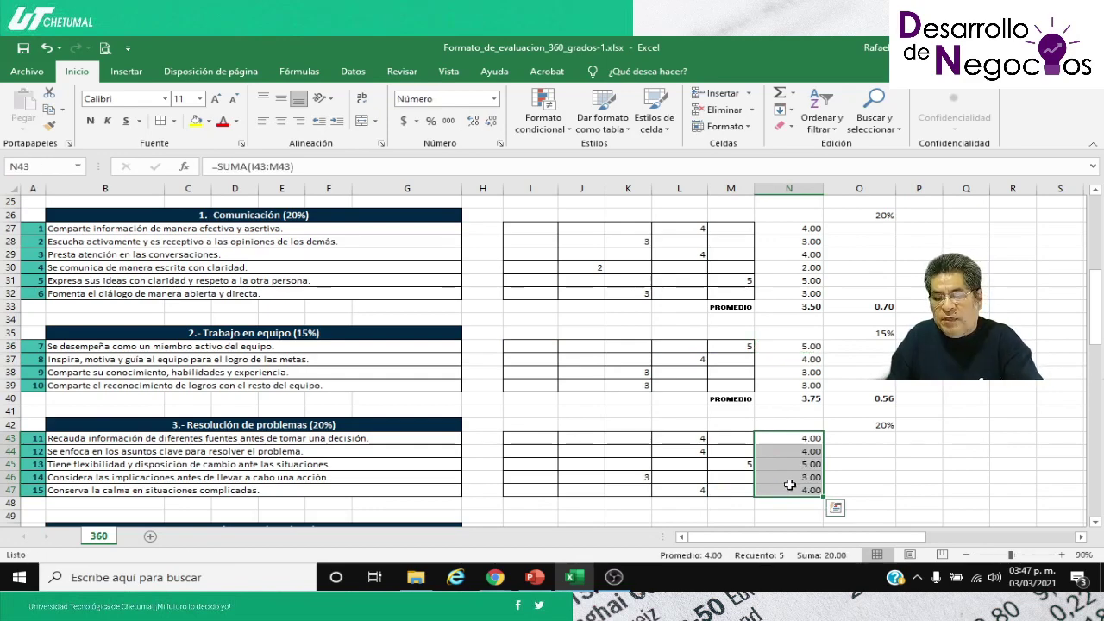
click(867, 461)
Step: Copy the PROMEDIO label from M40 to M48 below the Resolución de problemas ratings
scroll(862, 463, down, 1)
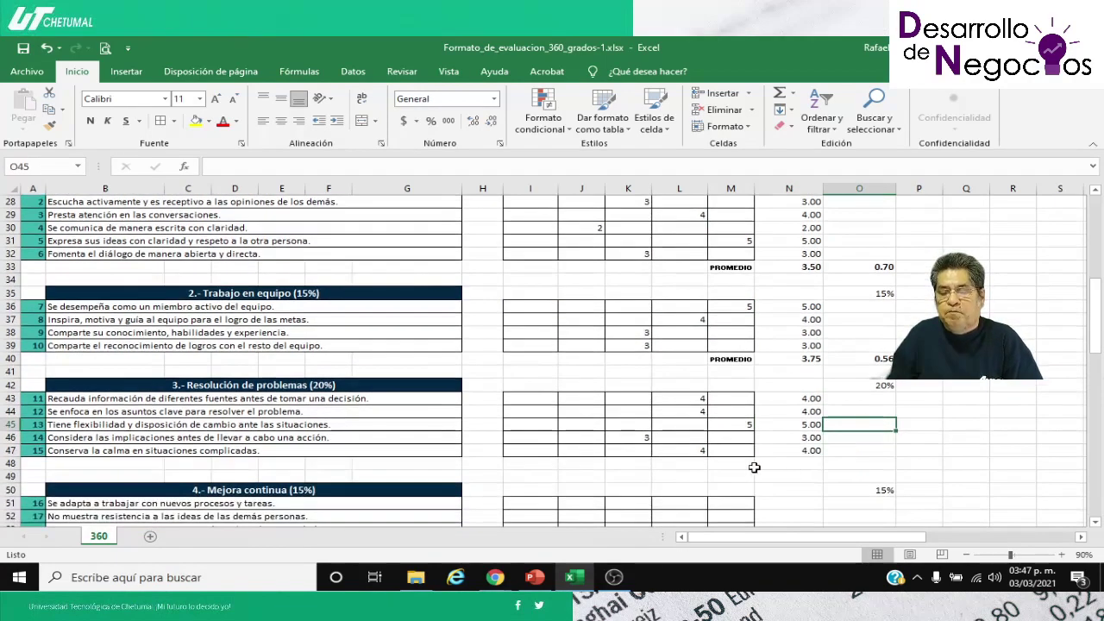
click(729, 361)
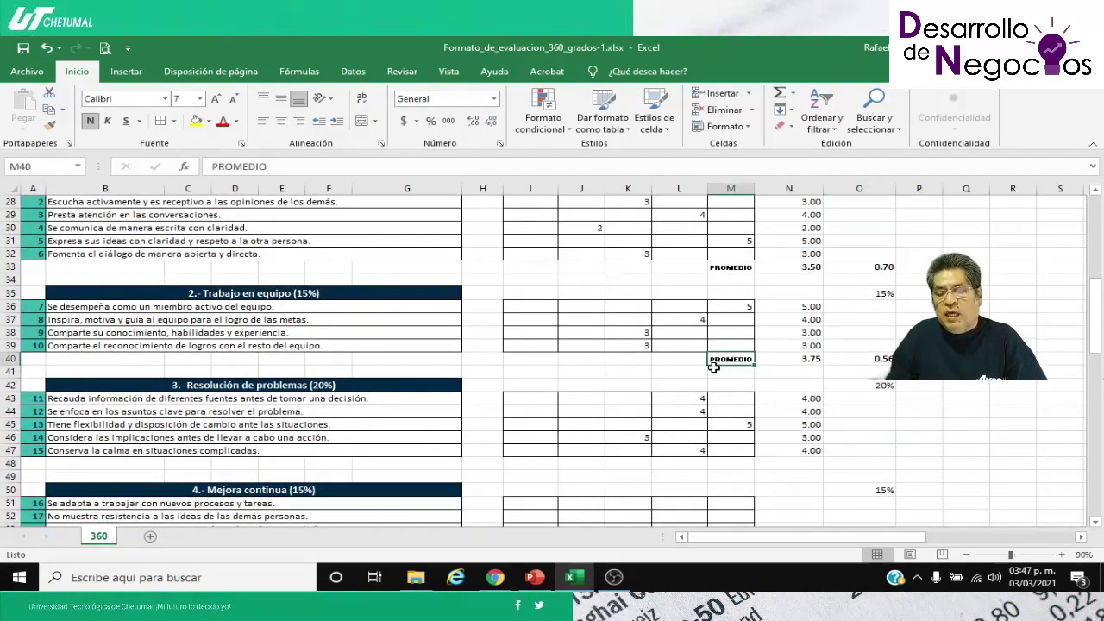
key(ctrl+c)
key(Down)
key(Down)
key(Down)
key(Down)
key(Down)
key(Down)
key(Down)
key(Down)
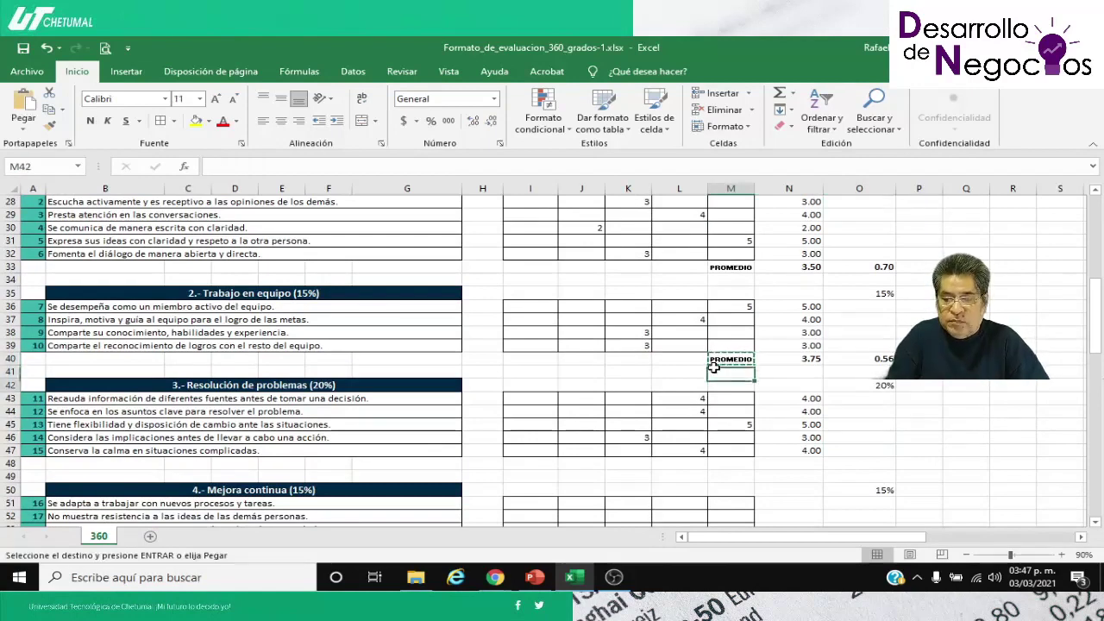
key(Return)
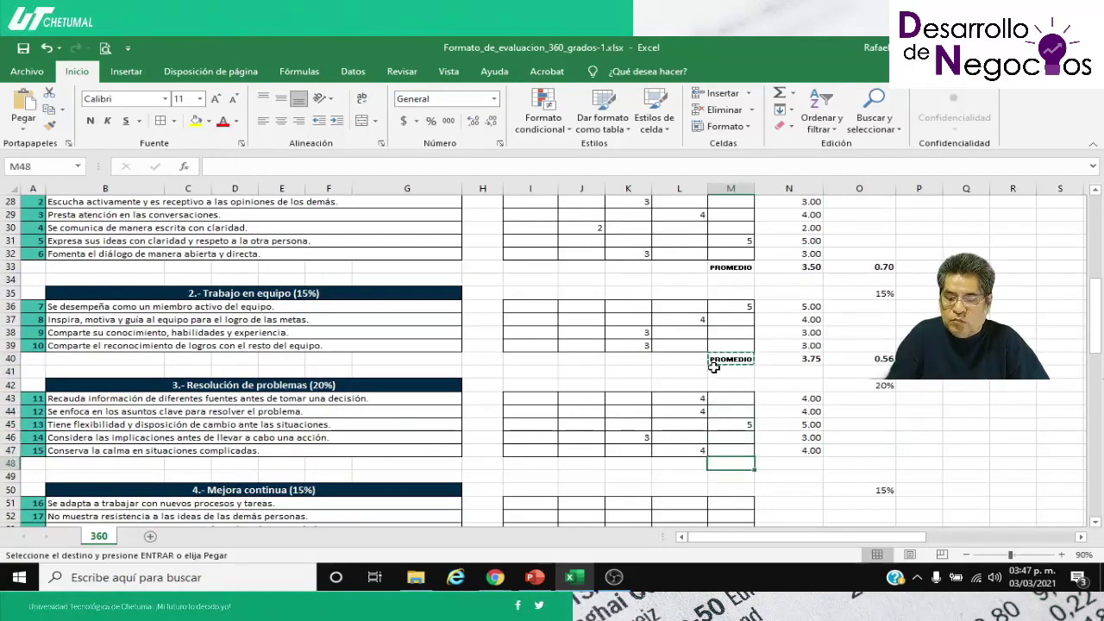
Step: Insert the statistical function PROMEDIO in N48 for the Resolución de problemas average
key(Right)
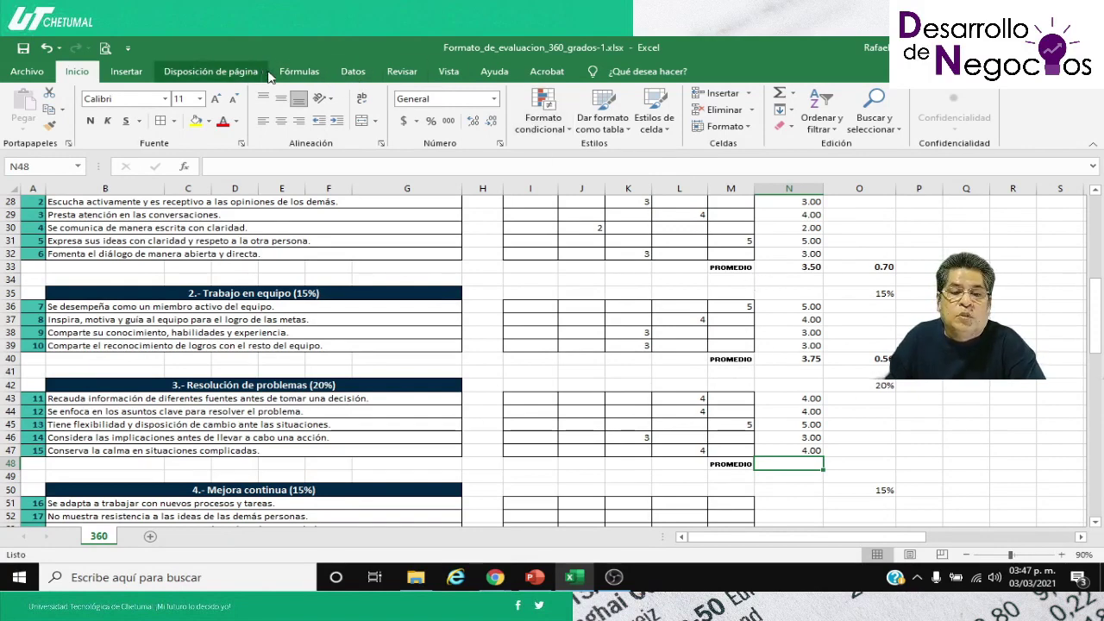
click(296, 72)
click(25, 121)
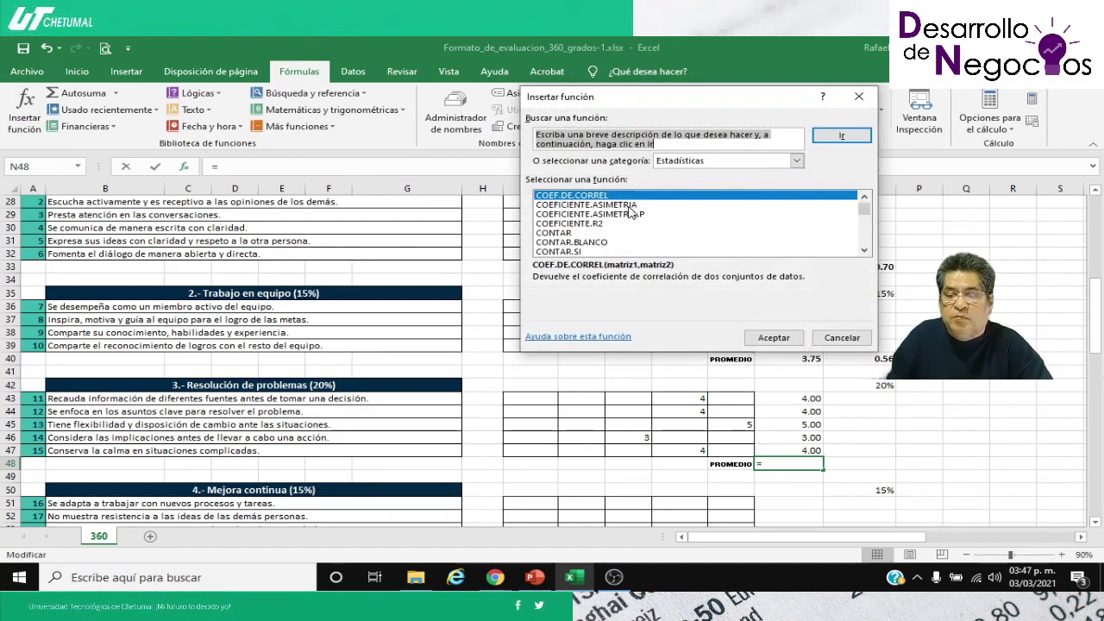
click(611, 214)
key(p)
key(p)
key(p)
key(p)
key(p)
key(p)
key(p)
key(p)
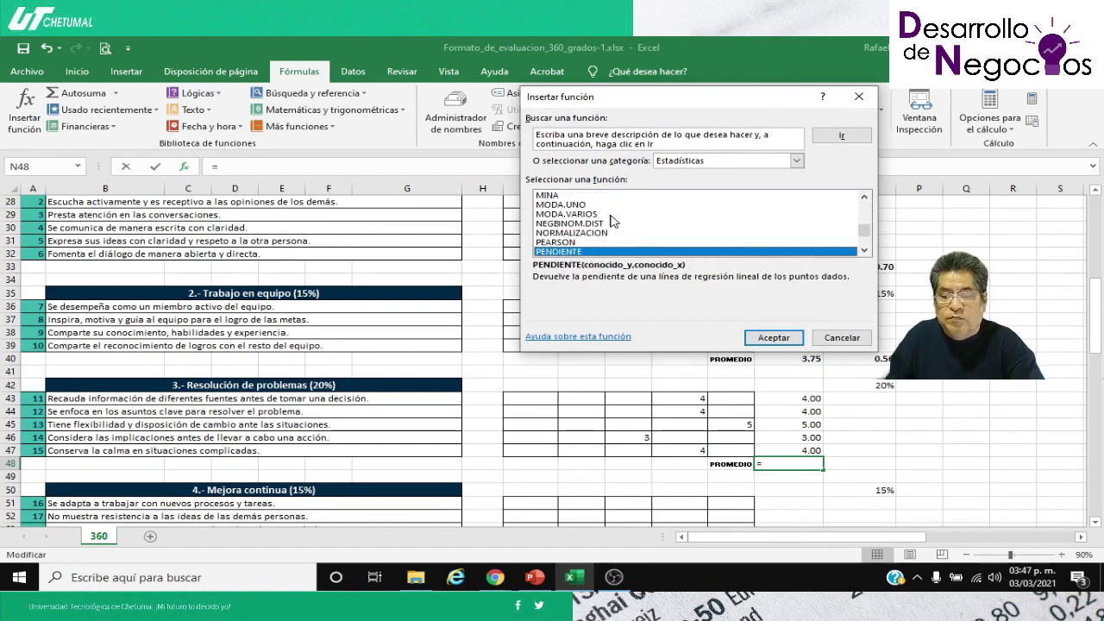
key(p)
key(p)
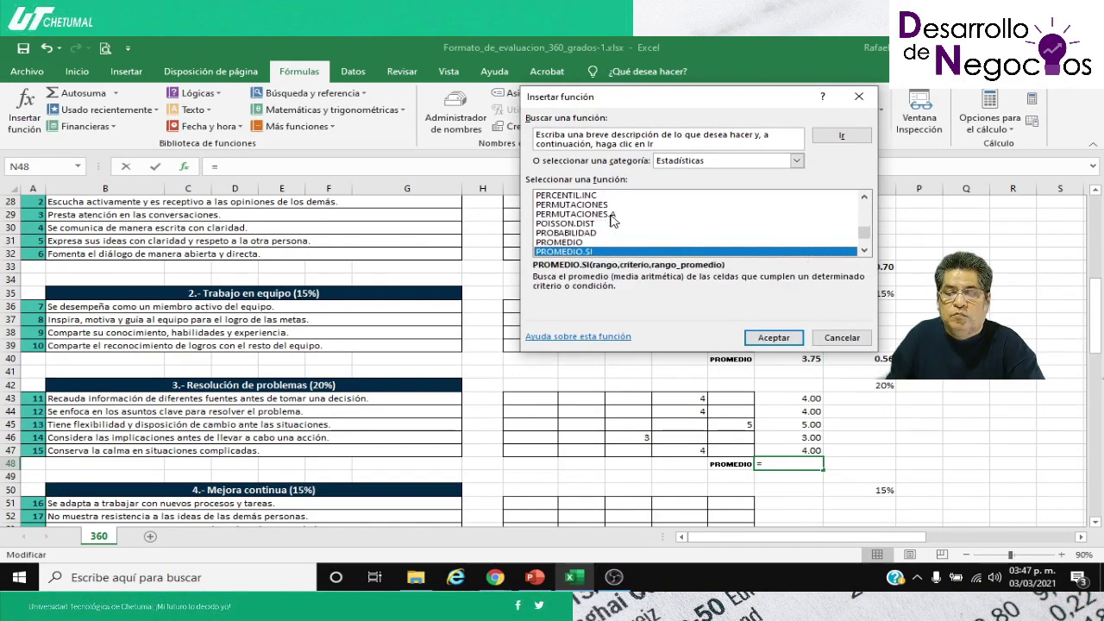
click(578, 243)
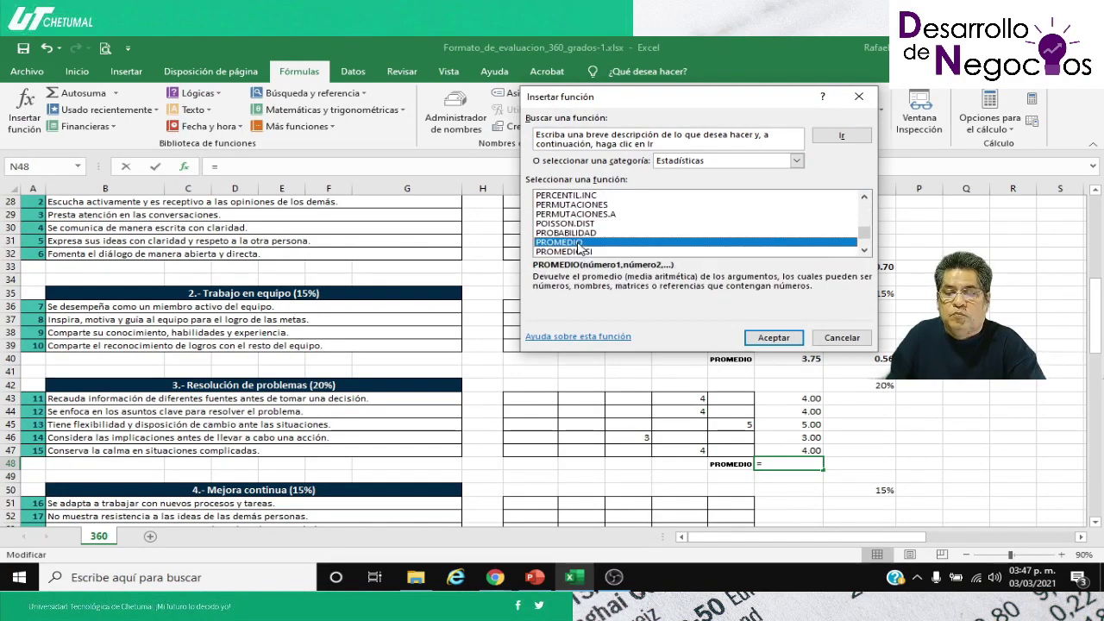
click(760, 338)
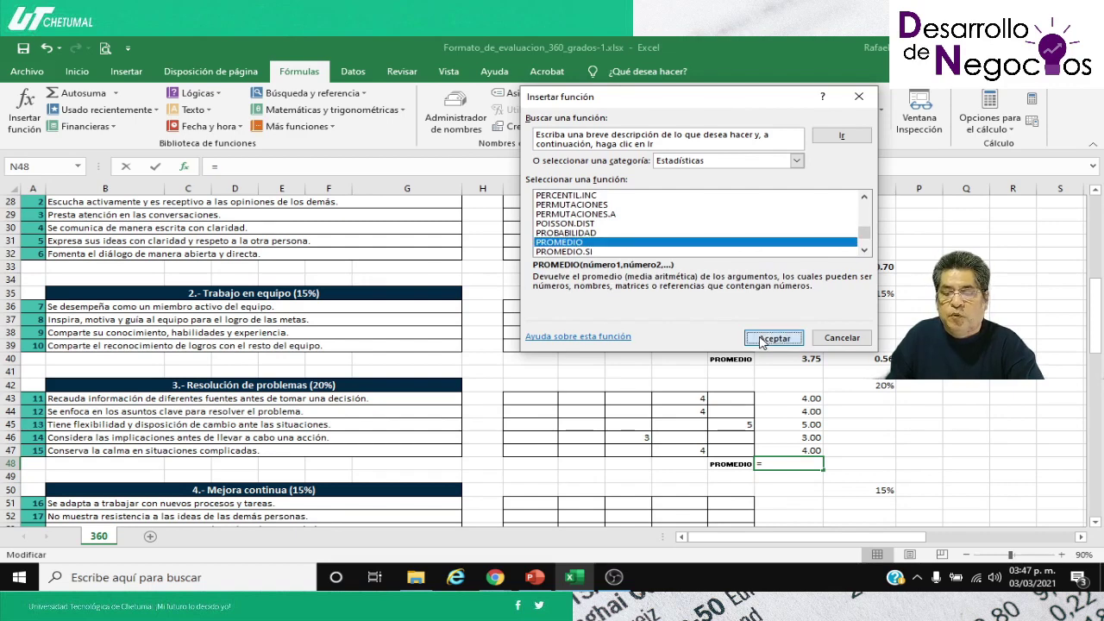
Step: Set the range N43:N47 as the first argument of the average function and apply it
click(718, 142)
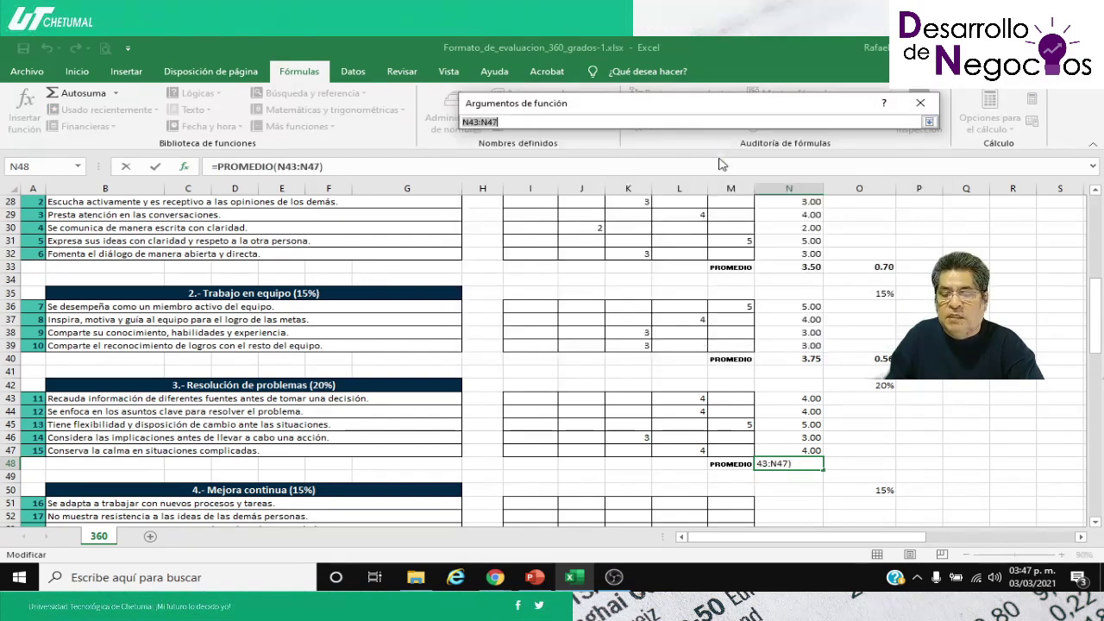
drag(785, 396, 776, 445)
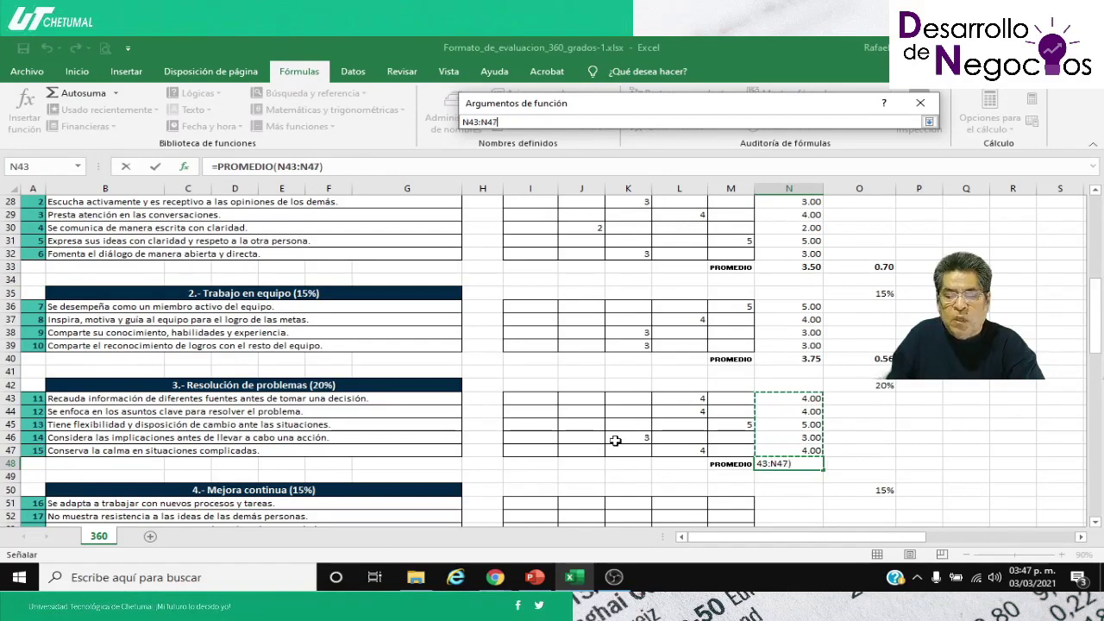
key(Return)
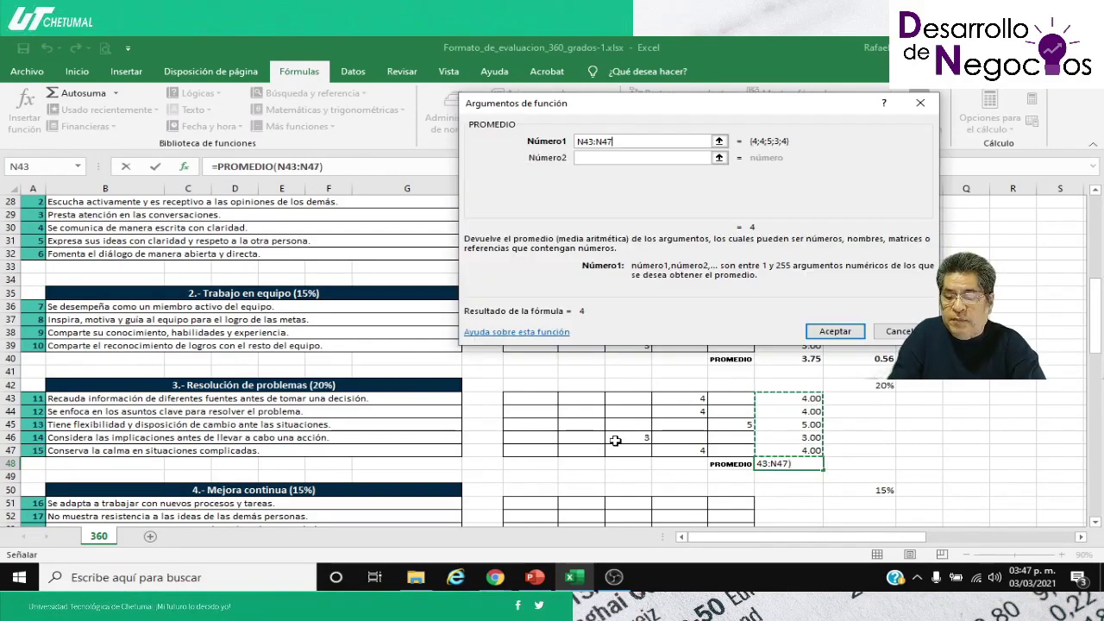
key(Return)
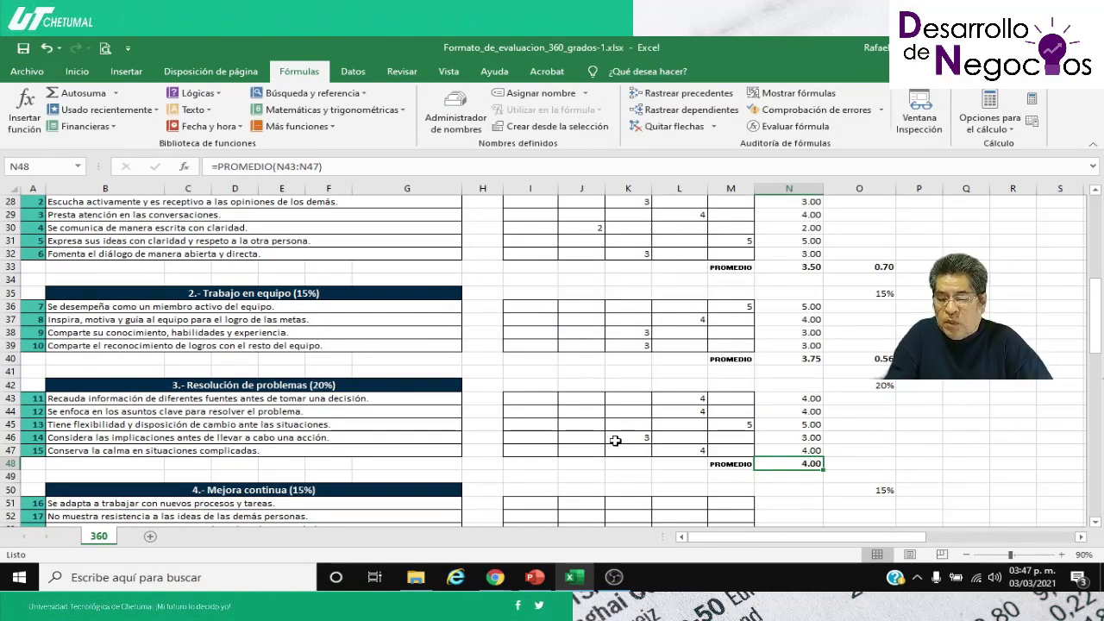
Step: Calculate the weighted Resolución de problemas score in O48 with the formula =N48*O42
key(Right)
text(=)
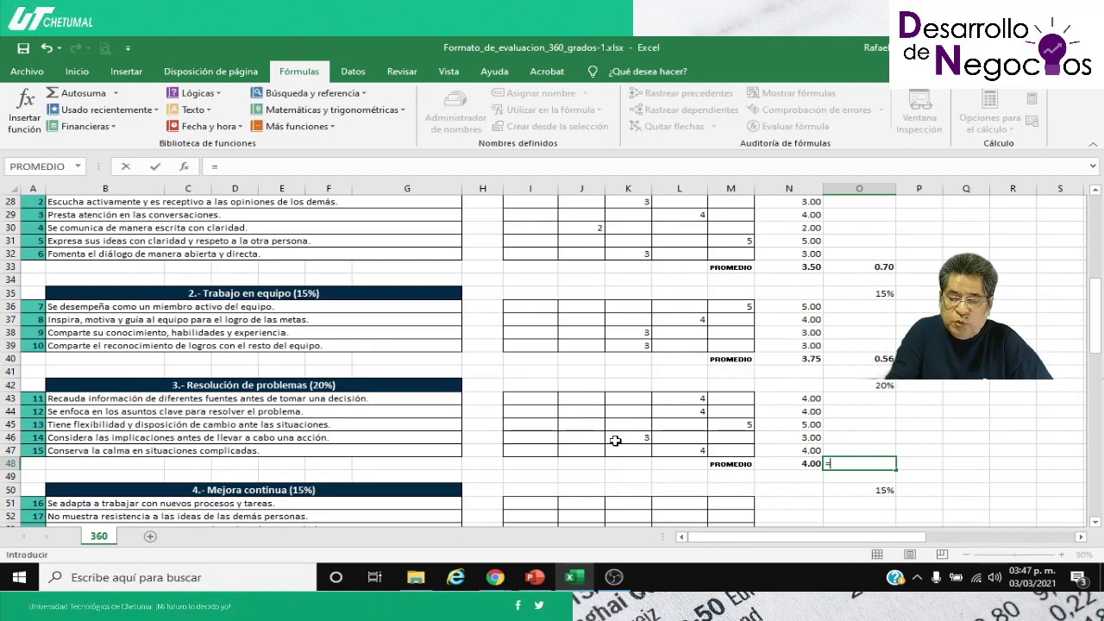
key(Left)
text(*)
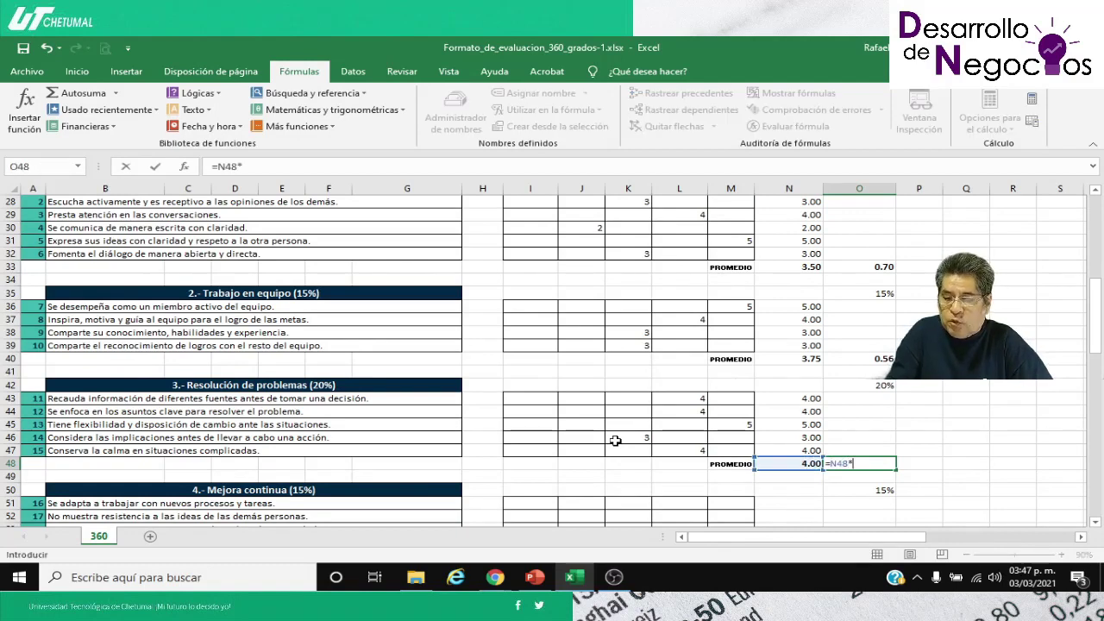
key(Up)
key(Up)
key(Up)
key(Up)
key(Up)
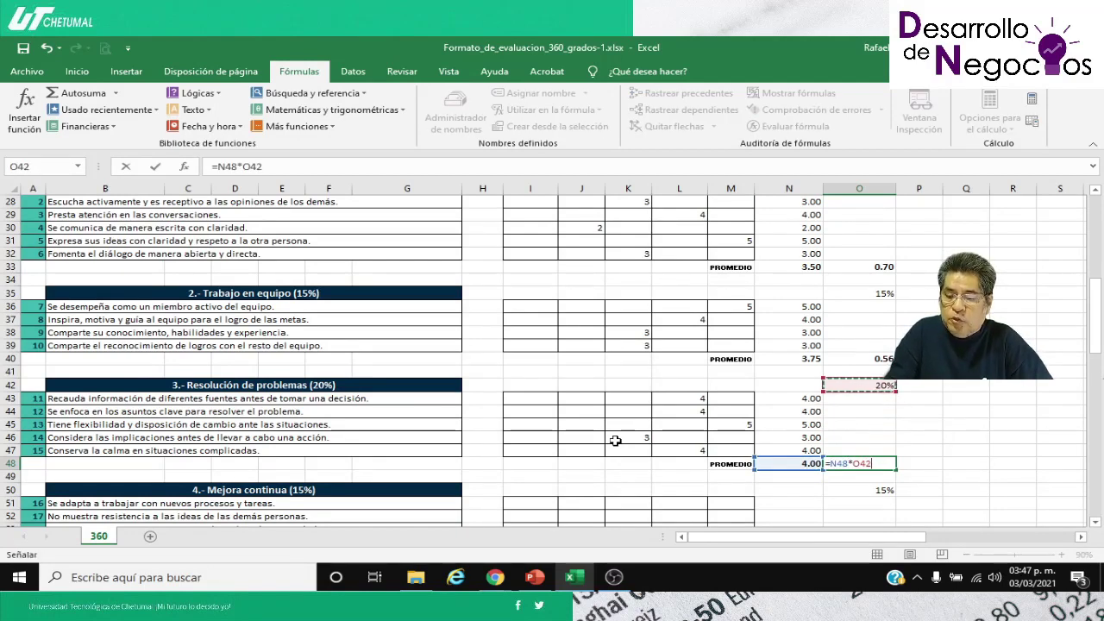
key(Return)
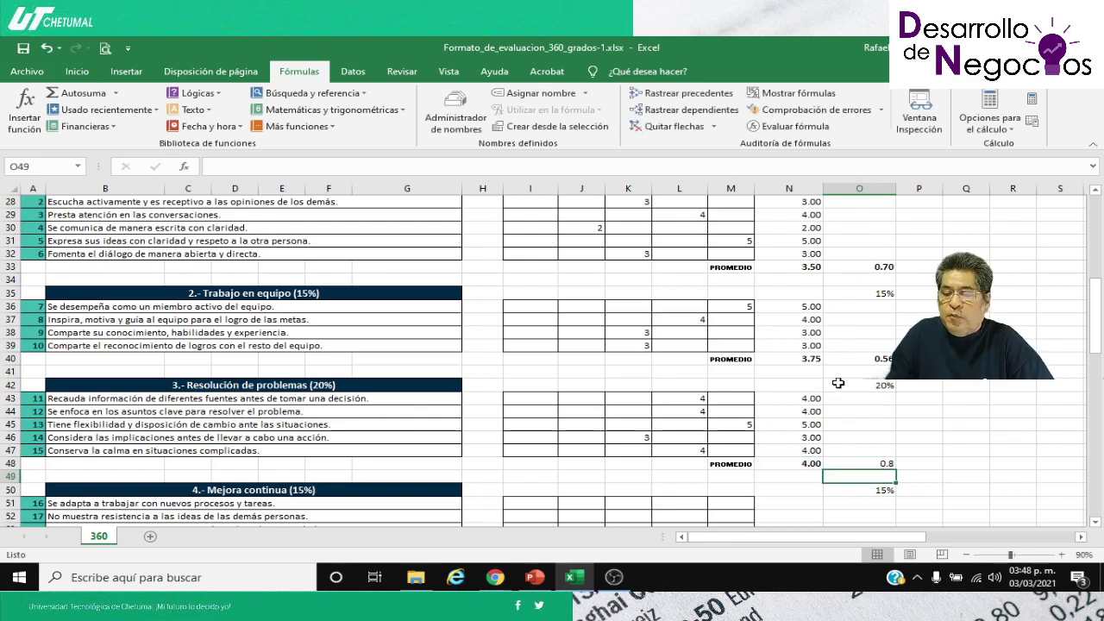
Step: Apply the cell formatting of the weighted score in O40 to O48
click(847, 361)
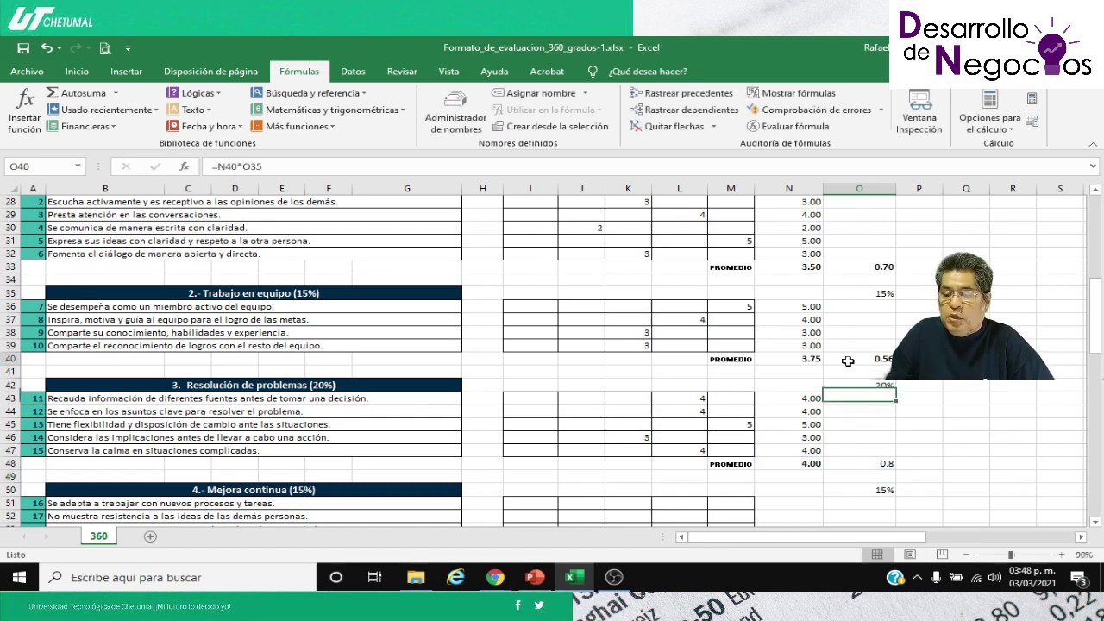
click(76, 71)
click(49, 128)
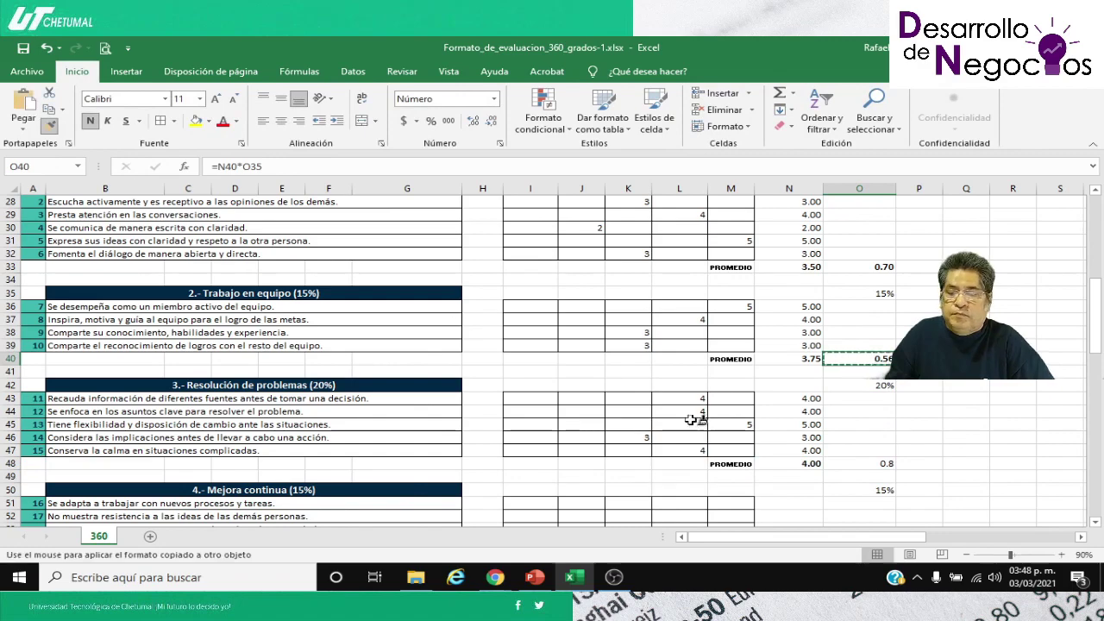
click(860, 464)
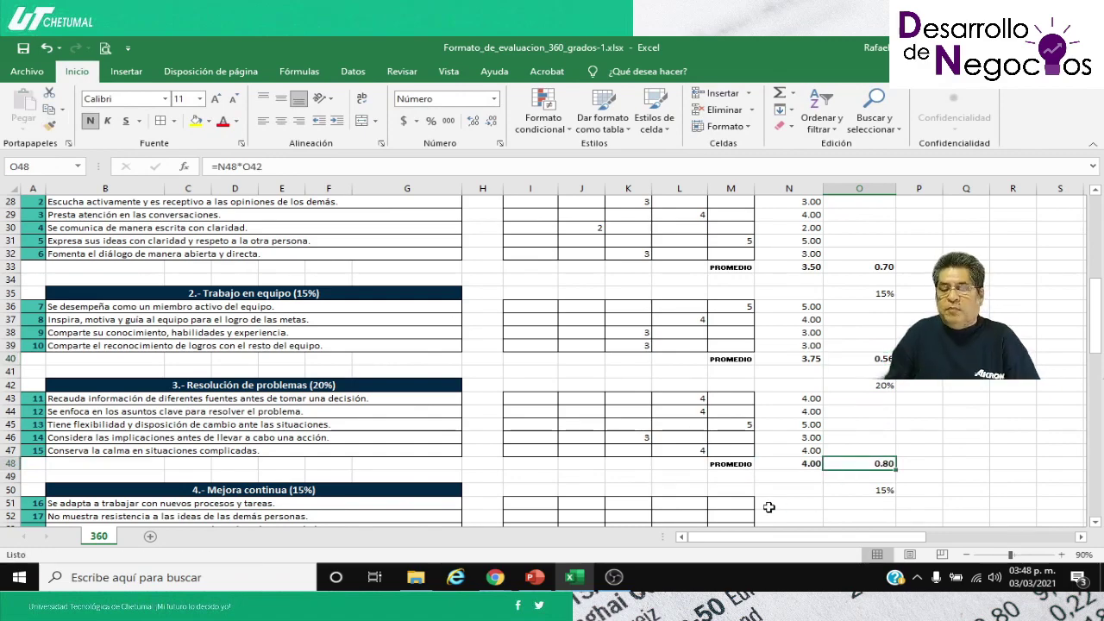
Step: In the Mejora continua section, rate competency 16 with 3 in K51 and competency 17 with 2 in J52
scroll(768, 507, up, 3)
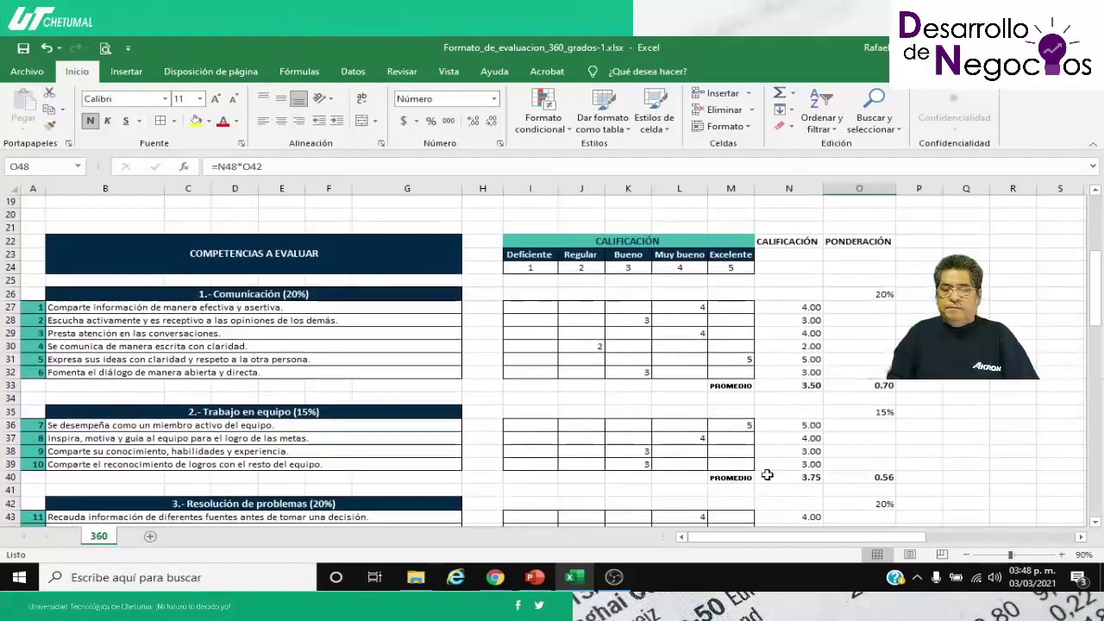
scroll(766, 475, down, 7)
click(794, 347)
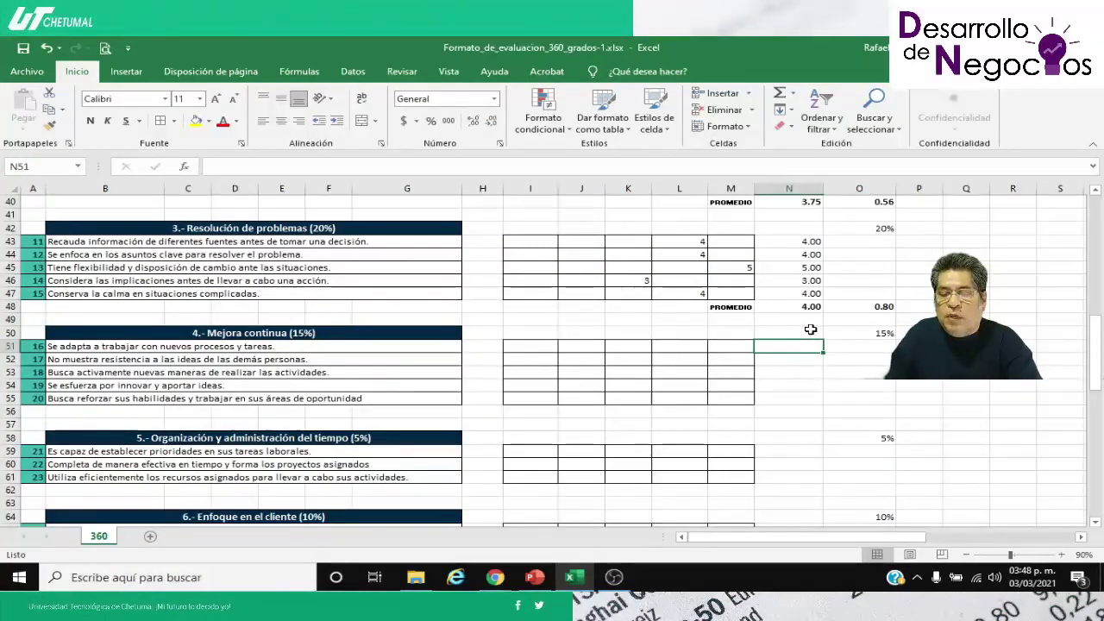
scroll(810, 329, up, 1)
scroll(810, 329, down, 1)
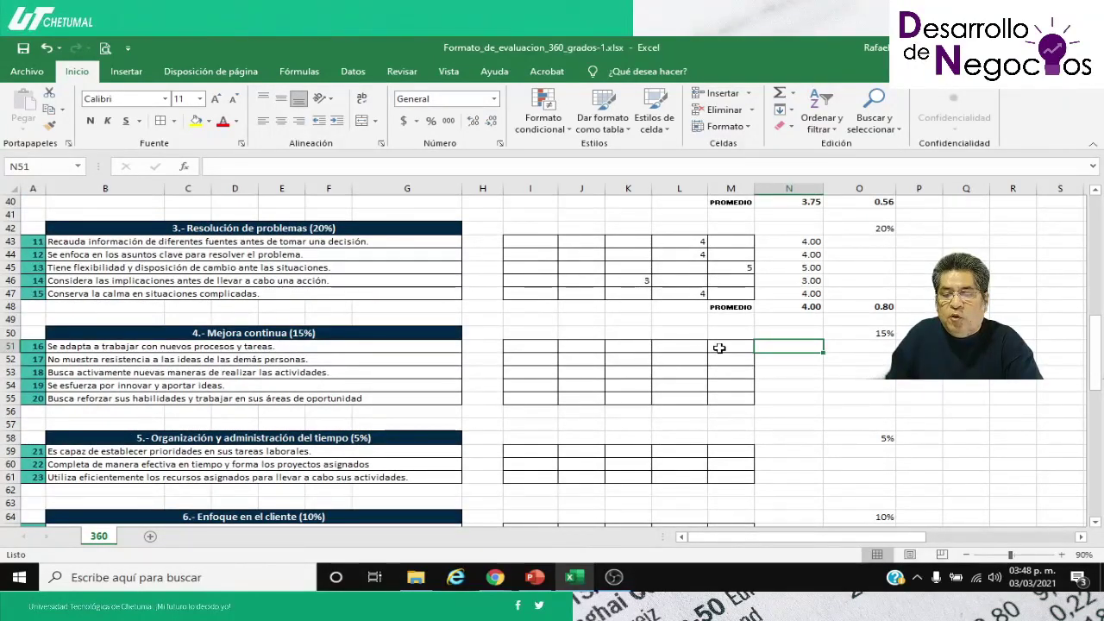
click(634, 347)
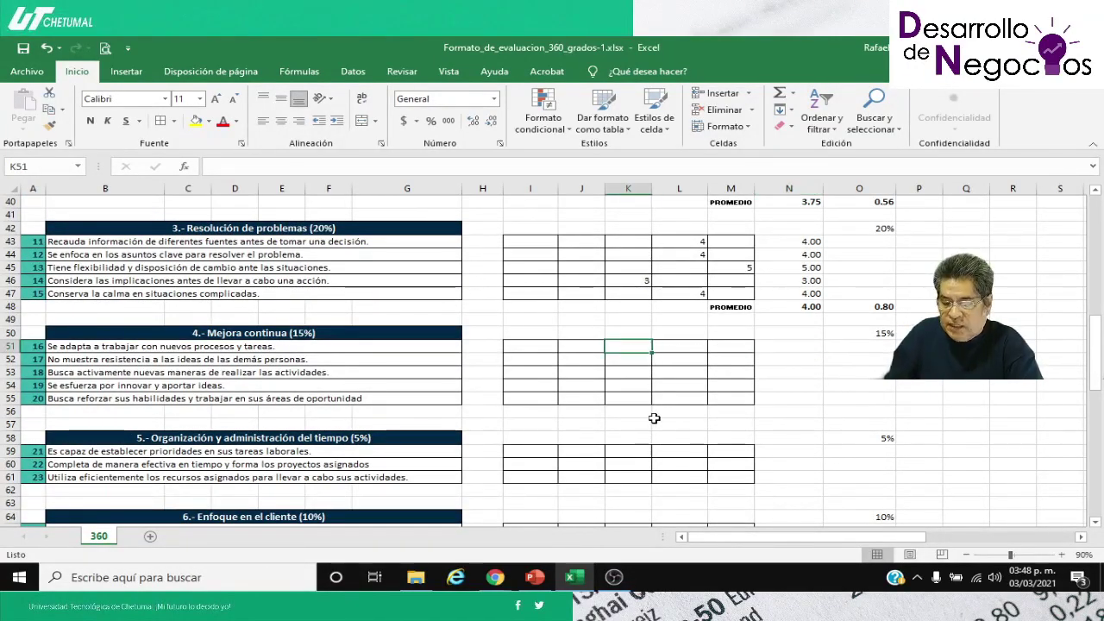
text(3)
key(Return)
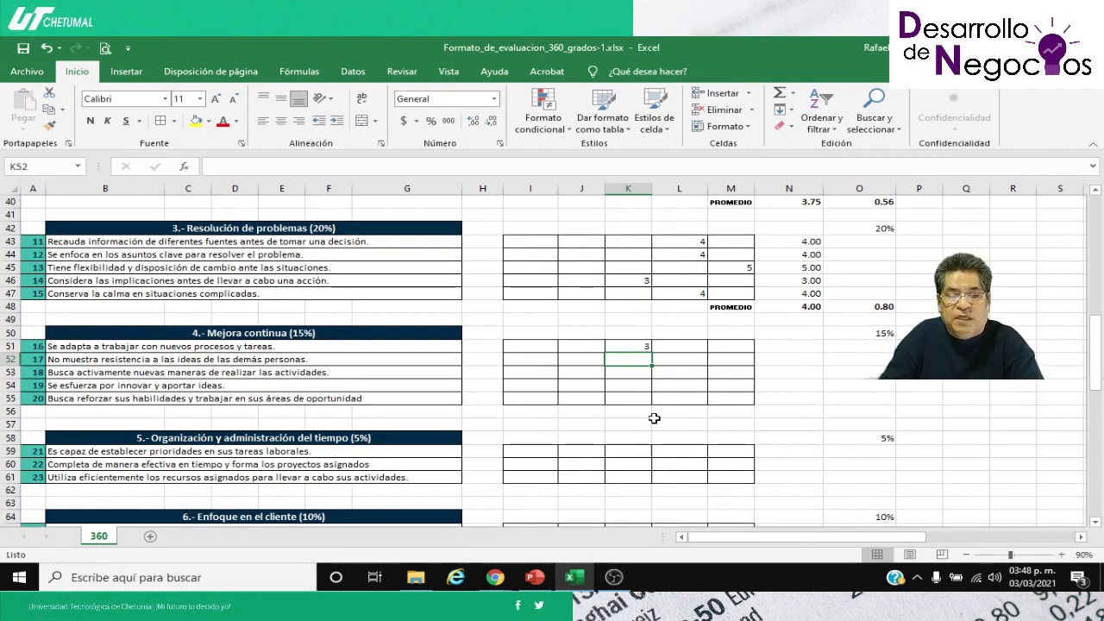
key(Left)
text(2)
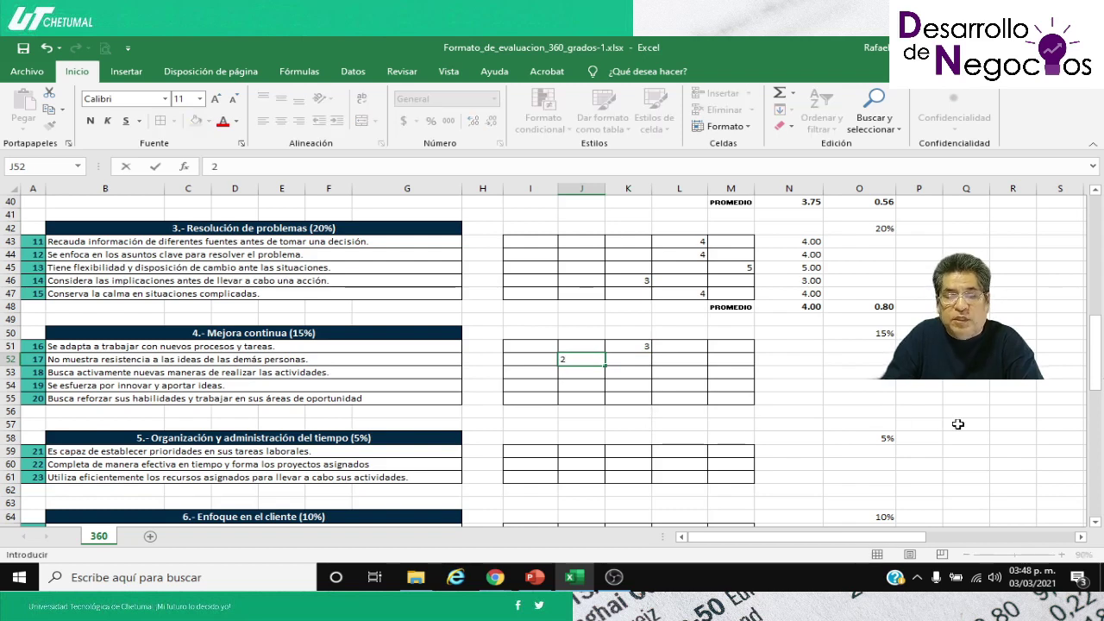
key(Right)
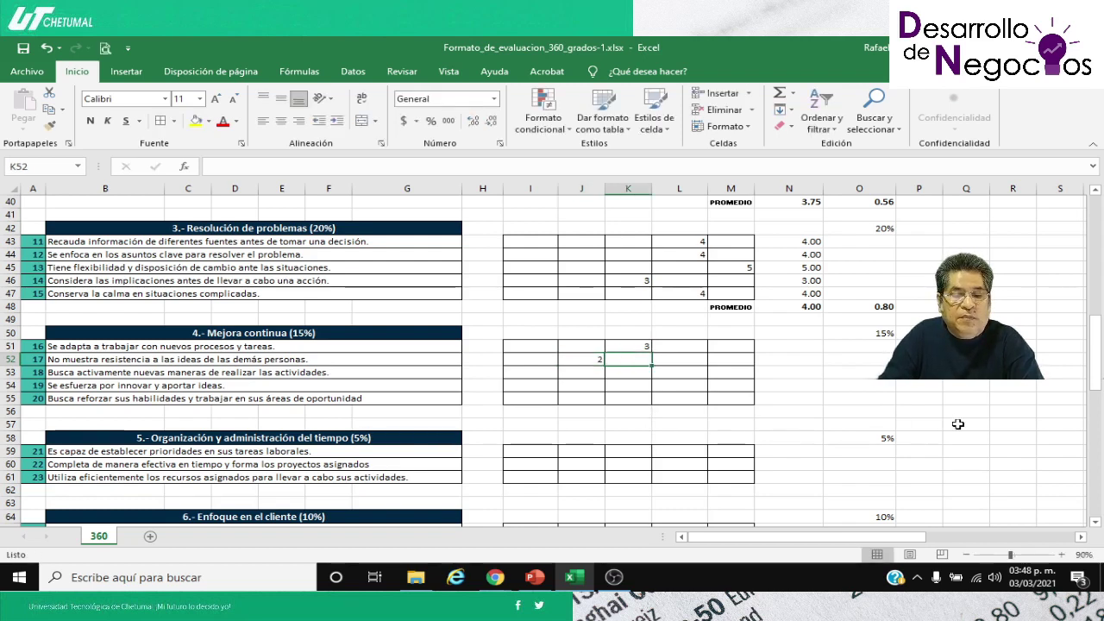
Step: Rate competencies 18 and 19 with 3 in K53 and K54, and competency 20 with 4 in L55
key(Down)
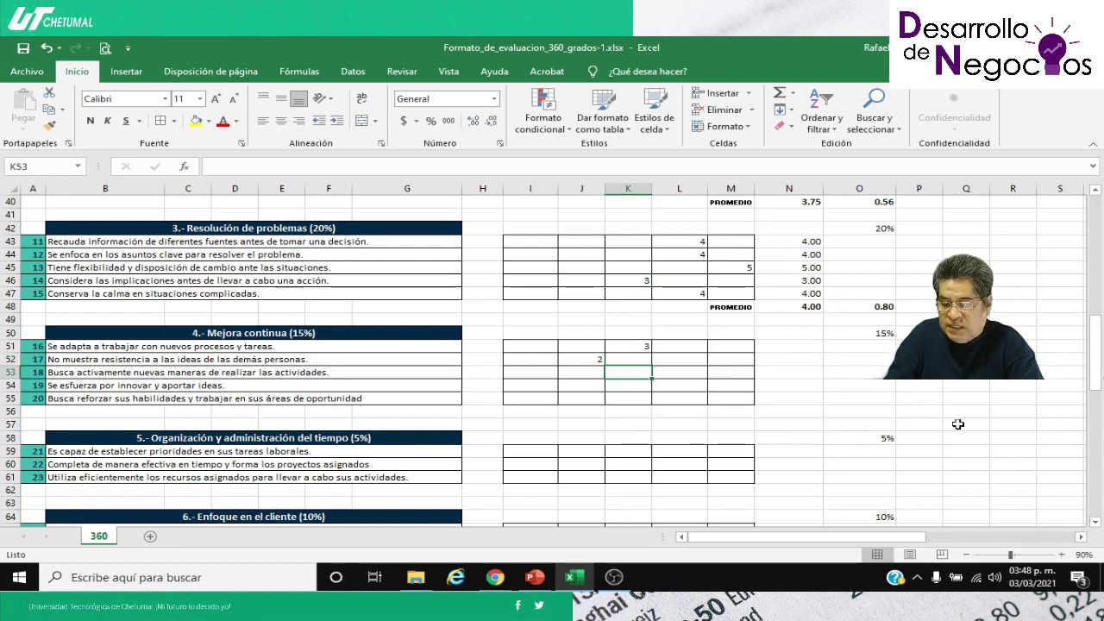
text(3)
key(Down)
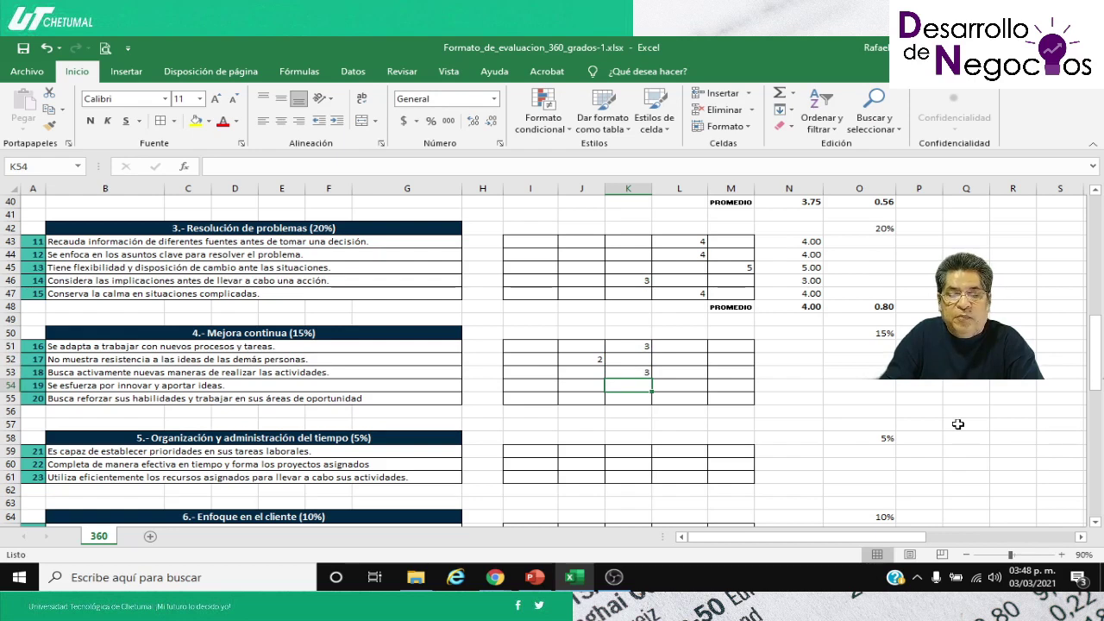
text(3)
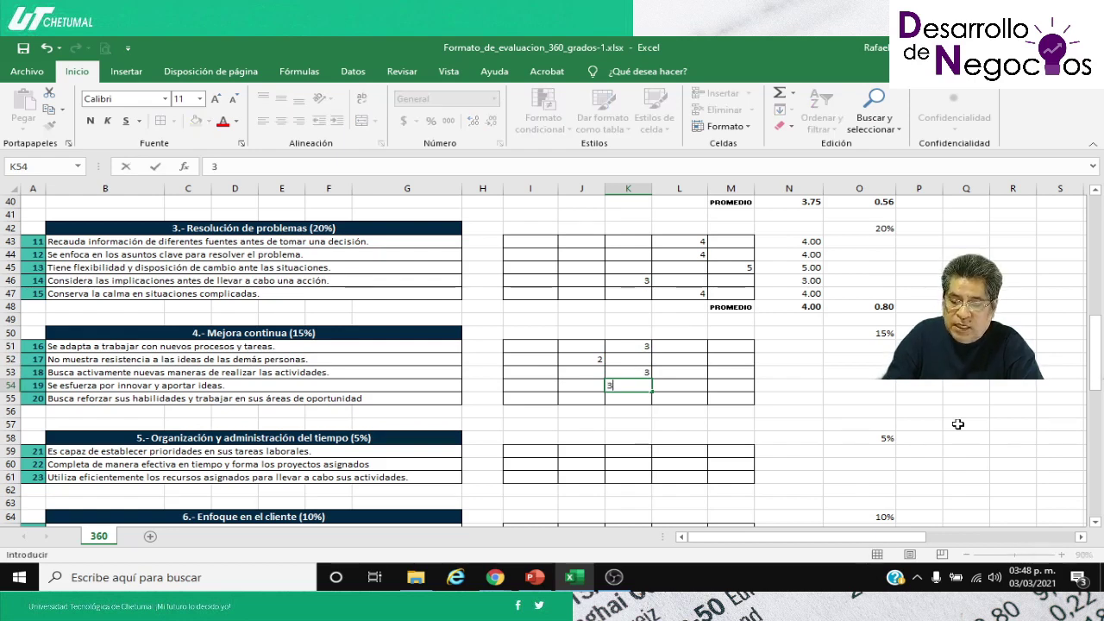
key(Down)
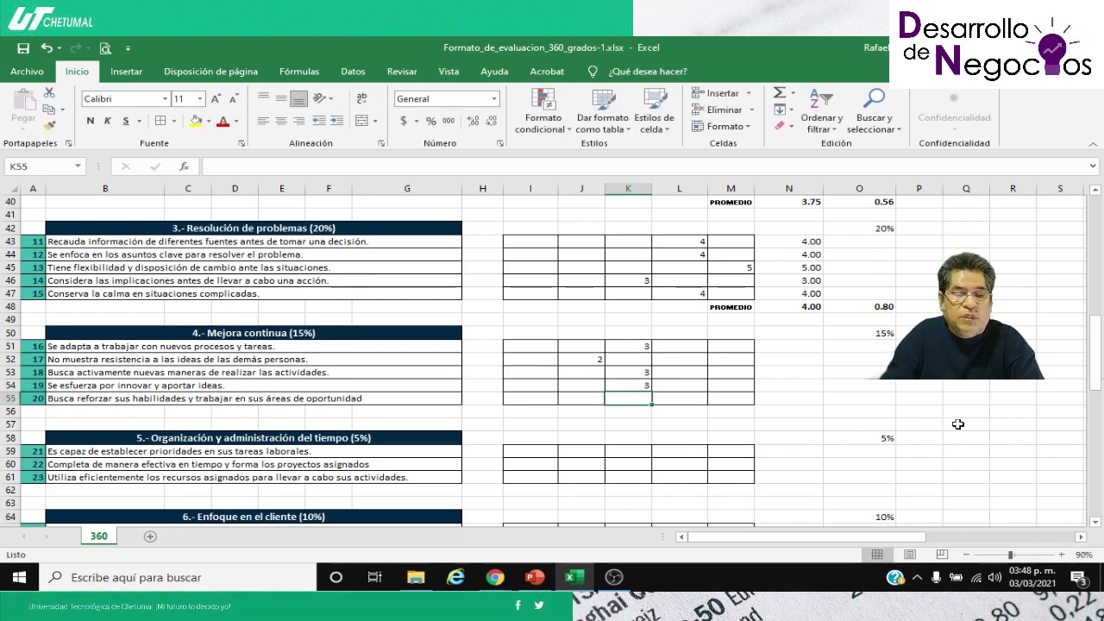
key(Right)
text(4)
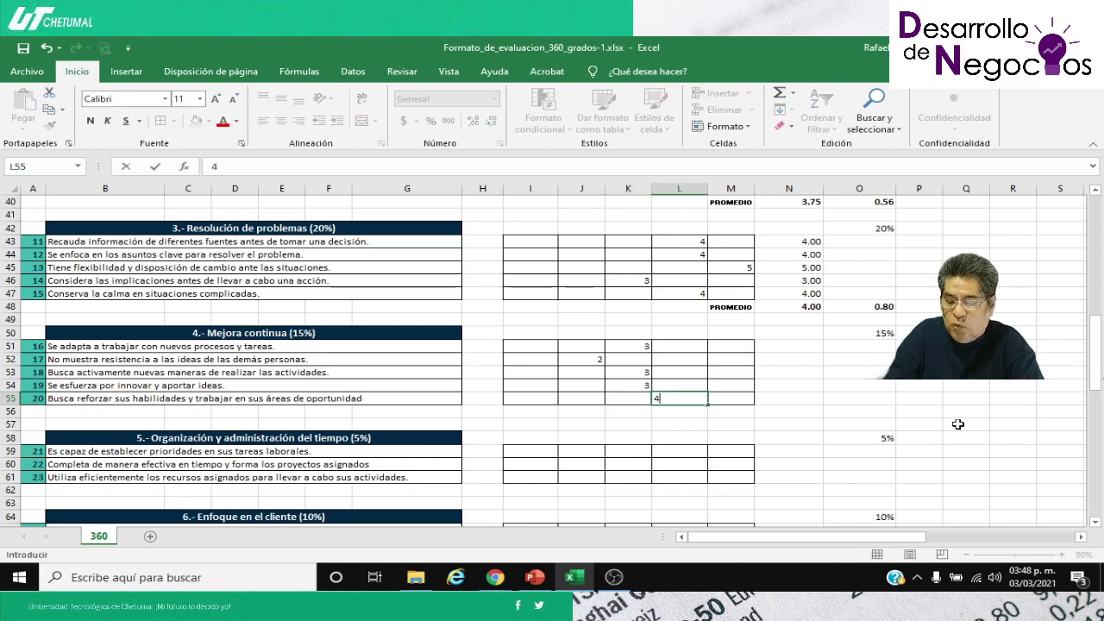
key(Right)
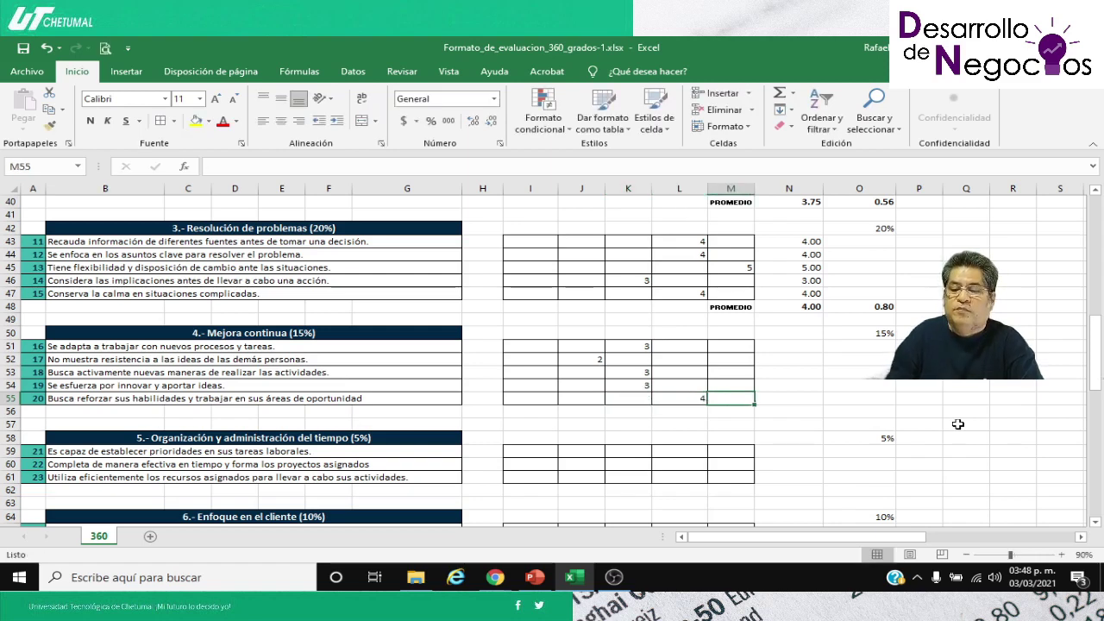
Step: Copy the row sum formula from N47 into N51:N55 for the Mejora continua ratings
click(799, 292)
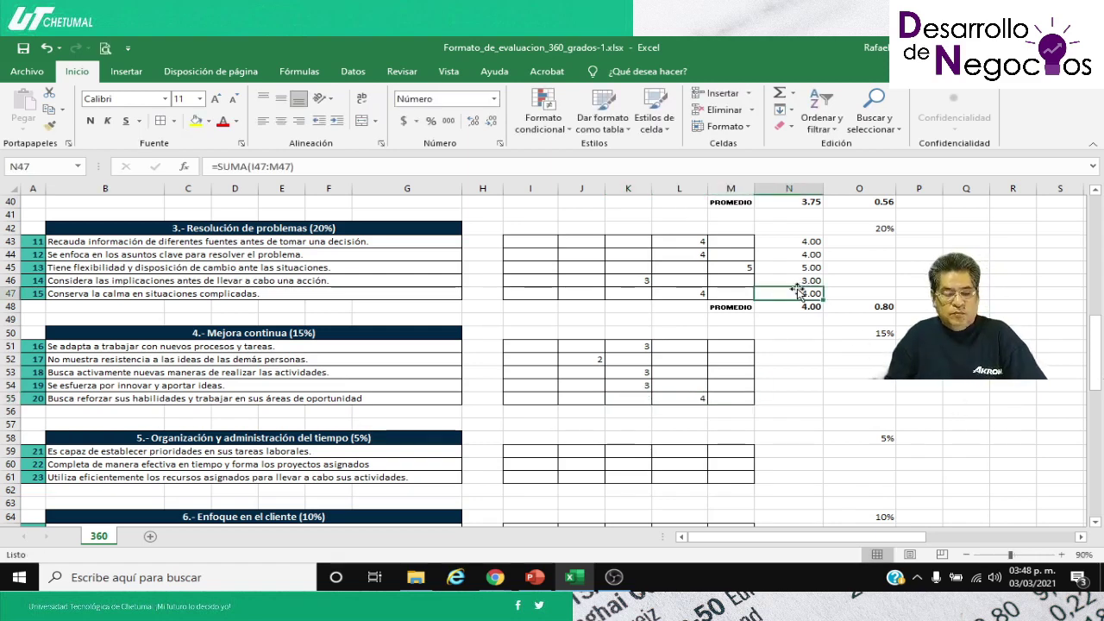
key(ctrl+c)
key(Down)
key(Down)
key(Down)
key(Down)
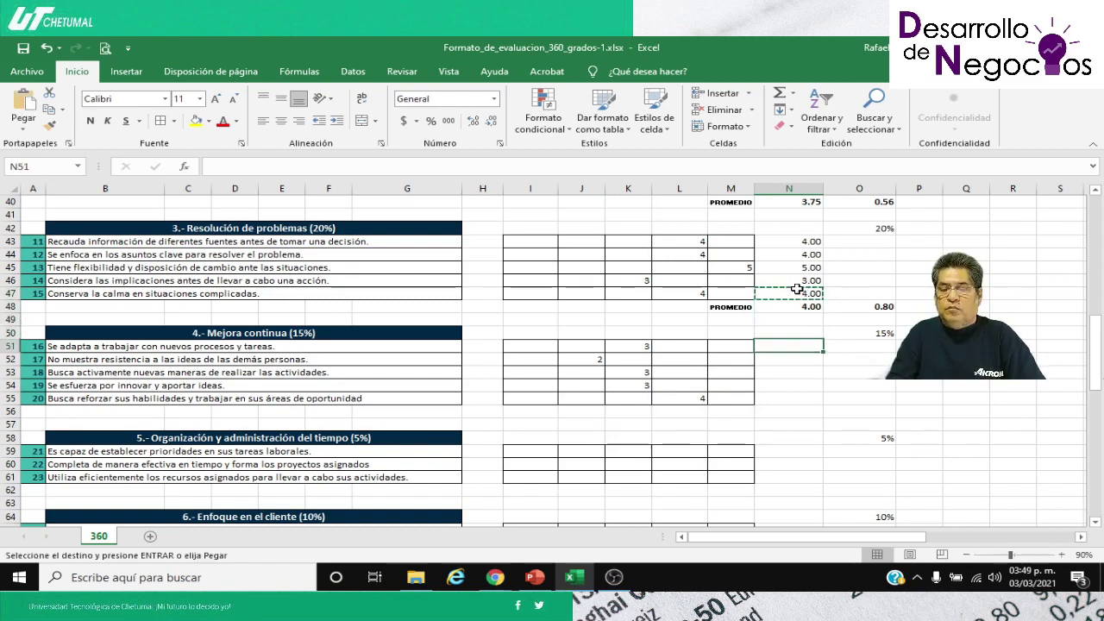
key(shift+Down)
key(shift+Down)
key(shift+Down)
key(shift+Down)
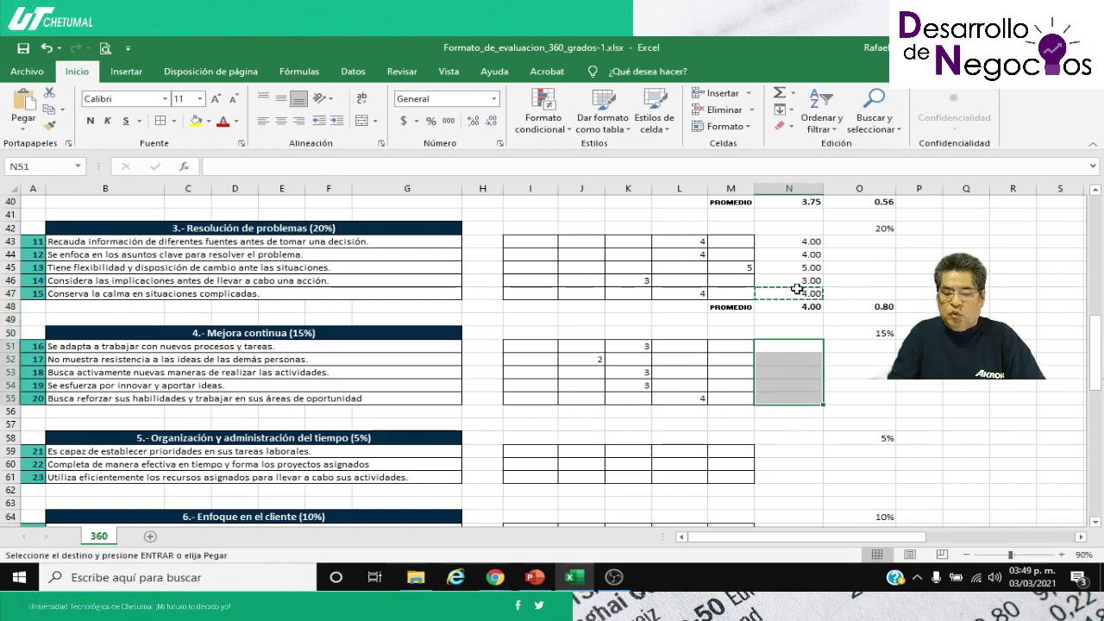
key(Return)
Step: Copy the PROMEDIO label from M48 to M56 below the Mejora continua ratings
key(Down)
key(Down)
key(Down)
key(Down)
key(Down)
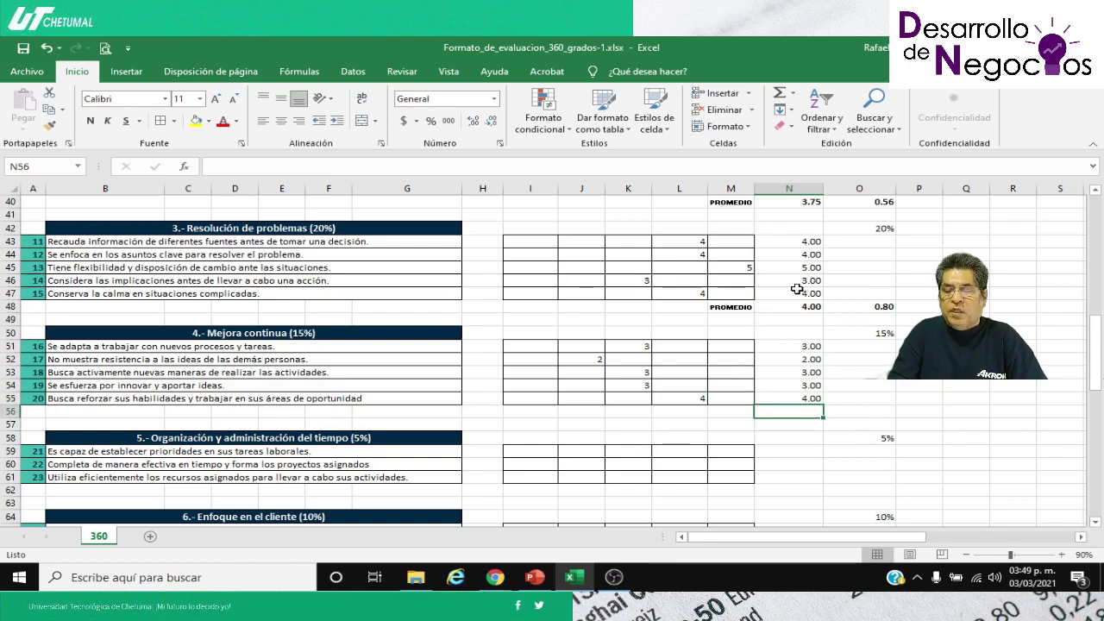
key(Up)
key(Up)
key(Up)
key(Up)
key(Up)
key(Up)
key(Up)
key(Up)
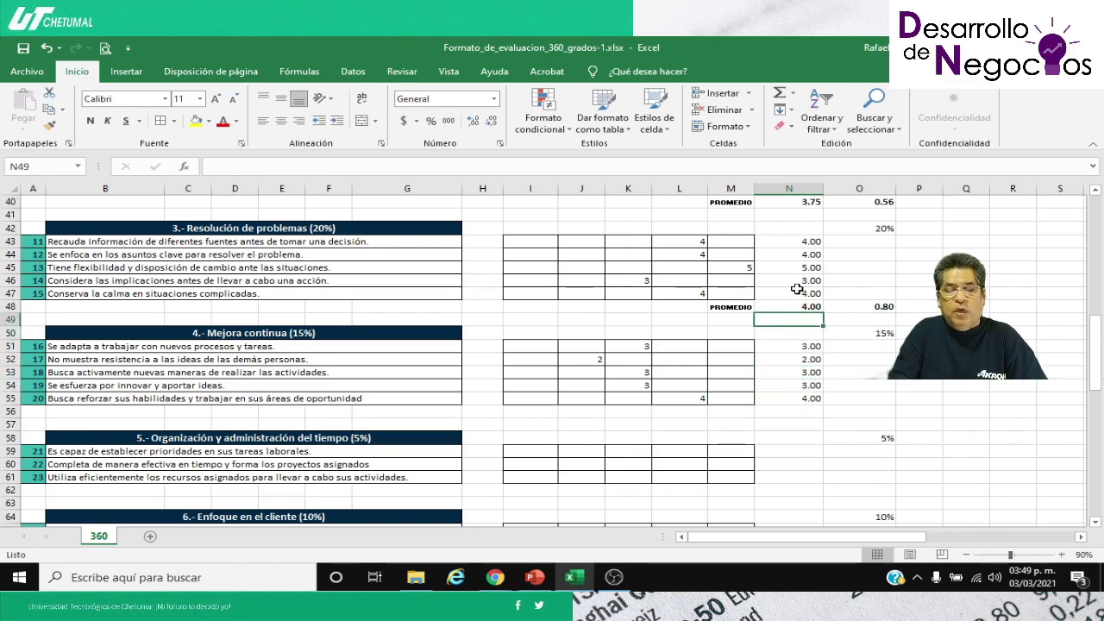
key(Left)
key(ctrl+c)
key(Down)
key(Down)
key(Down)
key(Down)
key(Down)
key(Down)
key(Down)
key(Down)
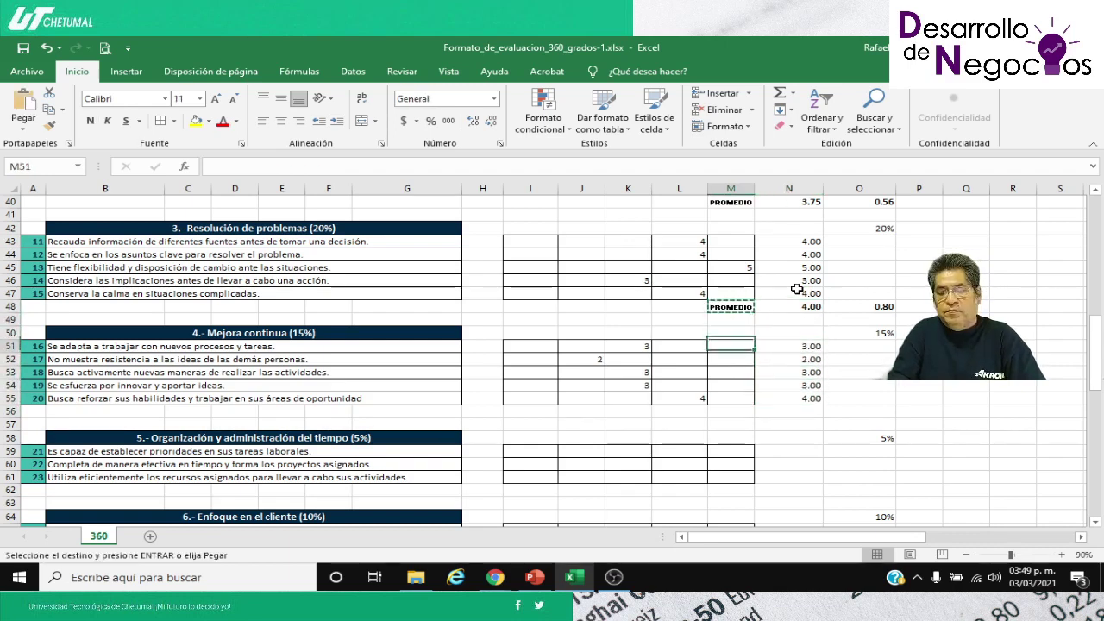
key(Return)
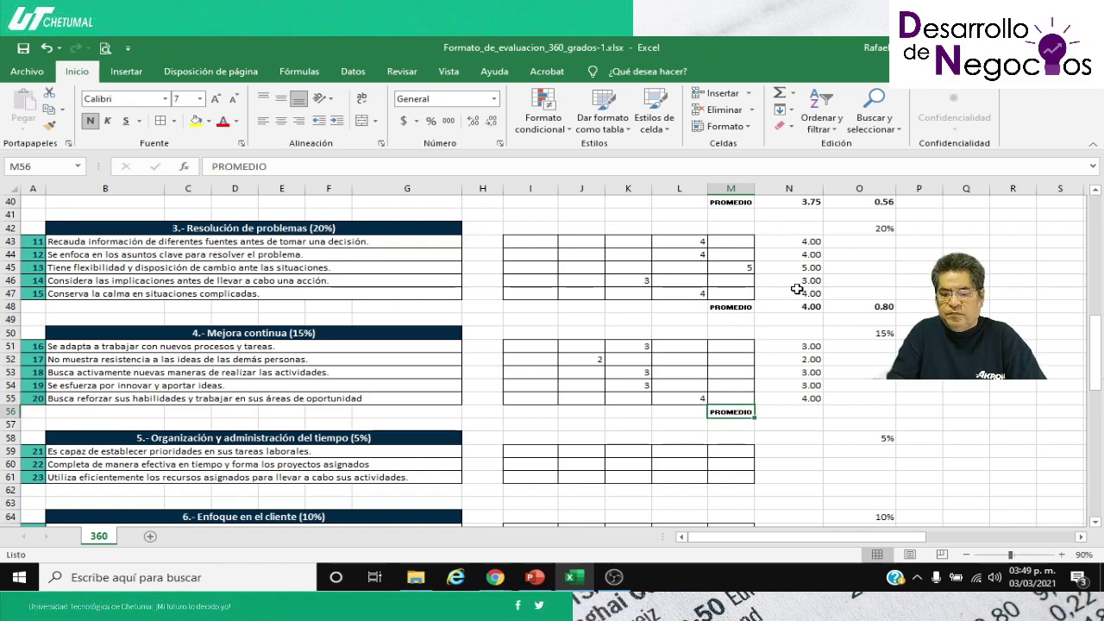
Step: Insert the statistical function PROMEDIO in N56 for the Mejora continua average
key(Right)
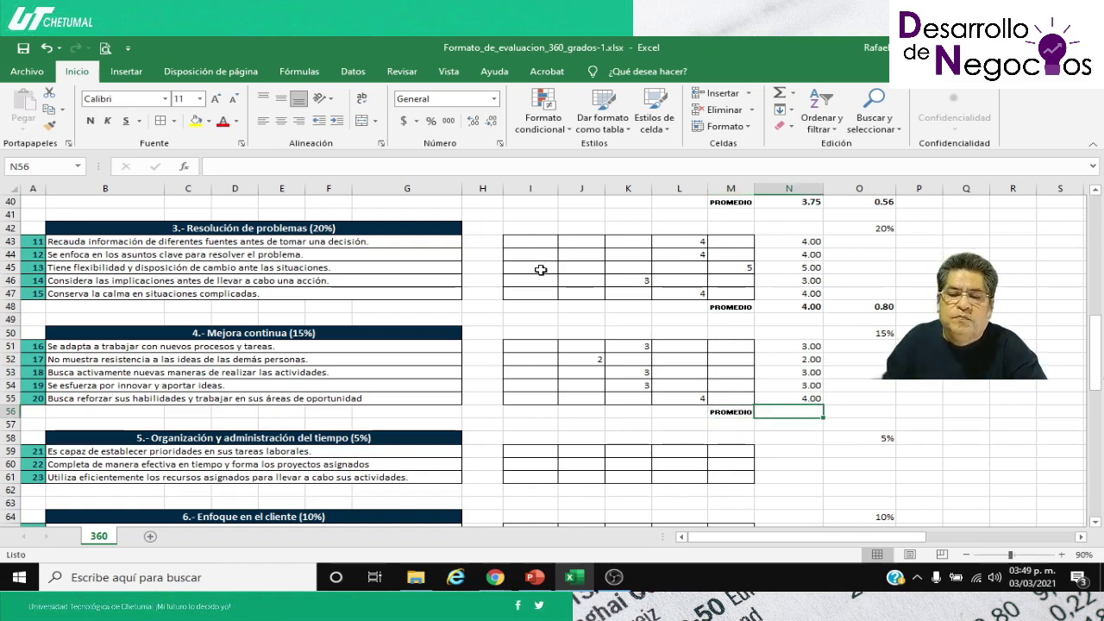
click(309, 73)
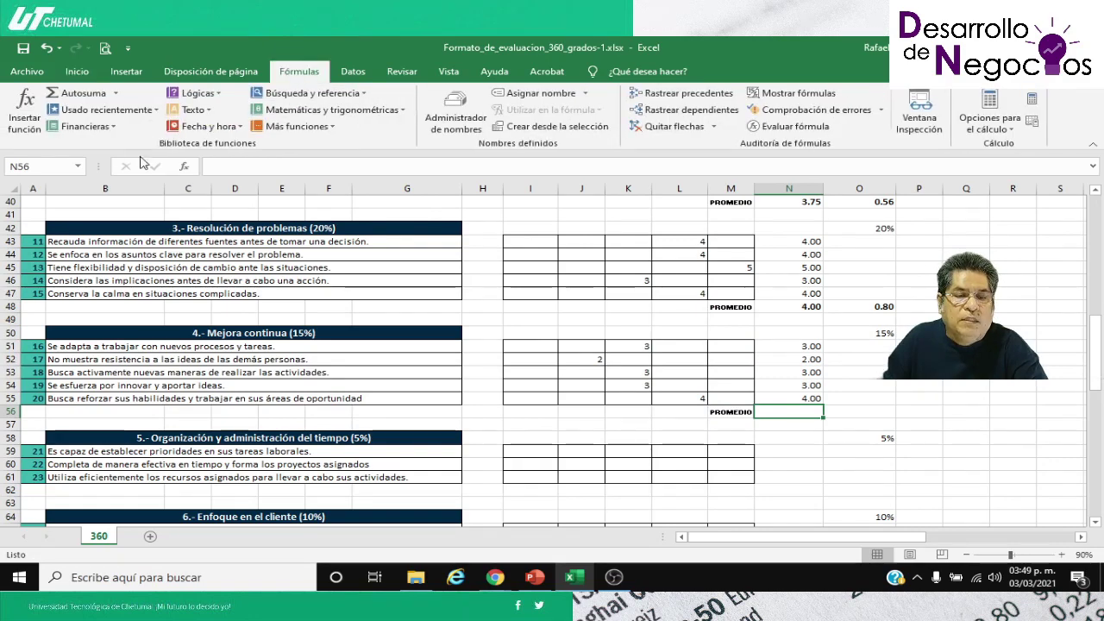
click(24, 107)
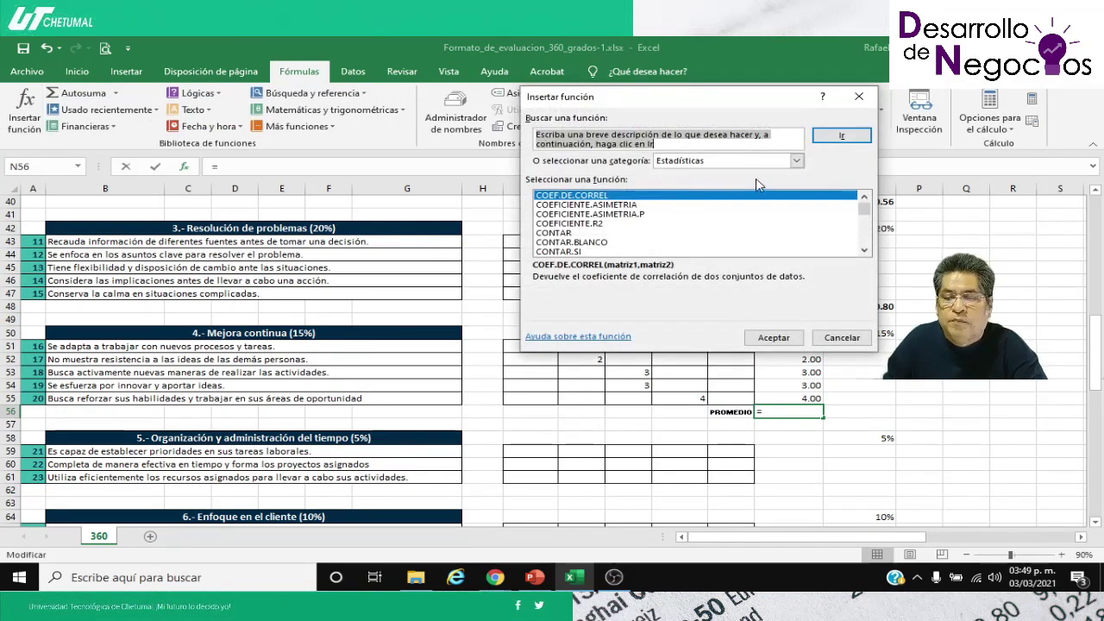
click(588, 215)
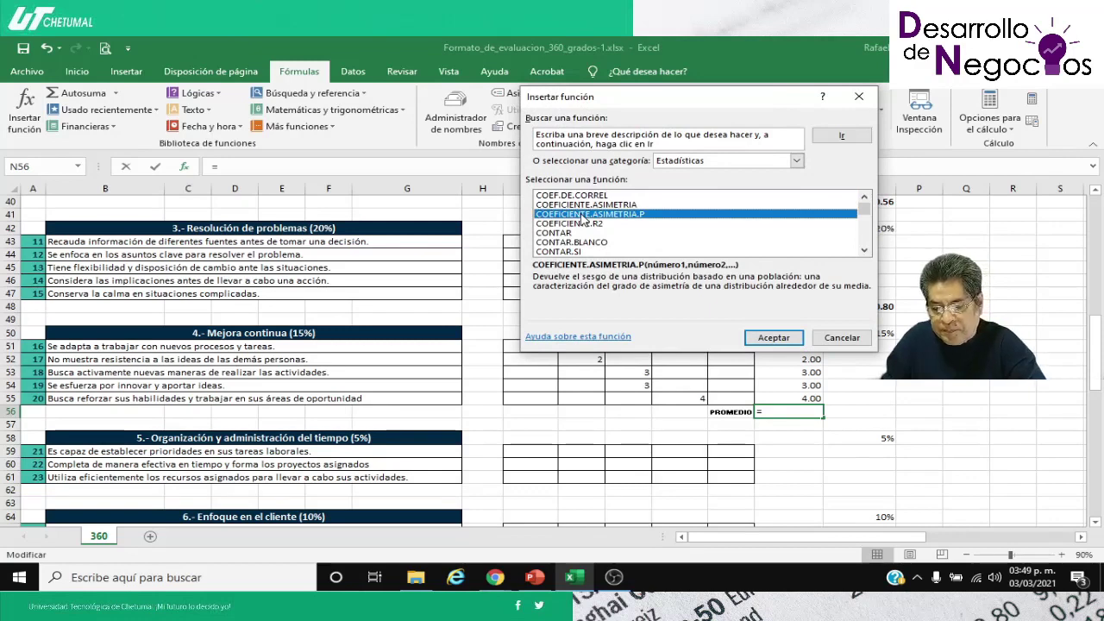
key(p)
key(Down)
key(Down)
key(Down)
key(Down)
key(Down)
key(Down)
key(Down)
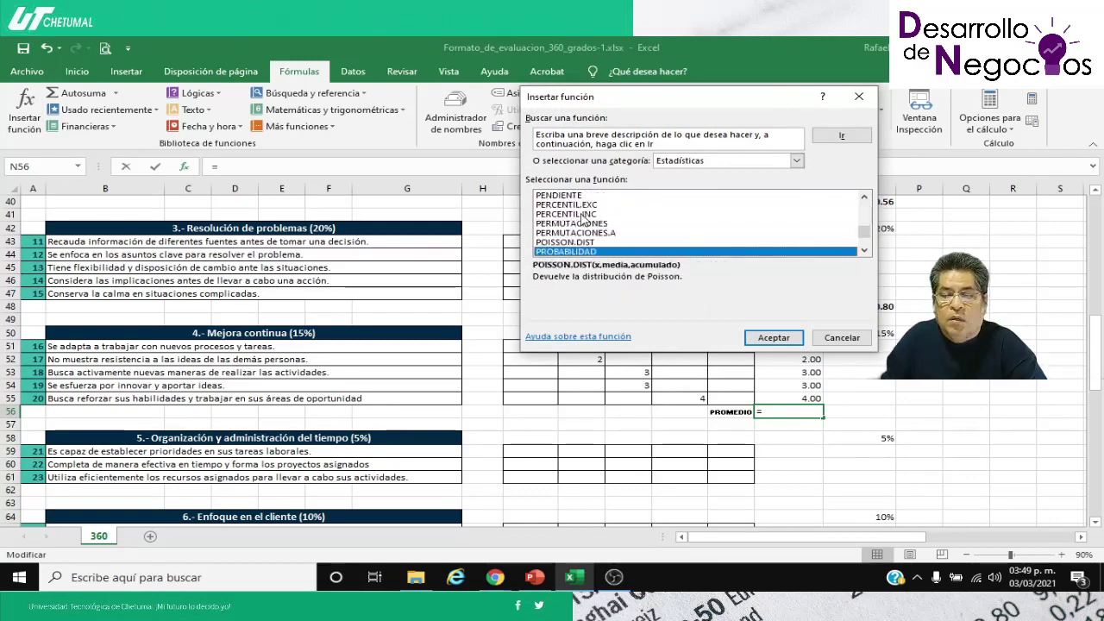
key(Down)
click(774, 338)
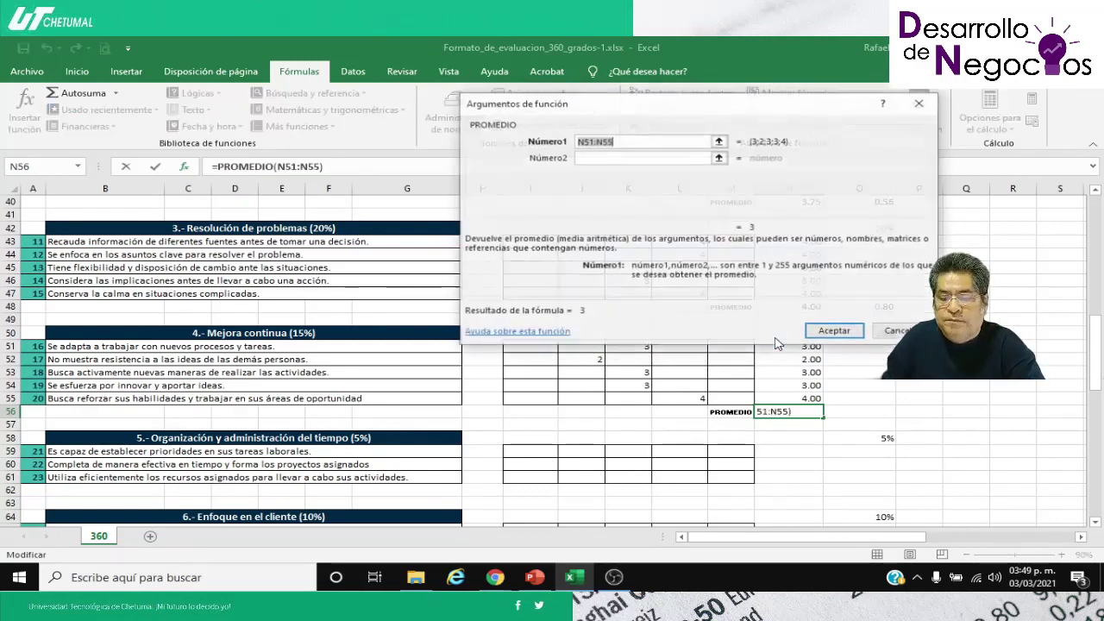
Step: Set the range N51:N55 as the first argument of the average function and apply it
click(718, 141)
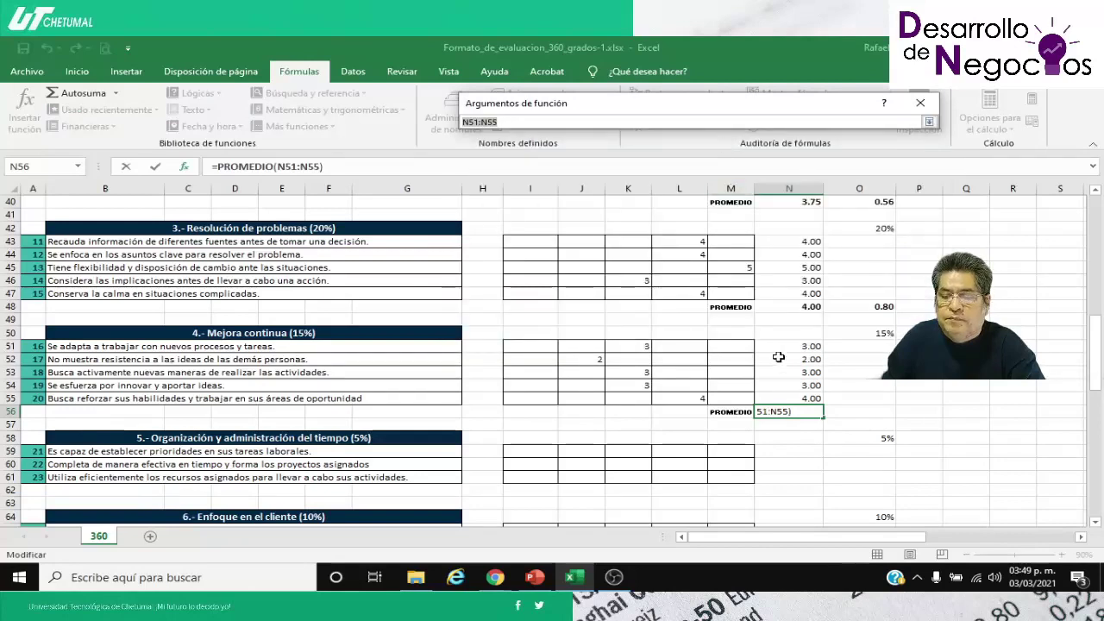
drag(779, 347, 783, 395)
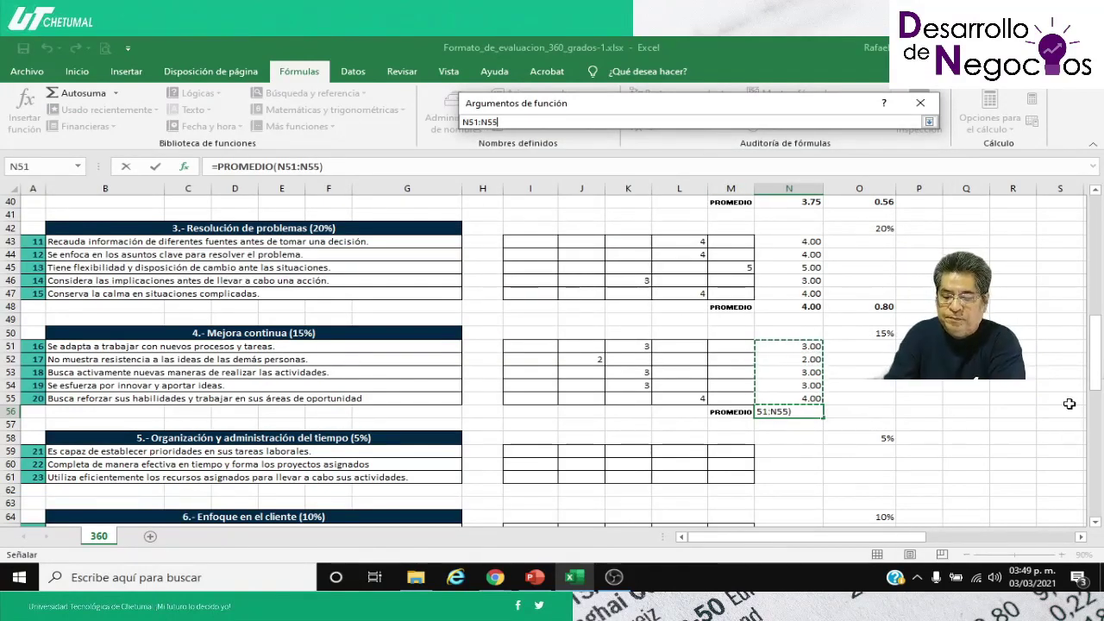
key(Return)
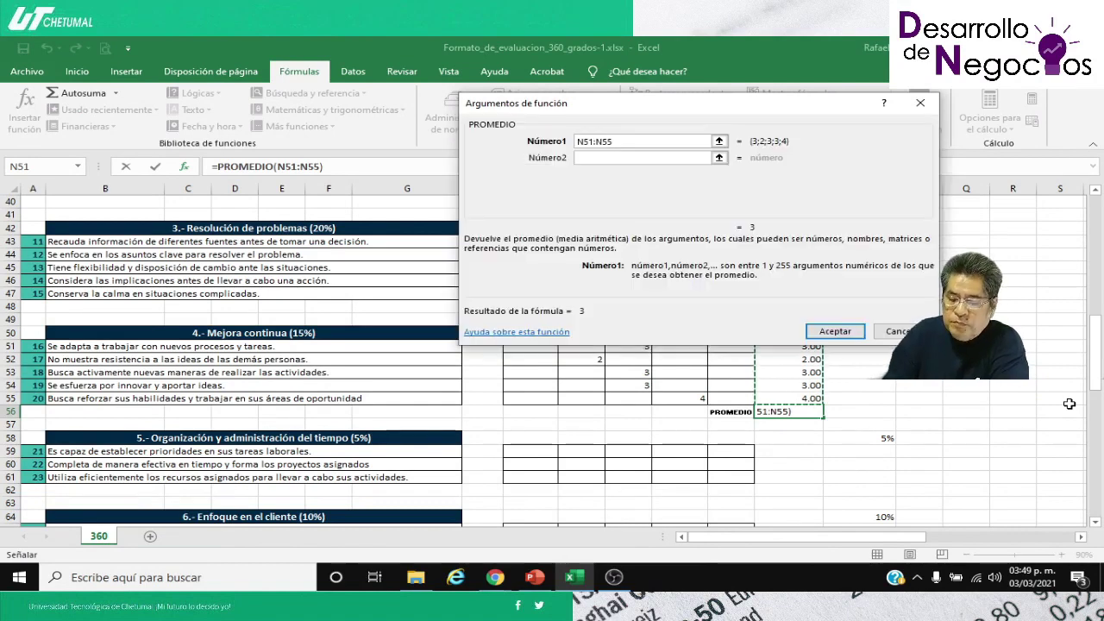
key(Return)
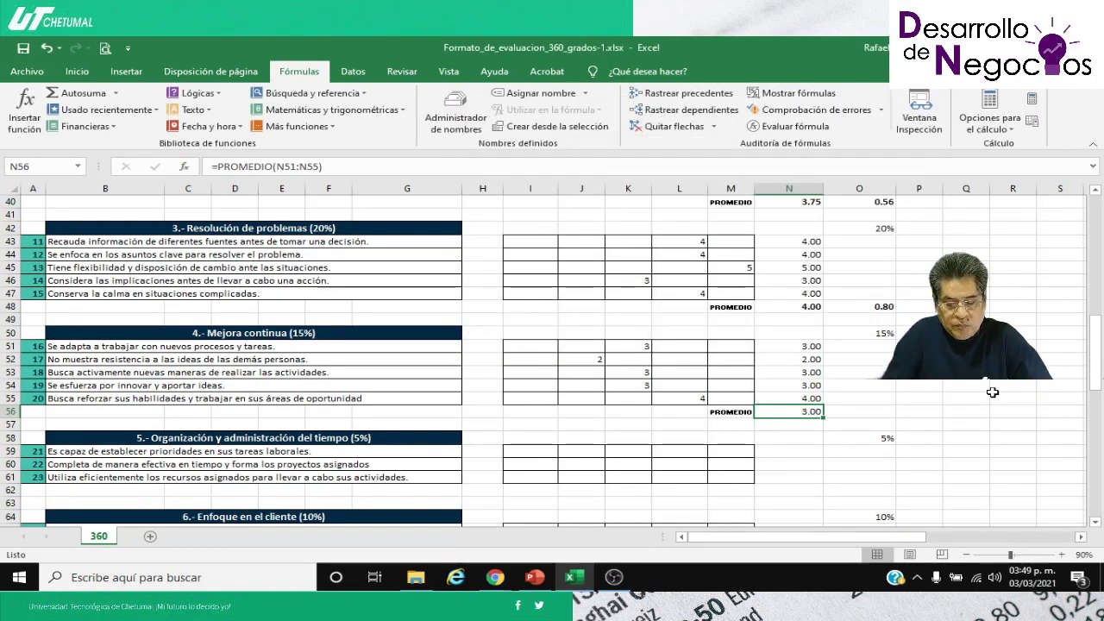
Step: Calculate the weighted Mejora continua score in O56 with the formula =N56*O50, and make N56 and O56 bold
key(Right)
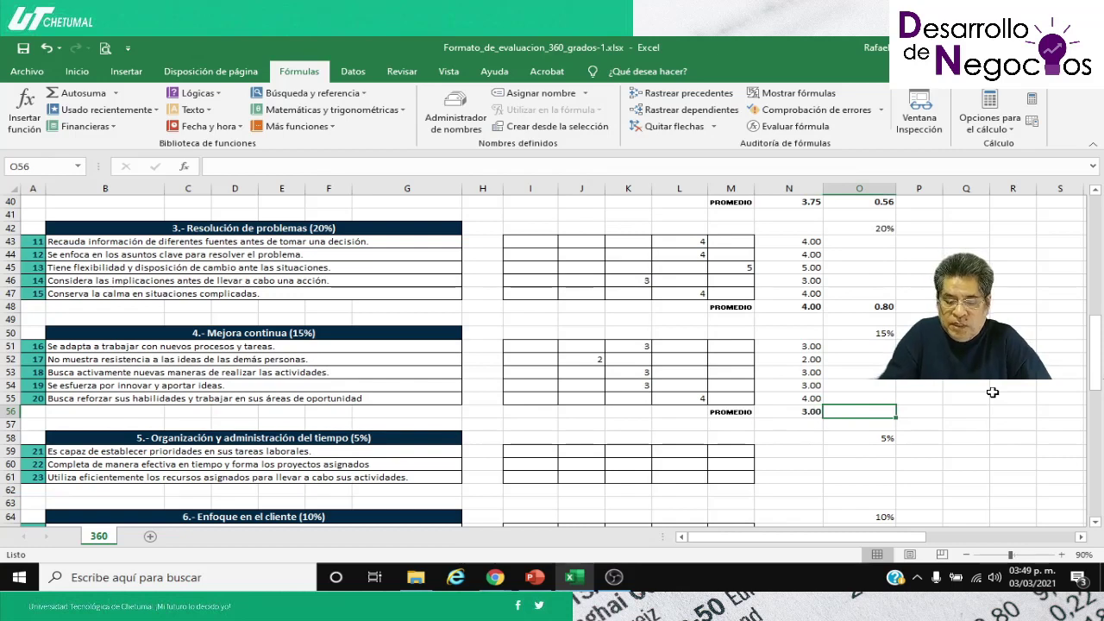
text(=)
key(Left)
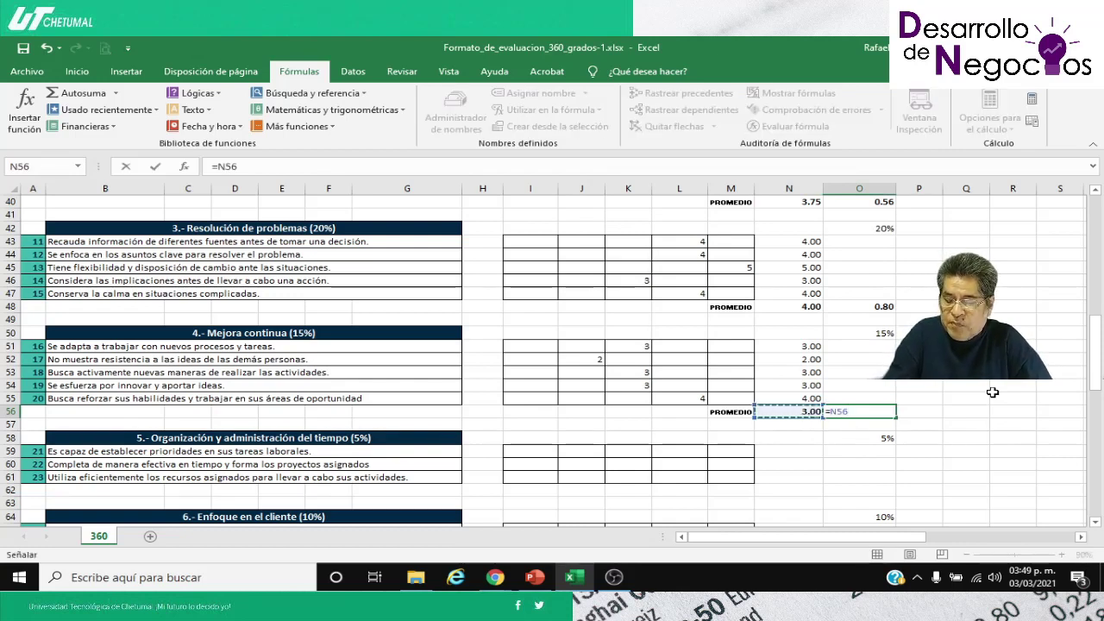
text(*)
key(Up)
key(Up)
key(Up)
key(Up)
key(Up)
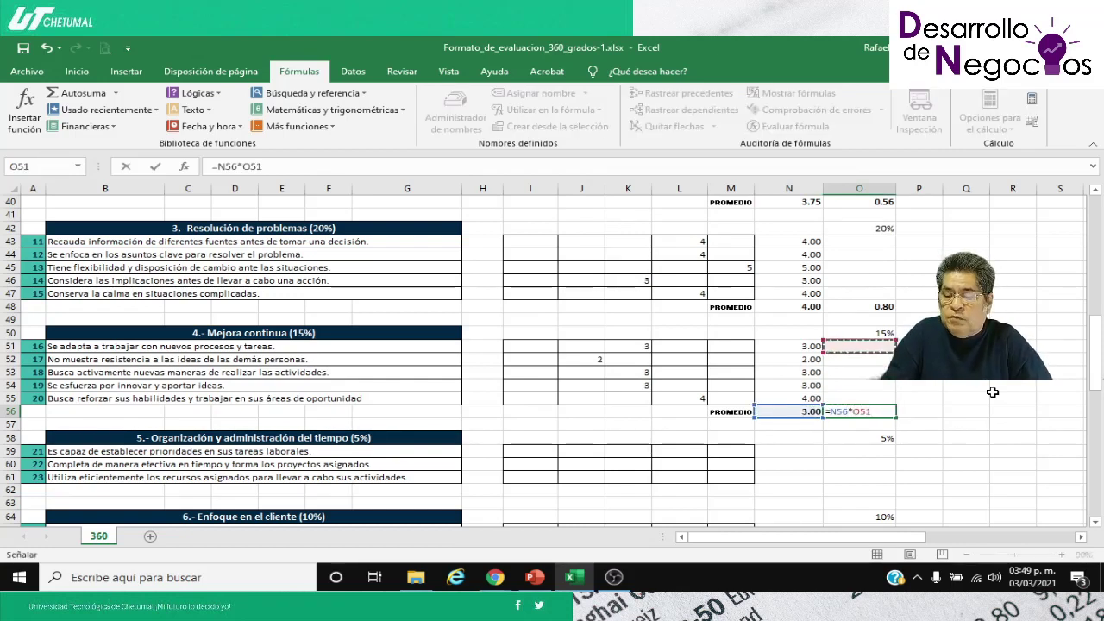
key(Return)
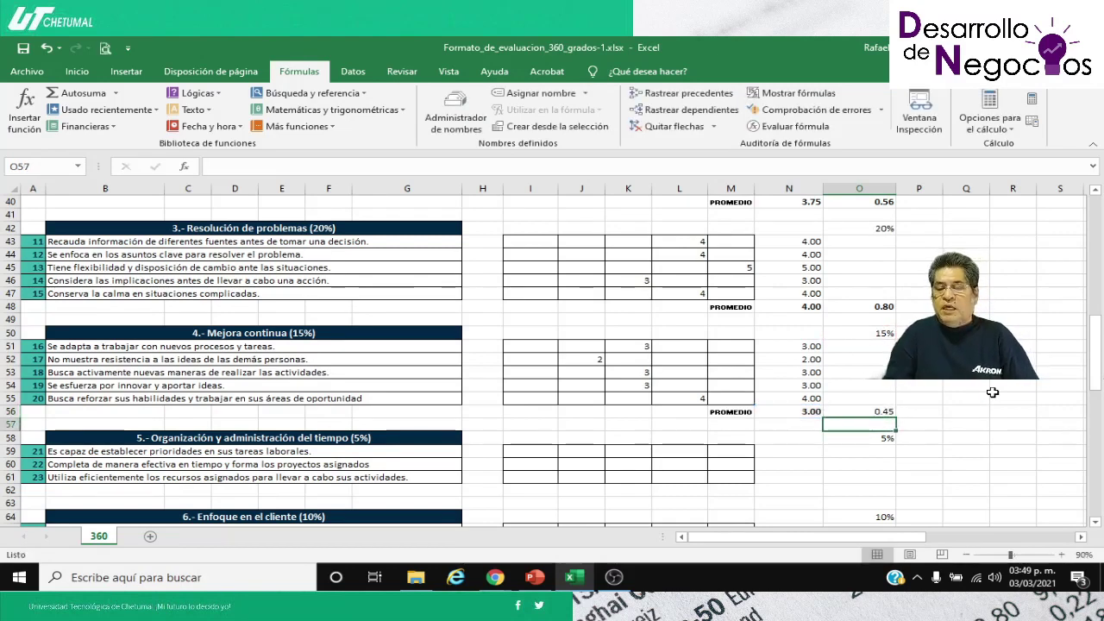
click(872, 410)
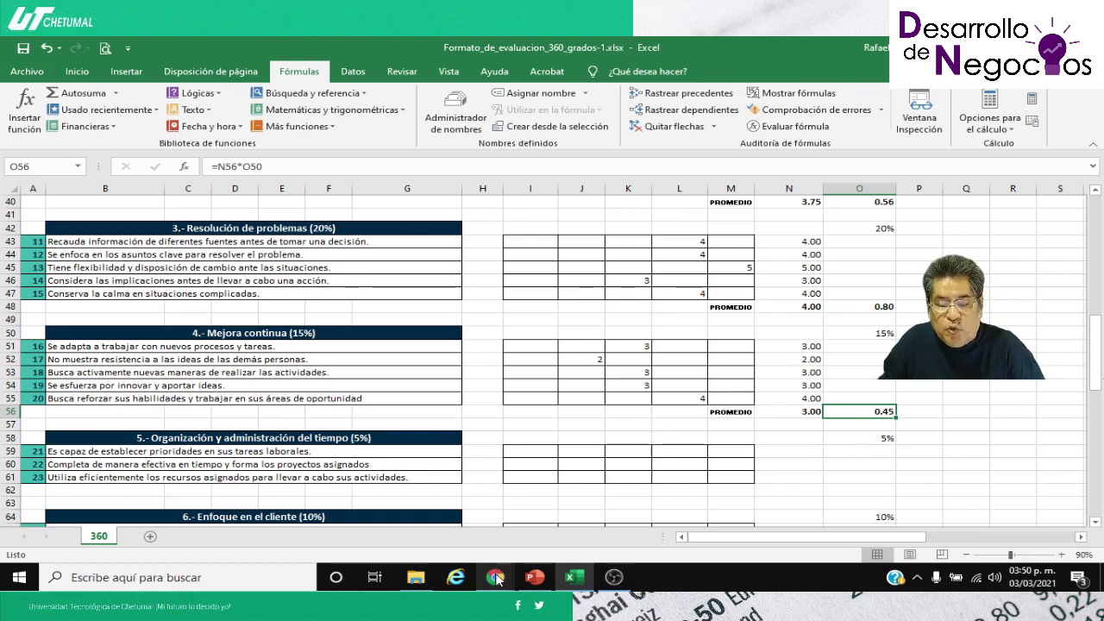
Step: Check the Google Meet call in Chrome and return to the evaluation workbook in Excel
mouse_move(495, 576)
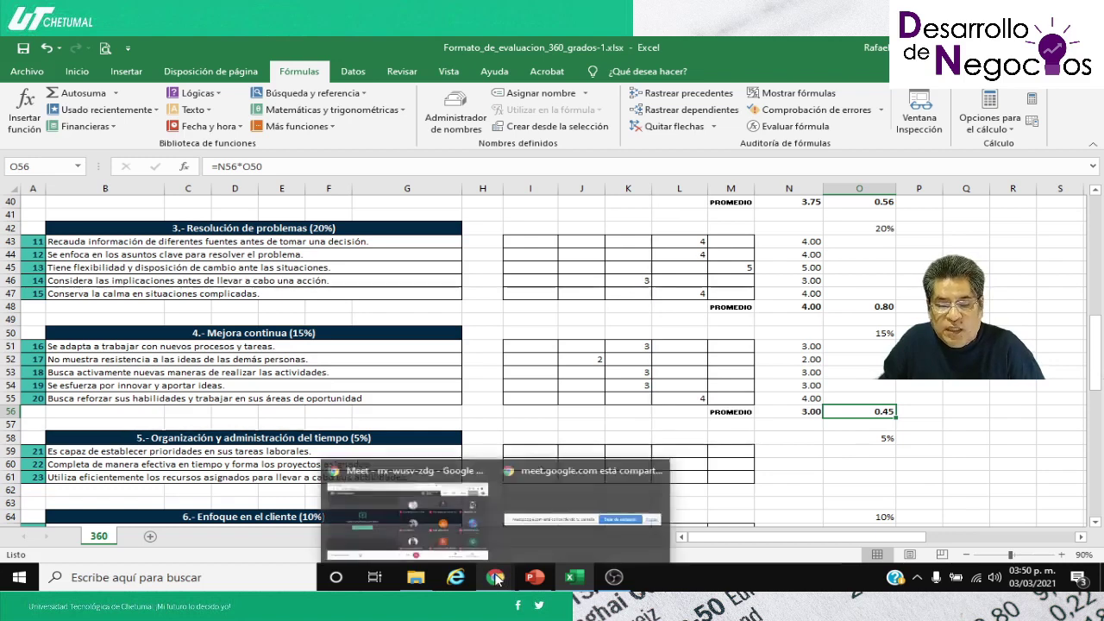
double_click(780, 425)
click(702, 426)
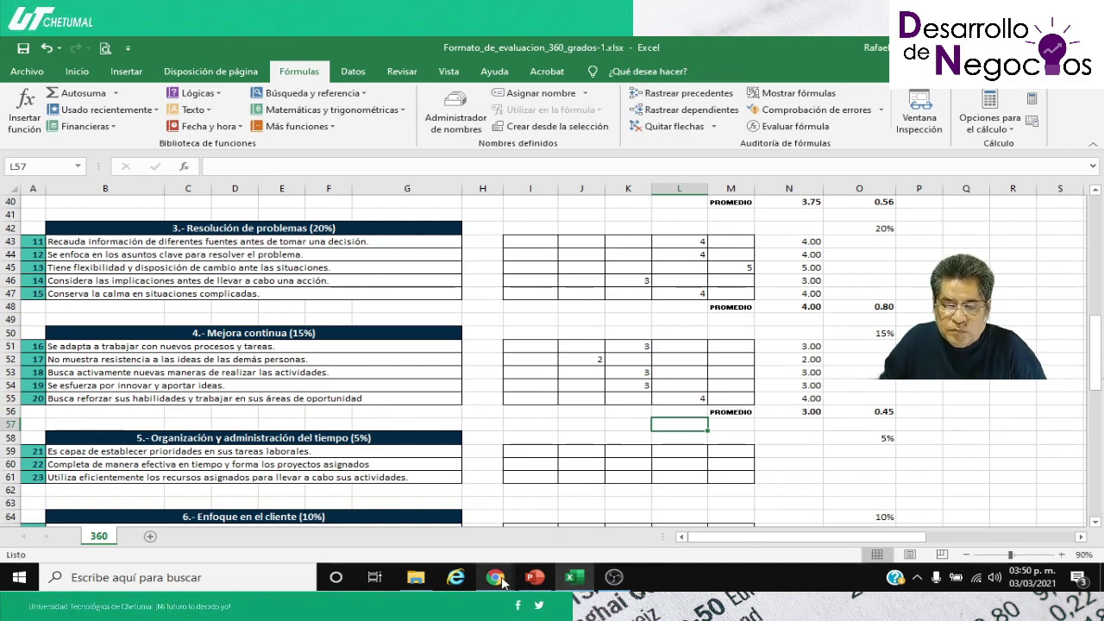
click(491, 552)
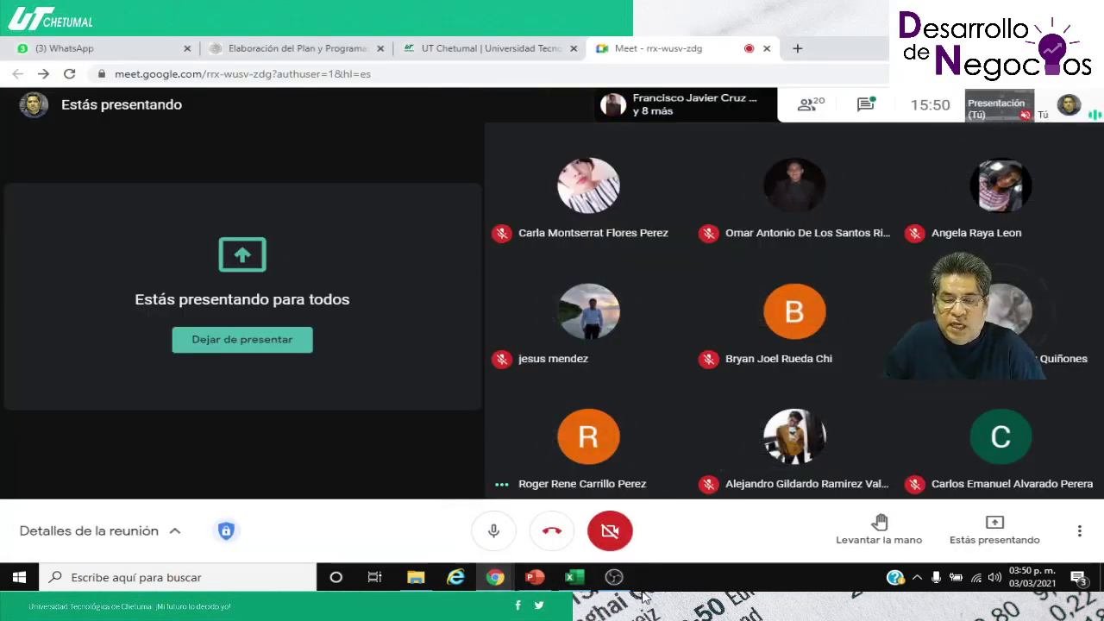
click(575, 580)
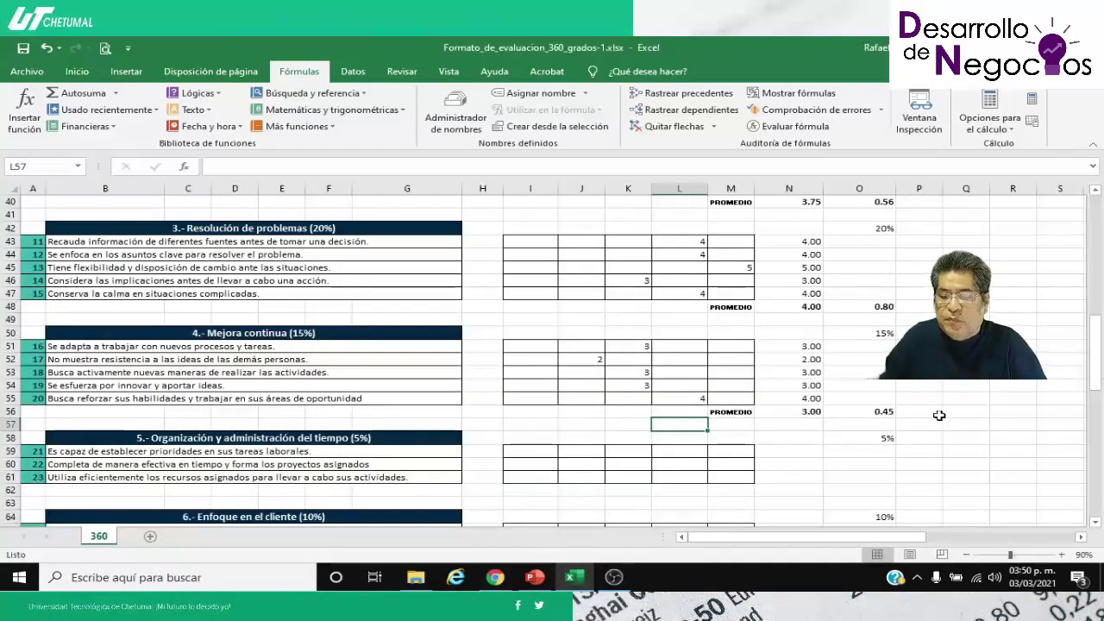
Step: Enter the Organización y administración del tiempo ratings: 5 in M59, 4 in L60 and 3 in K61
scroll(922, 409, down, 1)
scroll(828, 449, down, 1)
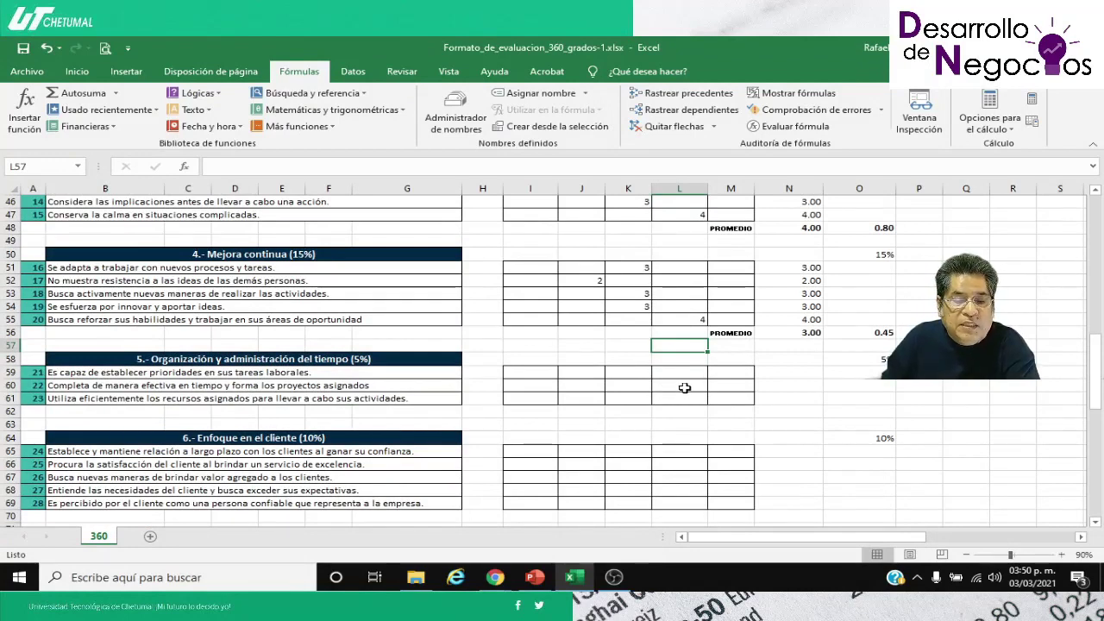
click(722, 374)
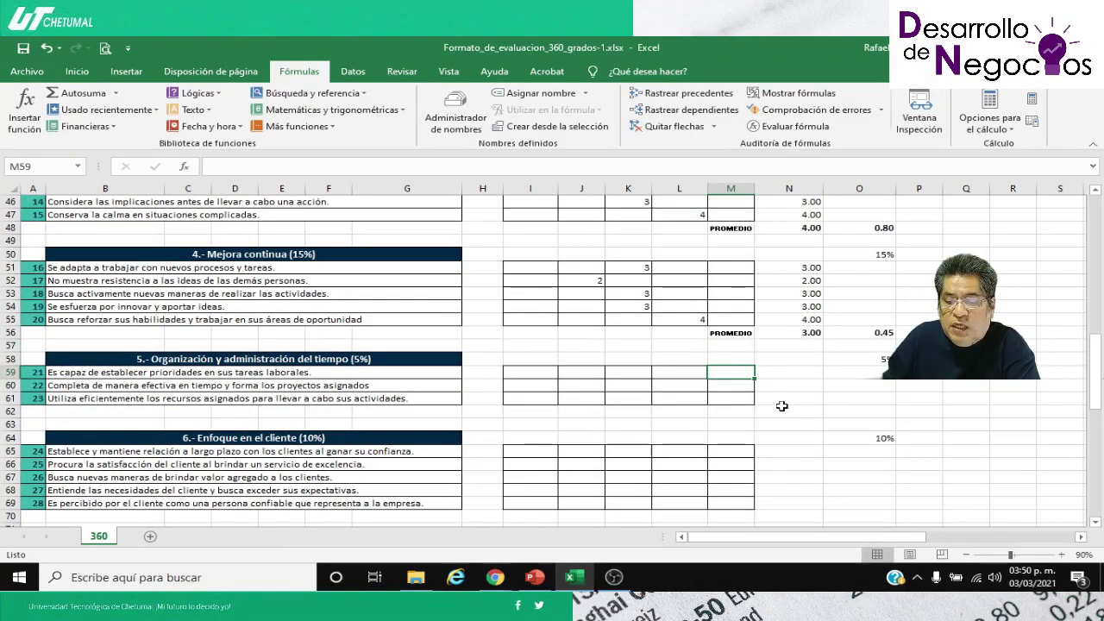
text(5)
key(Return)
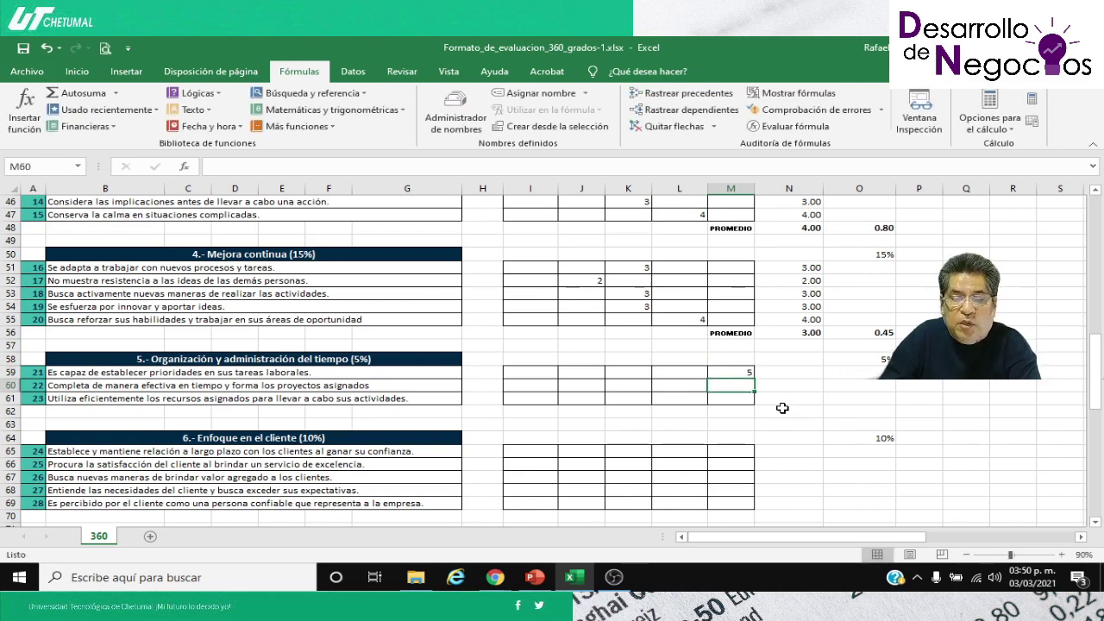
key(Left)
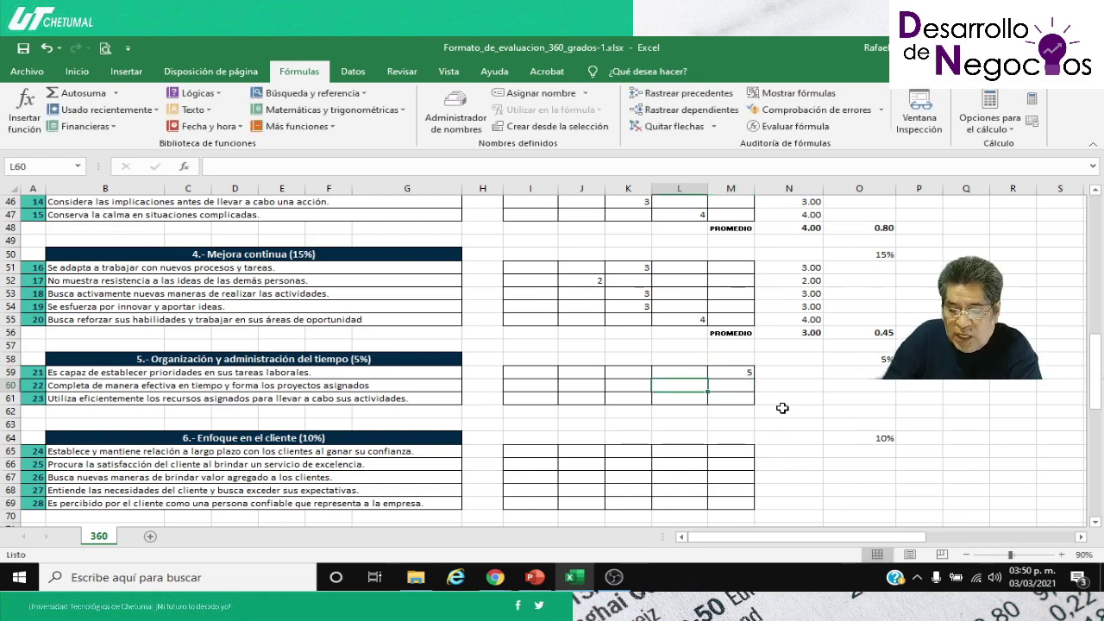
text(4)
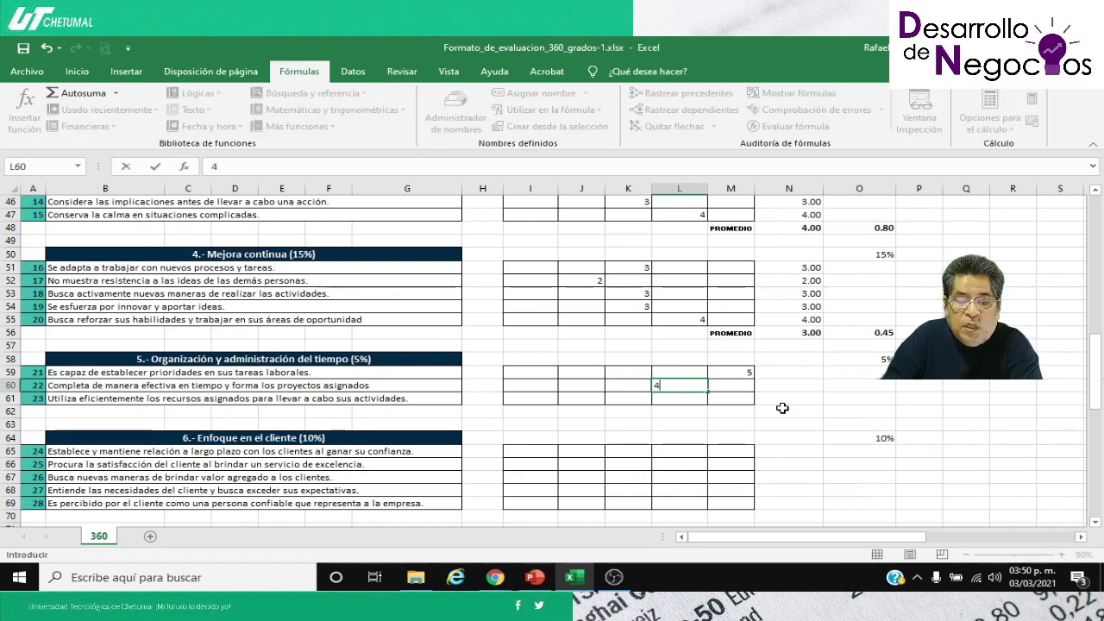
key(Return)
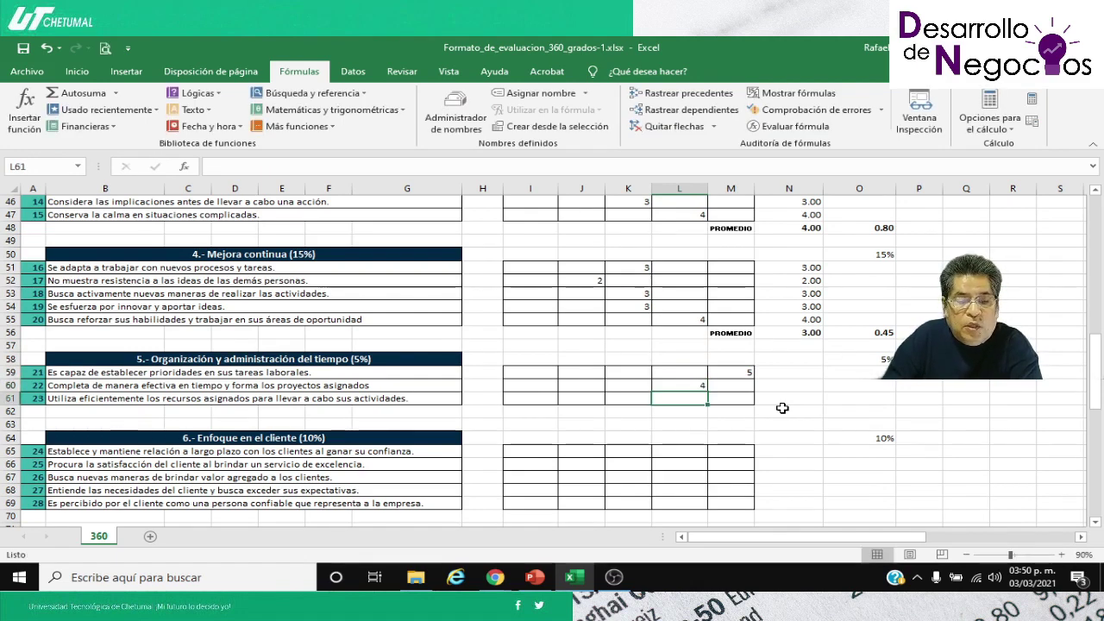
key(Left)
text(3)
key(Right)
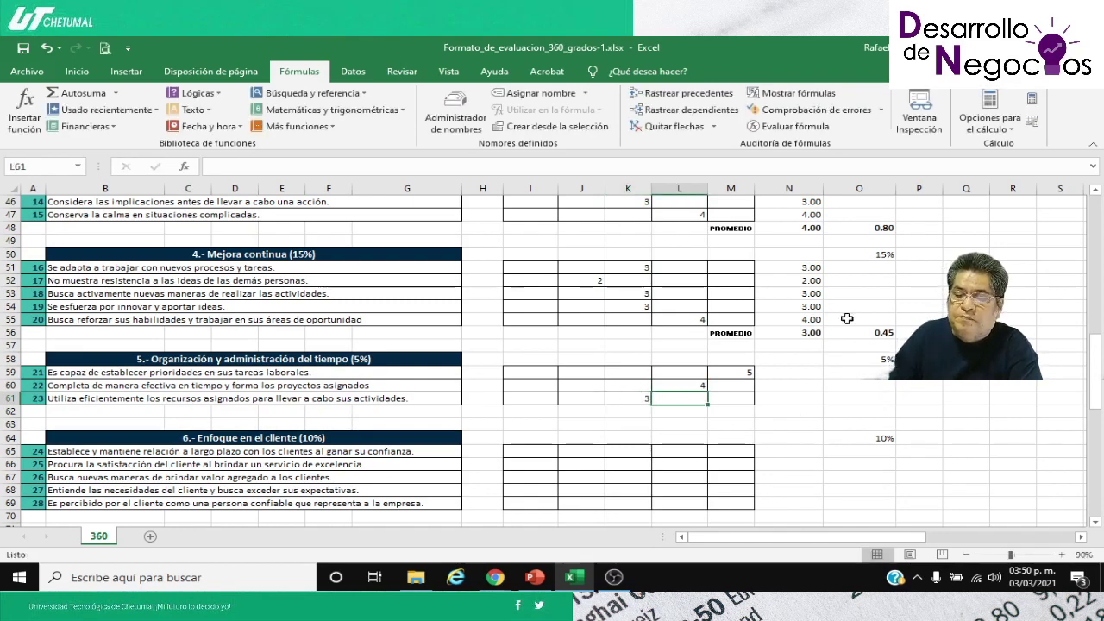
Step: Copy the row sum formula from N51 to N59:N61 for items 21 to 23
click(803, 268)
key(ctrl+c)
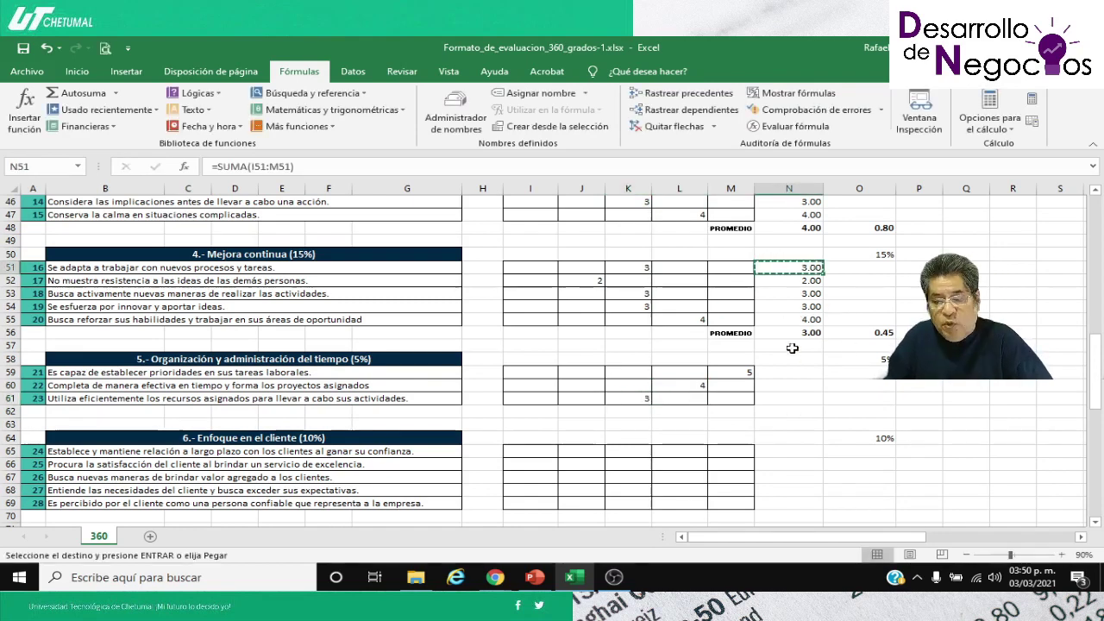
drag(787, 372, 787, 396)
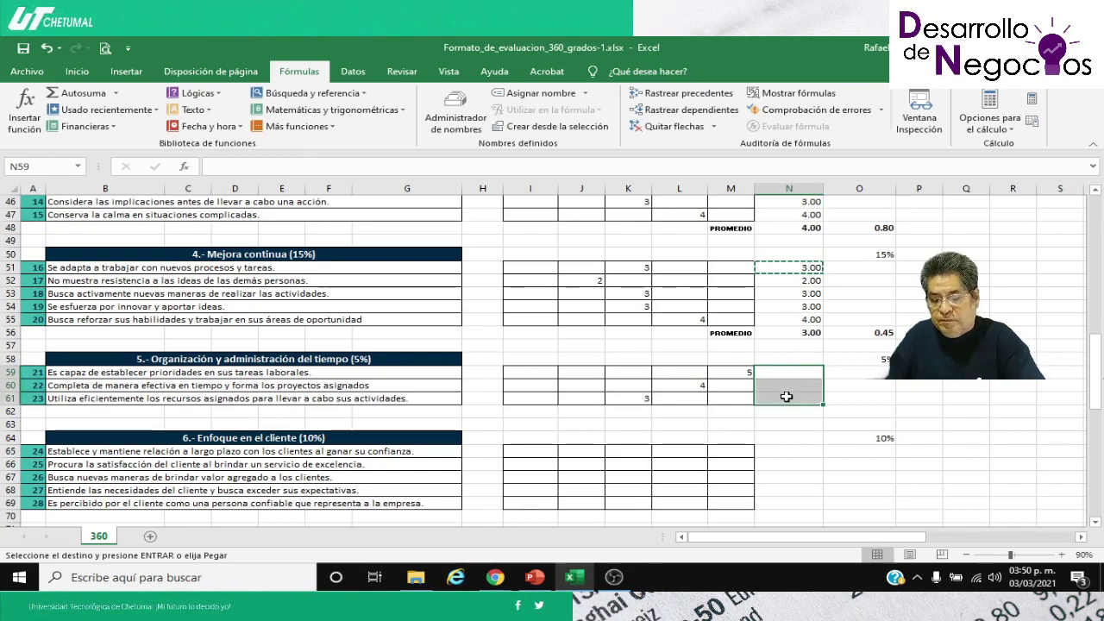
key(Return)
click(792, 412)
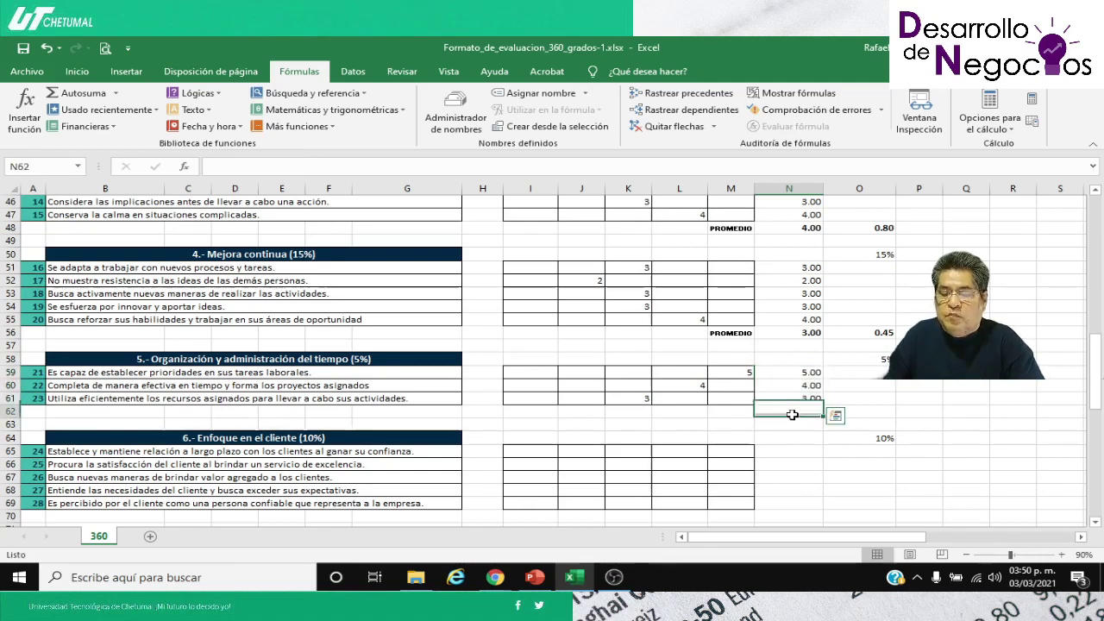
Step: Copy the PROMEDIO label from M56 to M62 below the Organización y administración del tiempo ratings
click(725, 333)
key(ctrl+c)
key(Down)
key(Down)
key(Down)
key(Down)
key(Down)
key(Down)
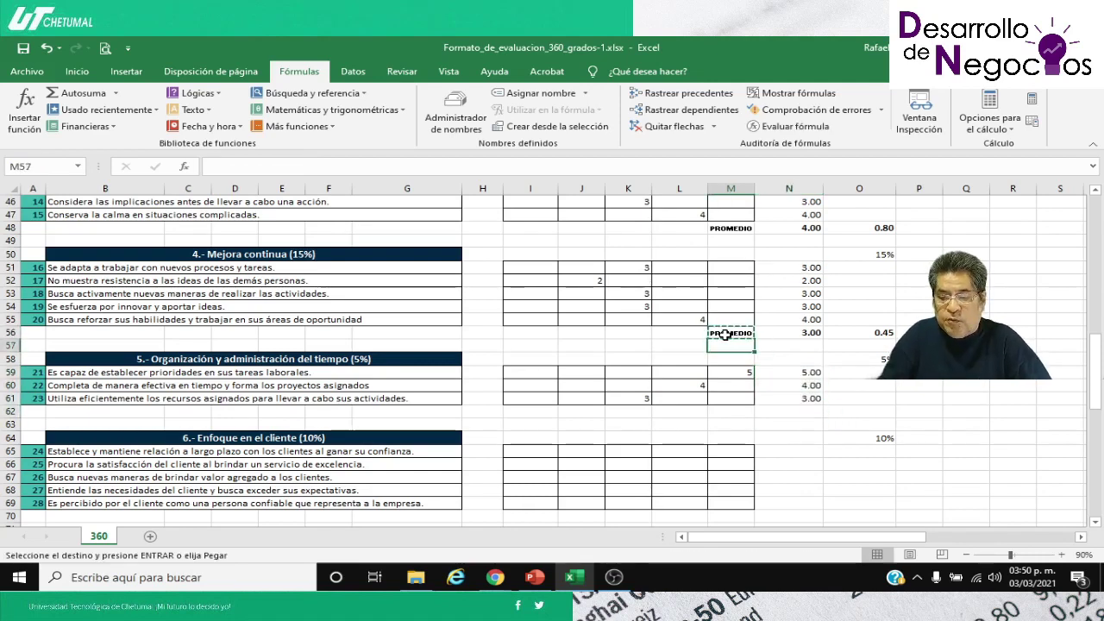
key(Return)
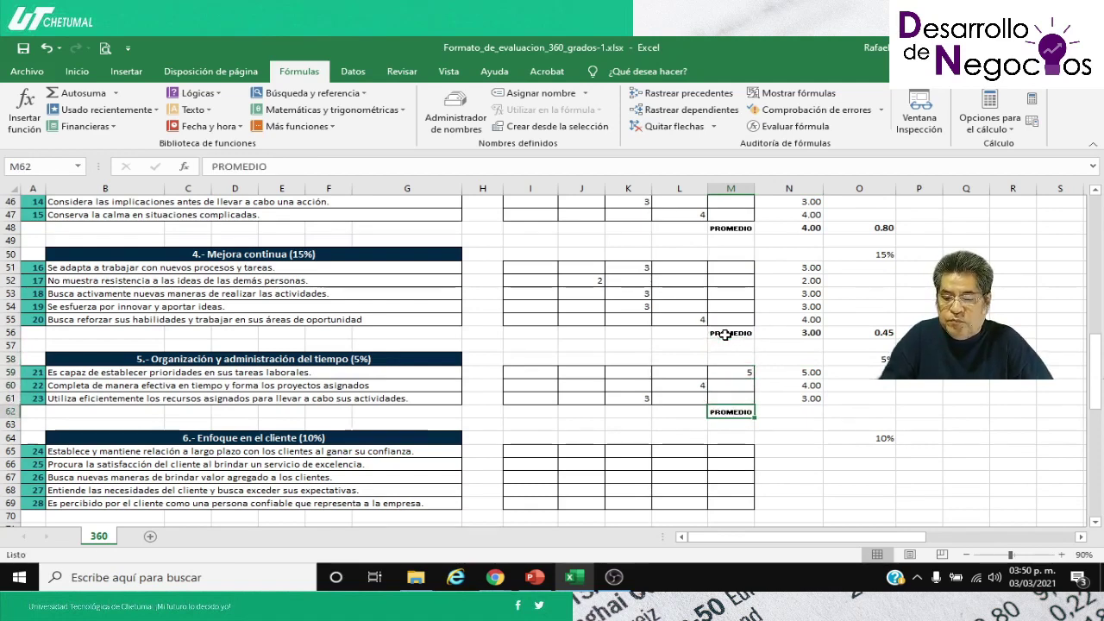
Step: Insert the statistical function PROMEDIO in N62 for the Organización y administración del tiempo average
click(792, 409)
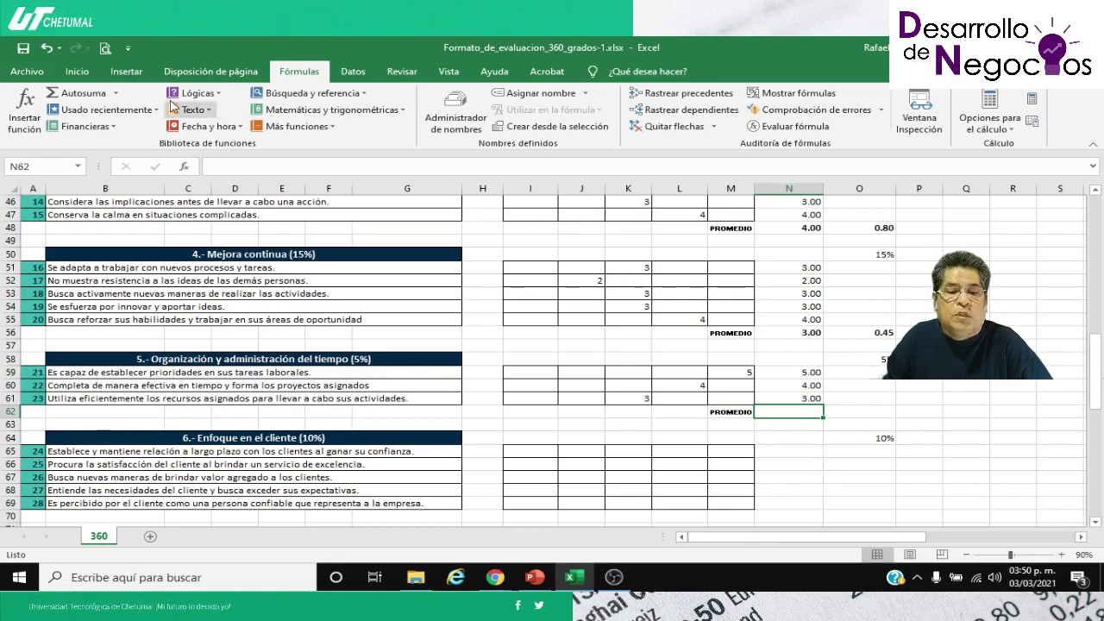
click(25, 112)
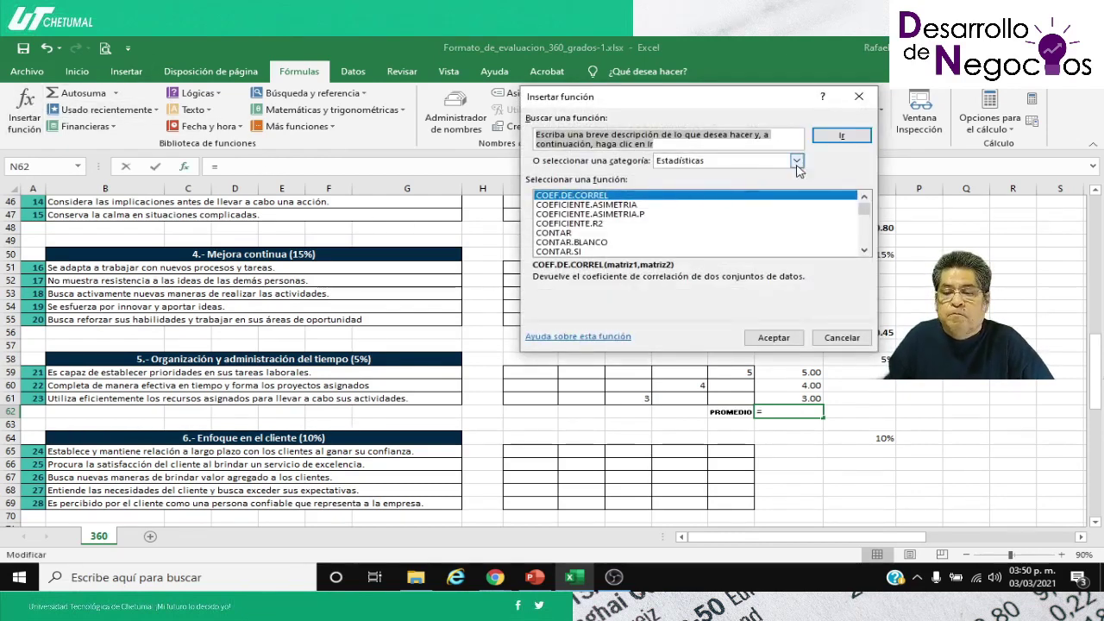
click(632, 205)
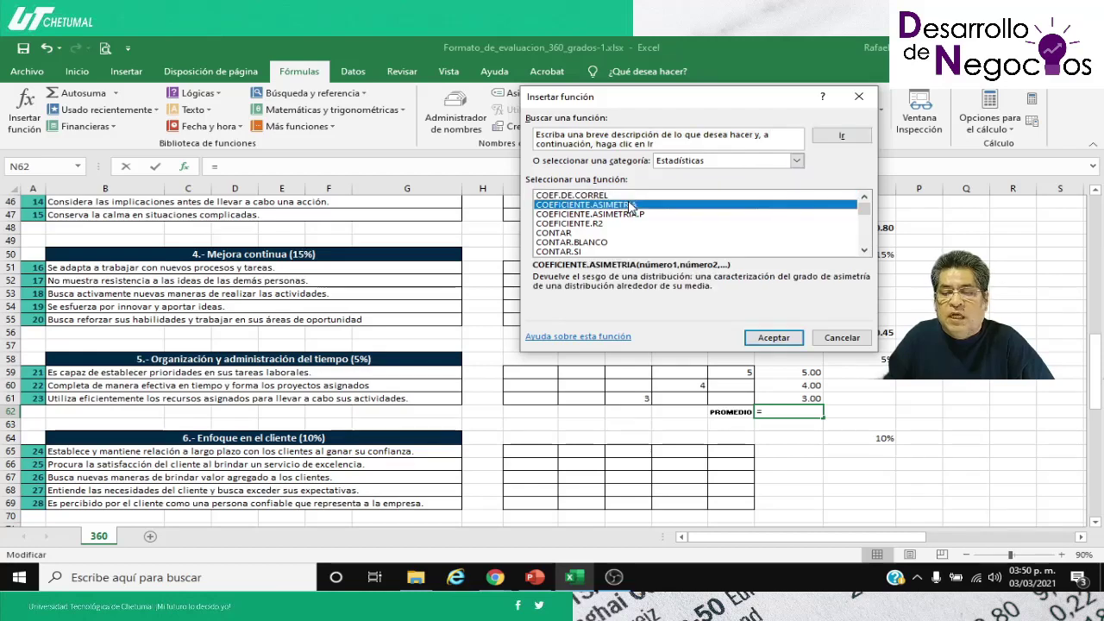
key(p)
key(p)
key(p)
key(p)
key(p)
key(p)
key(p)
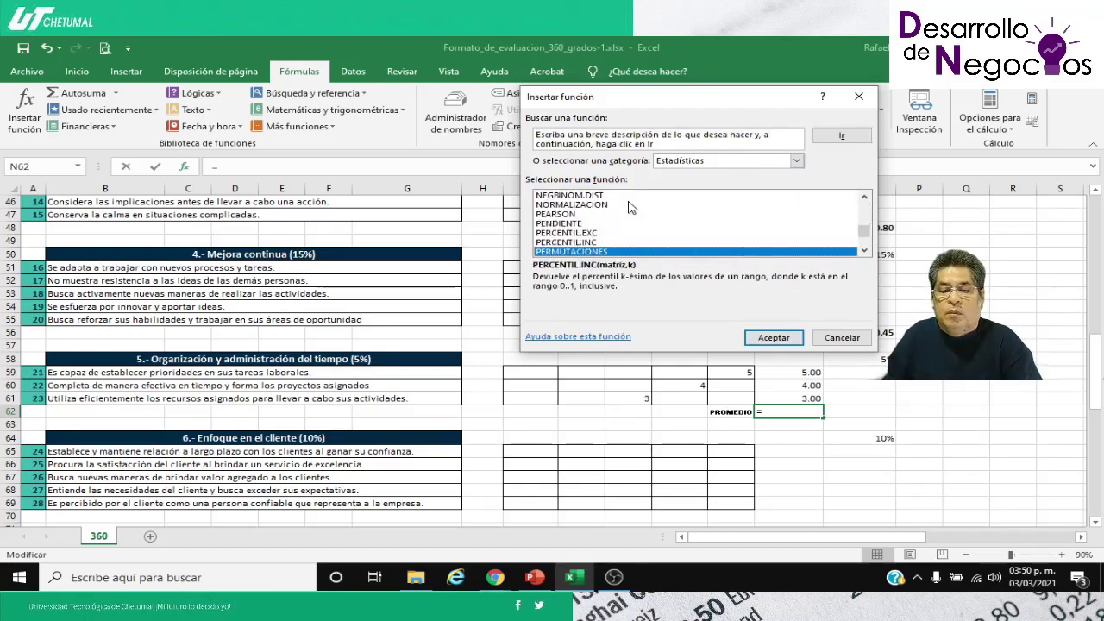
key(p)
key(p)
key(p)
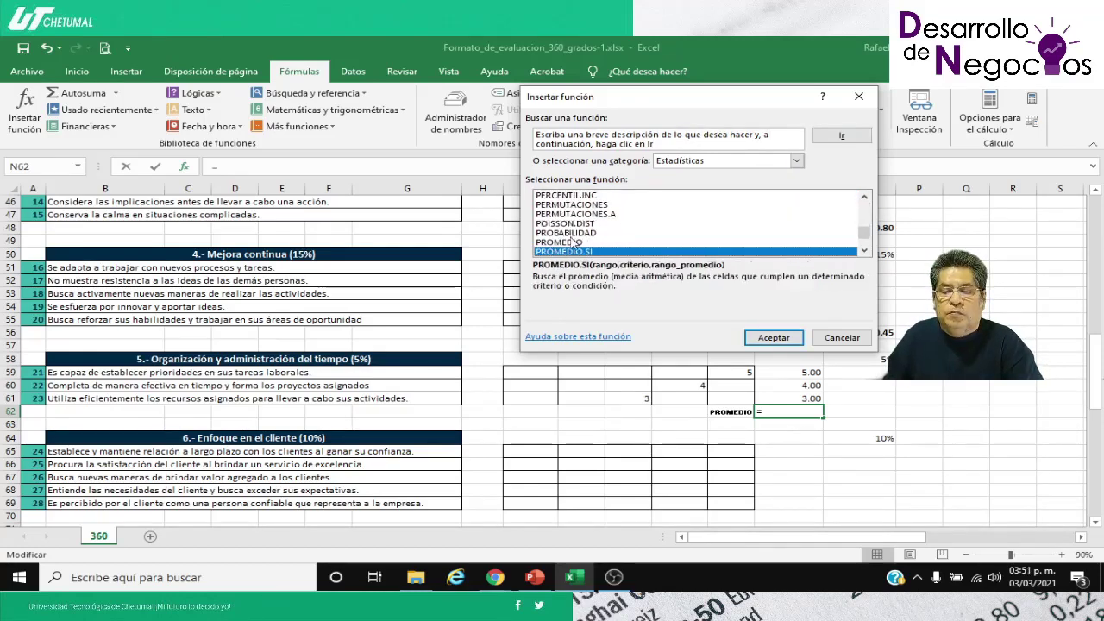
click(574, 241)
click(775, 337)
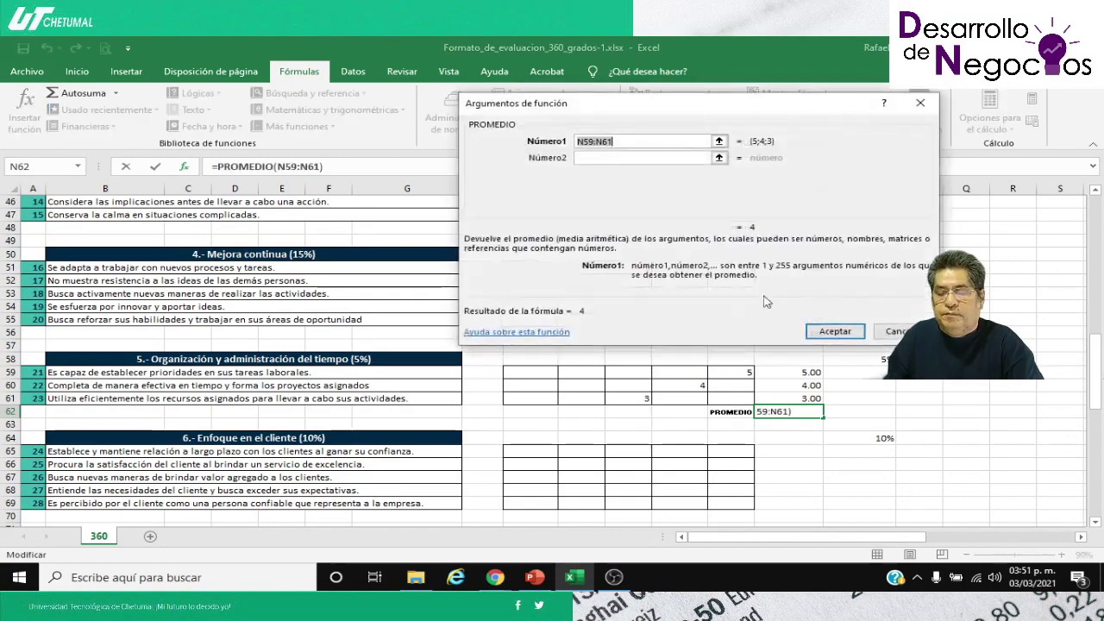
Step: Set the range N59:N61 as the first argument of the average function and apply it
click(718, 141)
drag(781, 372, 781, 392)
key(Return)
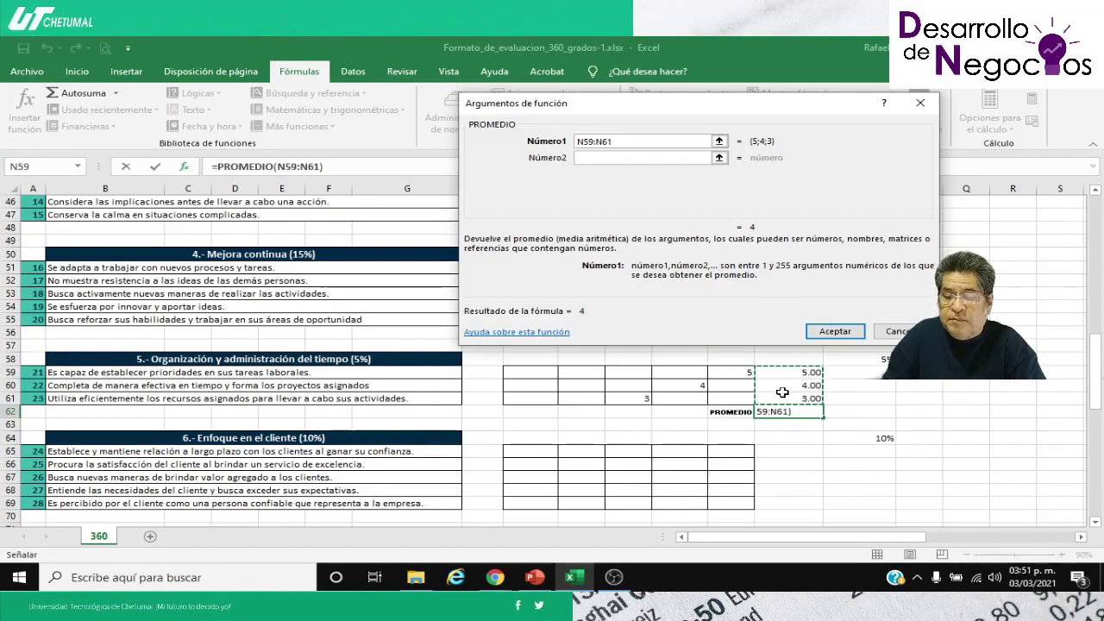
key(Return)
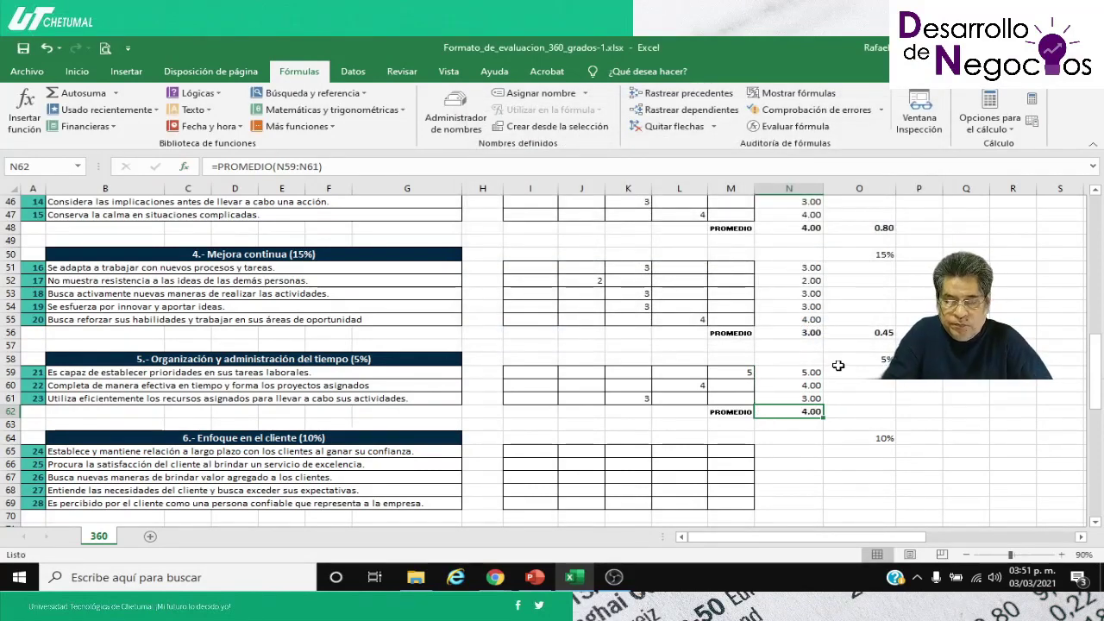
Step: Calculate the weighted Organización y administración del tiempo score in O62 with the formula =N62*O58
key(Right)
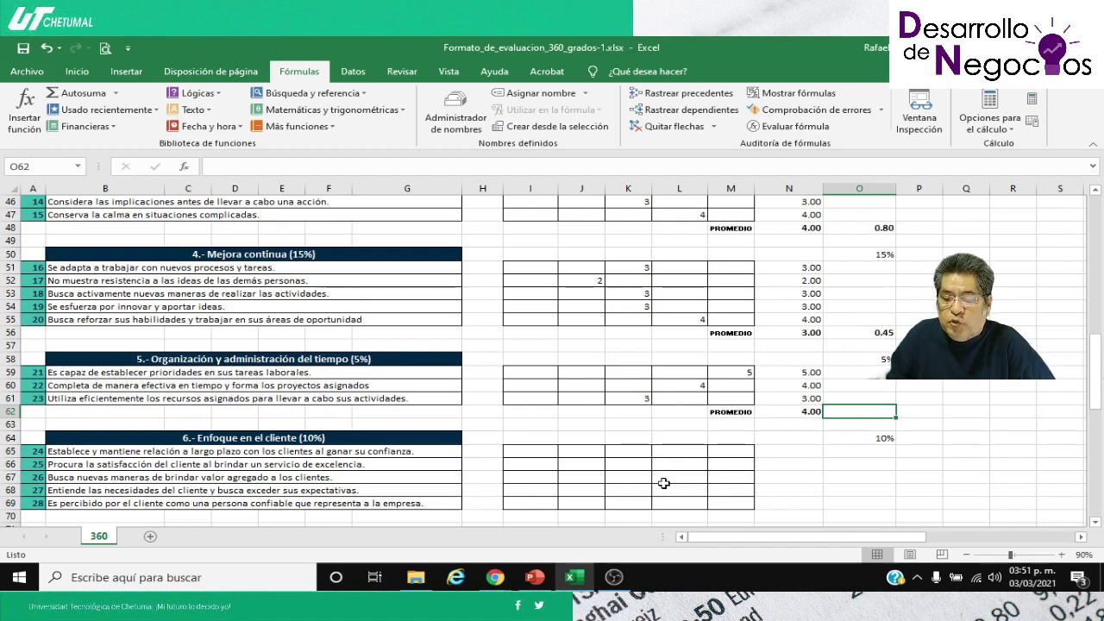
text(=)
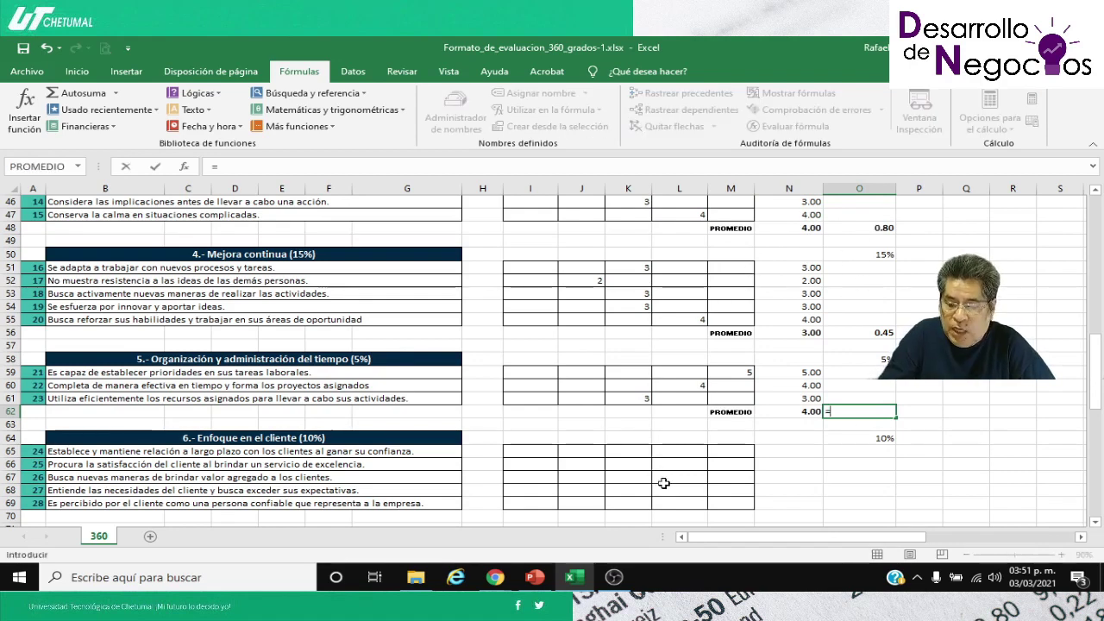
key(Left)
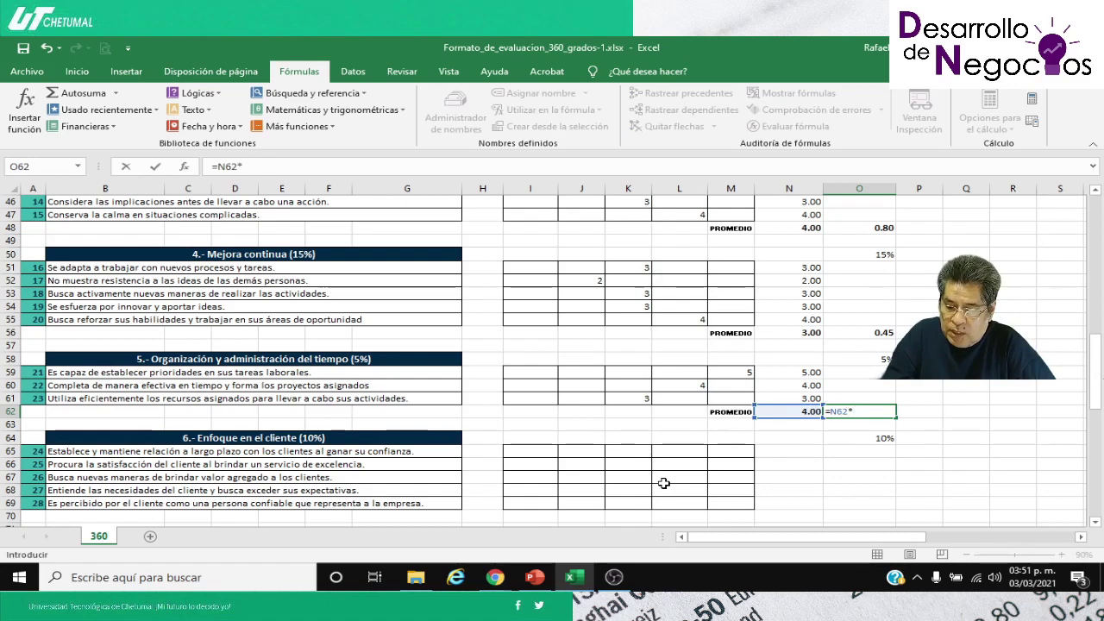
text(*)
key(Up)
key(Up)
key(Up)
key(Up)
key(ctrl+Return)
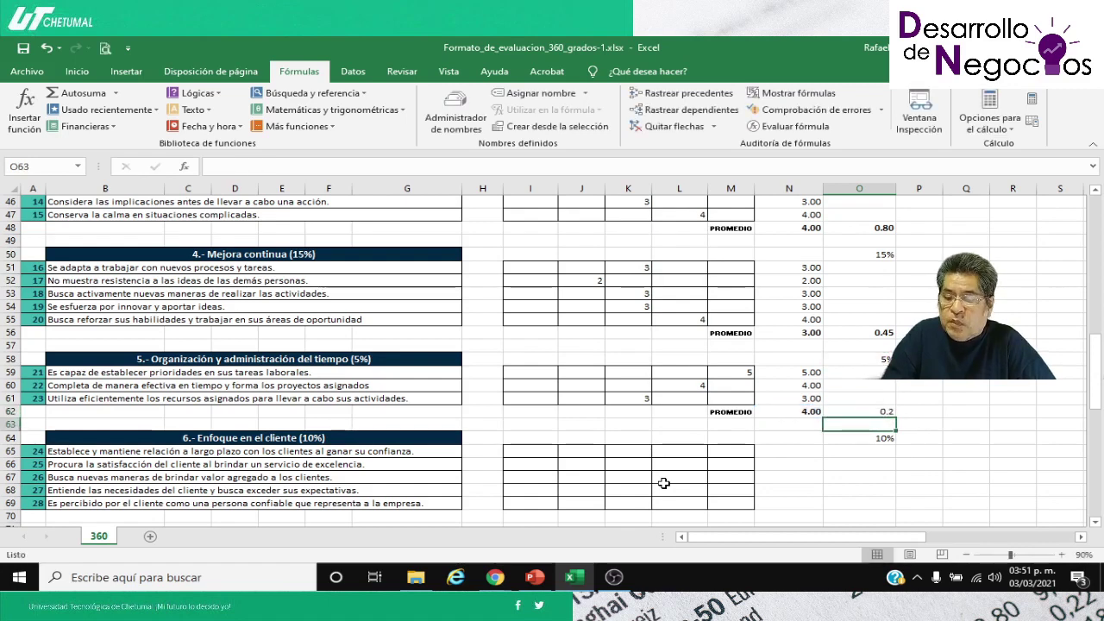
Step: Copy the formatting of the weighted score in O56 onto O62
click(873, 336)
click(67, 76)
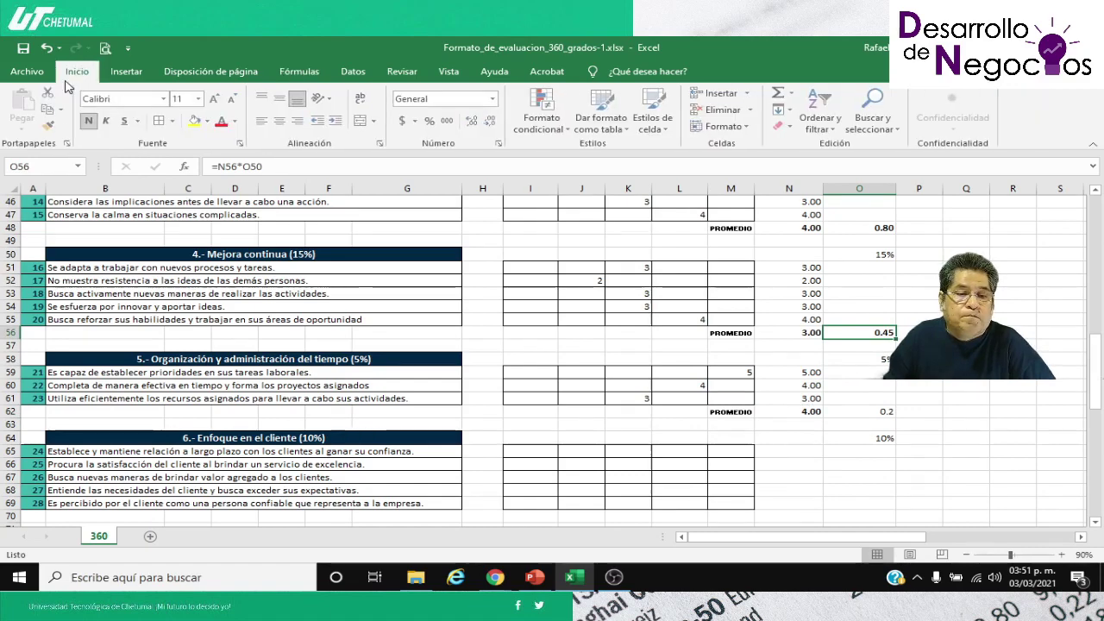
click(47, 125)
click(859, 411)
Step: Enter the Enfoque en el cliente ratings: 5 in M65, 4 in L66, L67 and L68, and 5 in M69
scroll(732, 377, down, 4)
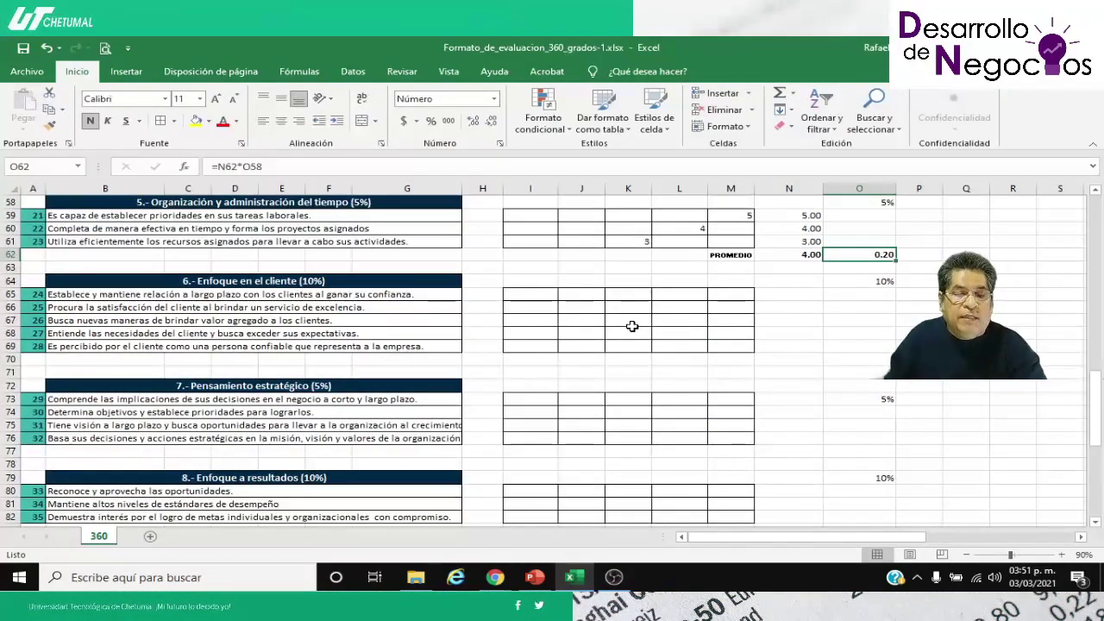
click(688, 296)
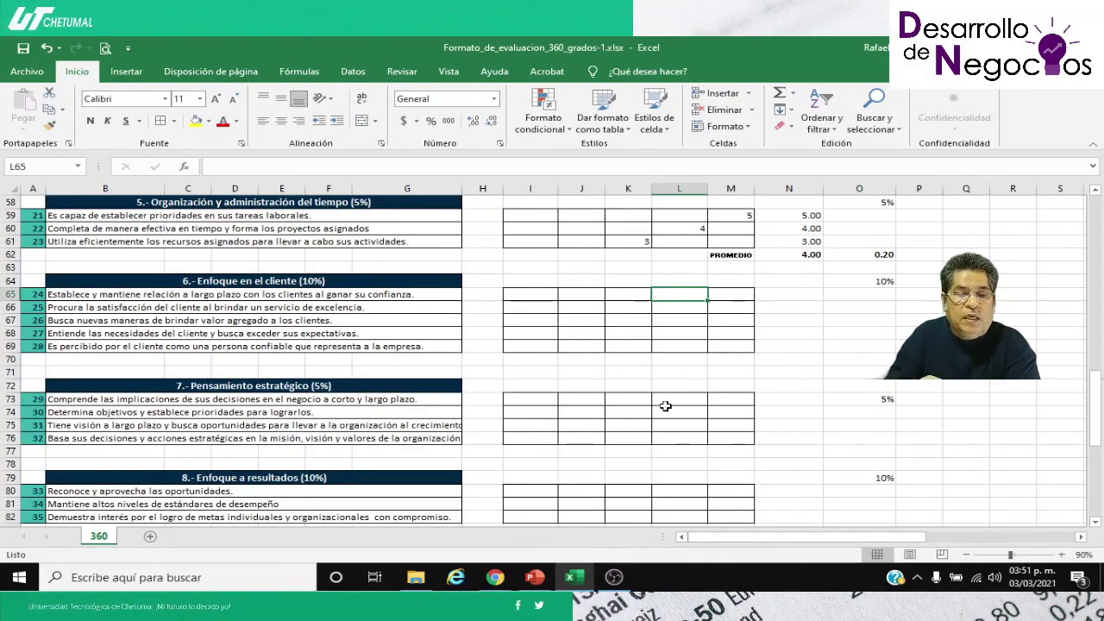
key(Right)
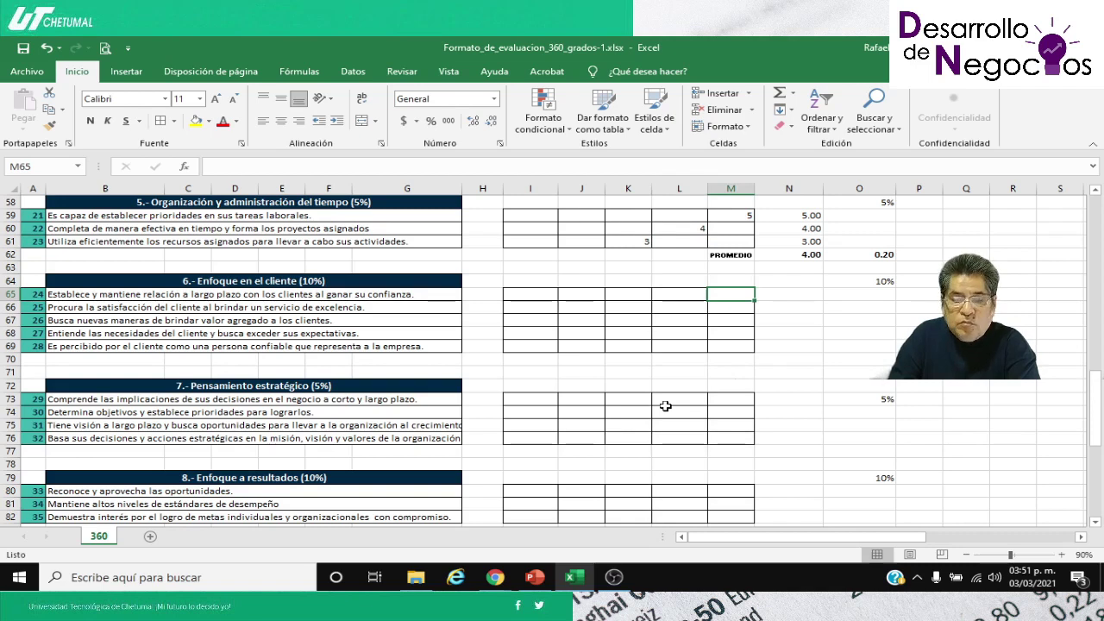
text(5)
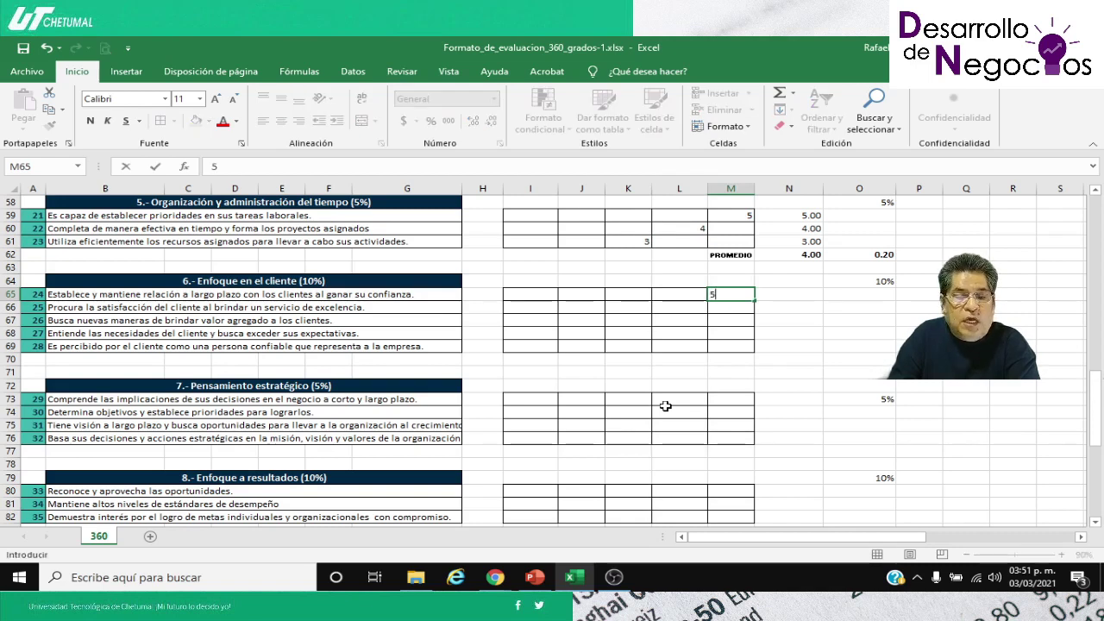
key(Return)
text(5)
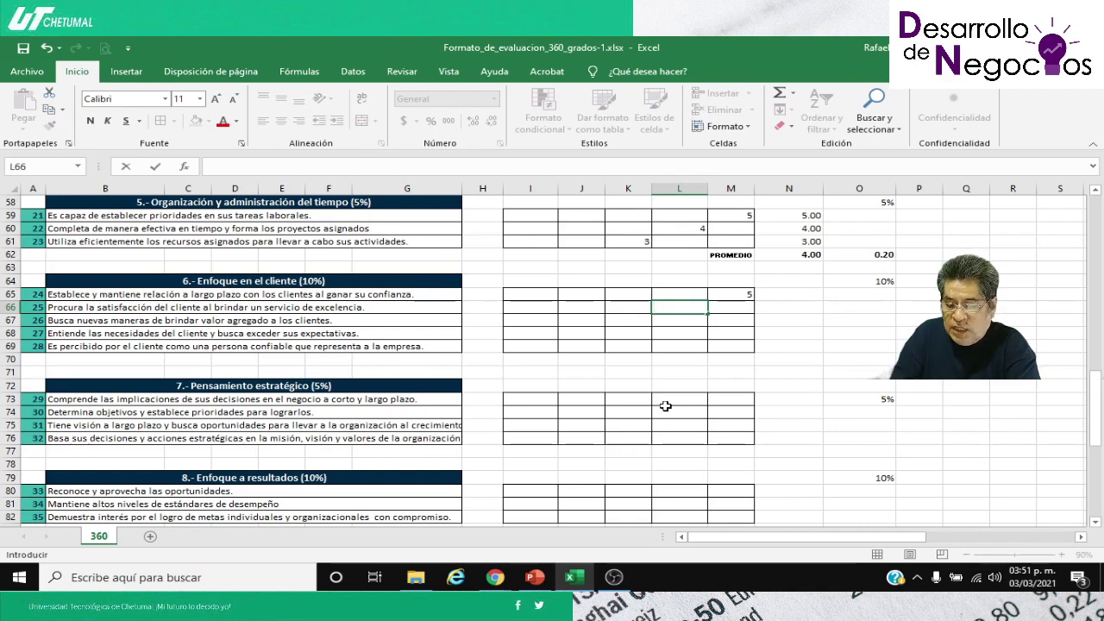
key(Return)
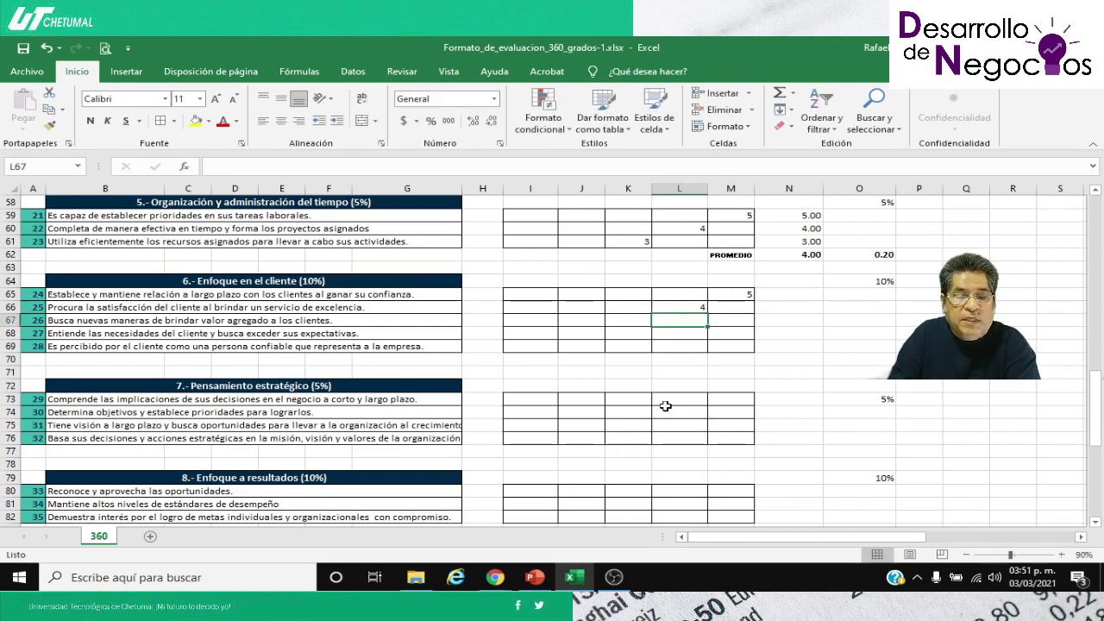
text(4)
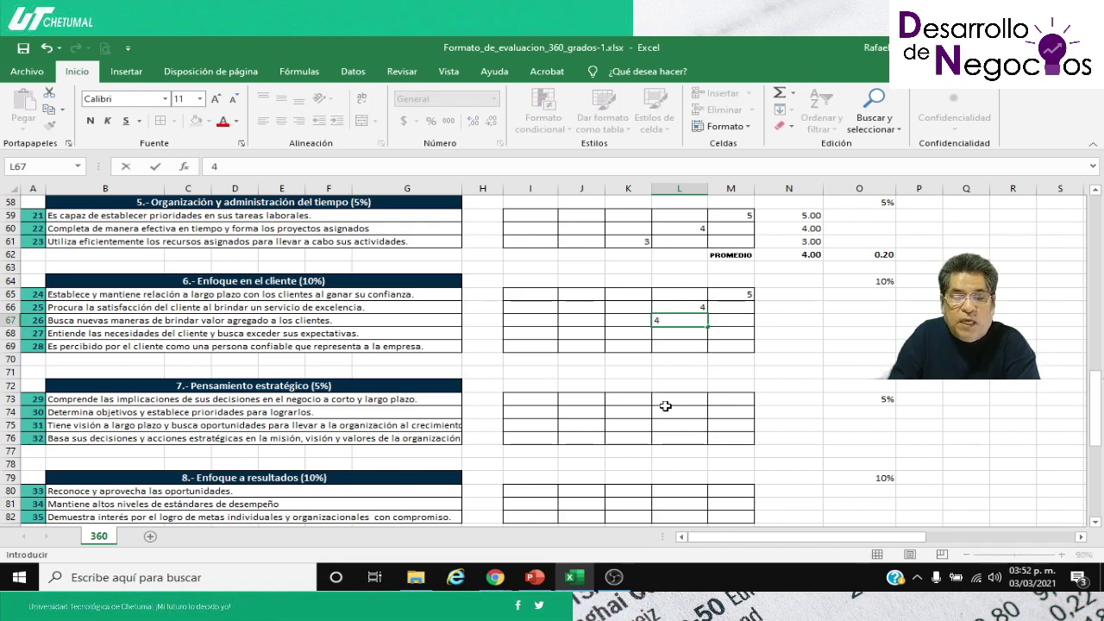
key(Return)
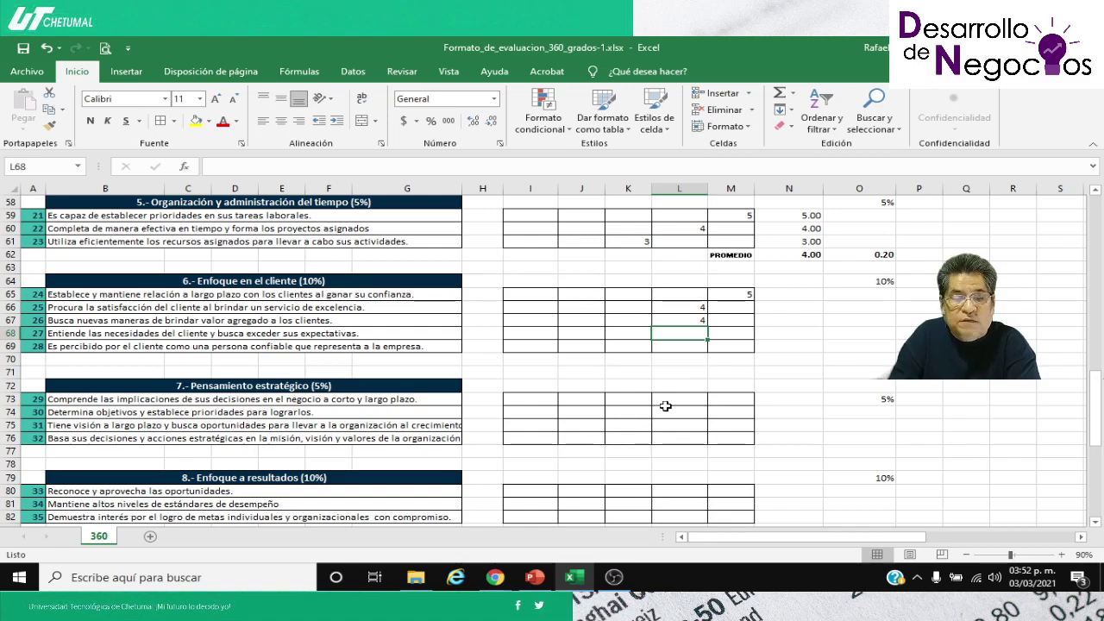
text(5)
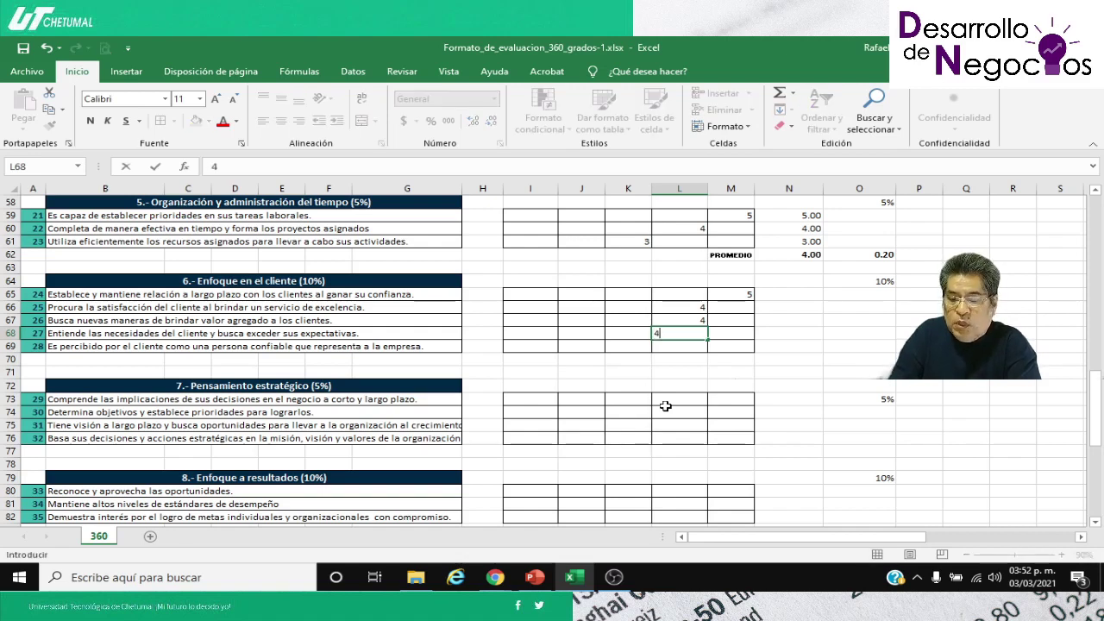
key(Right)
key(Down)
text(5)
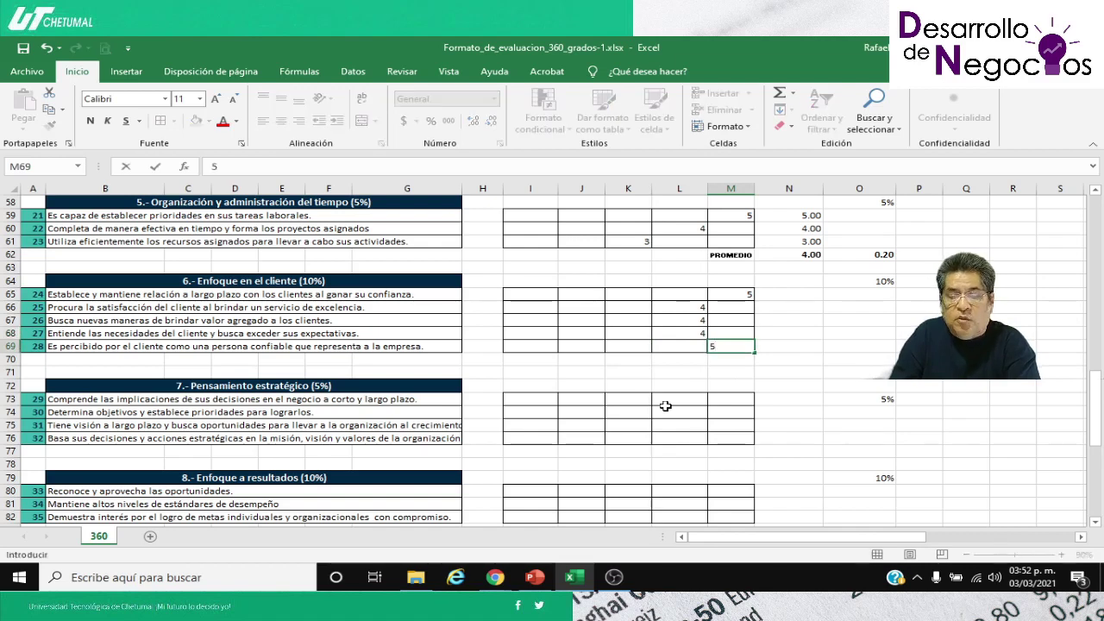
key(Right)
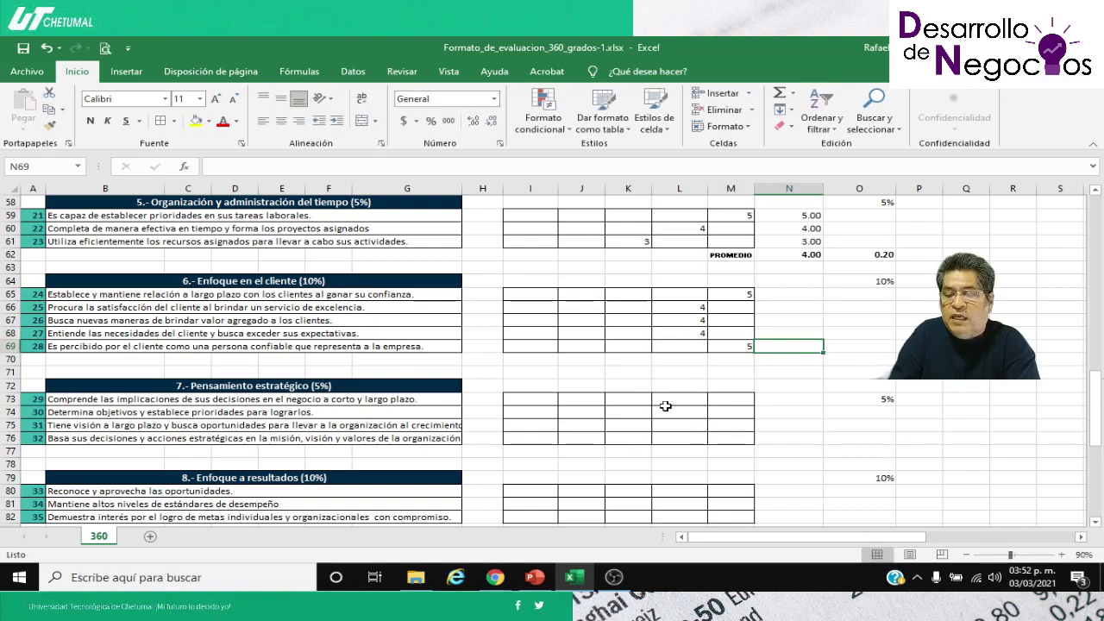
Step: Copy the row sum formula from N61 into N65:N69 for the Enfoque en el cliente items
click(778, 241)
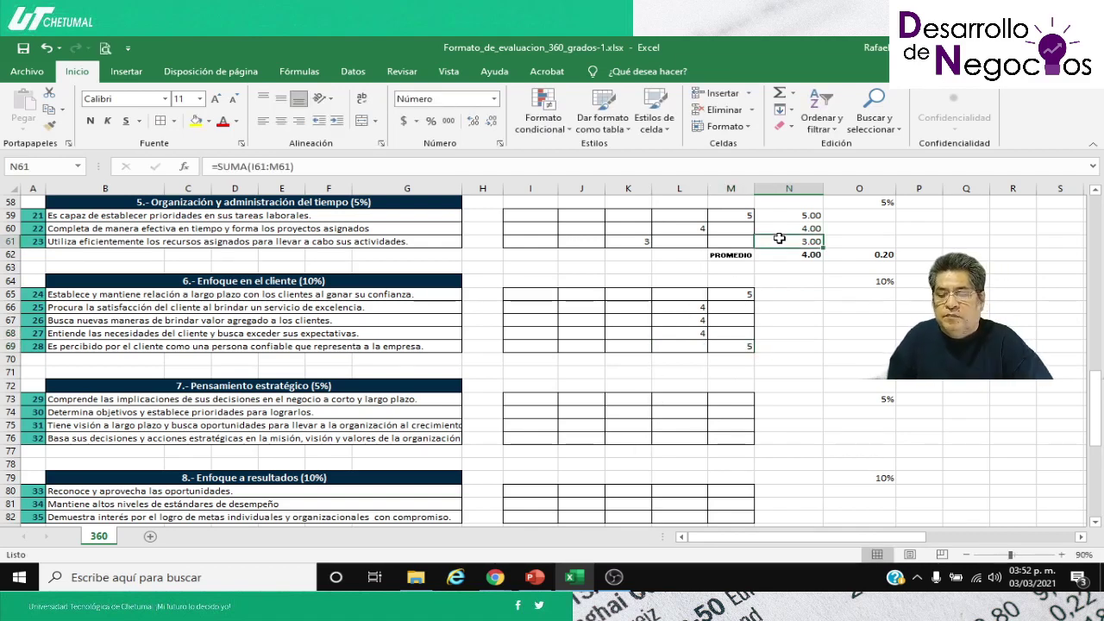
key(ctrl+c)
drag(778, 293, 779, 346)
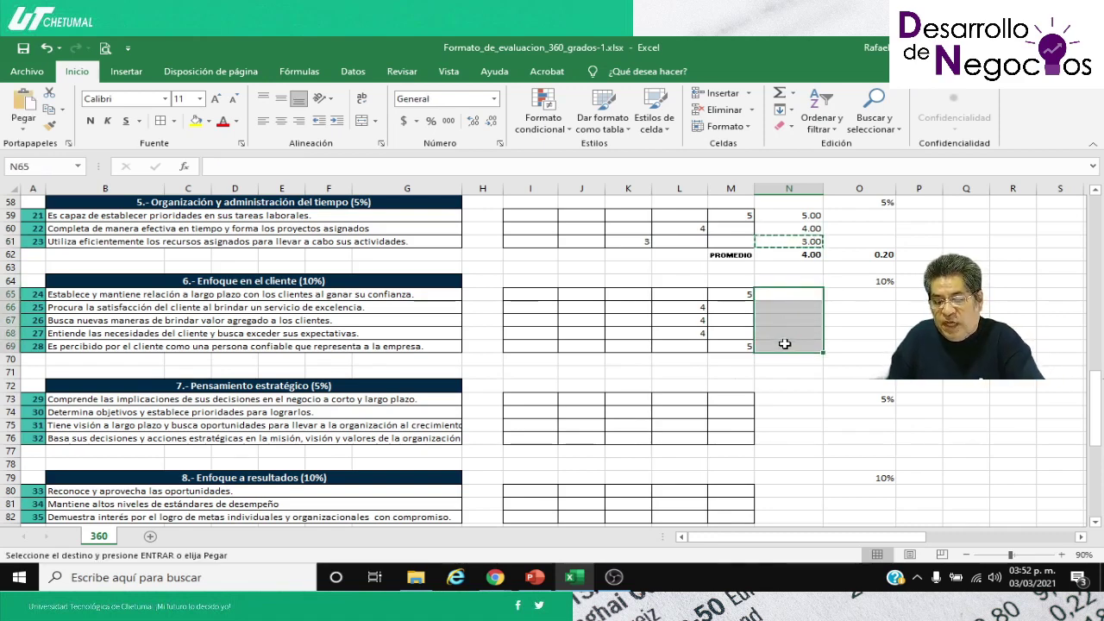
key(ctrl+v)
click(779, 359)
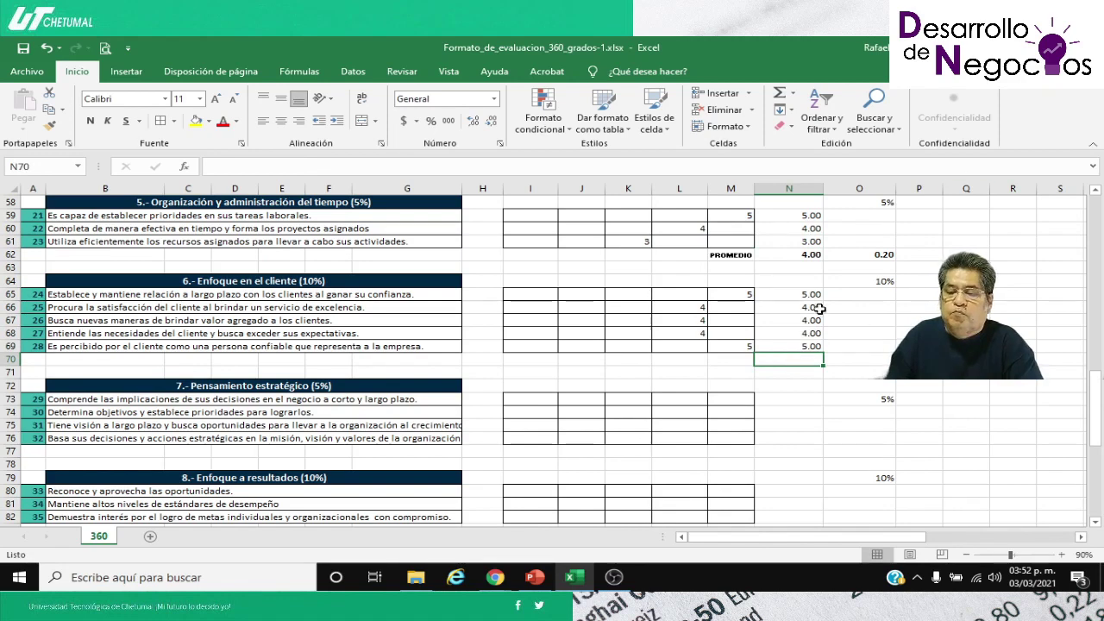
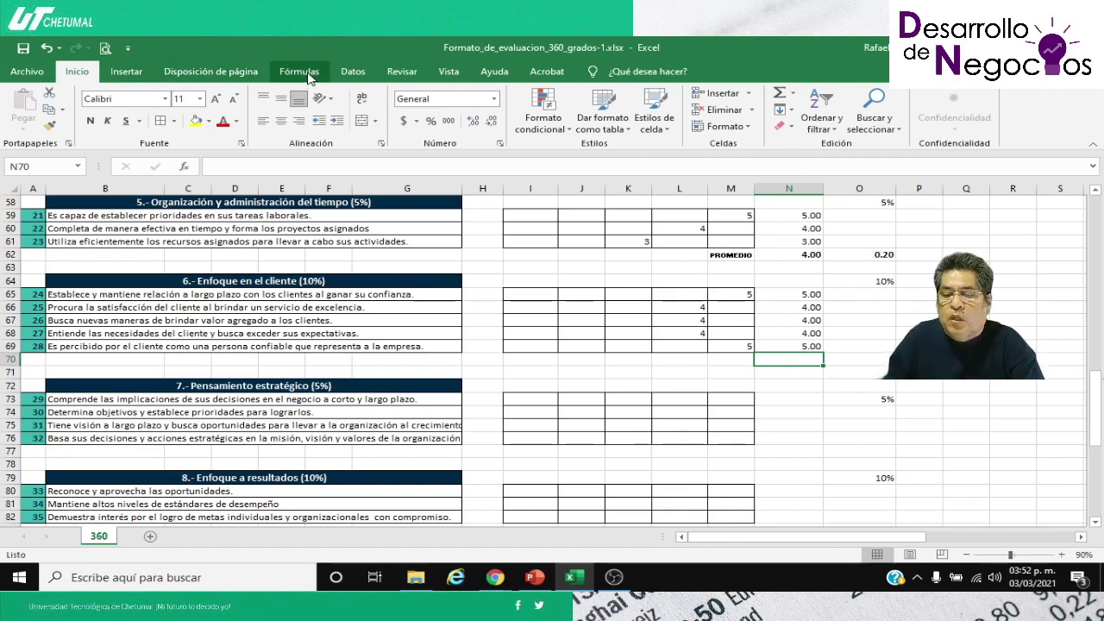
Step: Copy the PROMEDIO label from M62 to M70 below the Enfoque en el cliente ratings
click(737, 260)
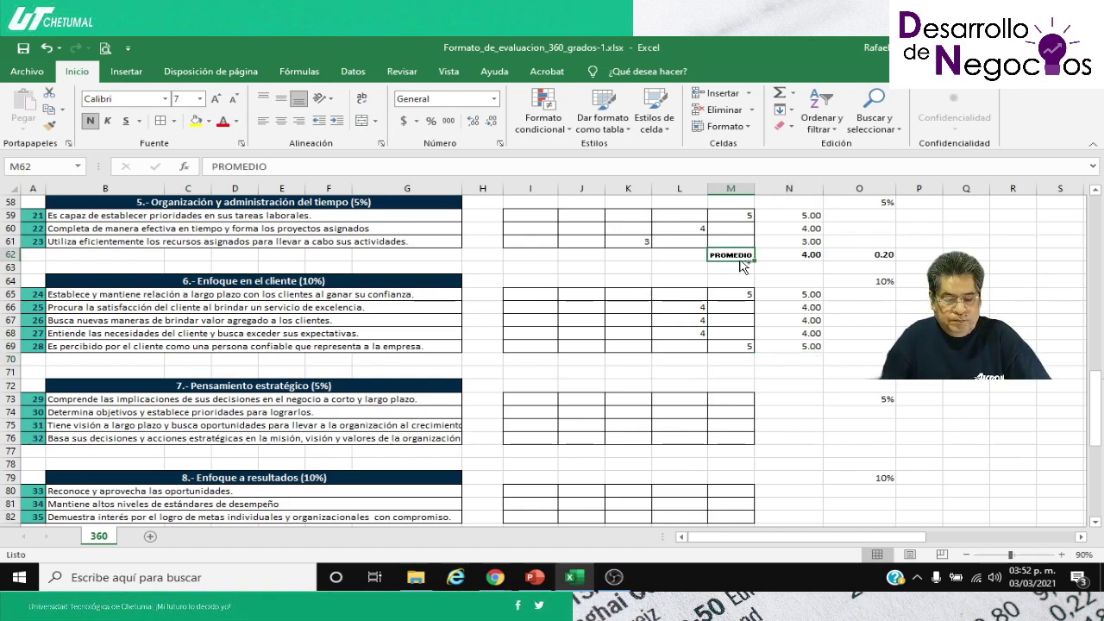
key(ctrl+c)
key(Down)
key(Down)
key(Down)
key(Down)
key(Down)
key(Down)
key(Down)
key(Down)
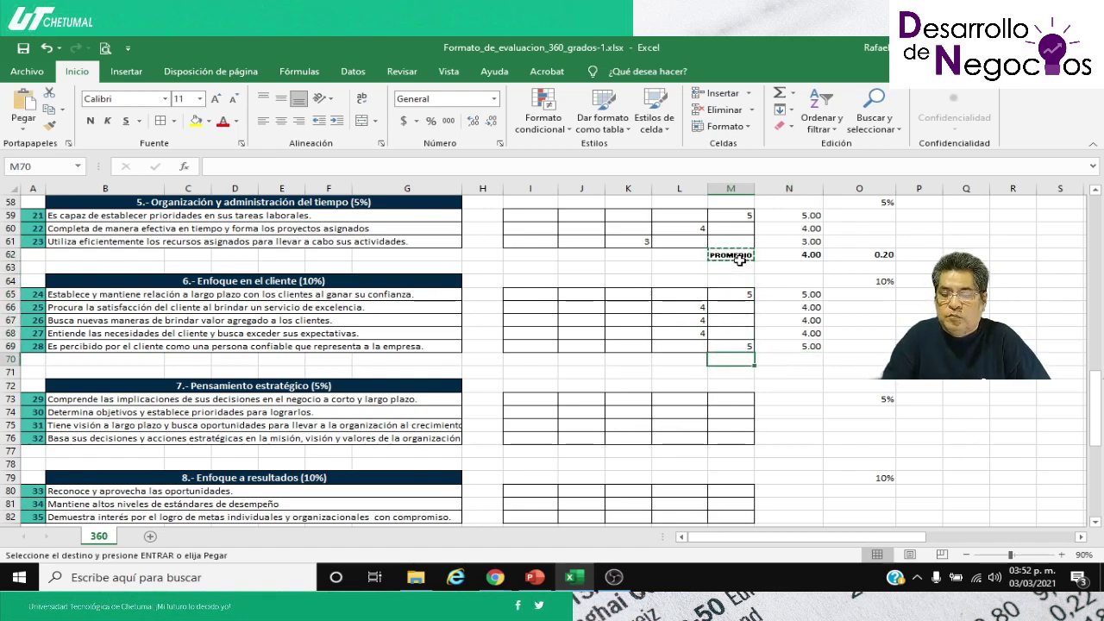
key(Return)
key(Right)
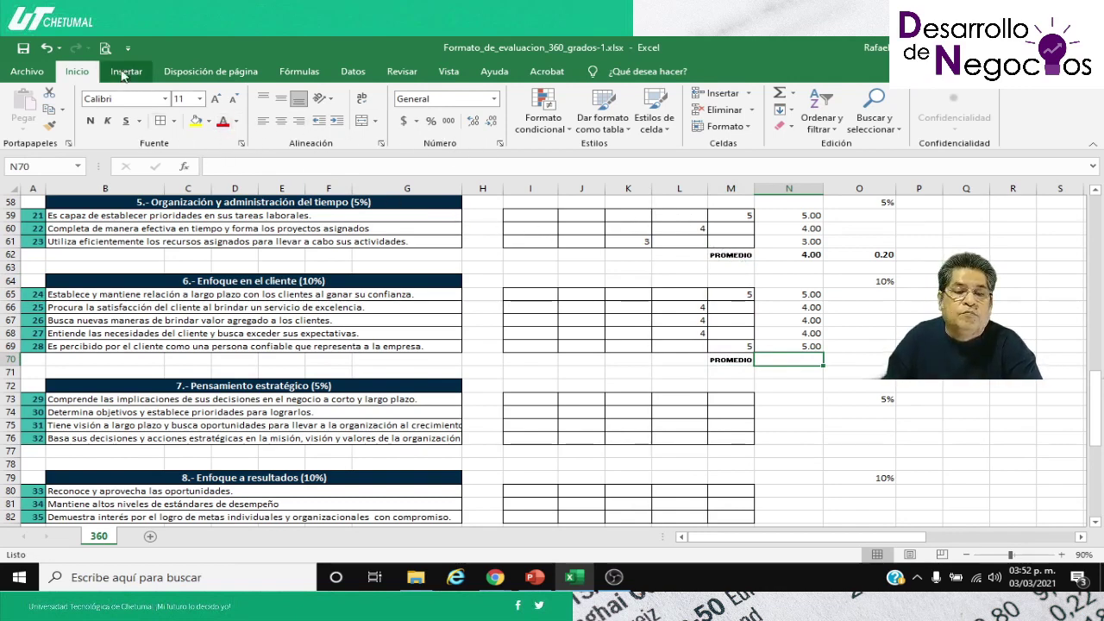
Step: Insert the statistical function PROMEDIO in N70 for the Enfoque en el cliente average
click(300, 71)
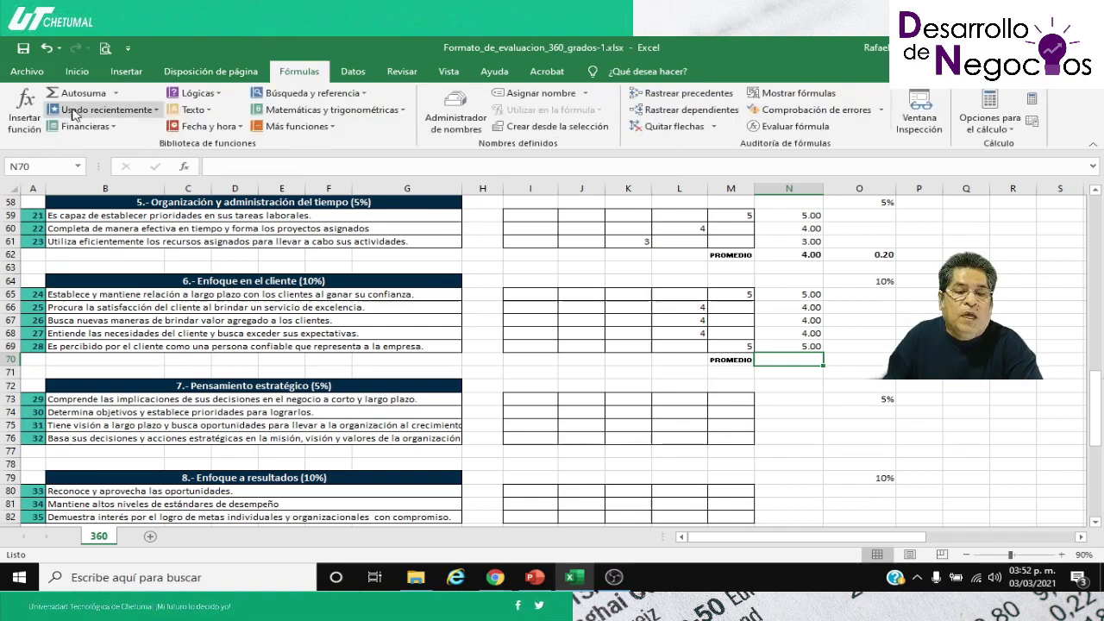
click(24, 110)
click(796, 160)
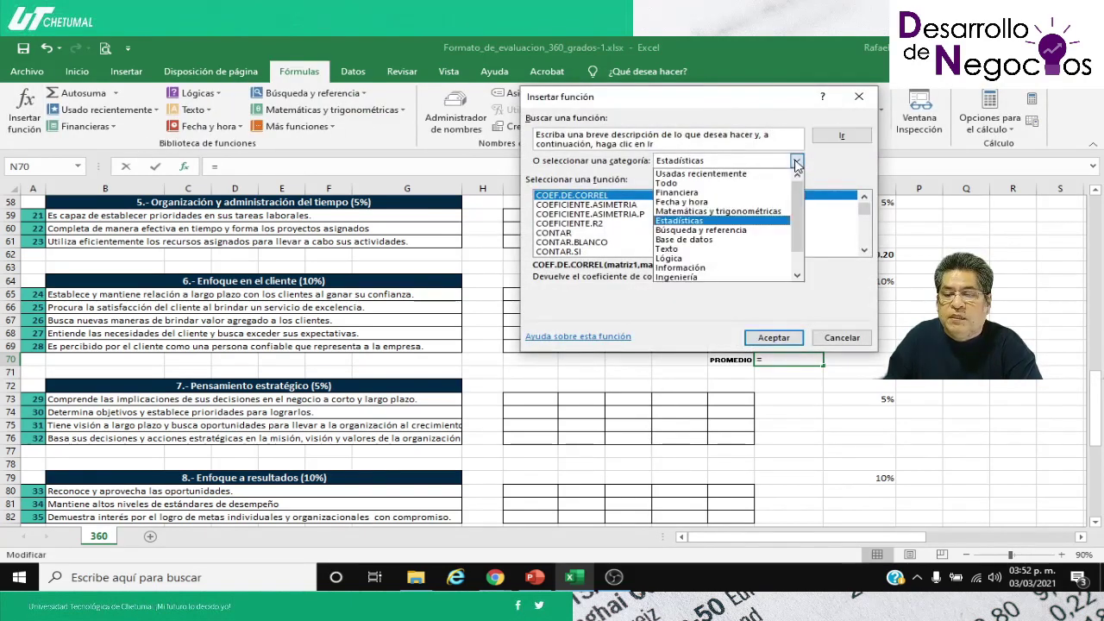
scroll(703, 231, down, 1)
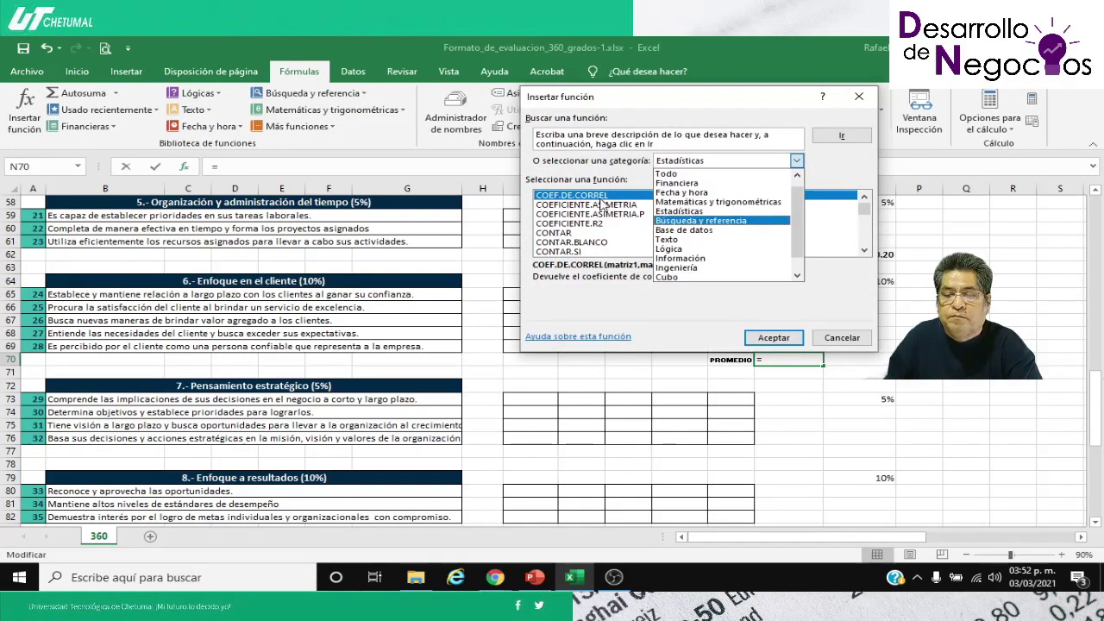
click(689, 163)
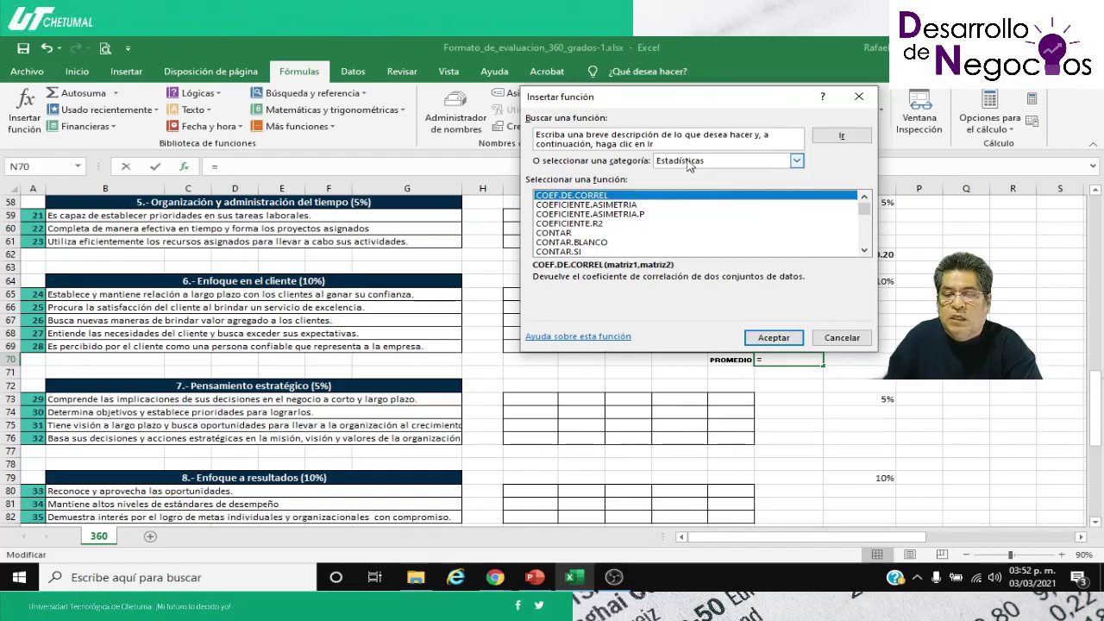
click(603, 207)
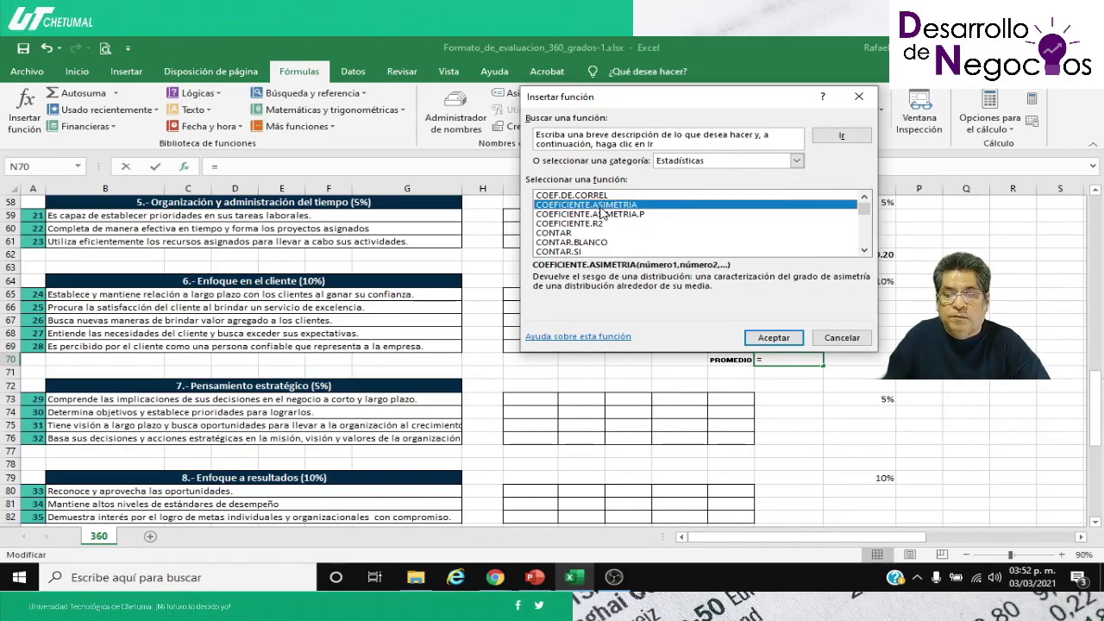
key(p)
key(Down)
key(Down)
key(Down)
key(Down)
key(Down)
key(Down)
key(Down)
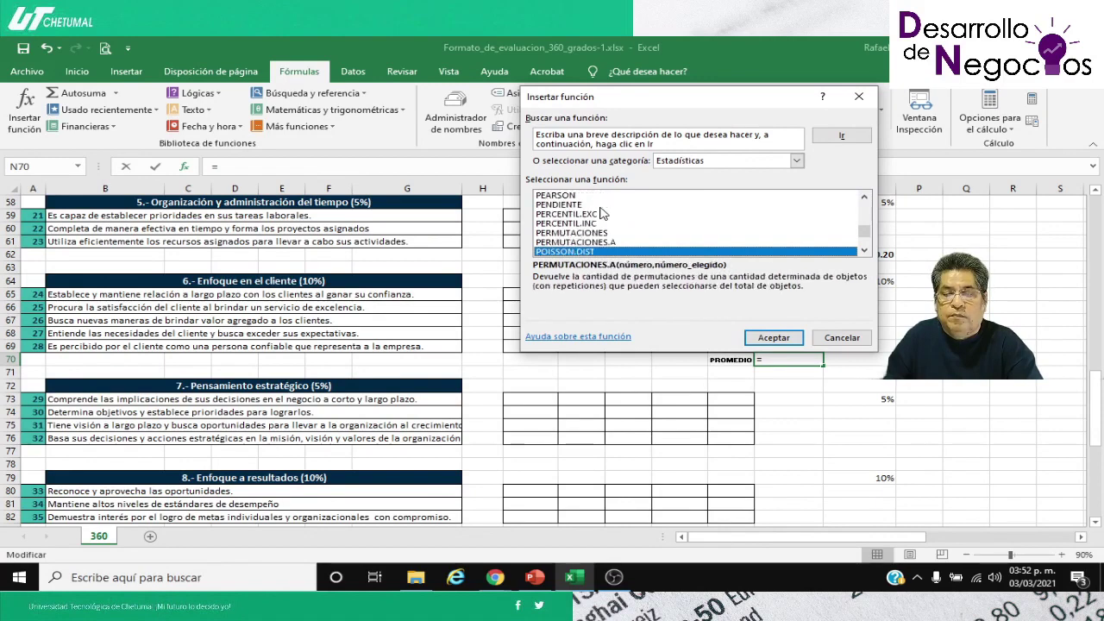
key(Down)
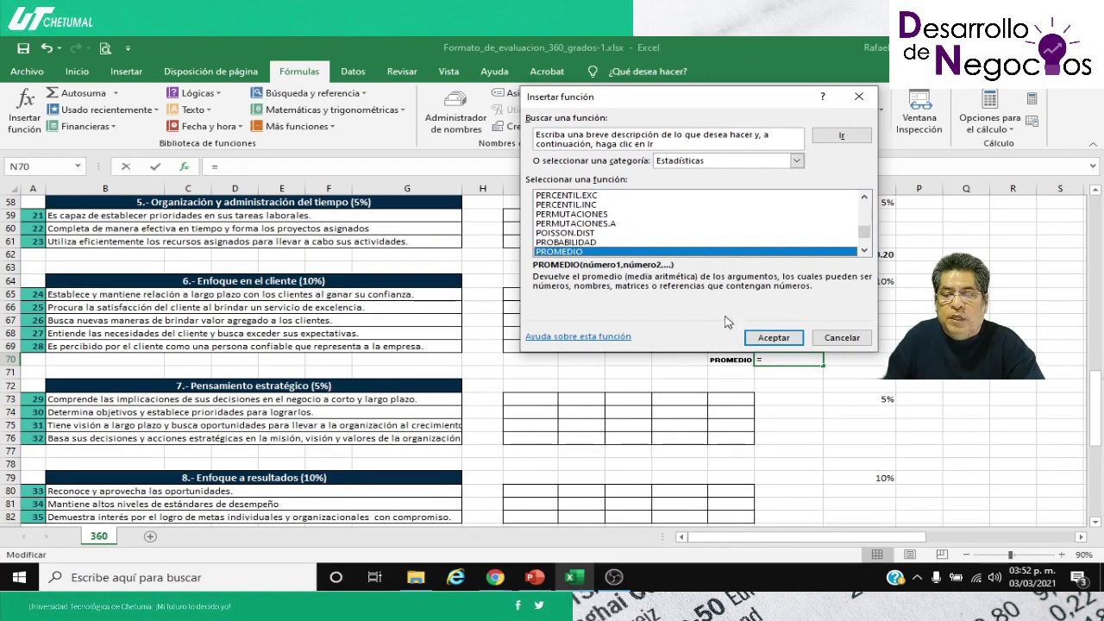
click(772, 338)
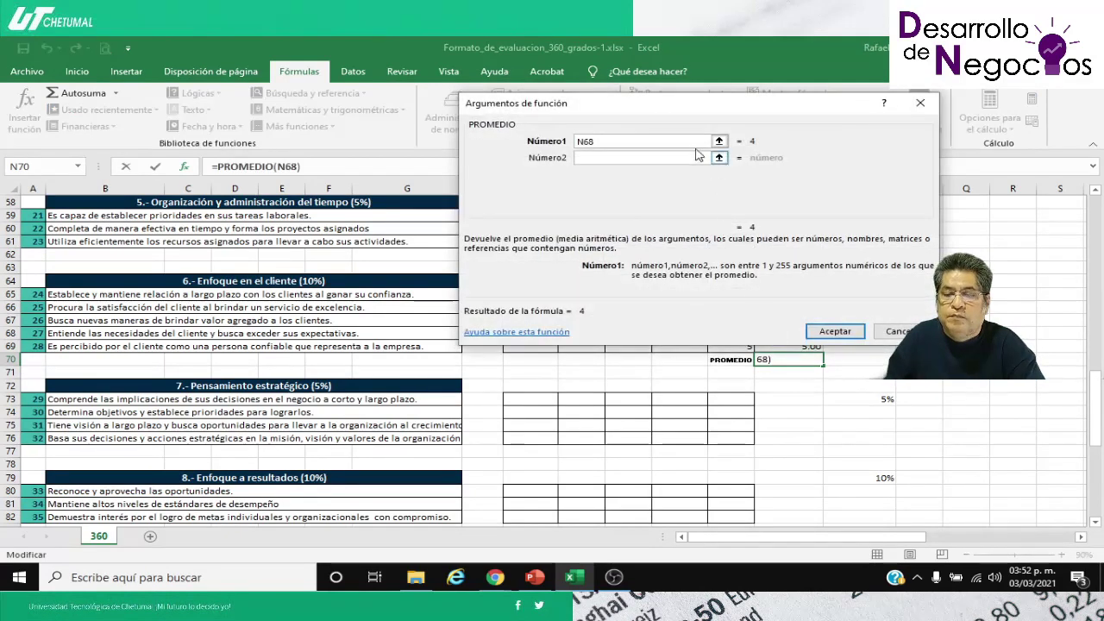
click(719, 141)
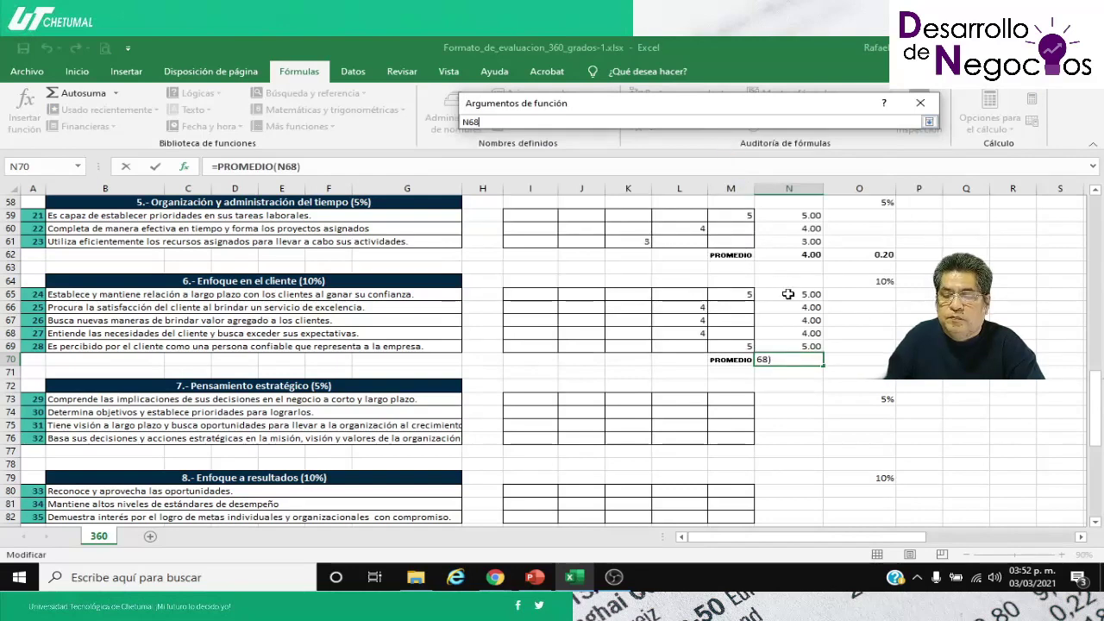
drag(788, 294, 784, 346)
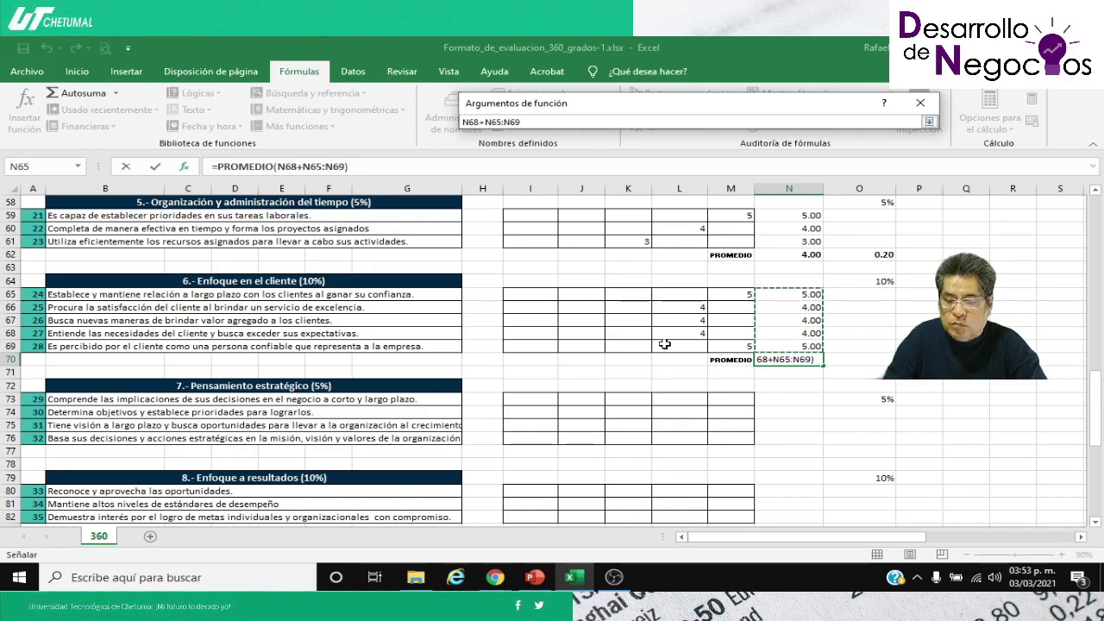
key(Return)
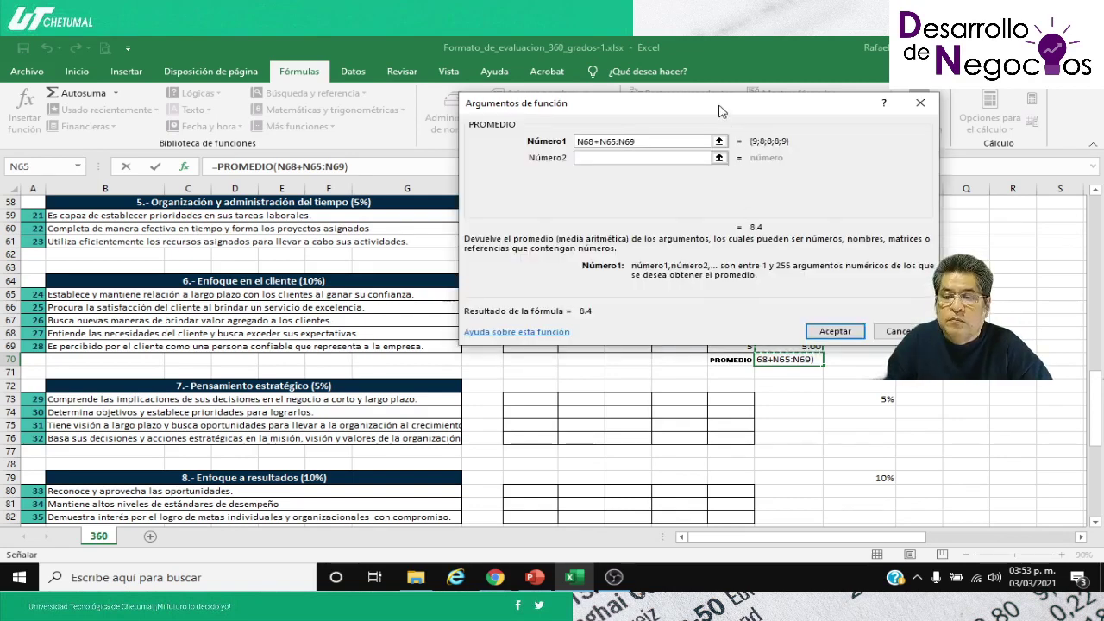
Step: Replace the average function's first argument with the range N65:N69, apply it and make the N70 average bold
drag(686, 139, 571, 141)
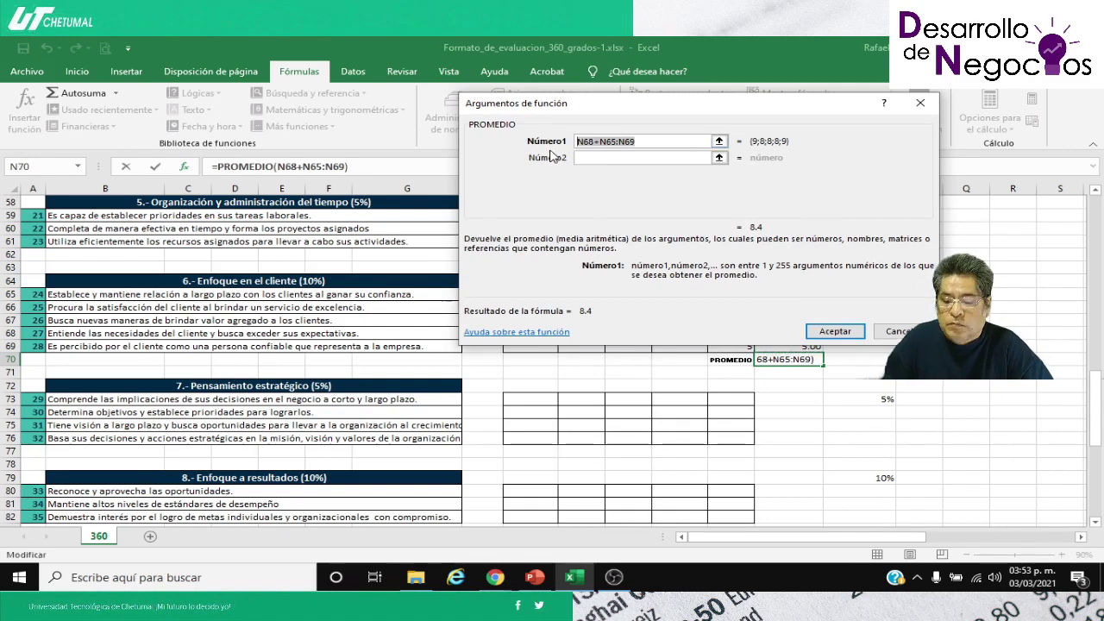
key(BackSpace)
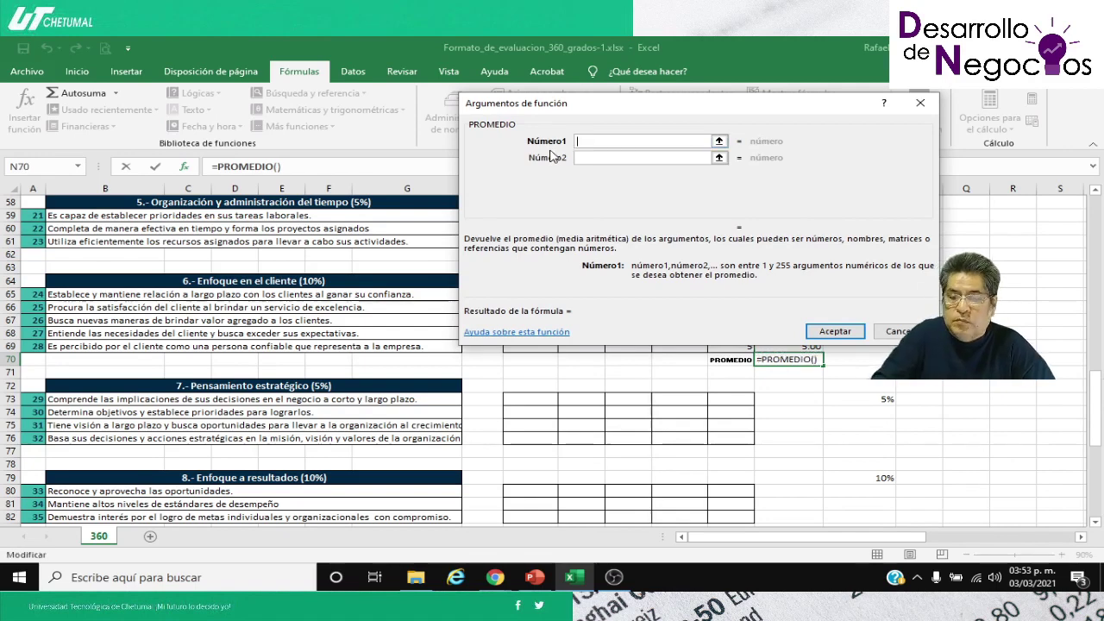
click(718, 142)
drag(798, 293, 803, 343)
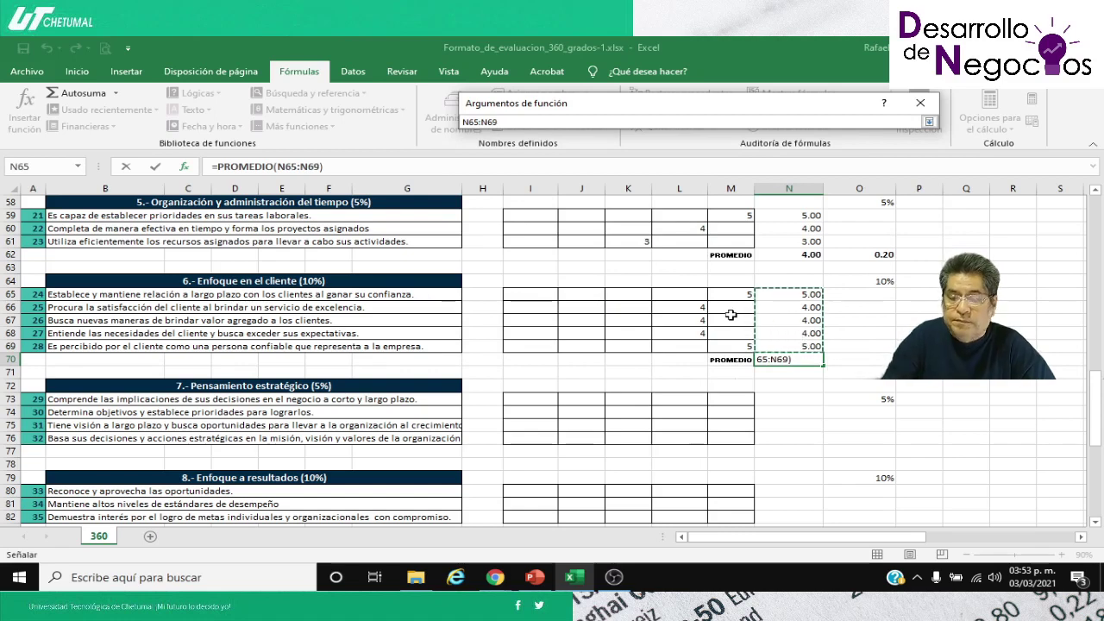
key(Return)
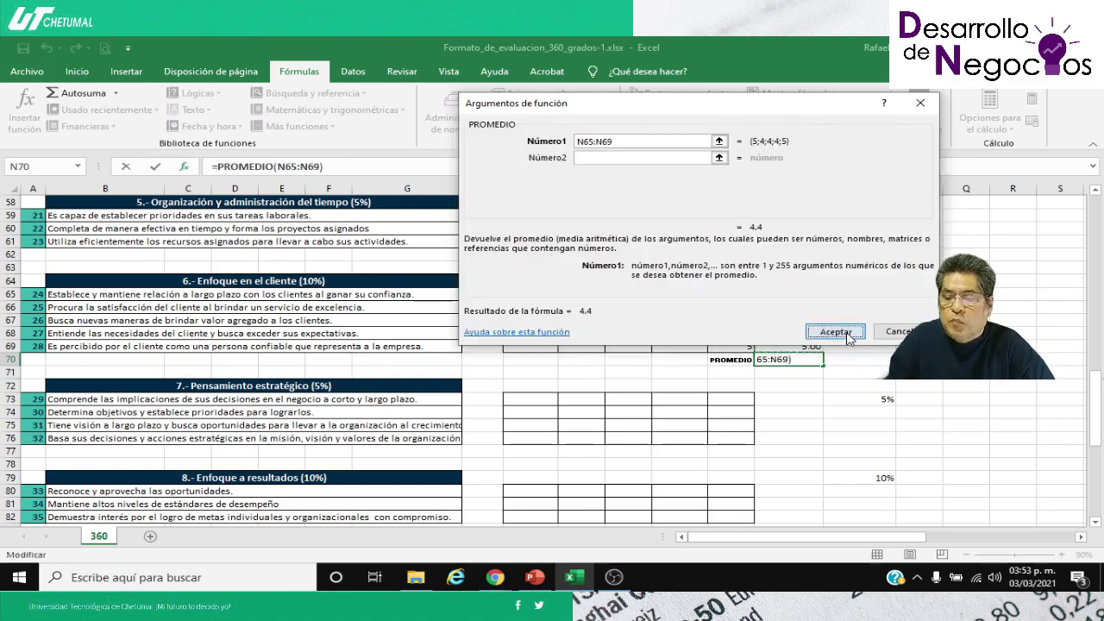
click(832, 328)
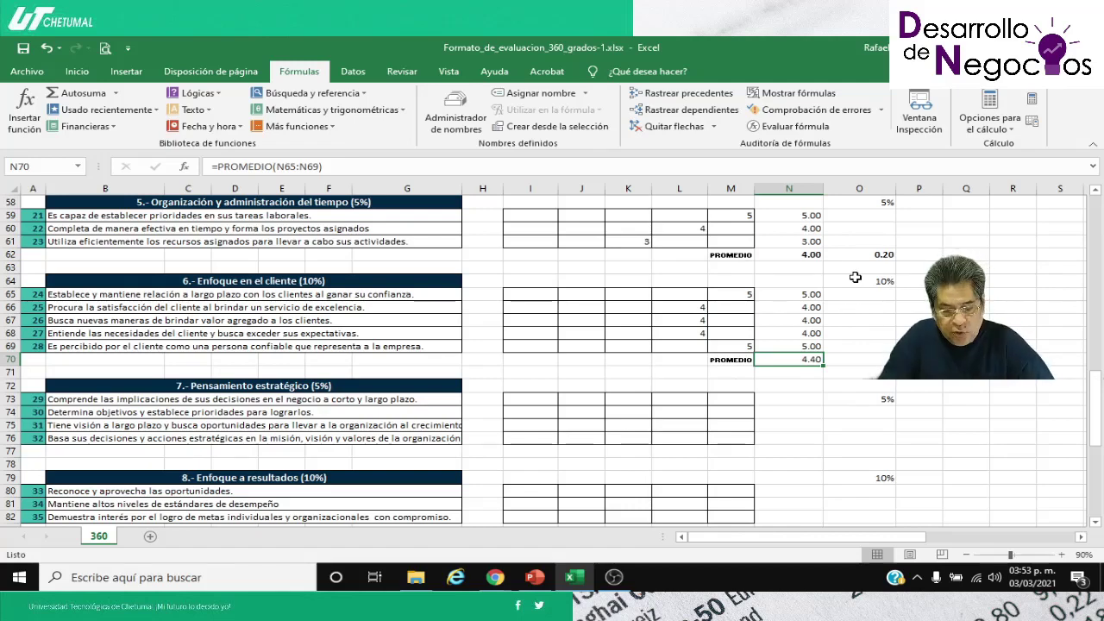
key(Right)
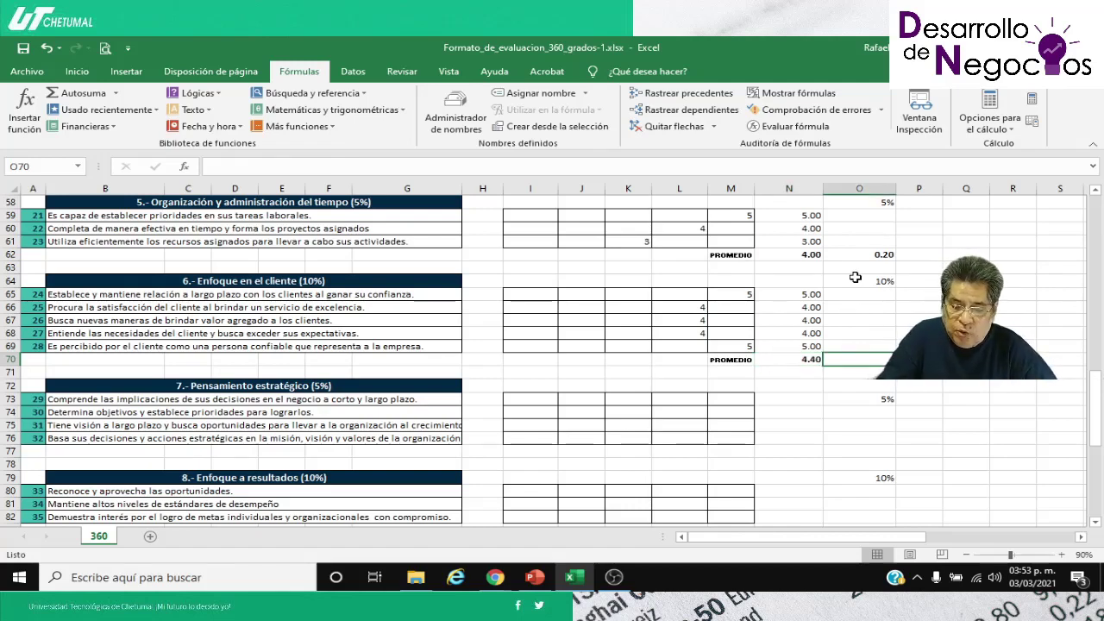
Step: Calculate the Enfoque en el cliente weighted score in O70 with the formula =N70*O64 and make it bold
text(=)
key(Left)
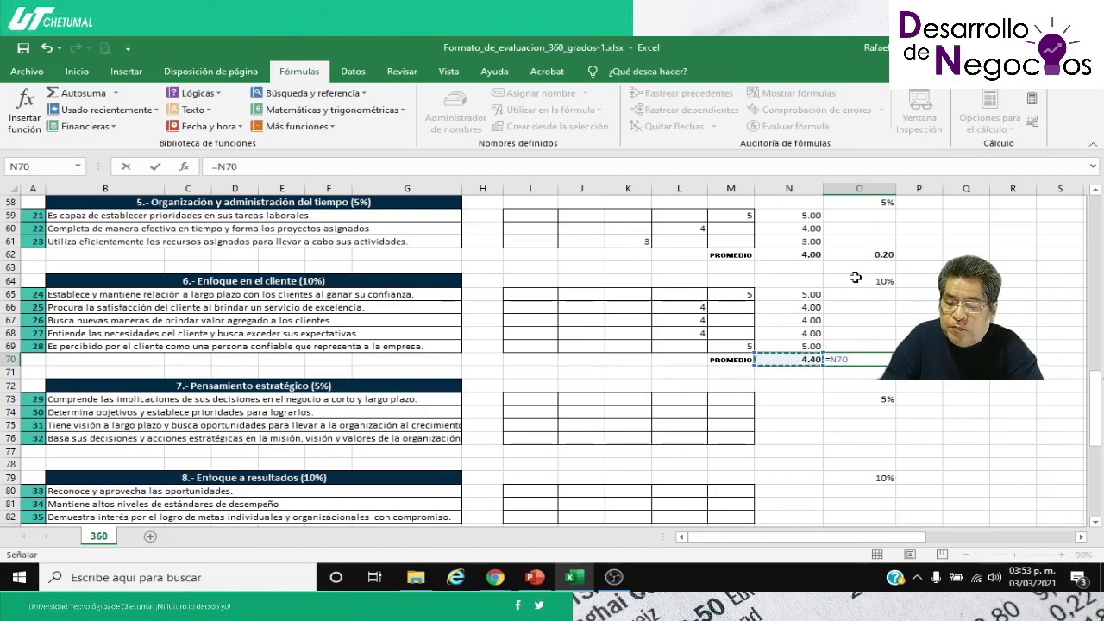
text(*)
key(Up)
key(Up)
key(Up)
key(Up)
key(Up)
key(Up)
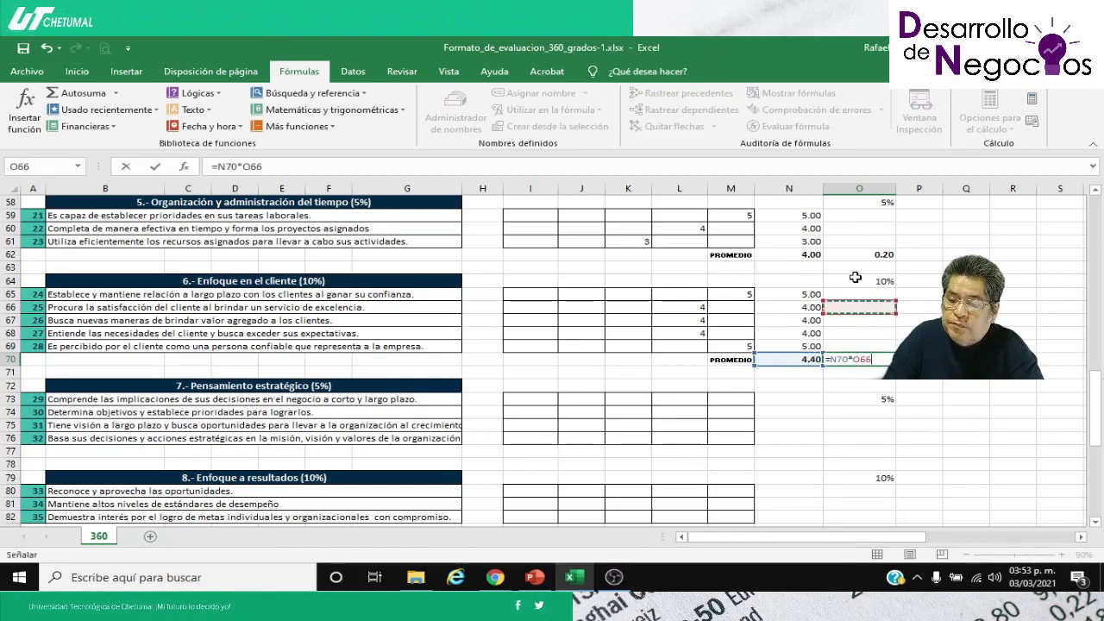
key(Return)
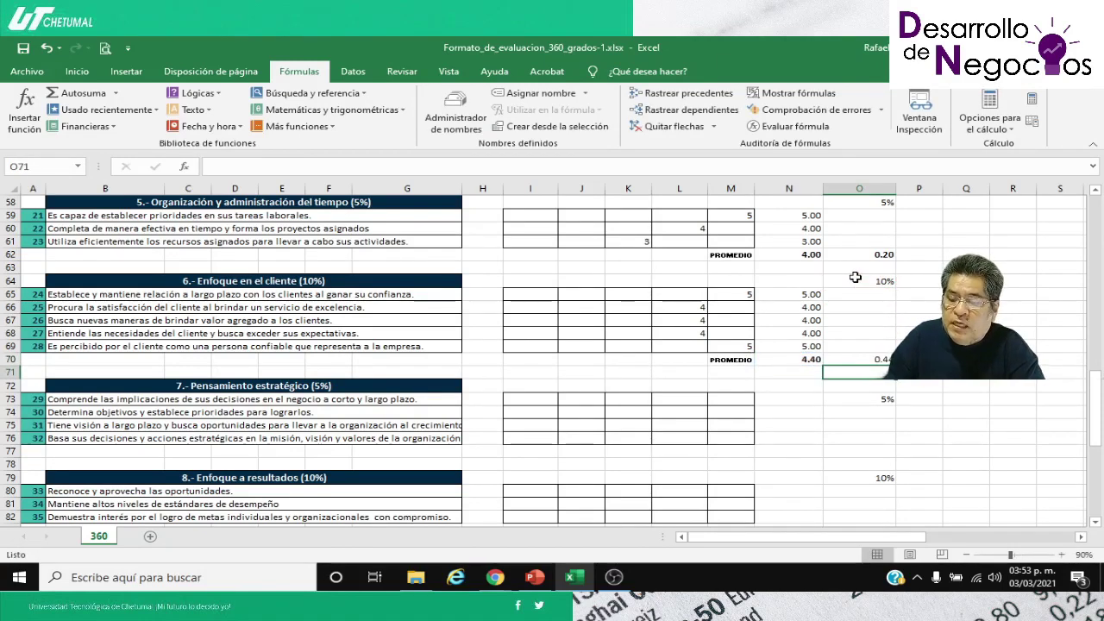
click(859, 359)
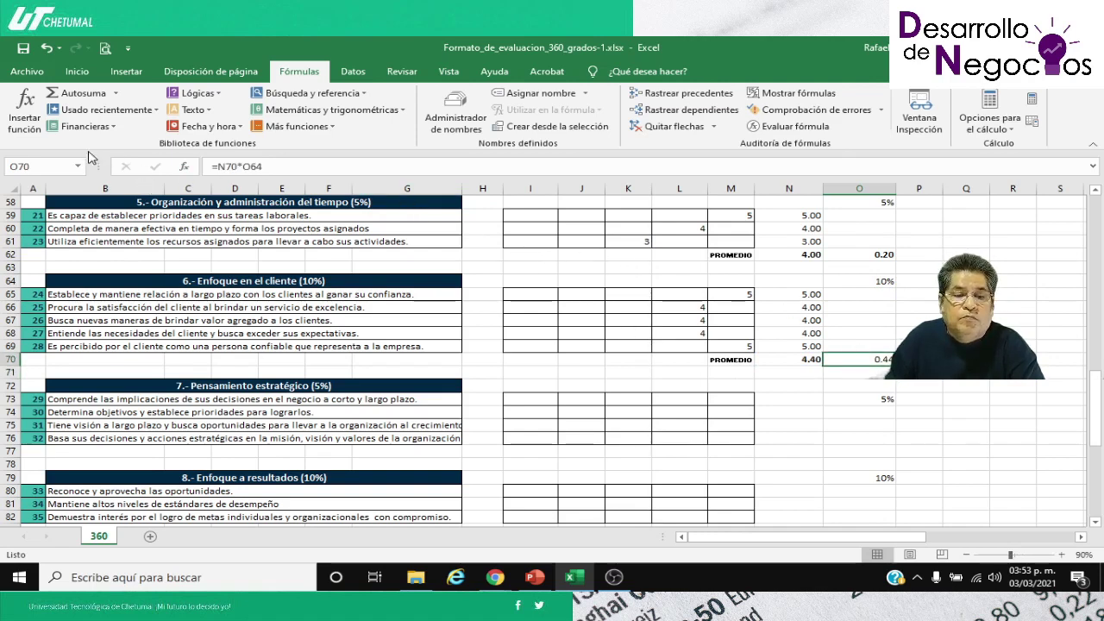
click(77, 70)
Step: Enter a rating of 4 in L73 and L74 for items 29 and 30 of Pensamiento estratégico
click(786, 399)
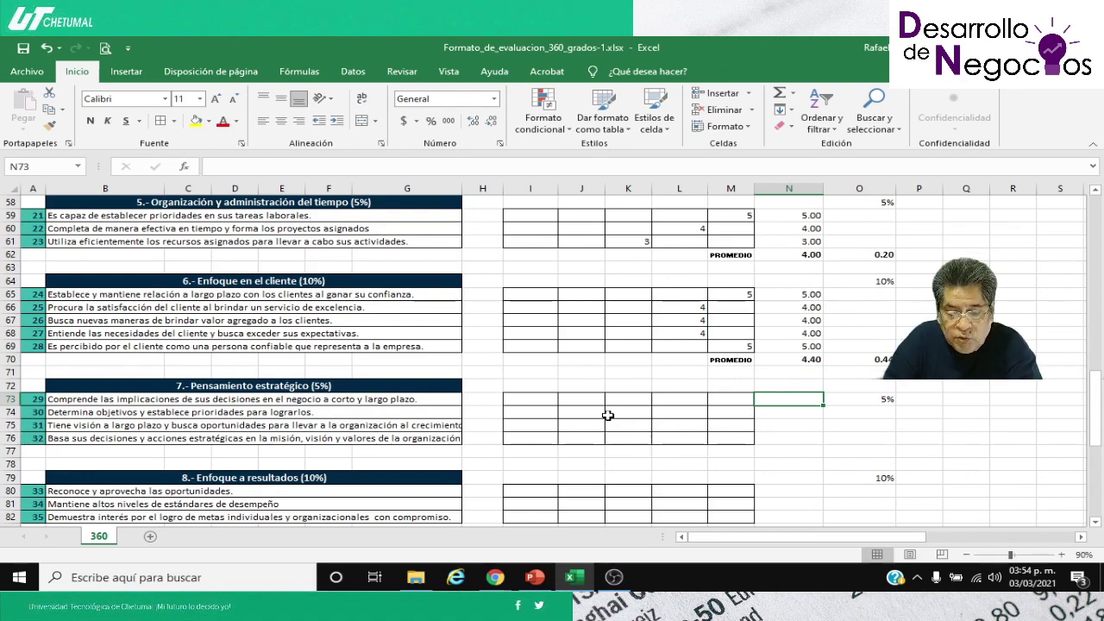
key(Left)
key(Left)
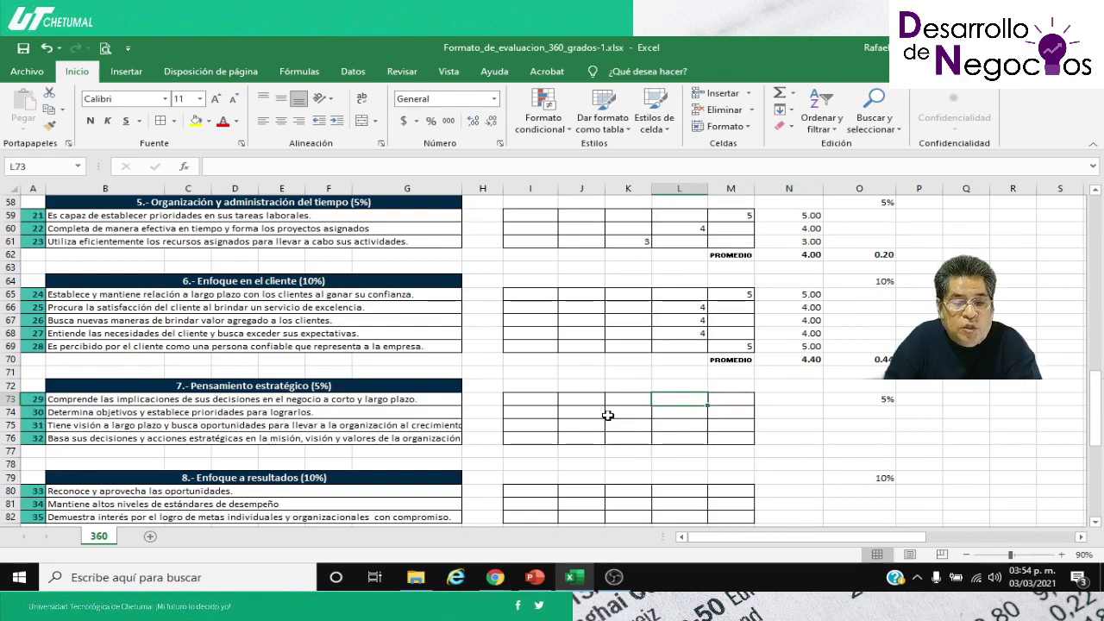
text(4)
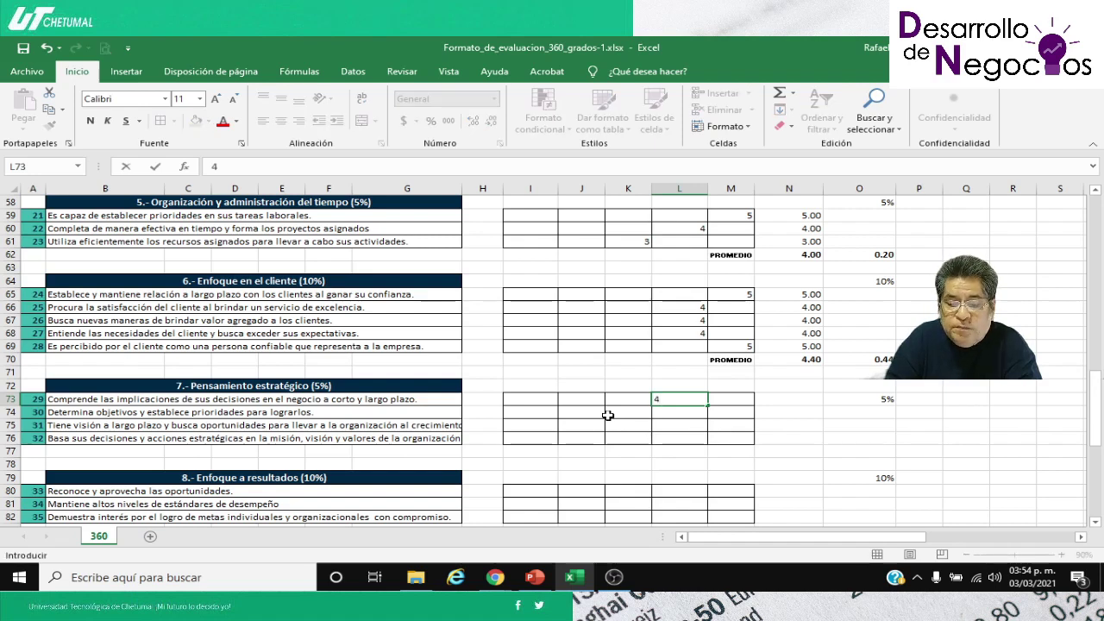
key(Return)
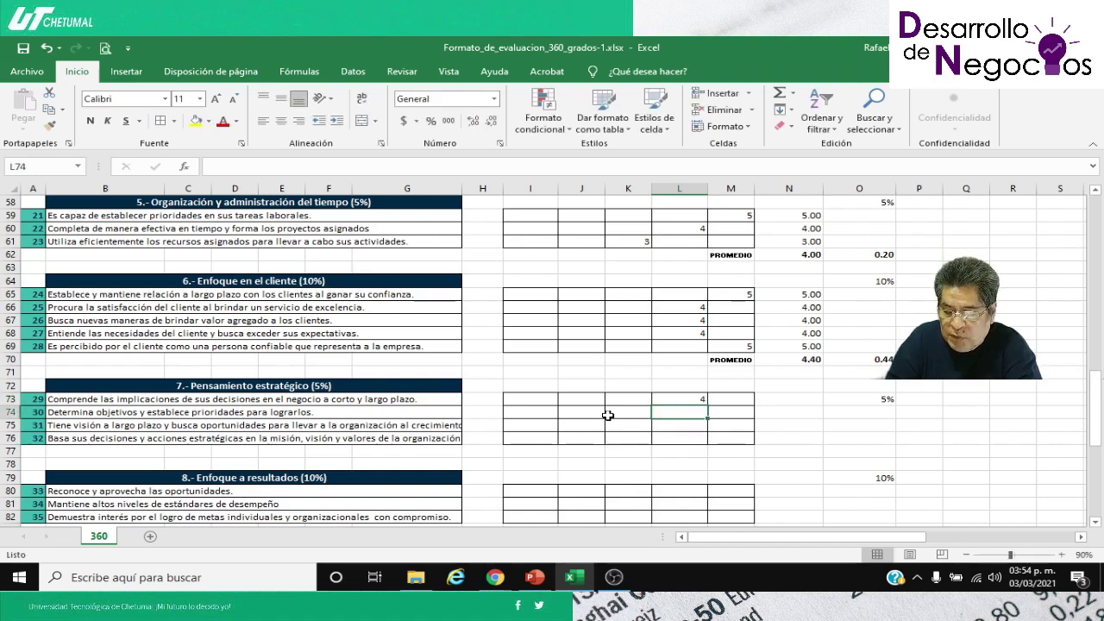
text(4)
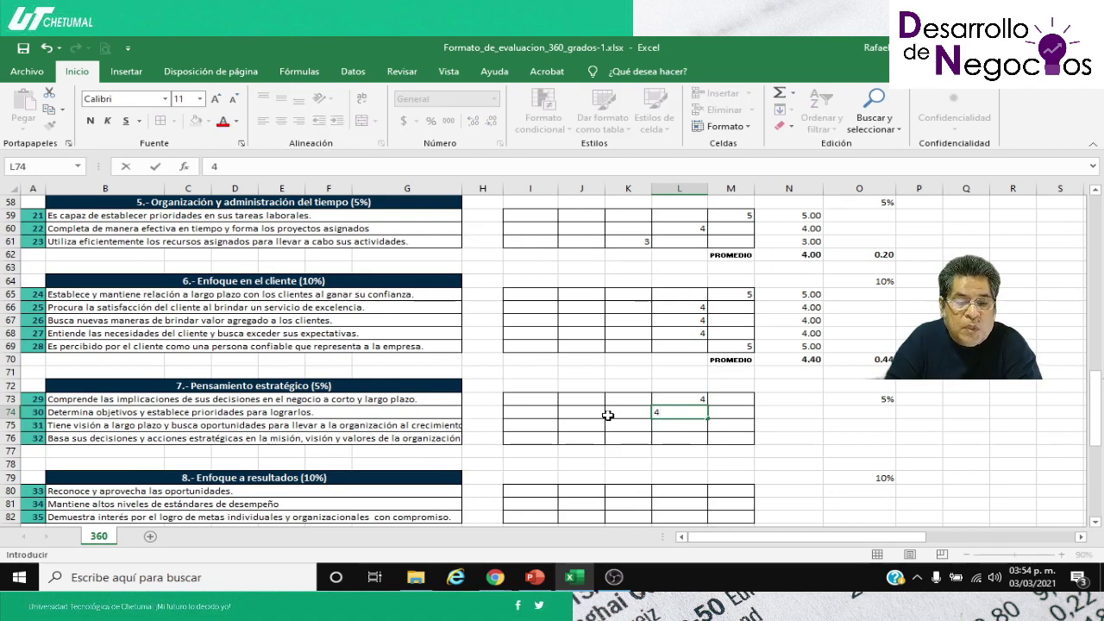
key(Return)
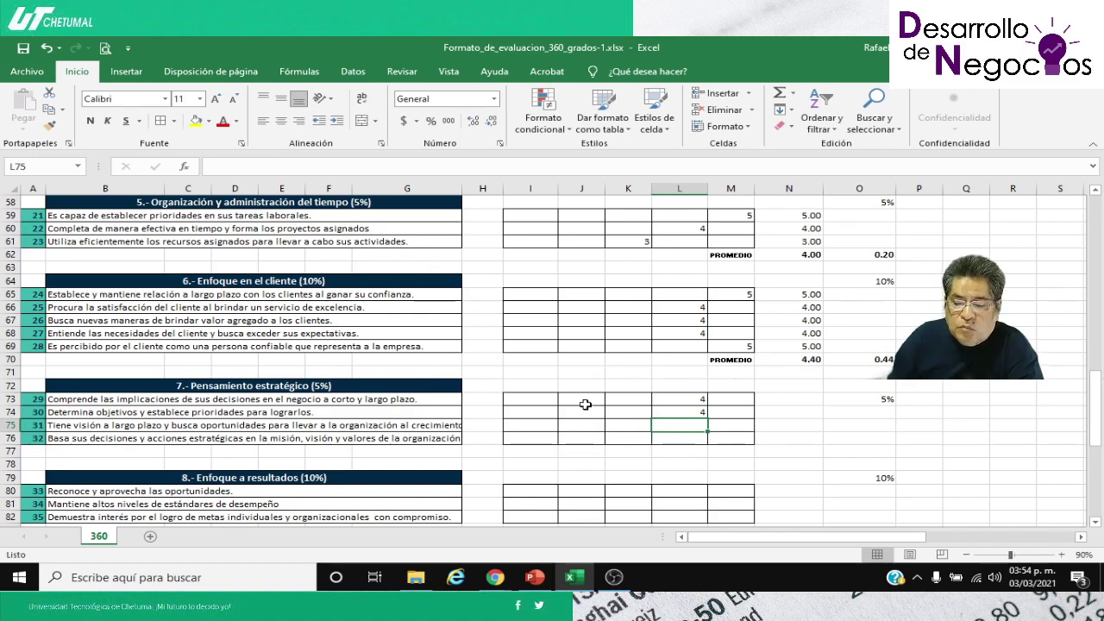
Step: Rate Pensamiento estratégico item 31 with 5 in M75 and item 32 with 3 in K76
key(Right)
text(5)
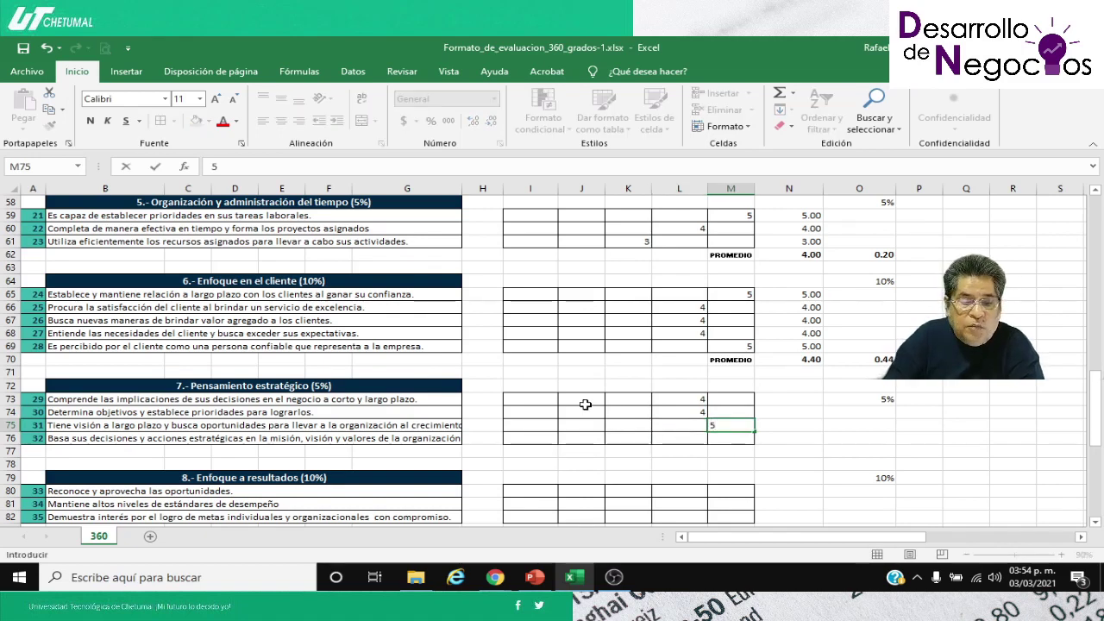
key(Return)
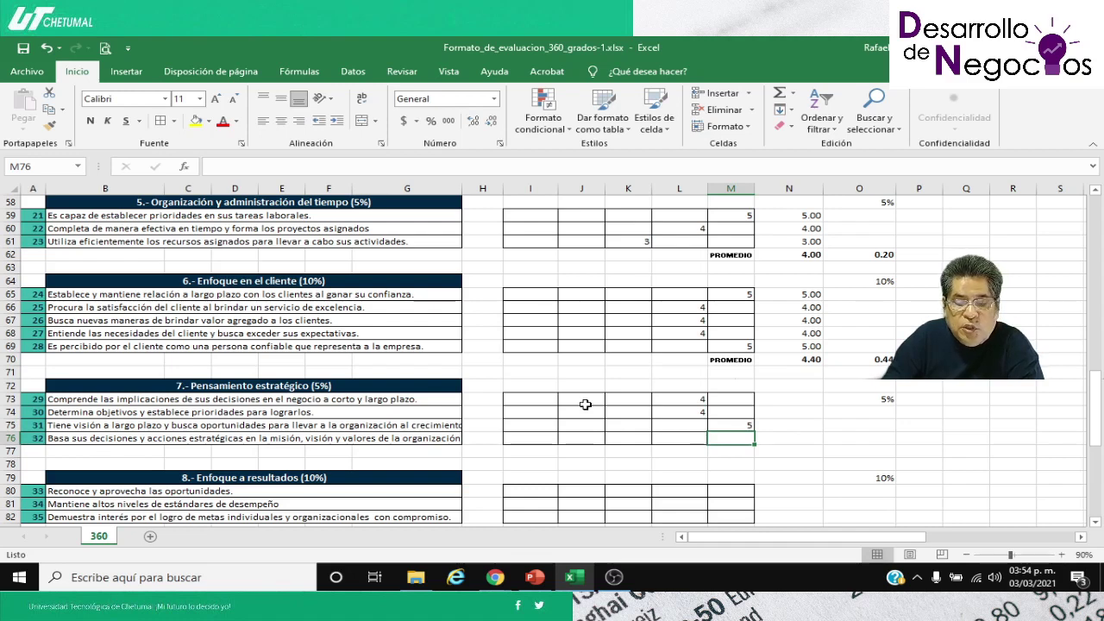
key(Left)
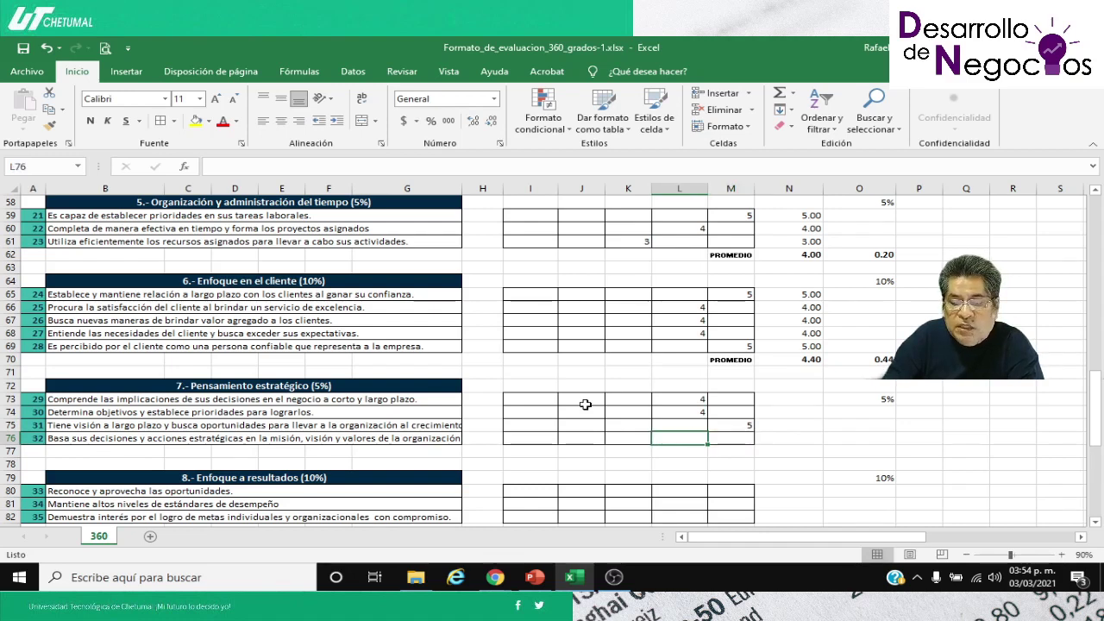
key(Left)
text(3)
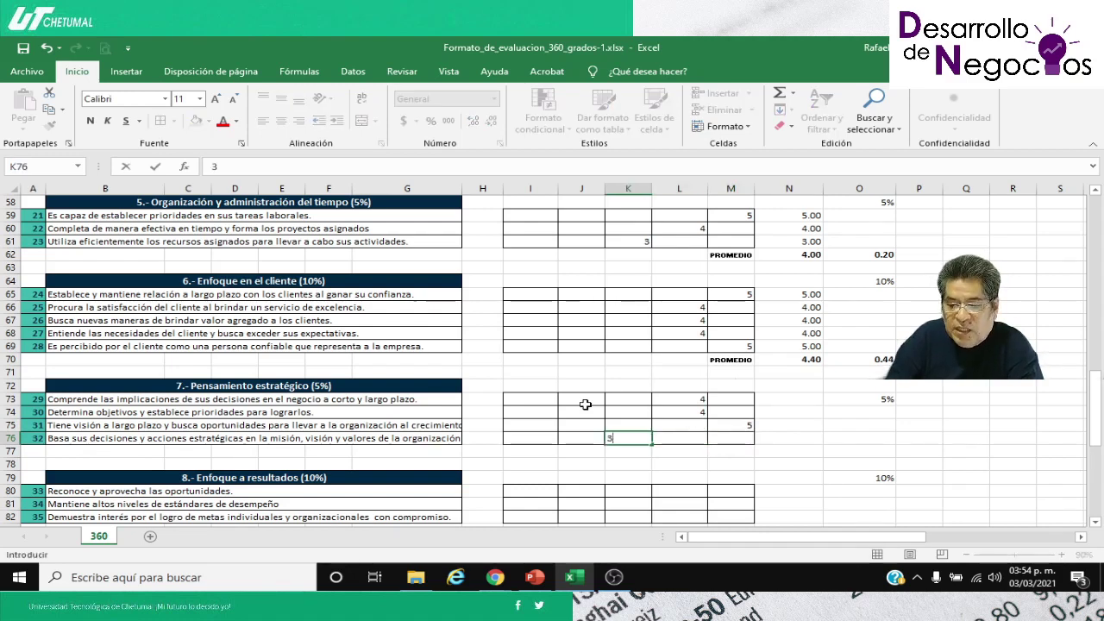
key(Right)
key(Right)
key(Right)
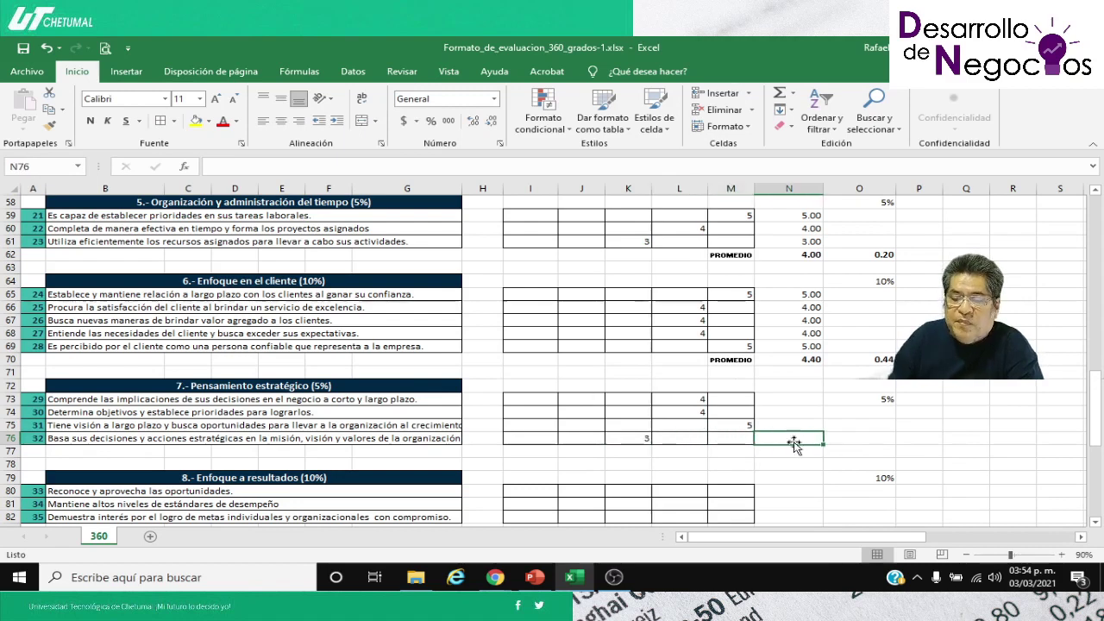
Step: Copy the row sum formula from N69 into N73:N76 for the Pensamiento estratégico items
click(790, 346)
key(ctrl+c)
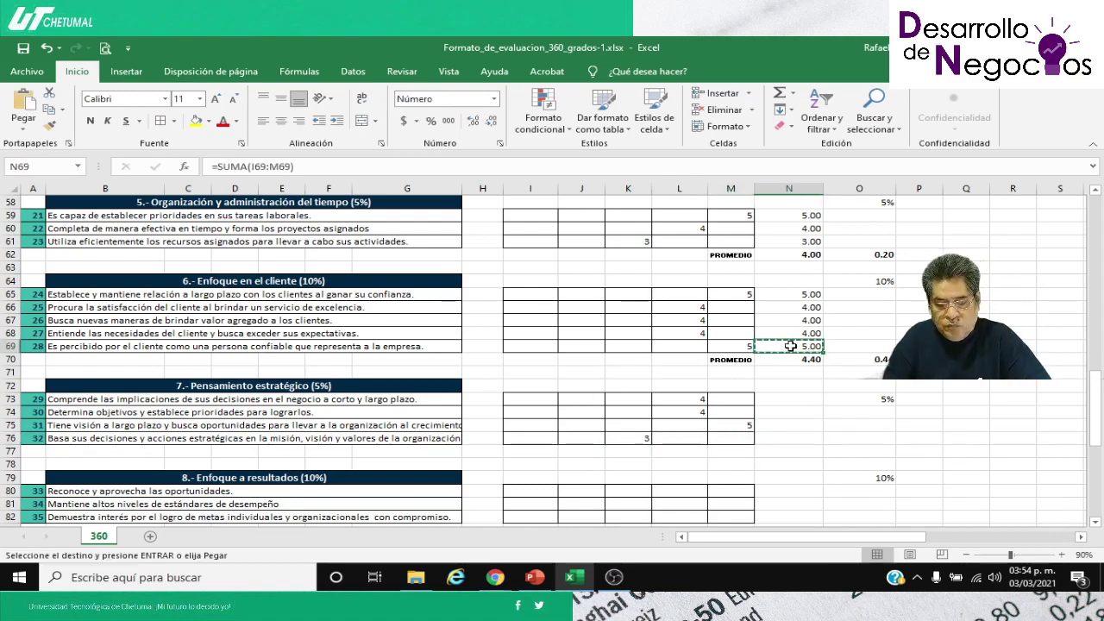
key(Down)
key(Down)
key(Down)
key(Down)
key(shift+Down)
key(shift+Down)
key(shift+Down)
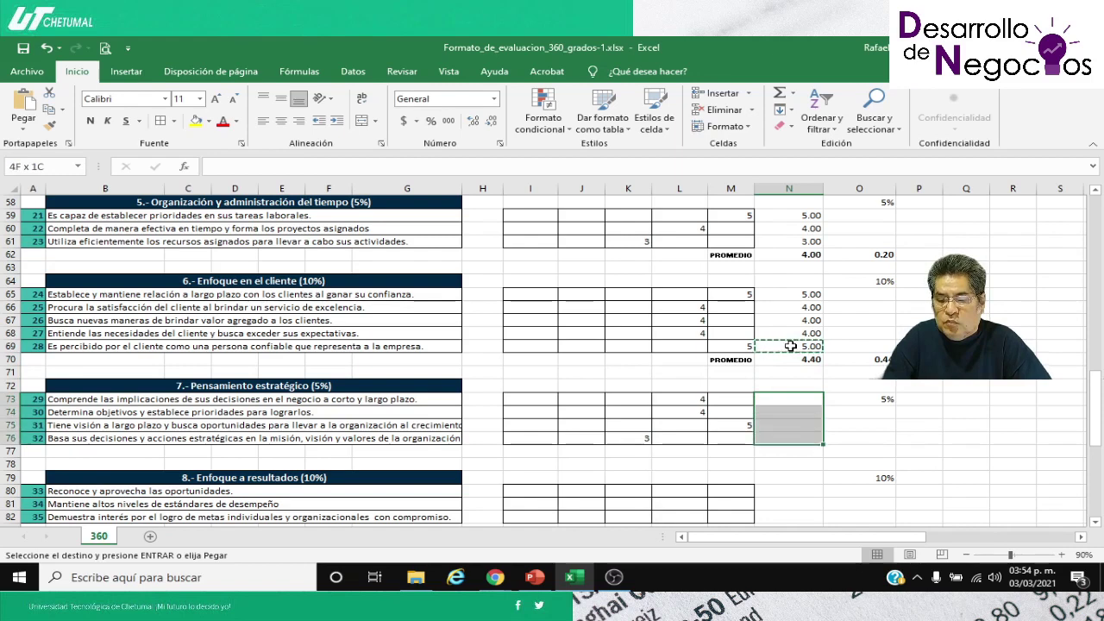
key(Return)
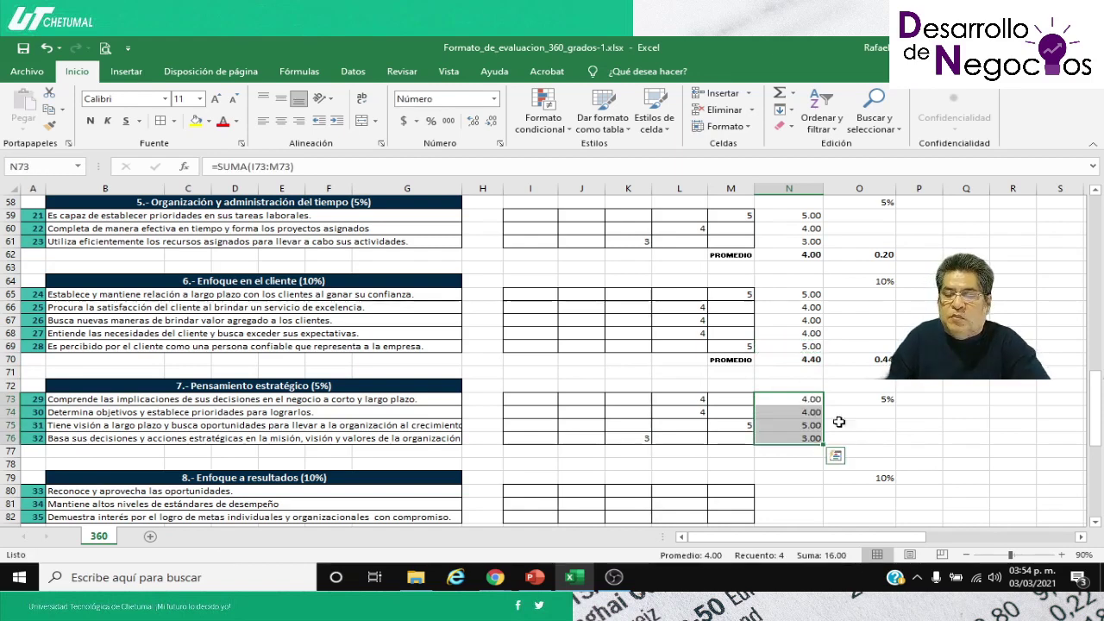
Step: Copy the PROMEDIO label from M62 to M77 below the Pensamiento estratégico ratings
click(785, 450)
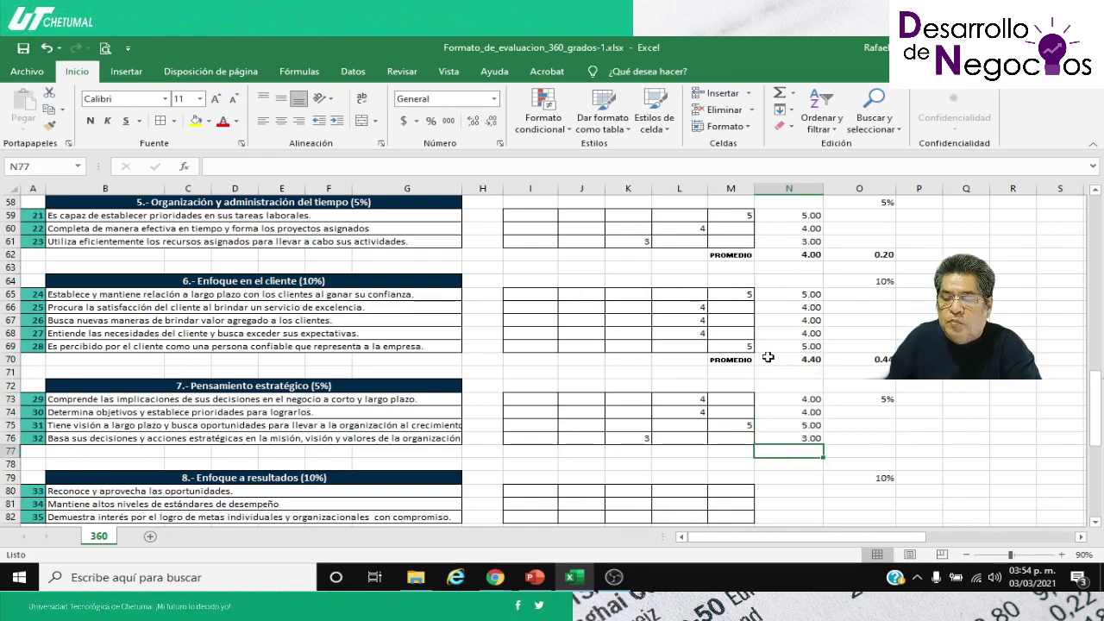
scroll(724, 389, up, 1)
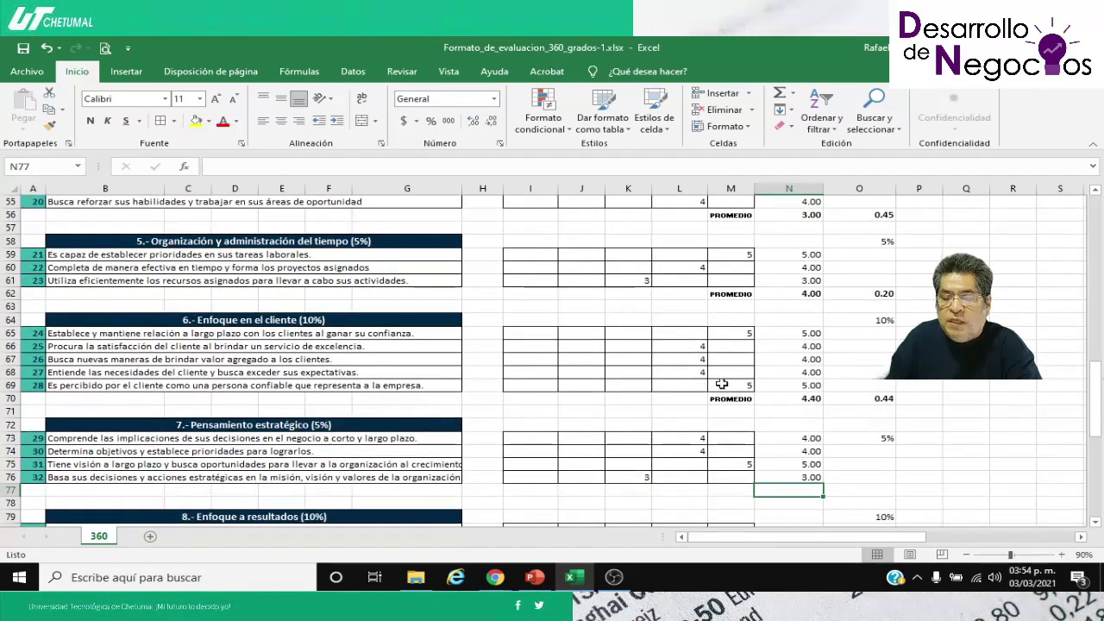
click(740, 294)
key(ctrl+c)
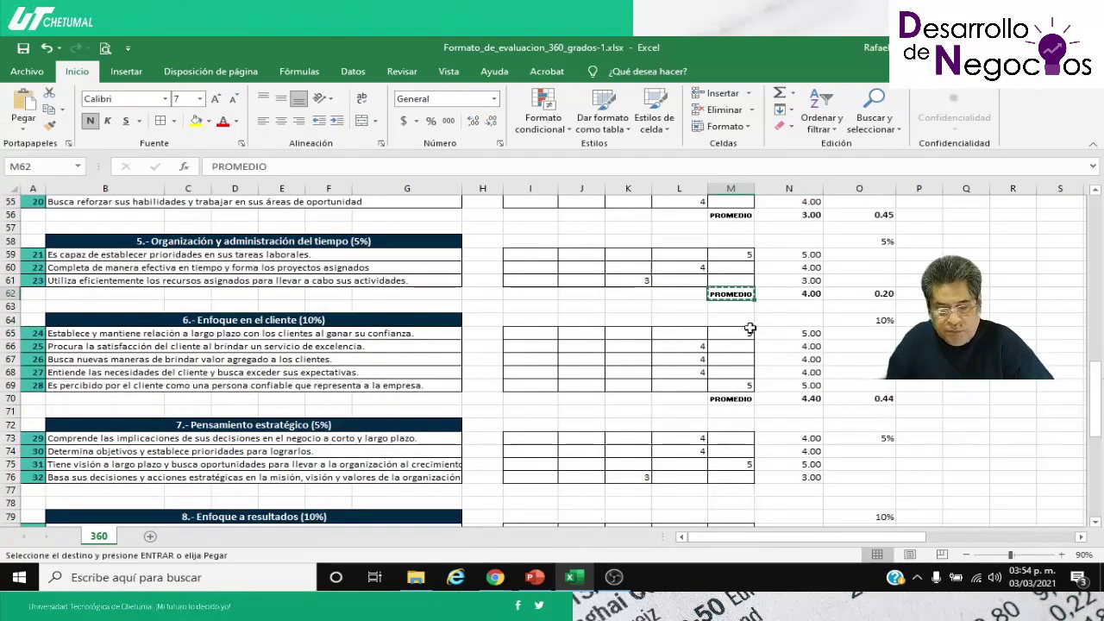
click(720, 493)
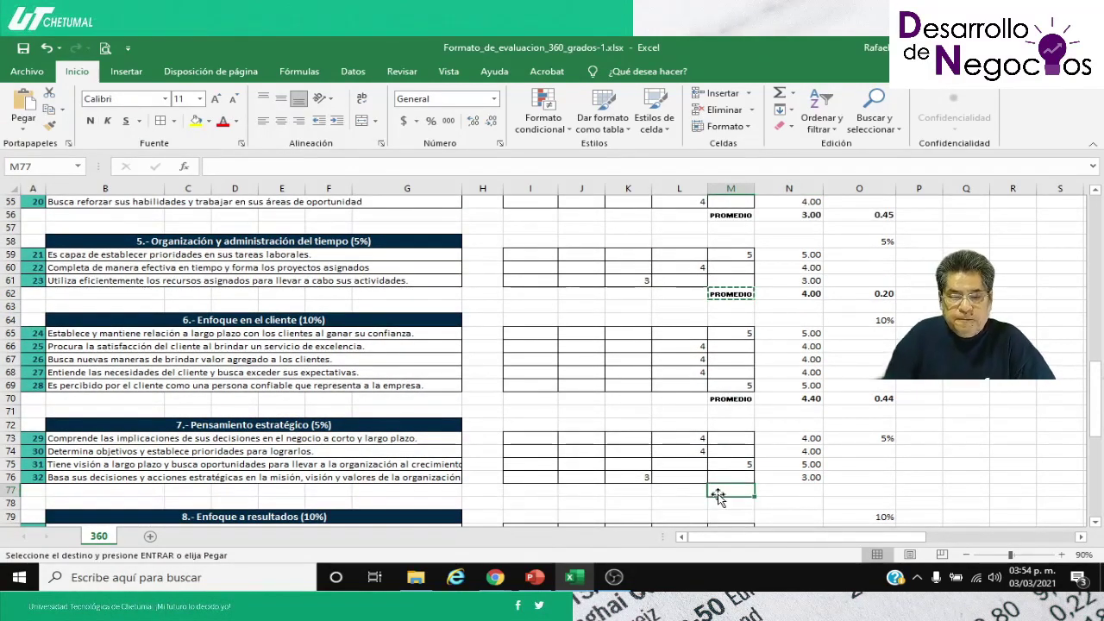
key(Return)
Step: Insert the statistical function PROMEDIO in N77 for the Pensamiento estratégico average
click(783, 488)
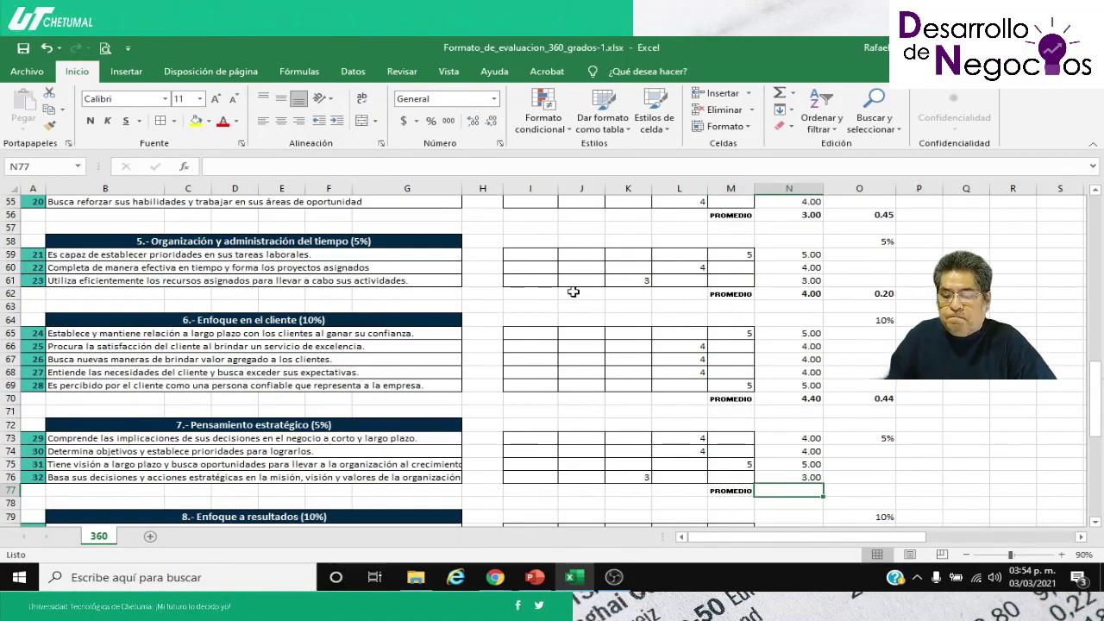
click(297, 72)
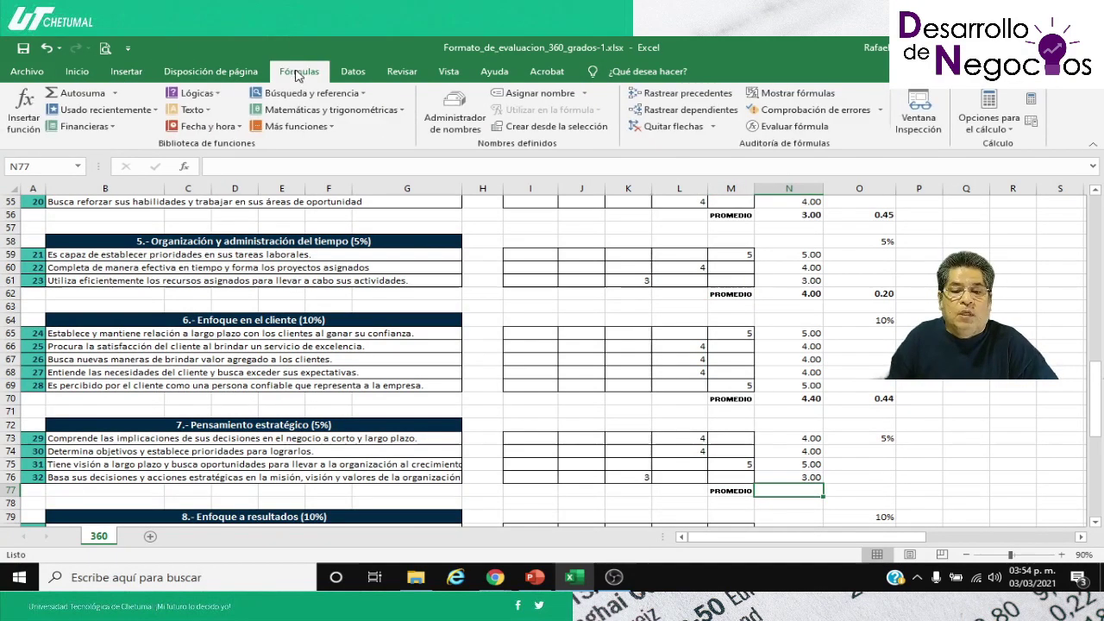
click(24, 119)
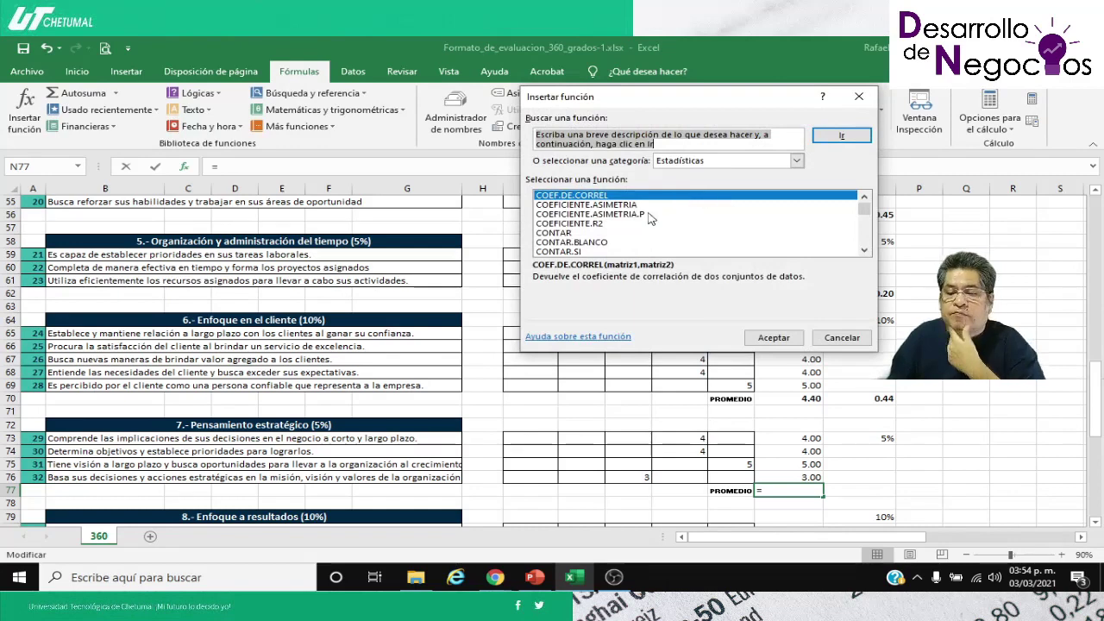
click(593, 211)
key(p)
key(p)
key(p)
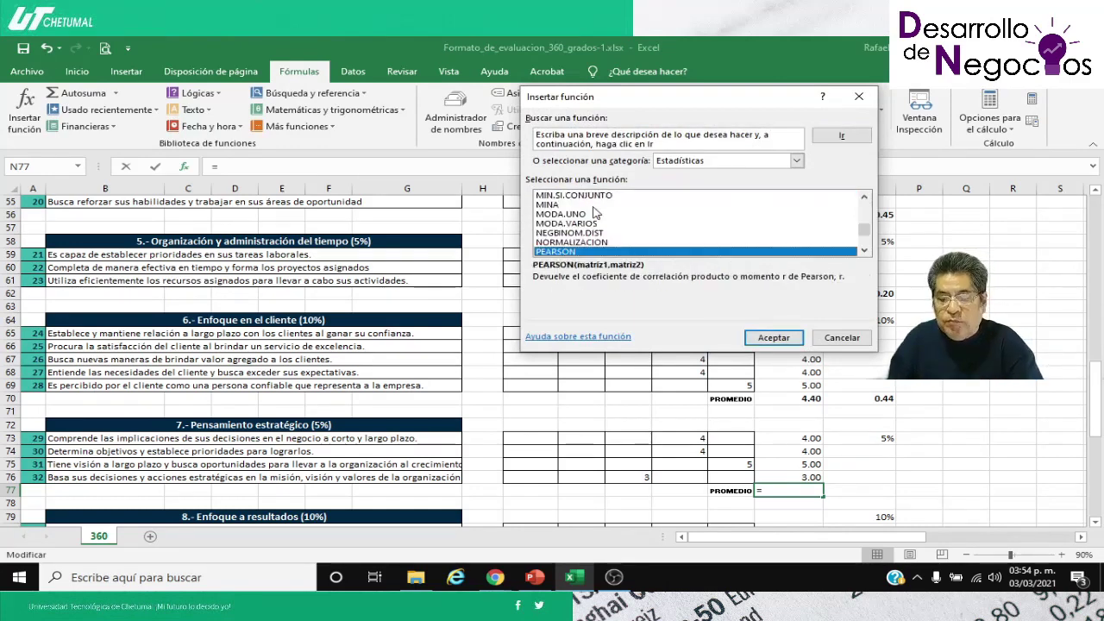
key(p)
key(p)
key(p)
key(p)
key(p)
key(p)
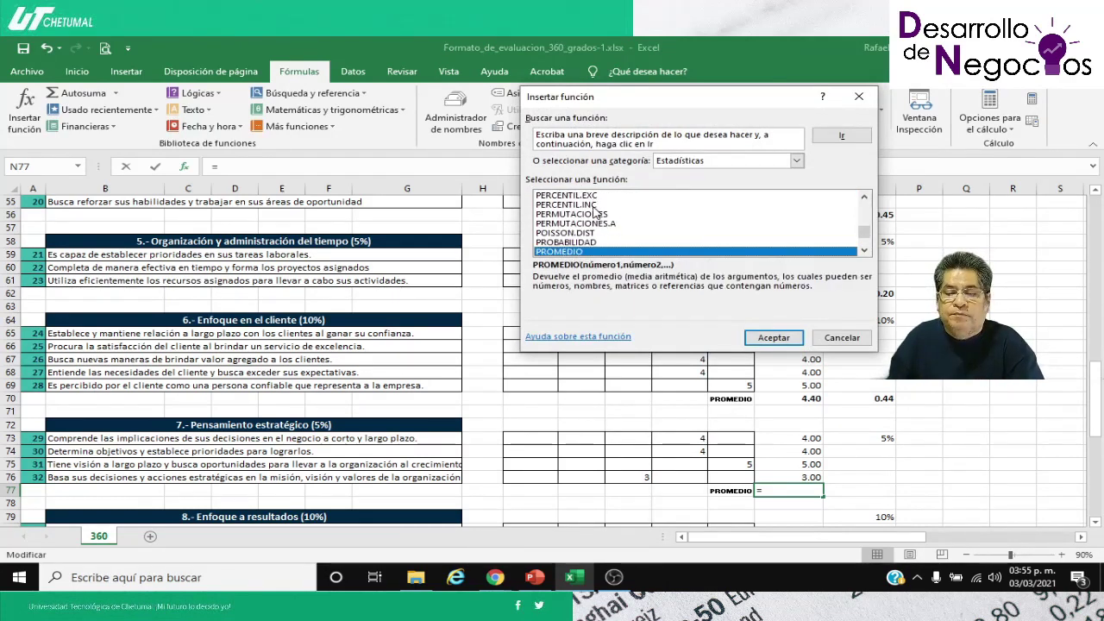
click(770, 338)
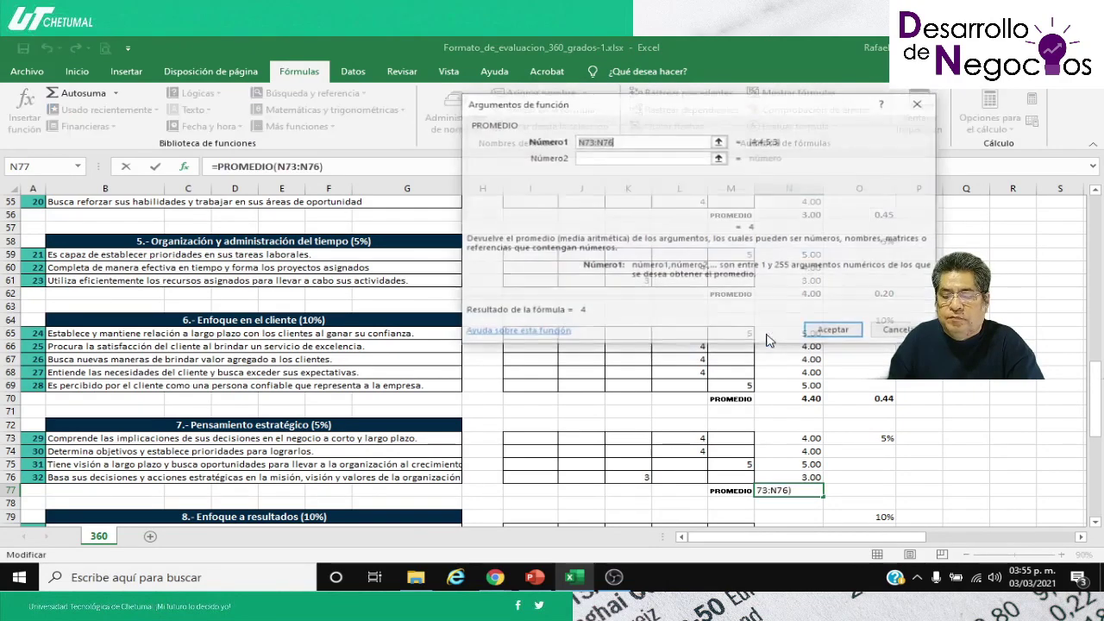
Step: Select N73:N76 as the average function's first argument and apply it to N77
click(718, 141)
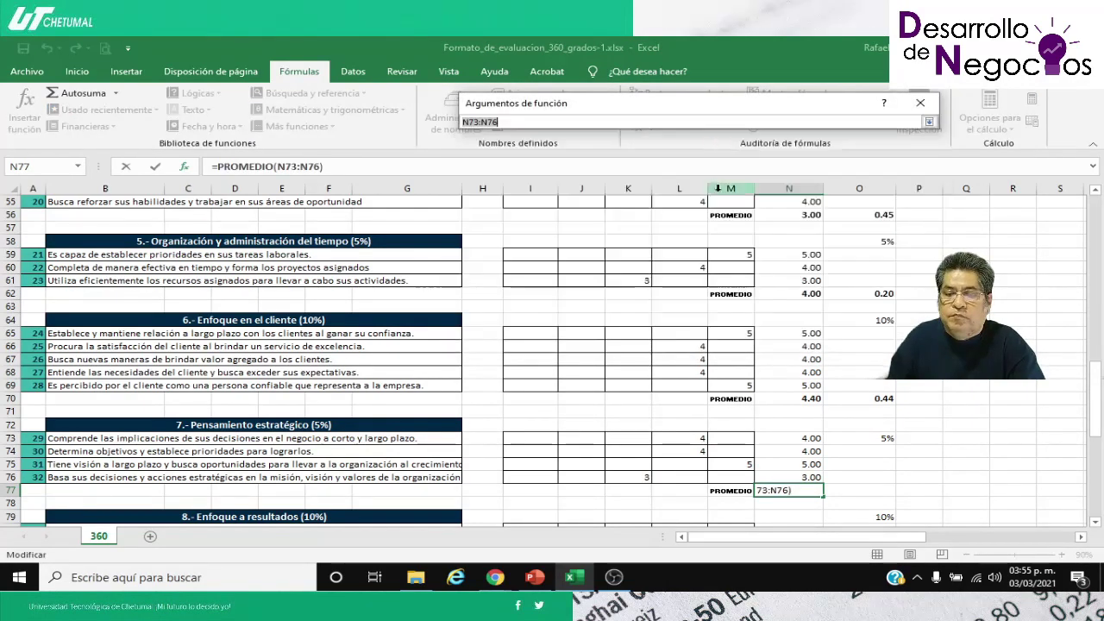
drag(788, 439, 788, 477)
key(Return)
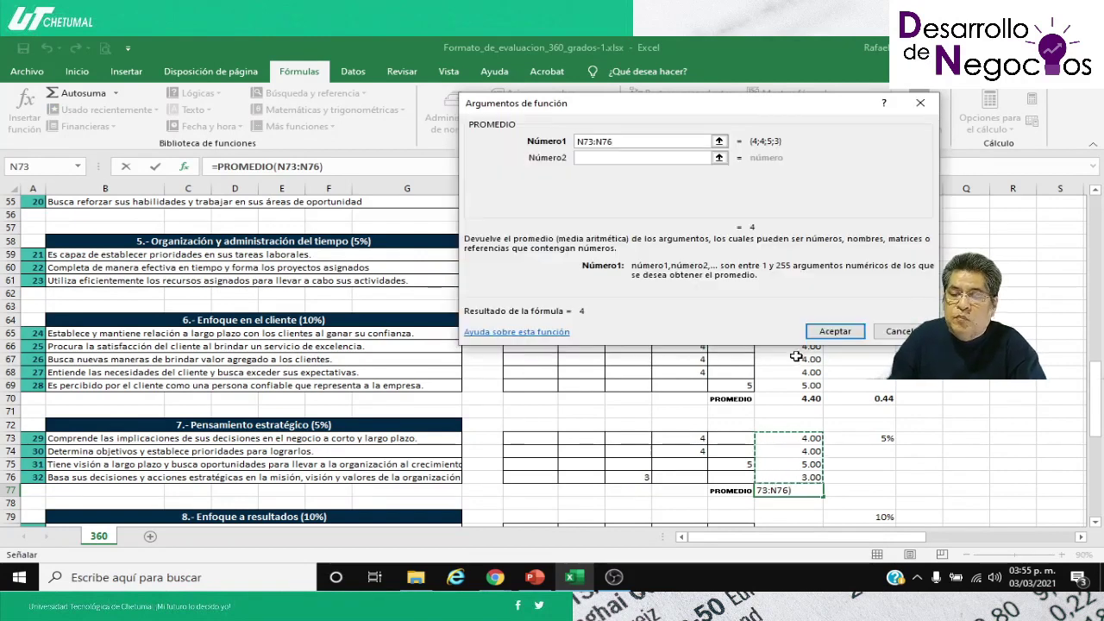
click(833, 333)
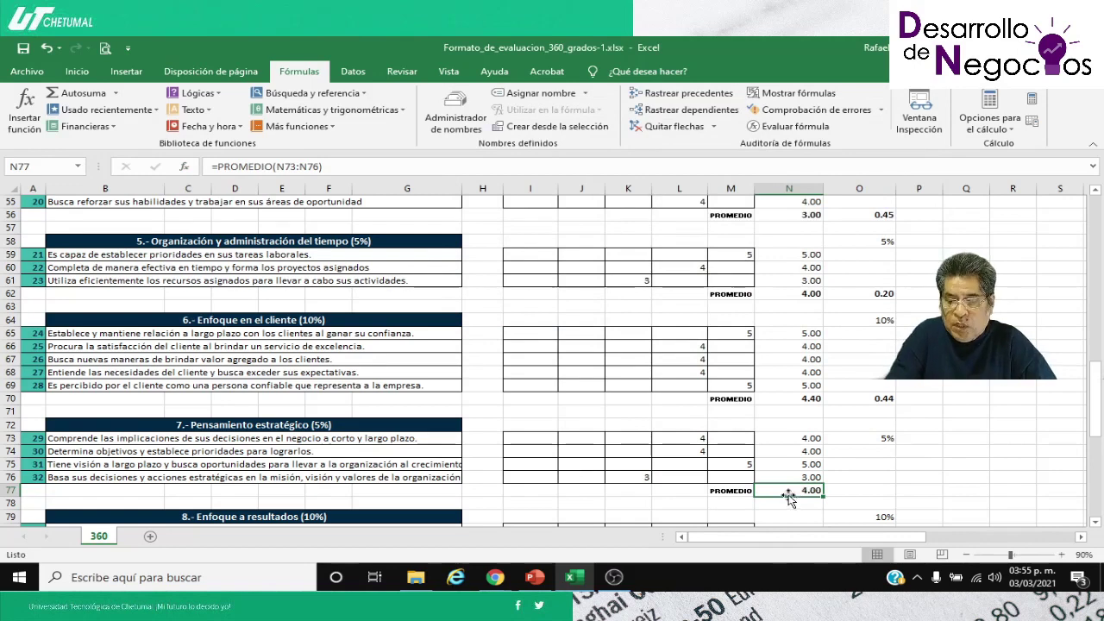
Step: Enter the weighted score formula =N77*O72 in O77 for the Pensamiento estratégico section
key(Right)
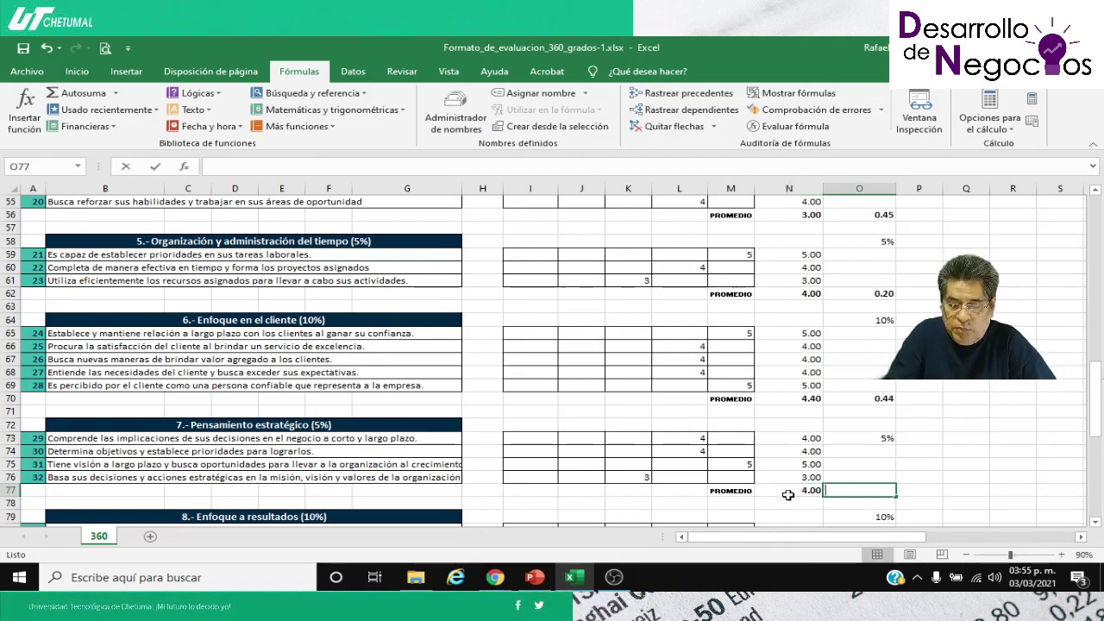
text(=)
click(787, 494)
text(*)
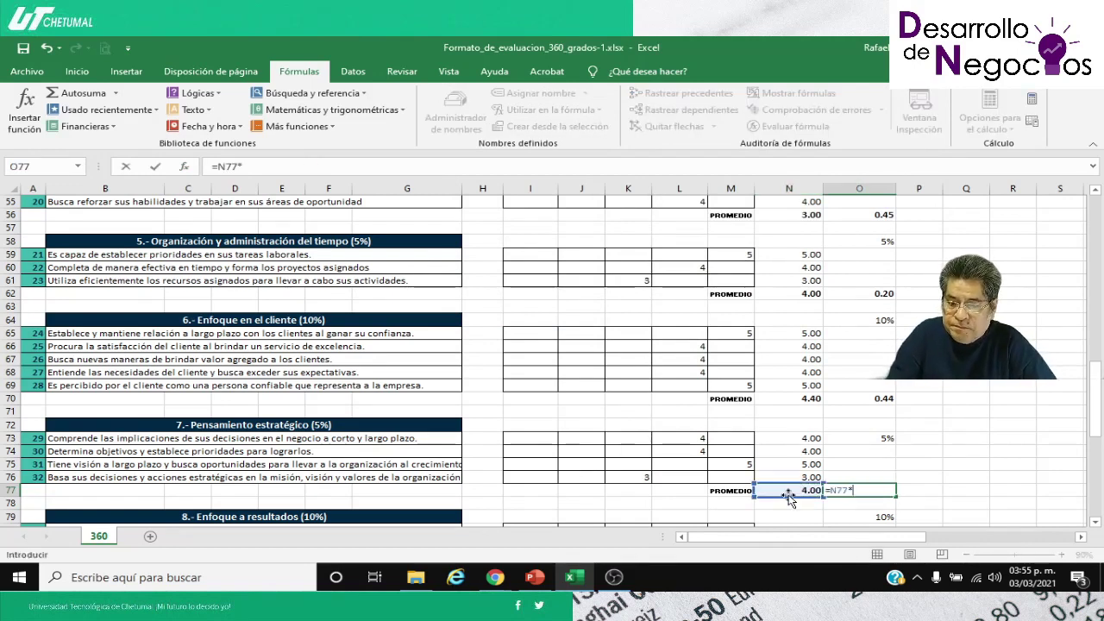
key(Up)
key(Up)
key(Up)
key(Up)
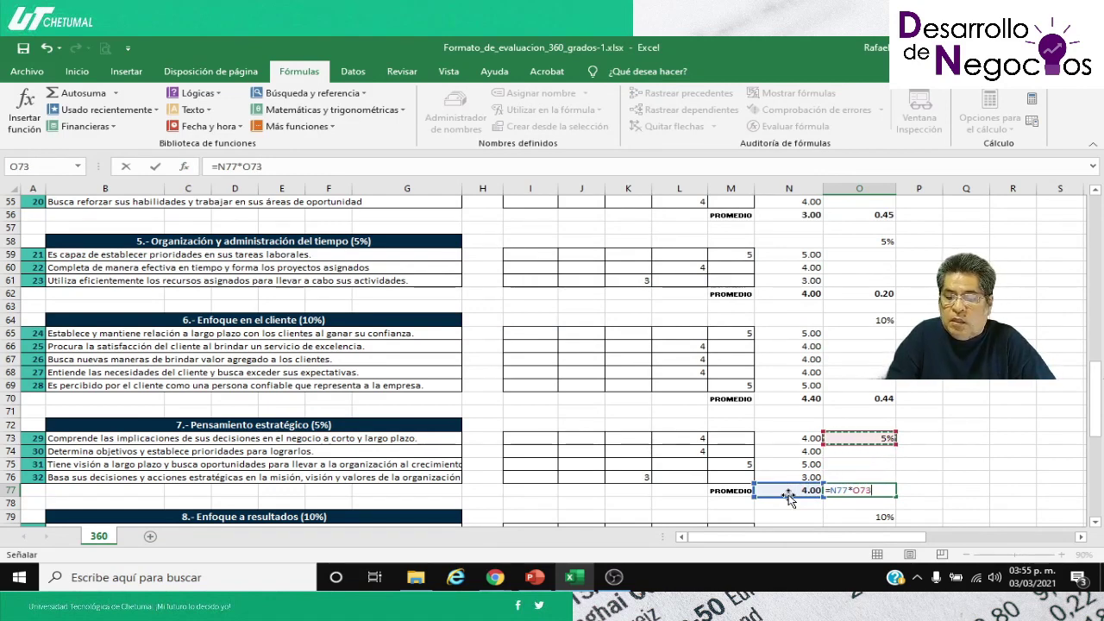
key(Up)
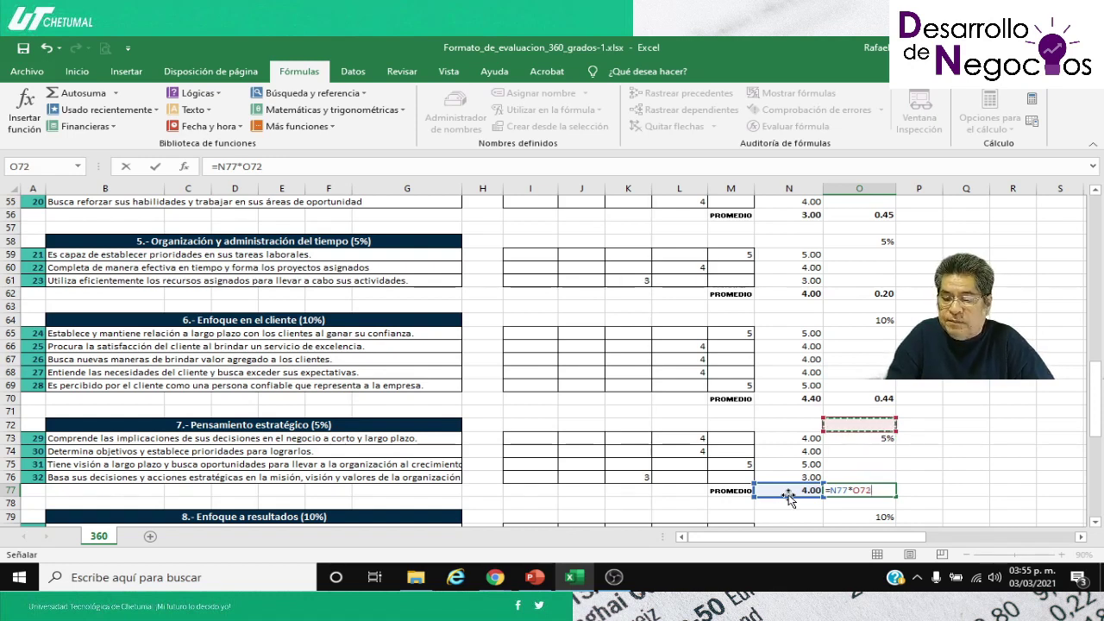
key(Return)
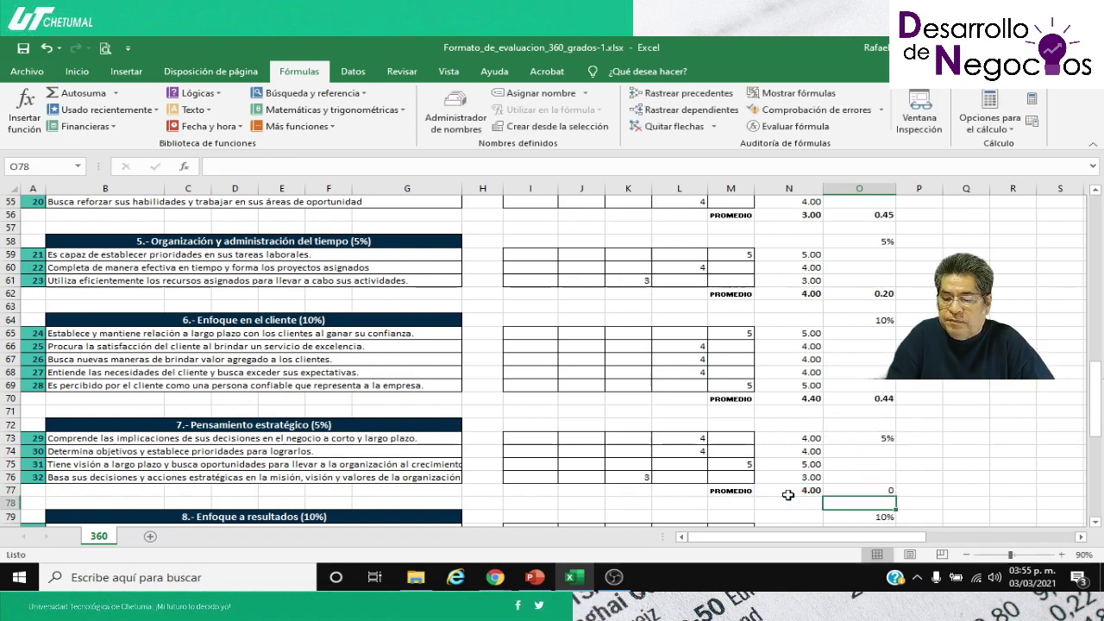
Step: Clear the weight in O73 and enter 5% in O72, beside the Pensamiento estratégico heading
click(862, 438)
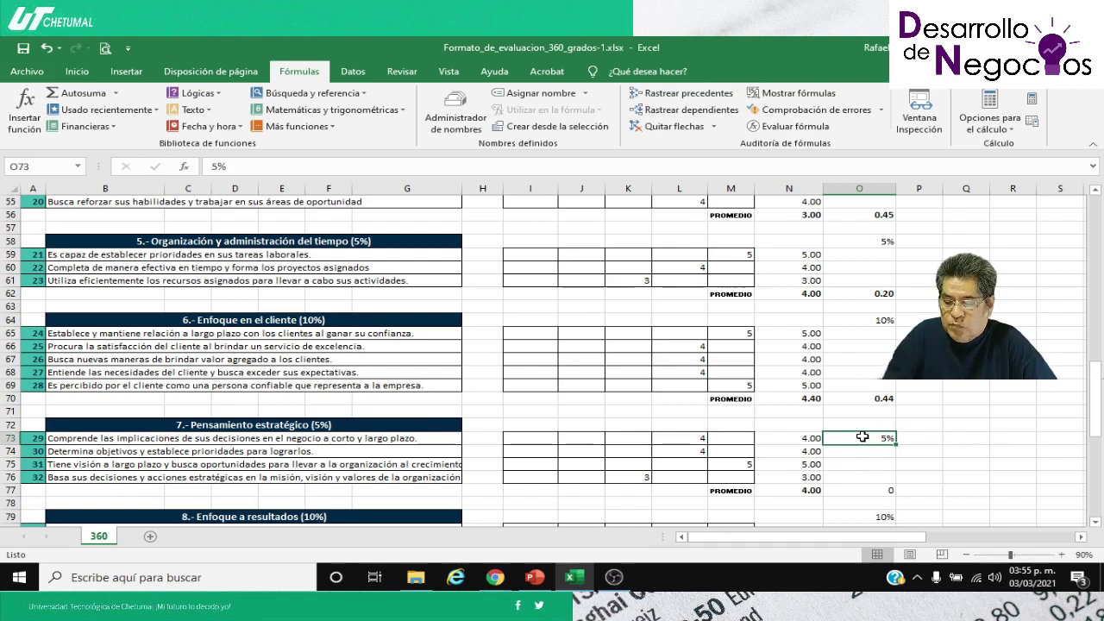
key(Delete)
key(Up)
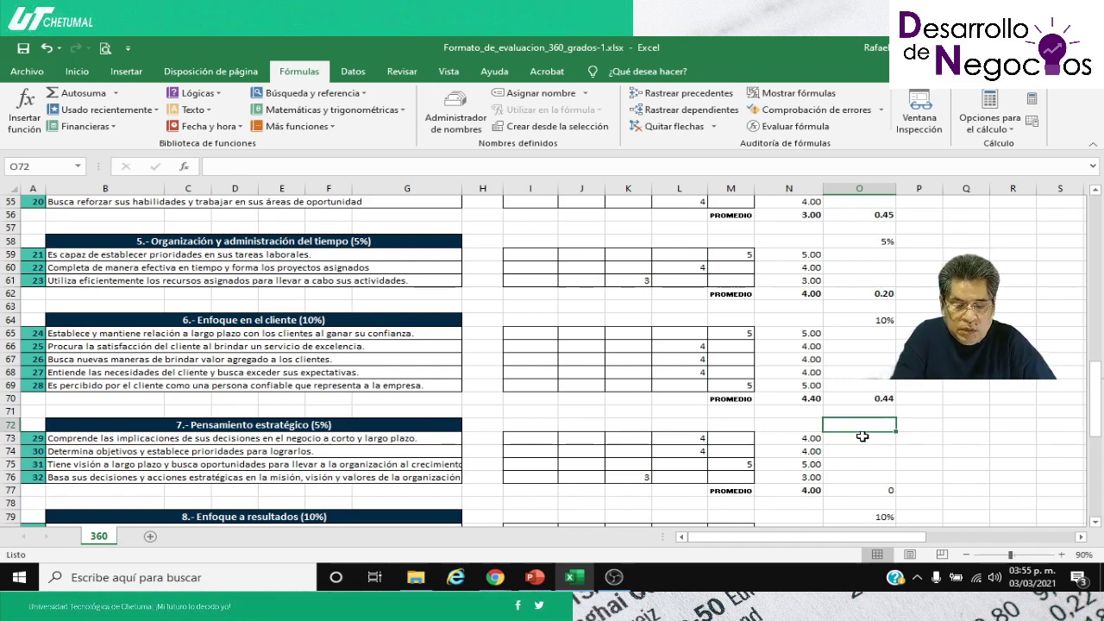
text(%%)
key(BackSpace)
key(BackSpace)
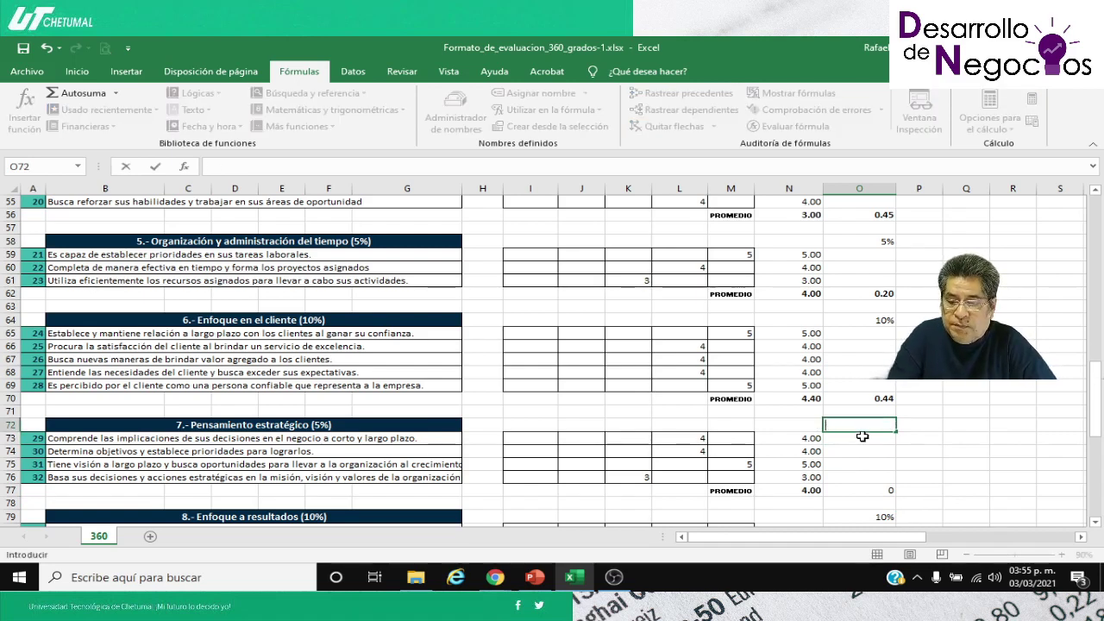
text(5%)
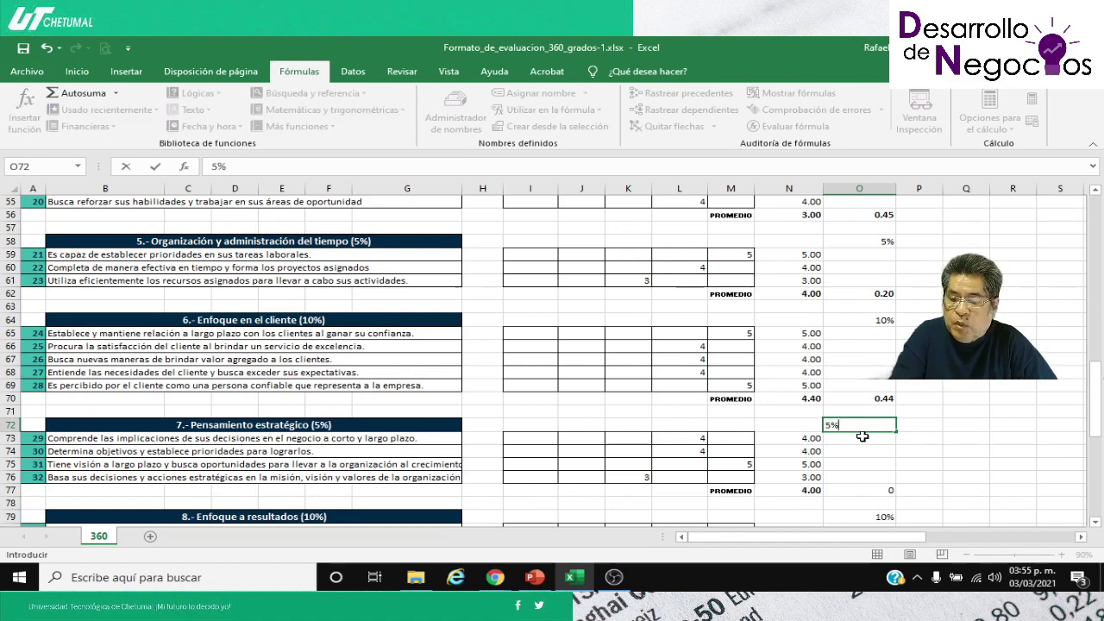
key(Return)
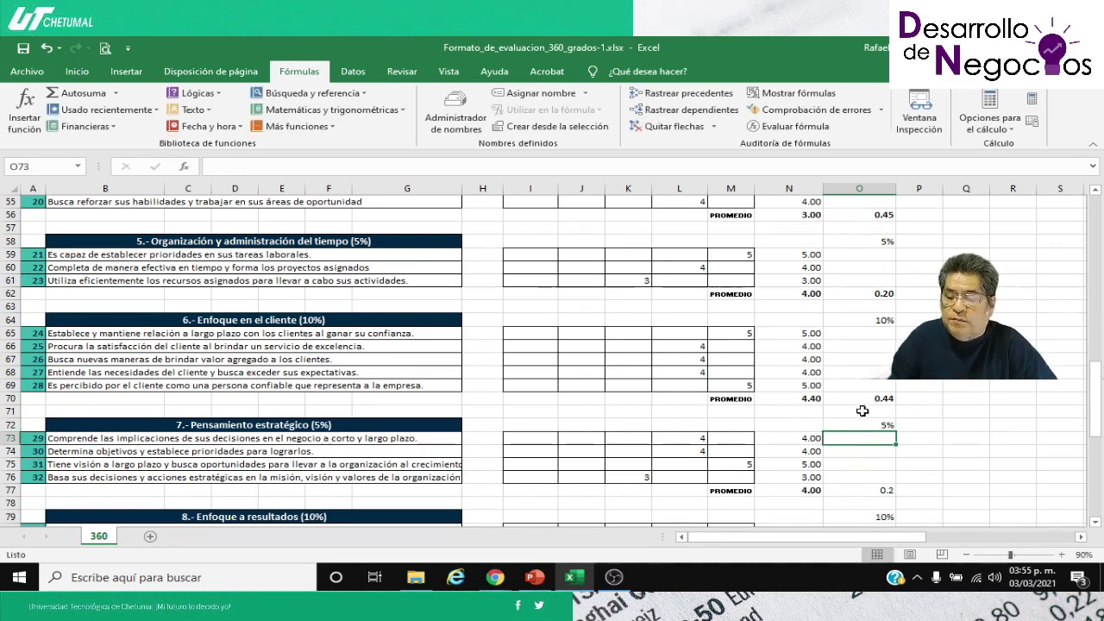
Step: Copy the cell formatting of the weighted score in O62 to O77
click(878, 491)
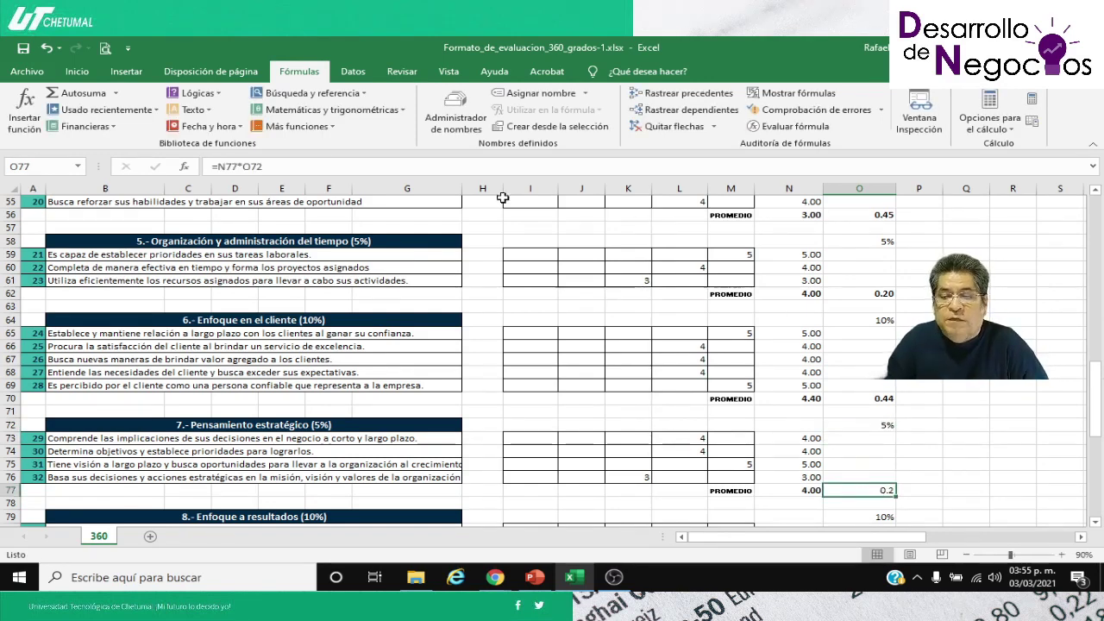
click(854, 294)
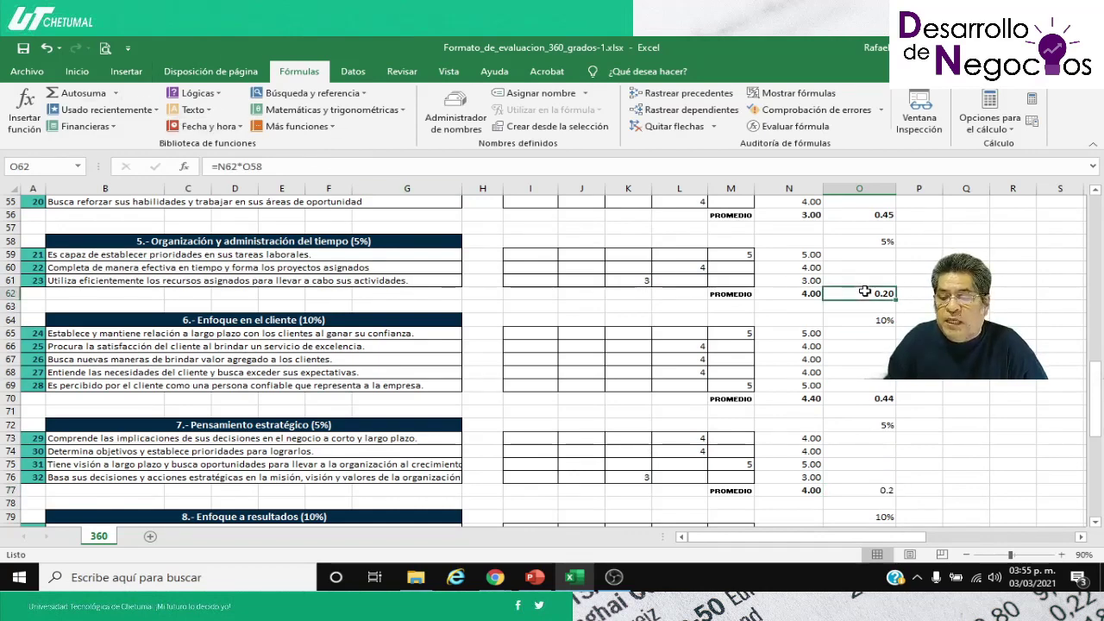
click(77, 70)
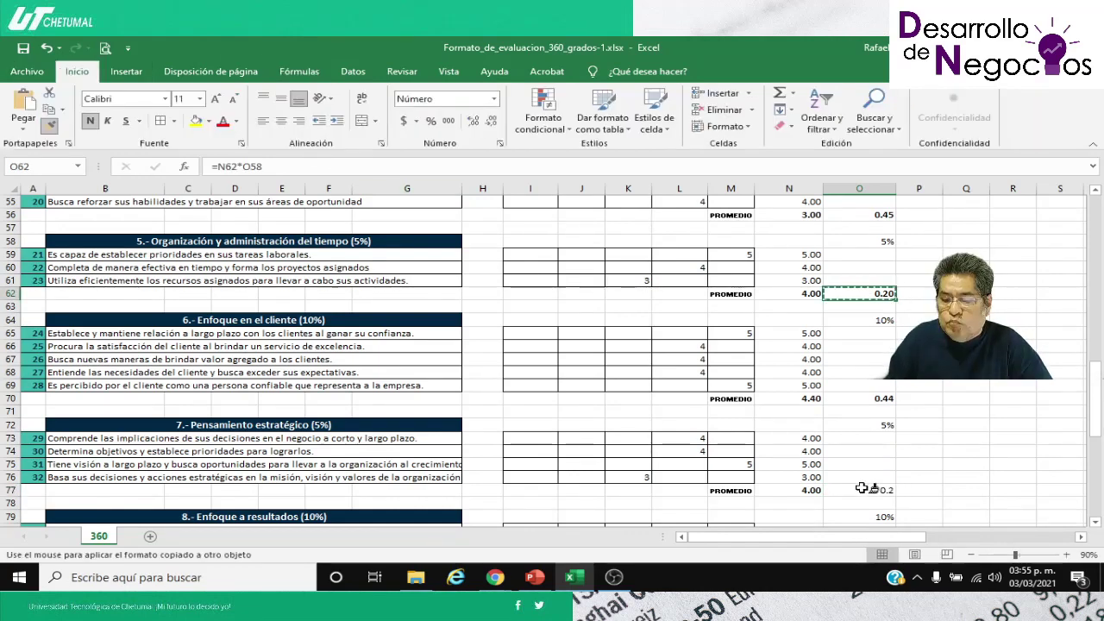
click(828, 489)
Step: Enter a rating of 4 in L80 for item 33 of the Enfoque a resultados section
scroll(829, 489, down, 3)
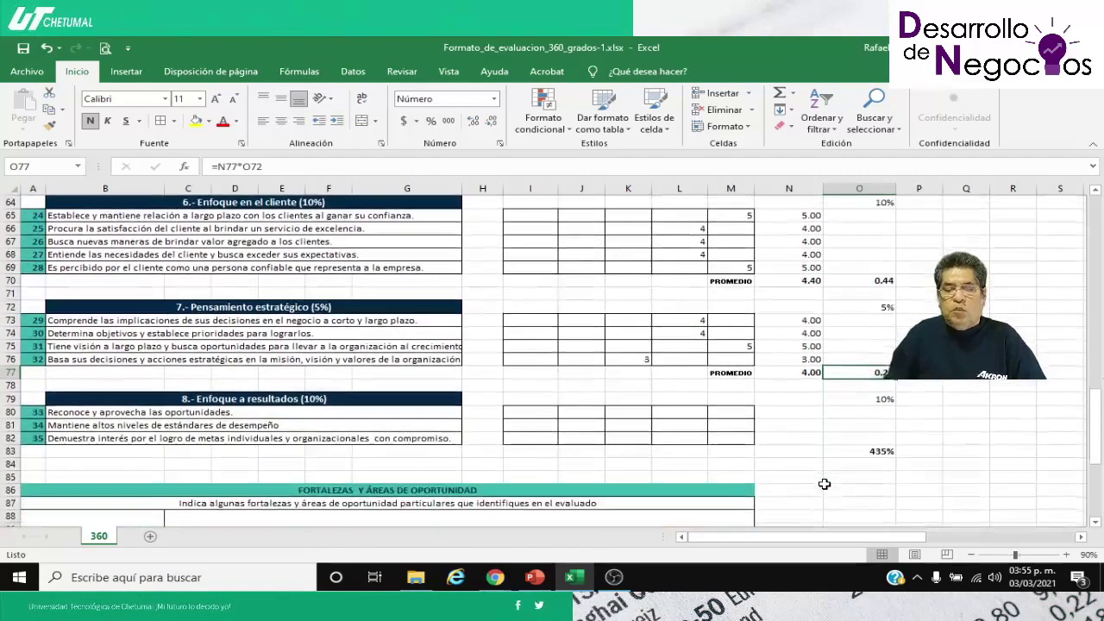
click(780, 415)
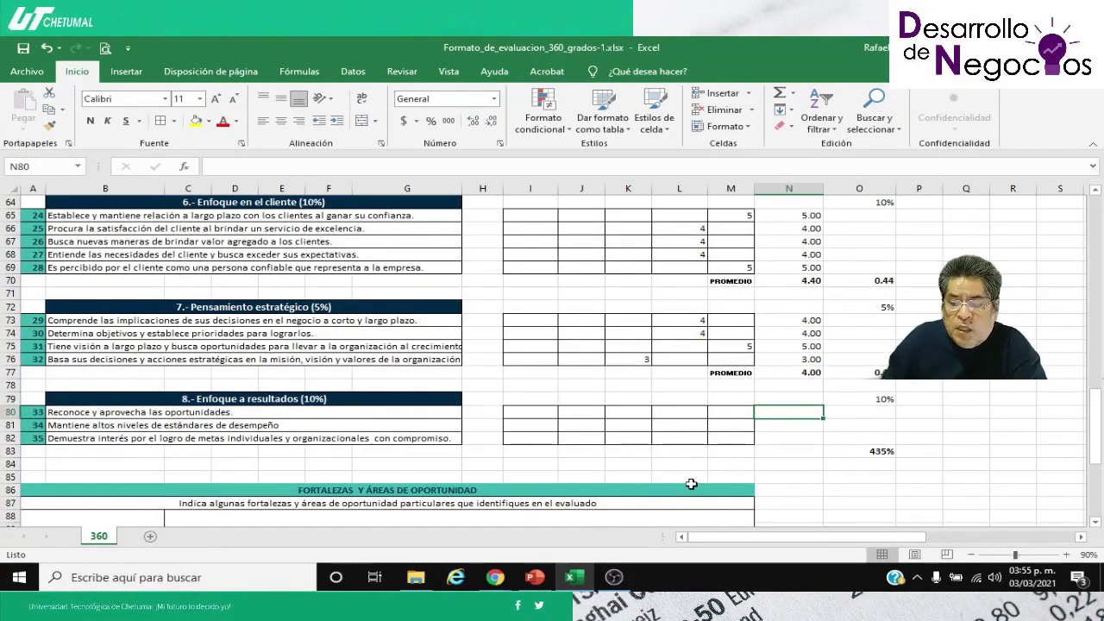
key(Left)
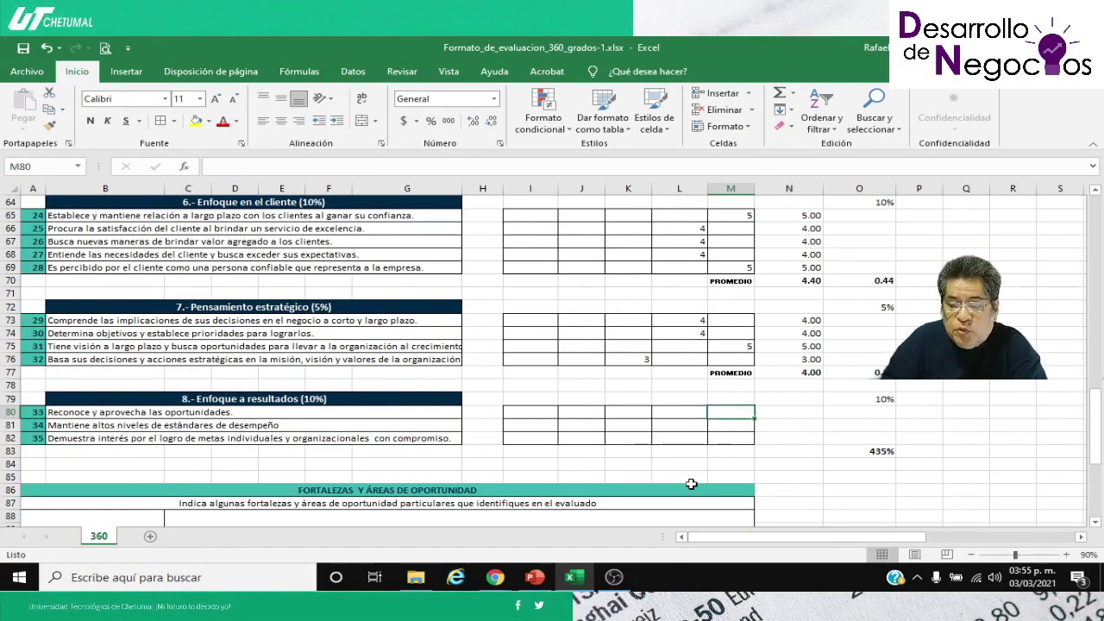
key(Left)
text(4)
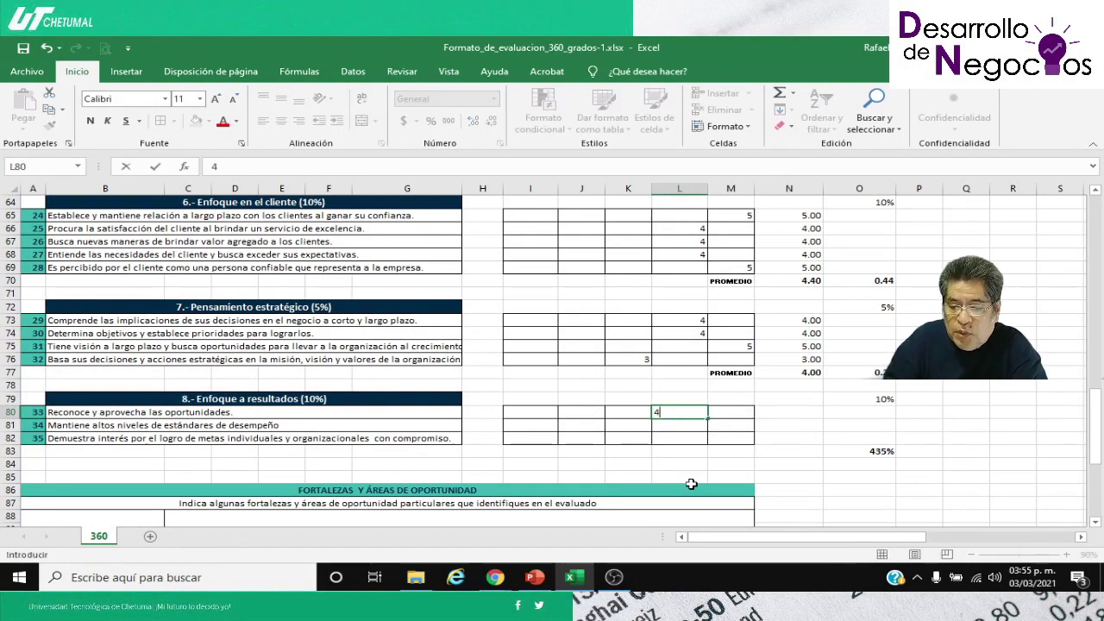
key(Return)
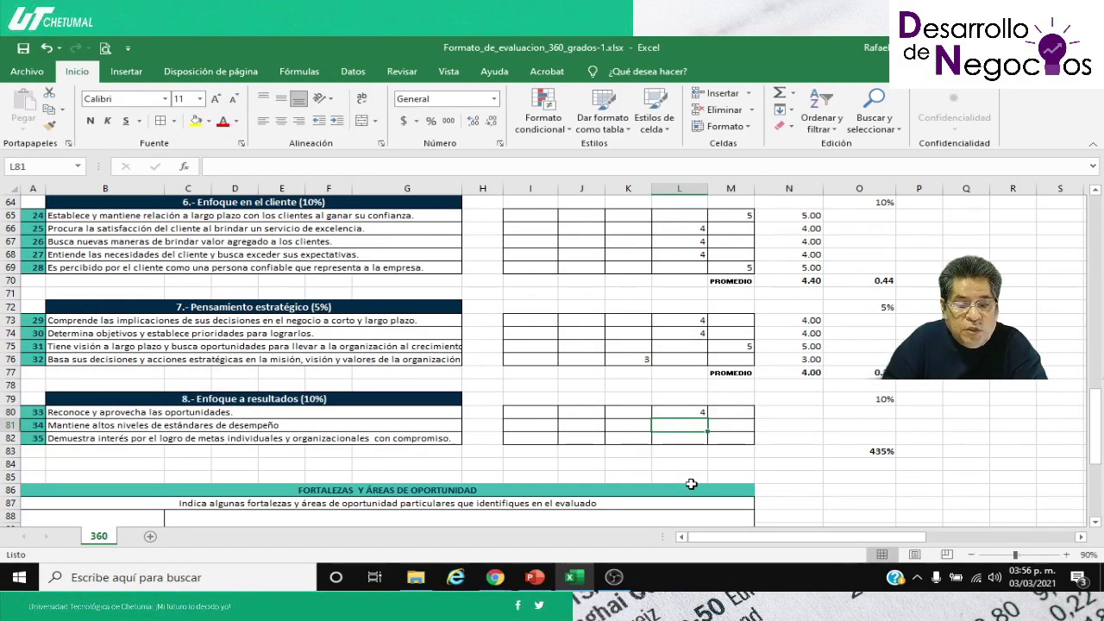
Step: Change item 33's rating to 5 in M80 and clear the rating in L80
key(Up)
key(Right)
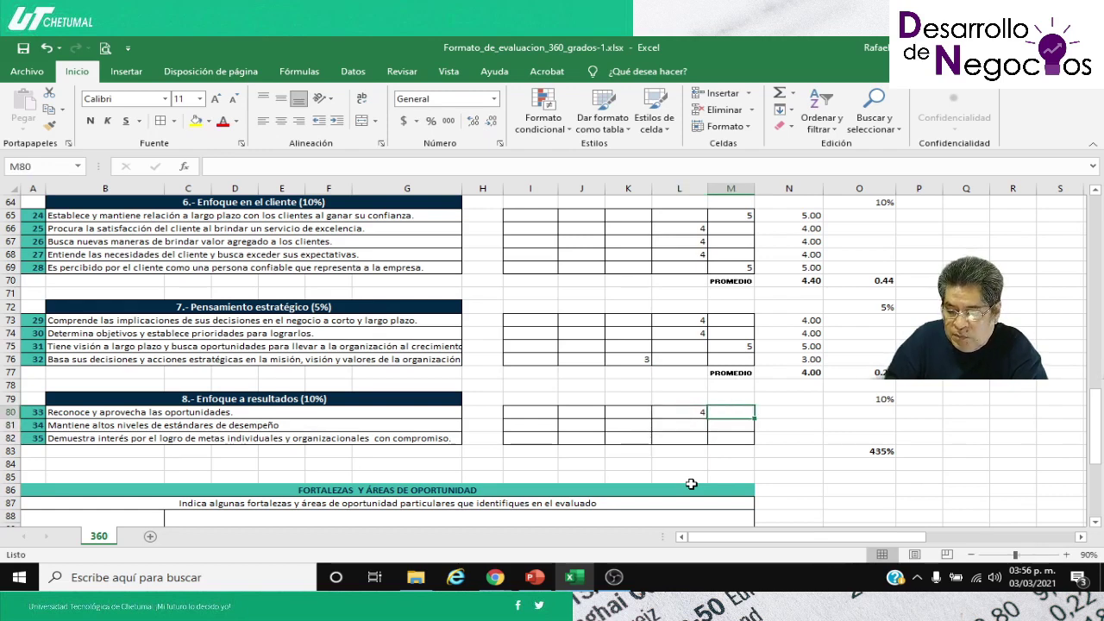
text(5)
key(Return)
key(Up)
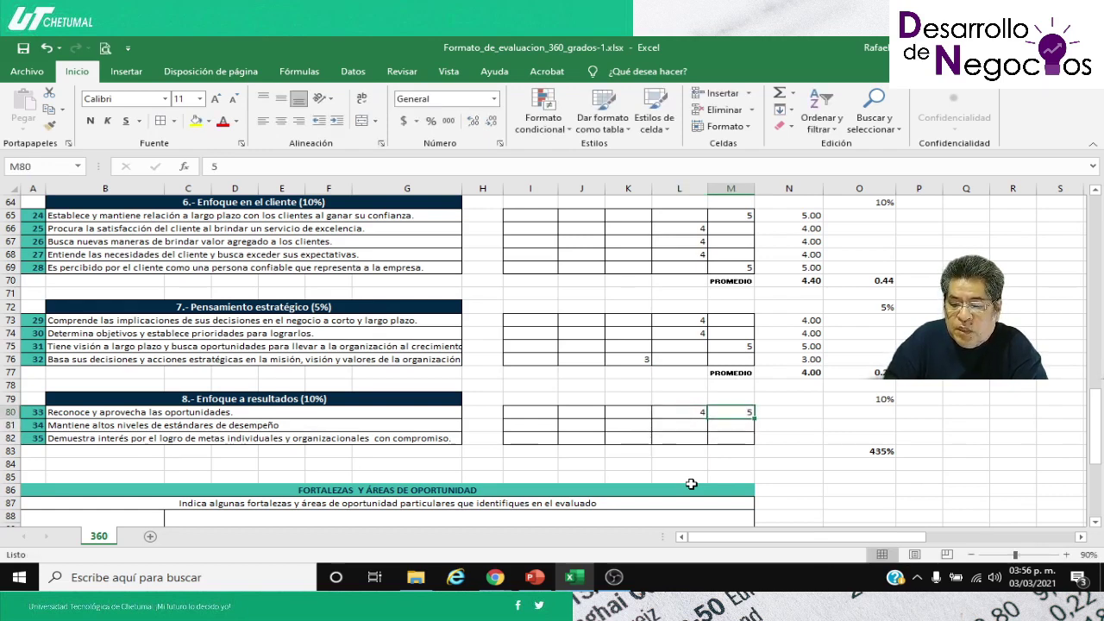
key(Left)
Step: Enter a rating of 4 in L81 and L82 for items 34 and 35
key(Down)
text(4)
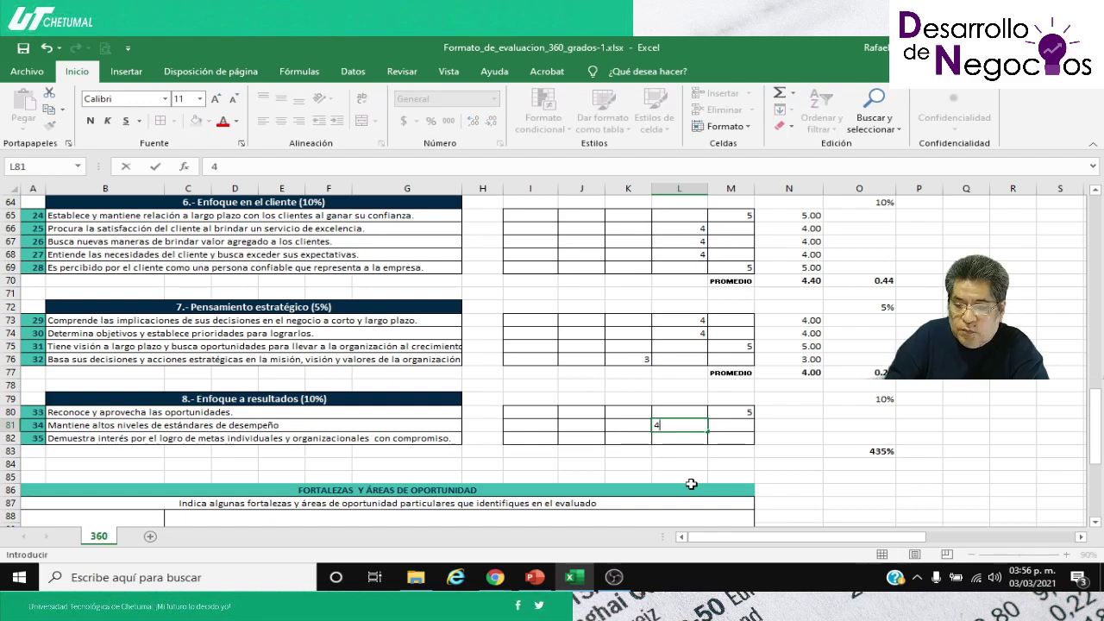
key(Return)
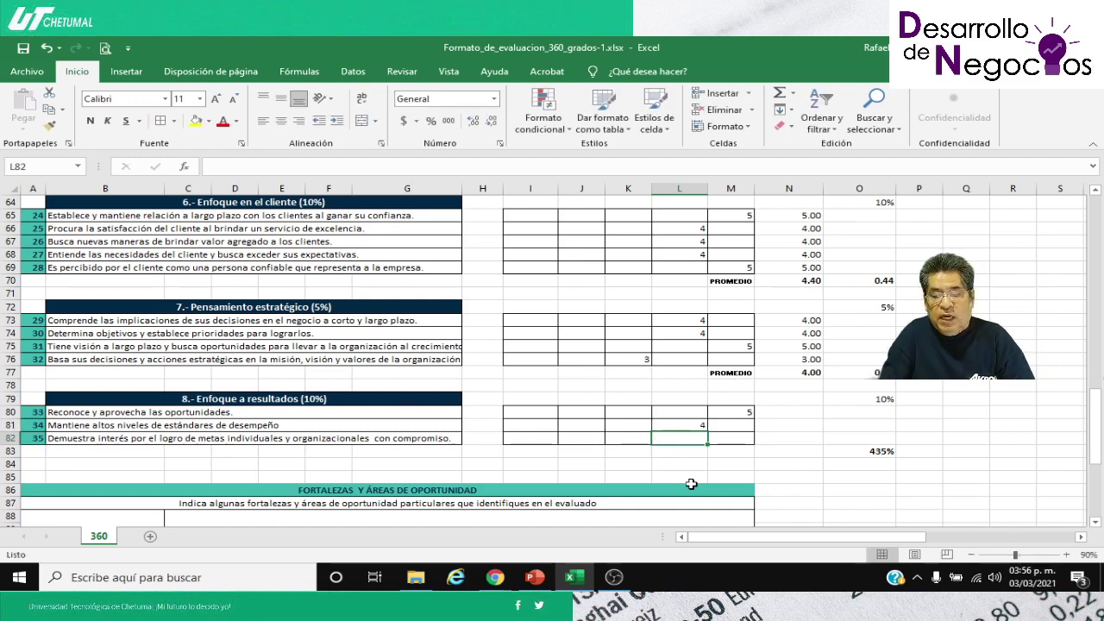
text(4)
key(Right)
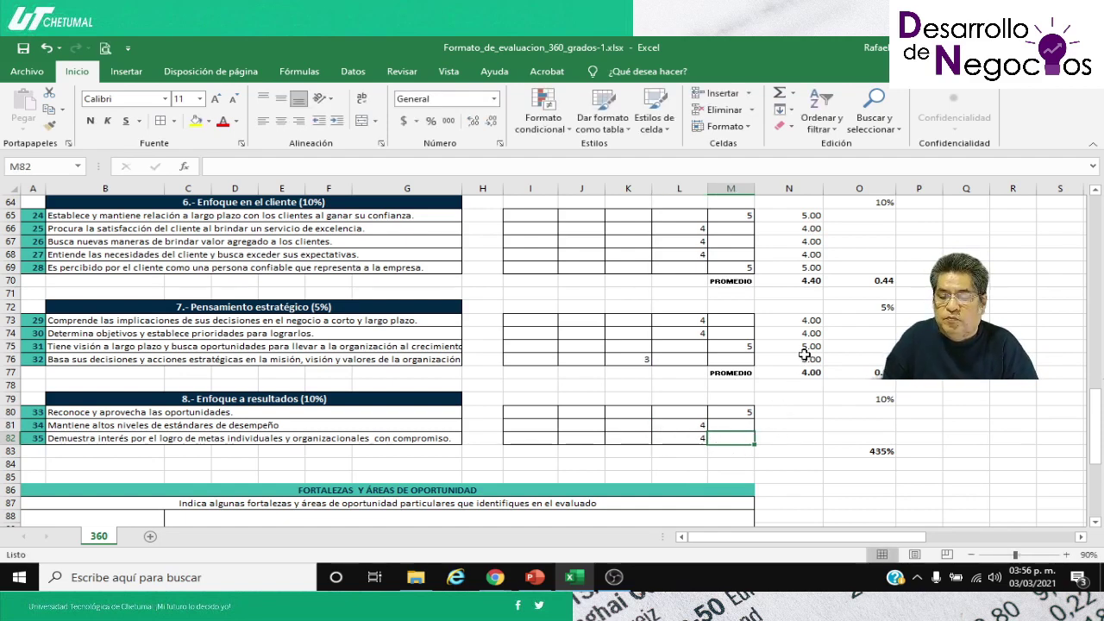
Step: Copy the row sum formula from N76 into N80:N82 for the Enfoque a resultados items
click(779, 362)
key(ctrl+c)
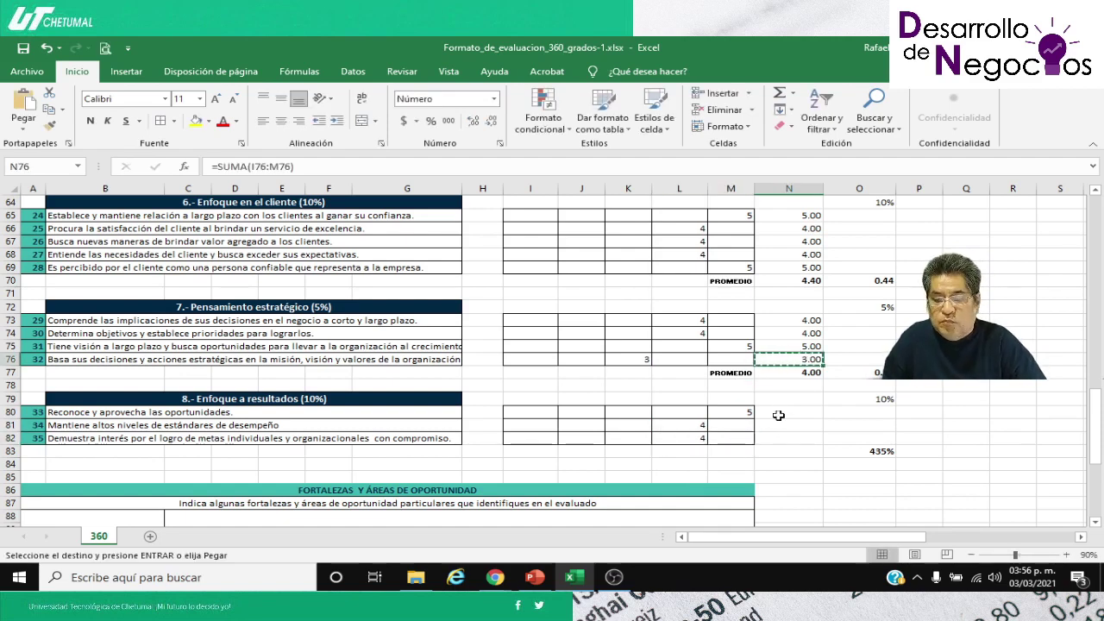
mouse_move(780, 412)
mouse_down()
mouse_move(780, 437)
mouse_move(773, 430)
mouse_up()
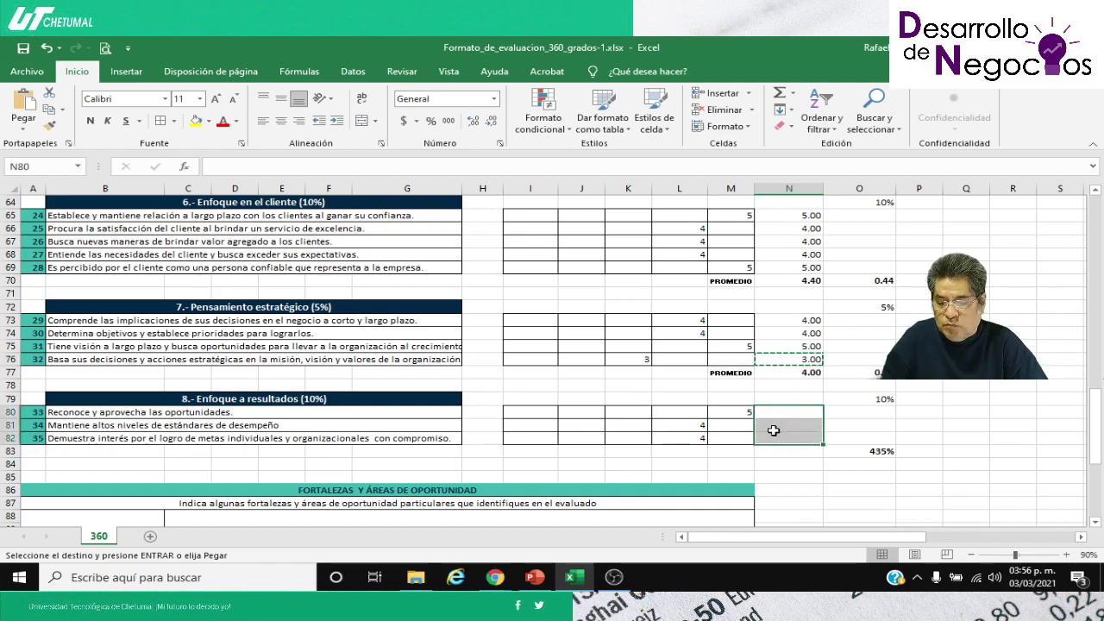
key(Return)
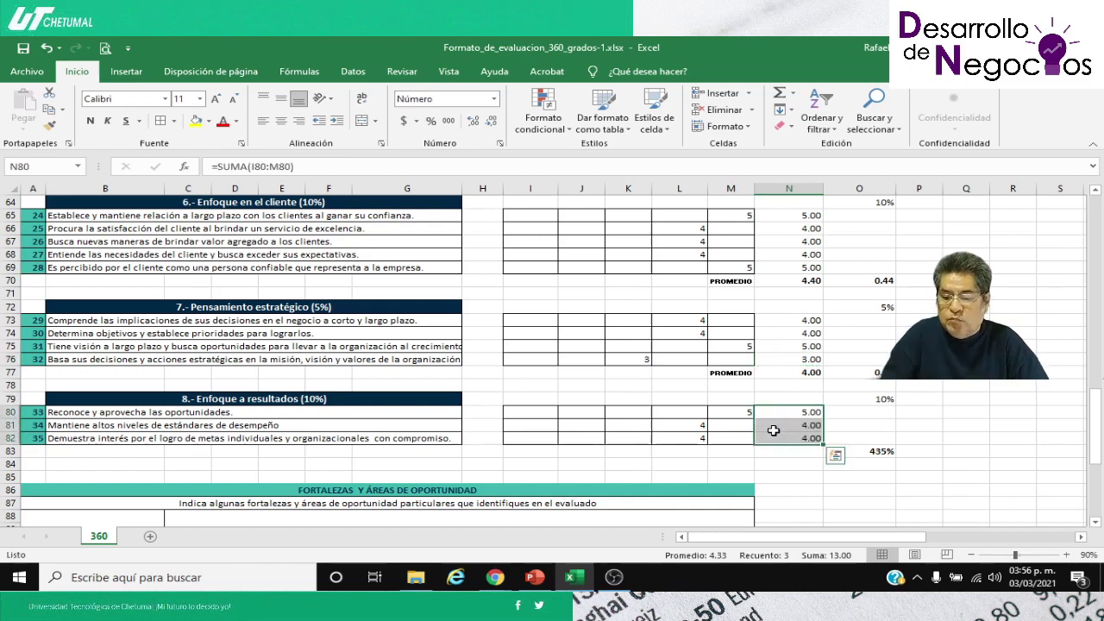
Step: Copy the PROMEDIO label from M77 to M83 below the Enfoque a resultados ratings
click(737, 372)
key(ctrl+c)
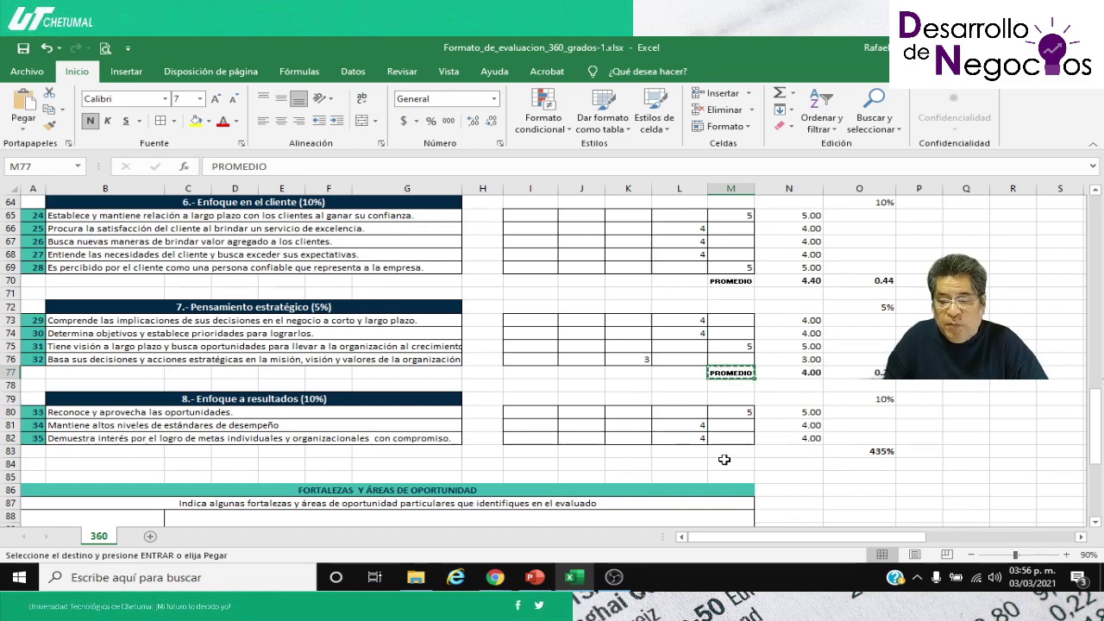
click(728, 451)
key(Return)
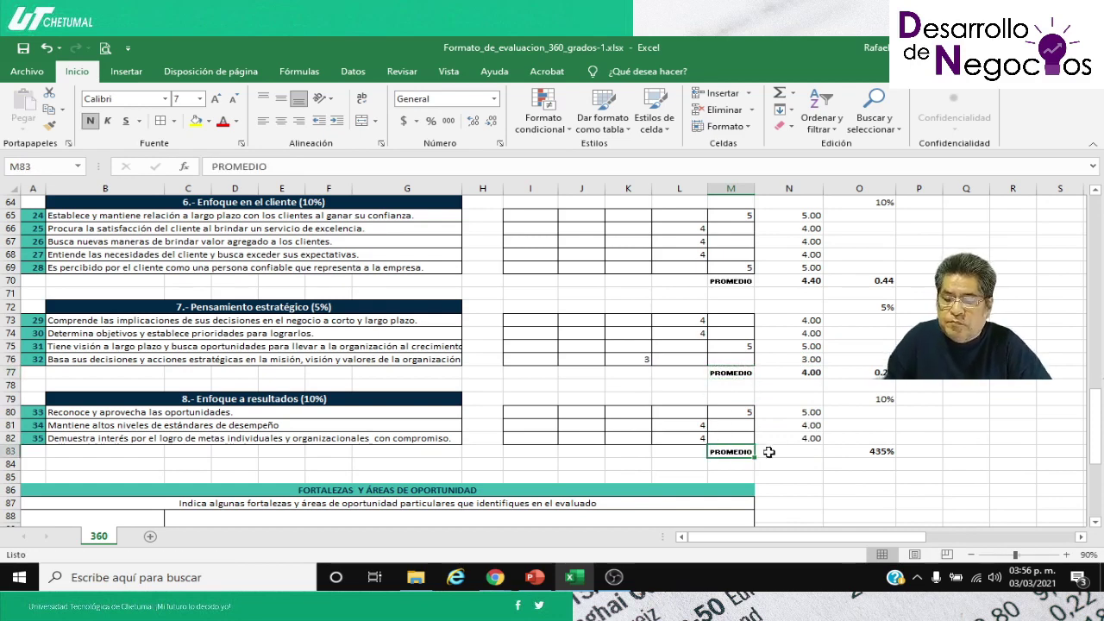
Step: Insert the statistical function PROMEDIO in N83 beside the Enfoque a resultados PROMEDIO label
click(801, 450)
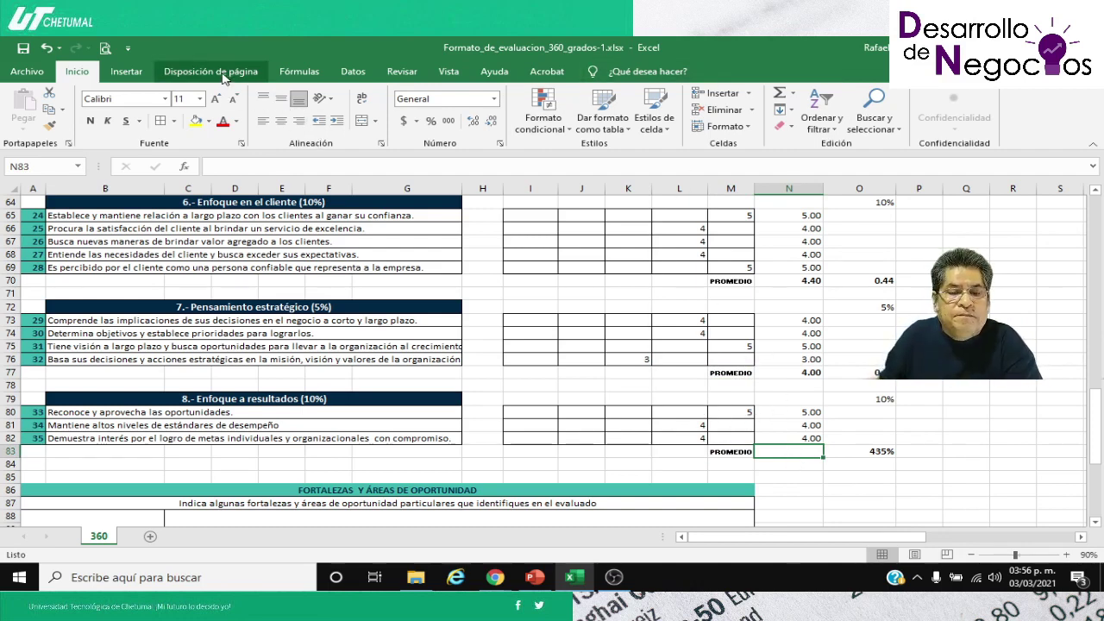
click(298, 71)
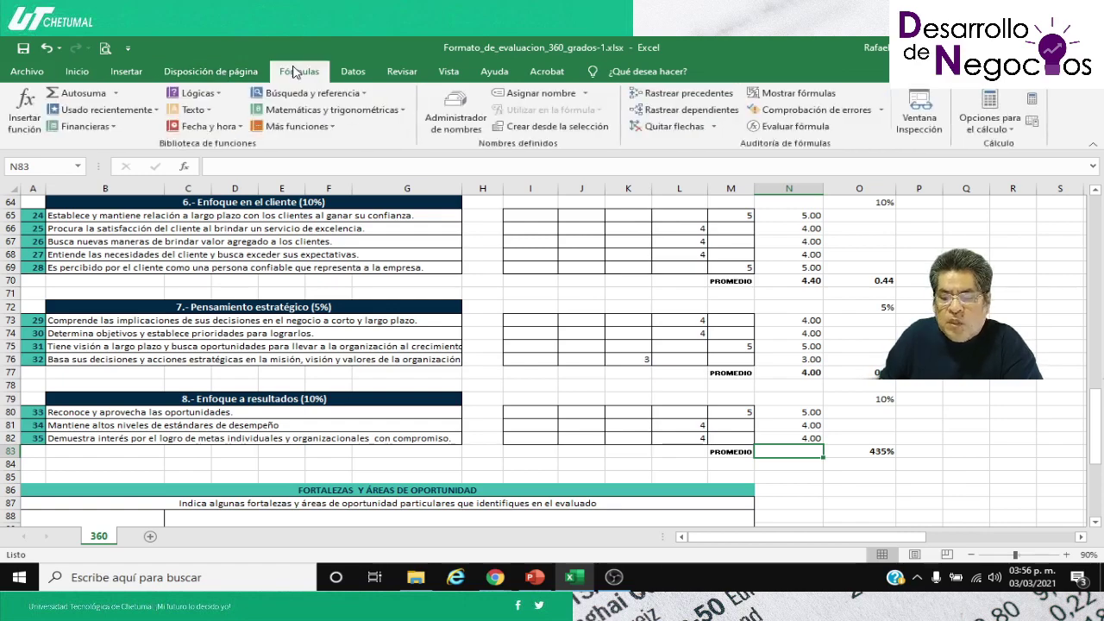
click(25, 121)
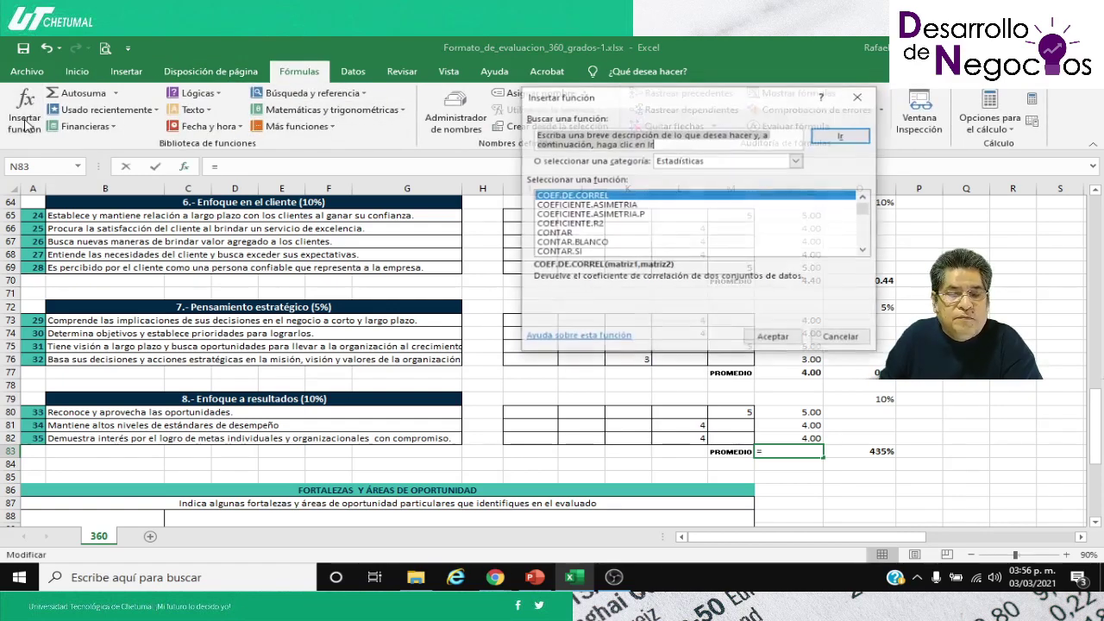
click(616, 216)
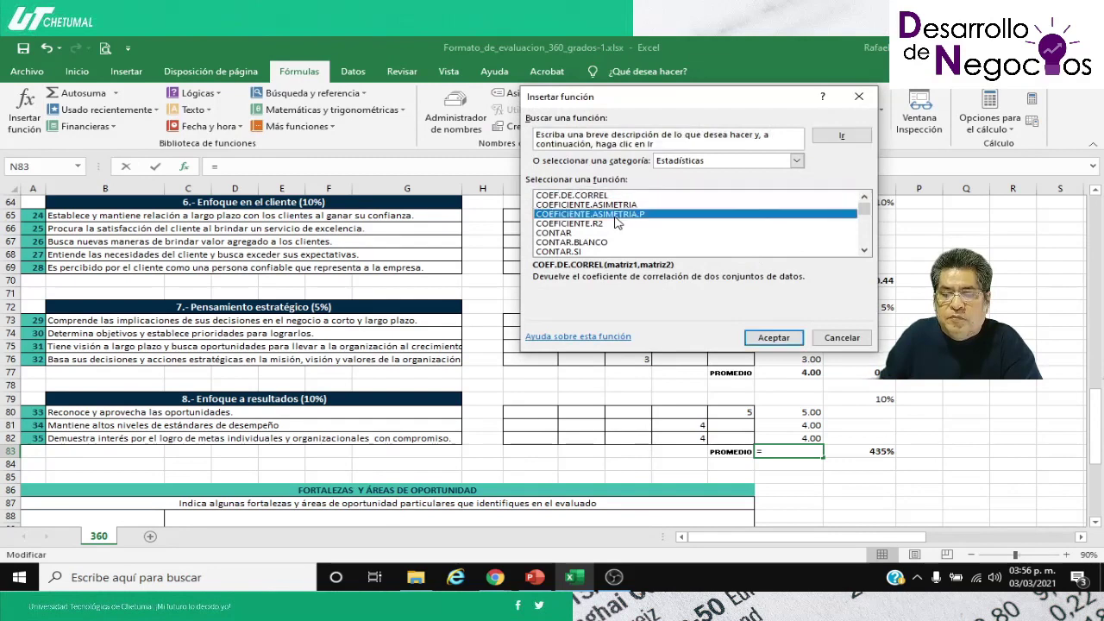
key(p)
key(Down)
key(Down)
key(Down)
key(Down)
key(Down)
key(Down)
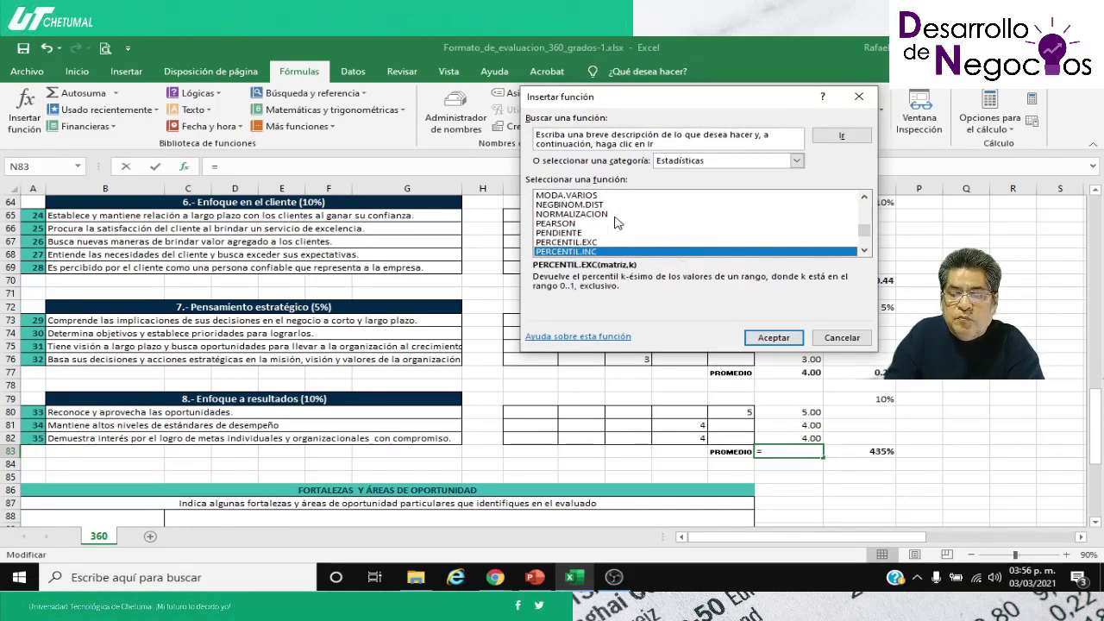
key(Down)
key(Down)
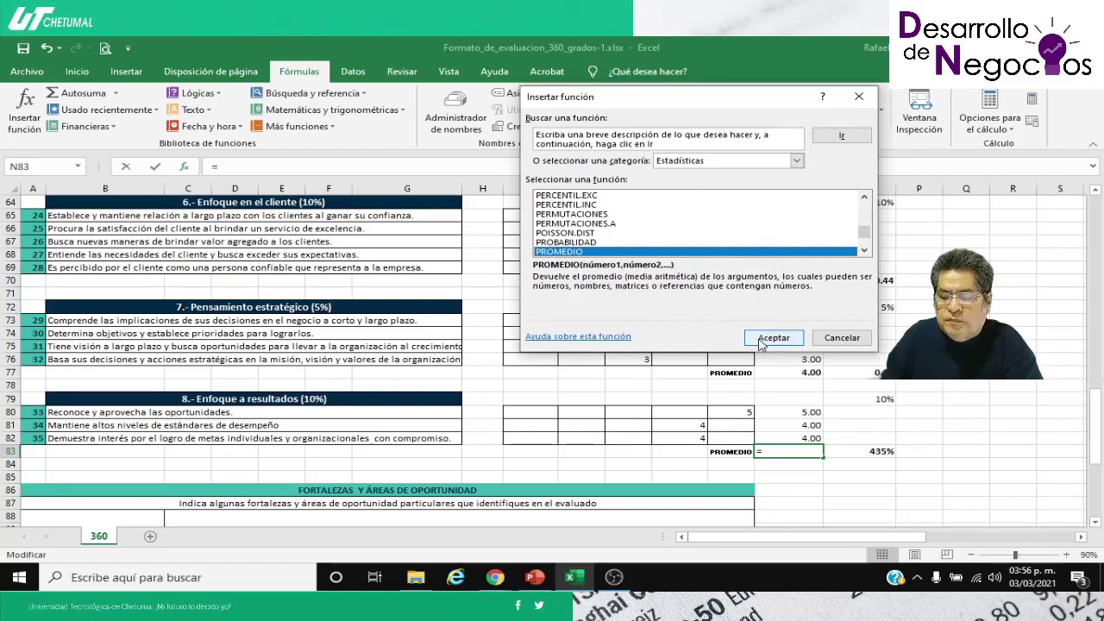
click(772, 337)
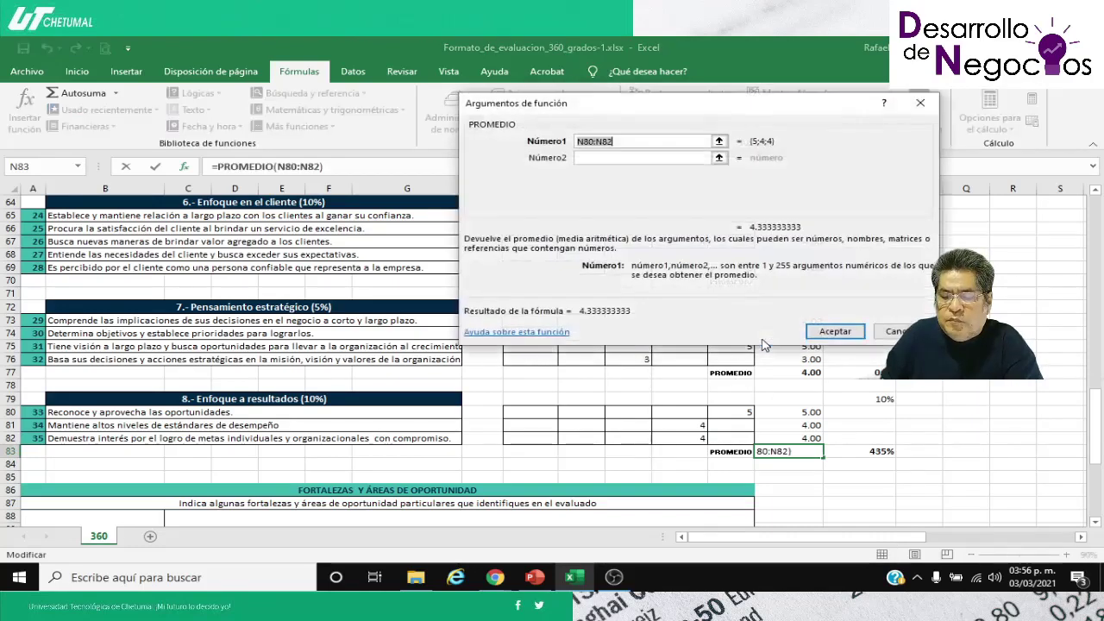
Step: Set the averaged range for N83 to N80:N82 and accept the function
click(719, 142)
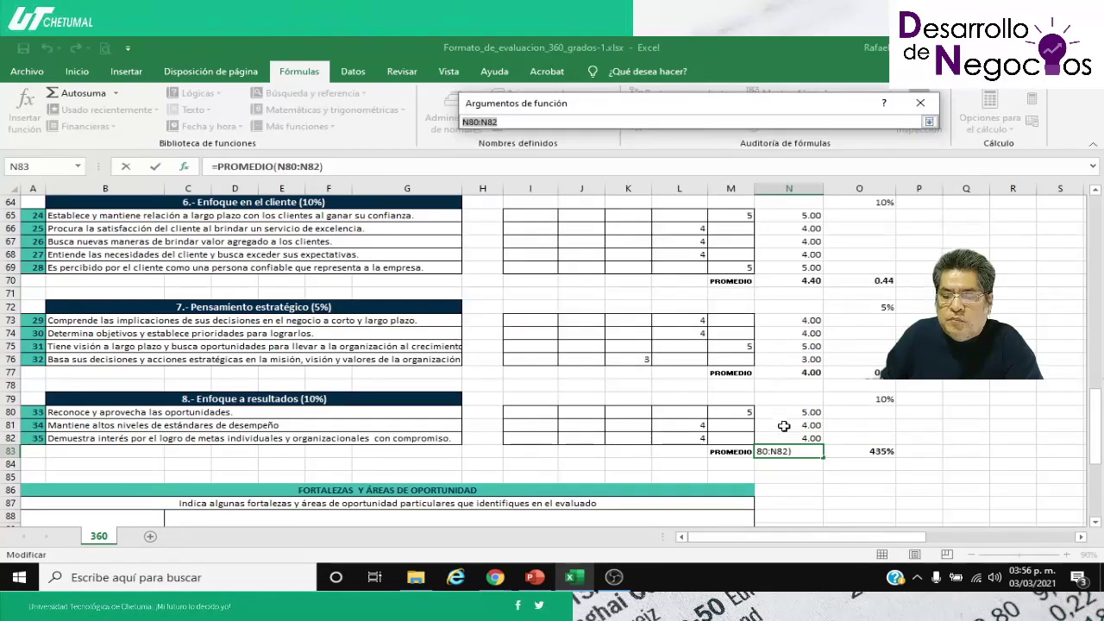
drag(786, 408, 738, 441)
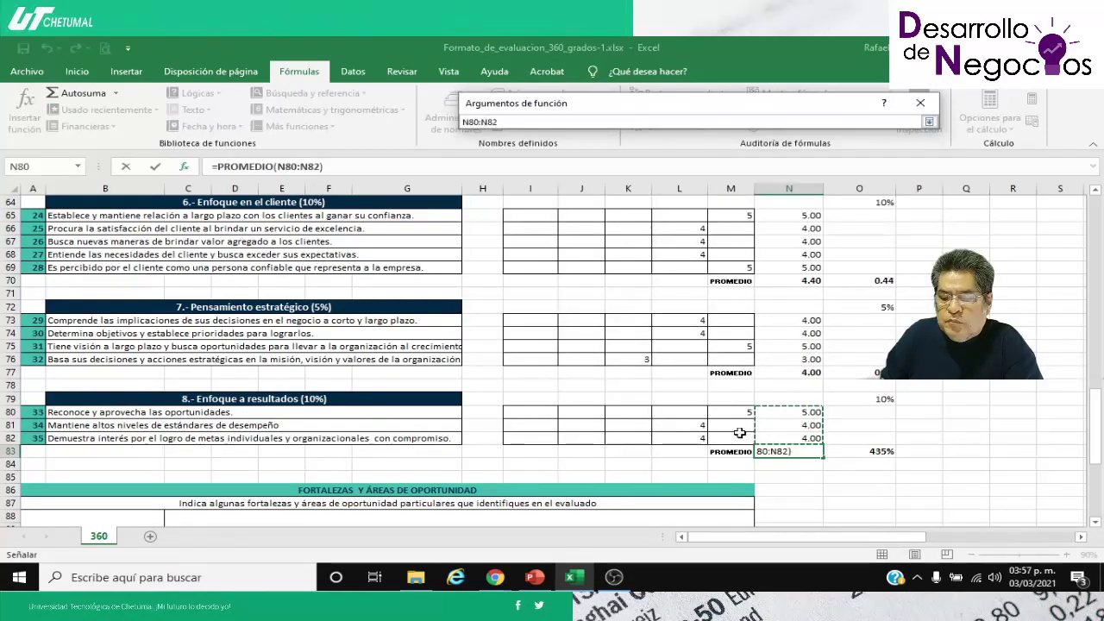
key(Return)
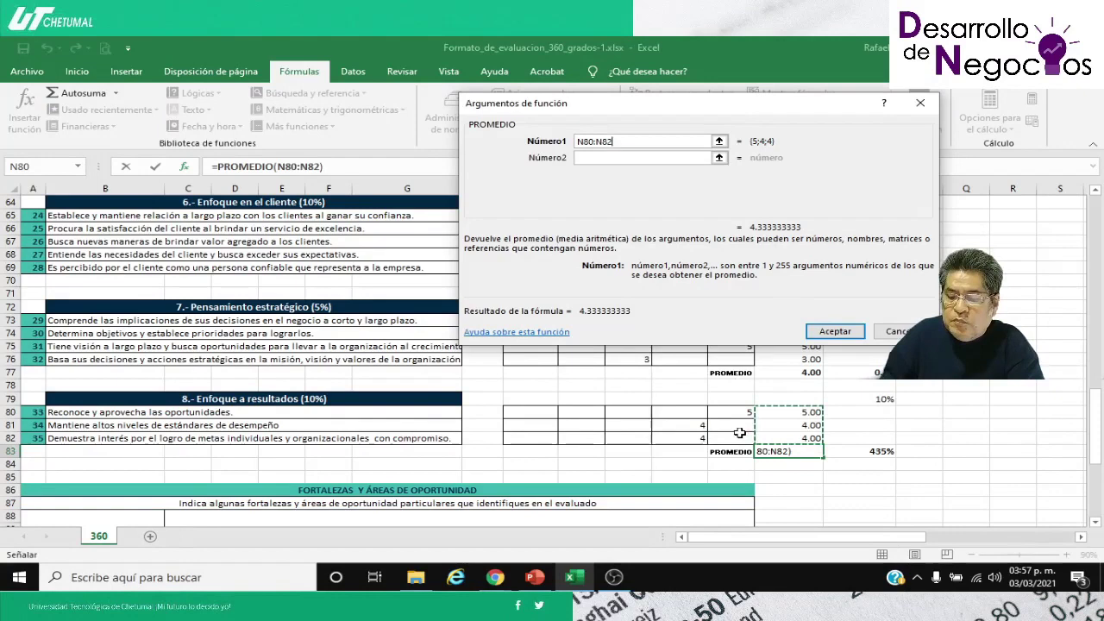
click(834, 332)
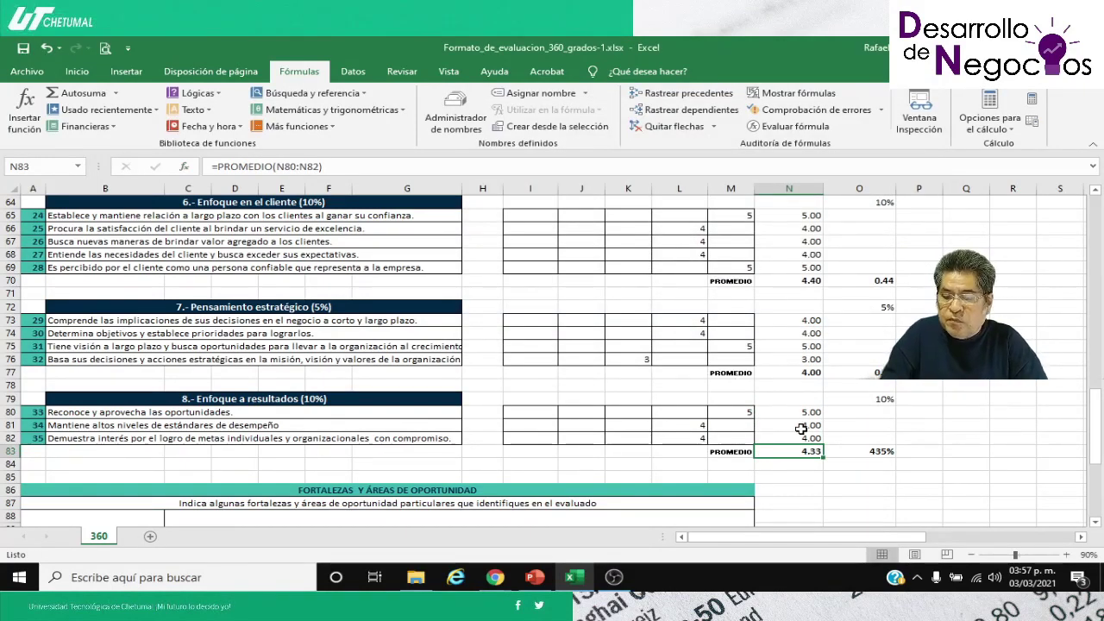
Step: Replace the formula in O83 with =N83*O79 to weight the Enfoque a resultados average
key(Right)
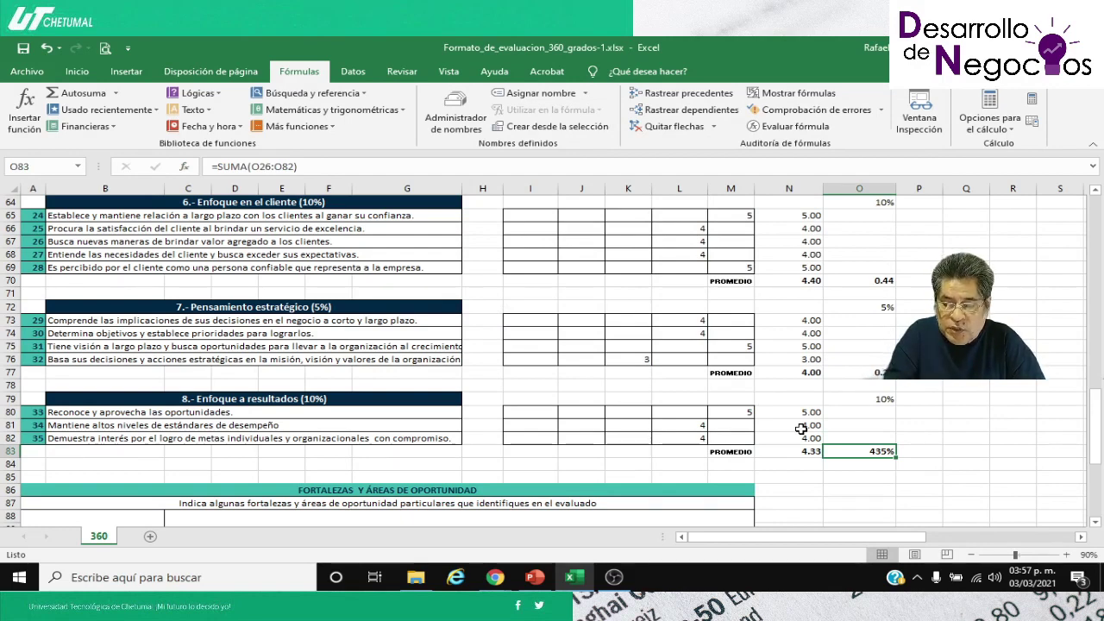
text(=)
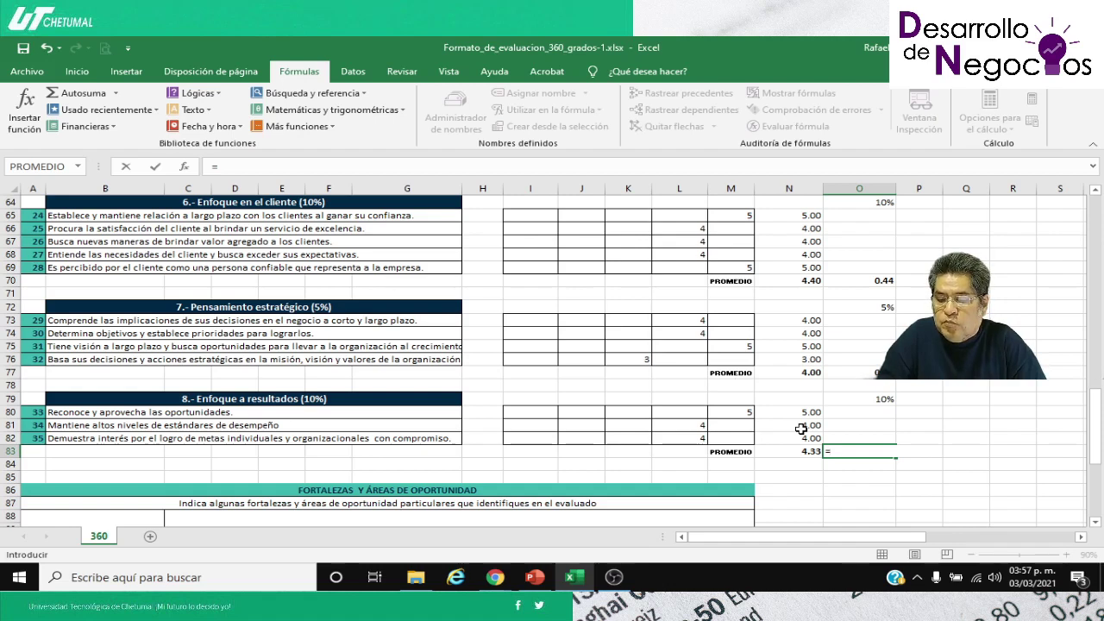
key(Left)
text(*)
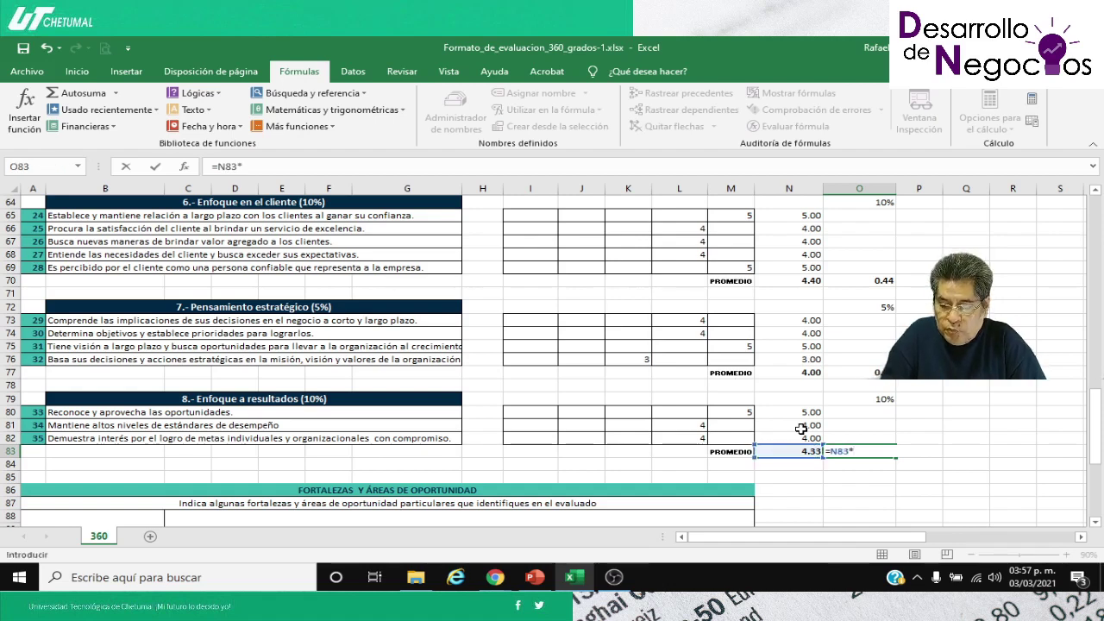
key(Up)
key(Up)
key(Up)
key(Up)
key(Return)
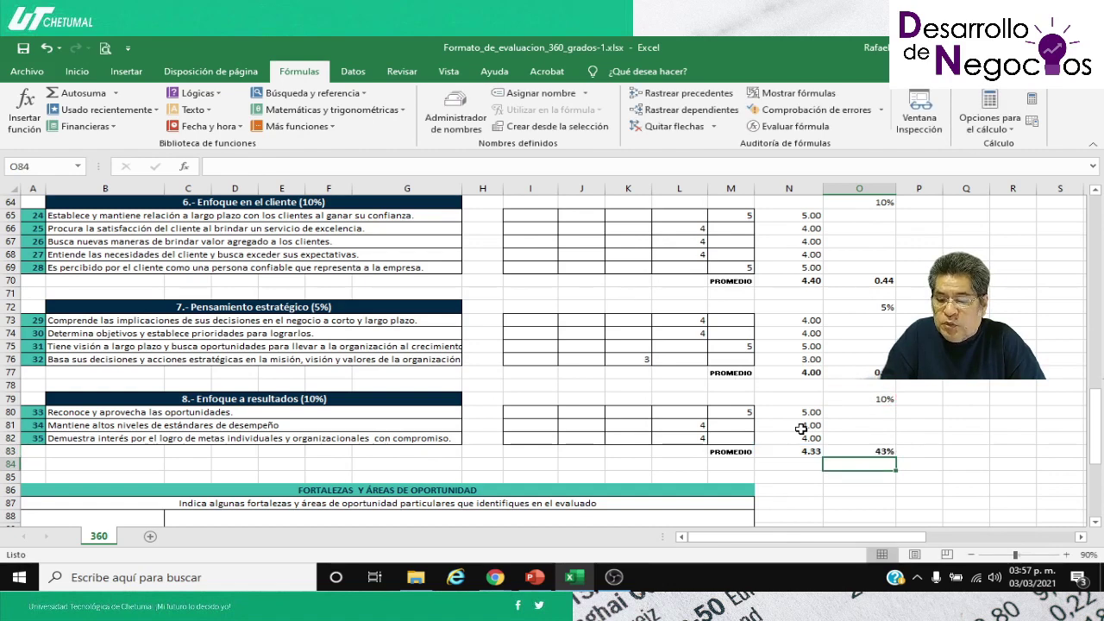
Step: Copy the number format of O77 to the weighted score in O83
key(Up)
click(849, 372)
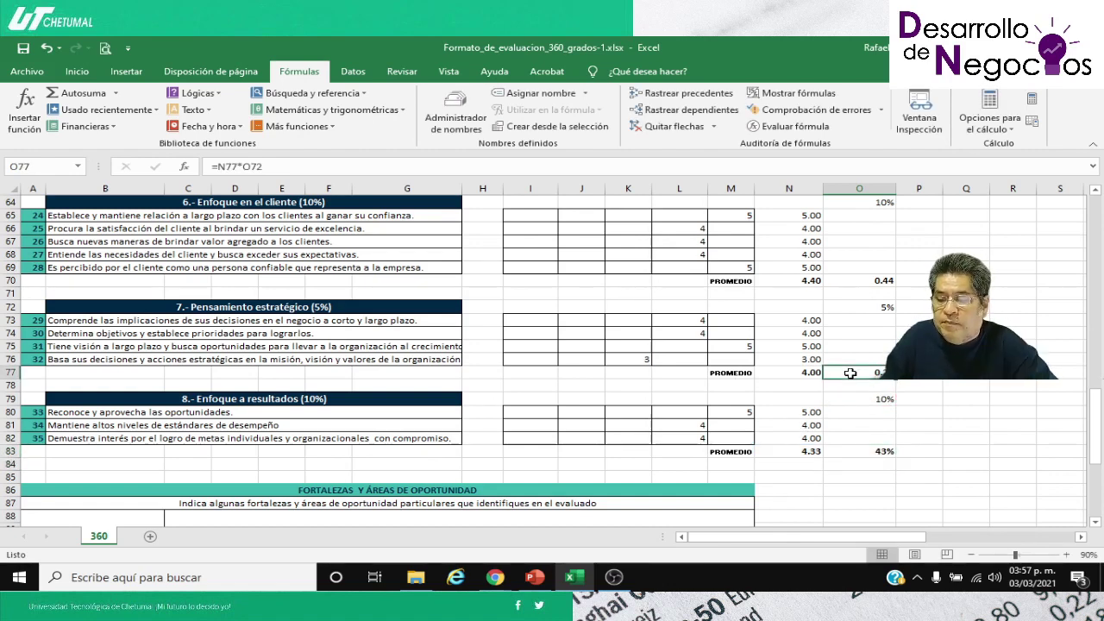
click(76, 71)
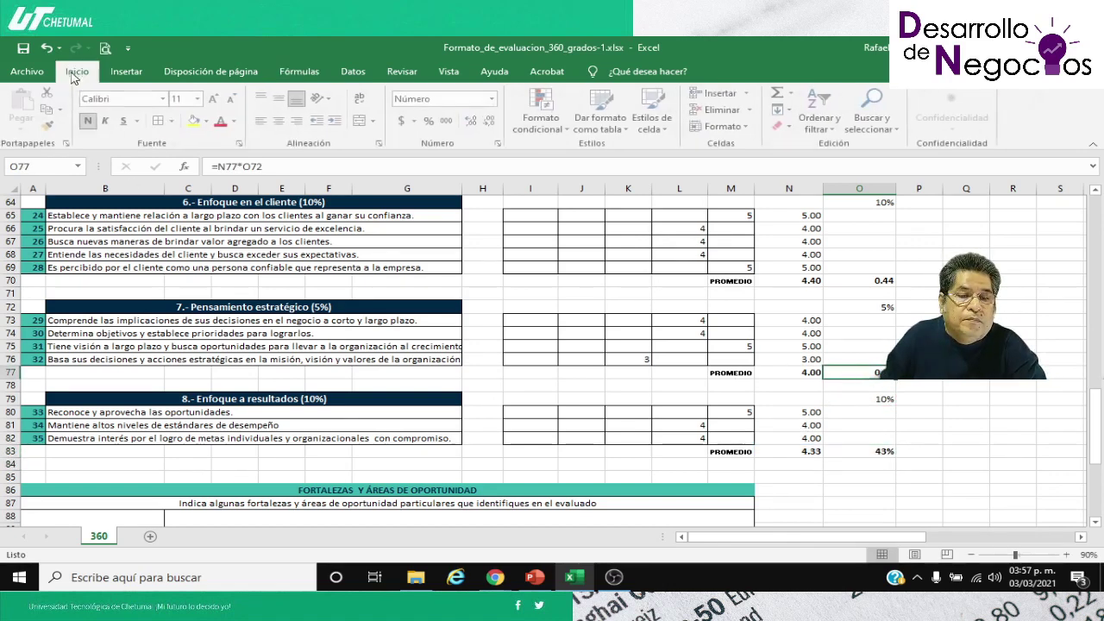
click(49, 126)
click(849, 450)
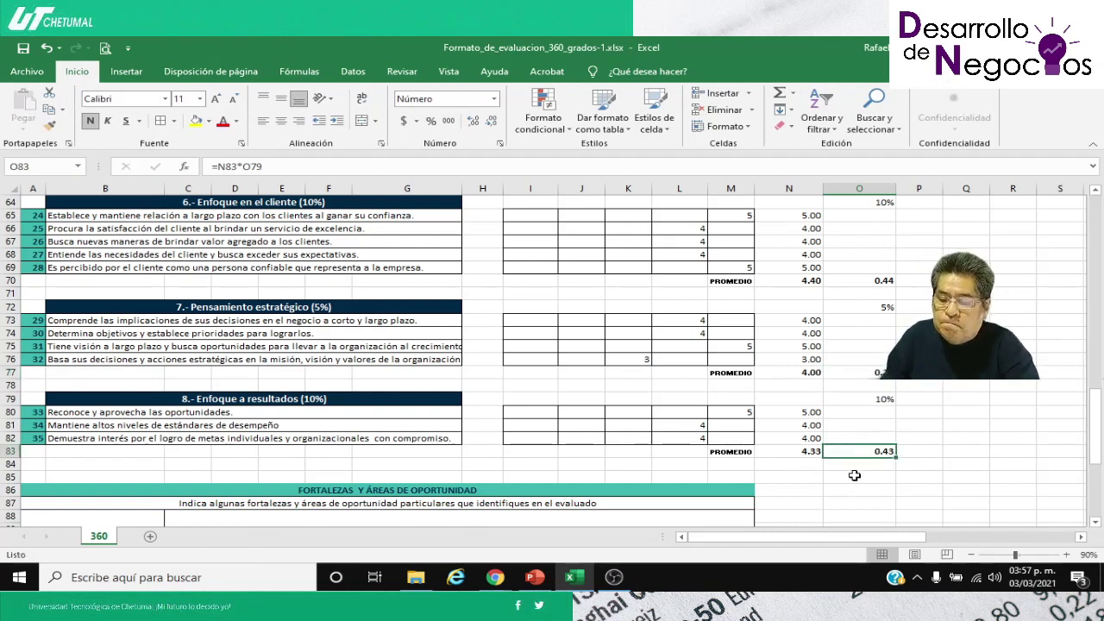
Step: Enter the label FINAL in M84 below the last PROMEDIO label and make it bold
click(854, 475)
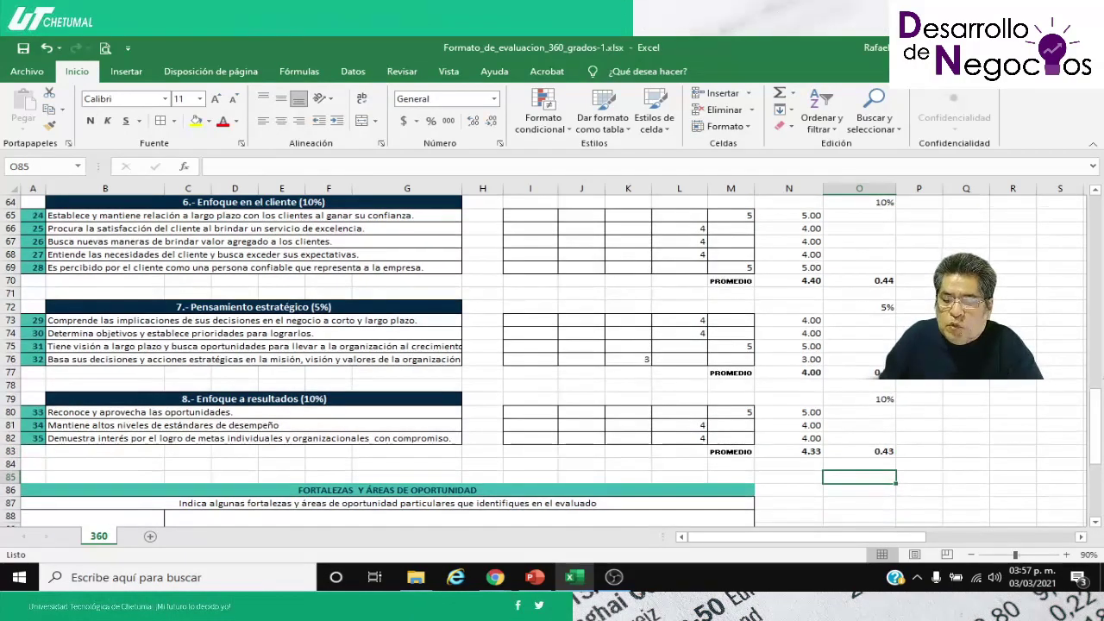
scroll(552, 357, up, 5)
scroll(552, 357, down, 1)
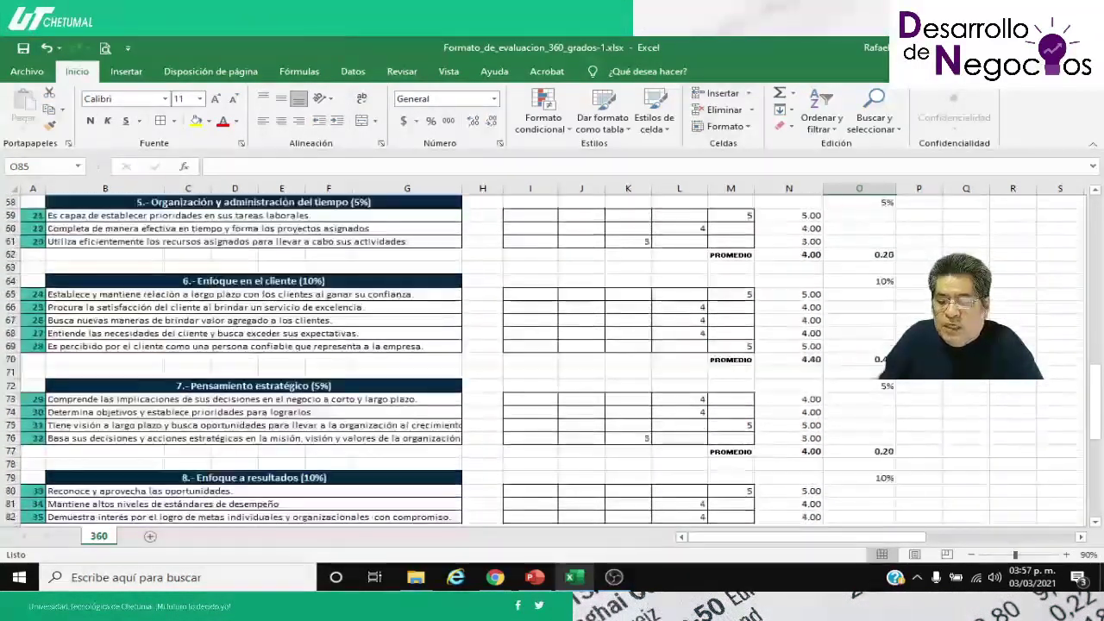
scroll(552, 358, down, 1)
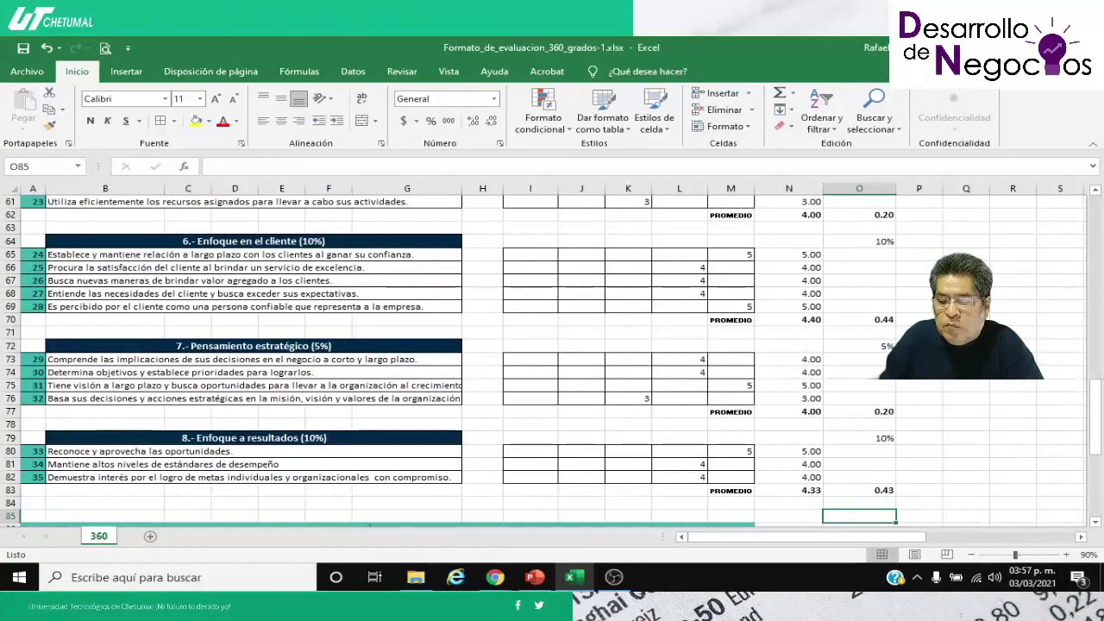
click(858, 503)
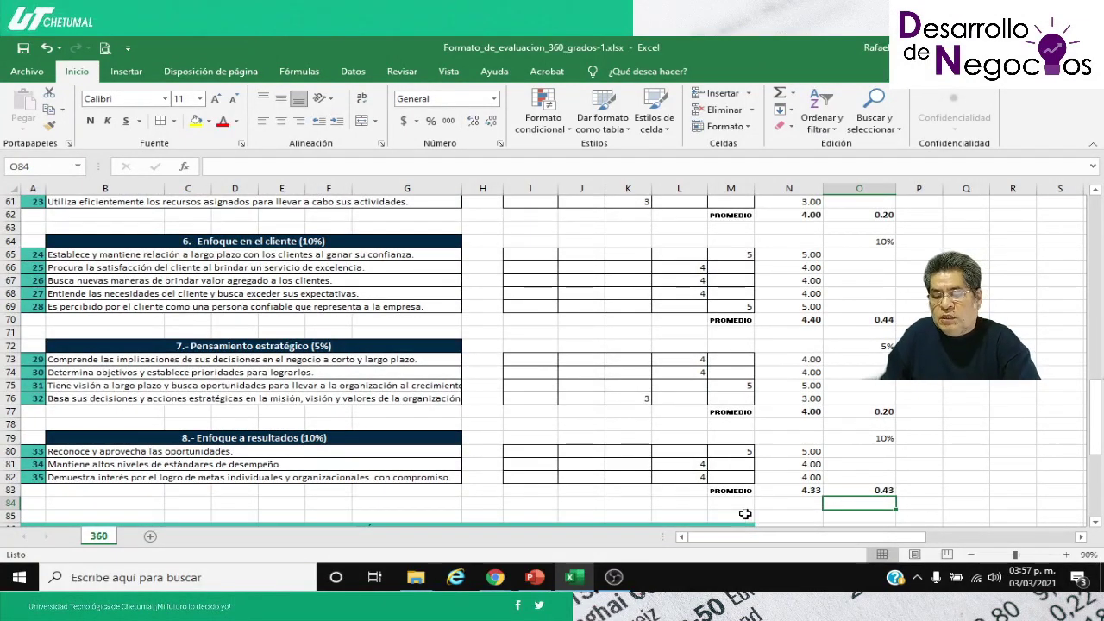
click(723, 502)
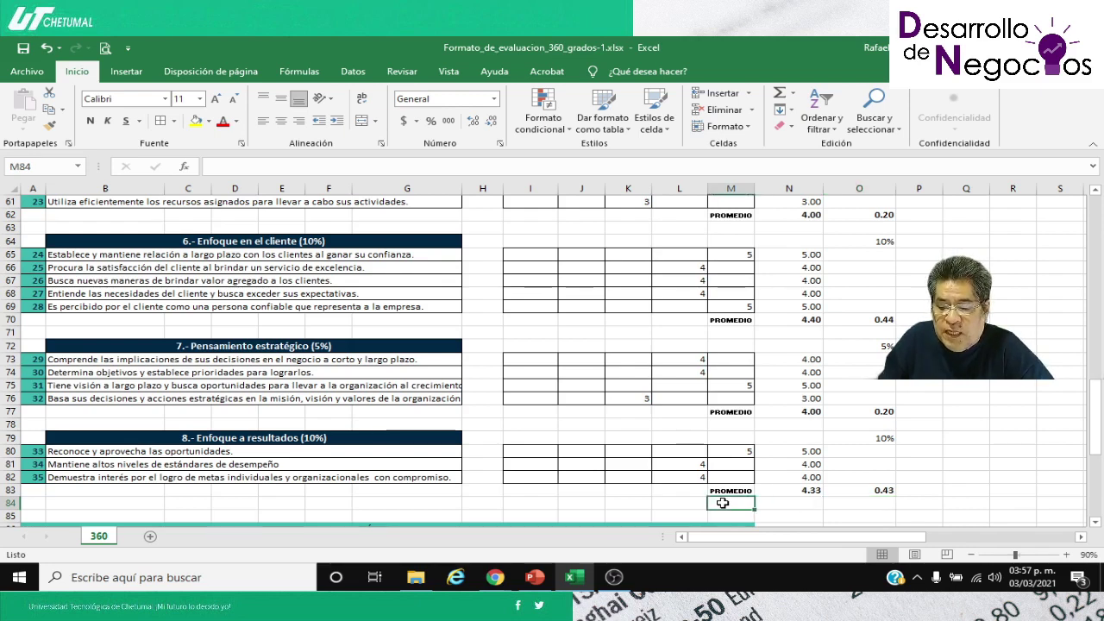
text(f)
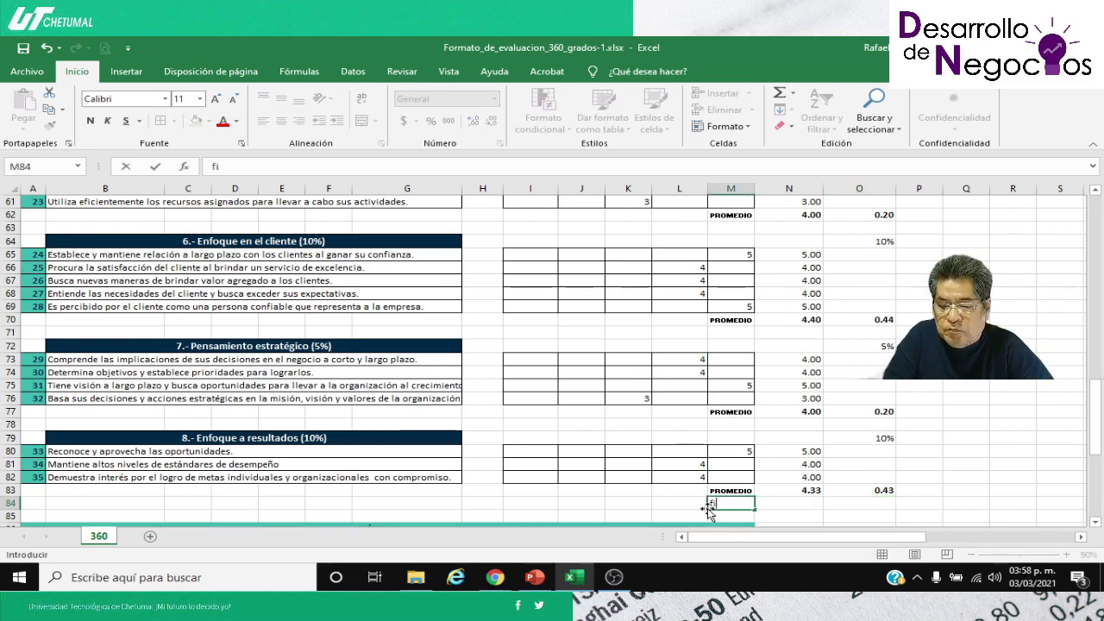
text(iNA)
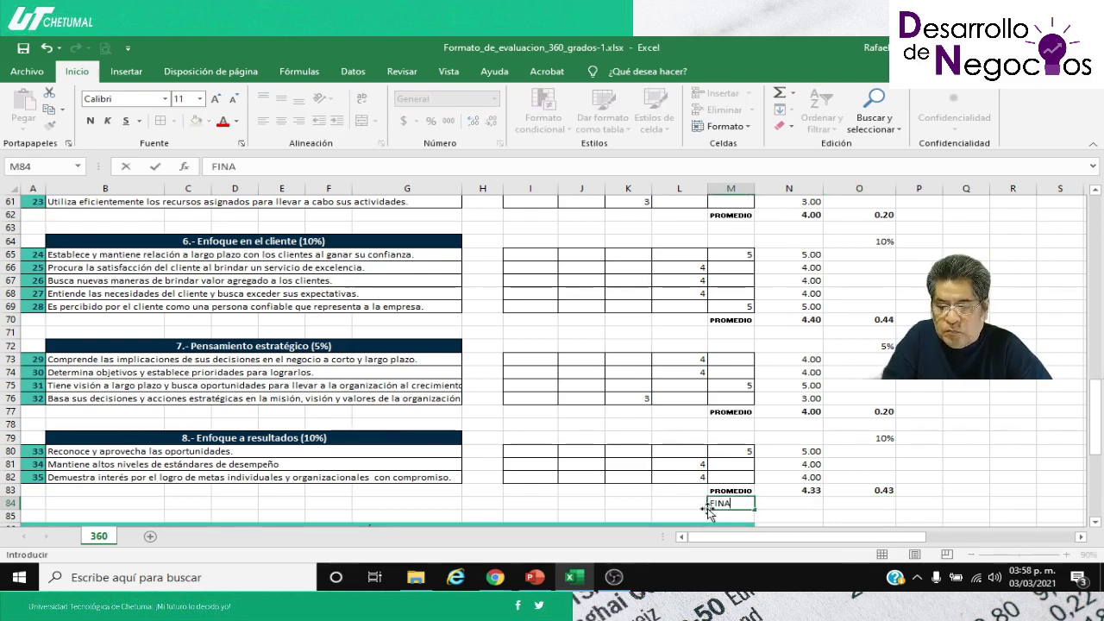
text(L)
key(ctrl+Return)
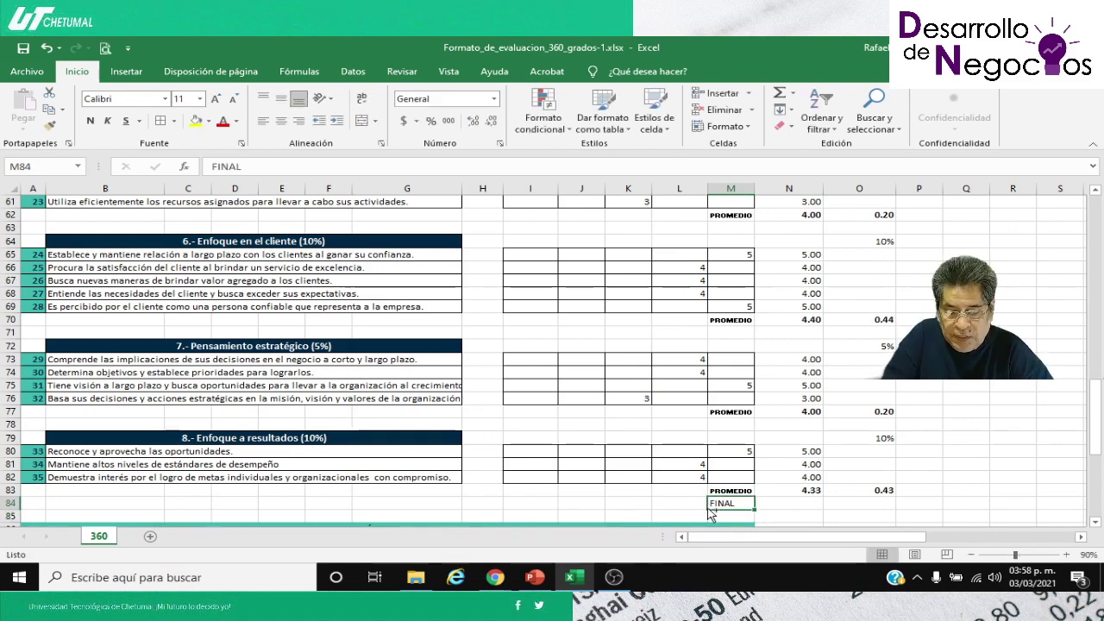
key(ctrl+n)
Step: Start a final score formula in O84 that adds the weighted scores in O33 and O40
key(Right)
key(Right)
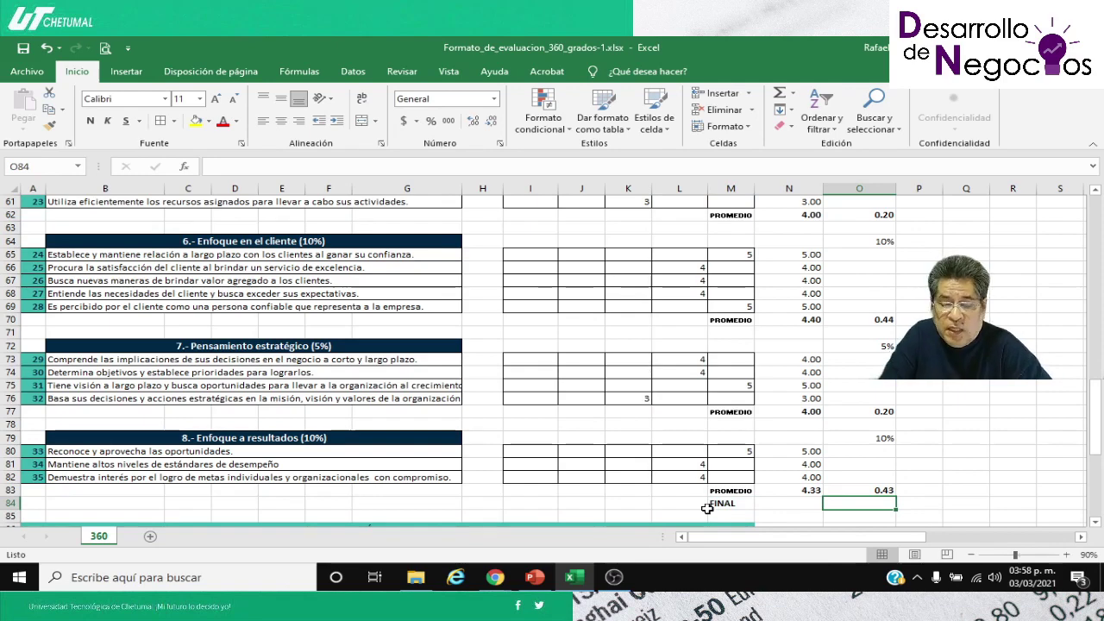
scroll(347, 395, up, 20)
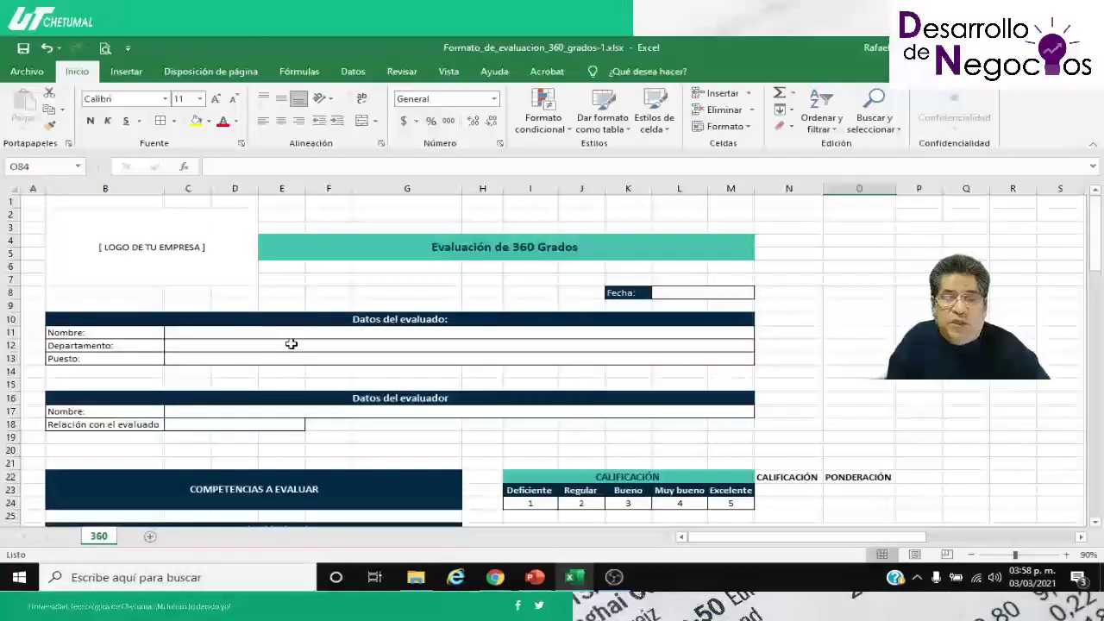
scroll(296, 345, down, 7)
scroll(296, 345, down, 16)
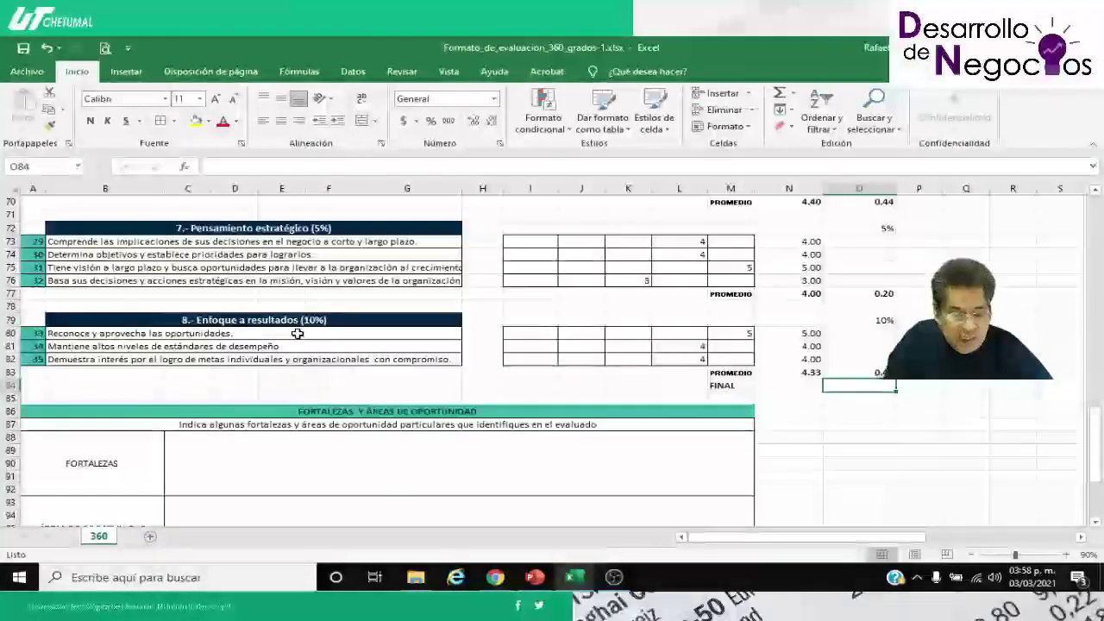
text(=)
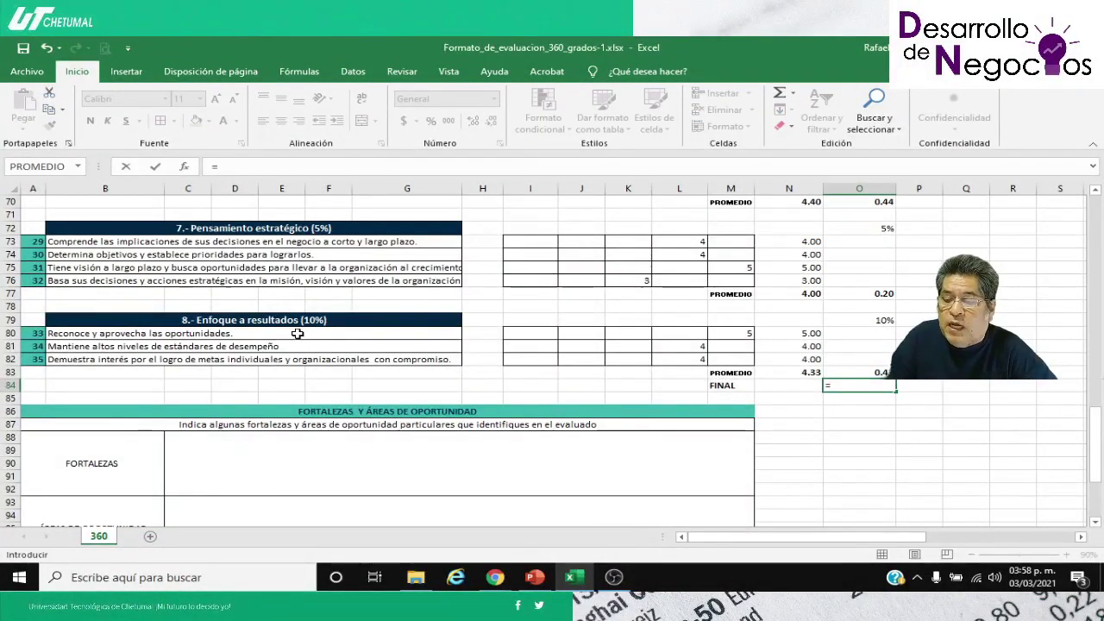
scroll(347, 319, up, 7)
scroll(552, 358, up, 11)
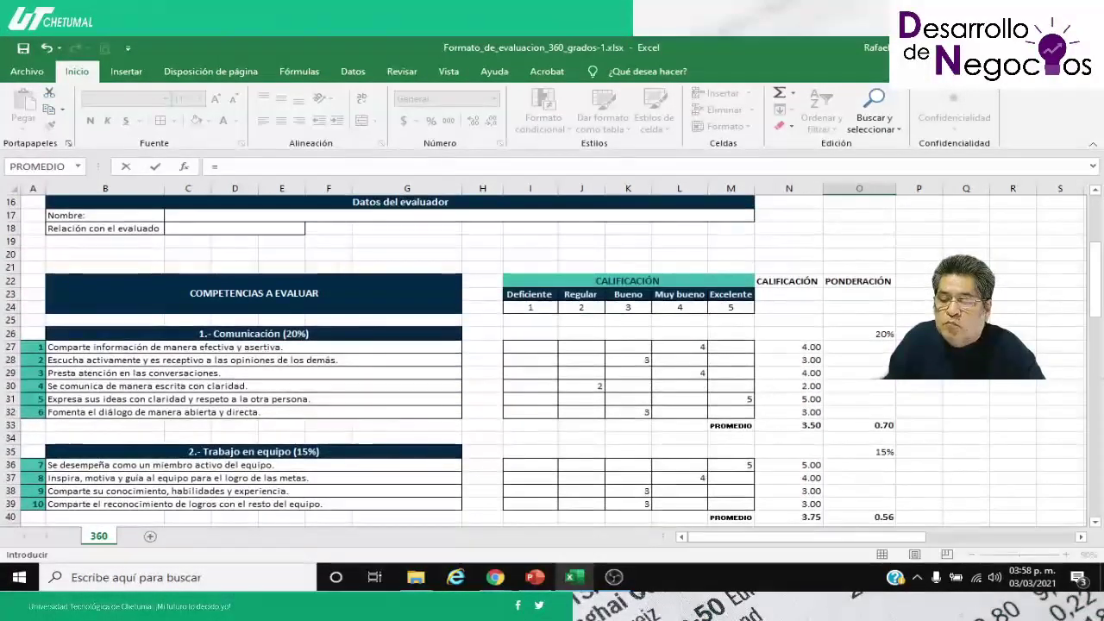
scroll(552, 358, down, 1)
click(863, 386)
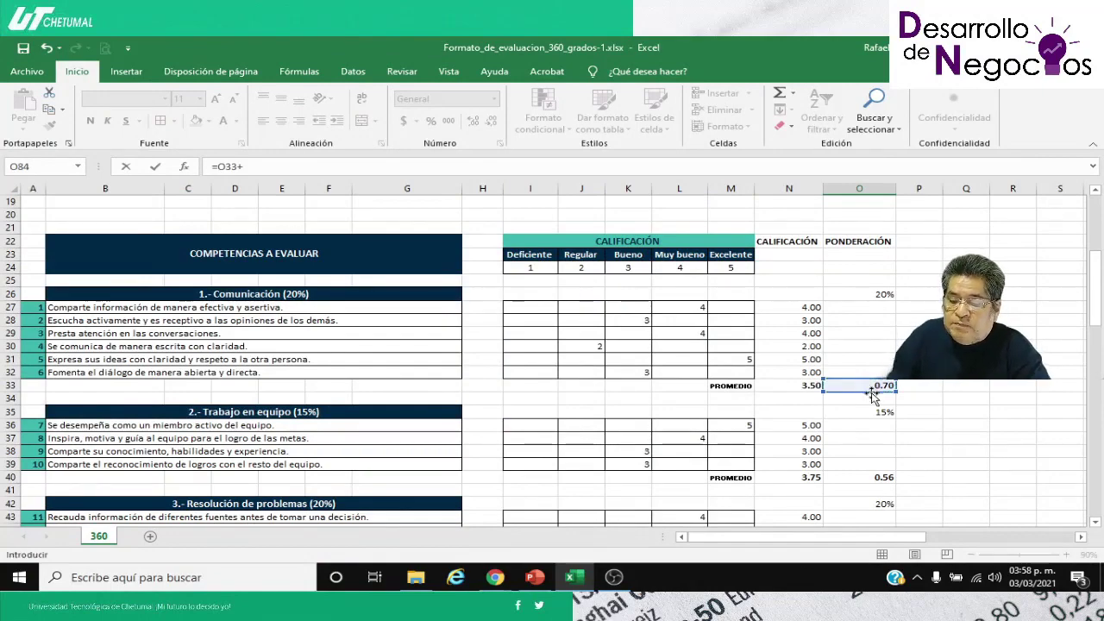
click(854, 473)
scroll(849, 473, down, 4)
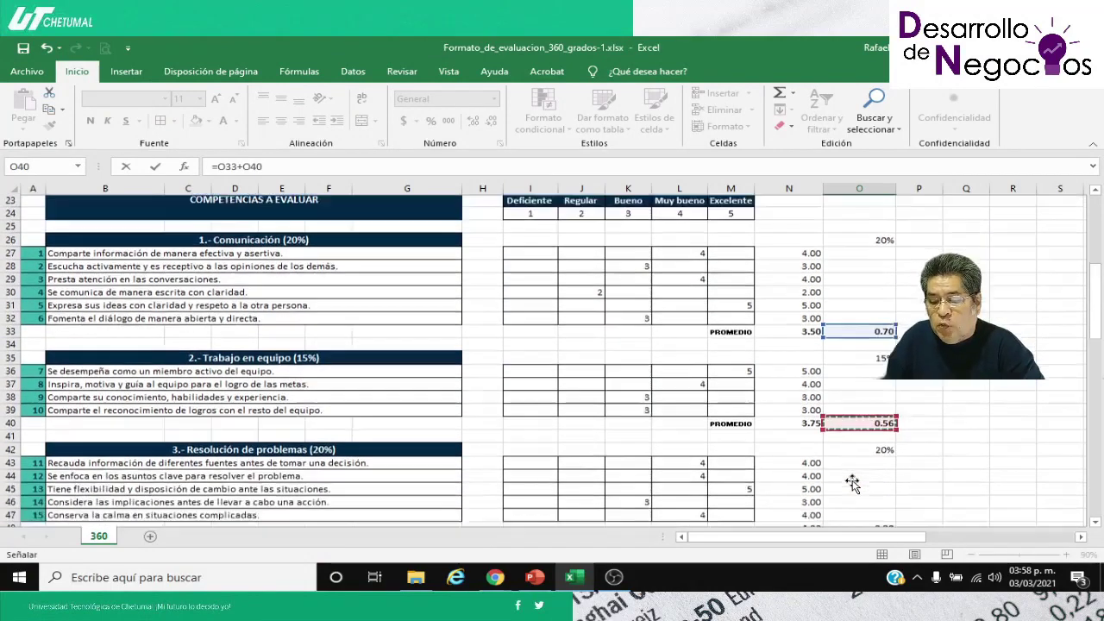
scroll(741, 431, down, 1)
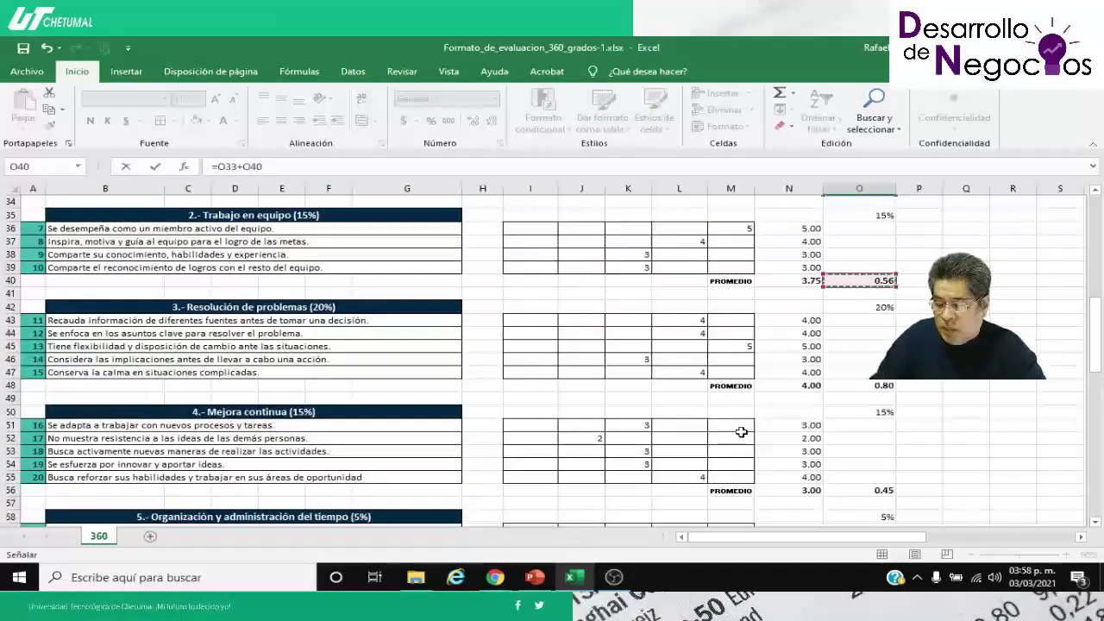
Step: Extend the O84 sum formula with the weighted scores in O48, O56, O62 and O70
text(+)
click(849, 385)
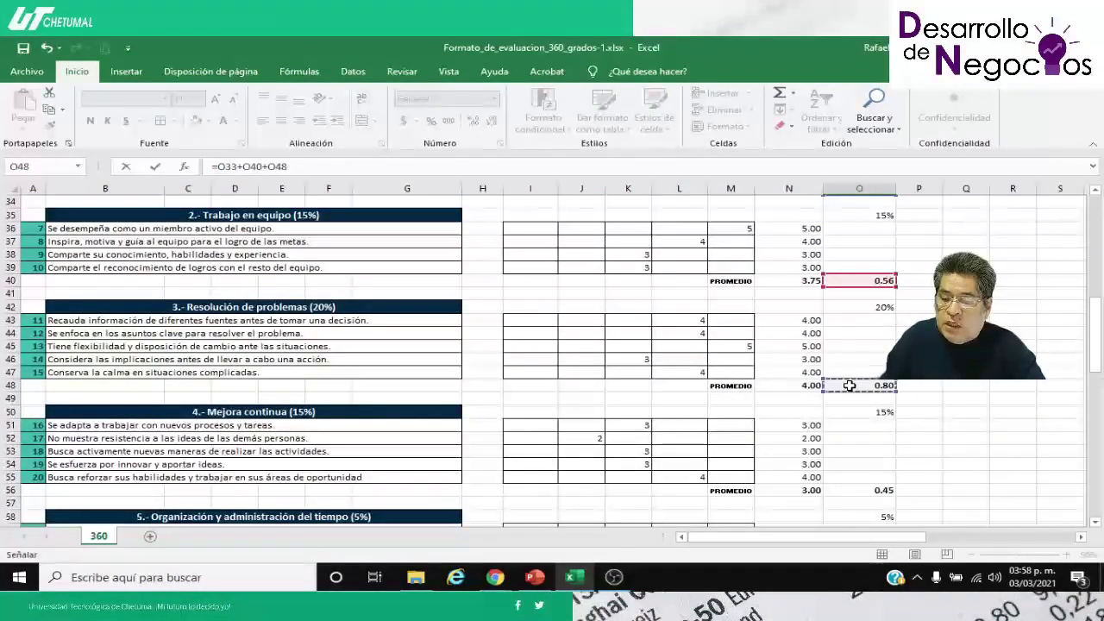
text(+)
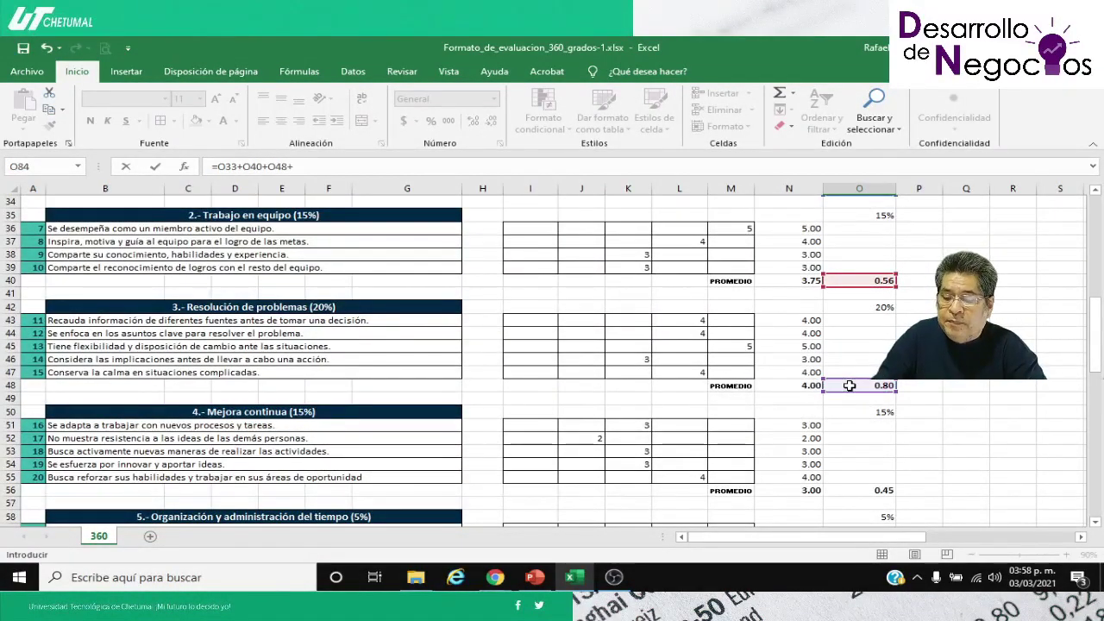
scroll(854, 381, down, 3)
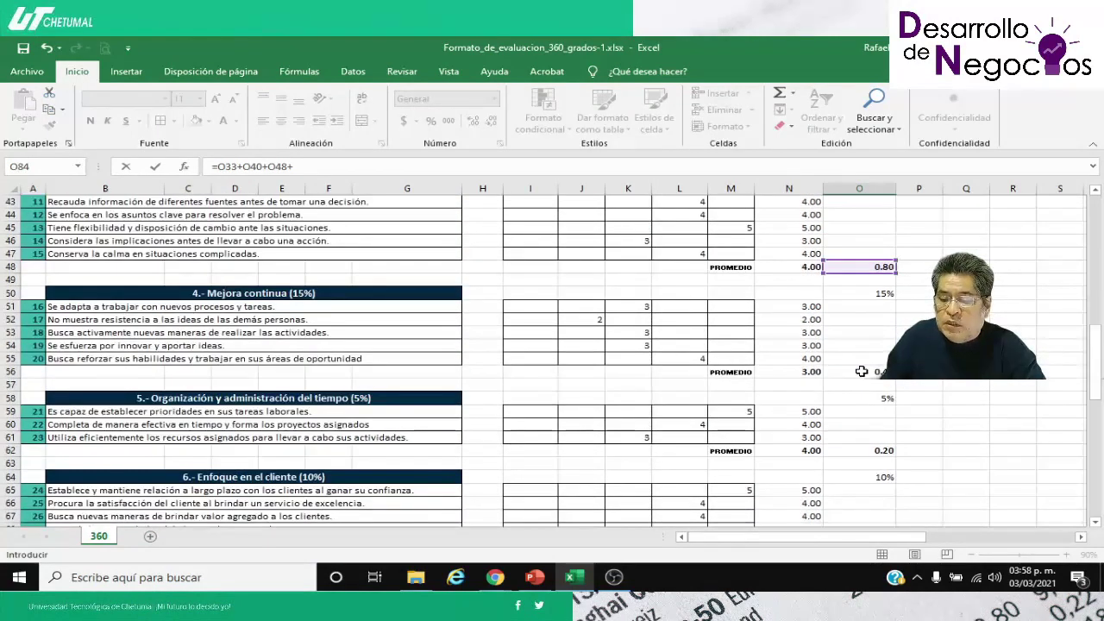
click(861, 371)
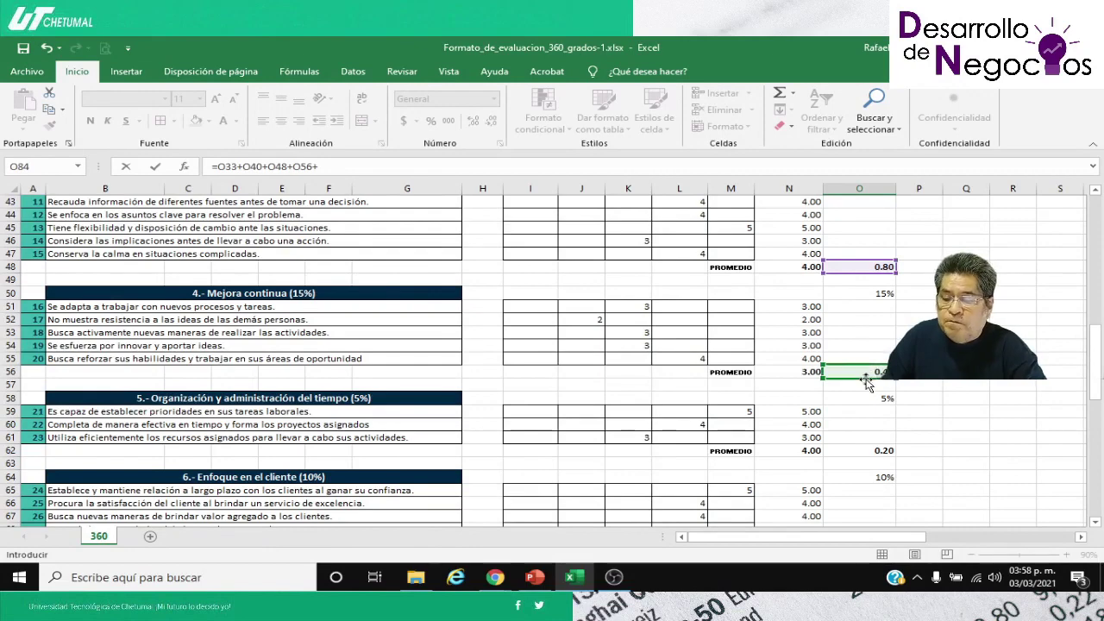
scroll(865, 382, down, 1)
click(860, 414)
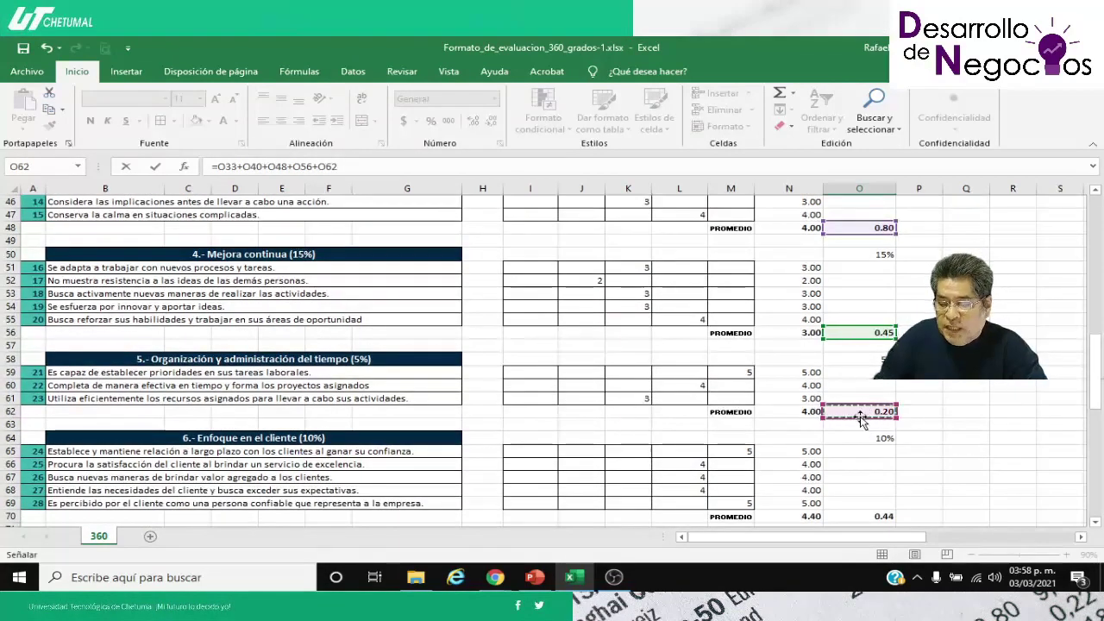
text(+)
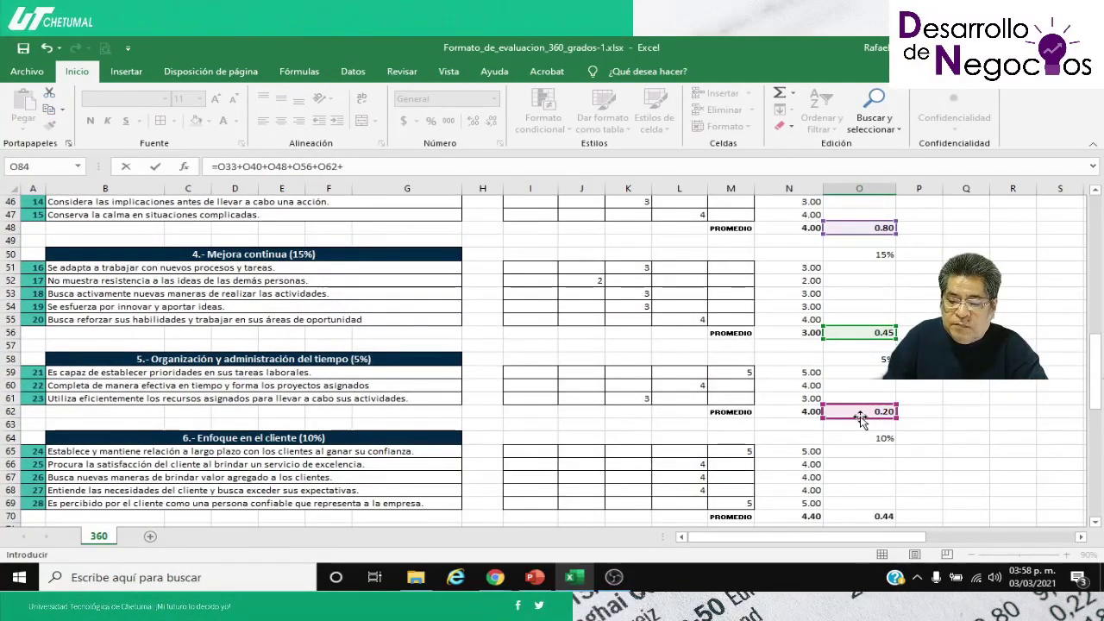
scroll(862, 431, down, 2)
click(862, 437)
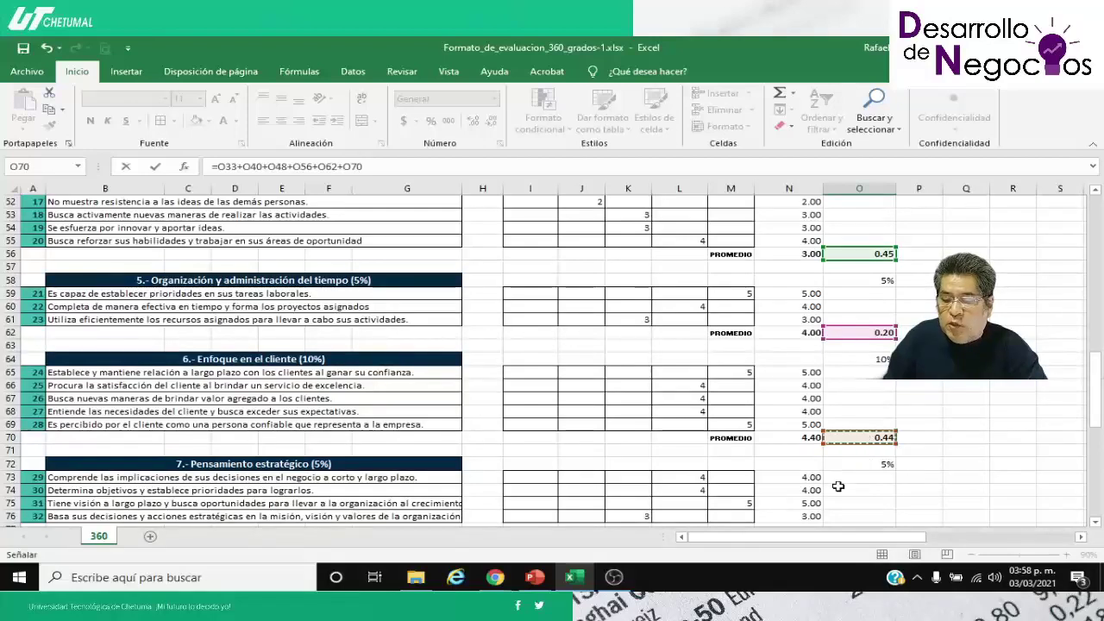
Step: Add the weighted scores in O77 and O83 to the O84 formula and accept it
text(+)
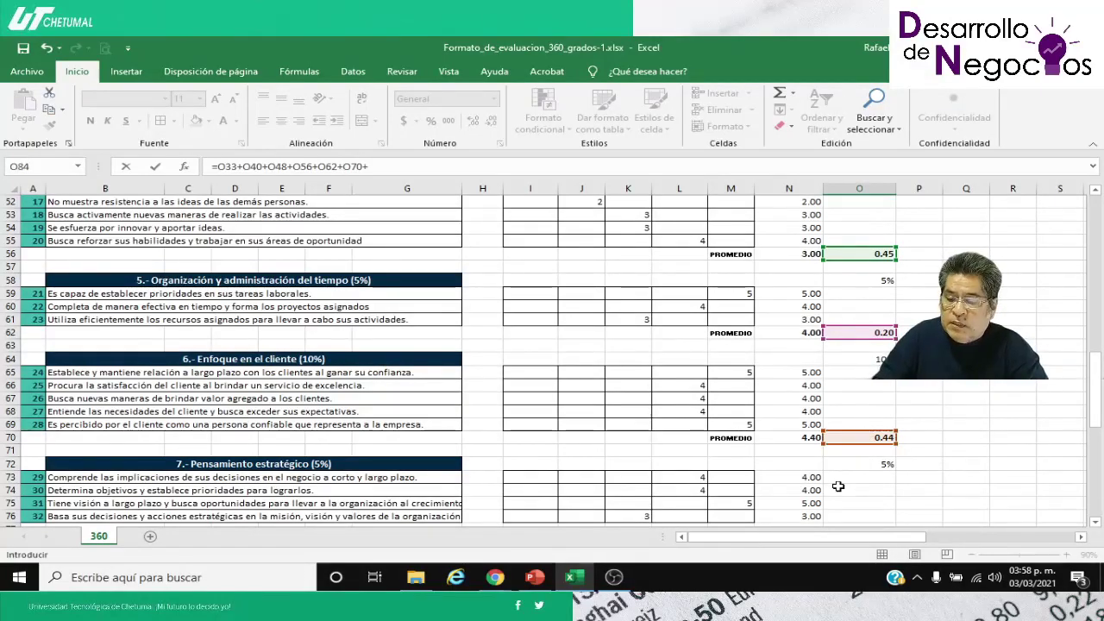
scroll(837, 487, down, 2)
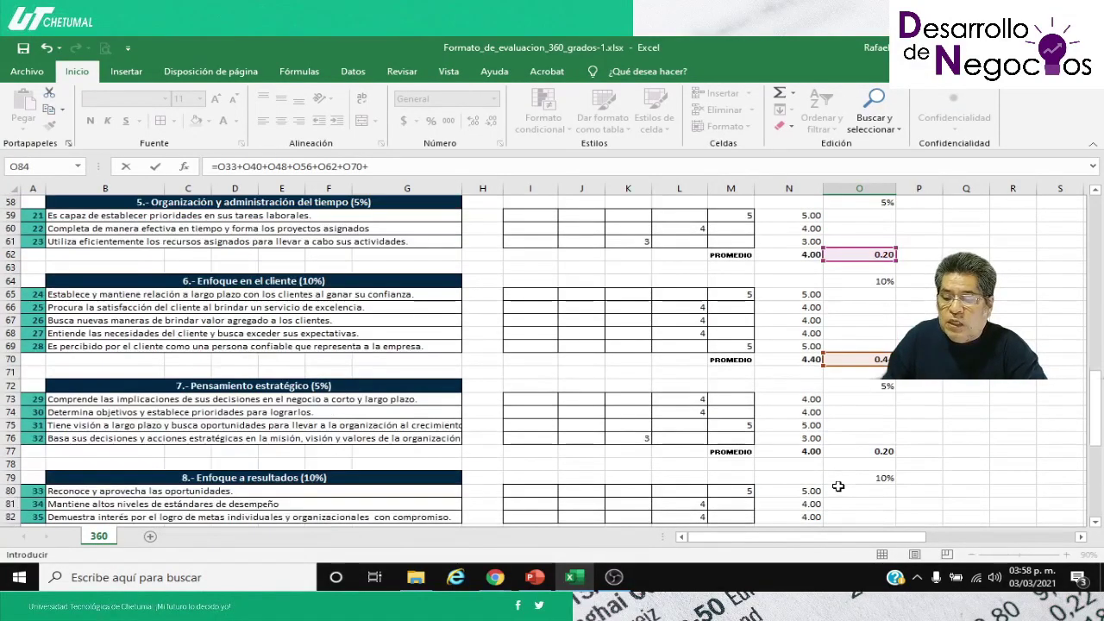
click(865, 451)
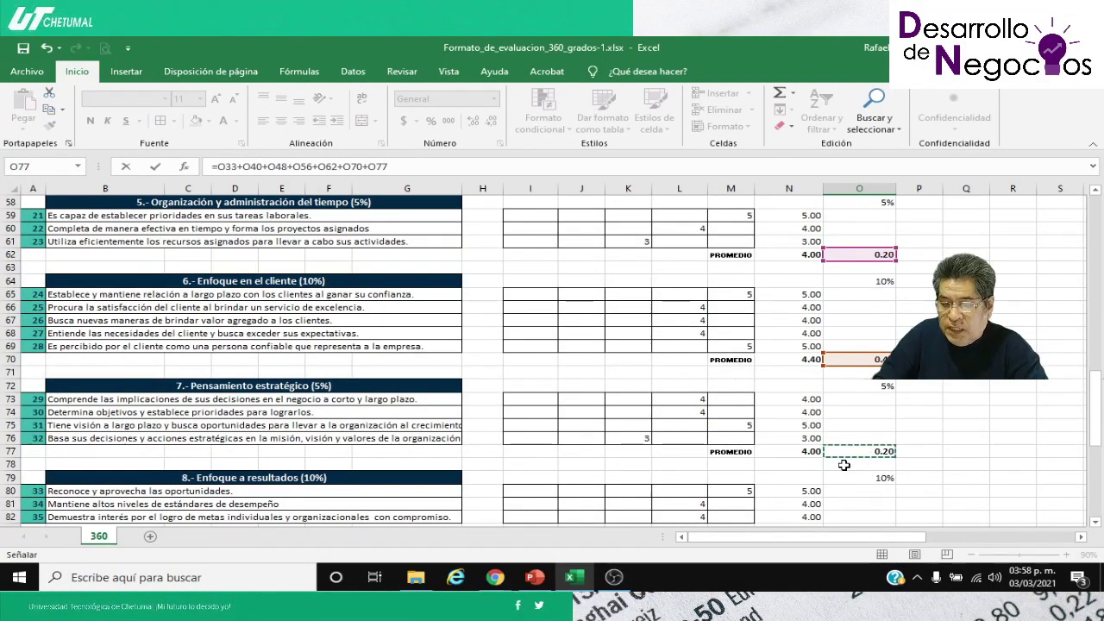
text(+)
scroll(862, 469, down, 1)
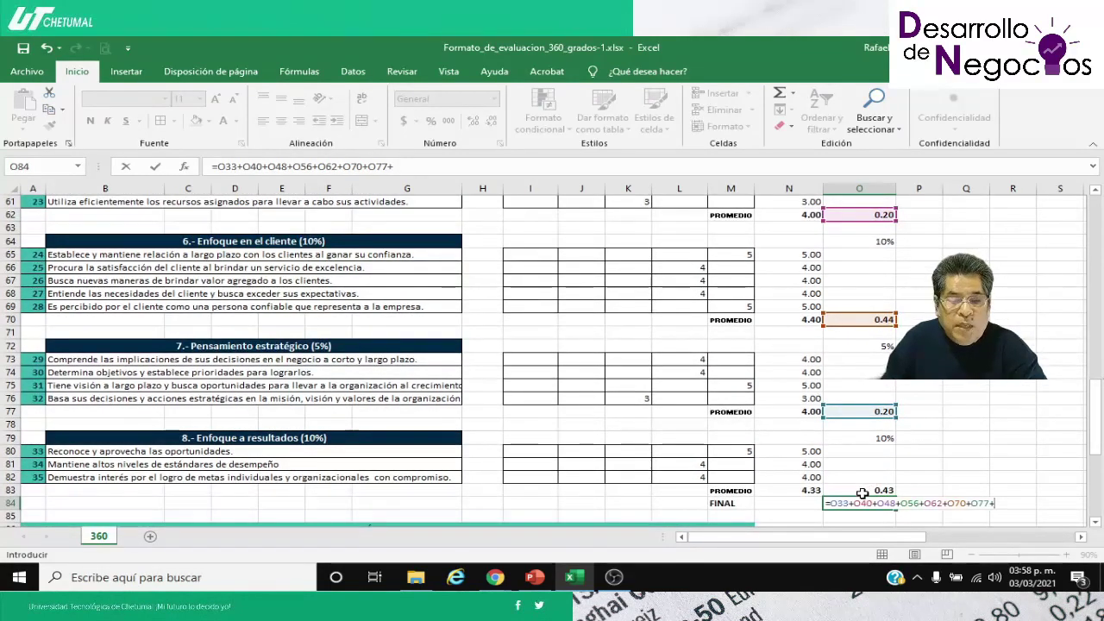
click(862, 491)
key(Return)
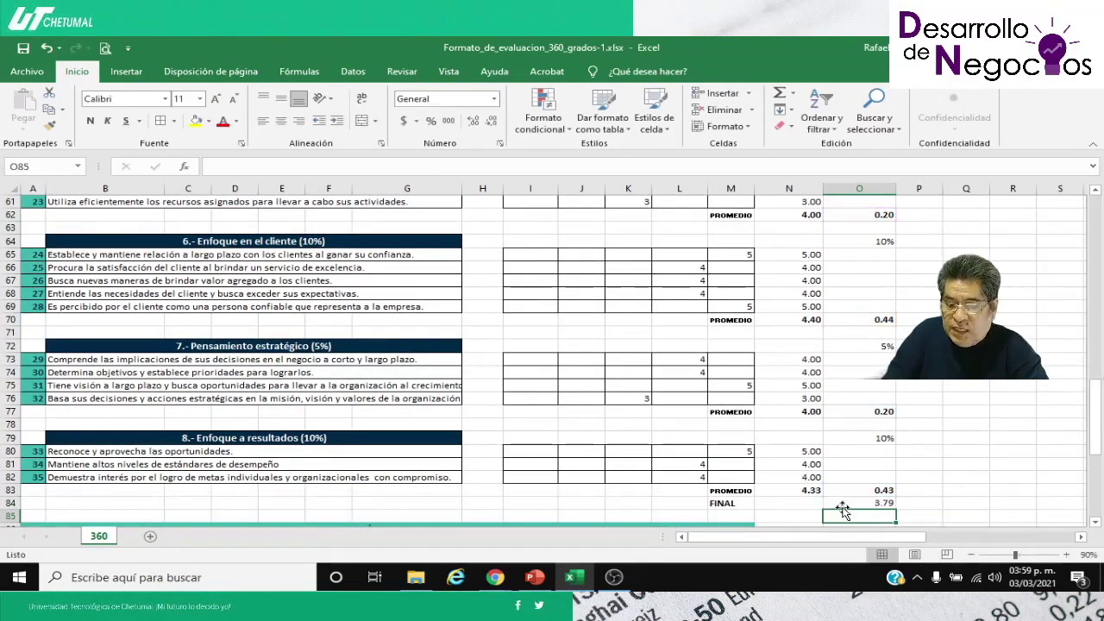
Step: Make the final score in O84 bold
click(843, 507)
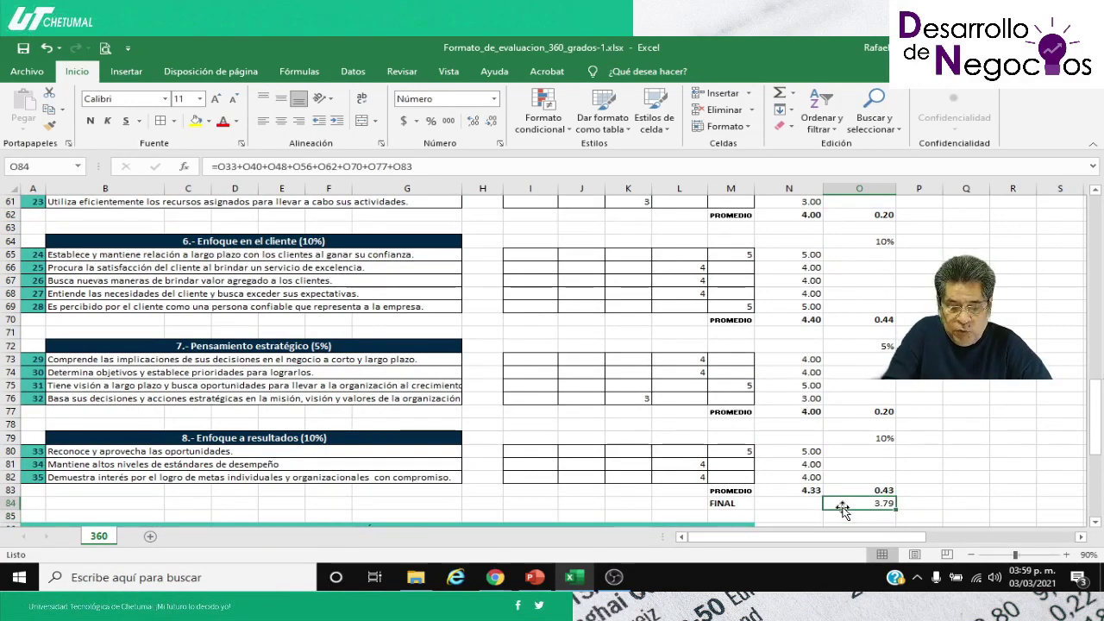
key(ctrl+n)
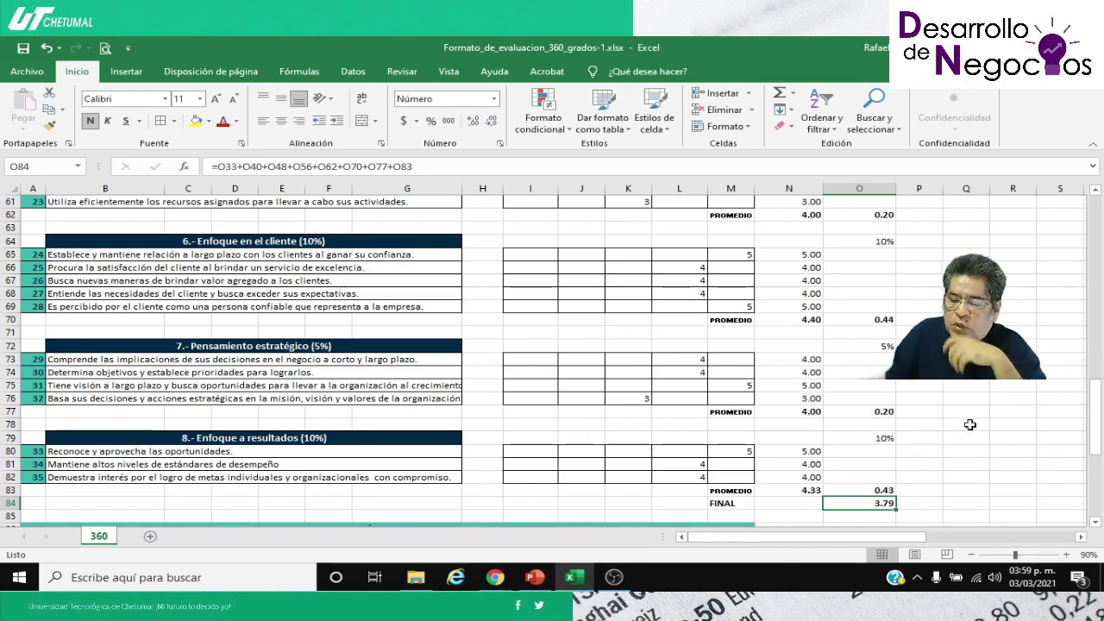
scroll(964, 394, down, 1)
scroll(957, 389, up, 1)
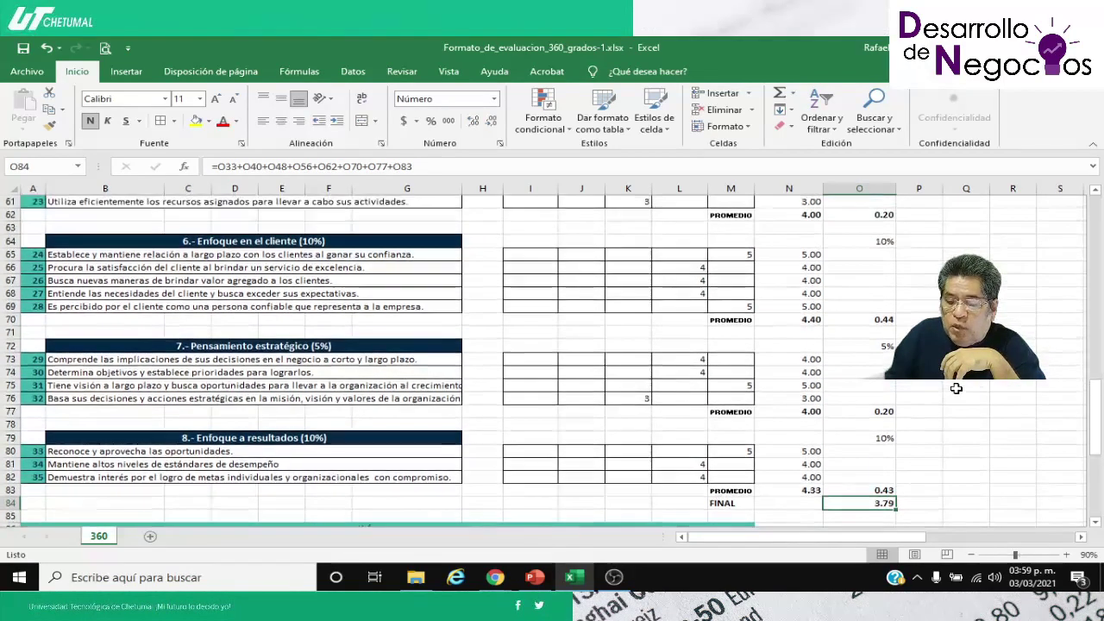
Step: Mute the microphone in the Google Meet call and return to the Excel workbook
mouse_move(494, 576)
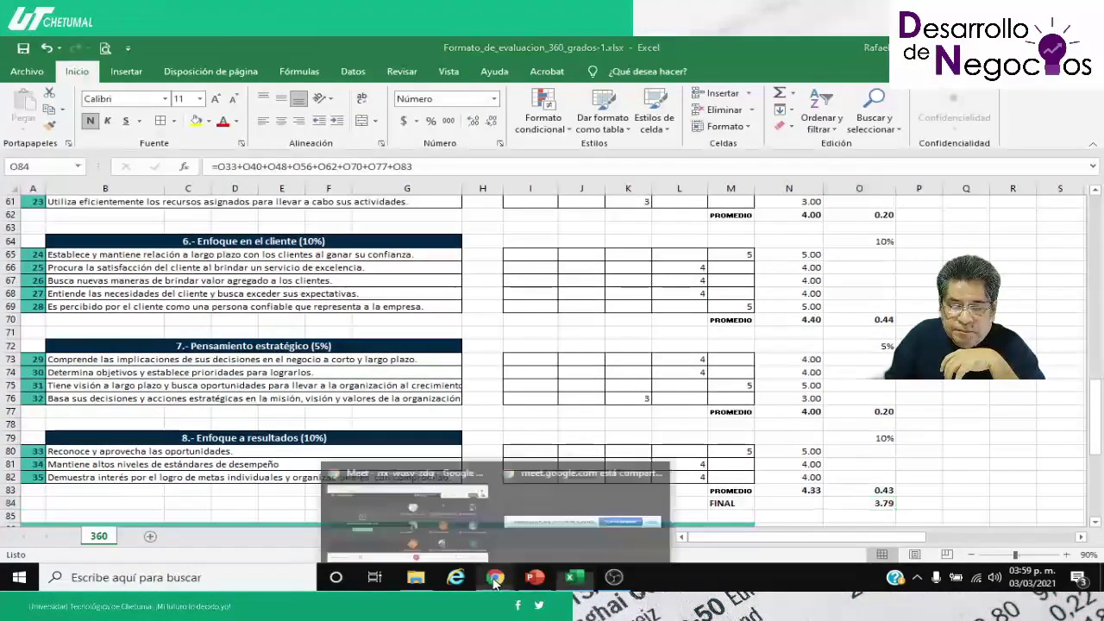
click(446, 526)
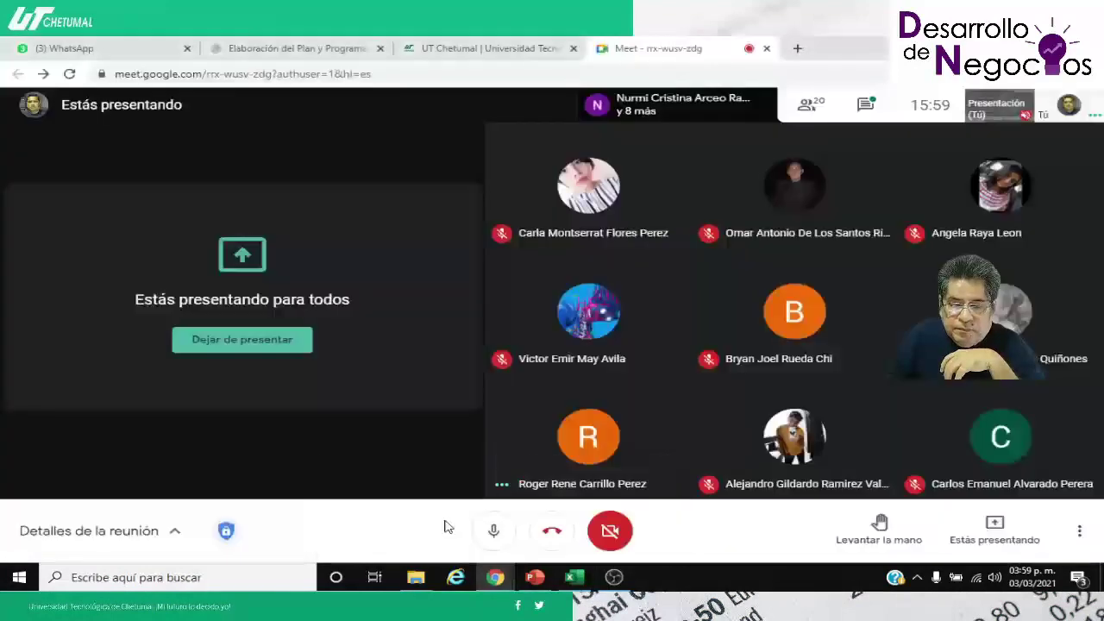
click(491, 530)
click(574, 577)
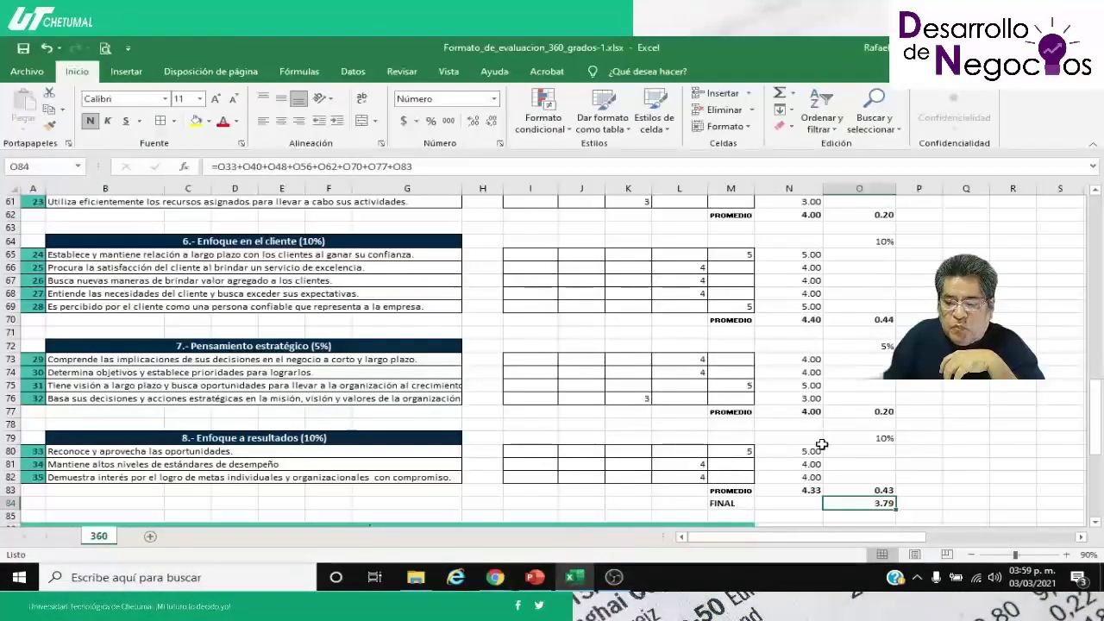
Step: Unmute the microphone in the Google Meet call and return to the Excel workbook
mouse_move(492, 572)
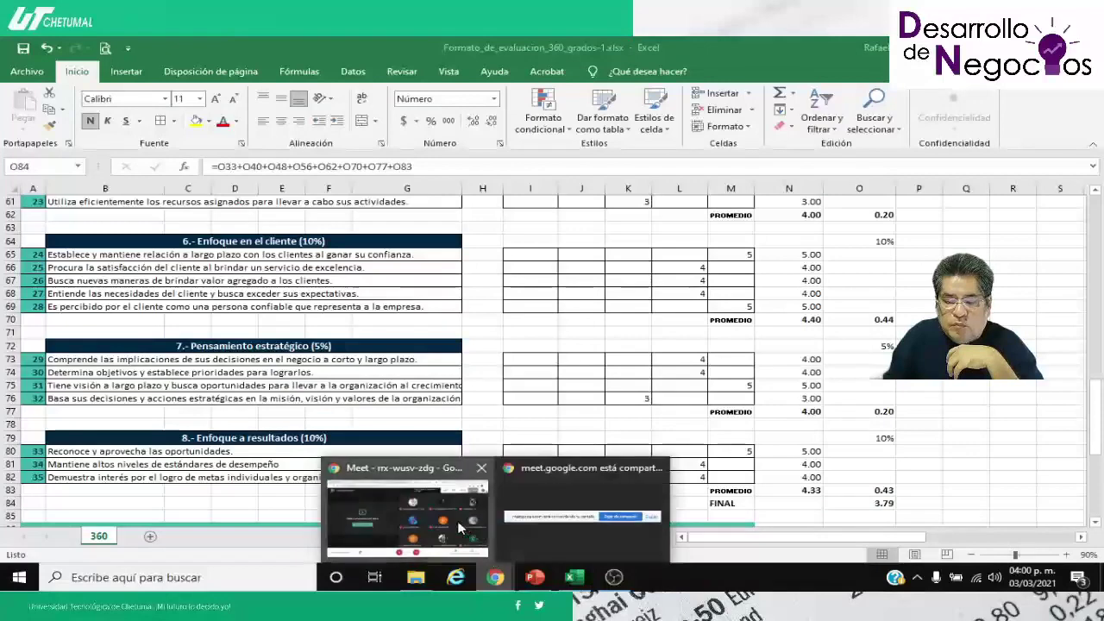
click(517, 543)
click(495, 529)
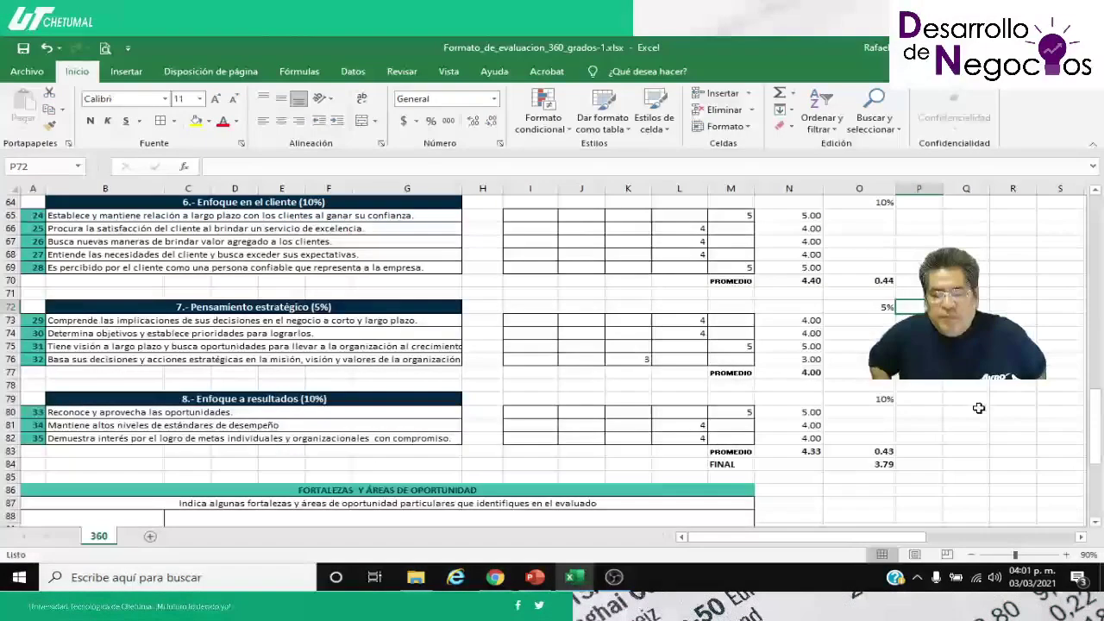
click(574, 576)
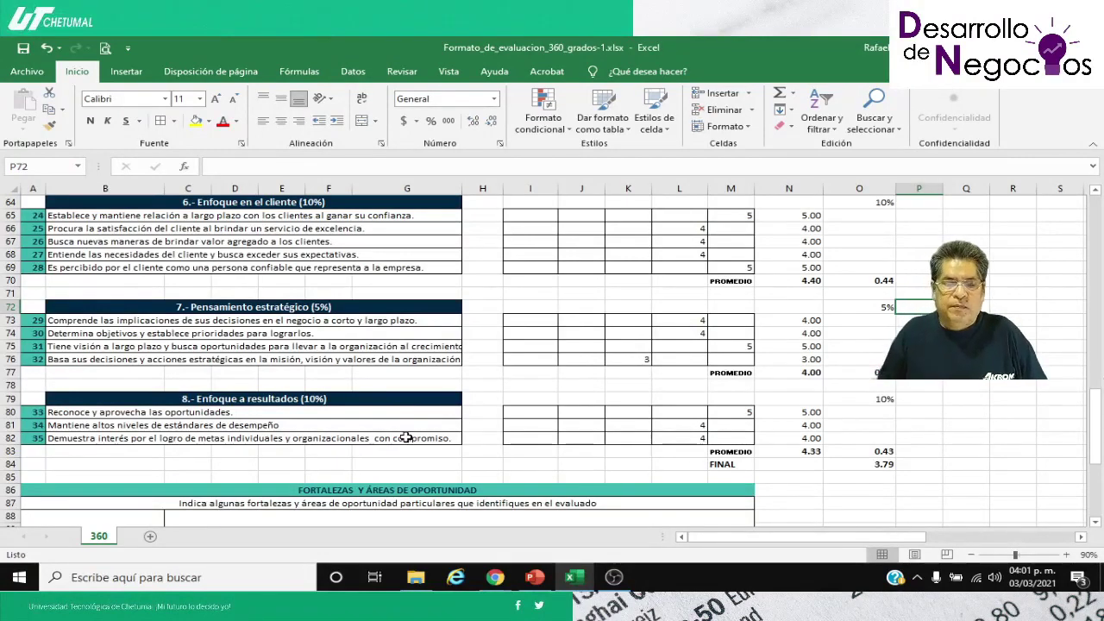
scroll(554, 440, up, 12)
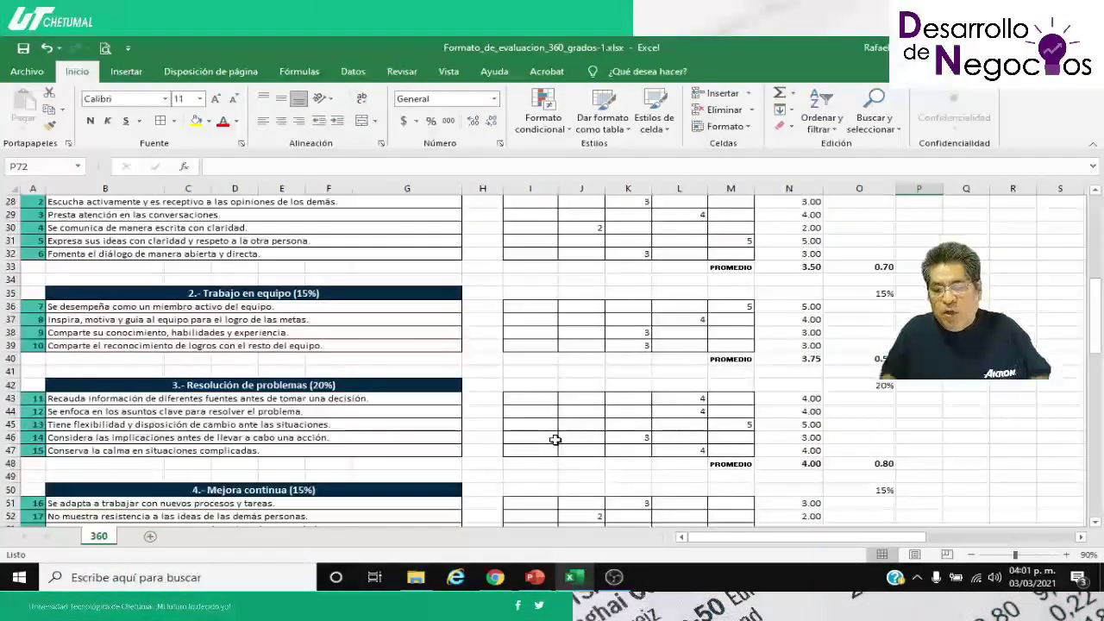
scroll(554, 439, up, 3)
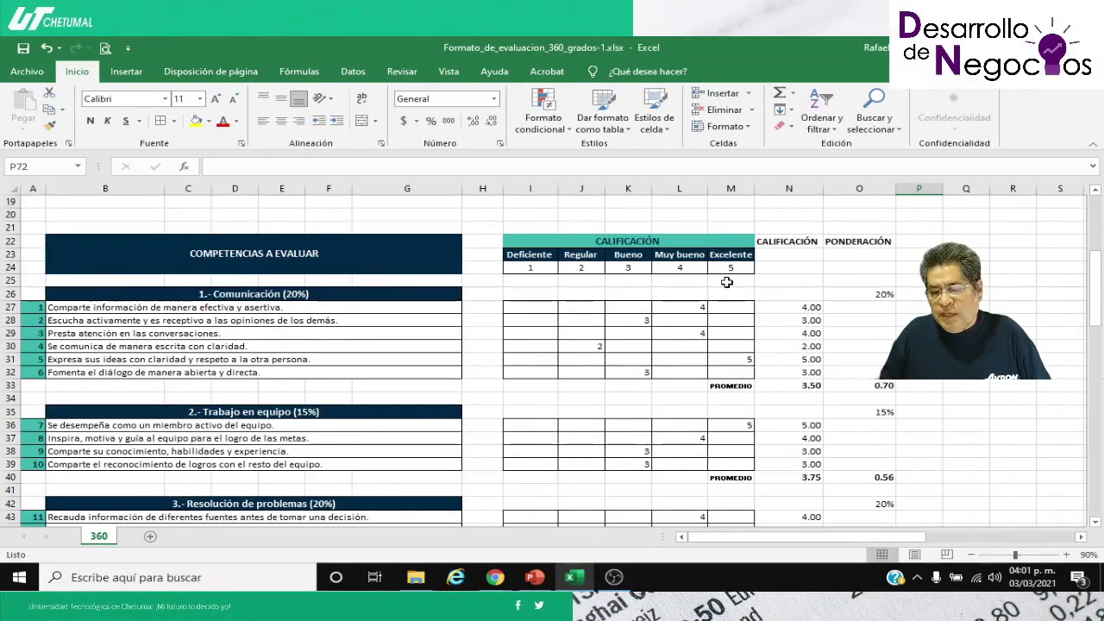
scroll(727, 282, down, 2)
scroll(727, 282, up, 1)
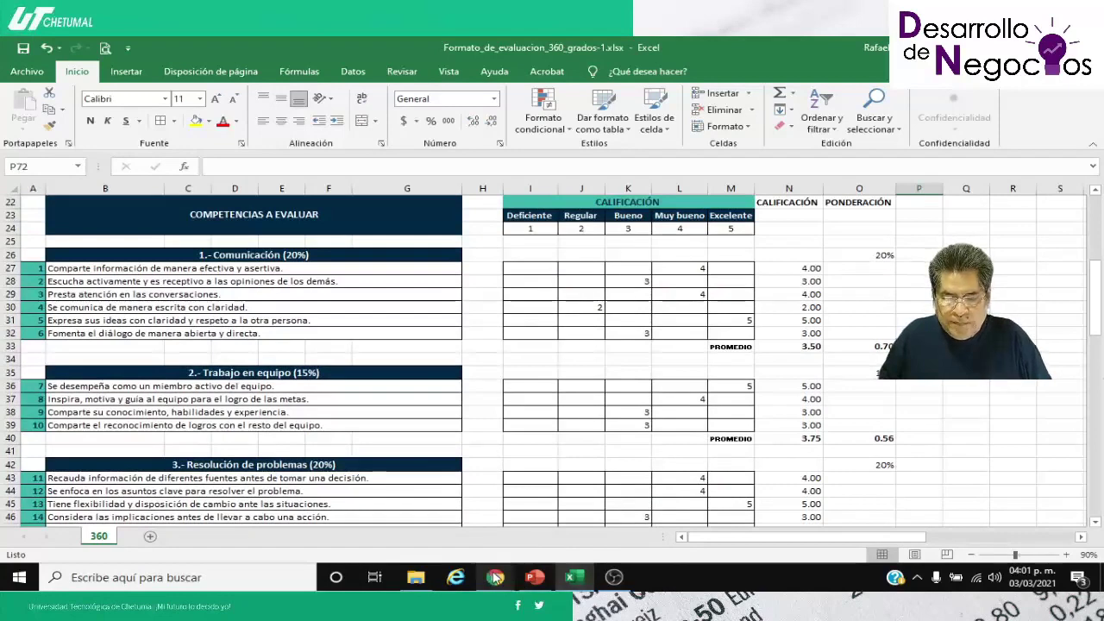
Step: Switch to the Google Meet call and start presenting the screen to the participants
mouse_move(495, 577)
click(539, 542)
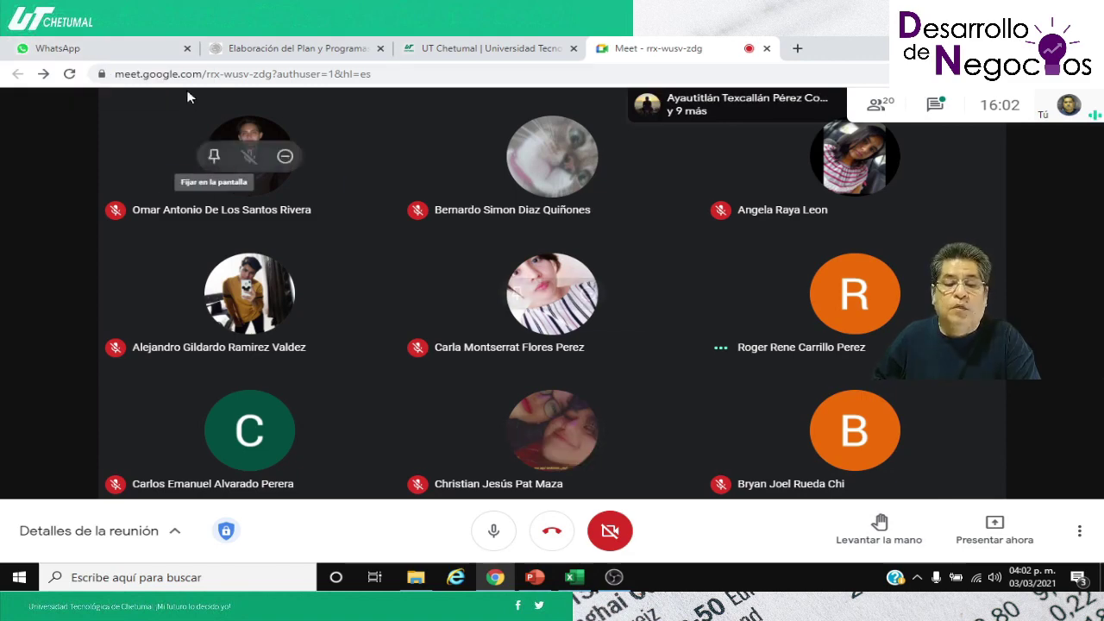
click(979, 528)
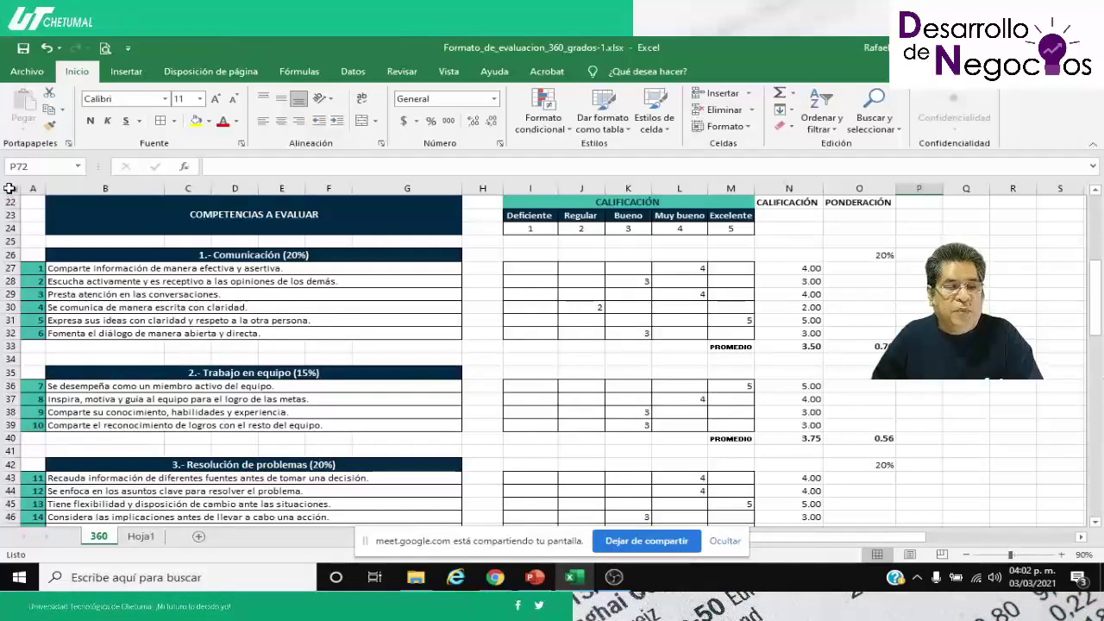
Step: Copy the entire contents of the 360 sheet into the empty Hoja1 sheet and hide the screen-sharing notice
click(9, 188)
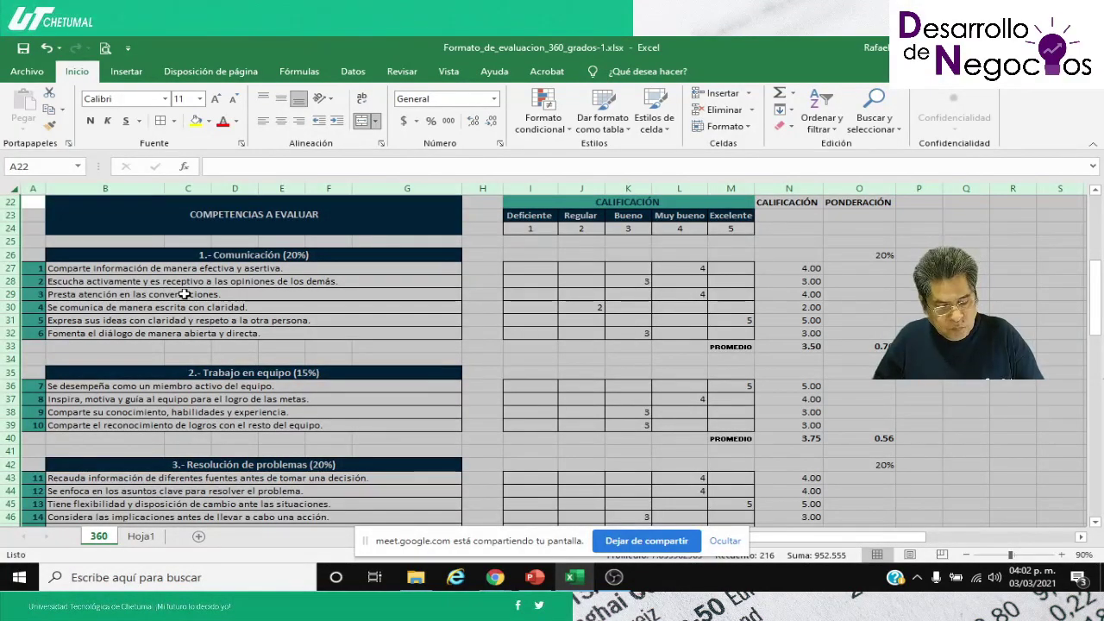
key(ctrl+c)
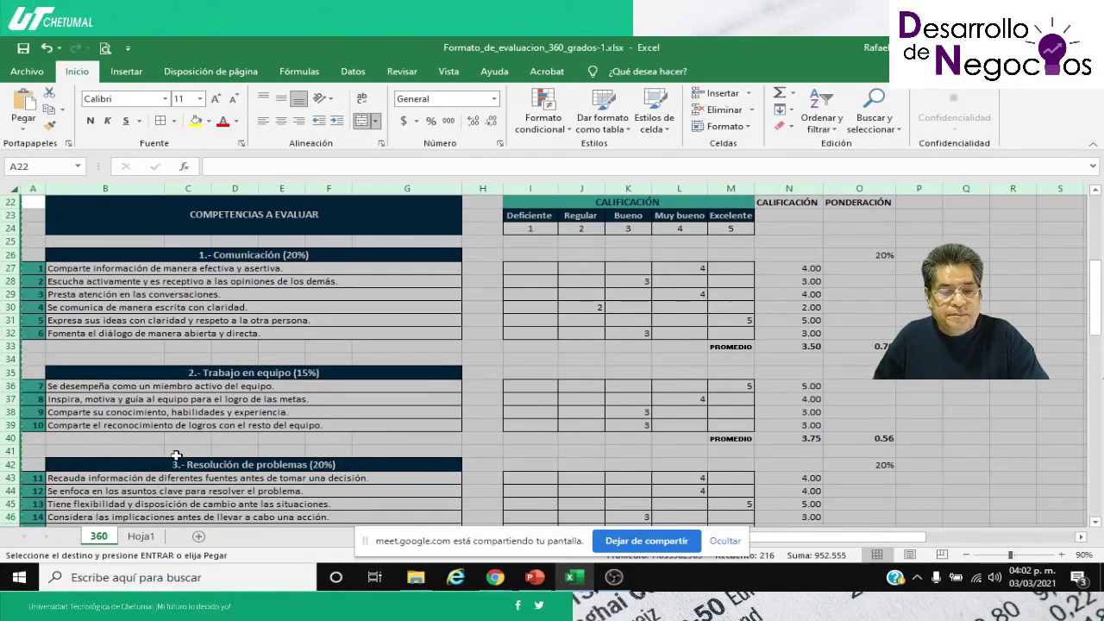
click(141, 536)
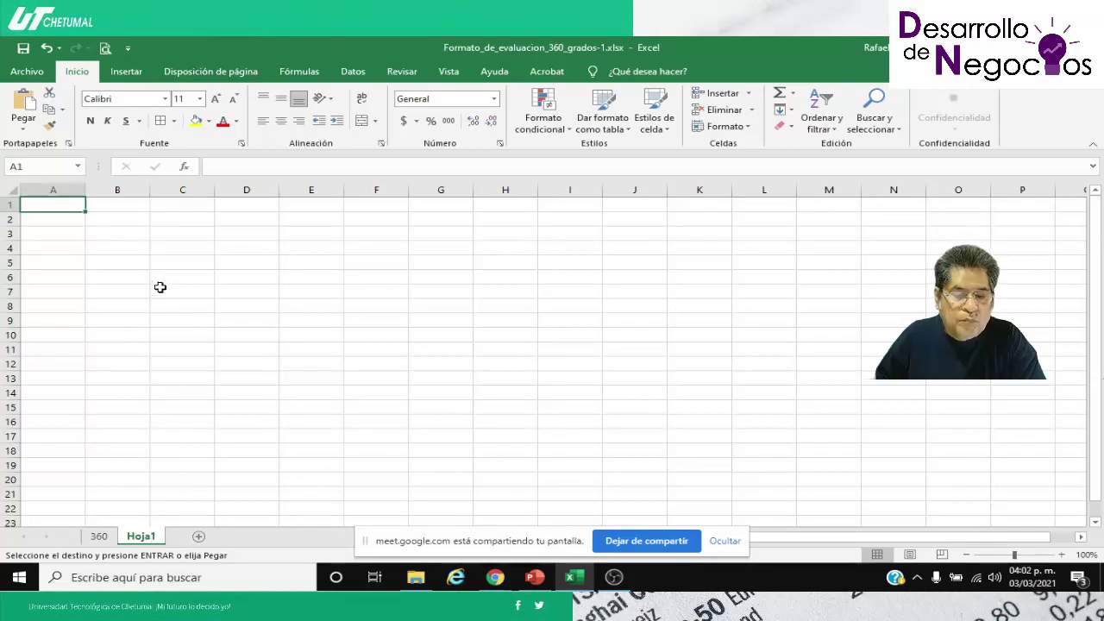
click(98, 536)
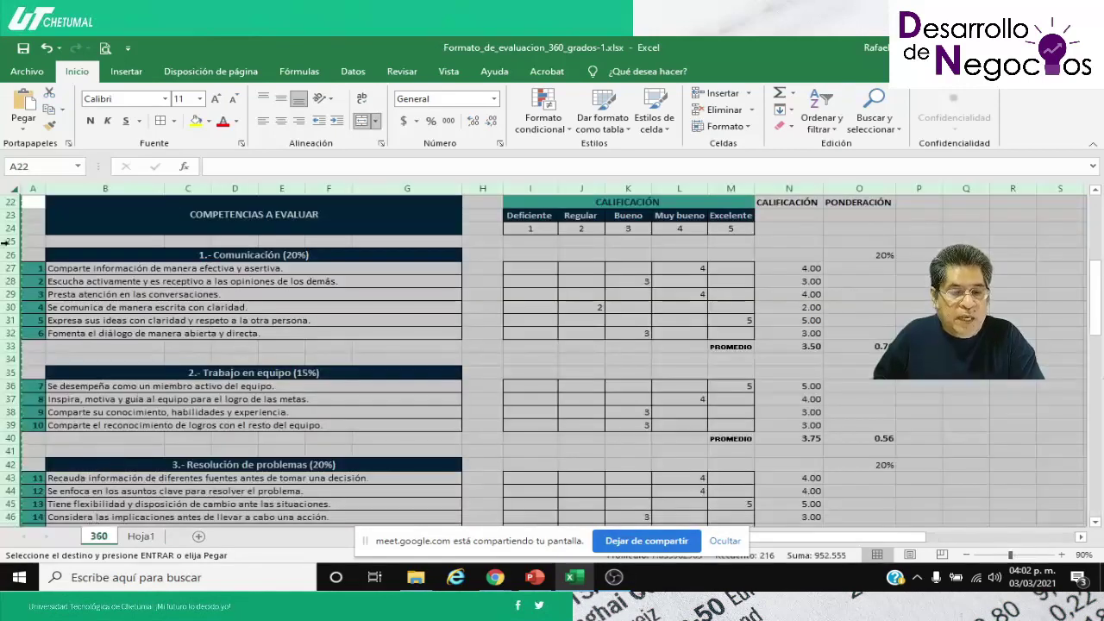
click(143, 536)
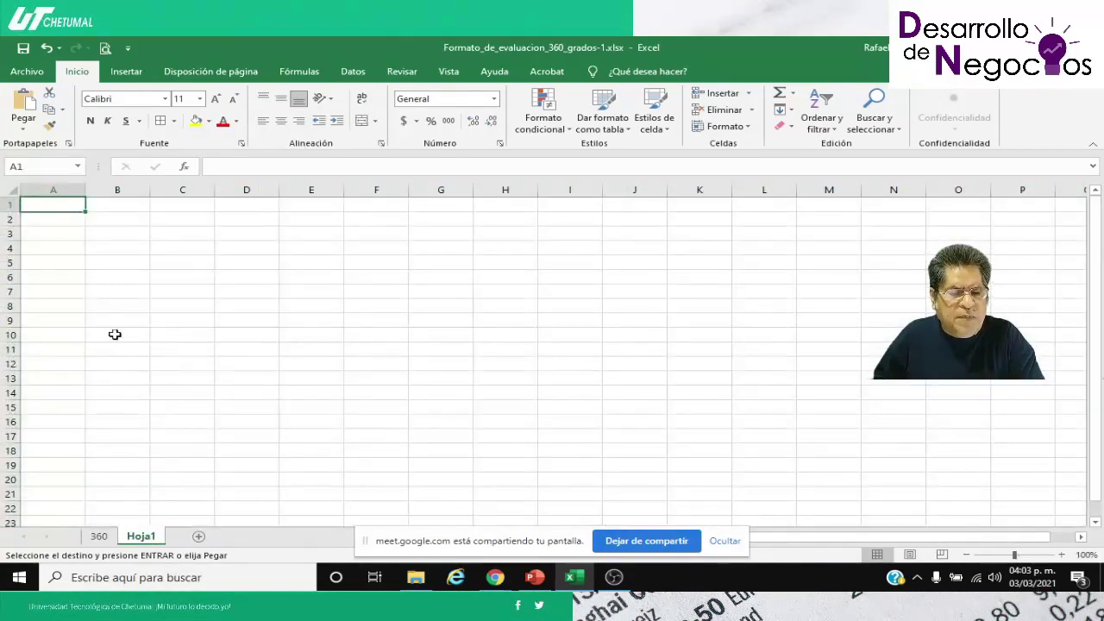
click(12, 190)
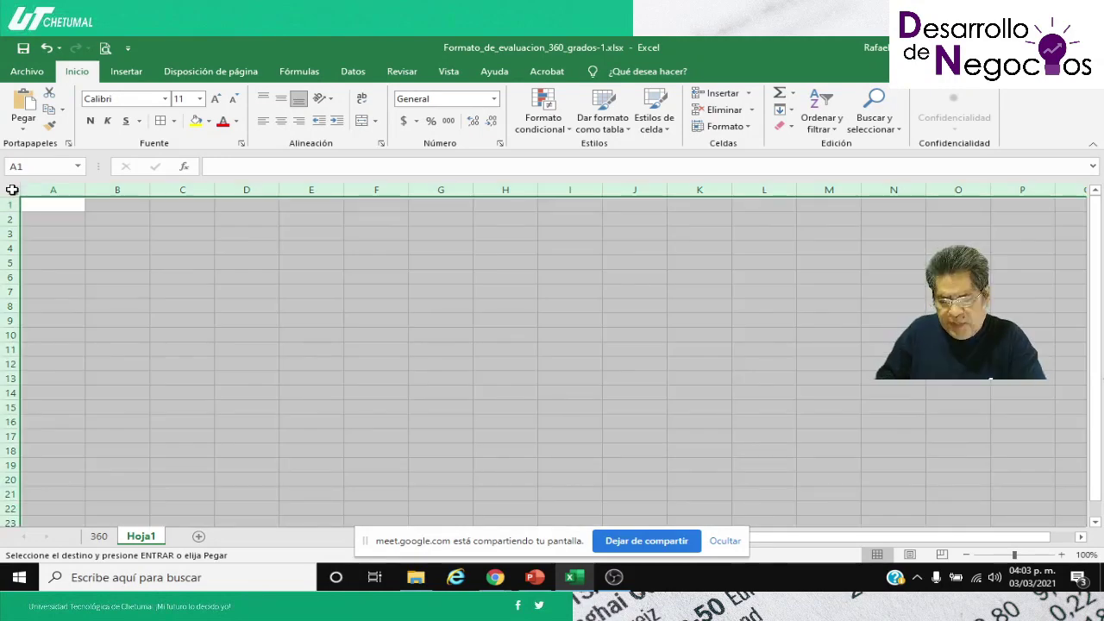
key(Return)
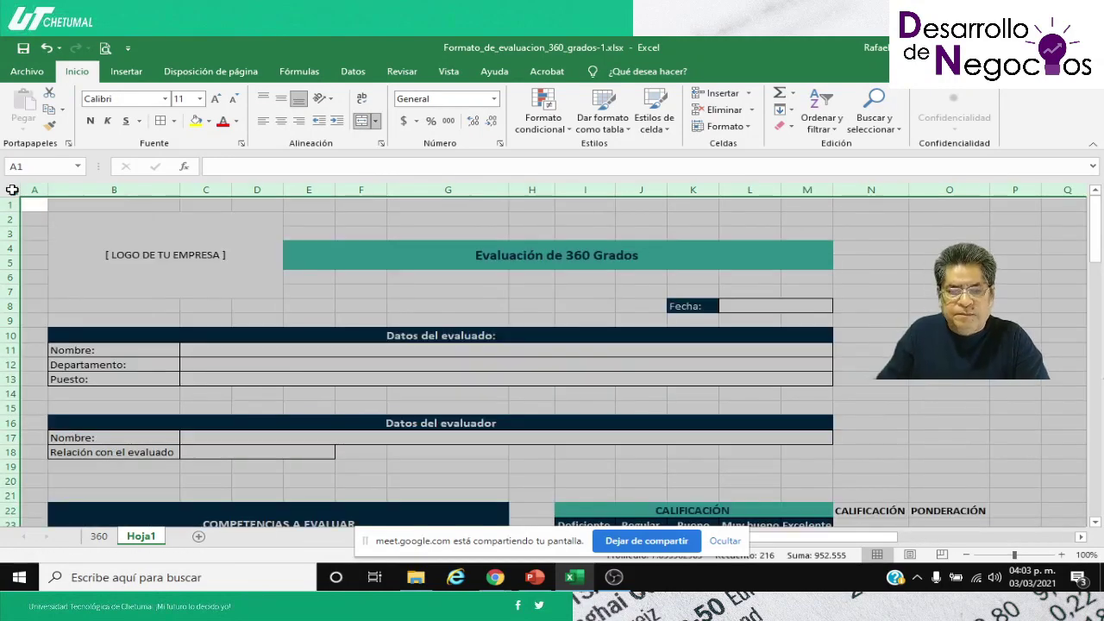
click(722, 540)
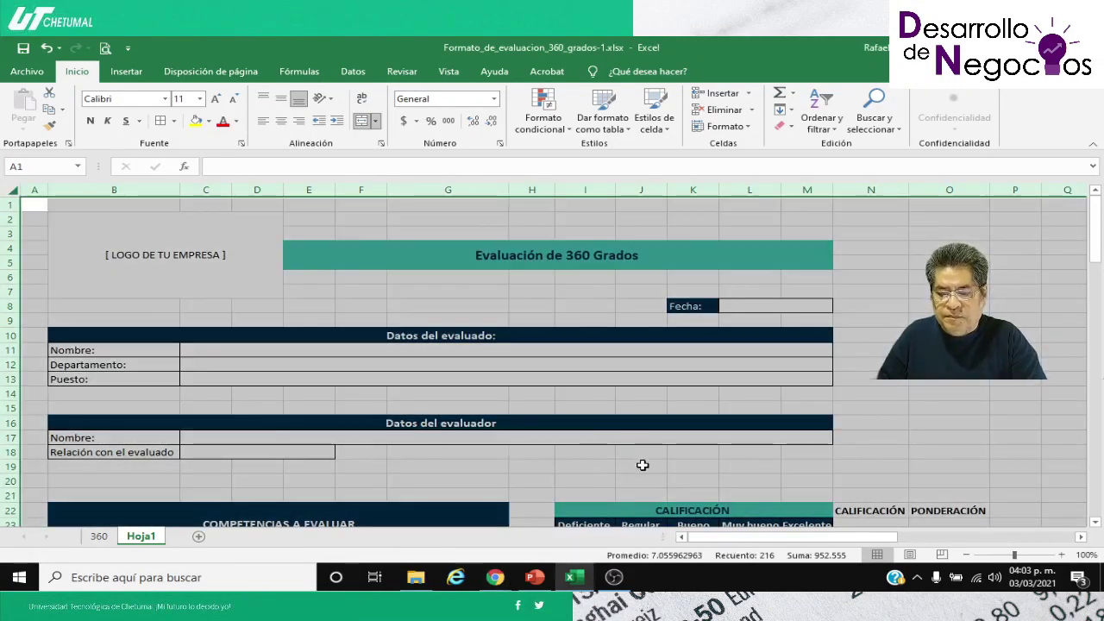
Step: Rename the Hoja1 sheet as Radial
click(500, 370)
scroll(538, 390, down, 4)
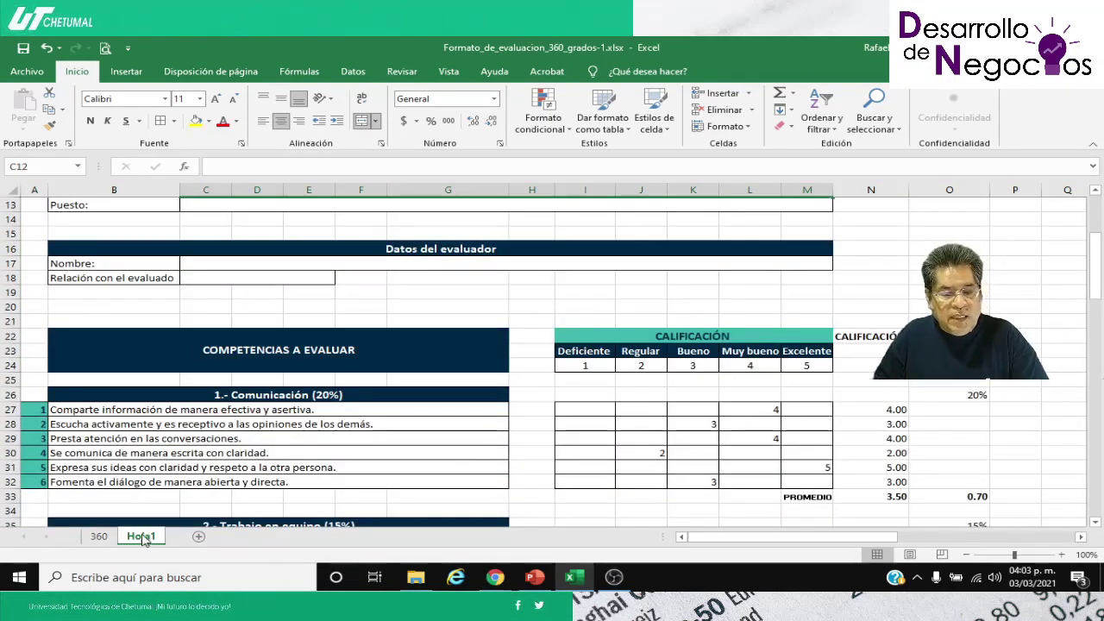
double_click(141, 536)
text(A)
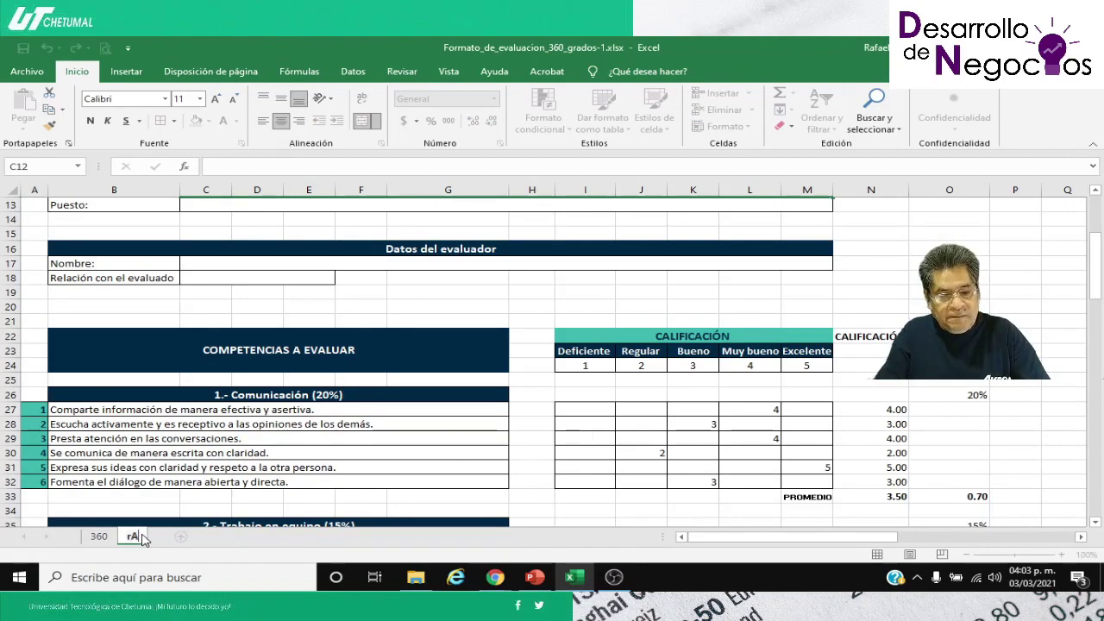
key(BackSpace)
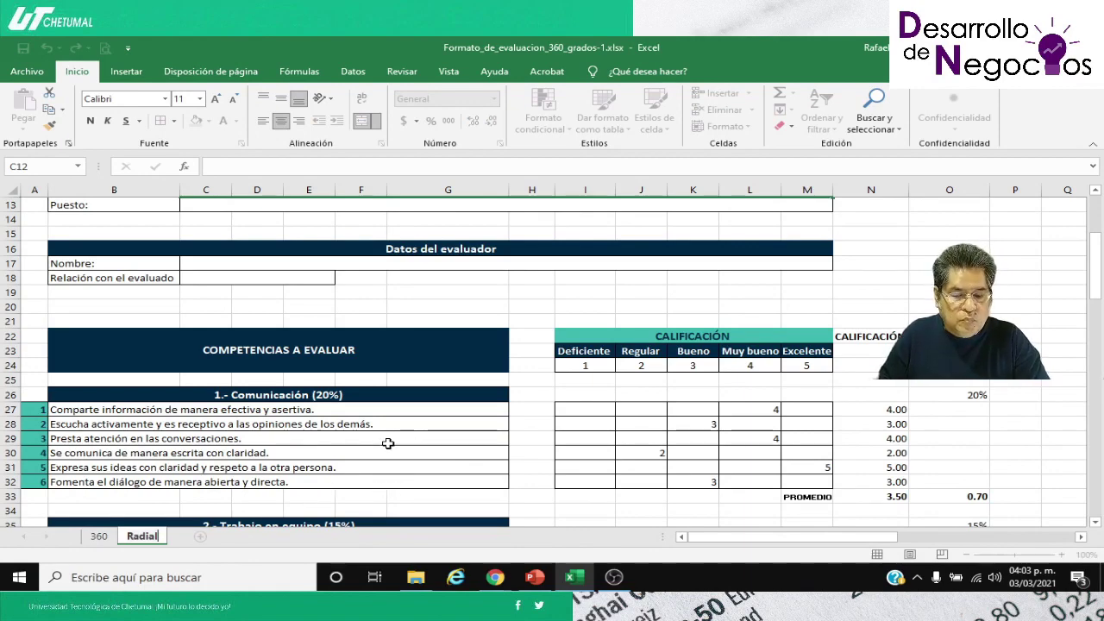
key(Return)
Step: Delete rows 1 to 20 of the Radial sheet, containing the logo, title and the evaluado and evaluador data
scroll(426, 375, up, 4)
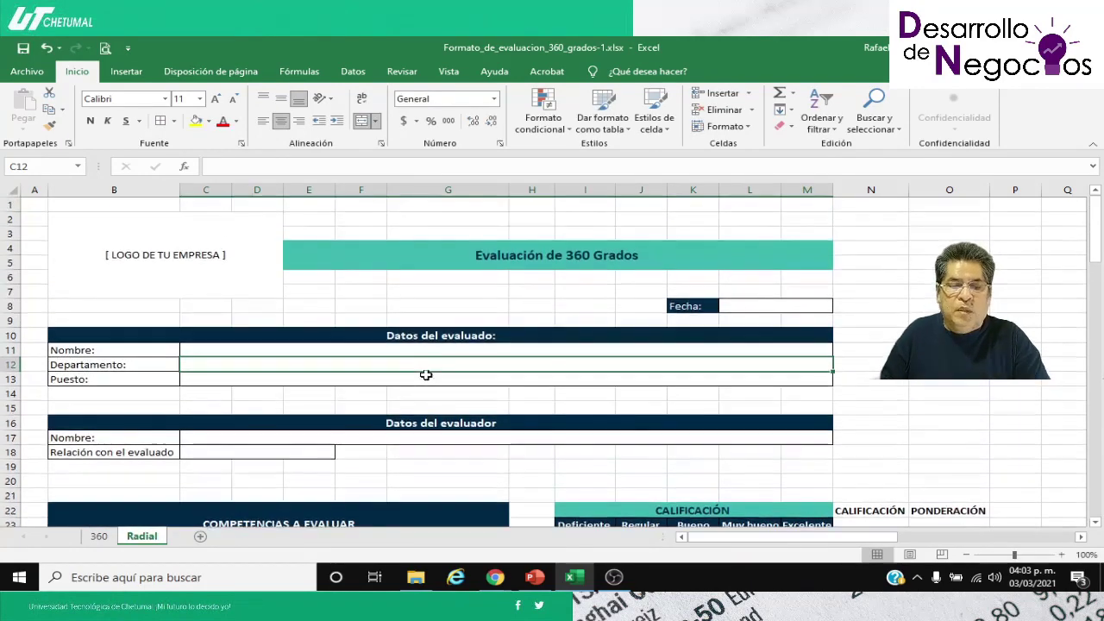
drag(13, 205, 86, 476)
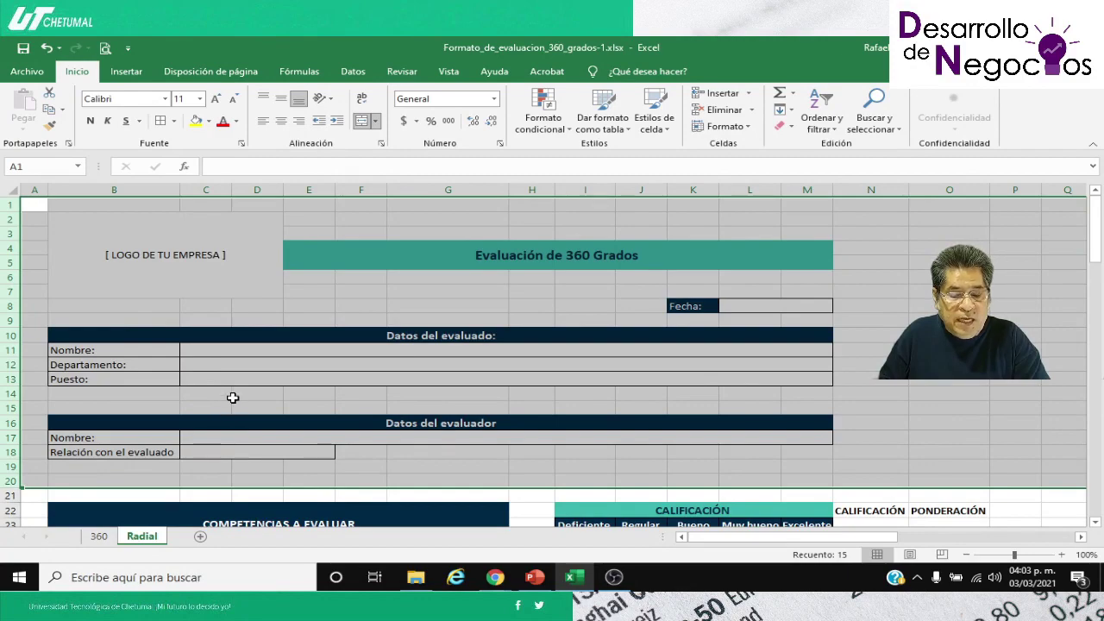
right_click(233, 398)
click(273, 300)
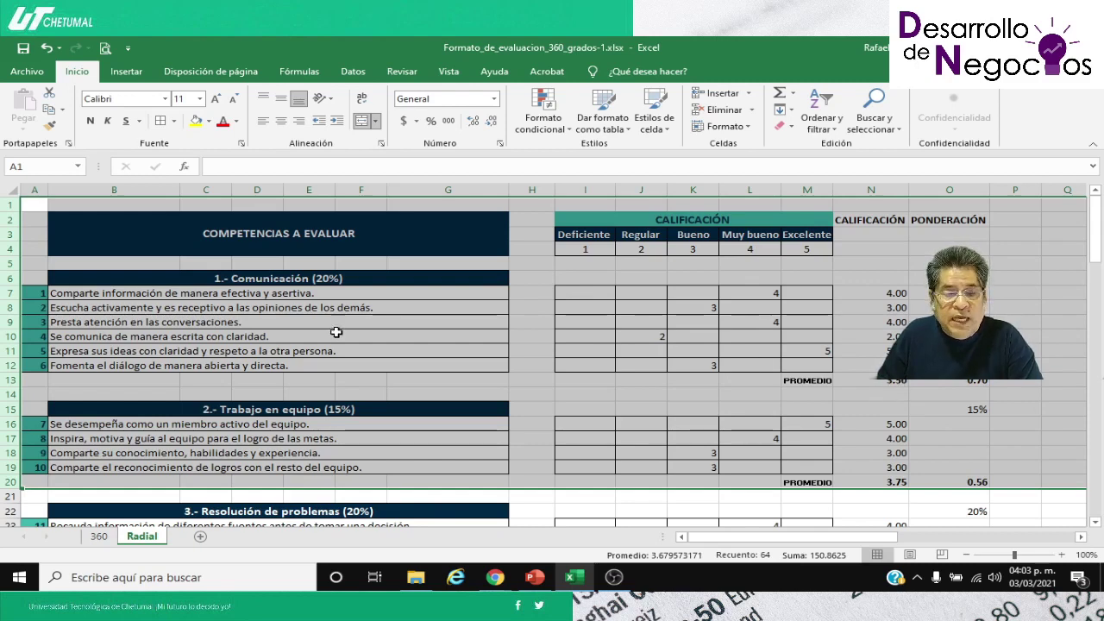
click(215, 295)
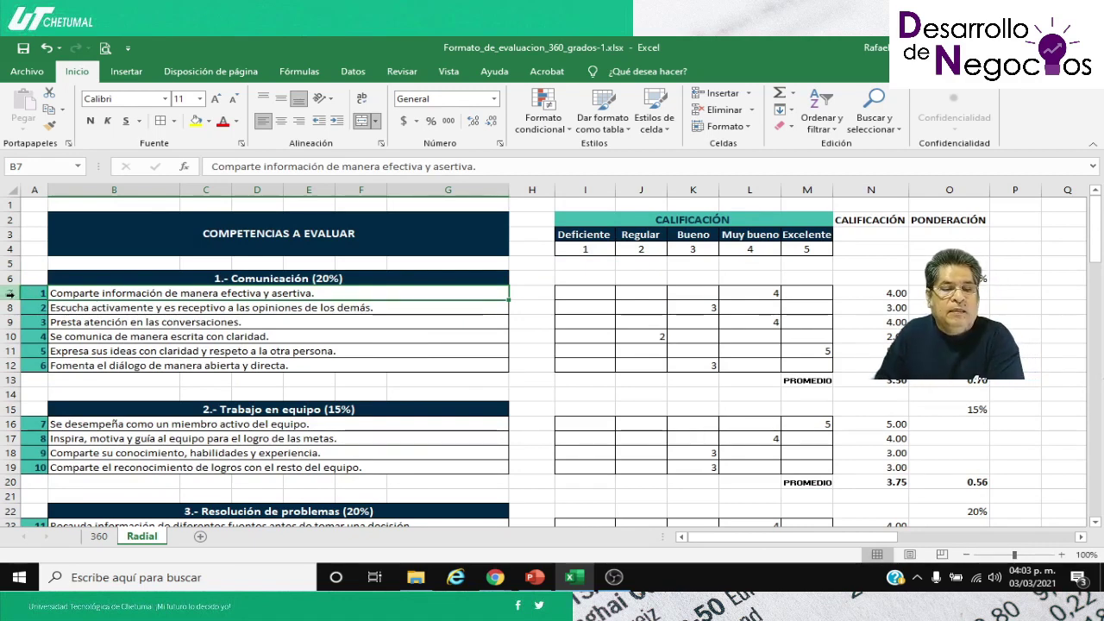
Step: Delete the question and PROMEDIO rows of 1.- Comunicación and the blank row before 2.- Trabajo en equipo
drag(10, 293, 16, 381)
right_click(41, 342)
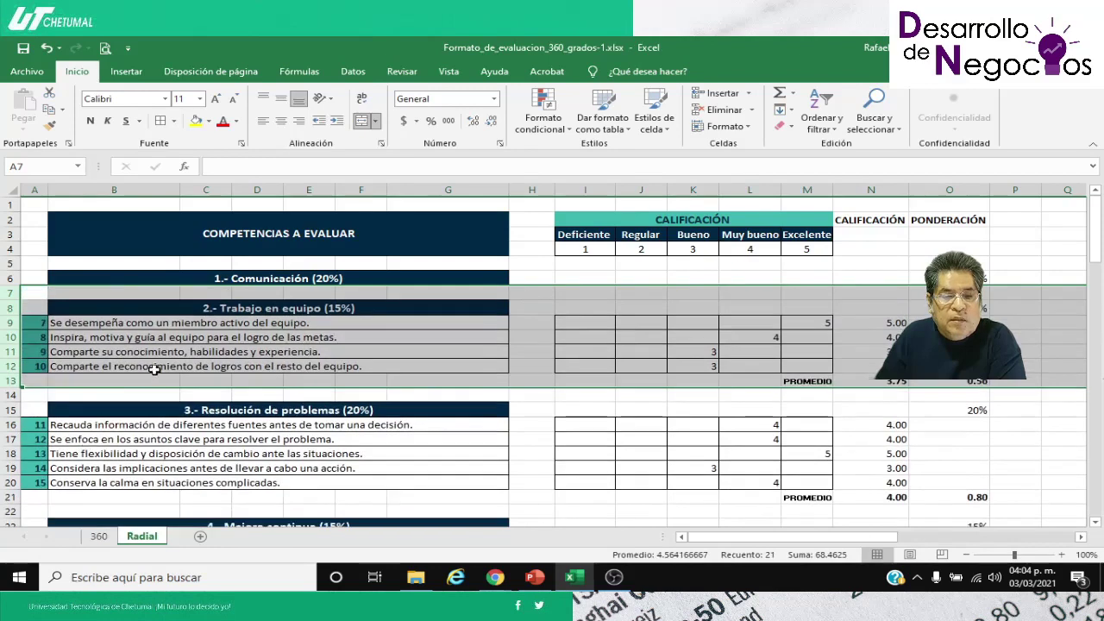
click(158, 367)
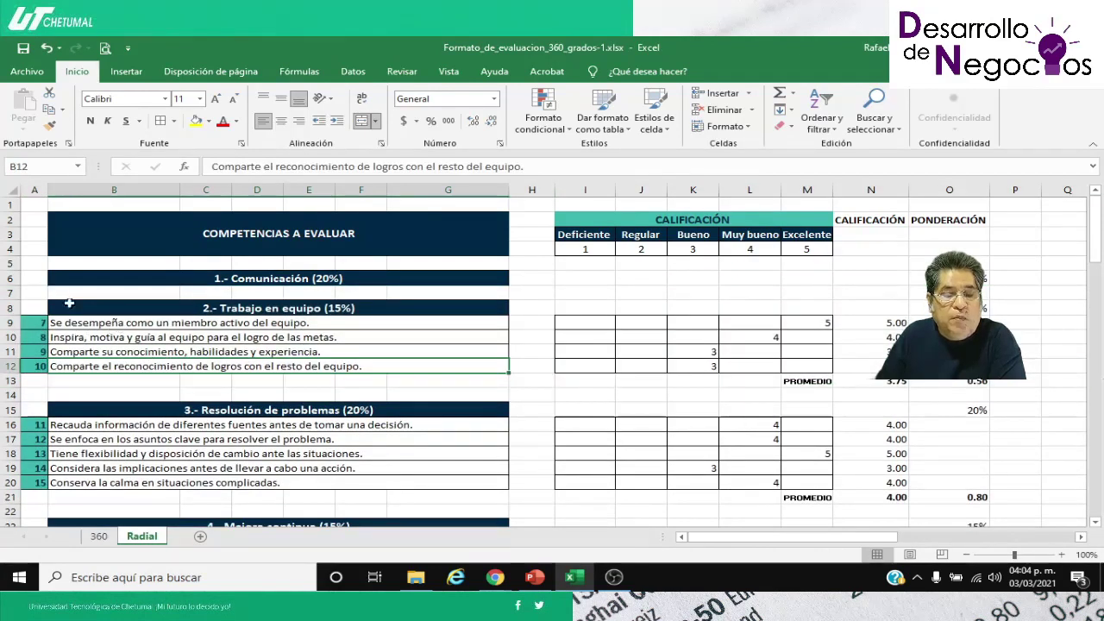
click(16, 294)
right_click(16, 294)
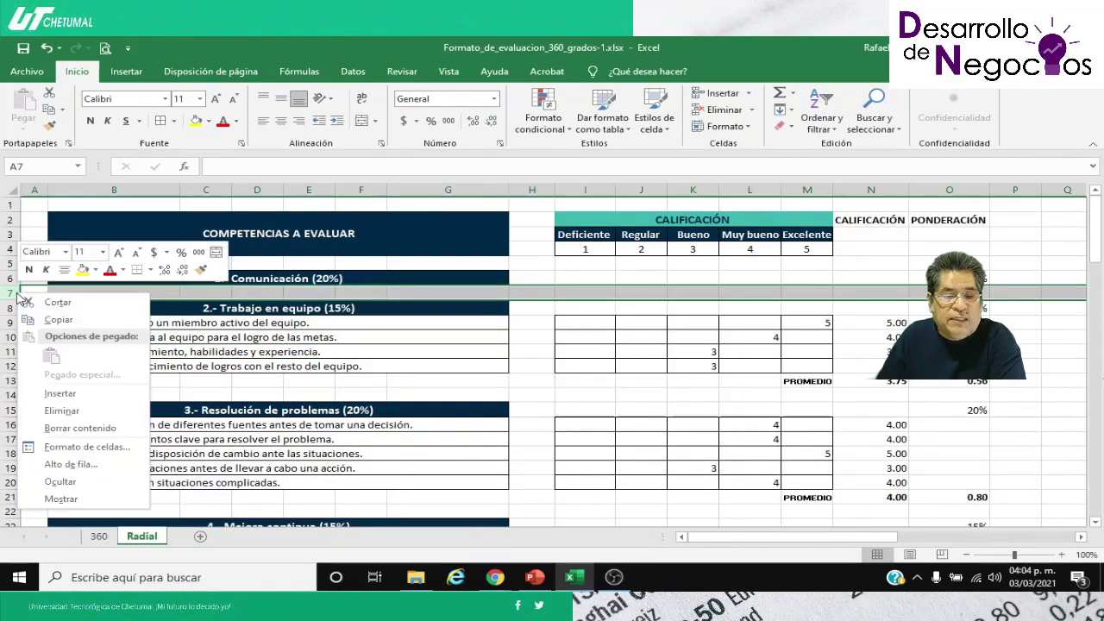
click(61, 411)
click(54, 308)
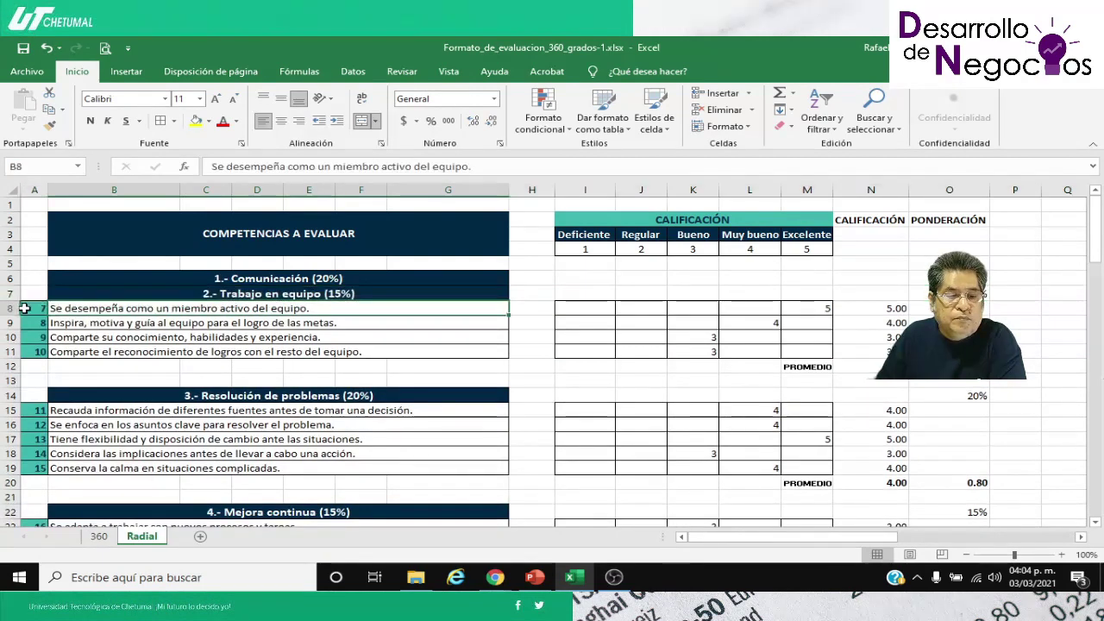
Step: Delete rows 8 to 13, holding the questions, PROMEDIO and blank row of 2.- Trabajo en equipo
drag(12, 307, 37, 375)
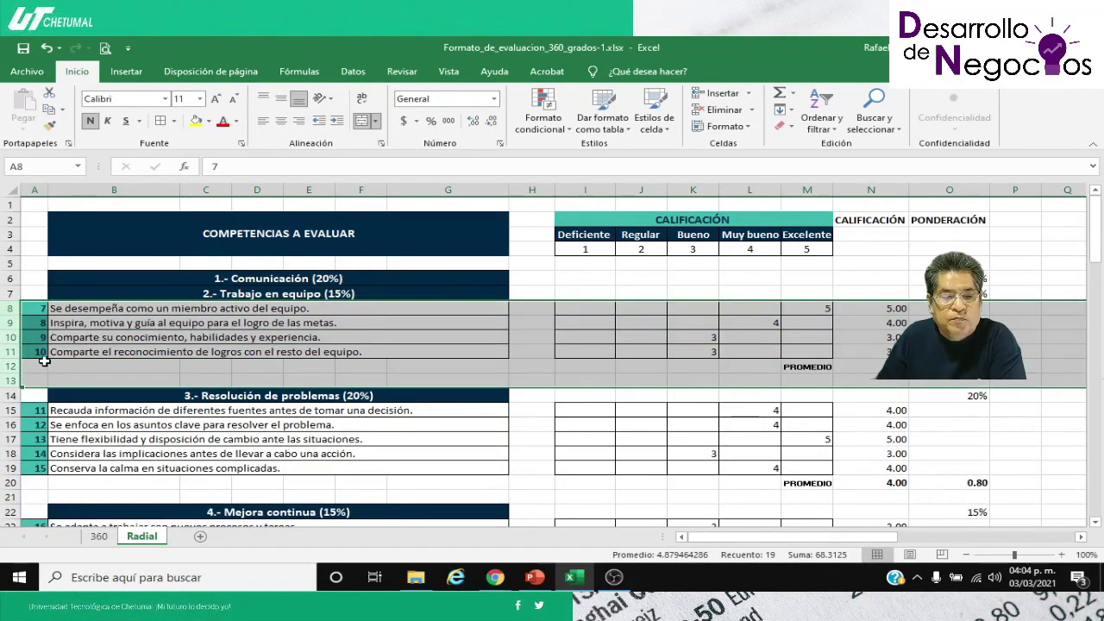
right_click(48, 365)
click(92, 261)
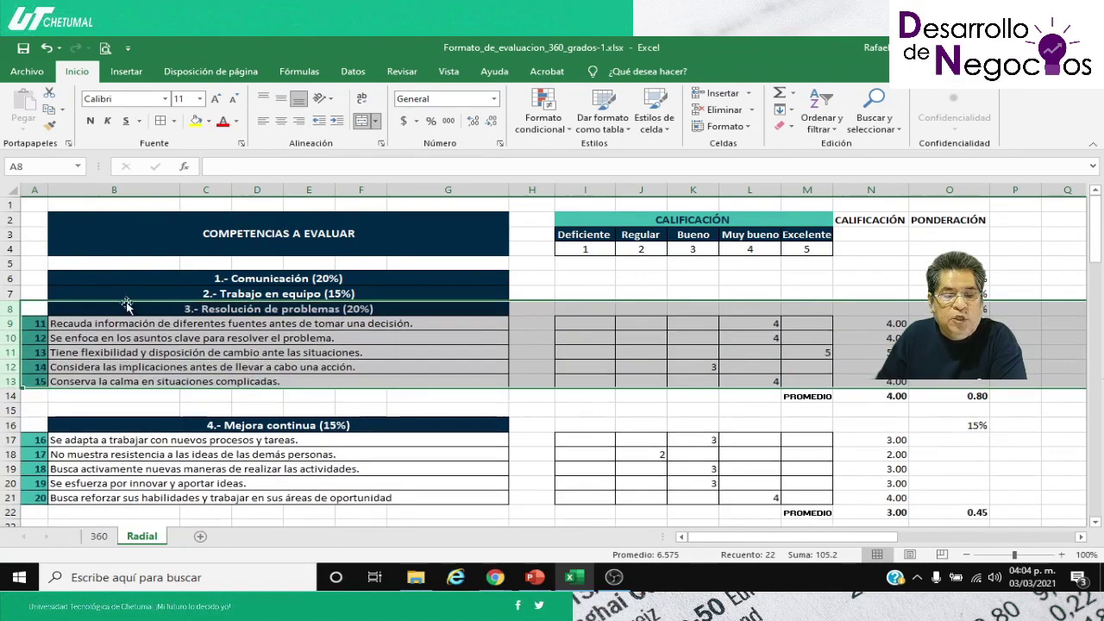
click(146, 352)
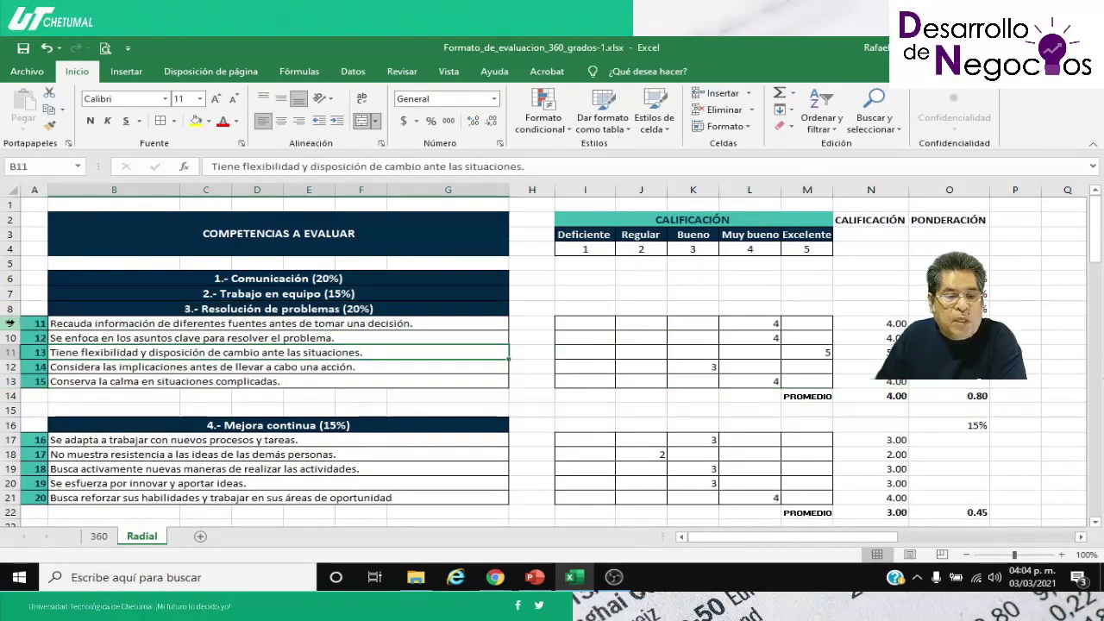
Step: Delete the questions of 3.- Resolución de problemas together with its PROMEDIO row and the blank row below
drag(24, 326, 26, 381)
right_click(109, 353)
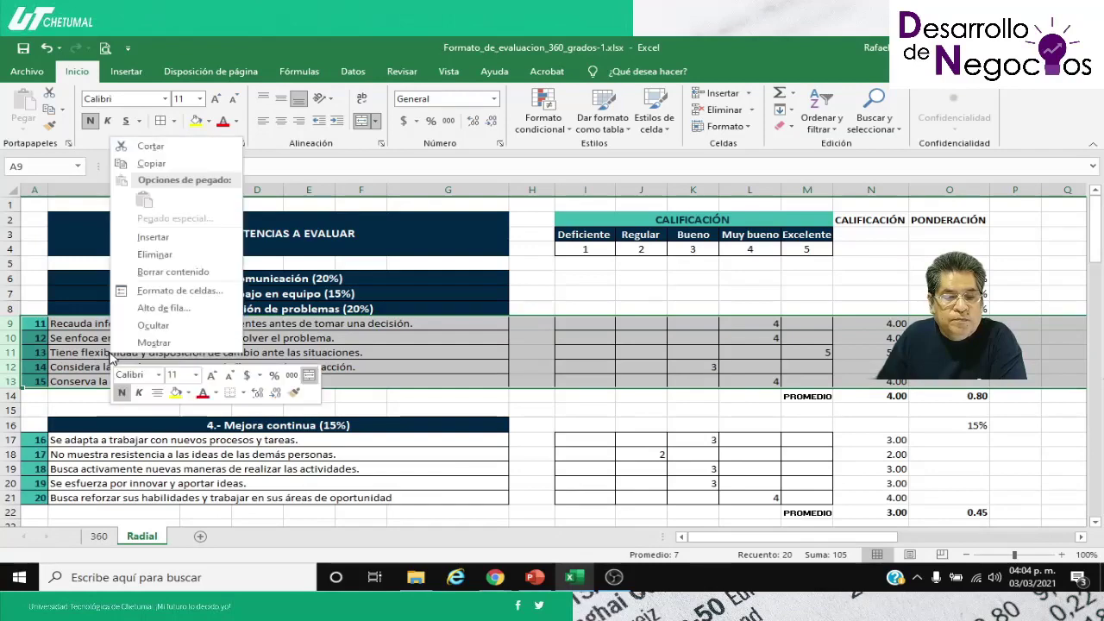
click(154, 254)
click(153, 256)
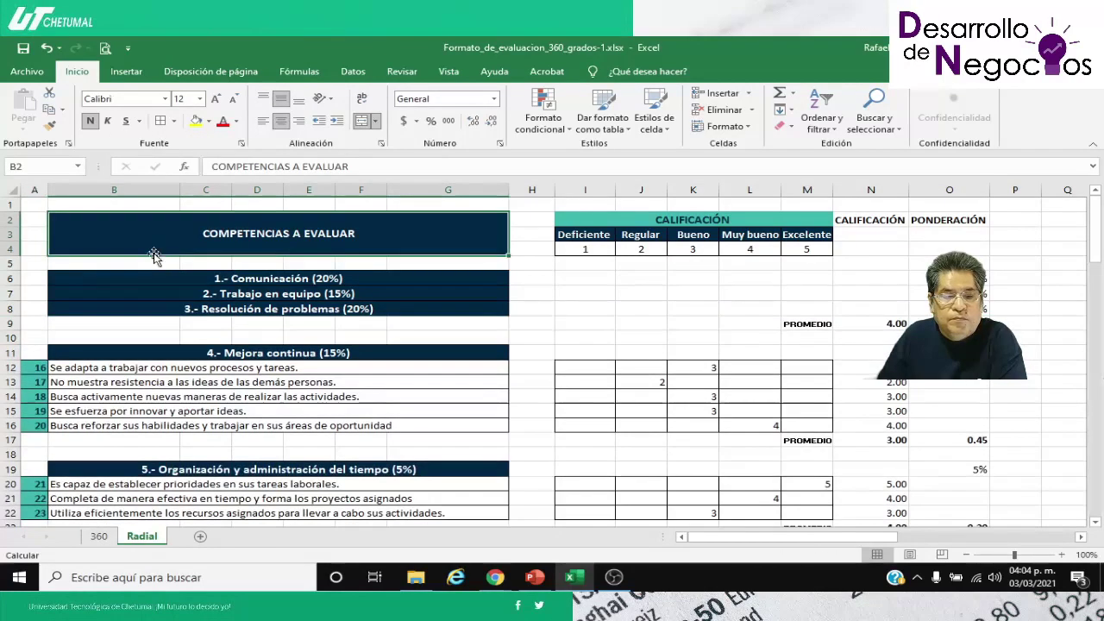
click(177, 336)
drag(21, 323, 21, 338)
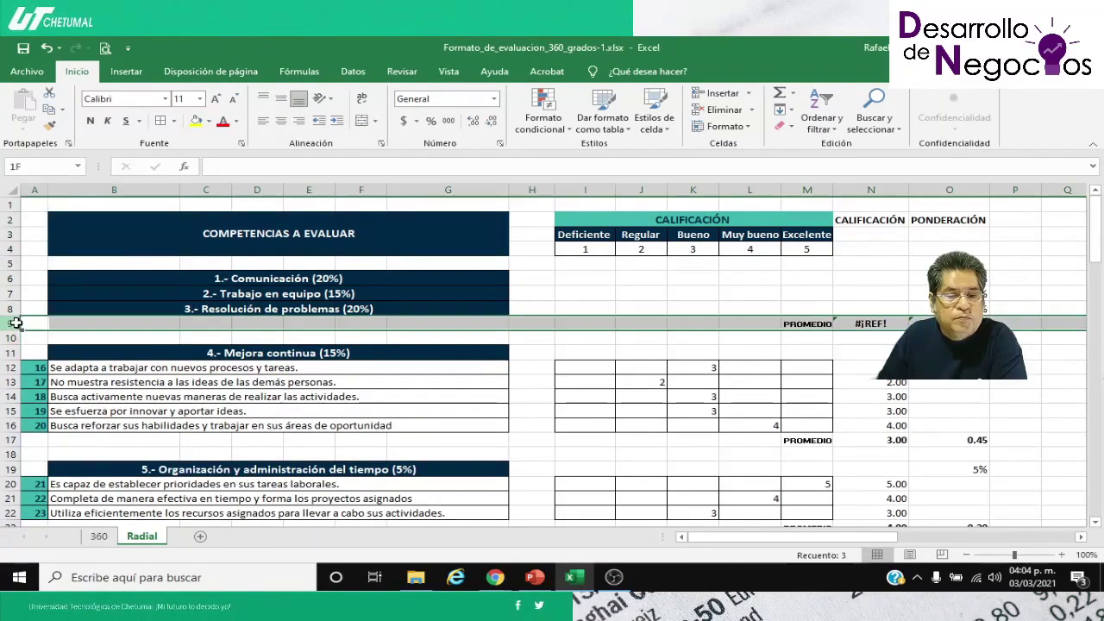
right_click(91, 331)
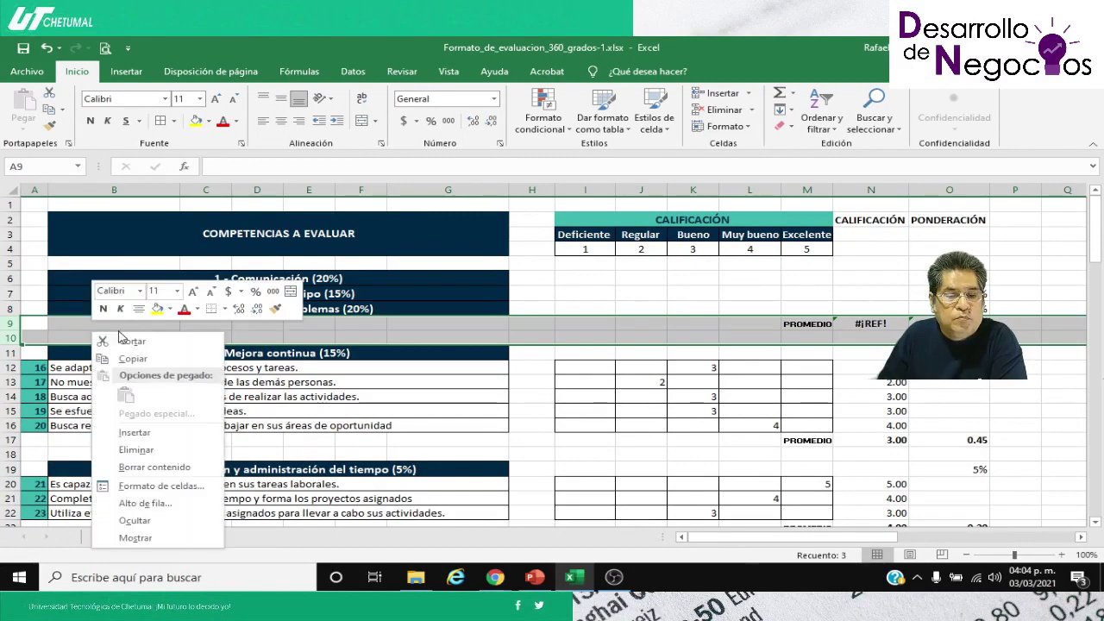
click(133, 447)
click(177, 279)
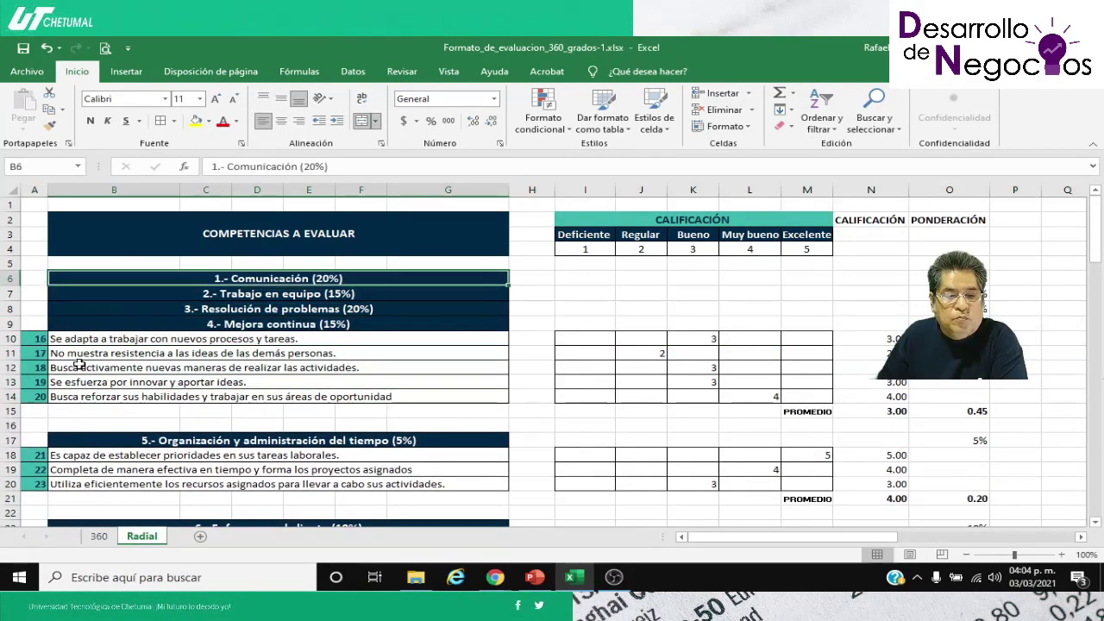
Step: Delete the five question rows of 4.- Mejora continua, plus its PROMEDIO row and the blank row below
drag(17, 338, 17, 397)
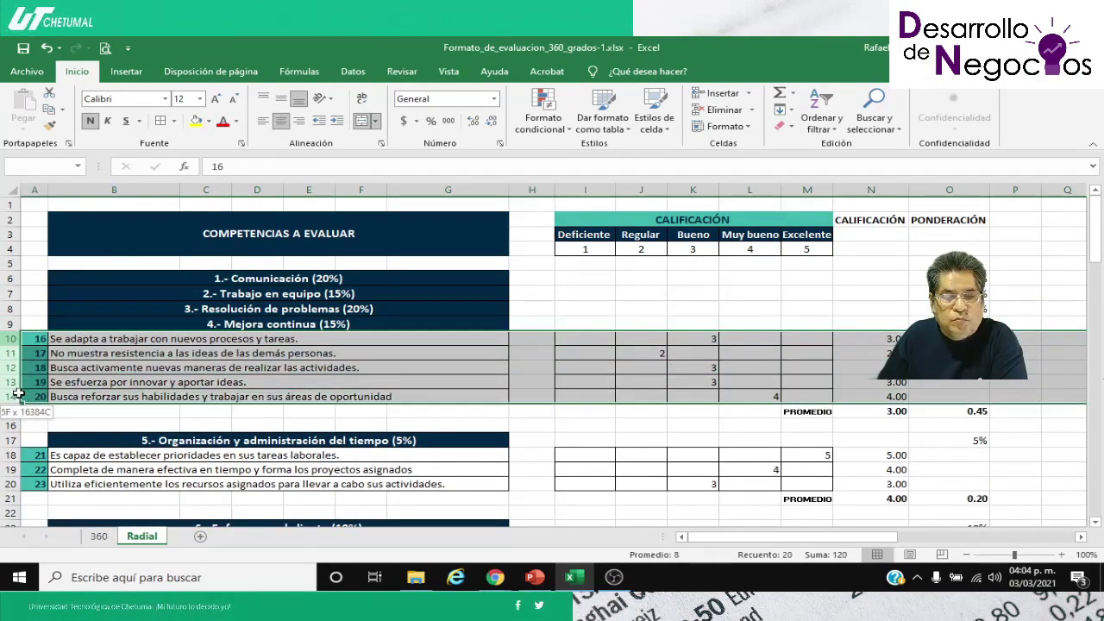
right_click(75, 371)
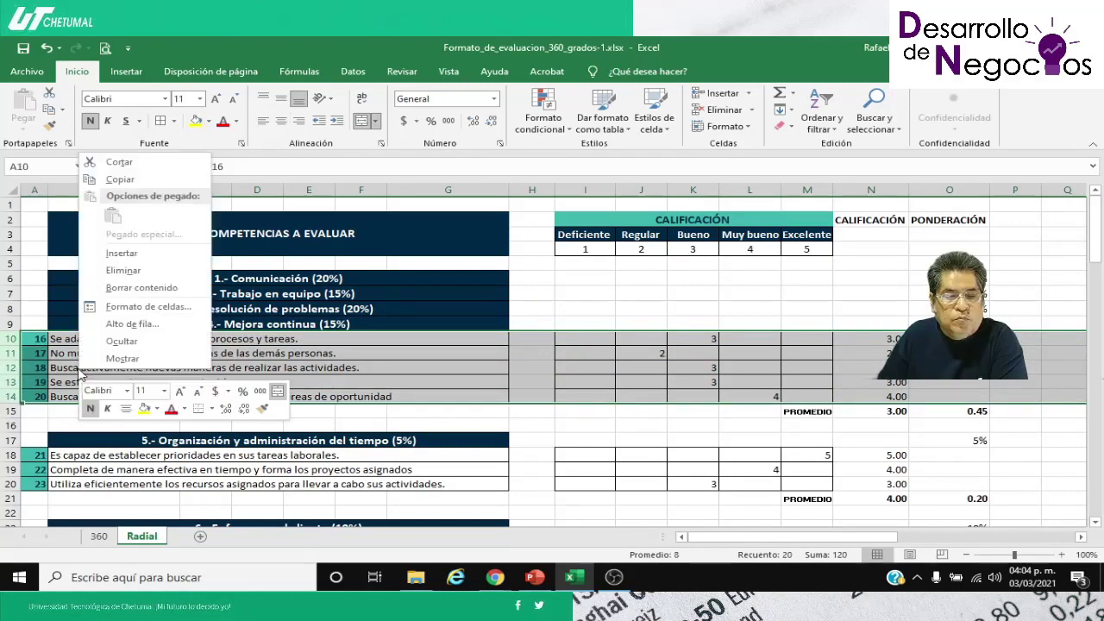
click(123, 269)
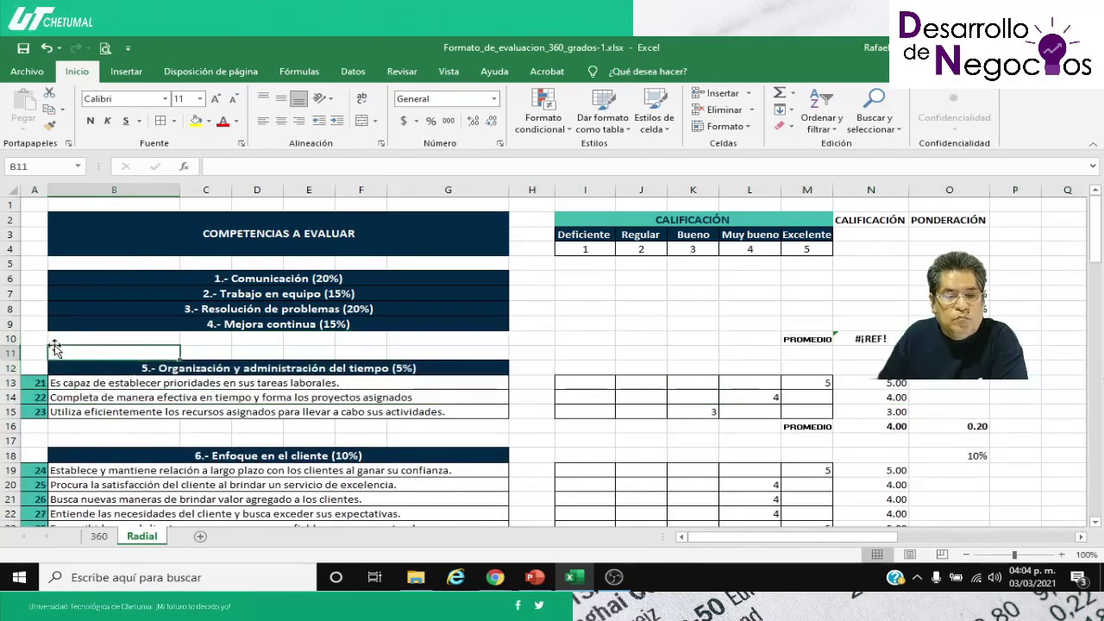
drag(17, 338, 17, 351)
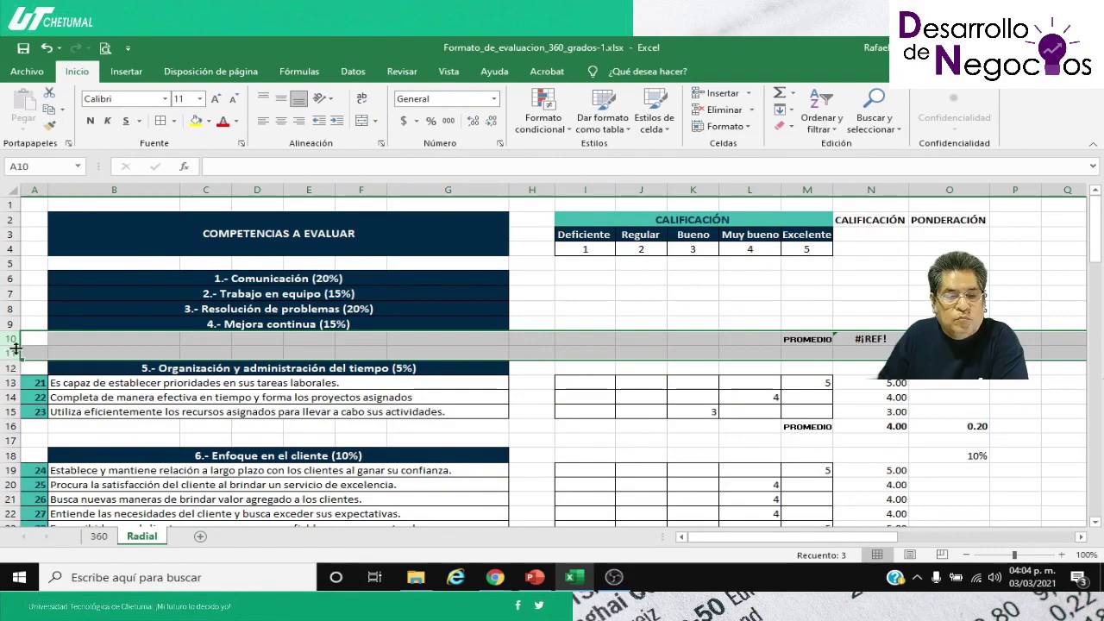
right_click(17, 350)
click(69, 255)
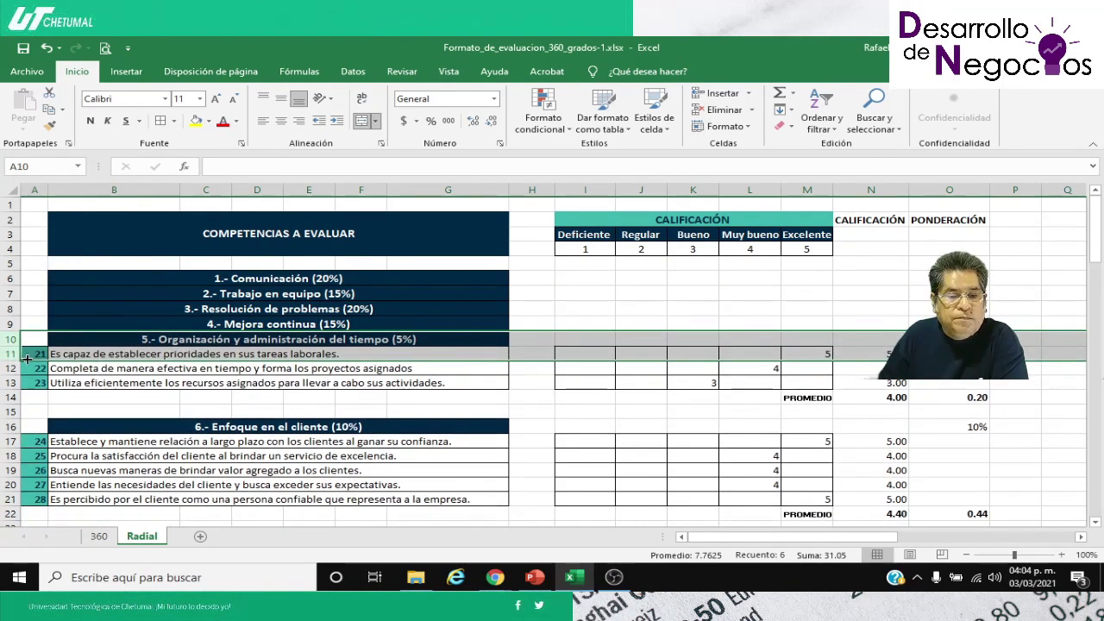
Step: Delete the three question rows of 5.- Organización y administración del tiempo, plus its PROMEDIO row and the blank row below
drag(19, 353, 17, 384)
right_click(38, 373)
click(88, 273)
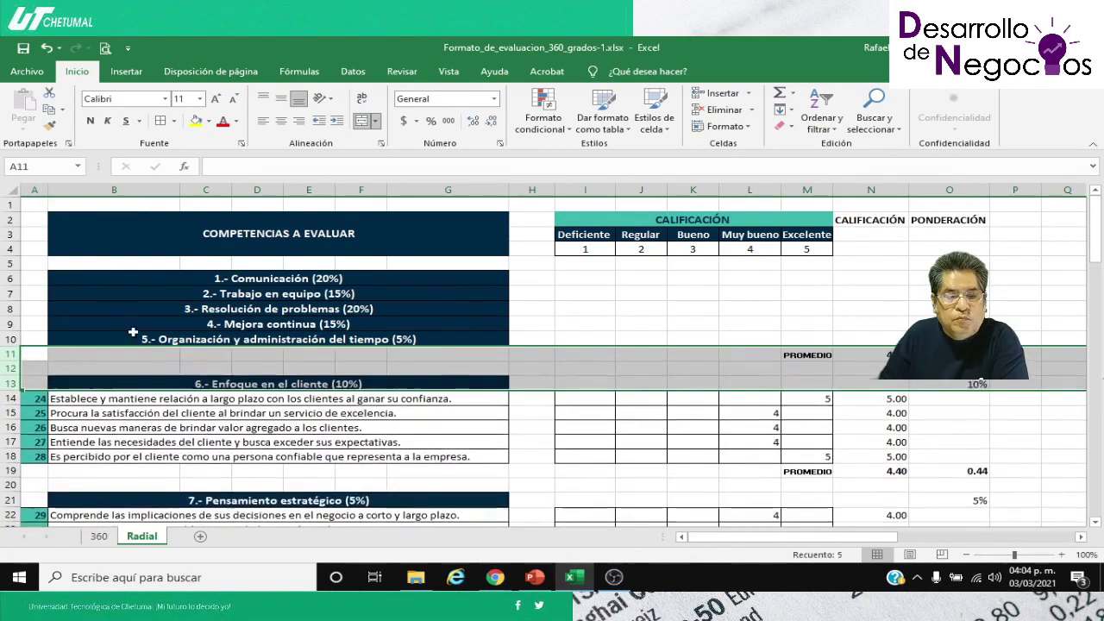
click(190, 355)
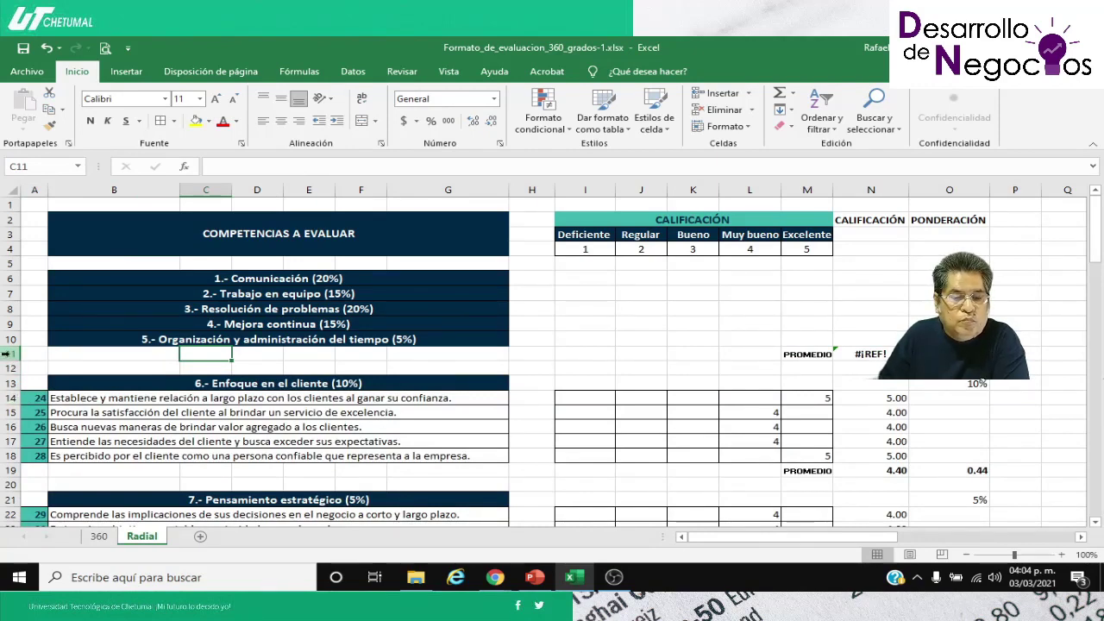
drag(10, 353, 17, 457)
right_click(17, 365)
click(111, 269)
Step: Delete the five question rows of 6.- Enfoque en el cliente, plus its PROMEDIO row and the blank row below
right_click(14, 422)
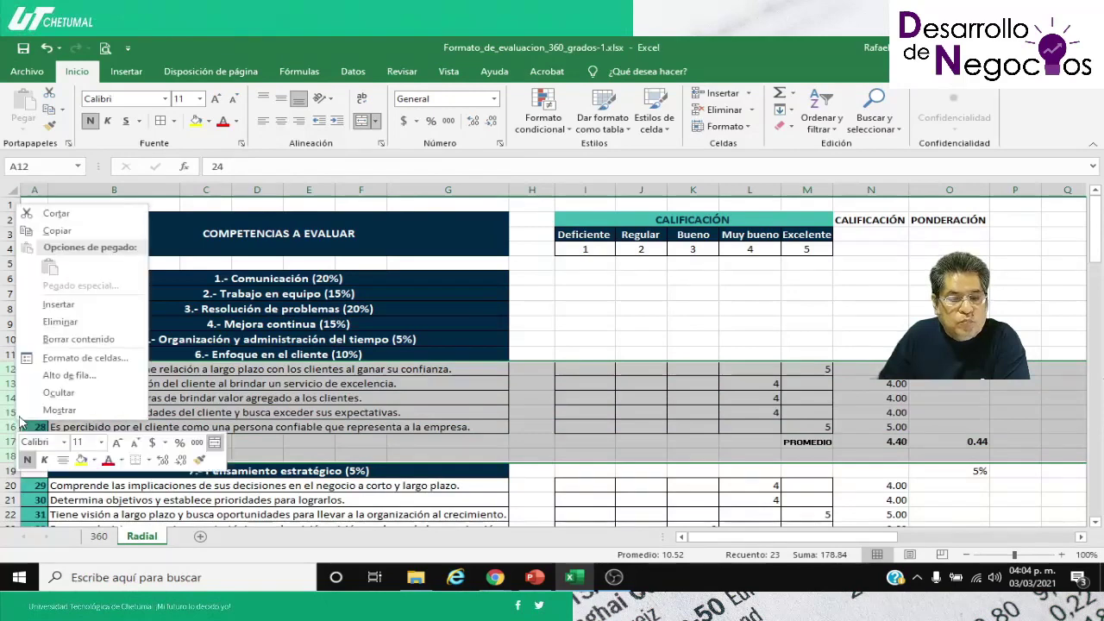
click(76, 321)
click(173, 398)
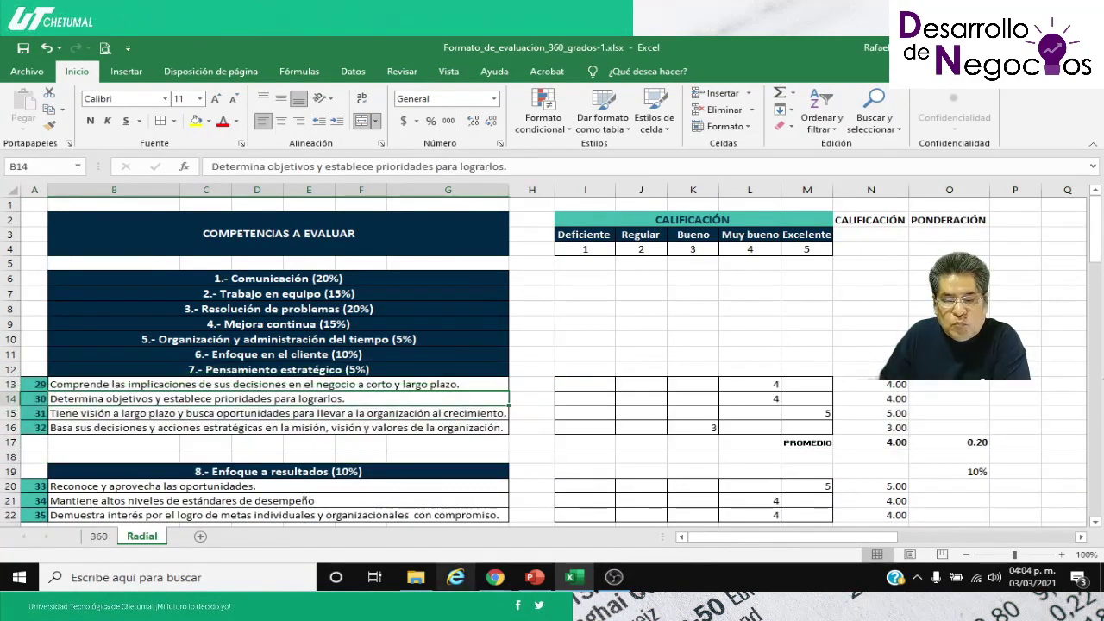
Step: Switch to the Google Meet call, admit the waiting participant, and return to the Excel workbook
mouse_move(498, 587)
click(487, 538)
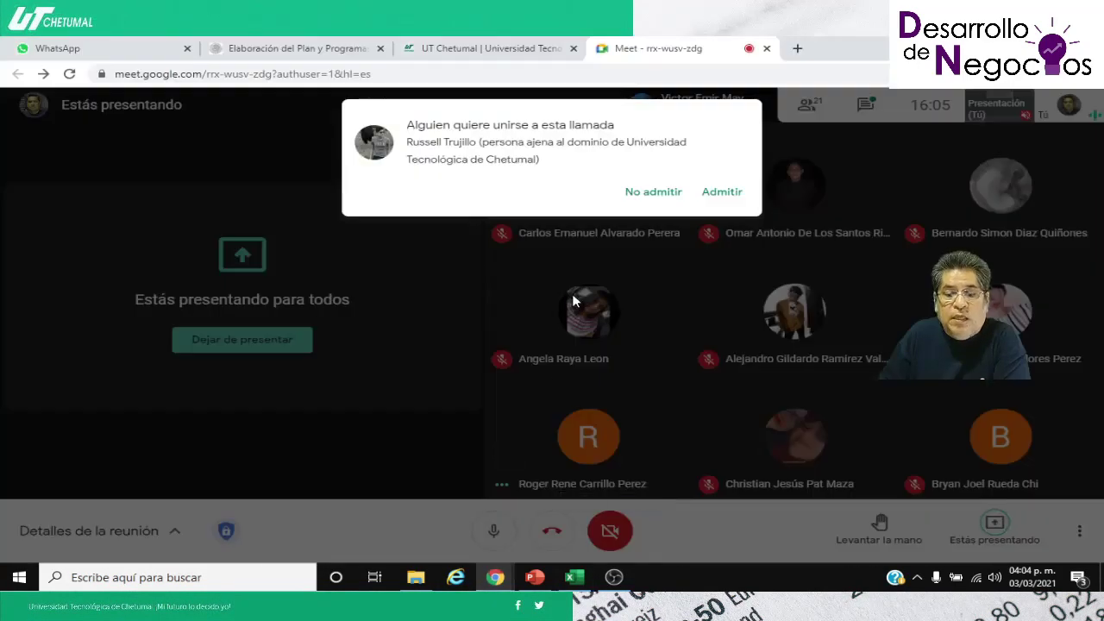
click(714, 195)
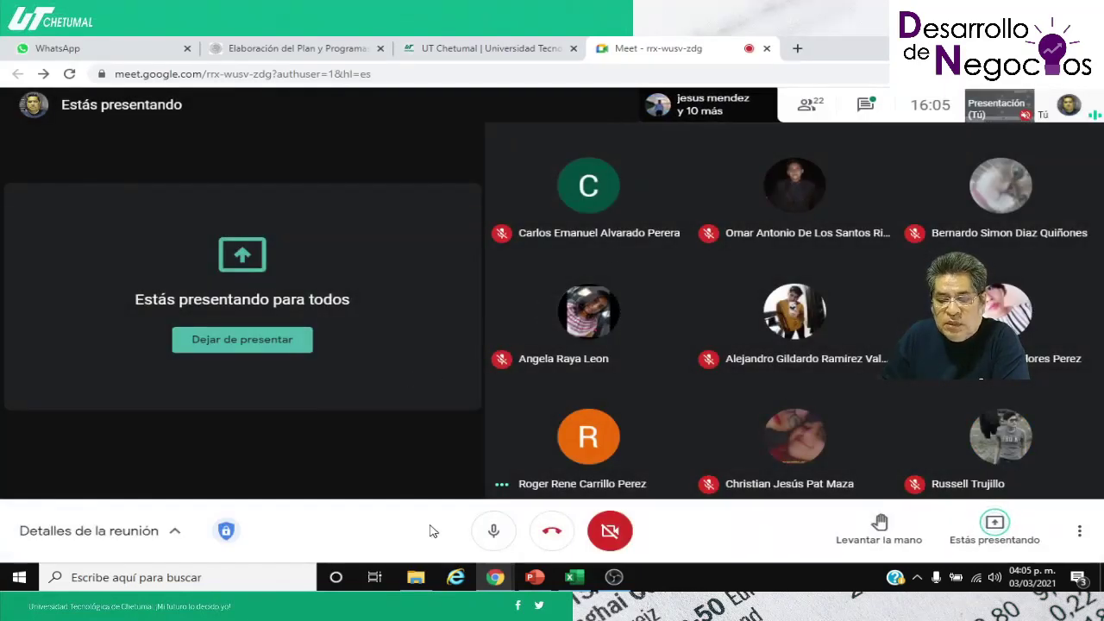
click(580, 587)
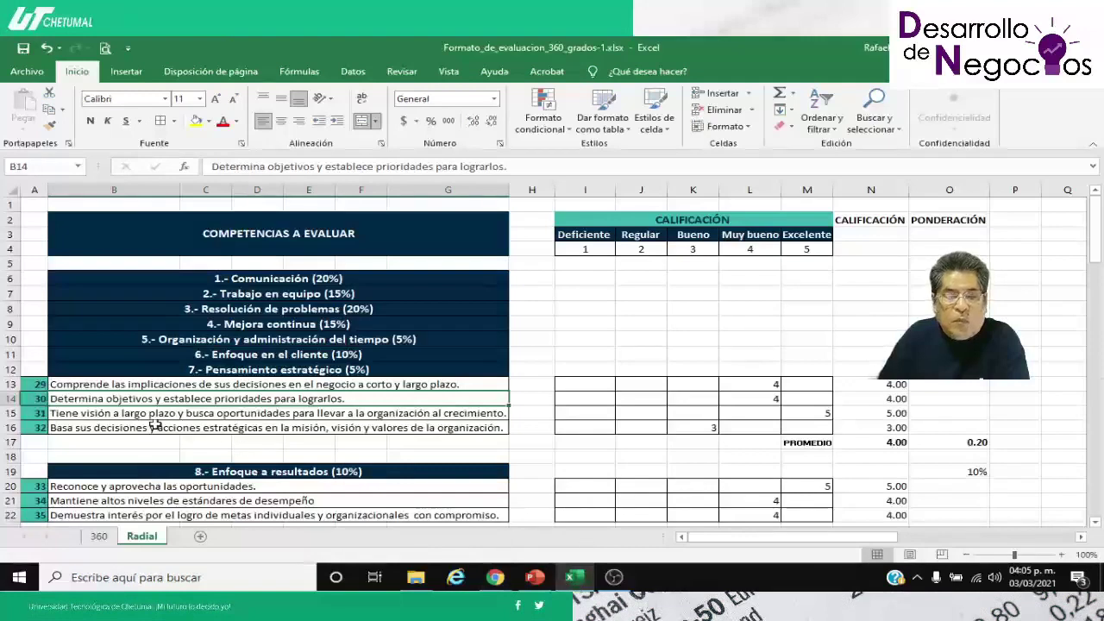
Step: Delete rows 13 to 18, holding the questions, PROMEDIO and blank row of 7.- Pensamiento estratégico
drag(21, 385, 34, 435)
right_click(39, 432)
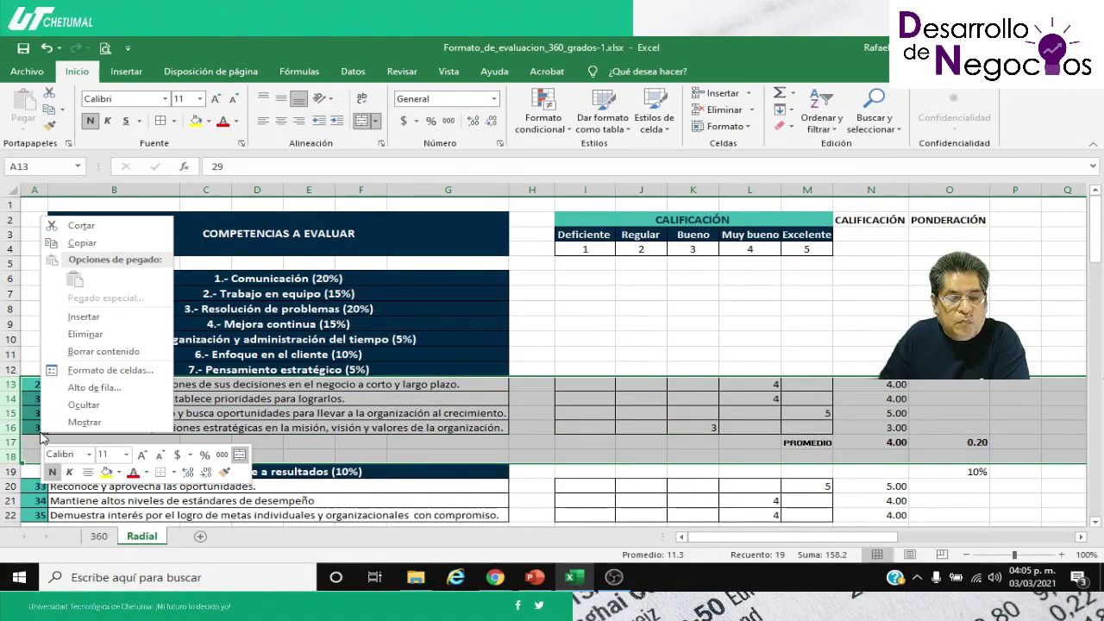
click(120, 333)
click(129, 399)
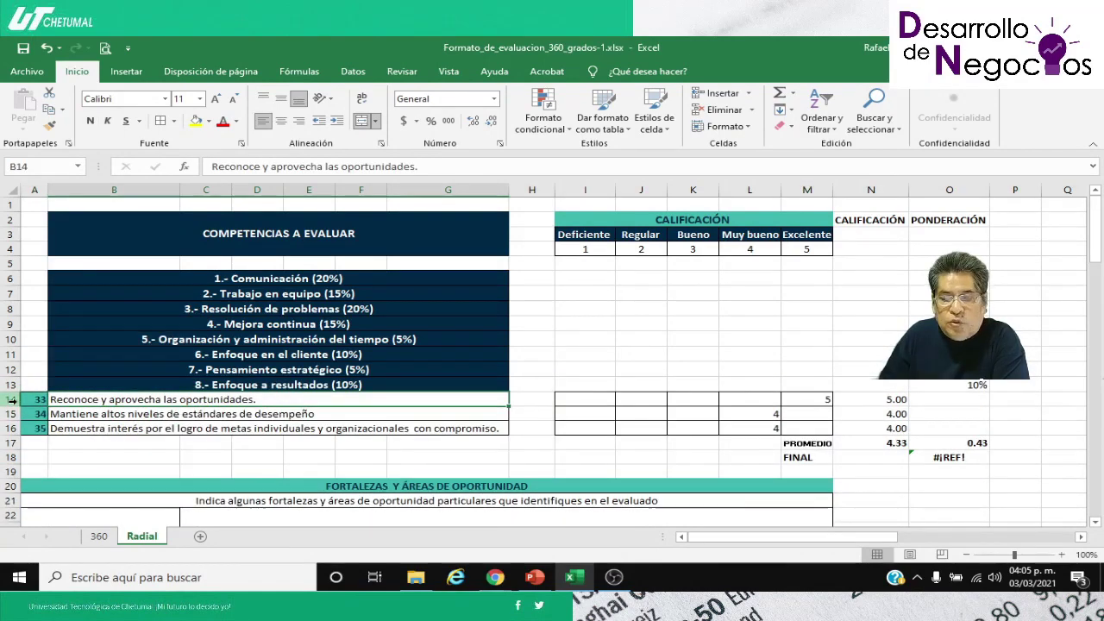
Step: Delete rows 14 to 42, covering the questions of 8.- Enfoque a resultados, the PROMEDIO and FINAL rows, and the strengths and suggestions sections
drag(12, 399, 113, 357)
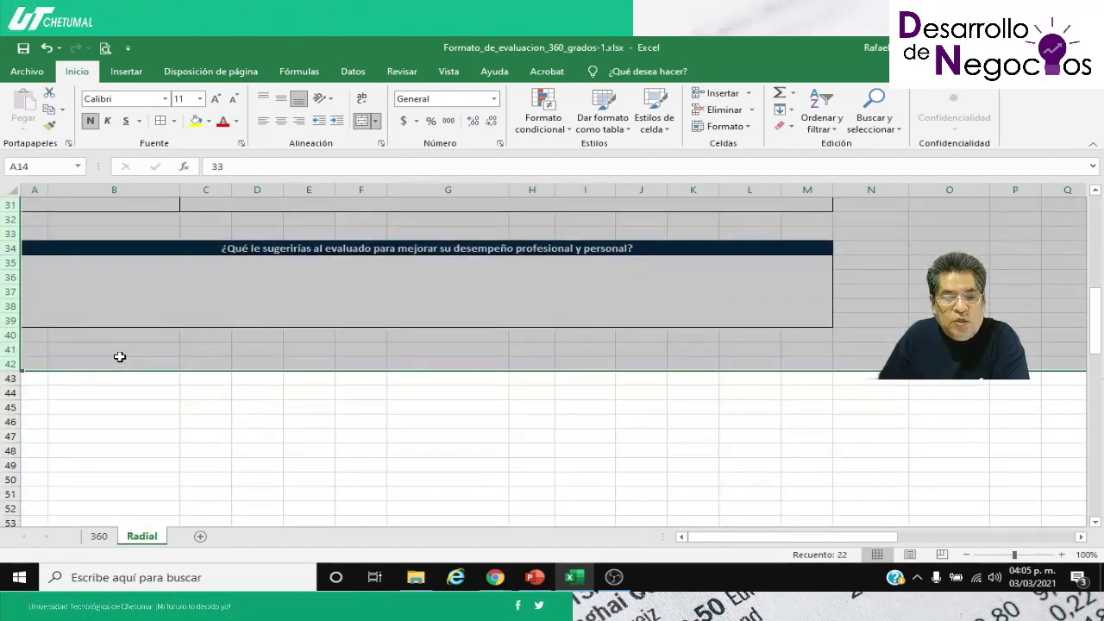
right_click(121, 361)
click(165, 259)
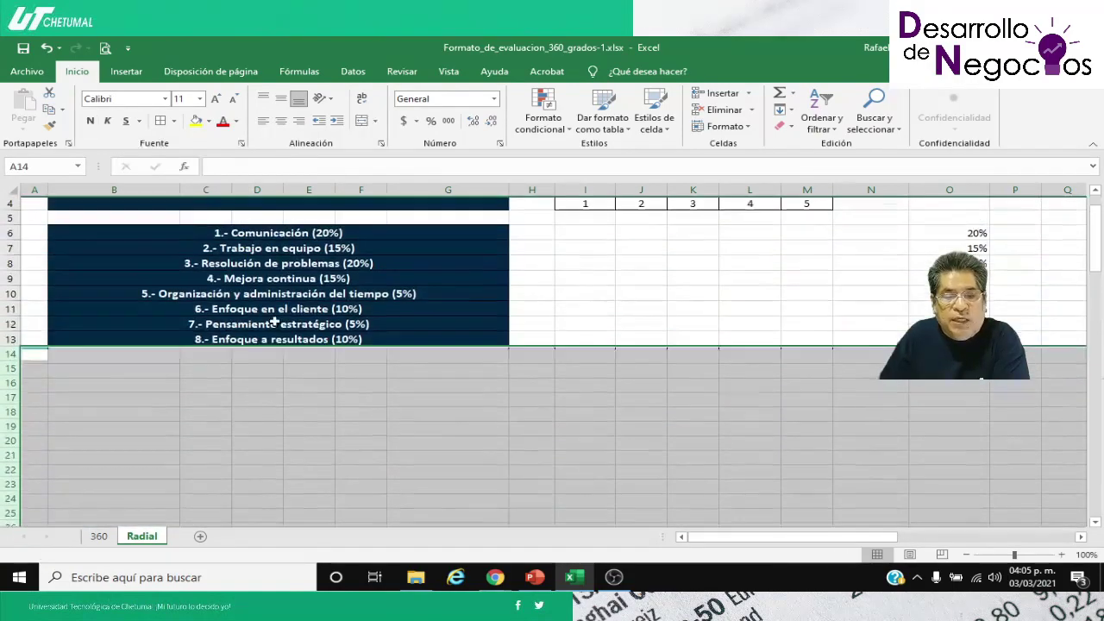
Step: Review the eight weighted competencies listed in rows 6 to 13 of the Radial sheet
click(630, 303)
scroll(630, 303, up, 1)
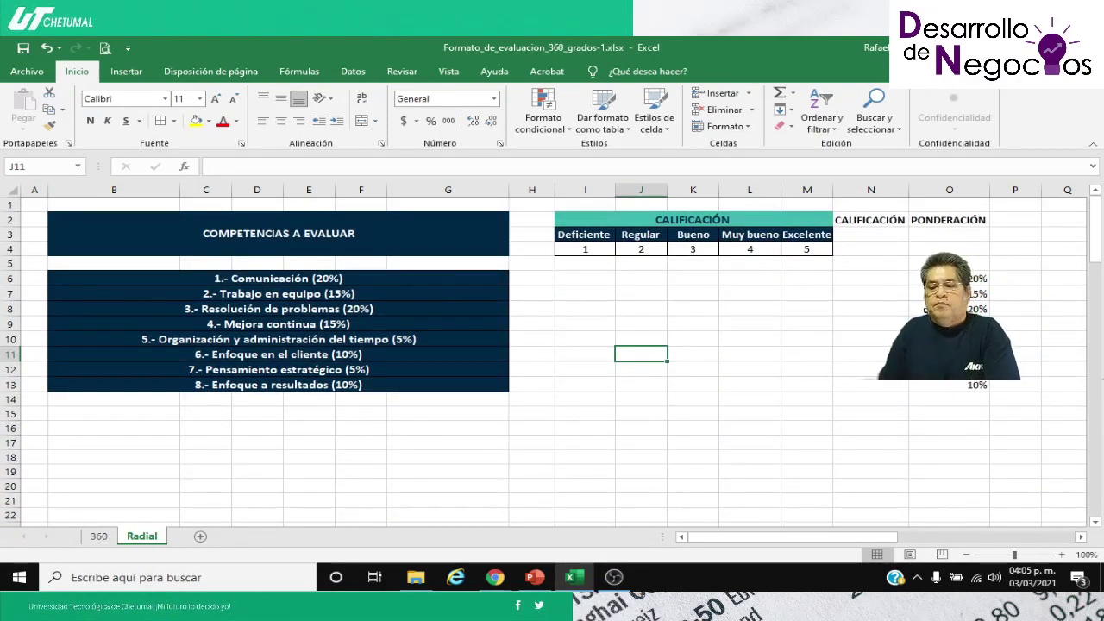
click(579, 279)
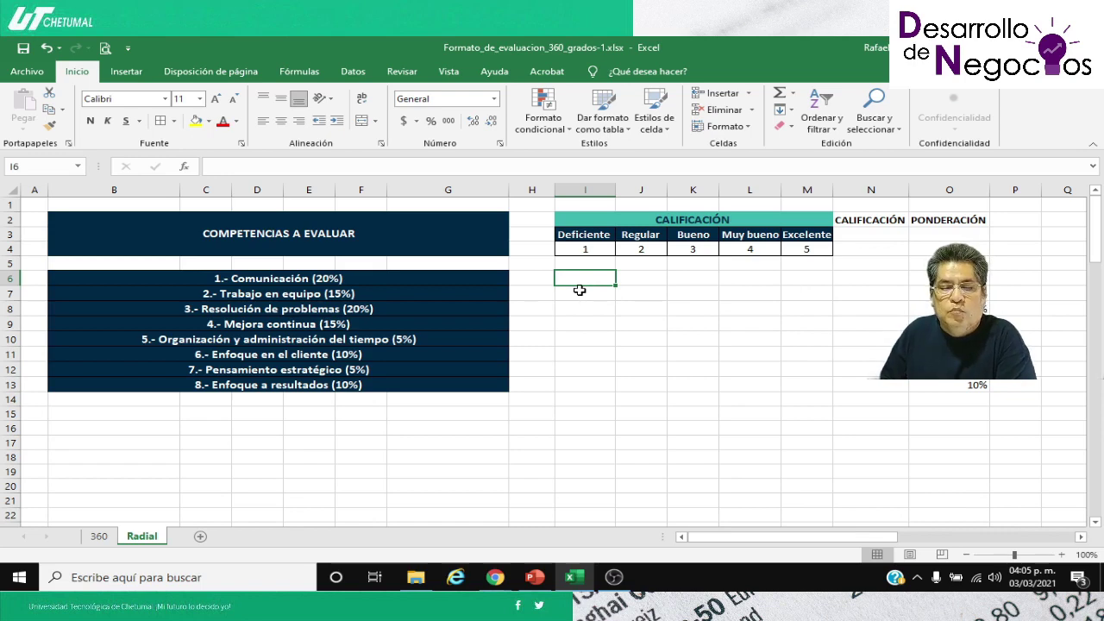
click(252, 277)
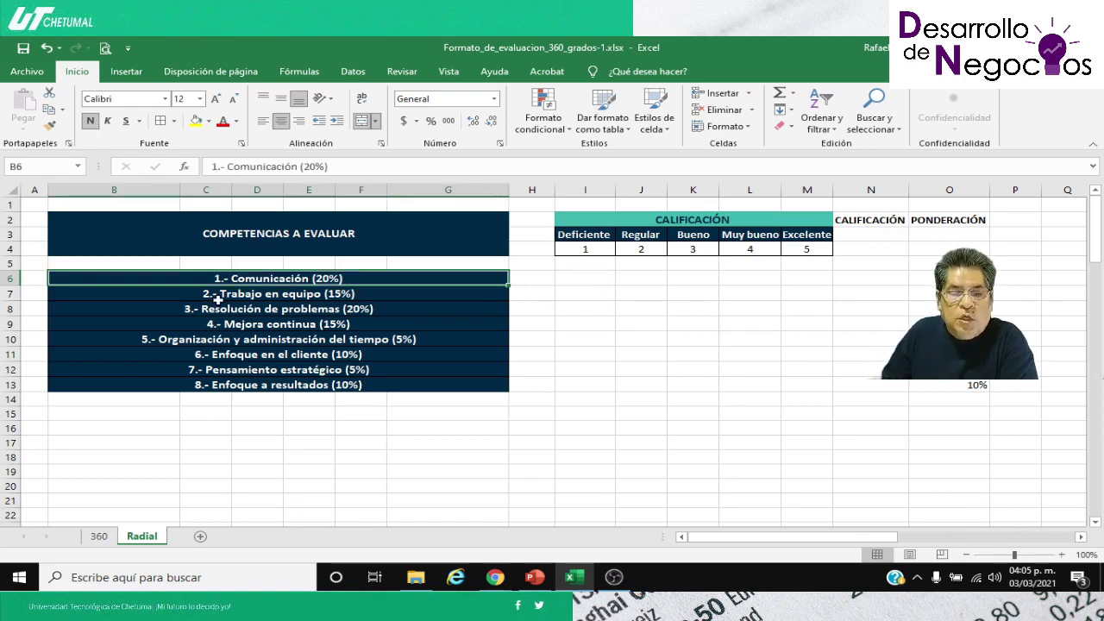
click(217, 296)
click(220, 310)
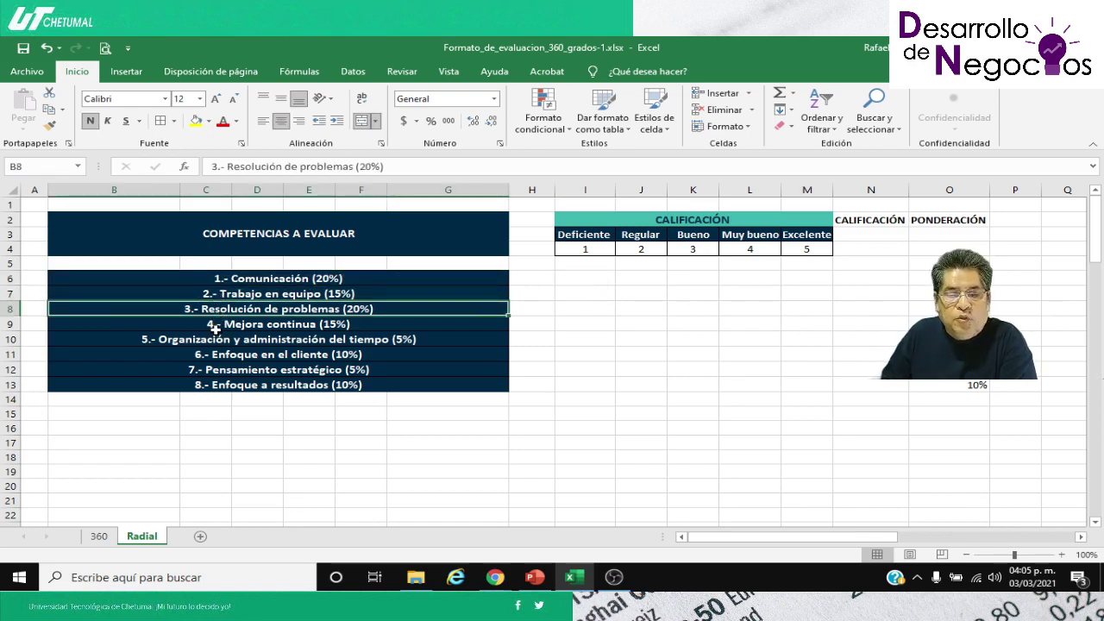
click(215, 327)
click(231, 340)
click(244, 356)
click(263, 386)
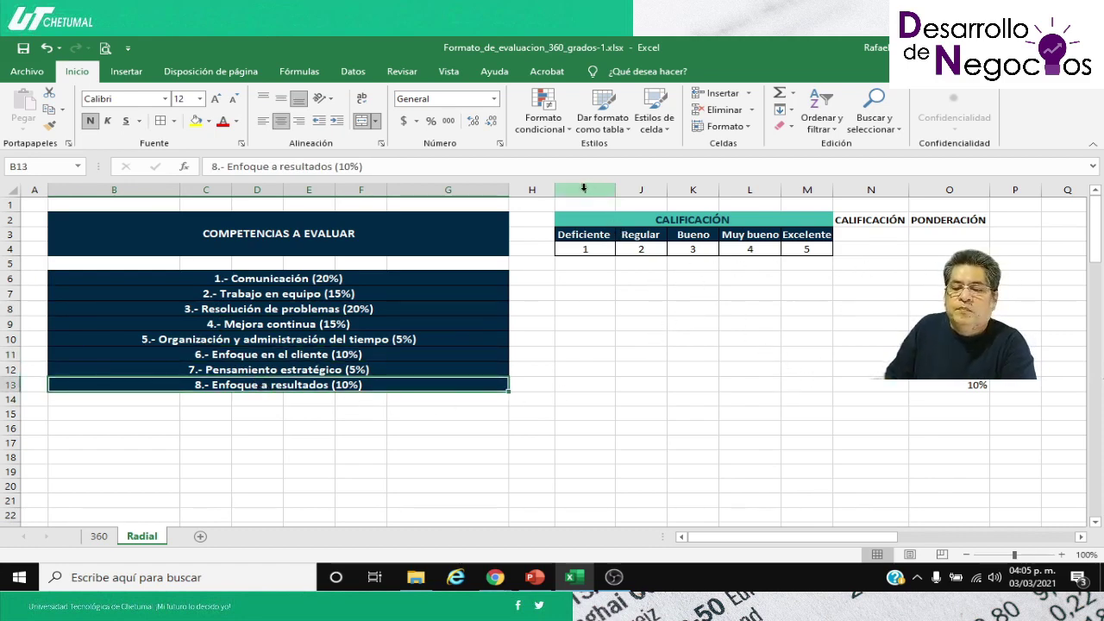
Step: Delete columns I to M with the Deficiente-to-Excelente rating scale from the Radial sheet
drag(583, 188, 806, 189)
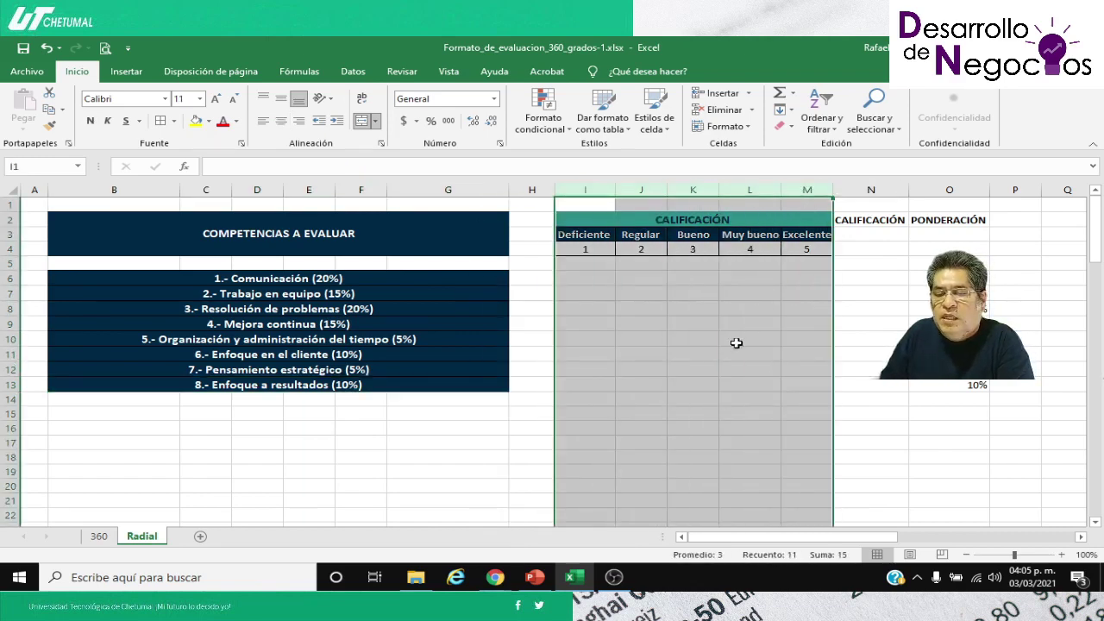
right_click(711, 331)
click(738, 453)
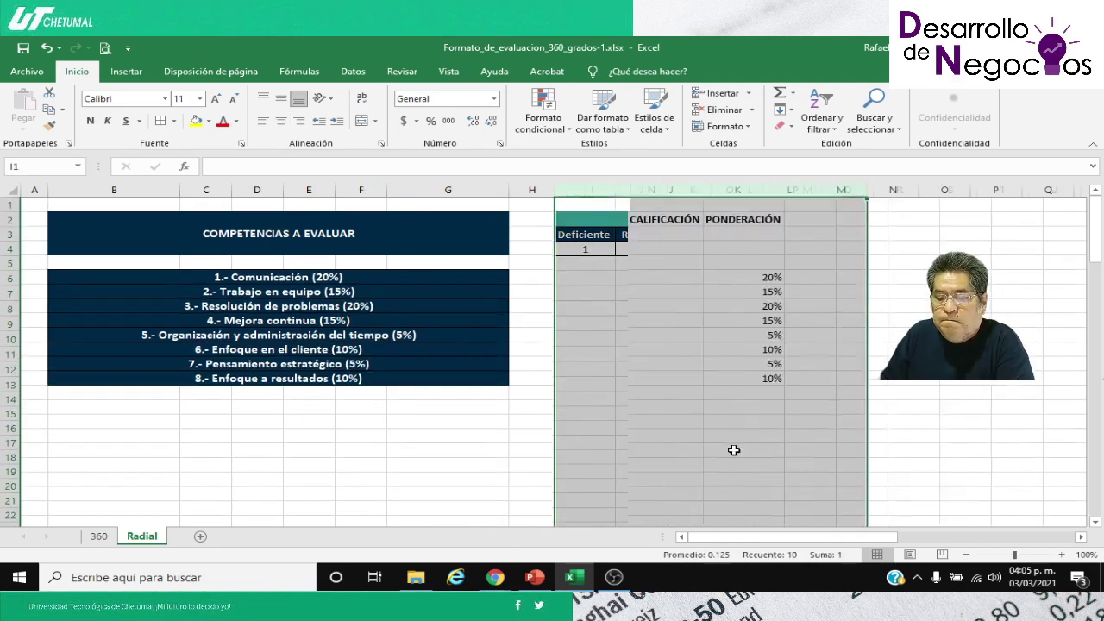
click(586, 277)
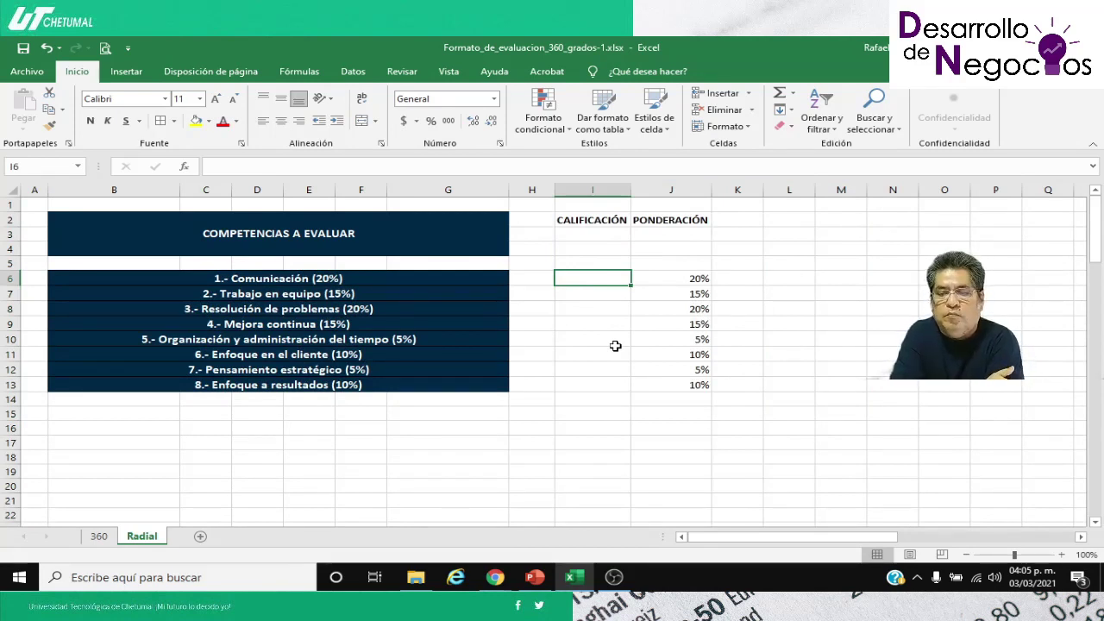
Step: Replace the CALIFICACIÓN header in cell I2 with PROMEDIO
click(588, 220)
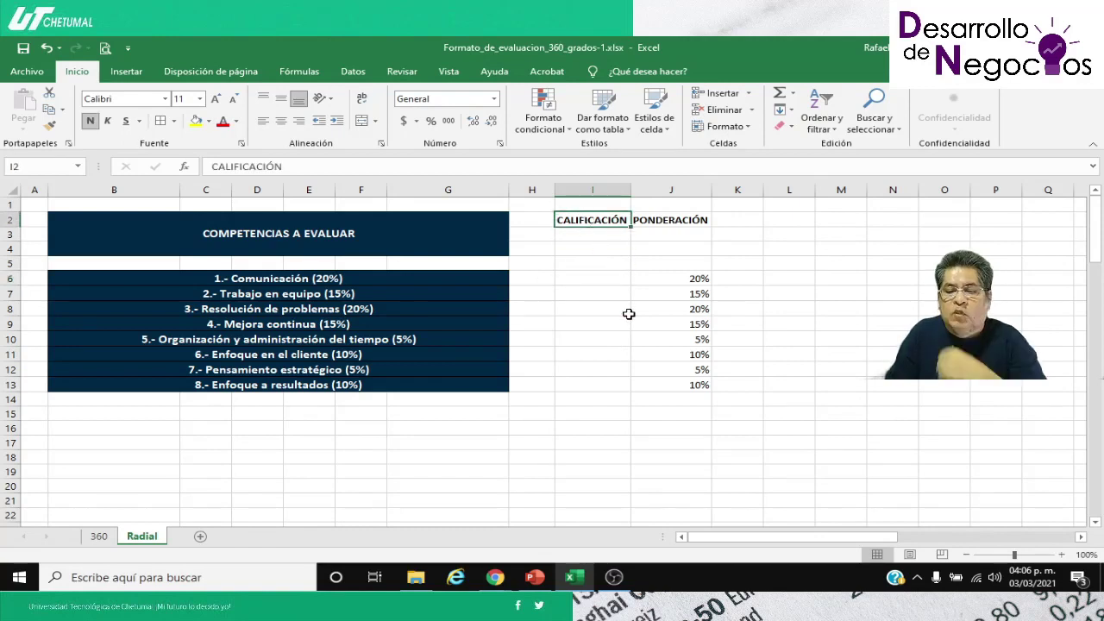
text(PRO)
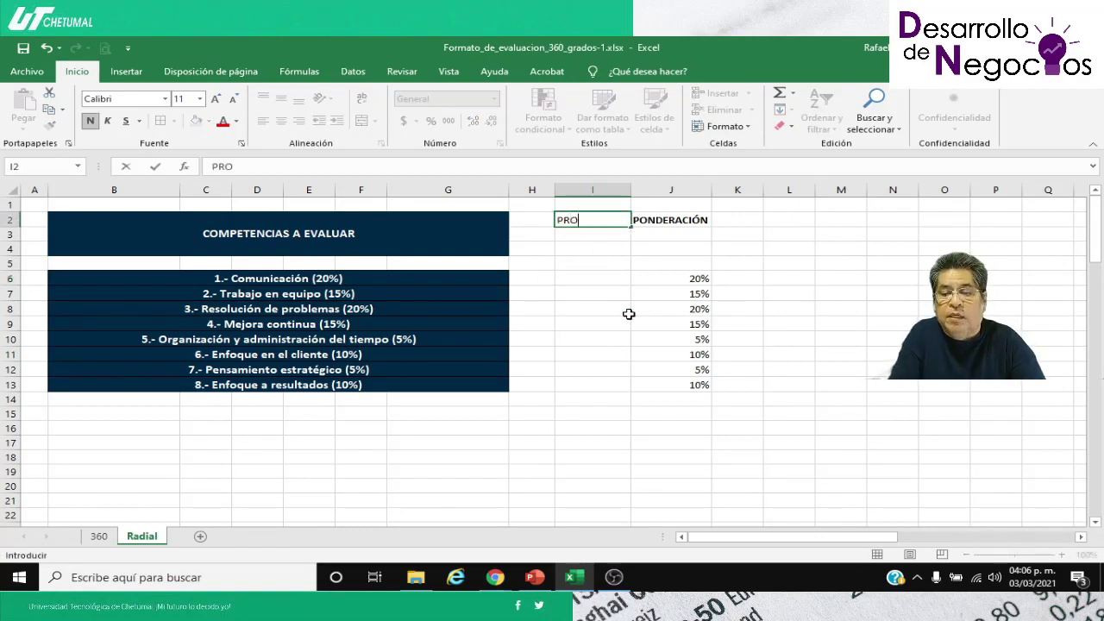
text(MEDIO)
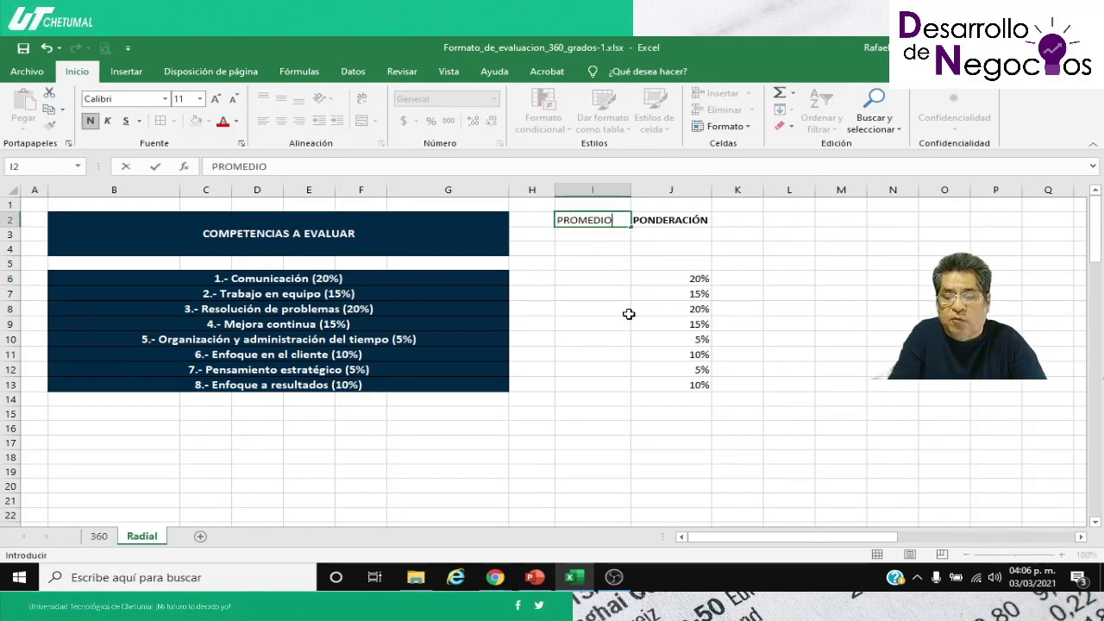
key(Return)
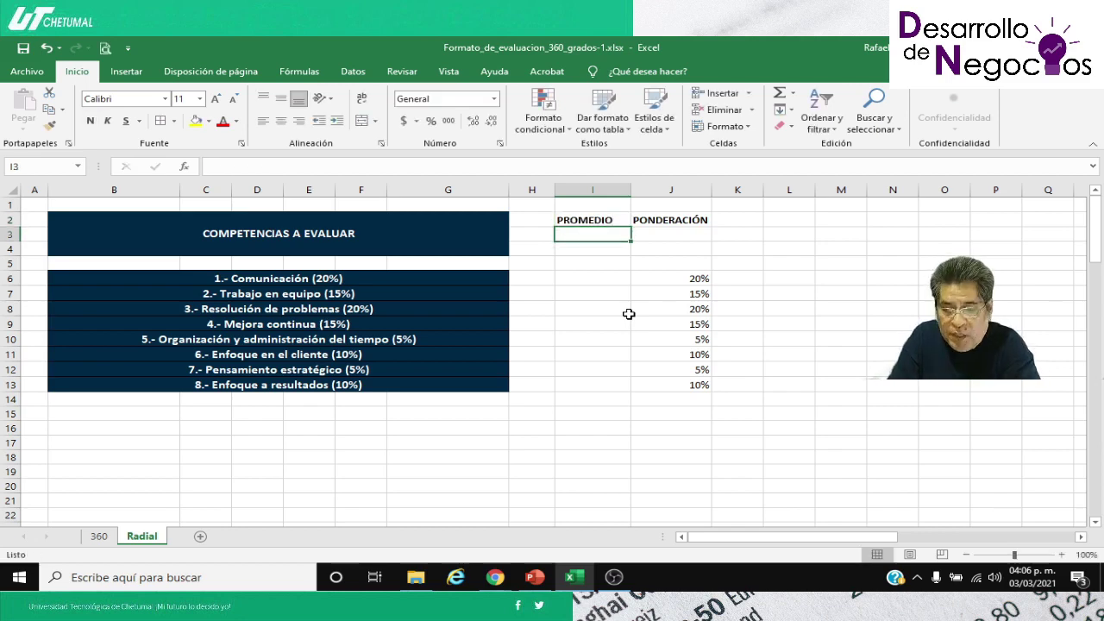
key(Down)
key(Down)
key(Down)
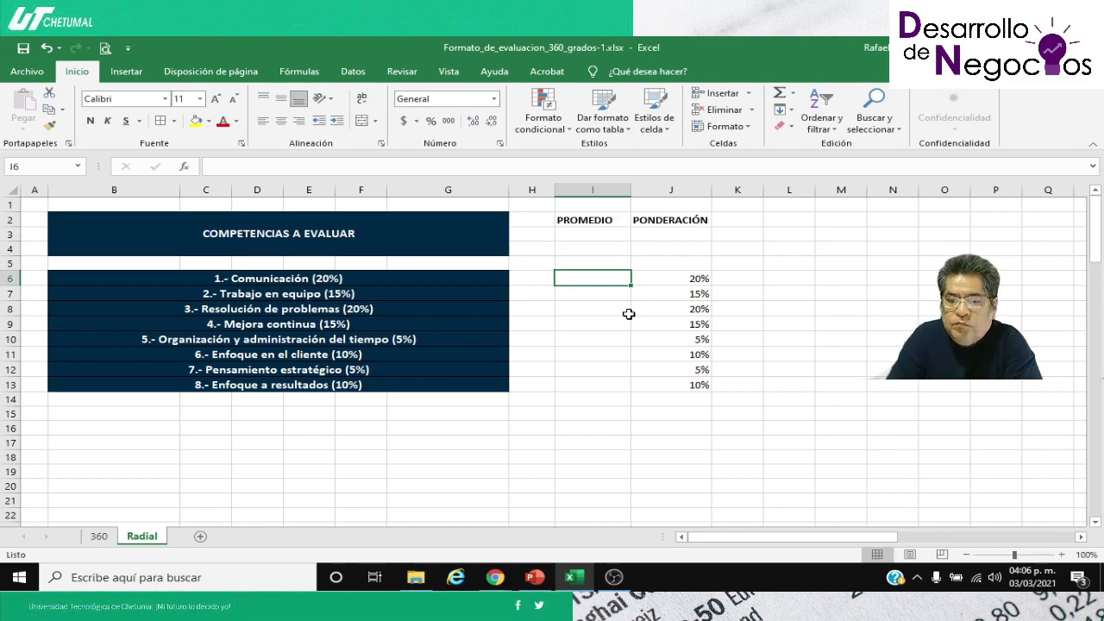
Step: Replace the PONDERACIÓN header in cell J2 with PROMEDIO TOTAL
key(Up)
key(Up)
key(Up)
key(Up)
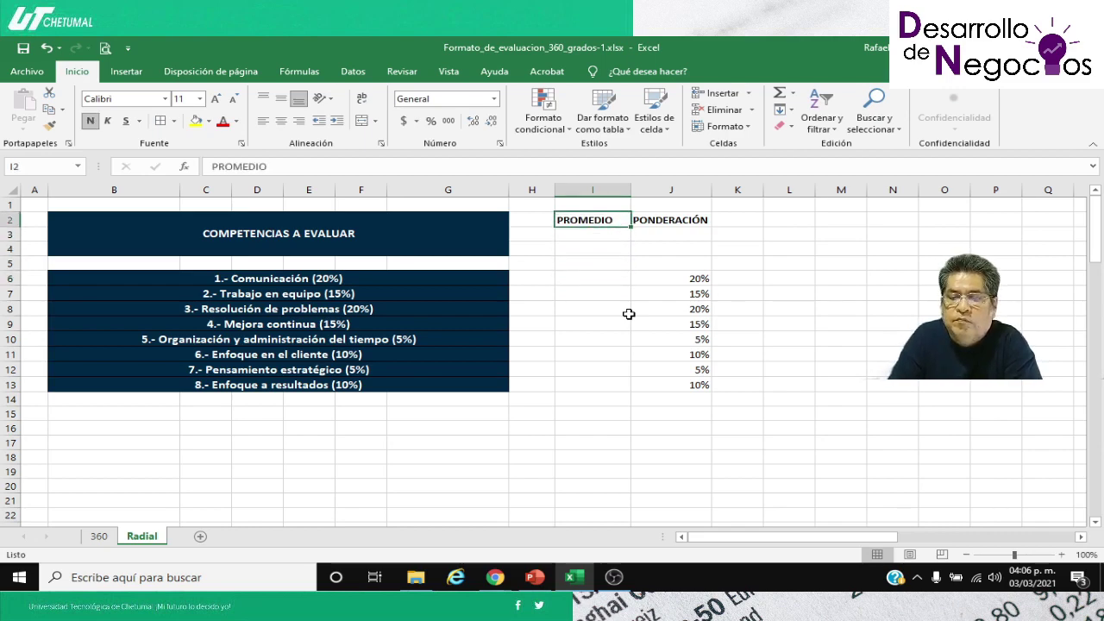
key(Right)
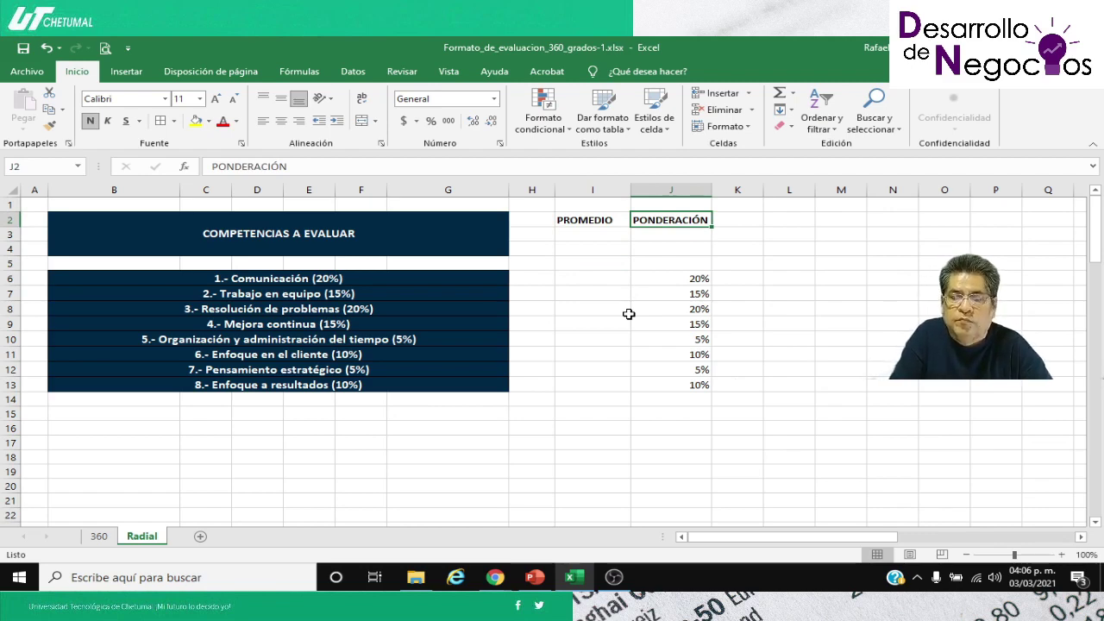
text(PROMEDIO T)
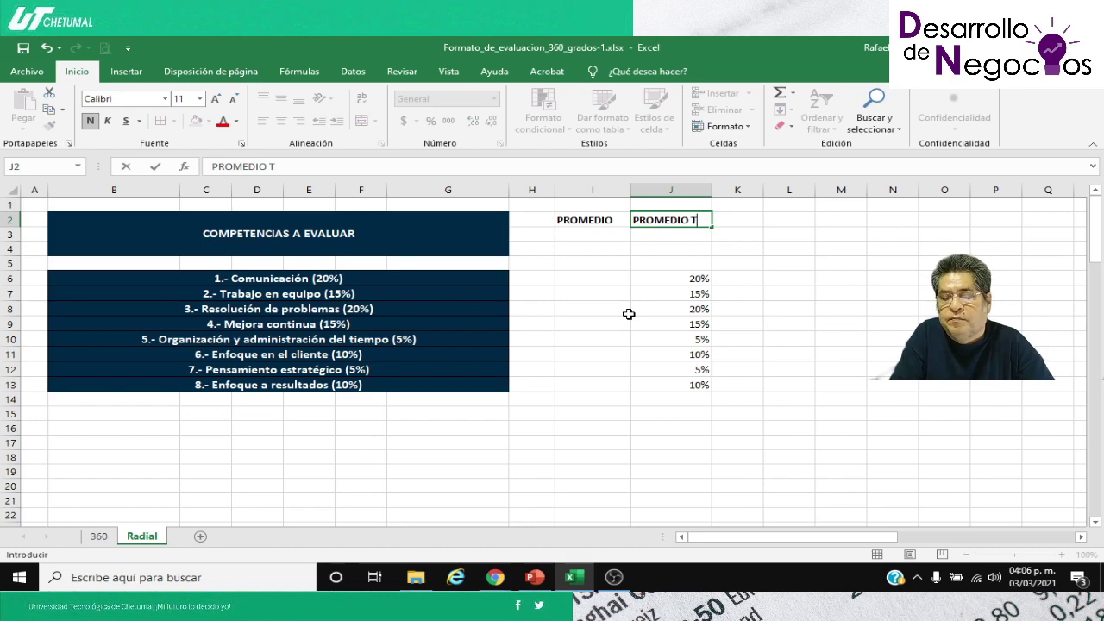
key(BackSpace)
key(BackSpace)
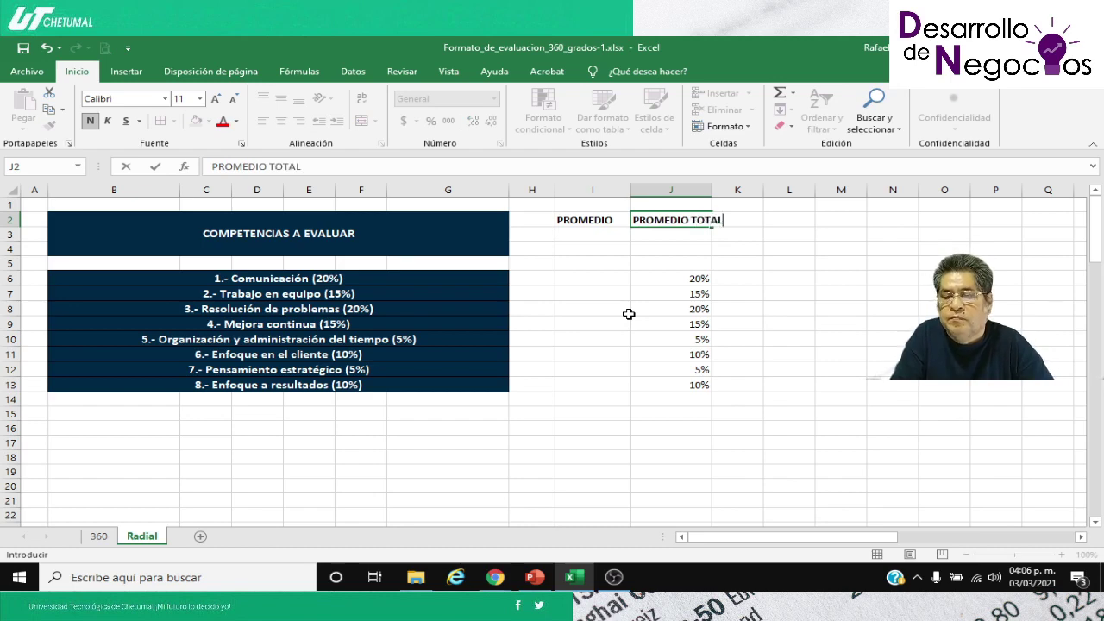
key(Return)
key(Up)
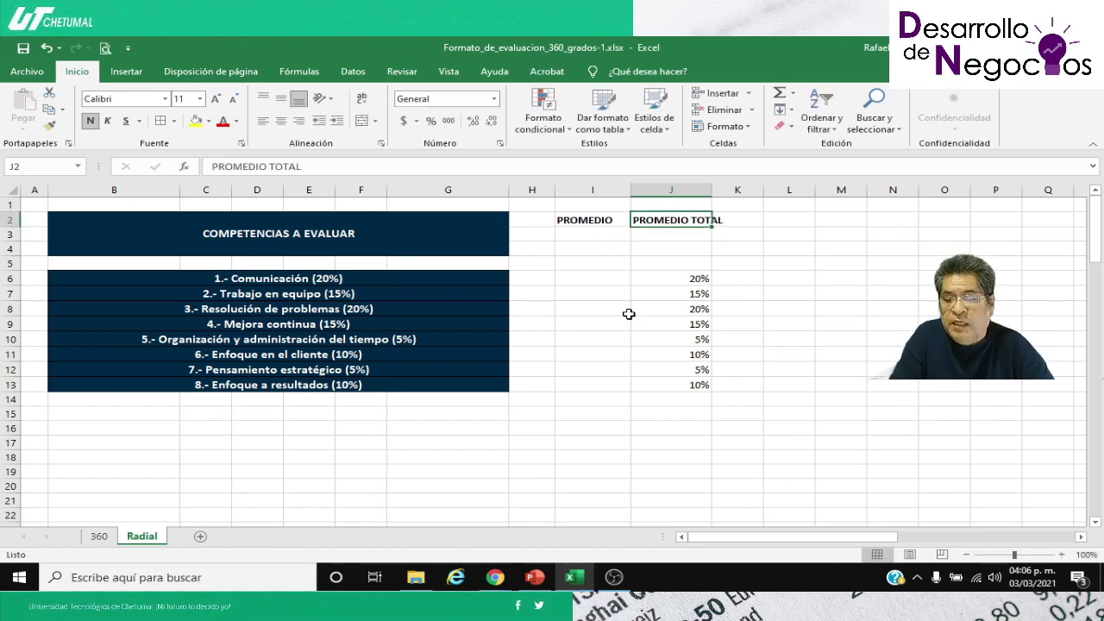
Step: Add the header MAXIMO in cell K2 and make it bold
key(Right)
text(MAR)
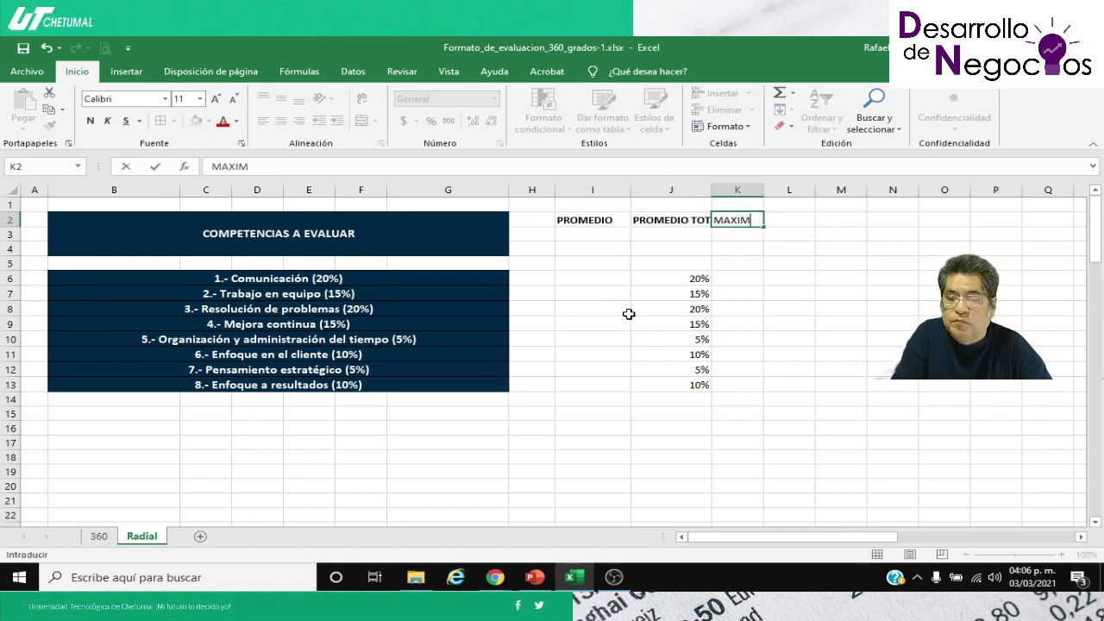
key(Return)
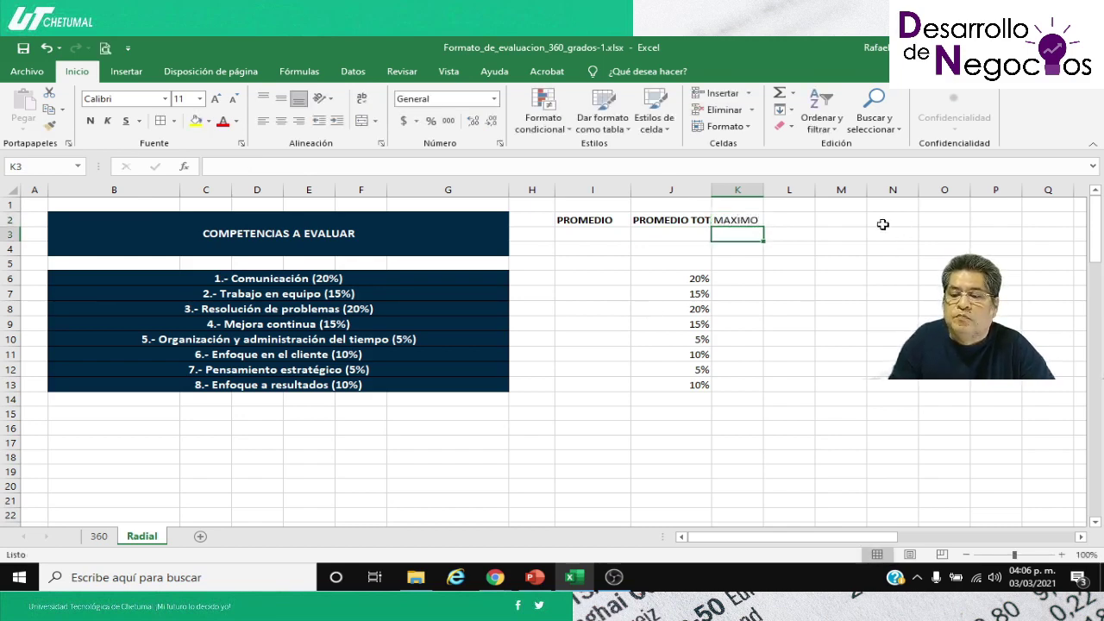
click(749, 219)
key(ctrl+n)
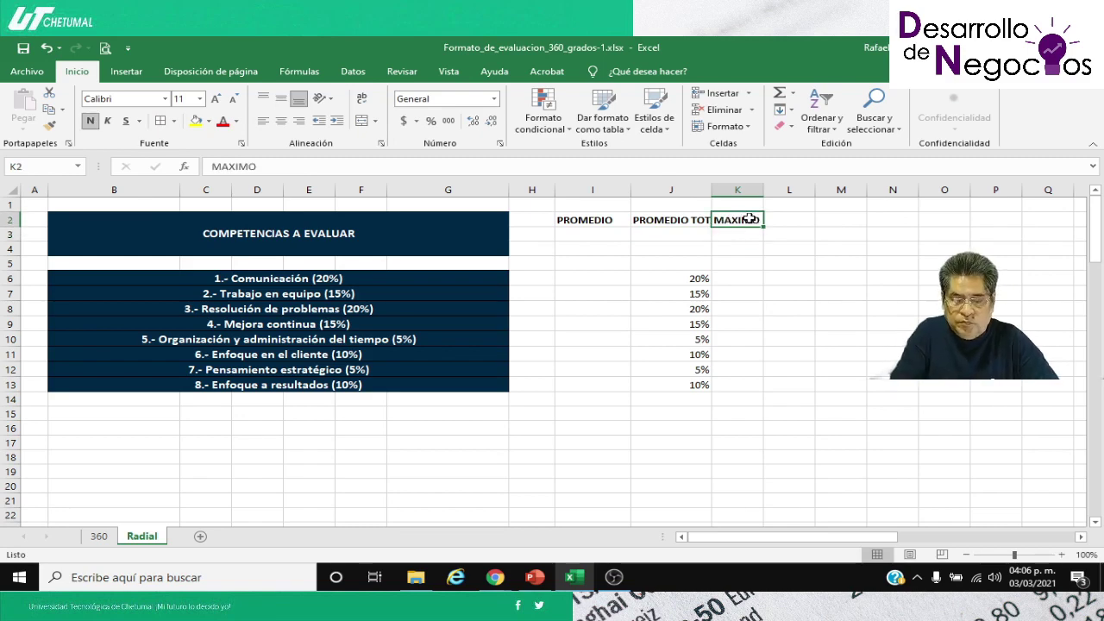
Step: Clear the weighting percentages from cells J6 to J13 under PROMEDIO TOTAL
key(Down)
key(Down)
key(Down)
key(Down)
key(Left)
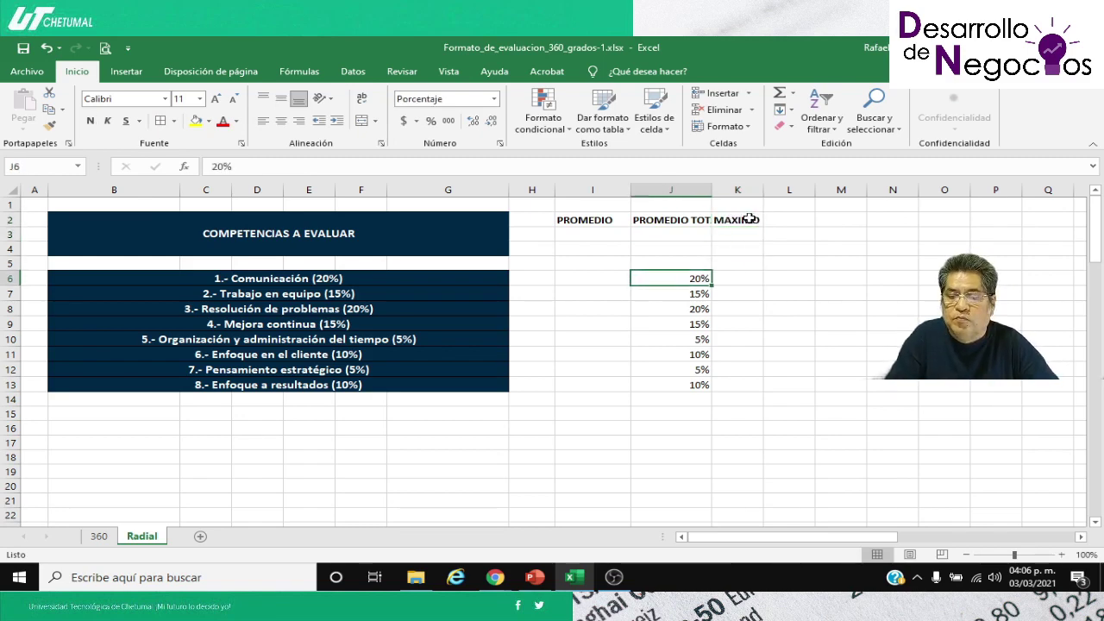
key(shift+Down)
key(shift+Down)
key(shift+Down)
key(shift+Down)
key(shift+Down)
key(shift+Down)
key(shift+Down)
key(shift+Down)
key(shift+Down)
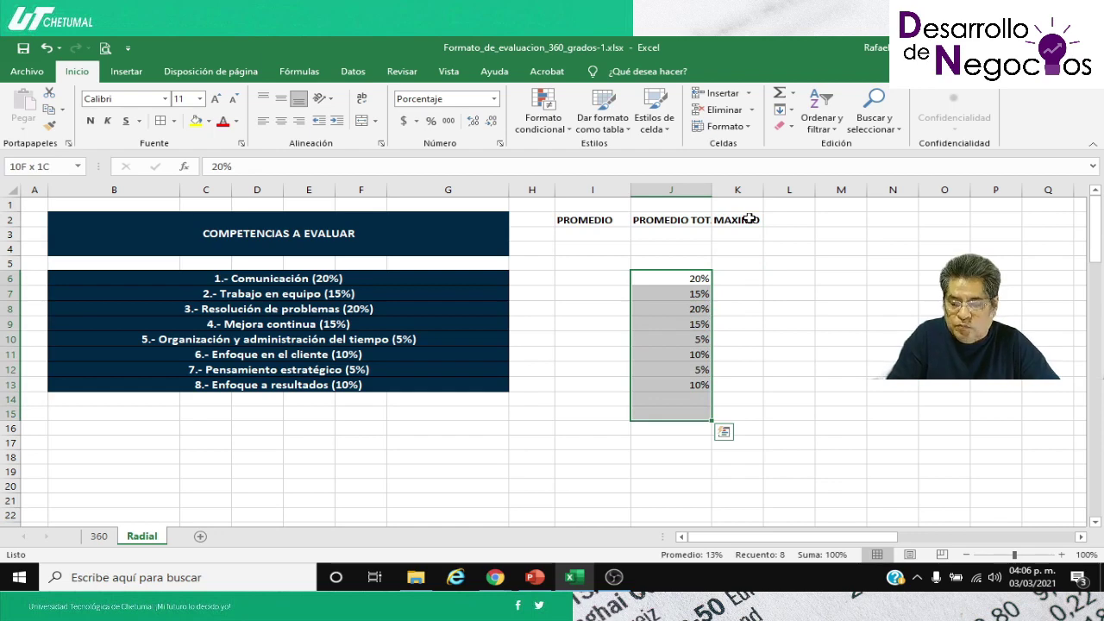
key(shift+Up)
key(shift+Up)
key(Delete)
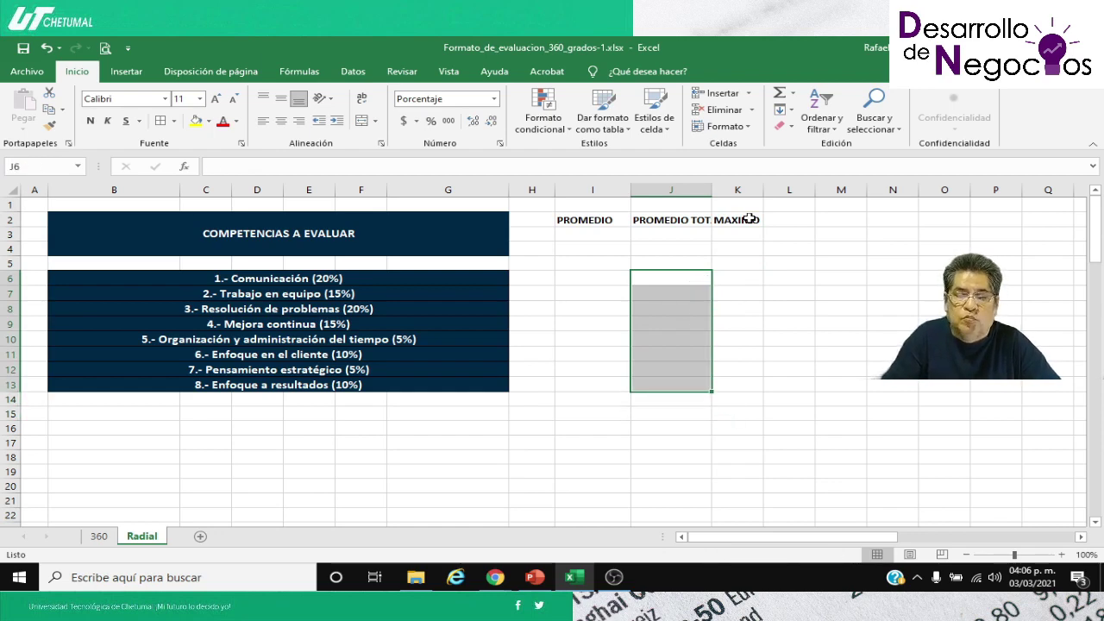
key(Left)
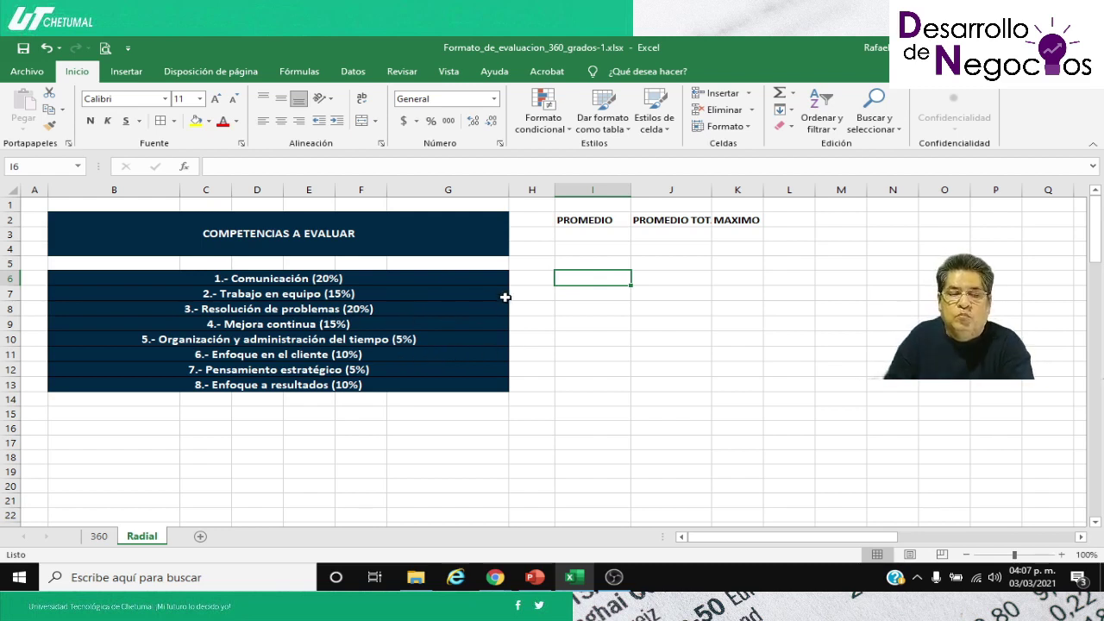
Step: Go through the competency rows from Comunicación to Enfoque a resultados that need an average
click(262, 279)
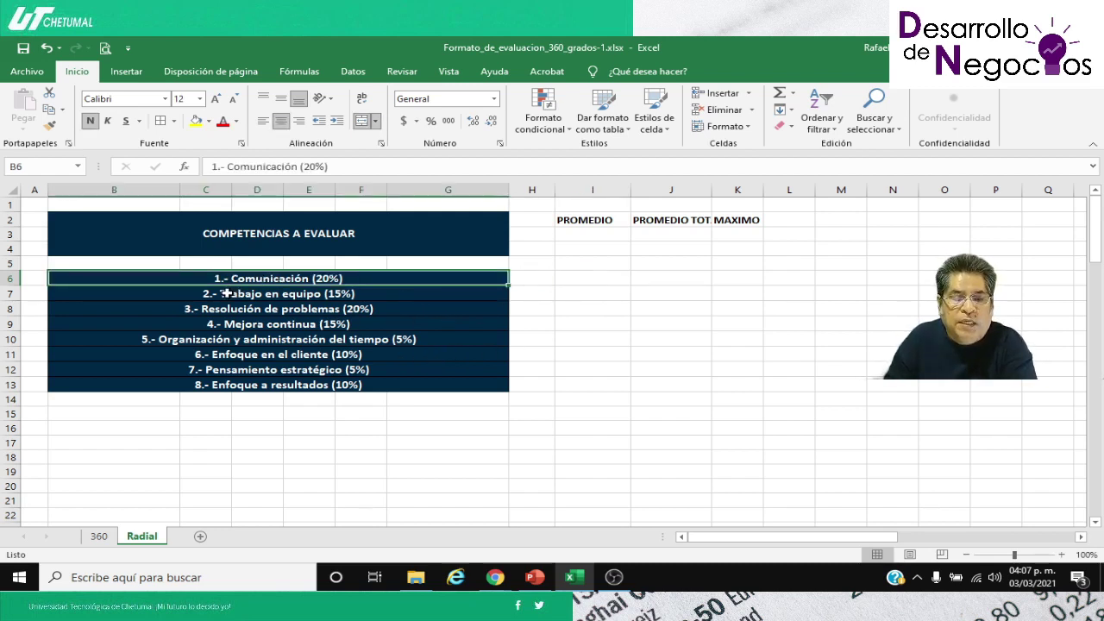
click(226, 293)
click(214, 309)
click(191, 324)
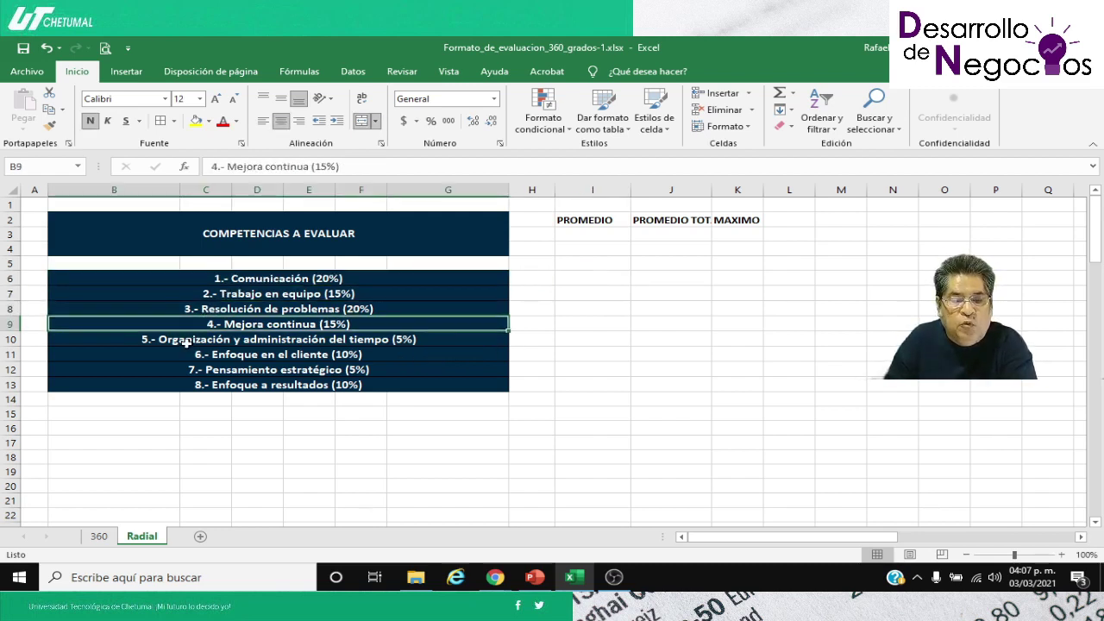
click(186, 342)
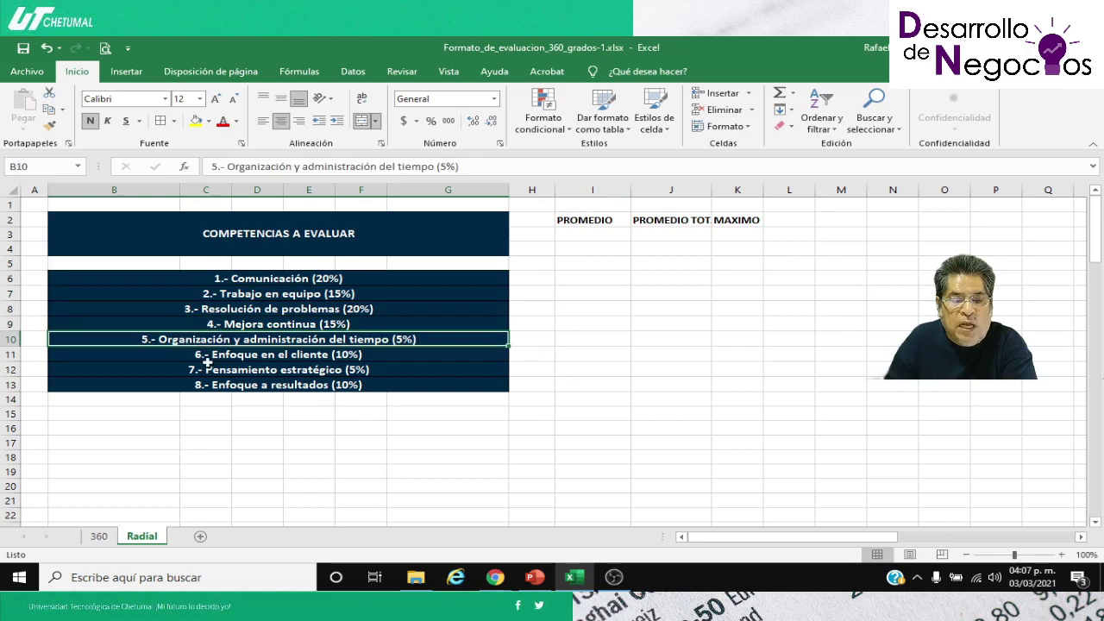
click(274, 385)
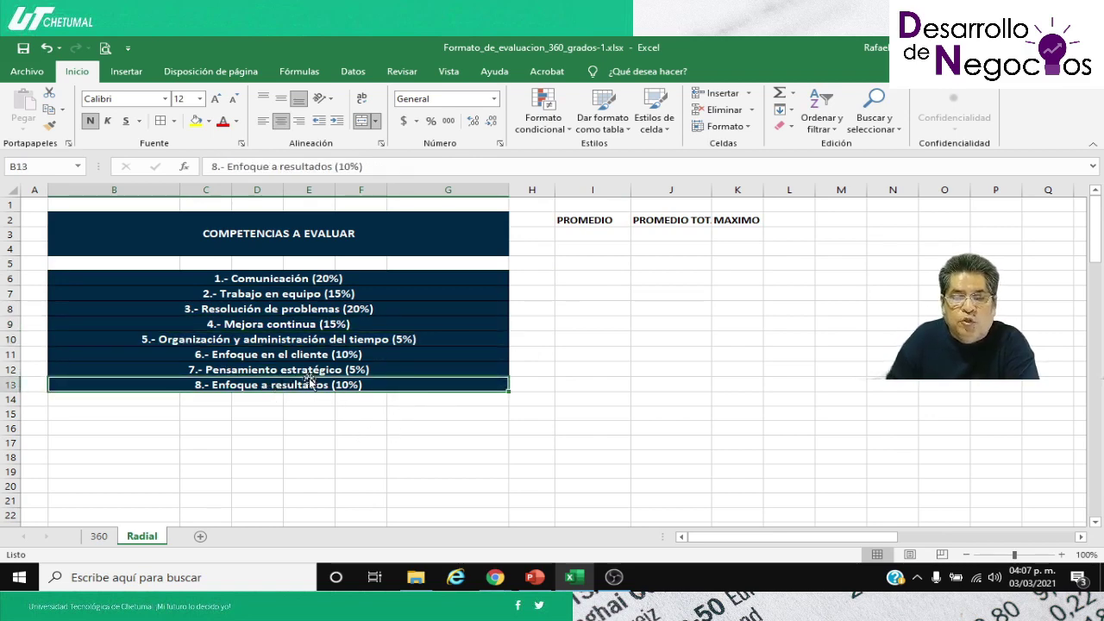
click(278, 278)
key(Tab)
key(Tab)
Step: Check the competency averages and the FINAL score in O84 on the 360 sheet, and return to the Radial sheet
click(100, 536)
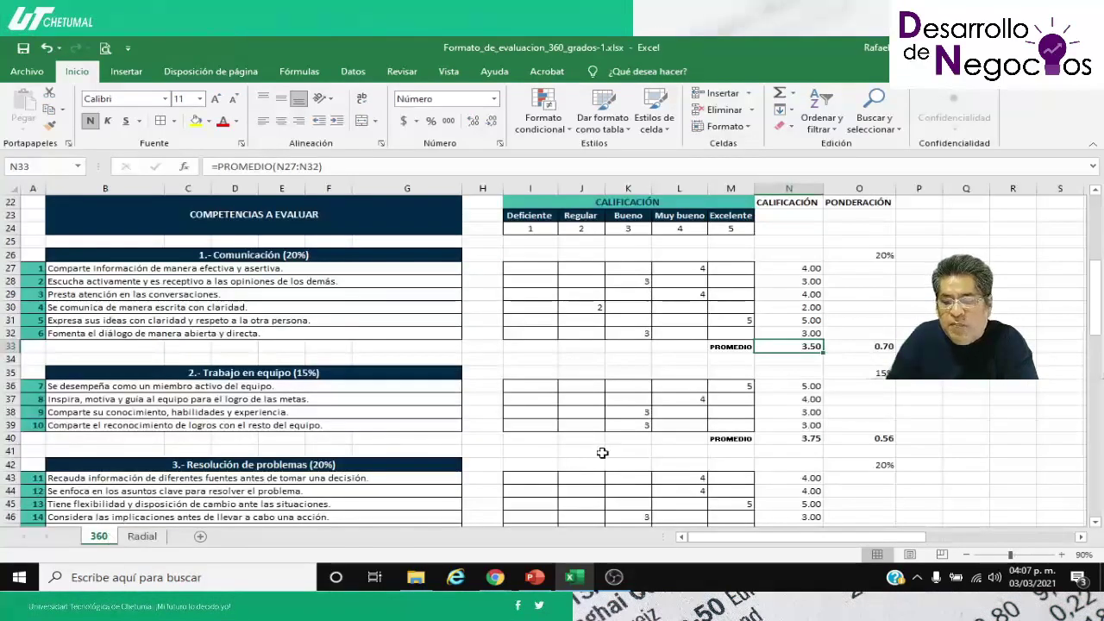
scroll(861, 382, down, 13)
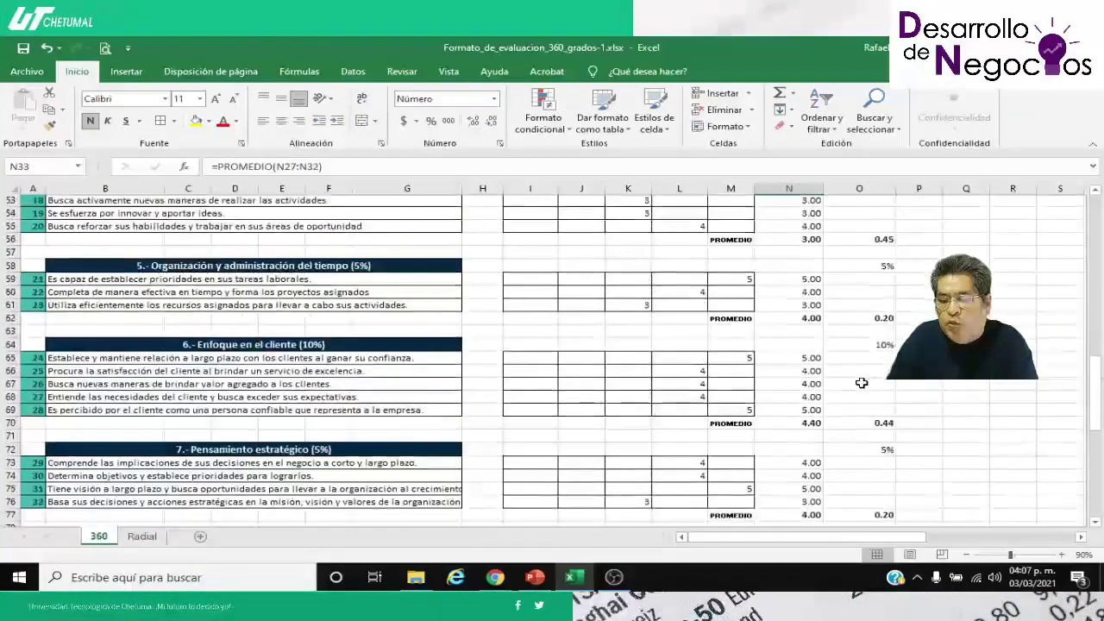
scroll(861, 382, down, 2)
click(869, 424)
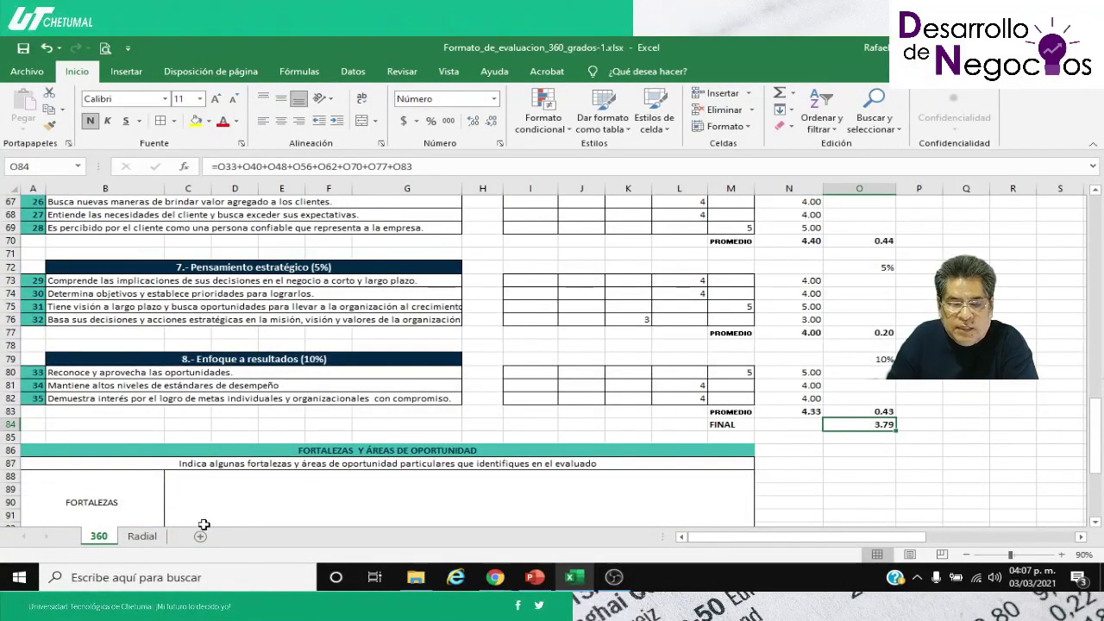
click(142, 536)
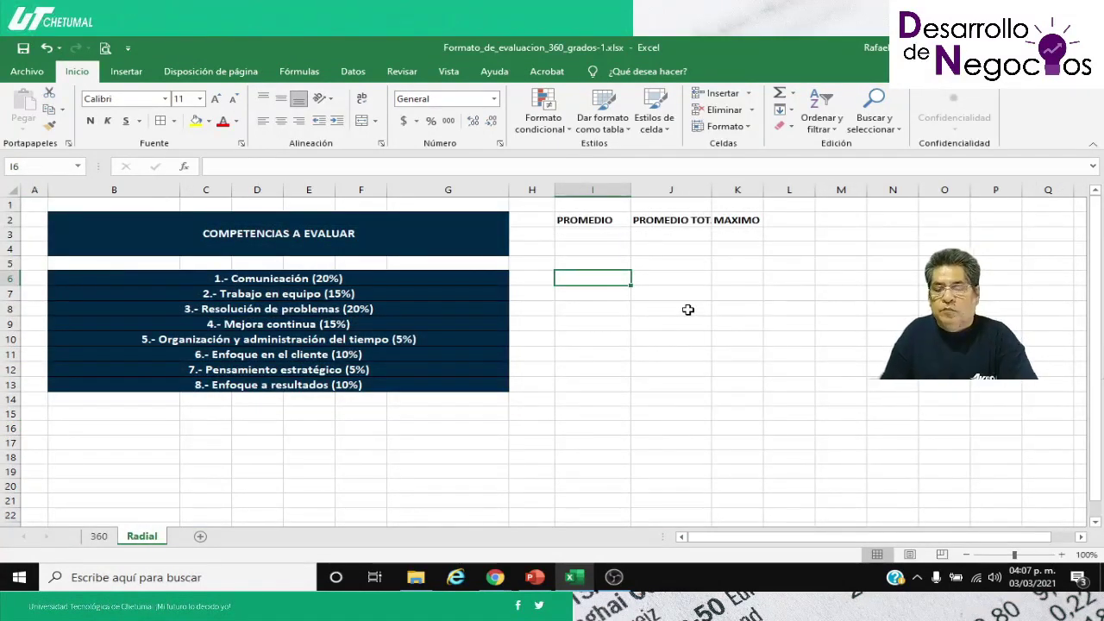
Step: Delete the empty column A so the competency table starts at the sheet's first column
click(1060, 555)
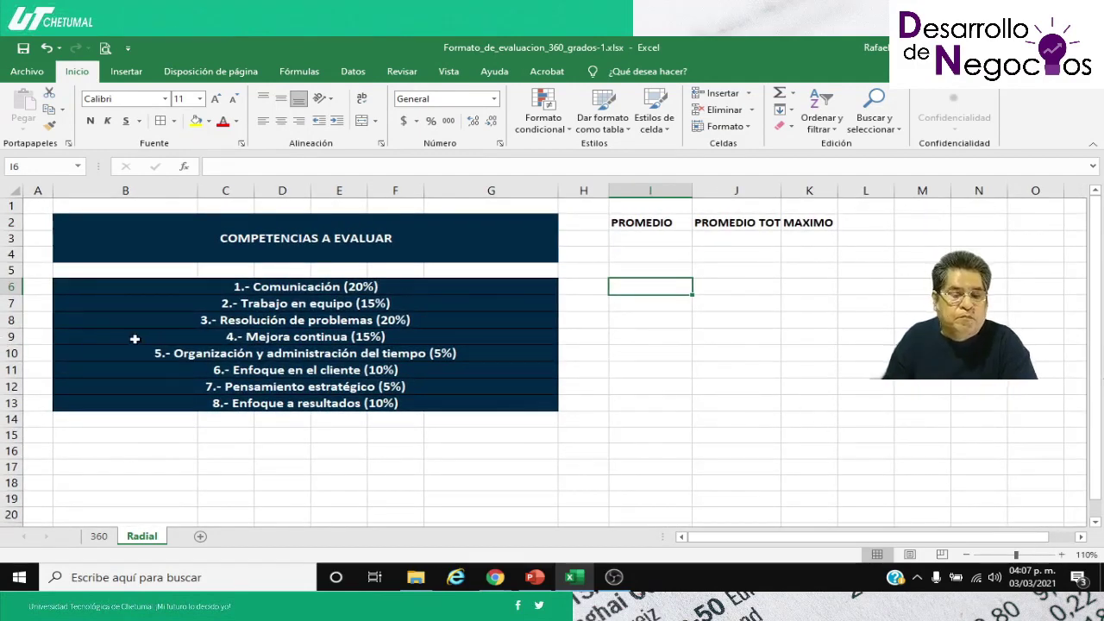
key(ctrl+z)
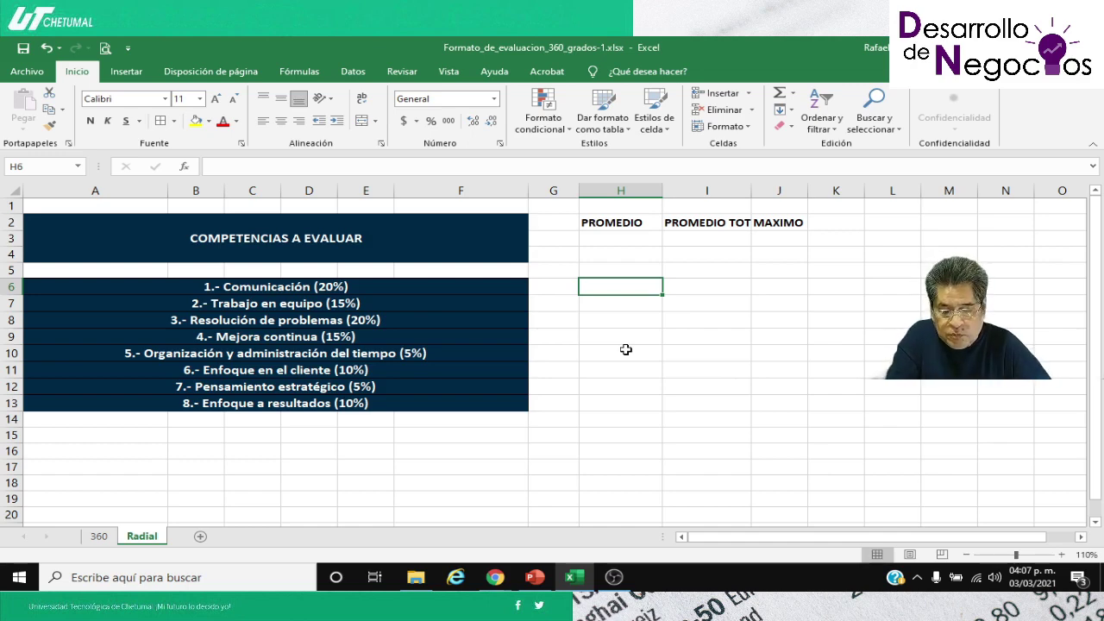
Step: Link H6 on the Radial sheet to the Comunicación average in N33 of the 360 sheet and make it bold
text(=)
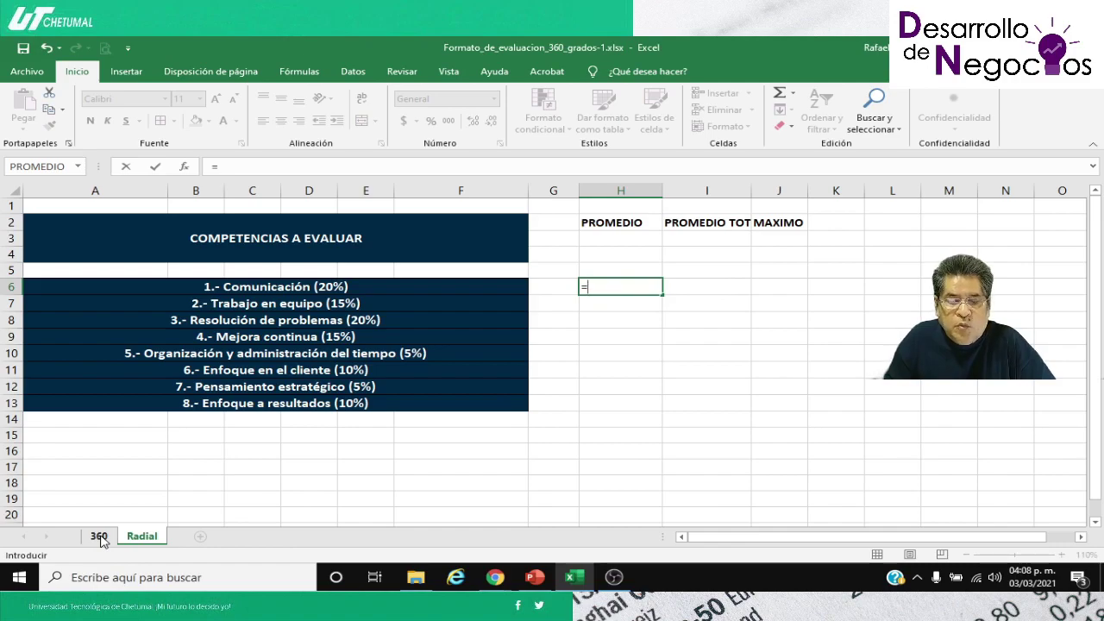
click(98, 536)
scroll(835, 426, up, 7)
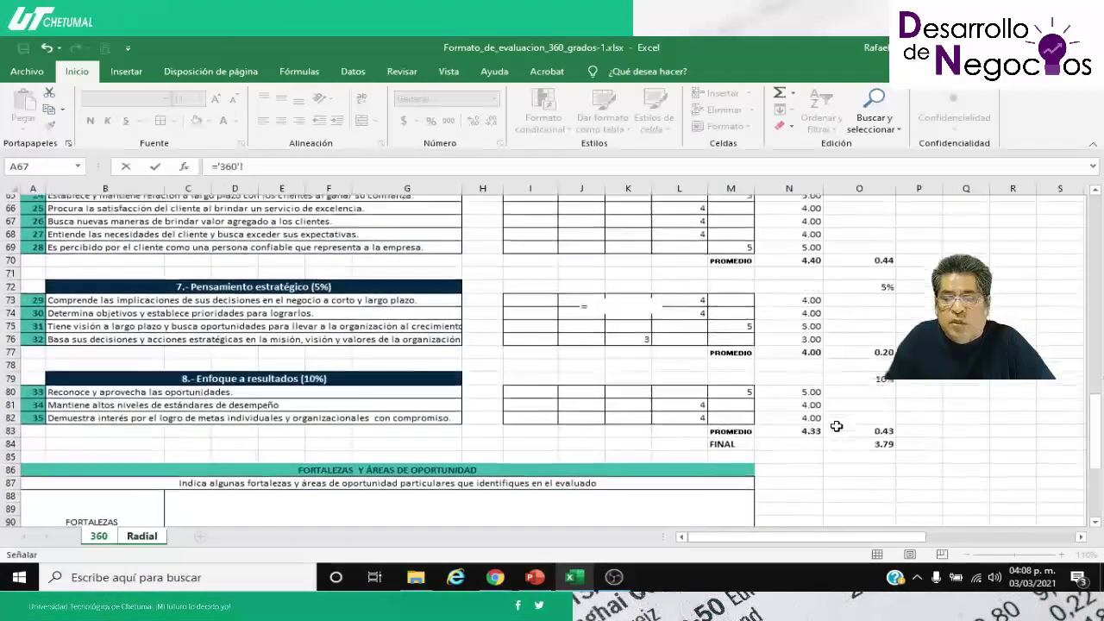
scroll(836, 426, up, 8)
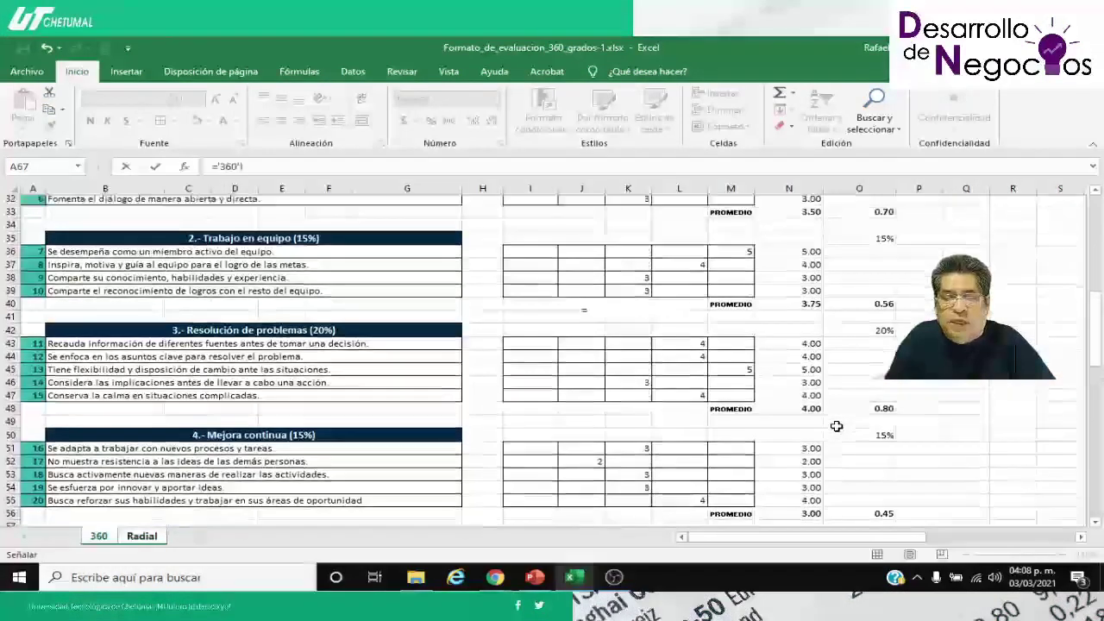
click(797, 385)
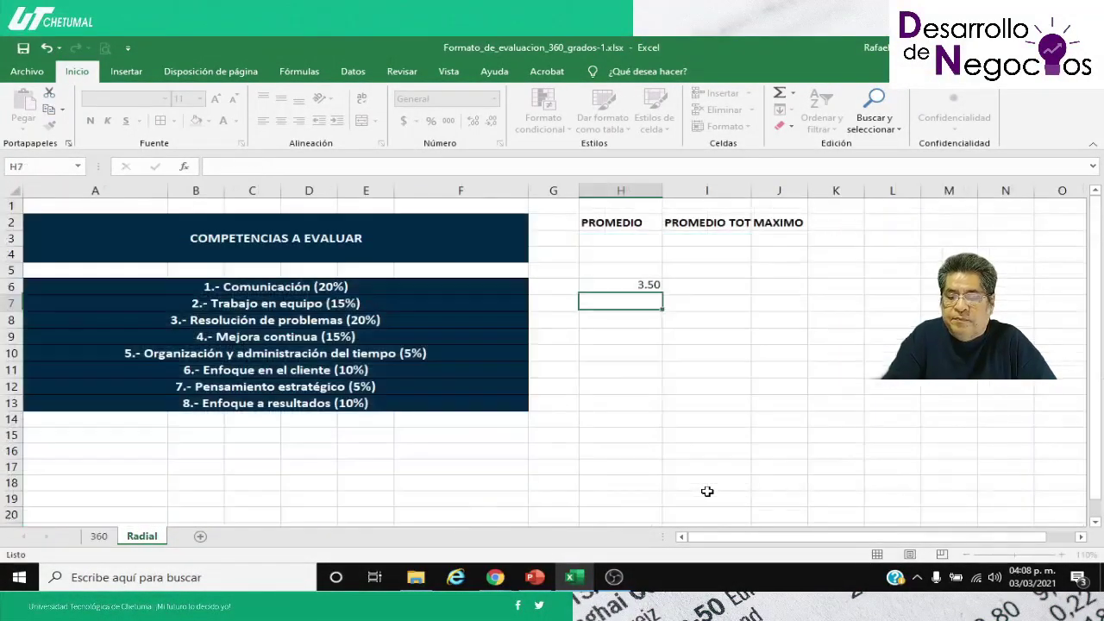
key(Return)
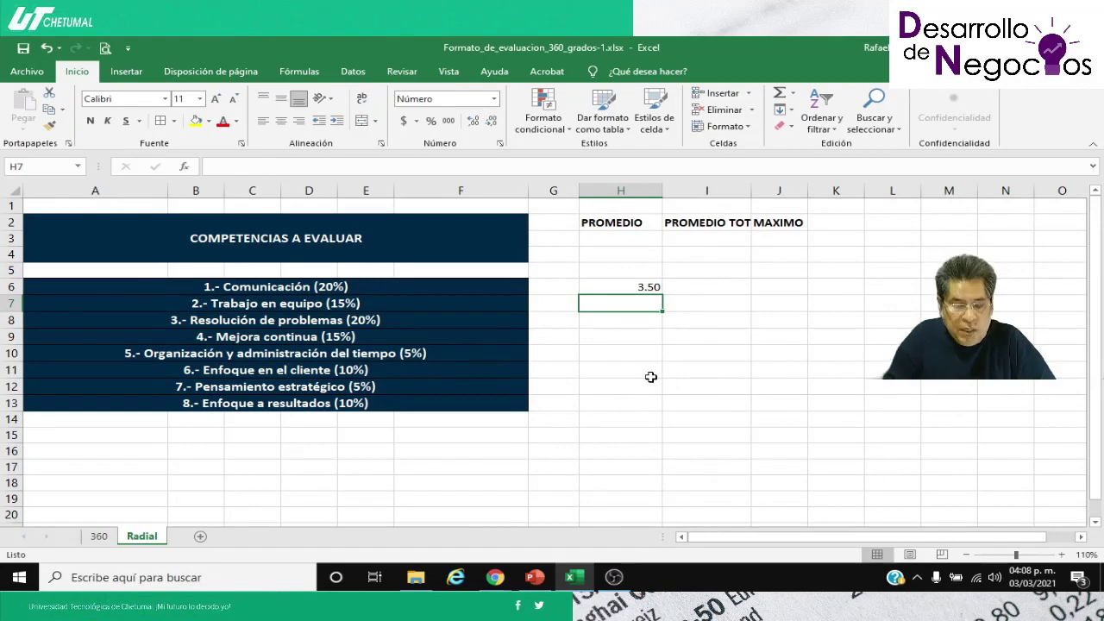
key(Up)
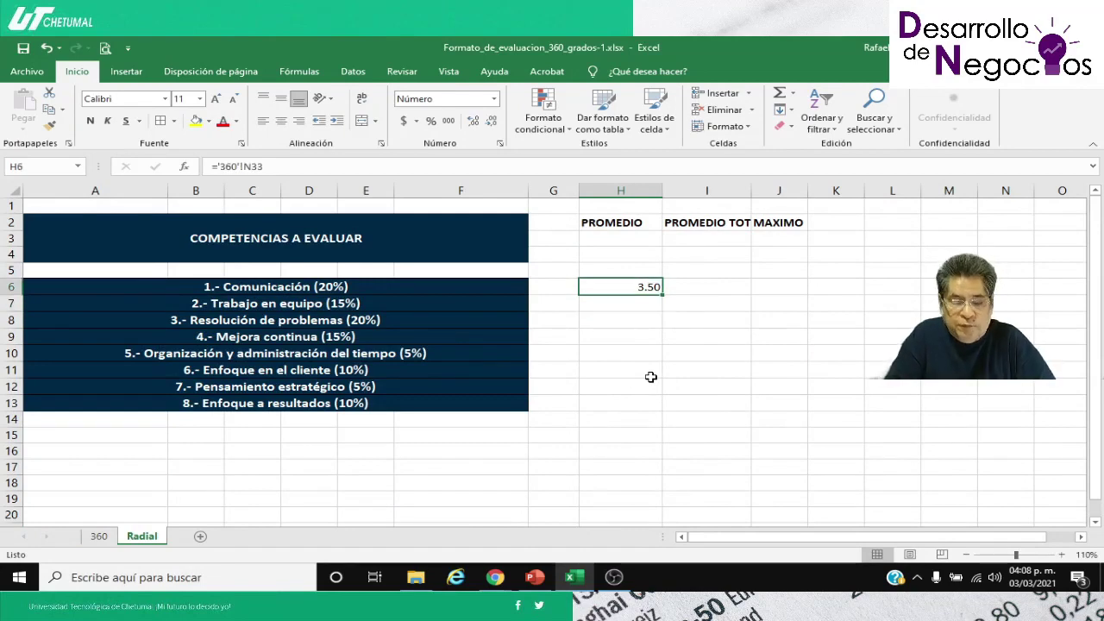
key(ctrl+n)
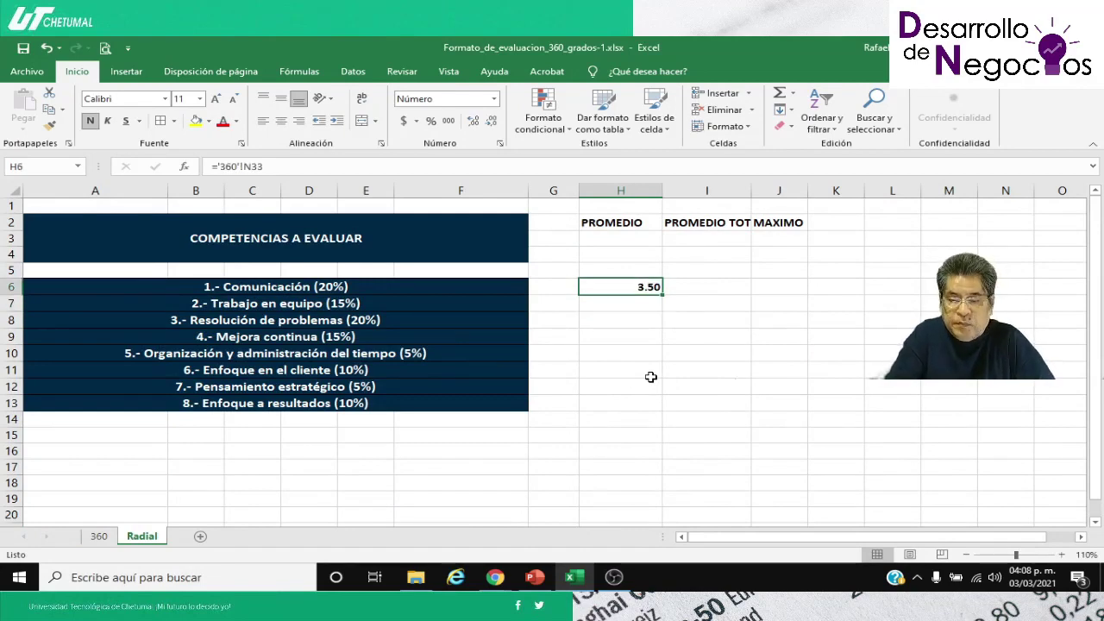
Step: Link H7 to the Trabajo en equipo average in N40 of the 360 sheet and make it bold
key(Down)
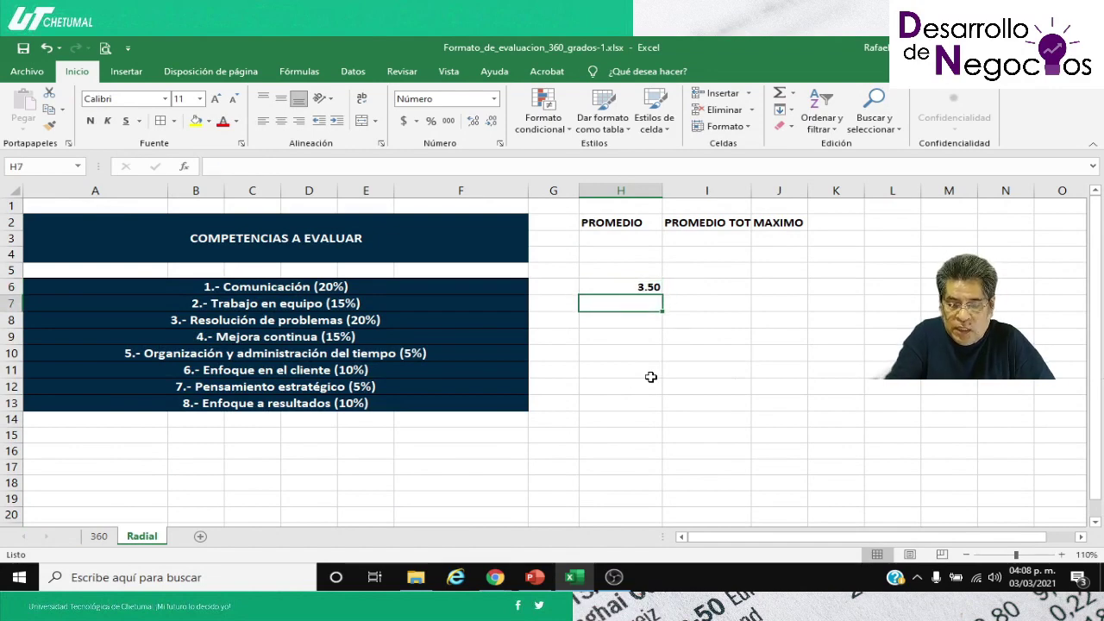
text(=)
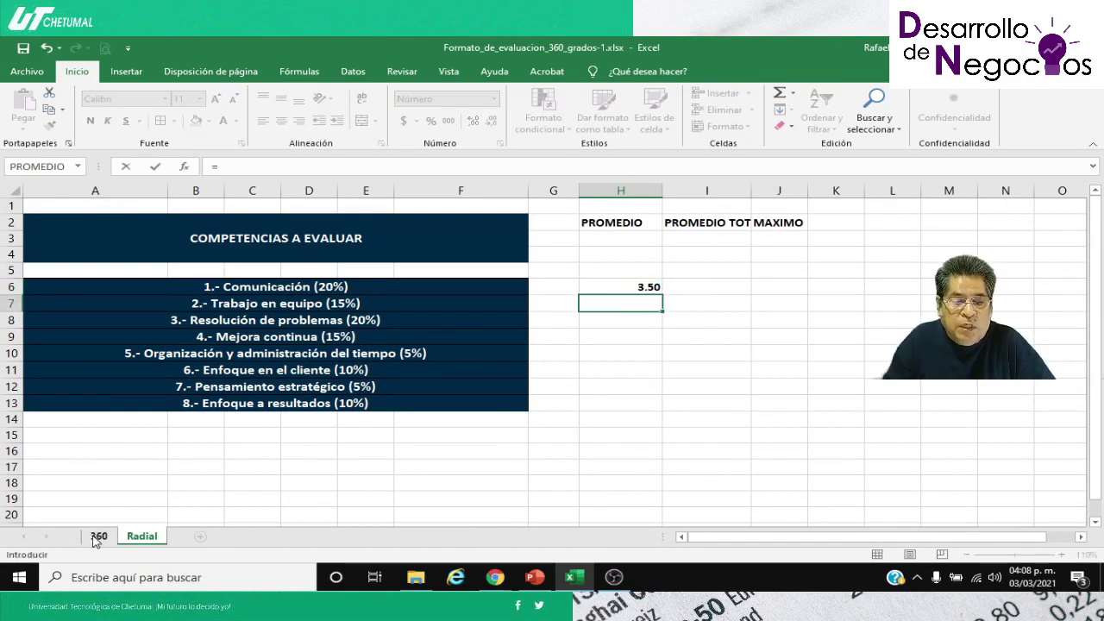
click(98, 537)
click(787, 476)
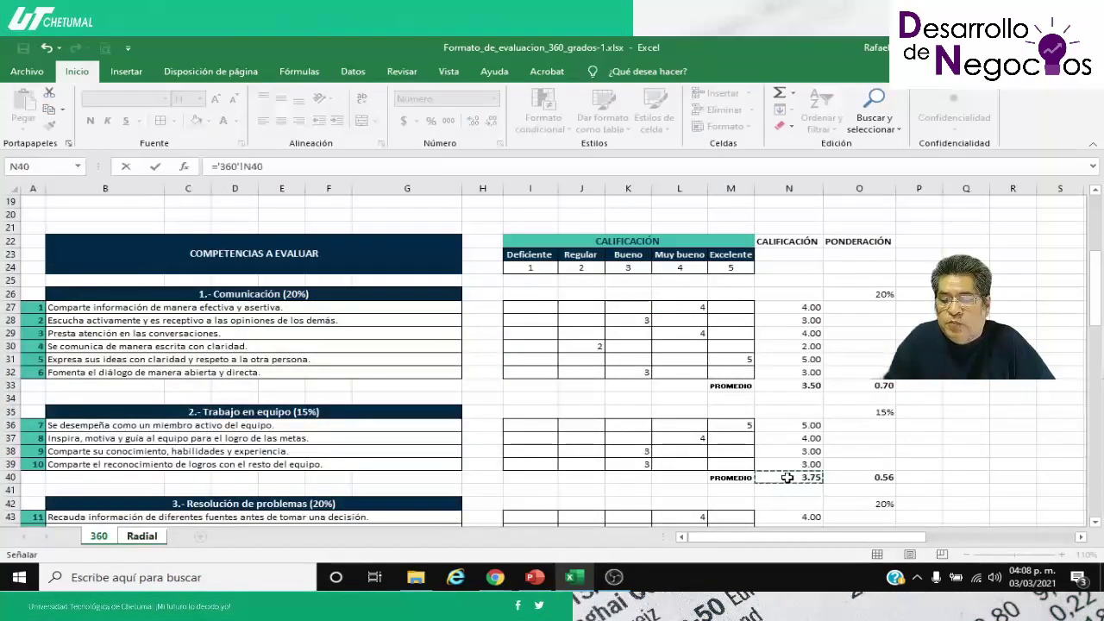
key(Return)
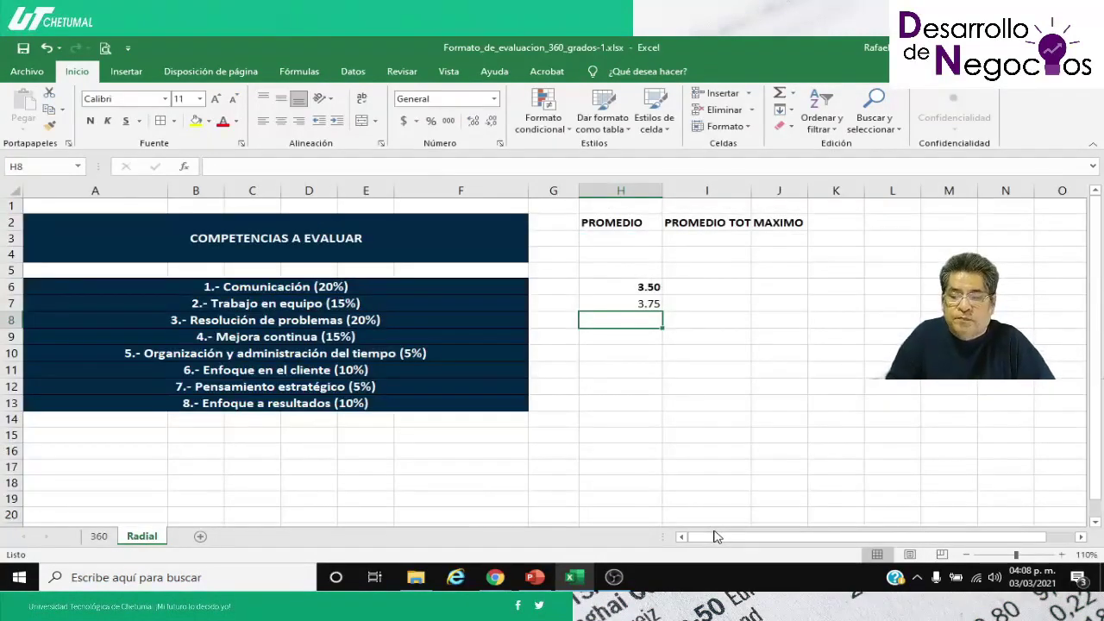
key(Up)
key(ctrl+n)
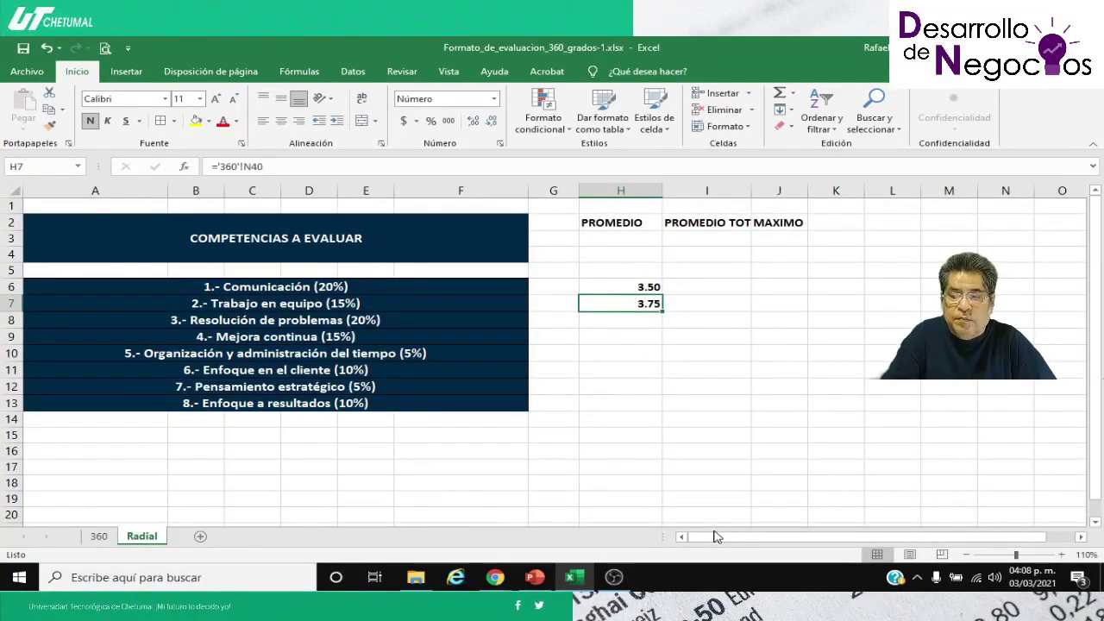
Step: Link H8 to the Resolución de problemas average in N48 of the 360 sheet and make it bold
key(Down)
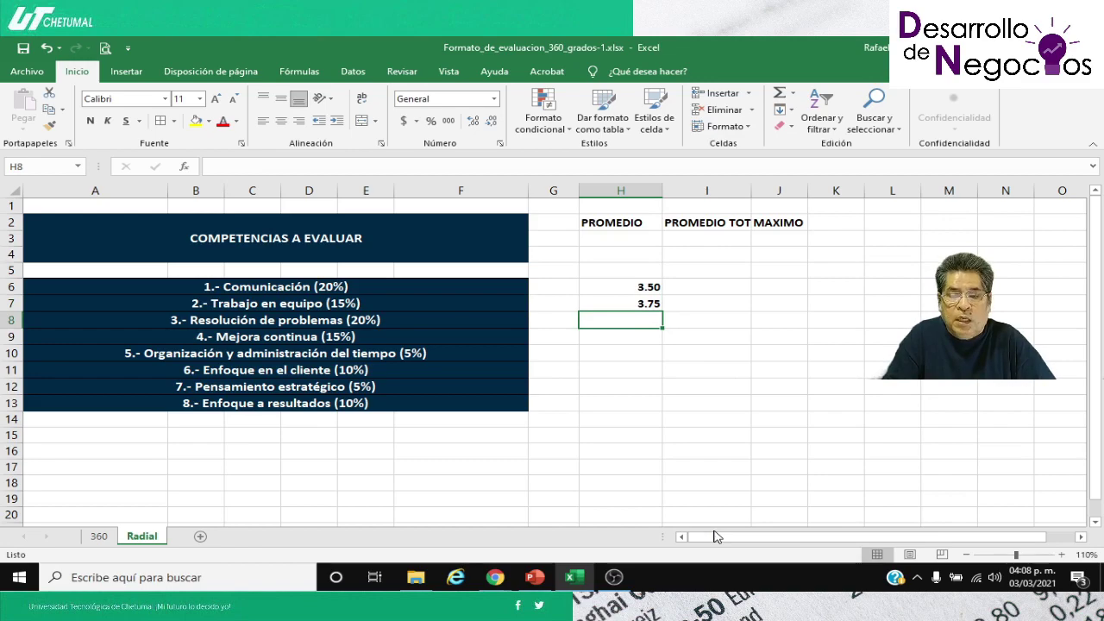
text(=)
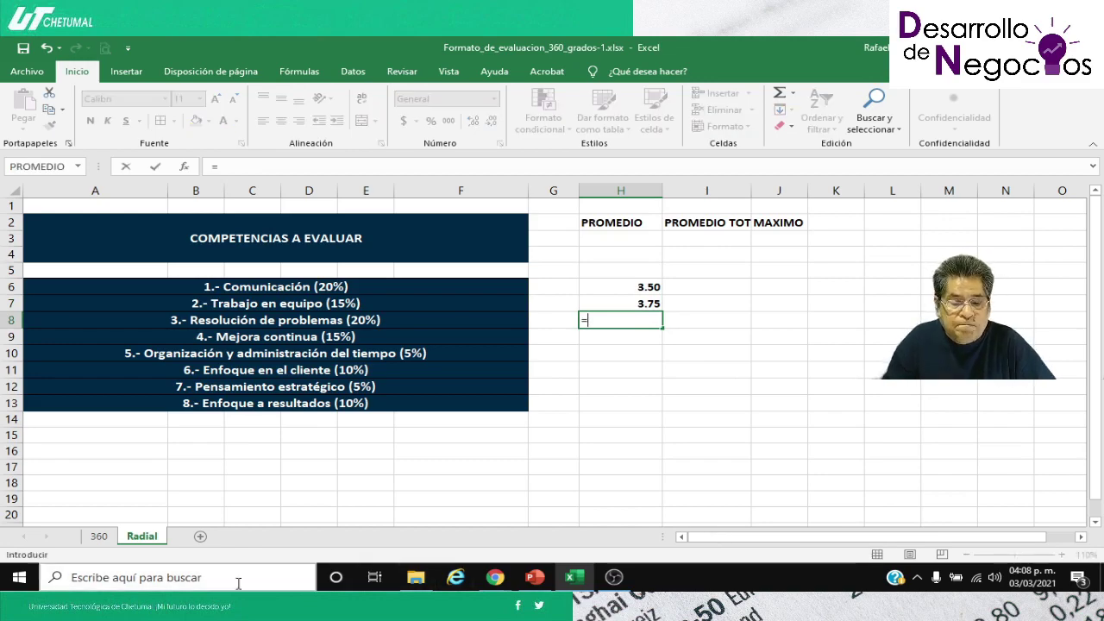
click(99, 535)
scroll(588, 442, down, 4)
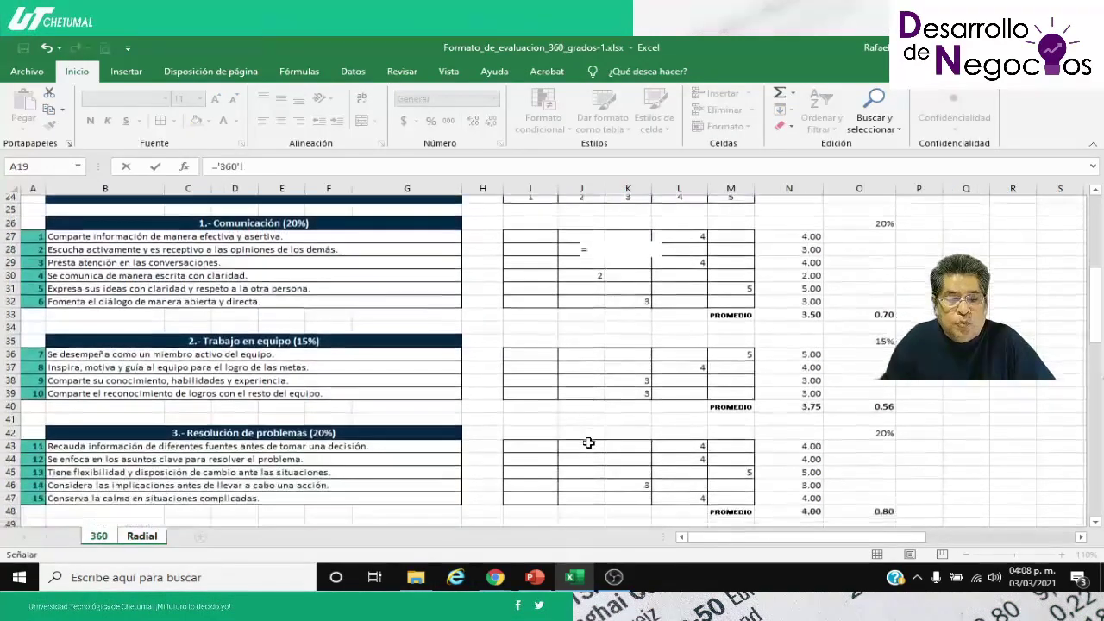
click(788, 427)
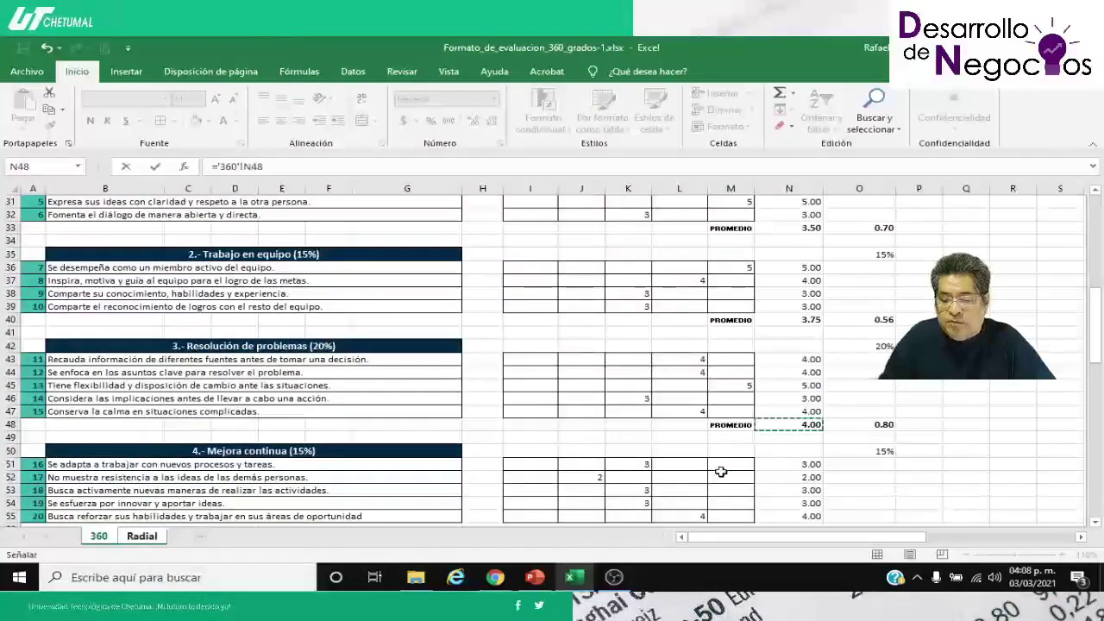
key(Return)
key(Up)
key(ctrl+n)
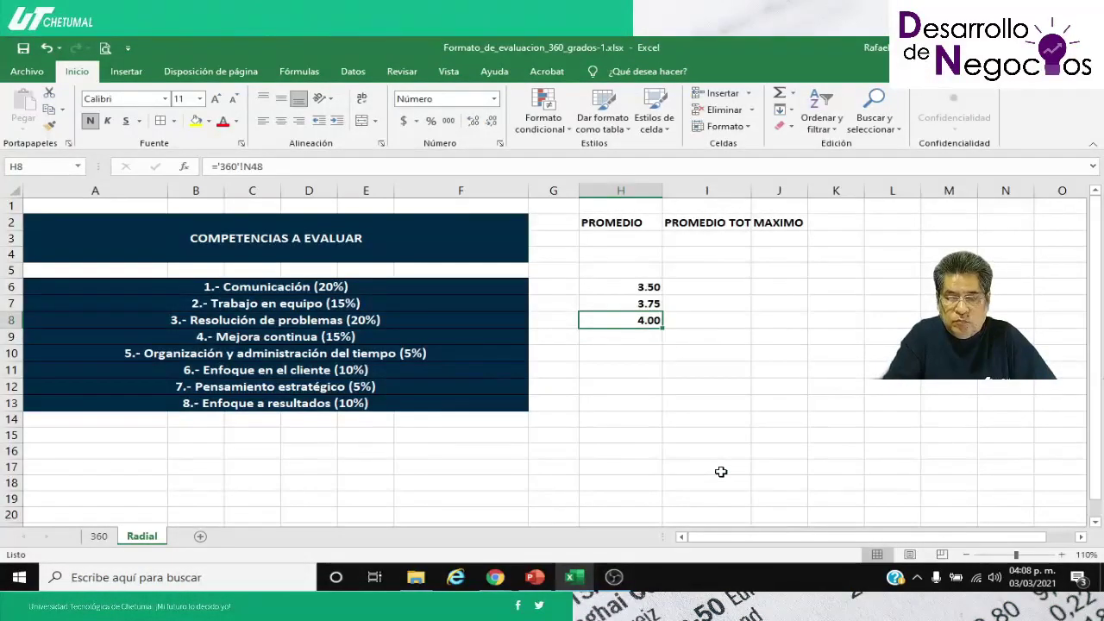
Step: Link H9 to the Mejora continua average in N56 of the 360 sheet and make it bold
key(Down)
text(=)
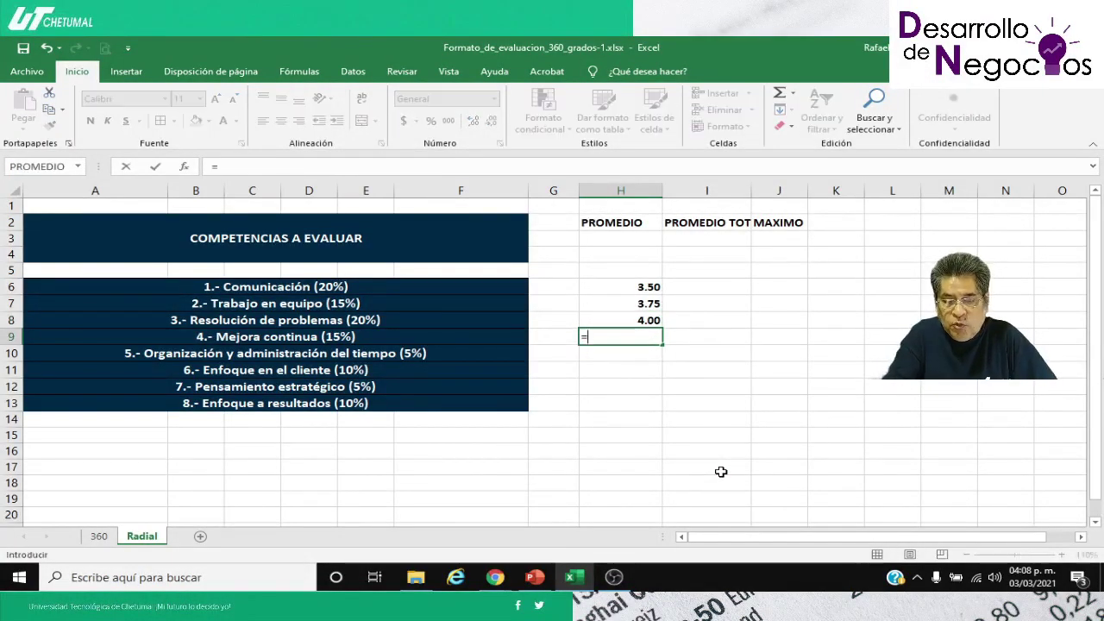
click(97, 535)
scroll(730, 449, down, 3)
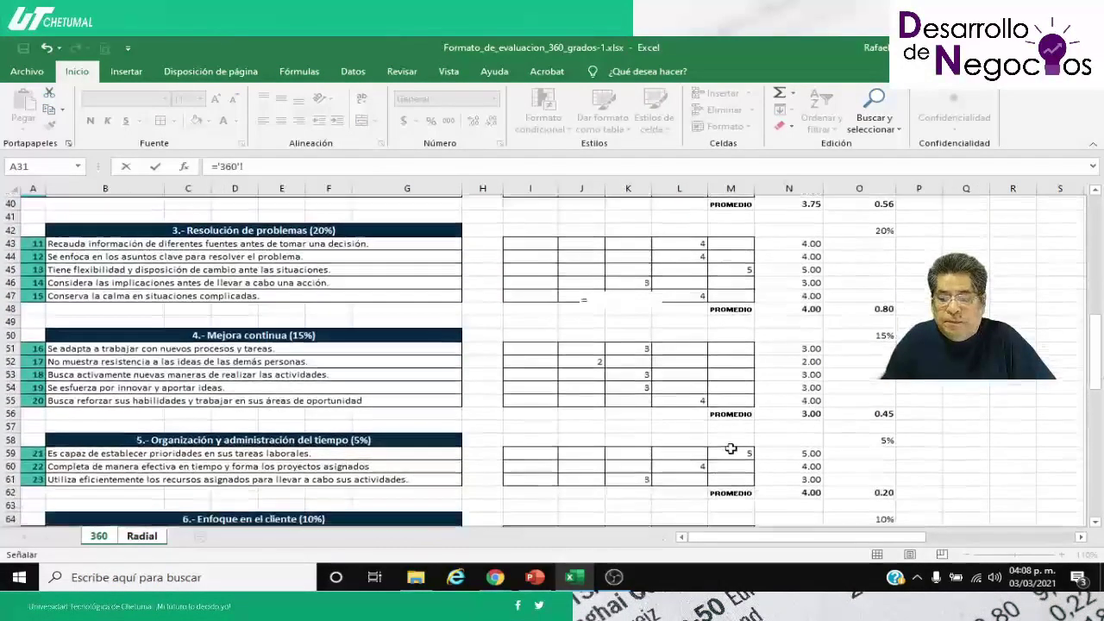
click(788, 413)
key(Return)
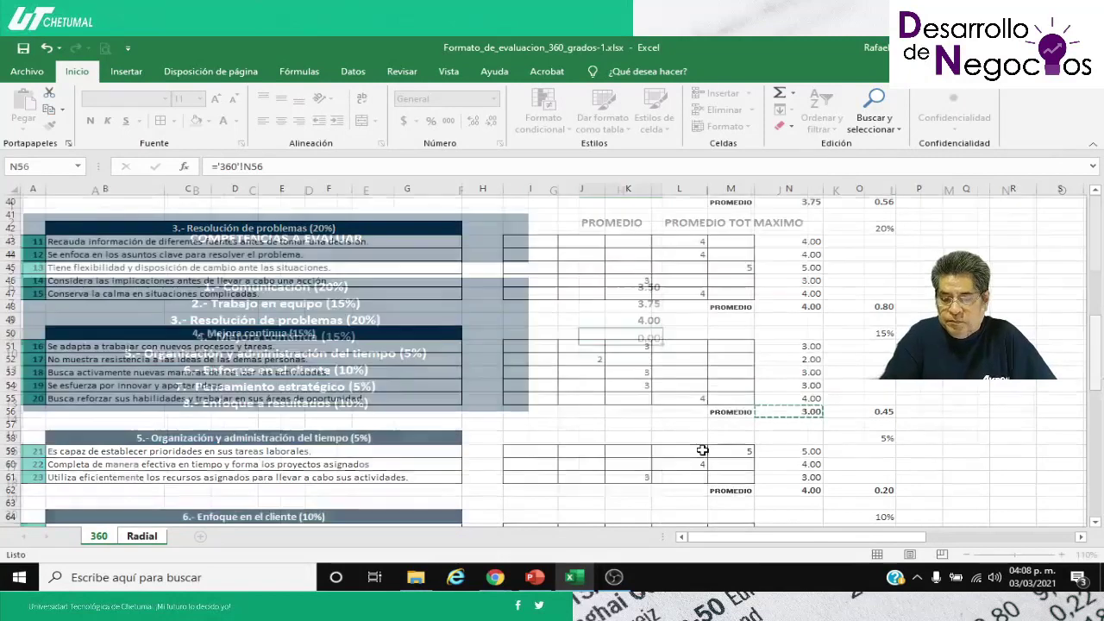
key(Up)
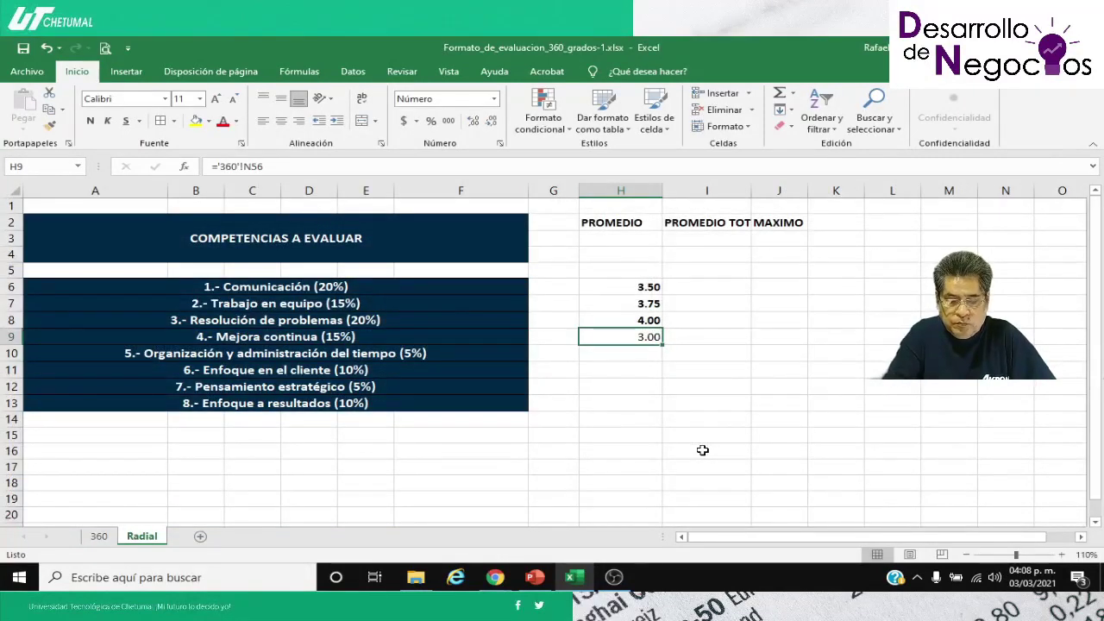
key(ctrl+n)
Step: Link H10 to the Organización y administración del tiempo average in N62 of the 360 sheet and make it bold
key(Down)
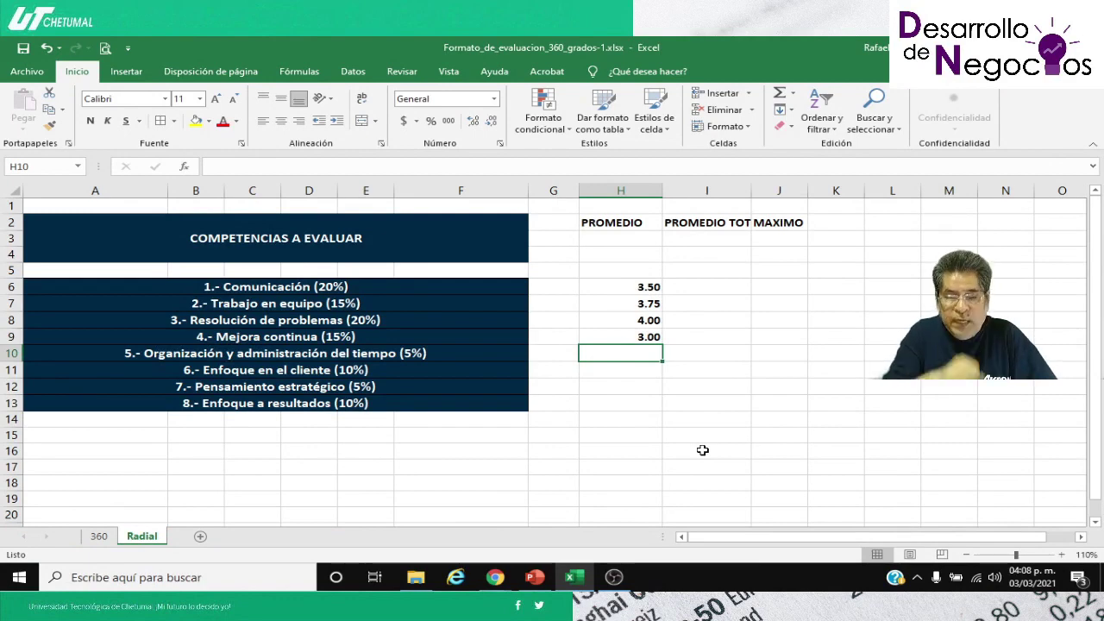
text(=)
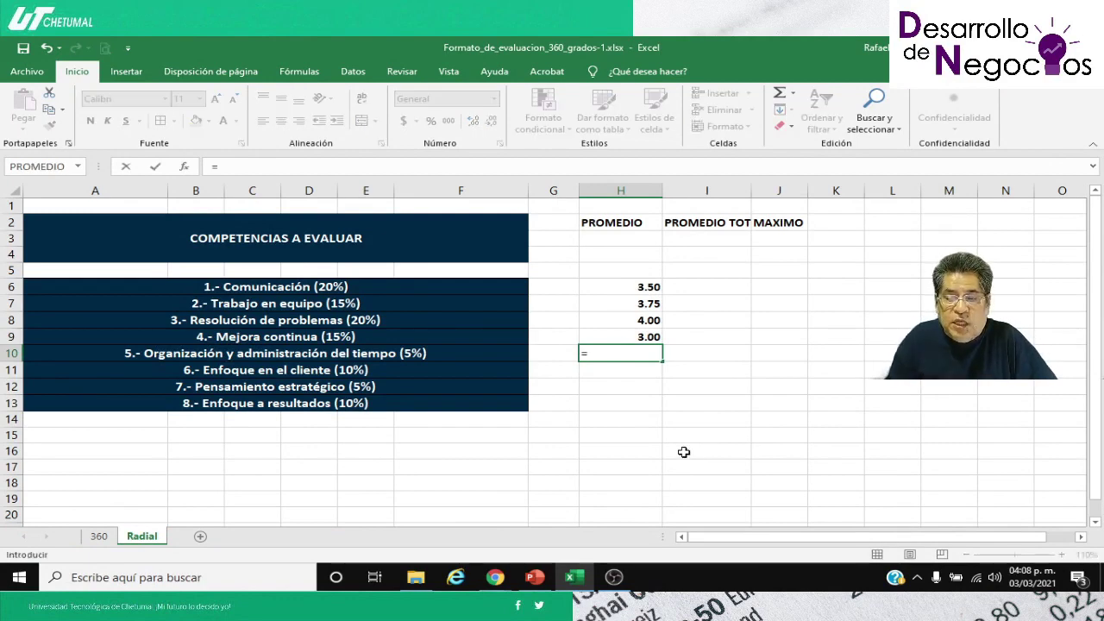
click(104, 538)
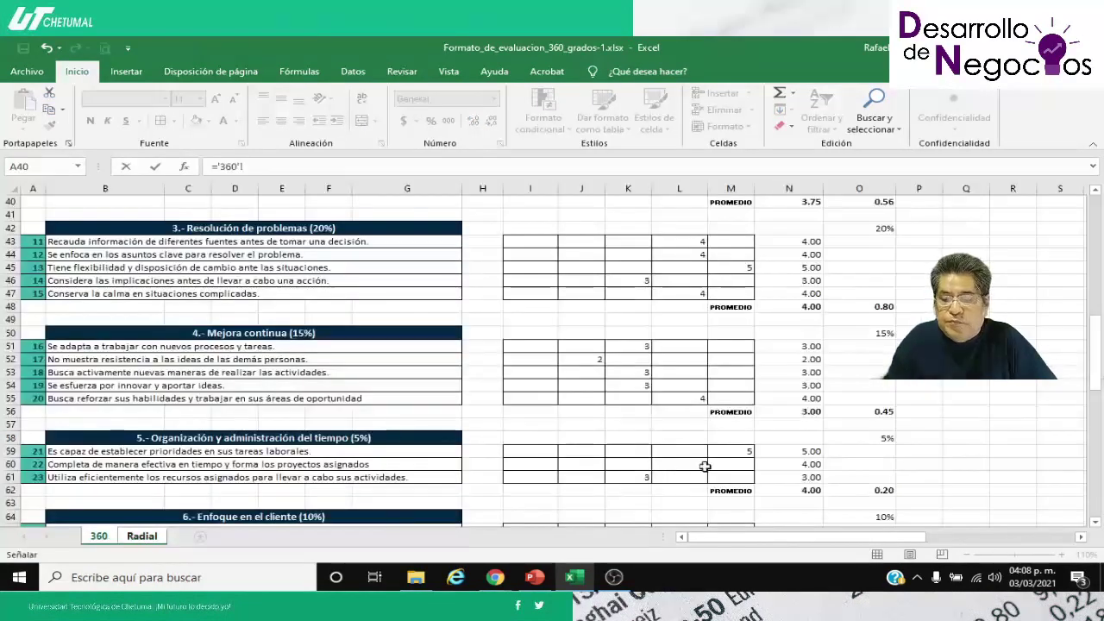
scroll(743, 448, down, 2)
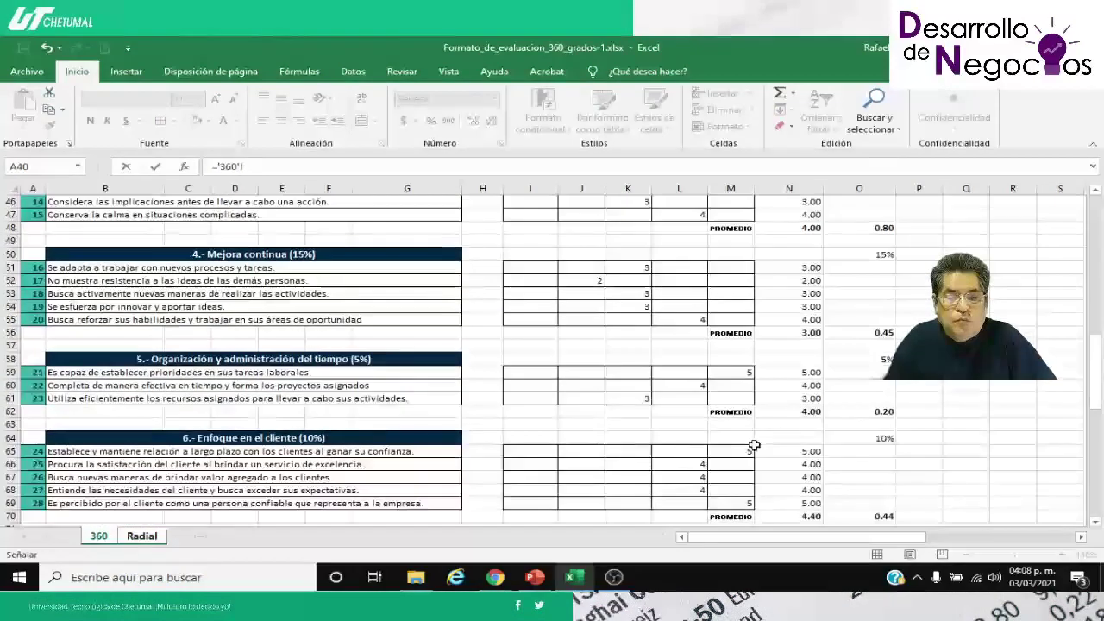
click(788, 411)
key(Return)
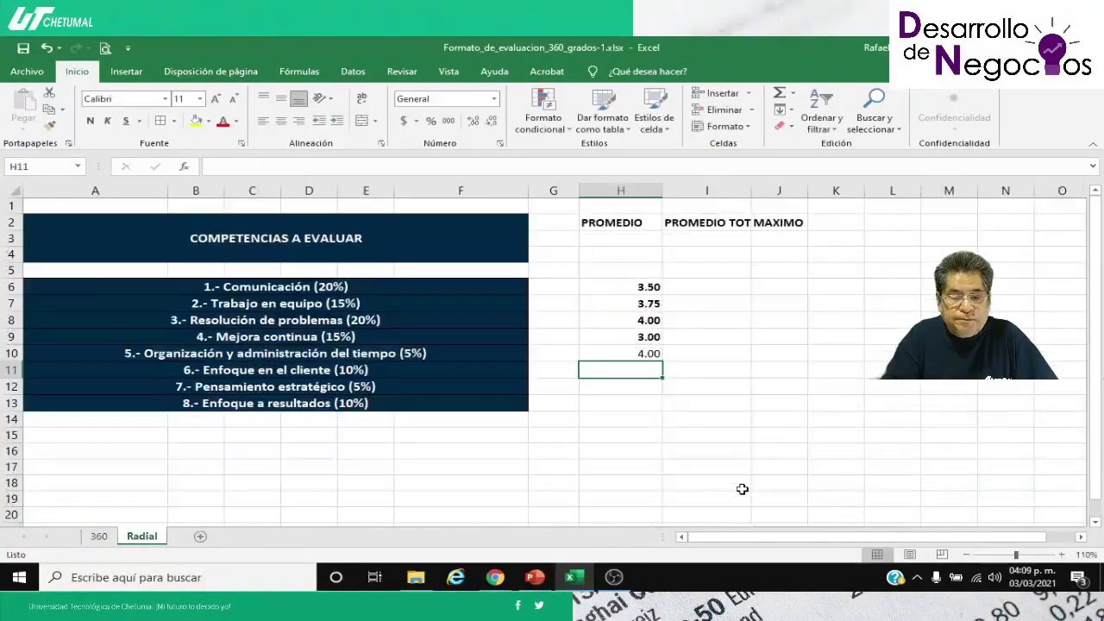
key(Up)
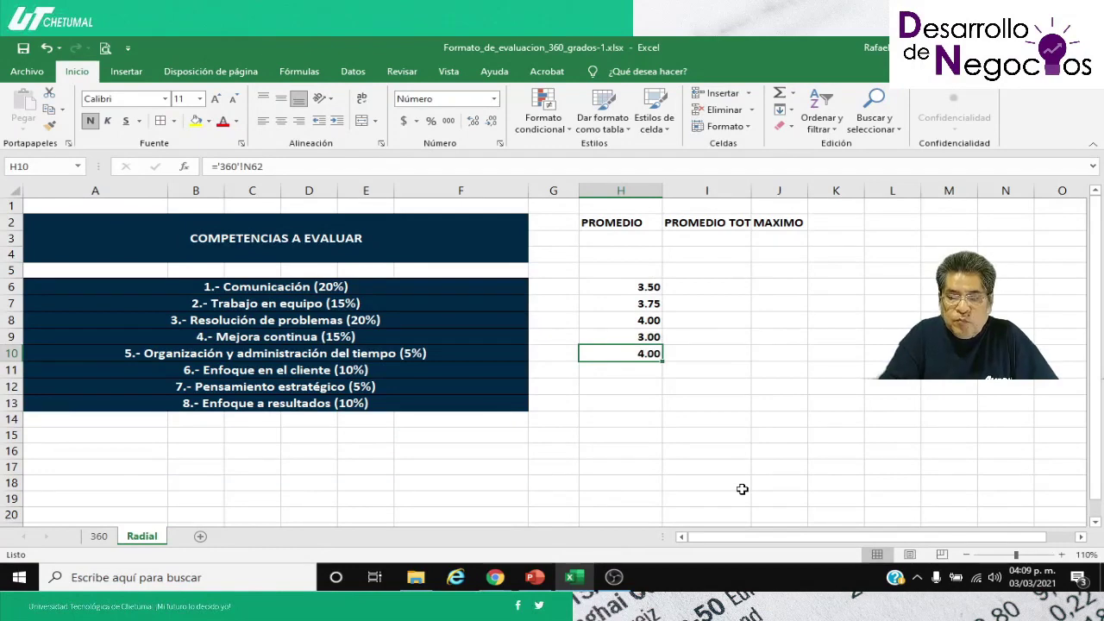
Step: Link H11 to the Enfoque en el cliente average in N70 of the 360 sheet and make it bold
key(Down)
text(=)
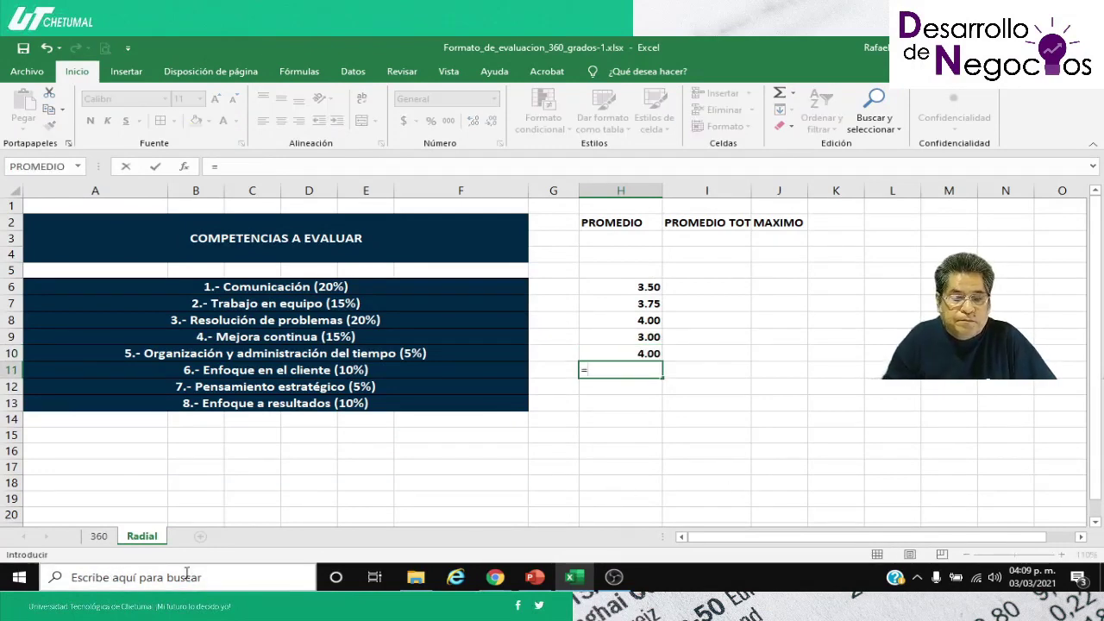
click(98, 537)
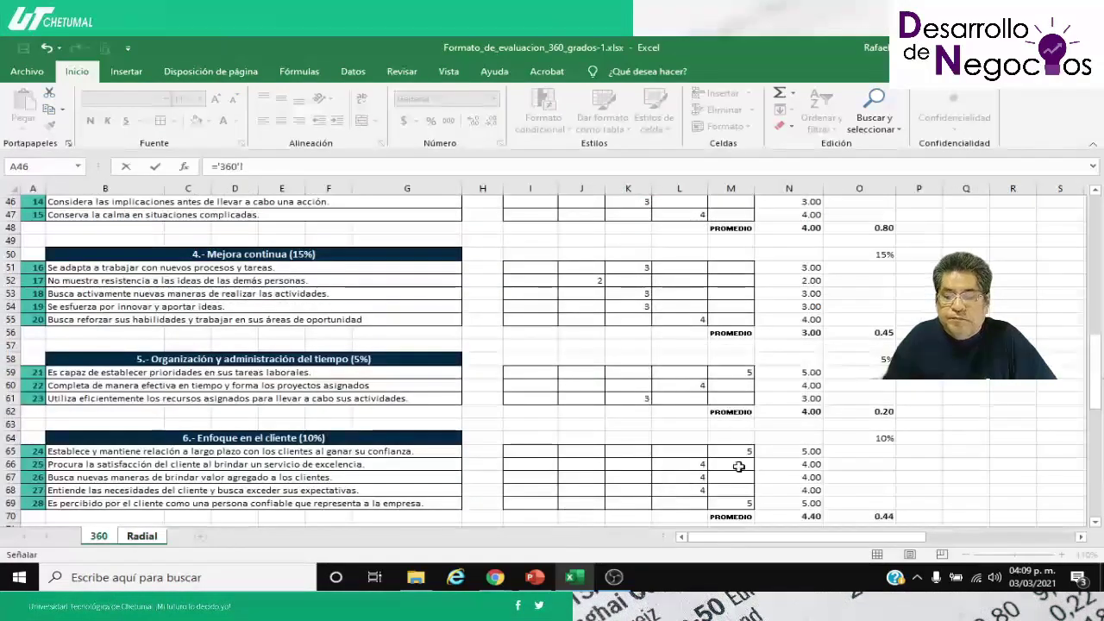
scroll(787, 447, down, 2)
click(781, 437)
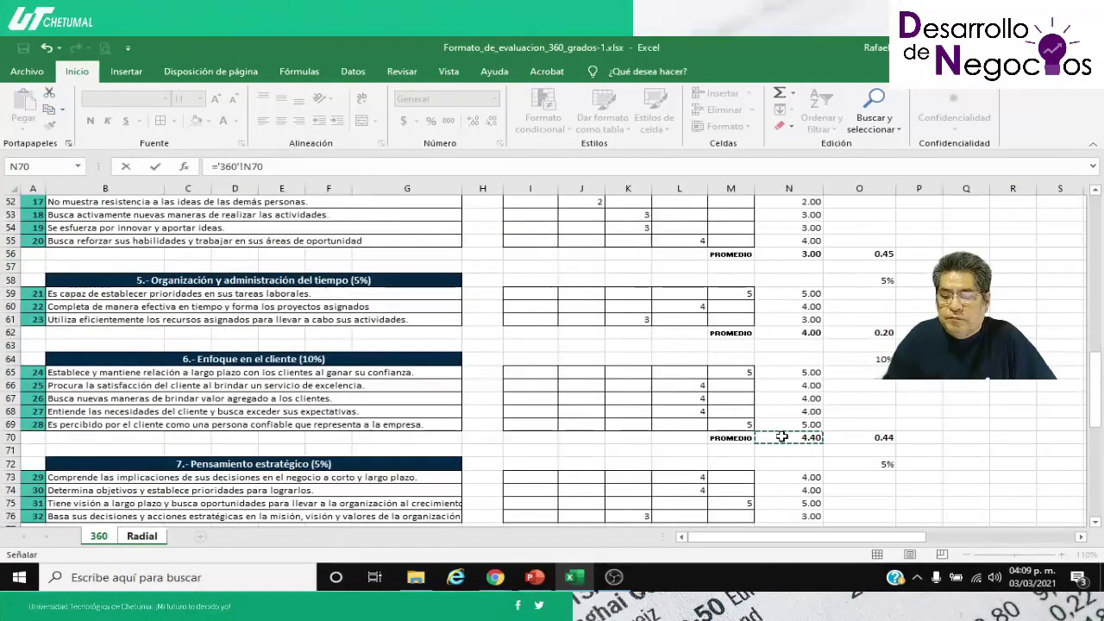
key(Return)
key(Up)
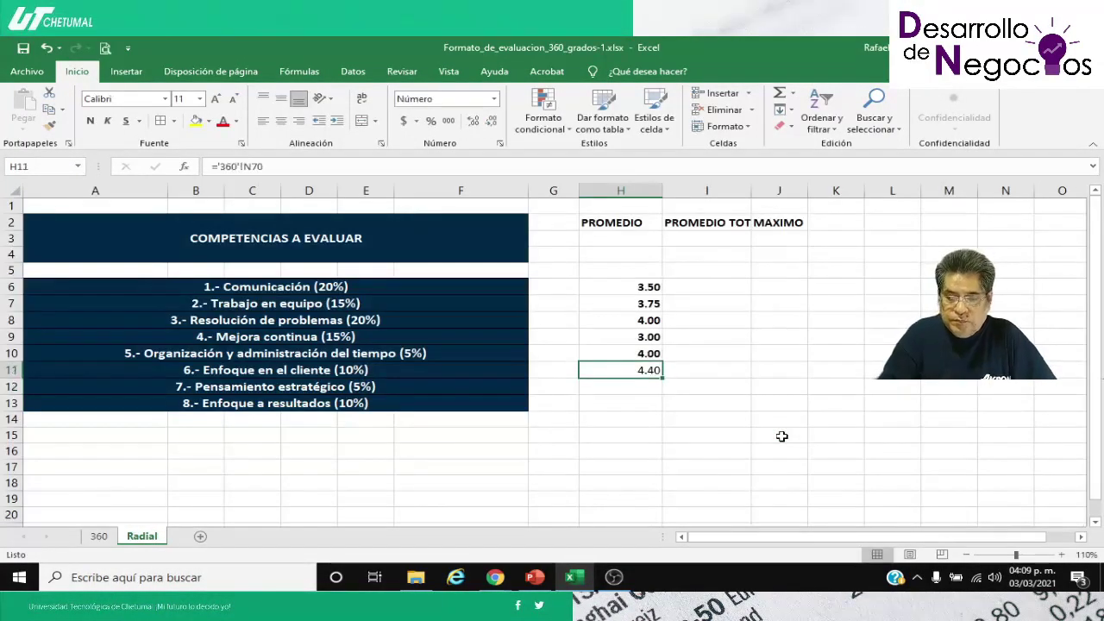
key(ctrl+n)
Step: Link H12 to the Pensamiento estratégico average in N77 of the 360 sheet and make it bold
key(Down)
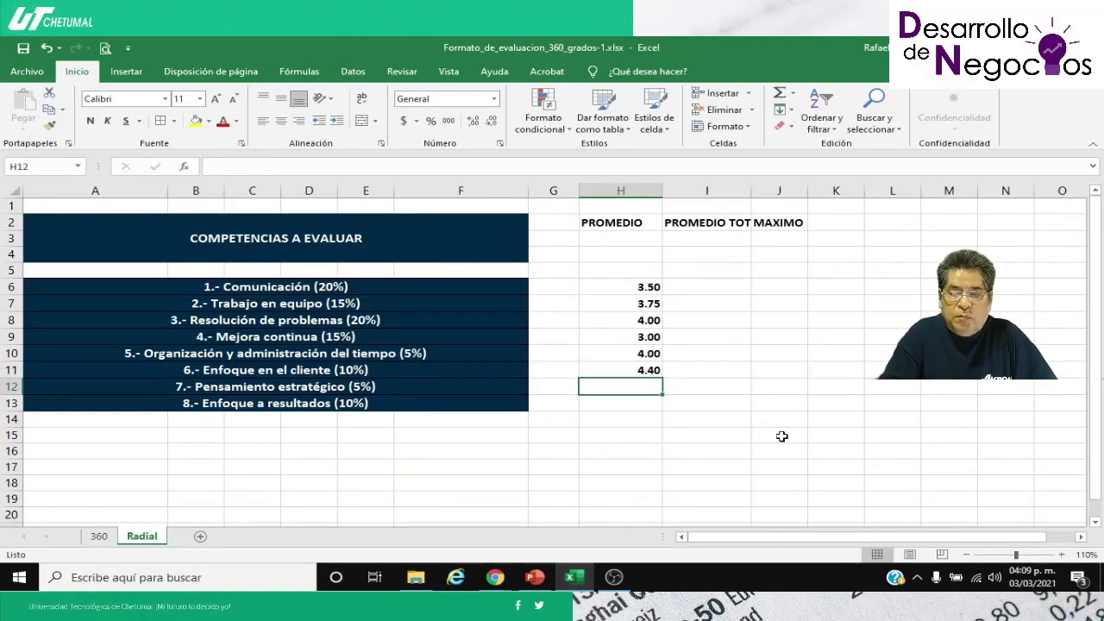
text(=)
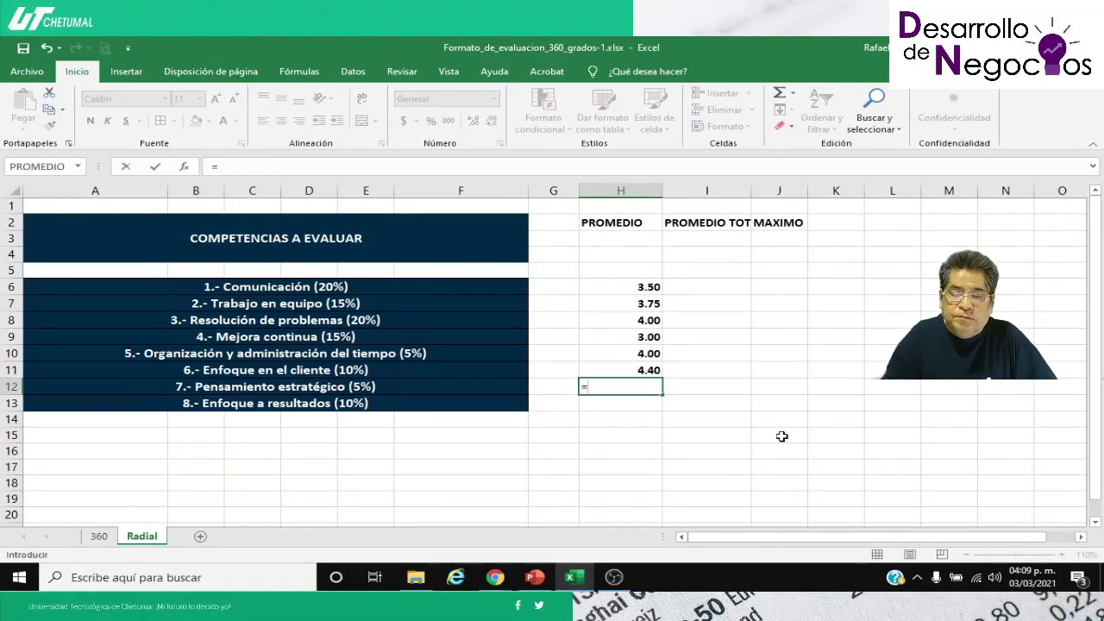
click(97, 536)
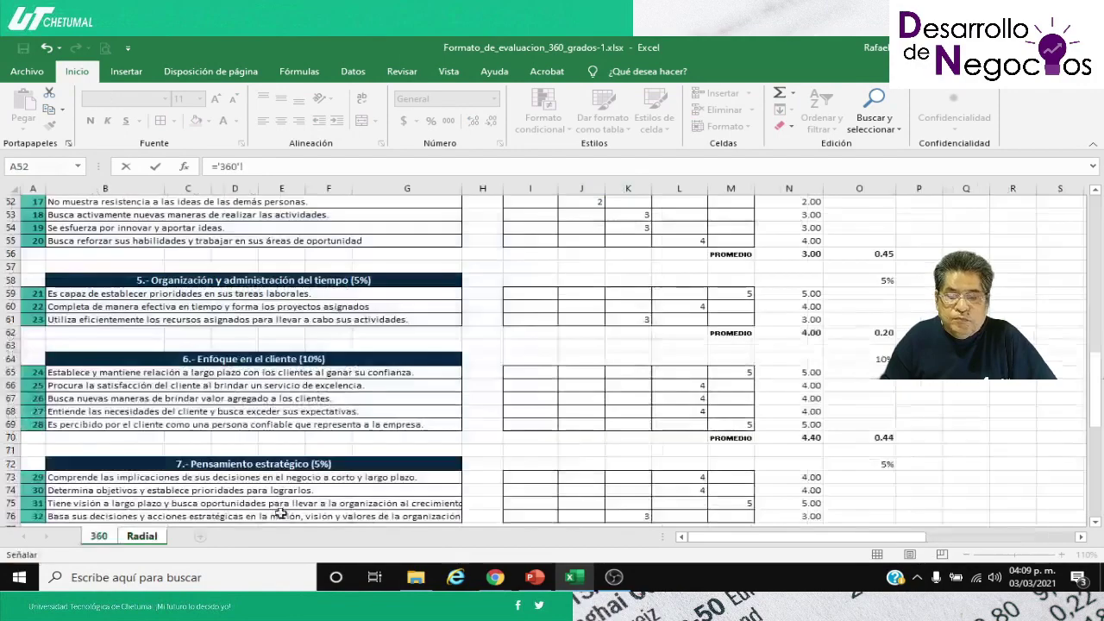
scroll(354, 490, down, 3)
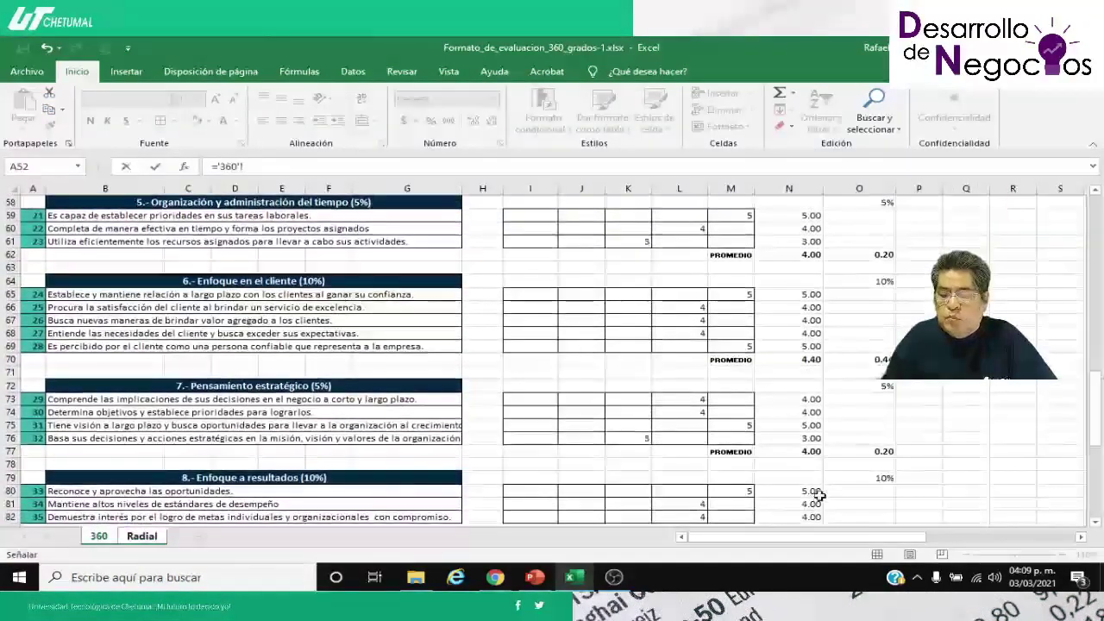
click(802, 451)
key(Return)
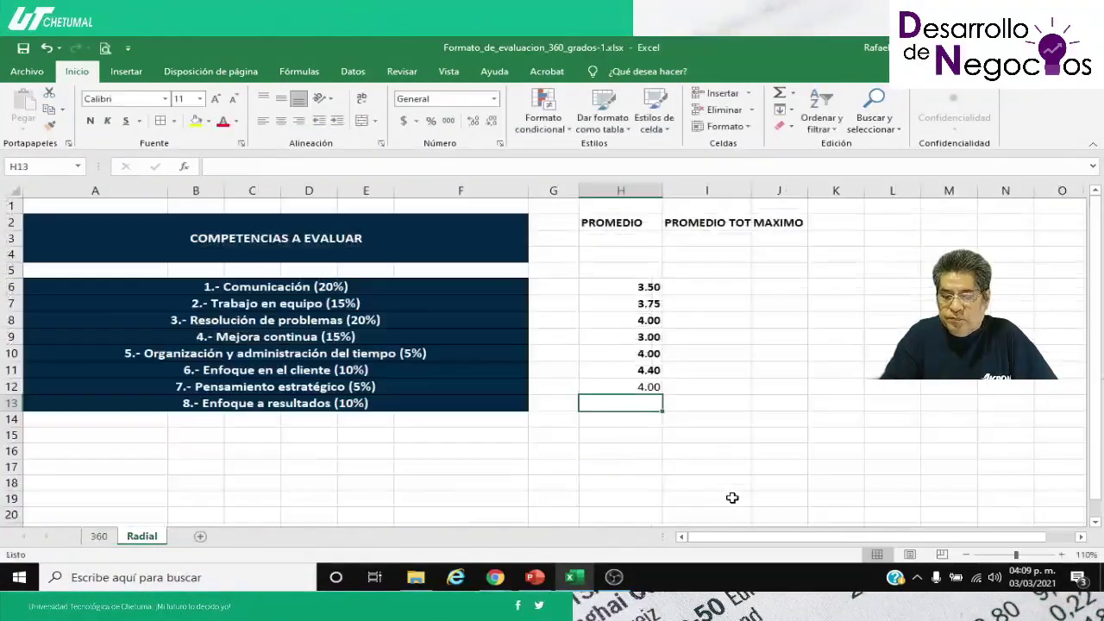
key(ctrl+n)
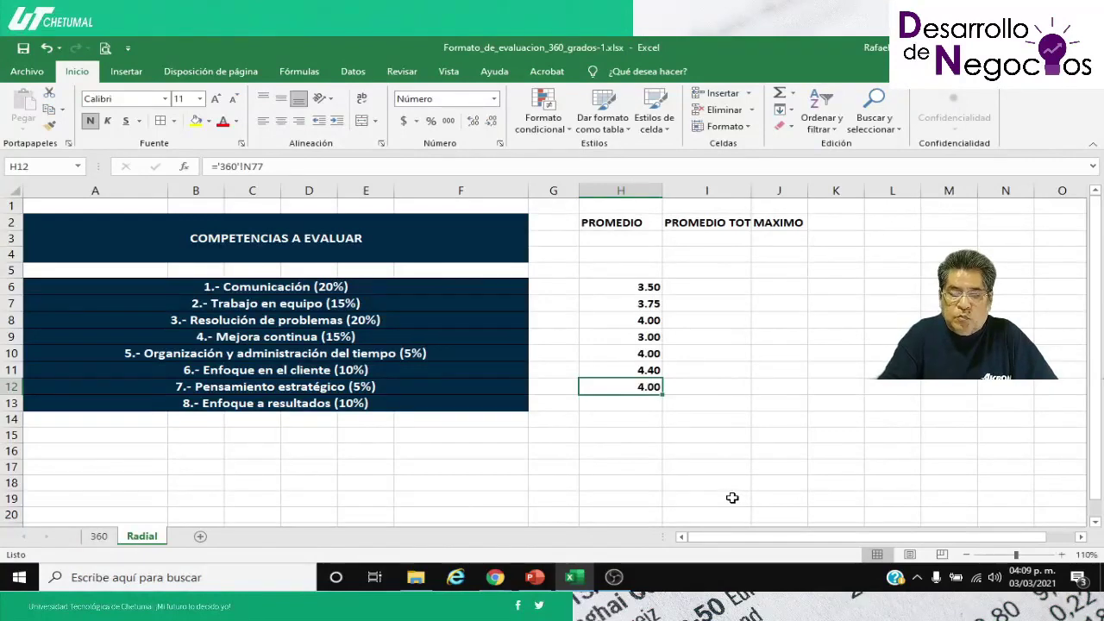
Step: Link H13 to the Enfoque a resultados average in N83 of the 360 sheet and make it bold
key(Down)
text(=)
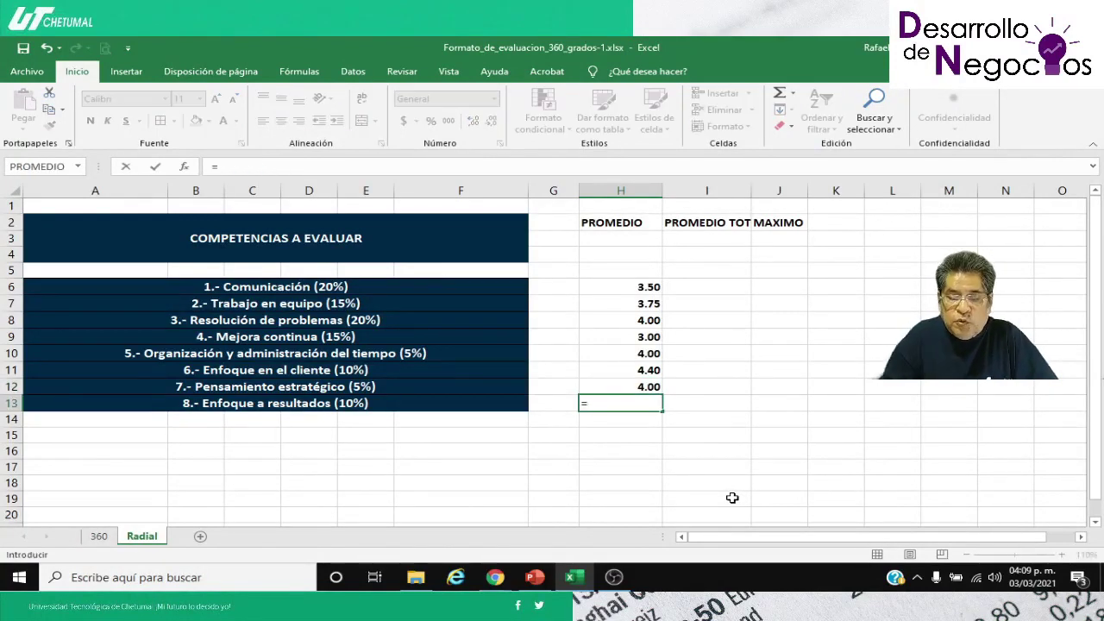
click(102, 536)
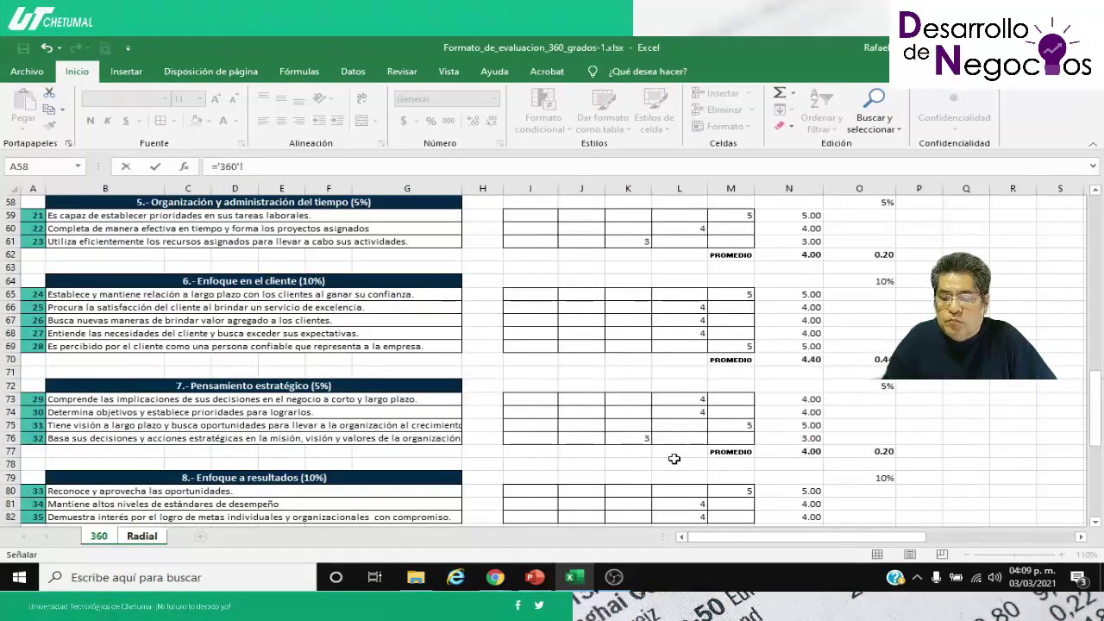
scroll(677, 457, down, 2)
click(784, 451)
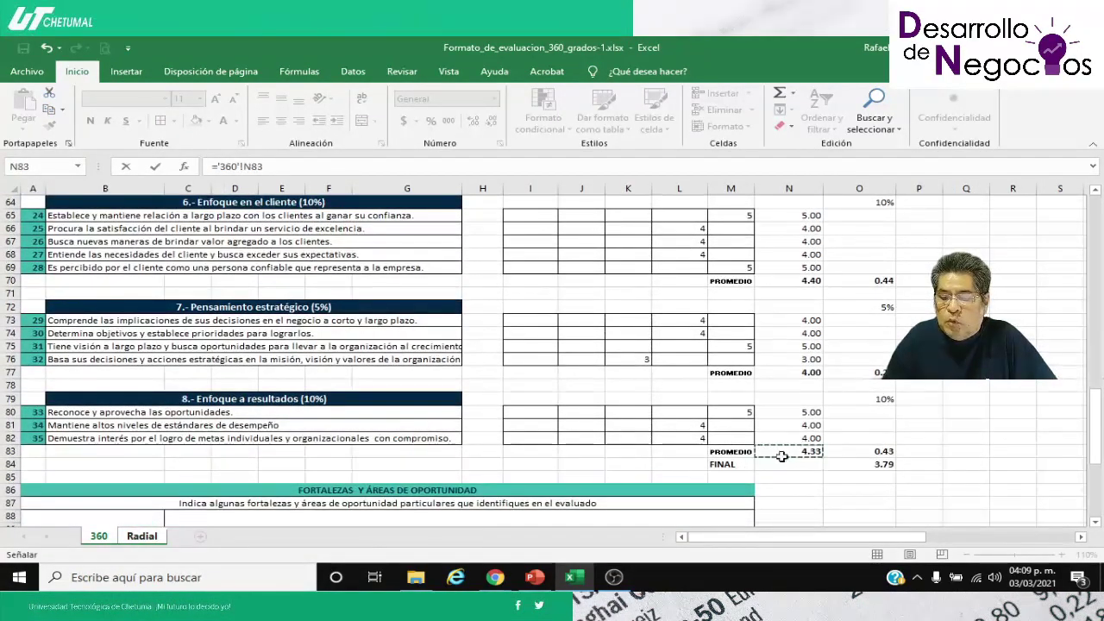
key(Return)
key(Up)
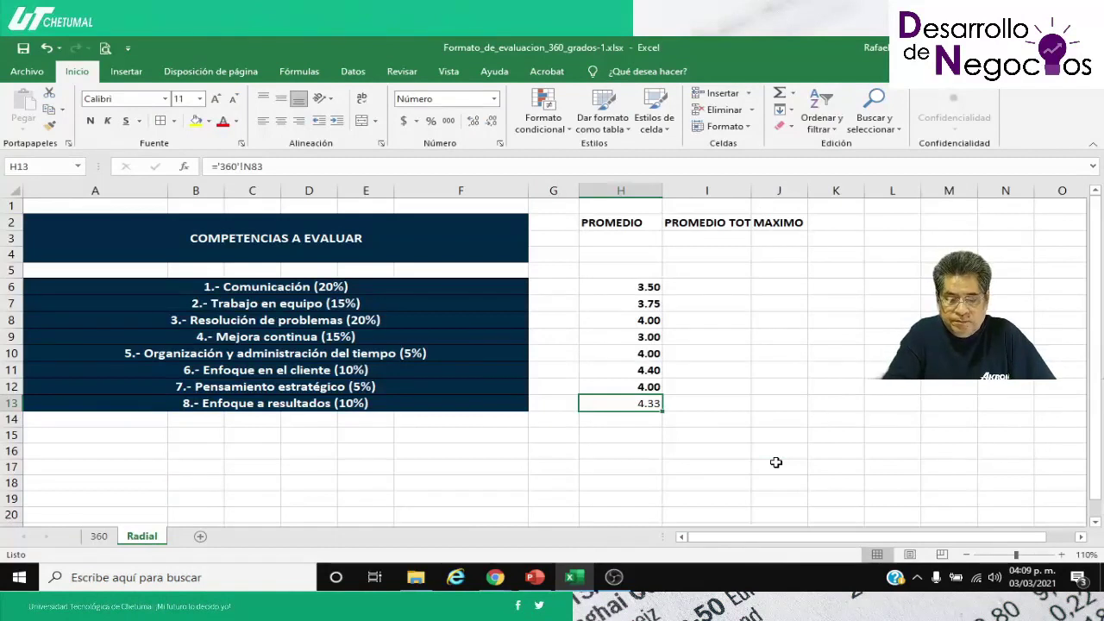
key(ctrl+n)
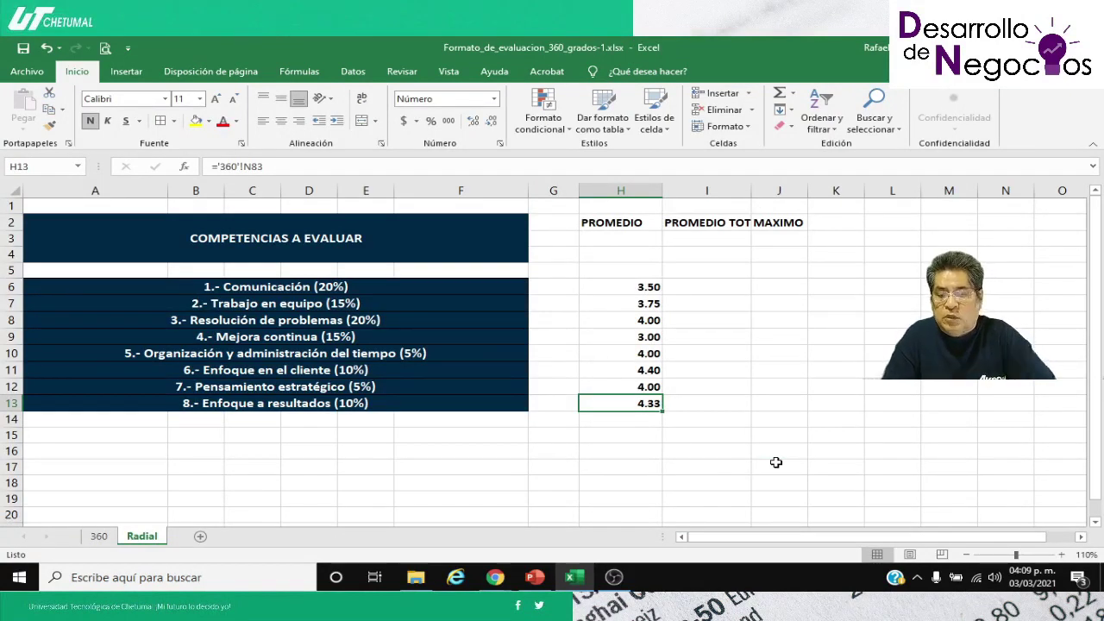
Step: Insert the PROMEDIO function from the Estadísticas category into cell H14, below the competency averages
key(Down)
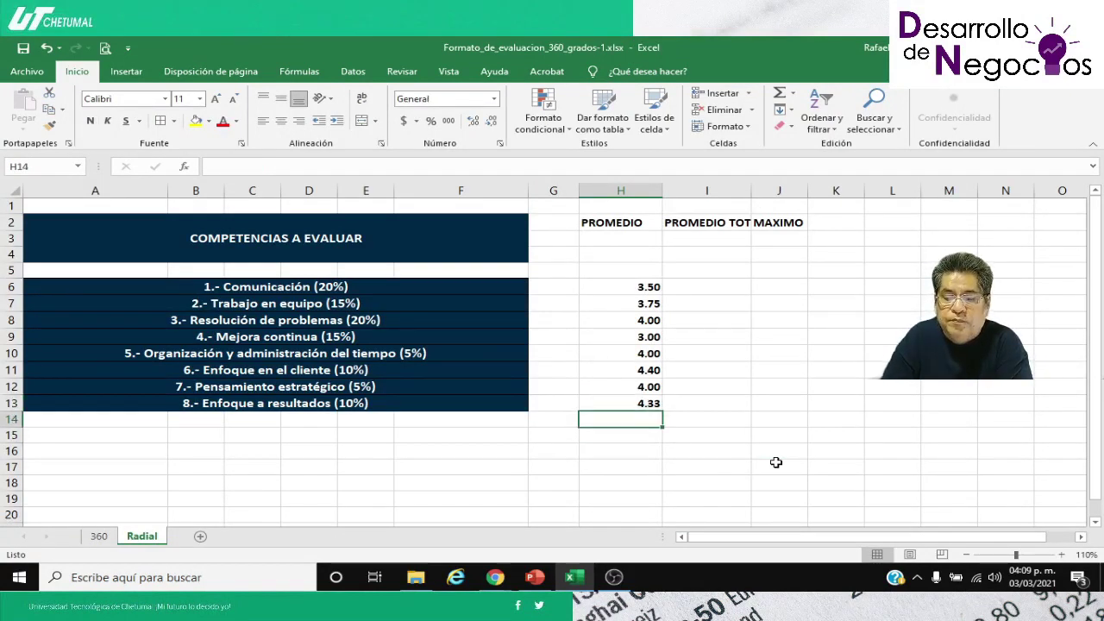
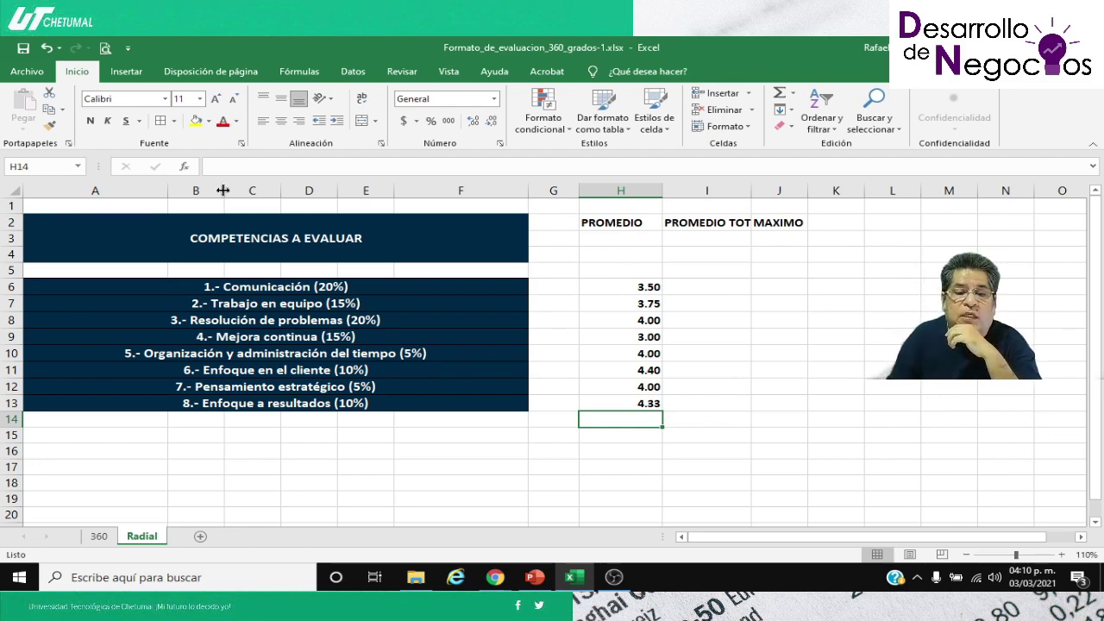
click(300, 71)
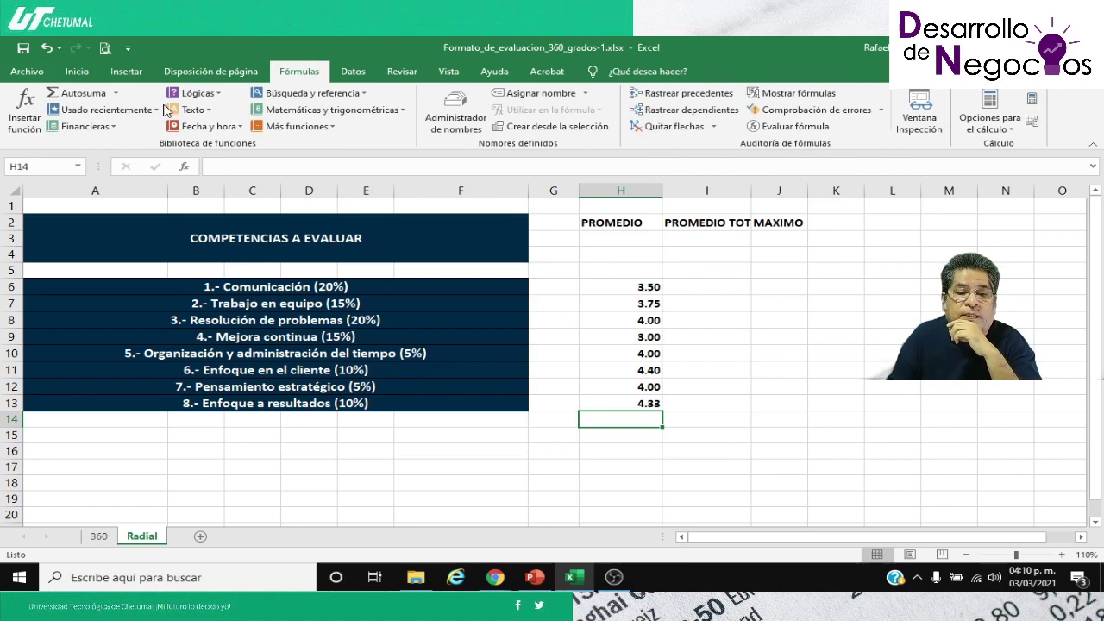
click(24, 111)
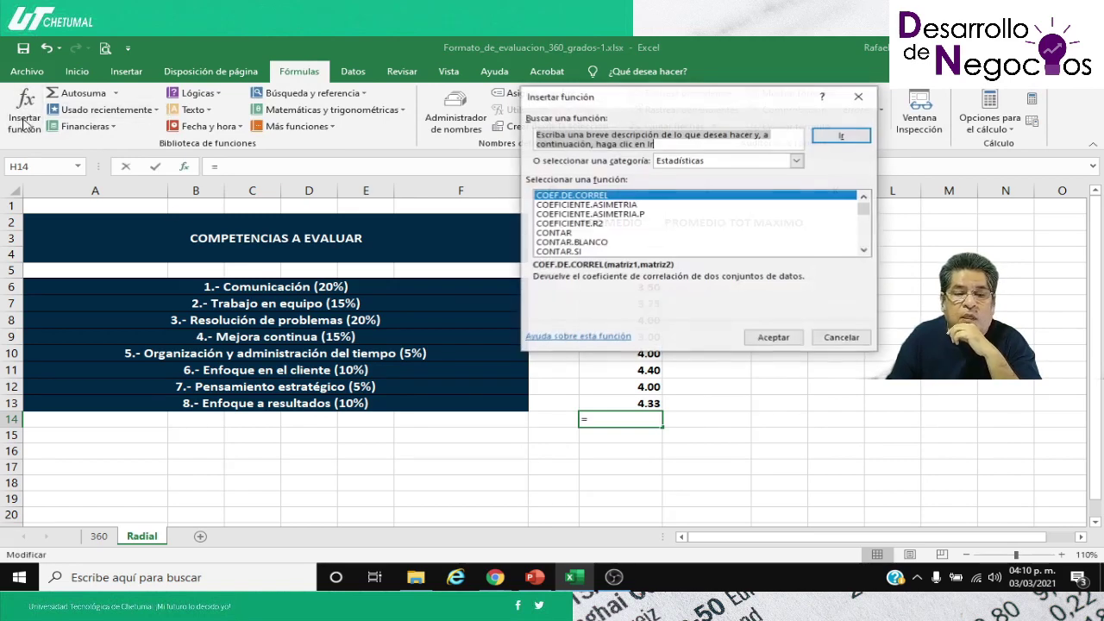
click(795, 164)
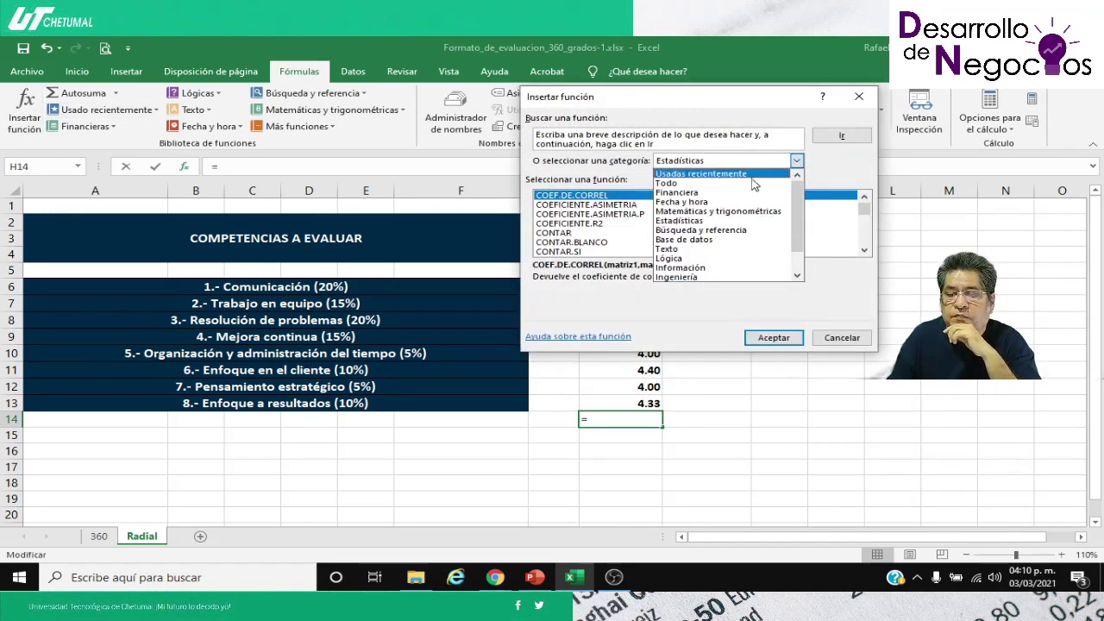
click(687, 229)
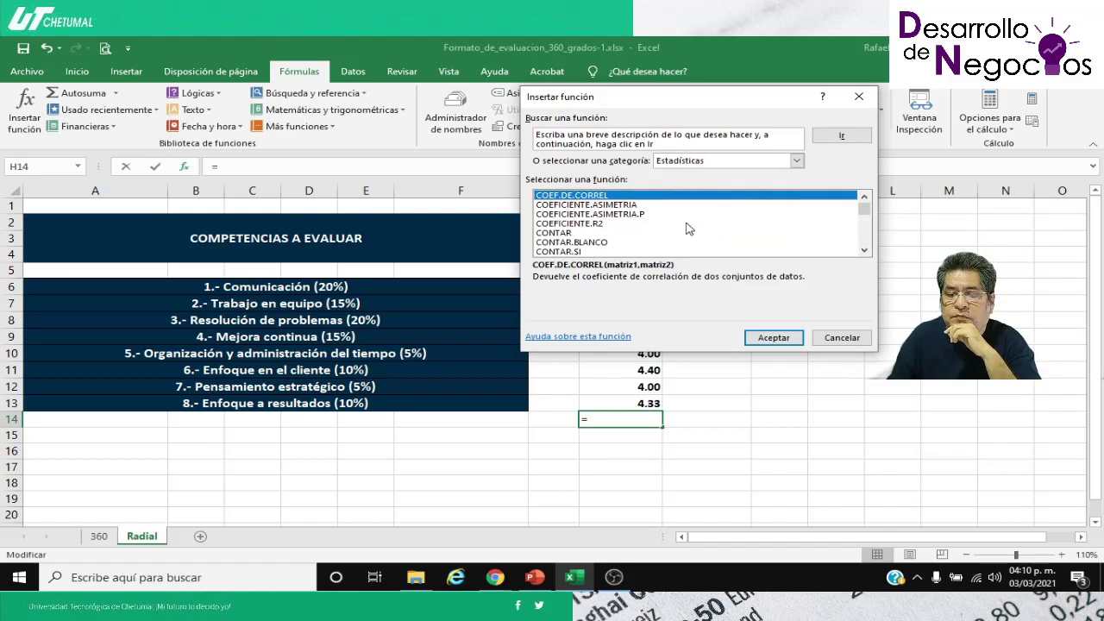
click(618, 216)
key(Down)
key(Down)
key(Down)
key(Down)
key(Down)
key(Down)
key(Down)
key(Down)
key(Down)
key(Down)
key(Down)
key(Down)
key(Down)
key(Down)
key(Down)
key(Down)
key(Down)
key(Down)
key(Down)
key(Down)
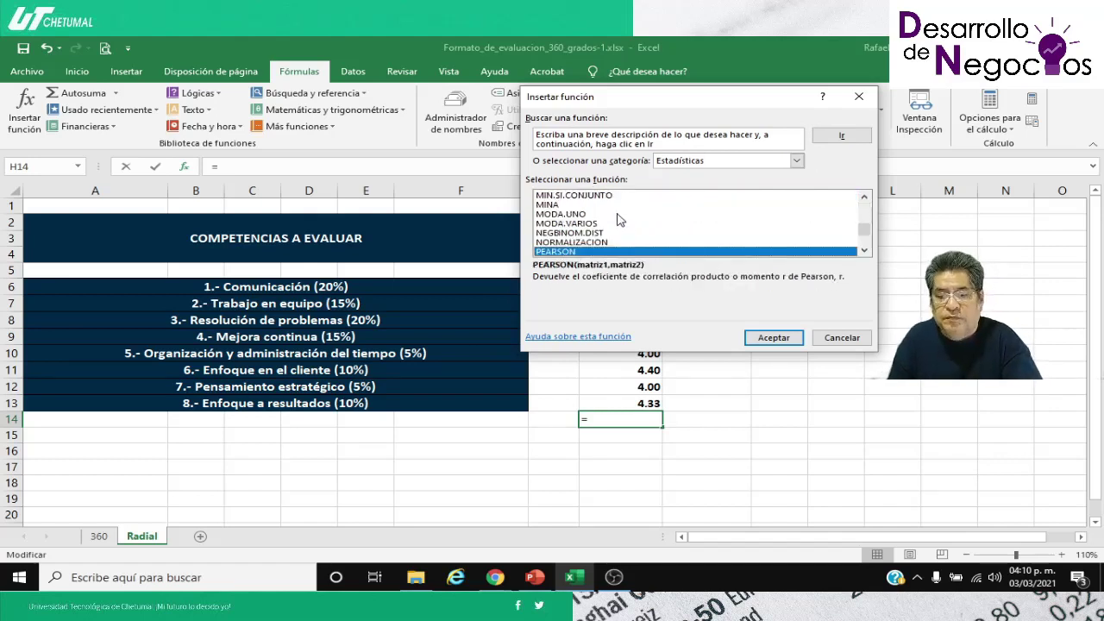
key(Down)
key(Down)
key(Down)
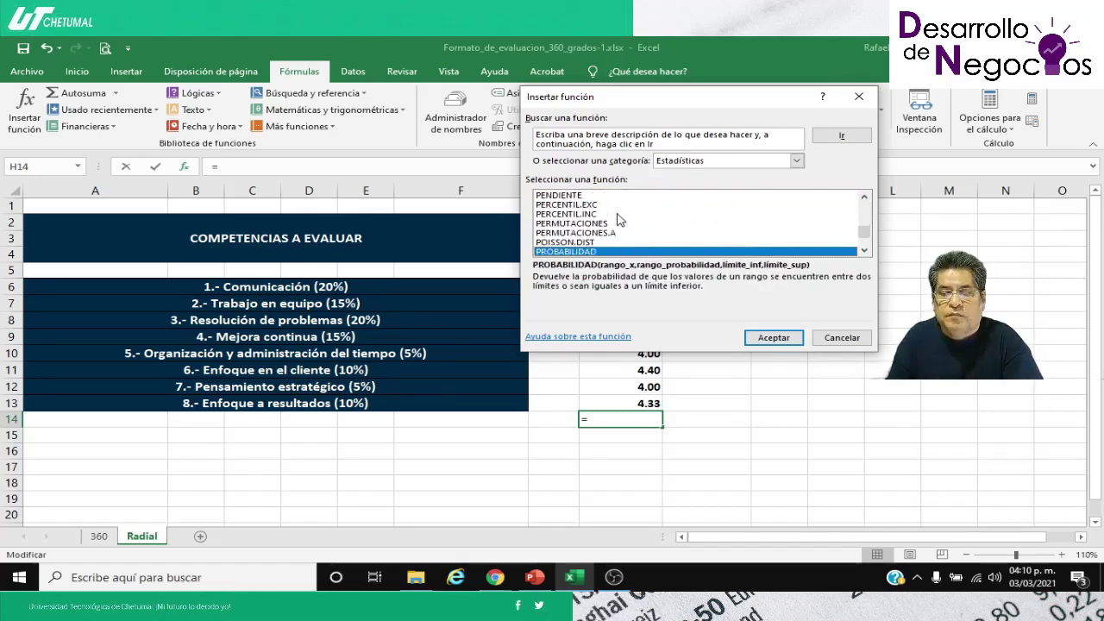
click(562, 243)
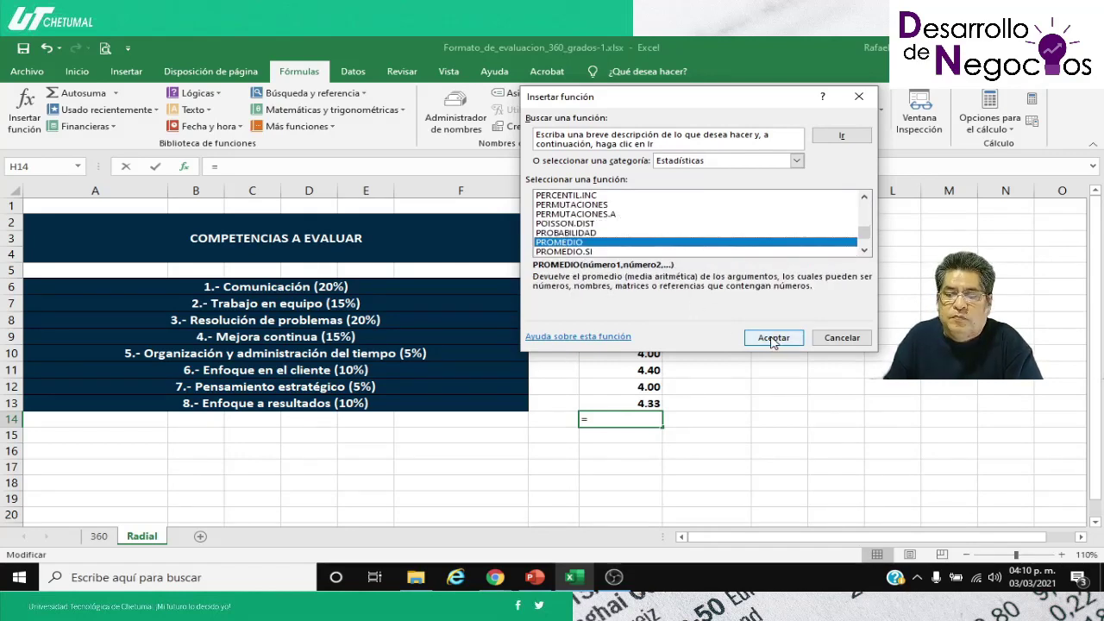
click(773, 338)
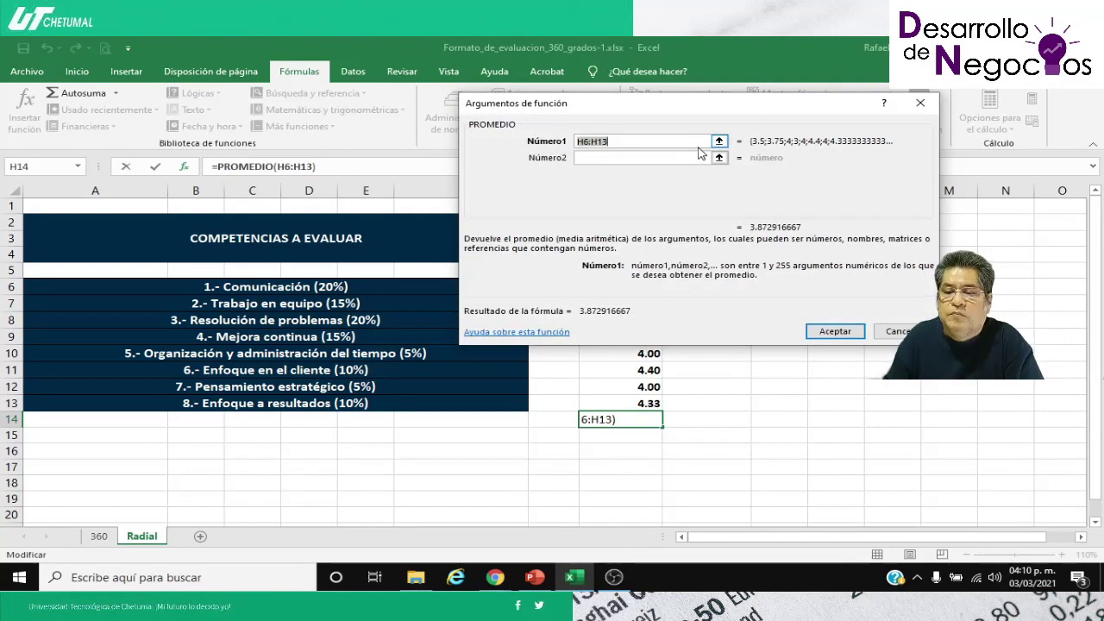
Step: Set the PROMEDIO function's Número1 argument to the range H6:H13 and accept the formula
click(719, 141)
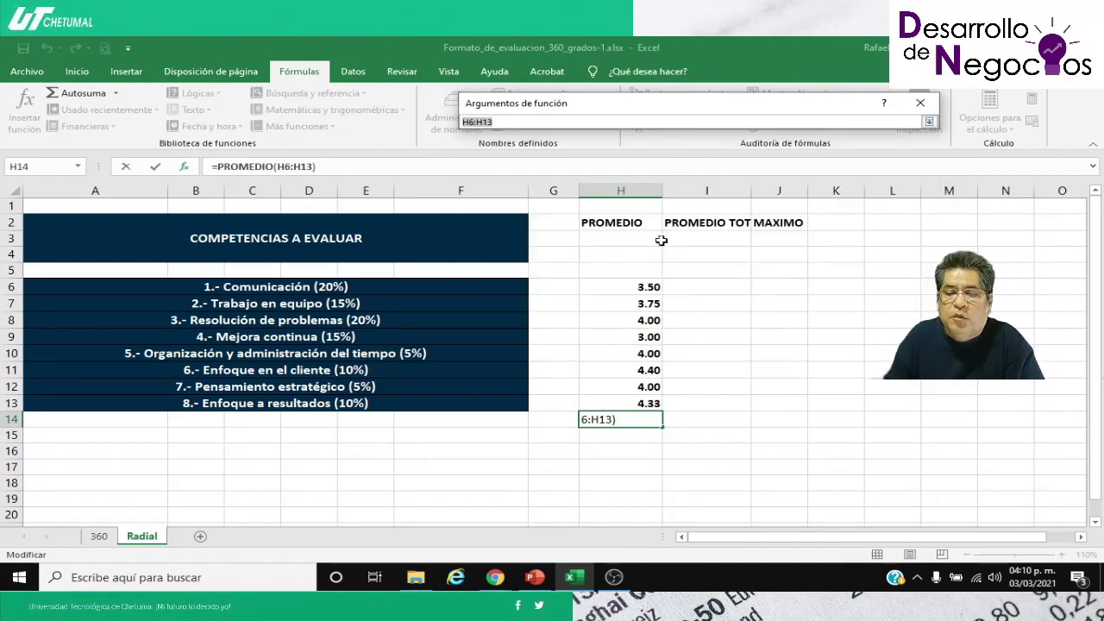
drag(631, 285, 645, 399)
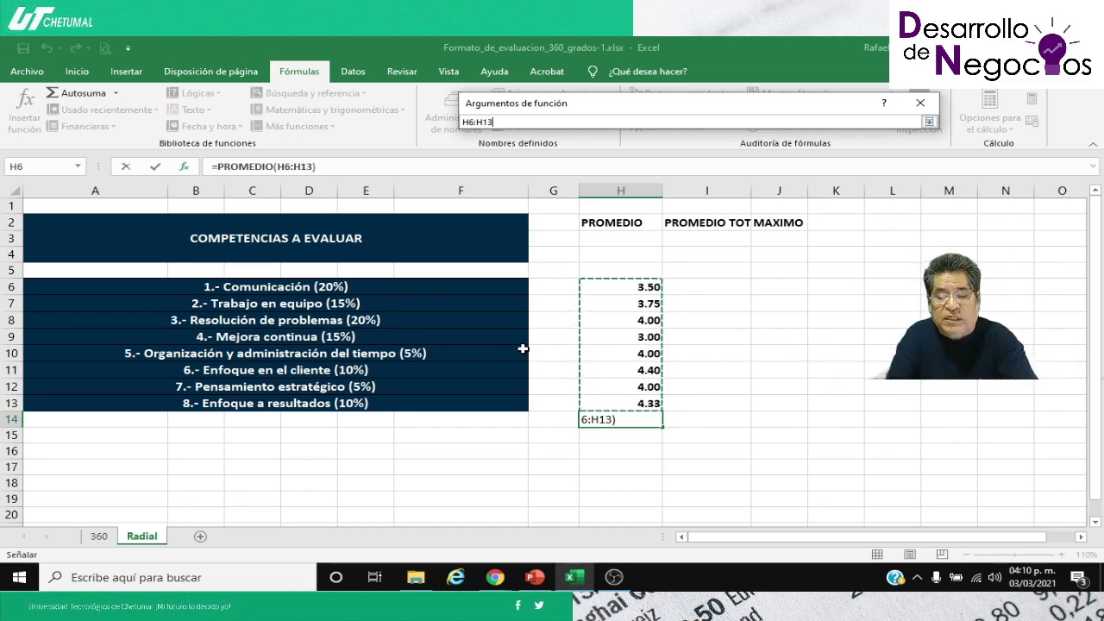
key(Return)
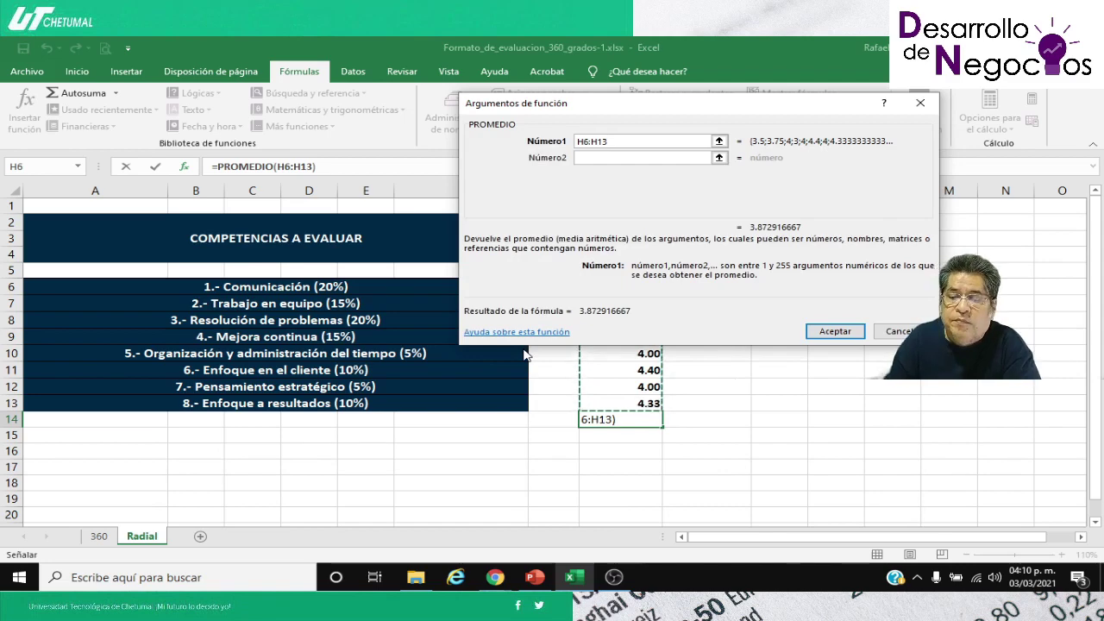
click(833, 332)
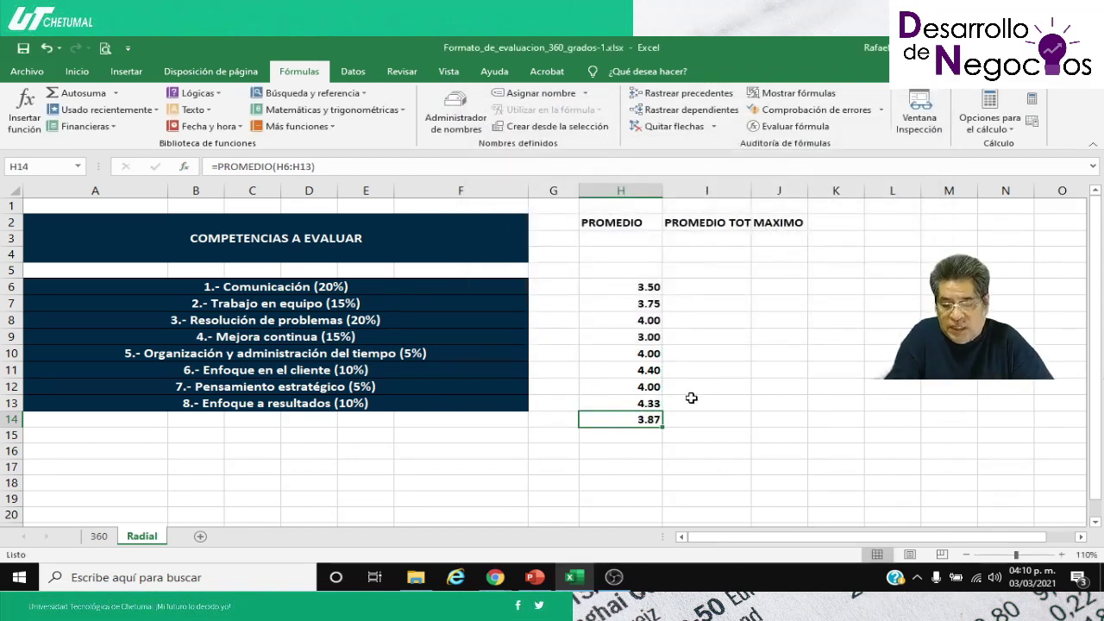
Step: Enter =$H$14 in I6 as an absolute reference to the overall average
click(691, 398)
key(Up)
key(Up)
key(Up)
key(Up)
key(Up)
key(Up)
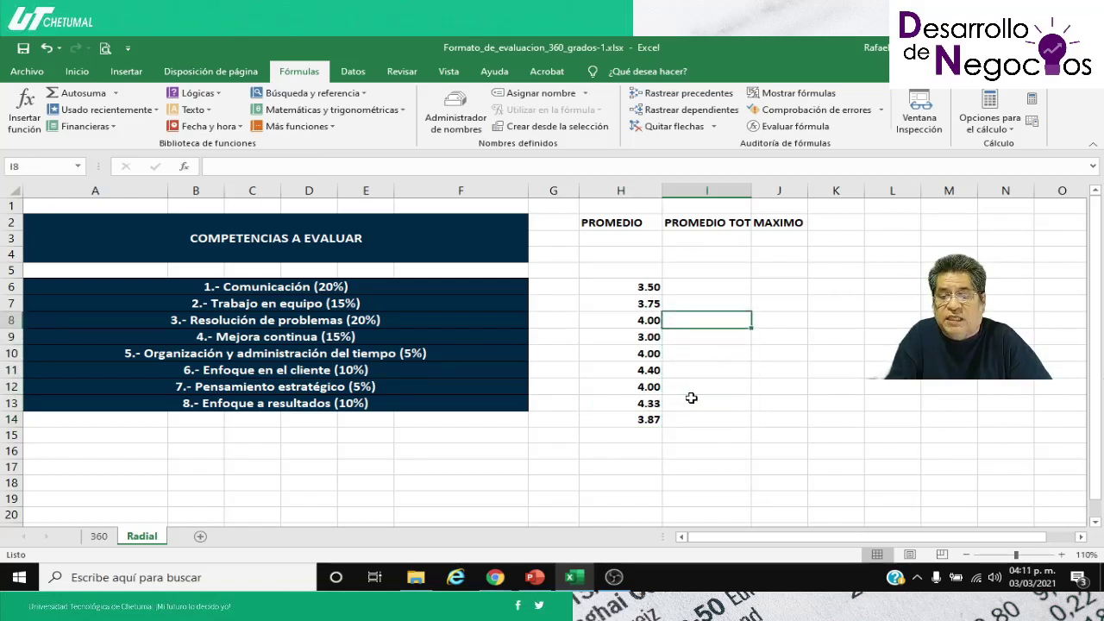
key(Up)
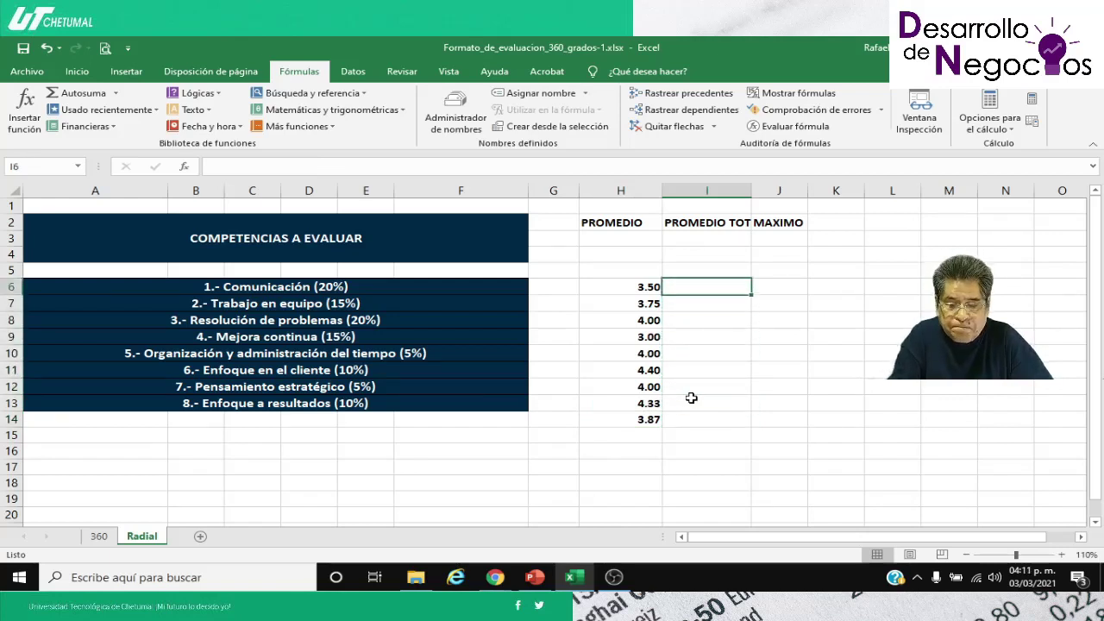
text(=)
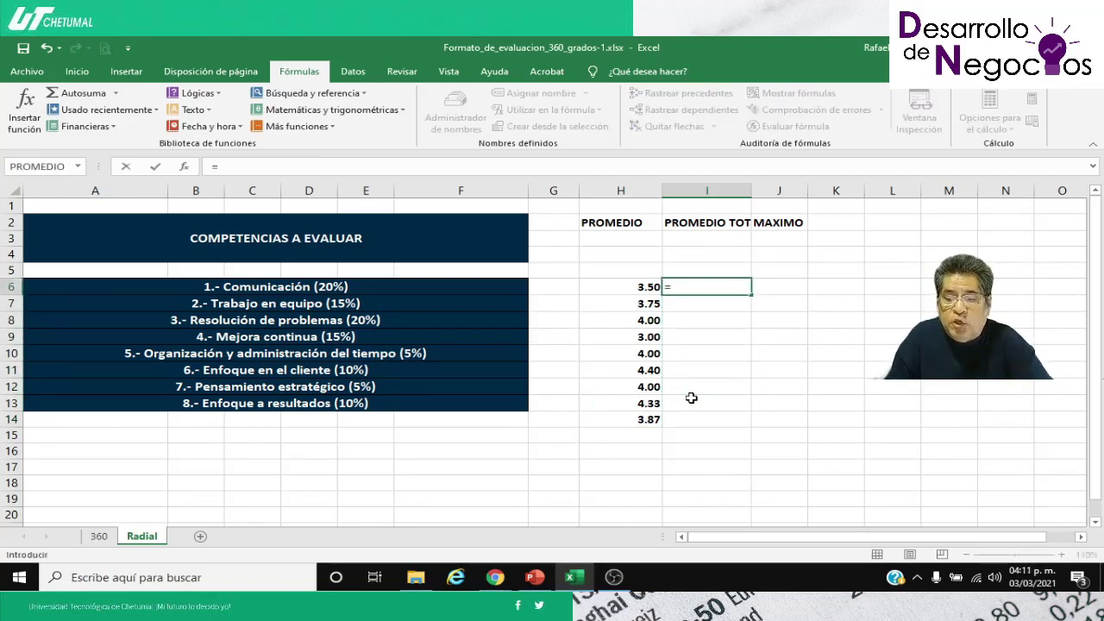
click(634, 418)
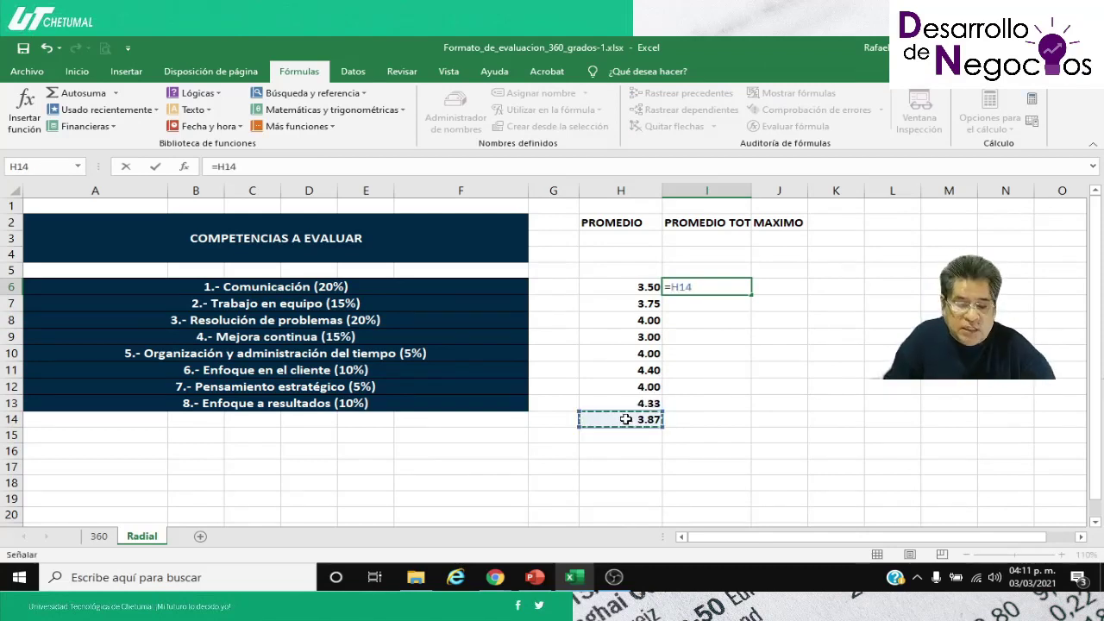
key(F4)
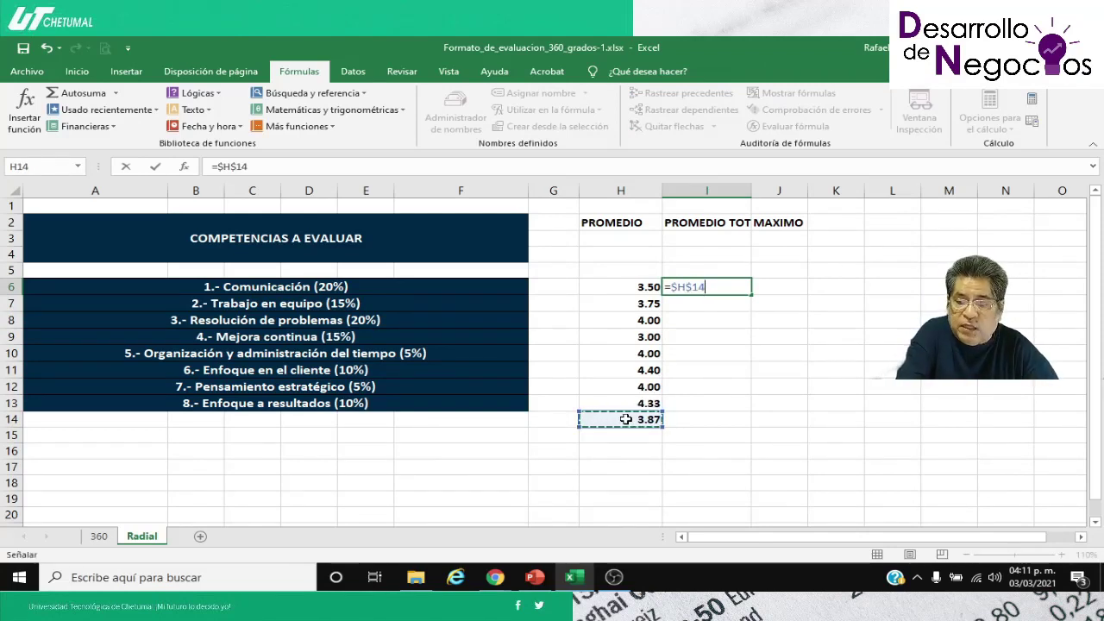
key(Return)
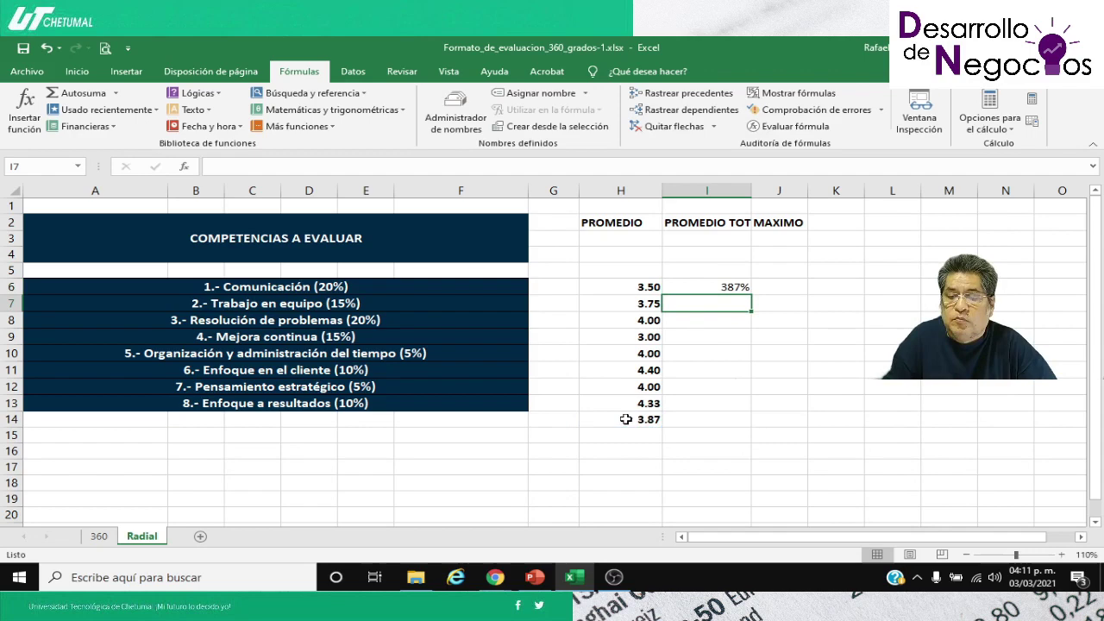
Step: Copy the formatting of H14 onto I6 with the format painter
click(719, 288)
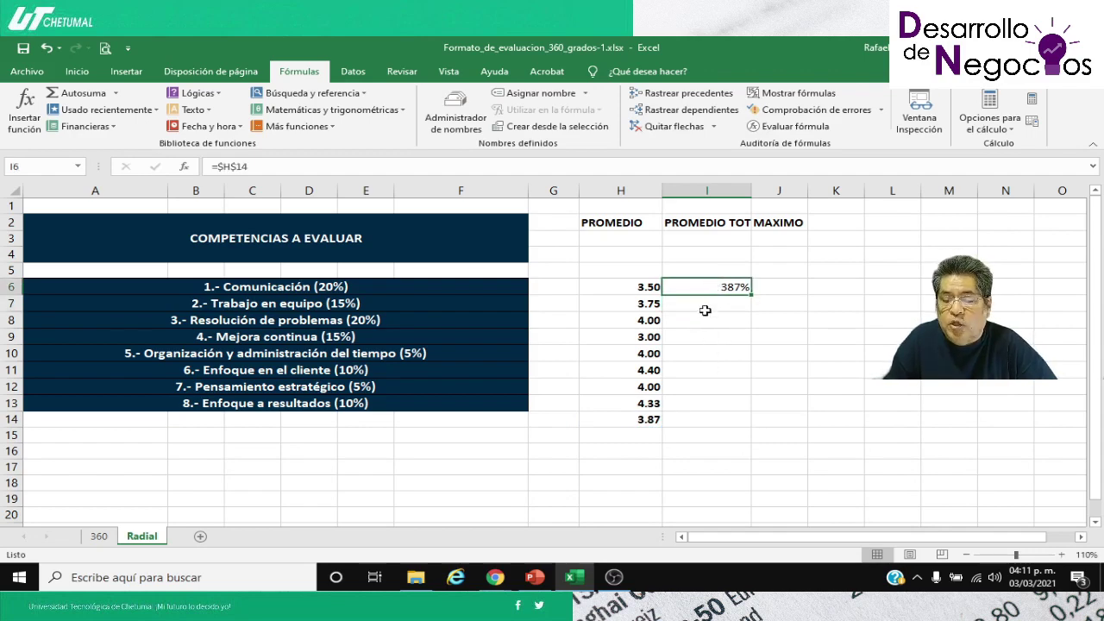
click(638, 419)
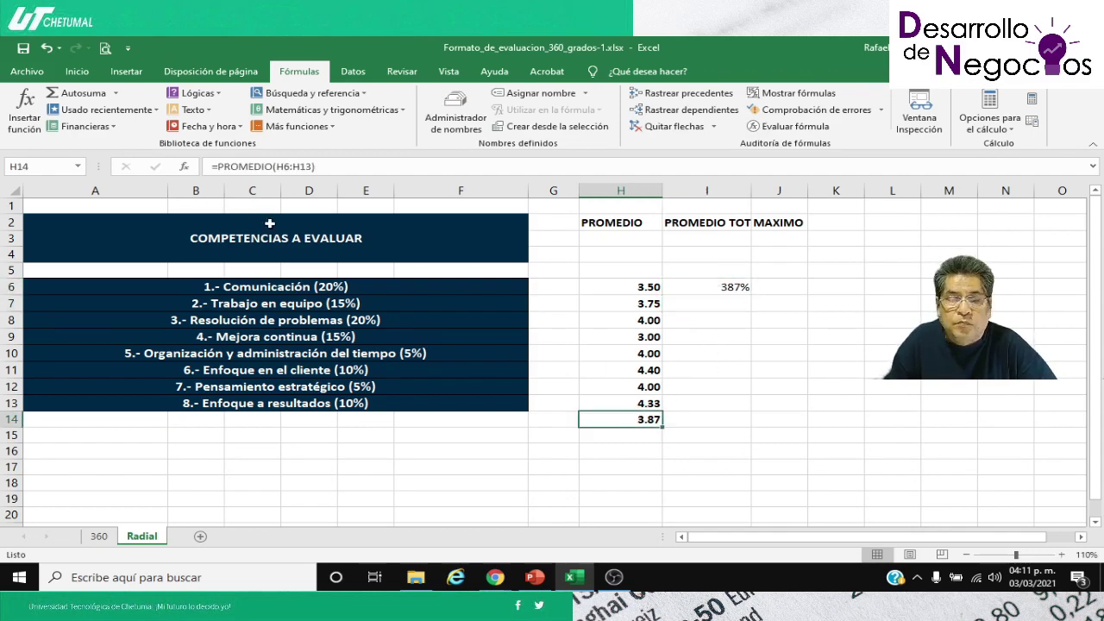
click(74, 72)
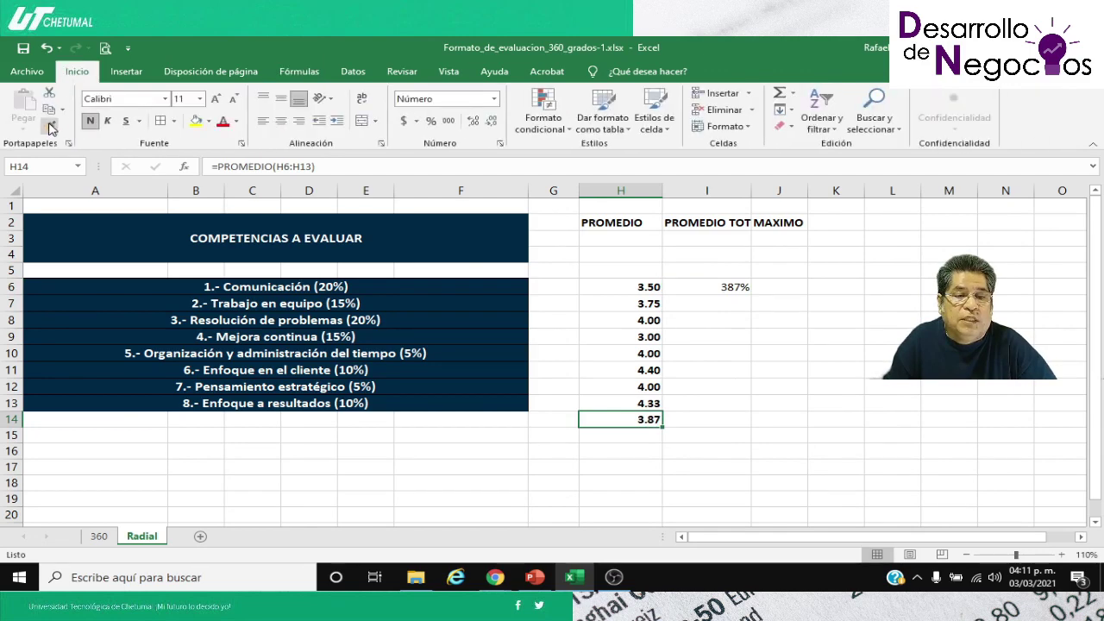
click(49, 125)
click(695, 288)
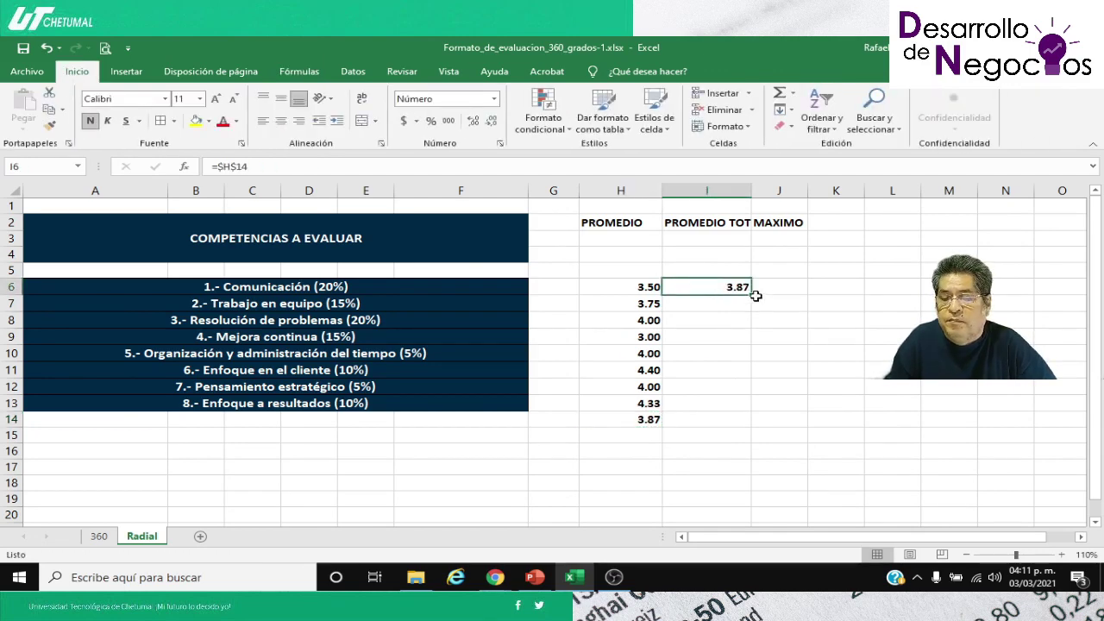
Step: Fill the overall-average formula from I6 down to I13 and enter 5 in J6 as the maximum
drag(753, 294, 737, 407)
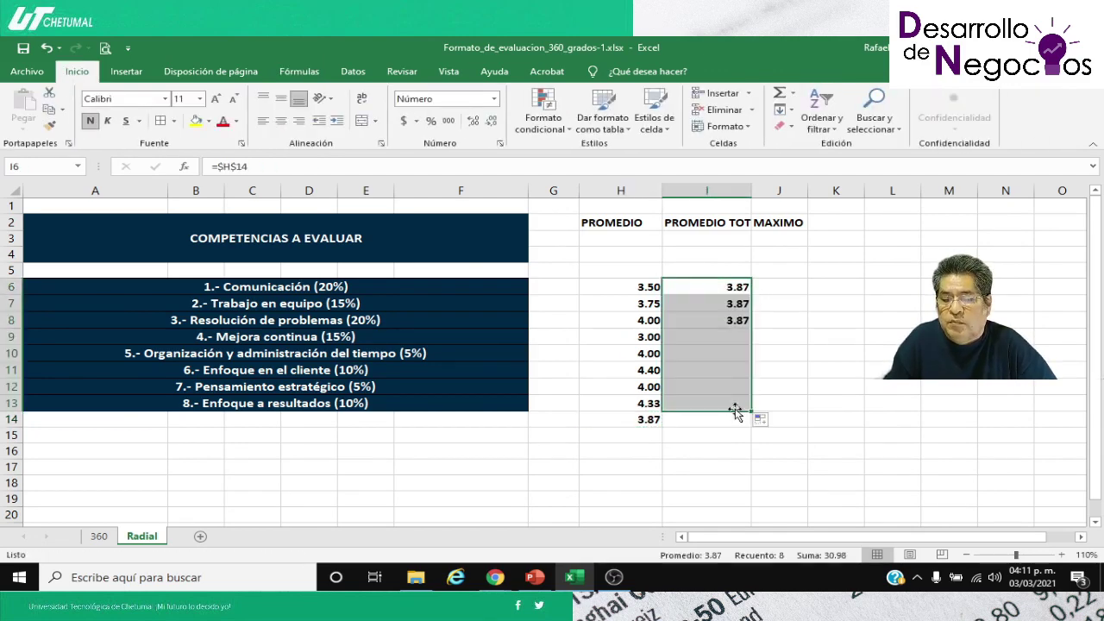
click(787, 285)
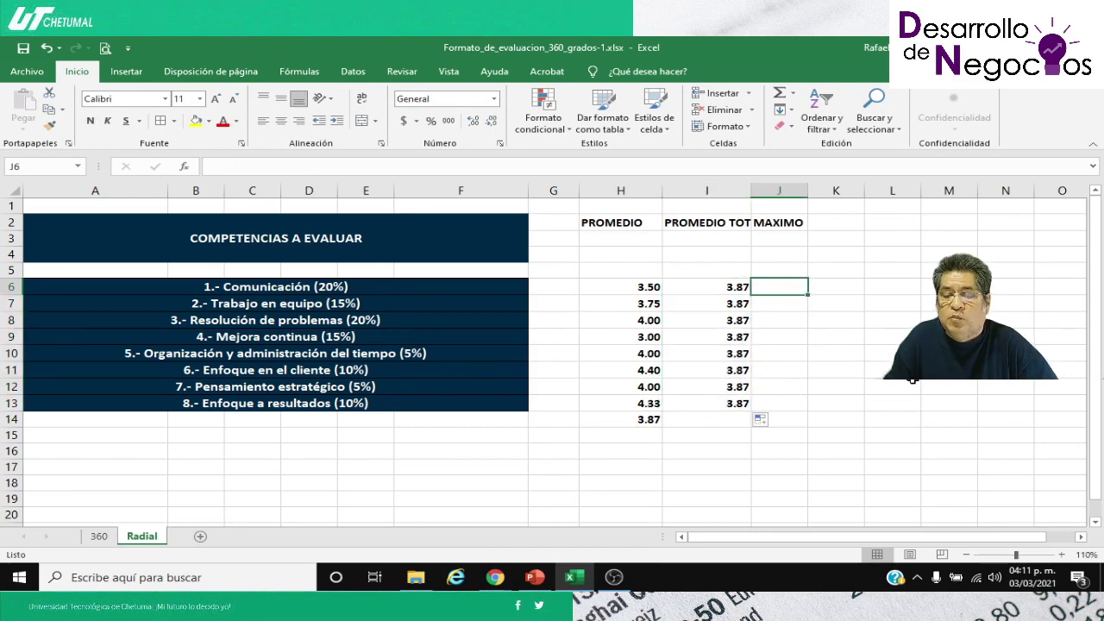
text(5)
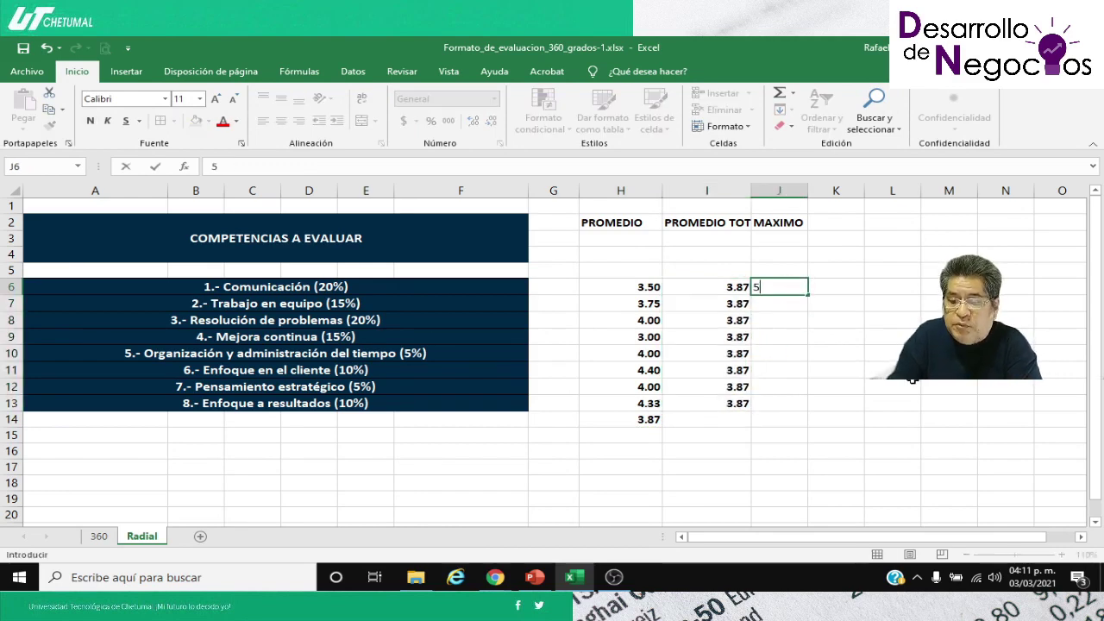
key(Return)
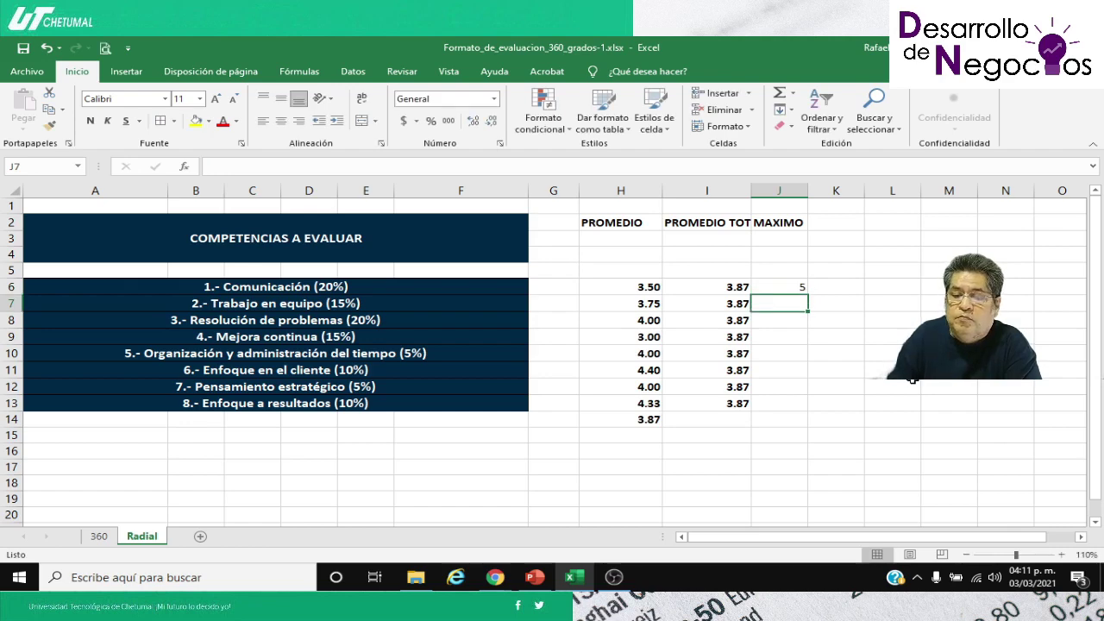
Step: Copy the formatting of I6 onto J6 with the format painter and fill the maximum value down to J13
click(723, 291)
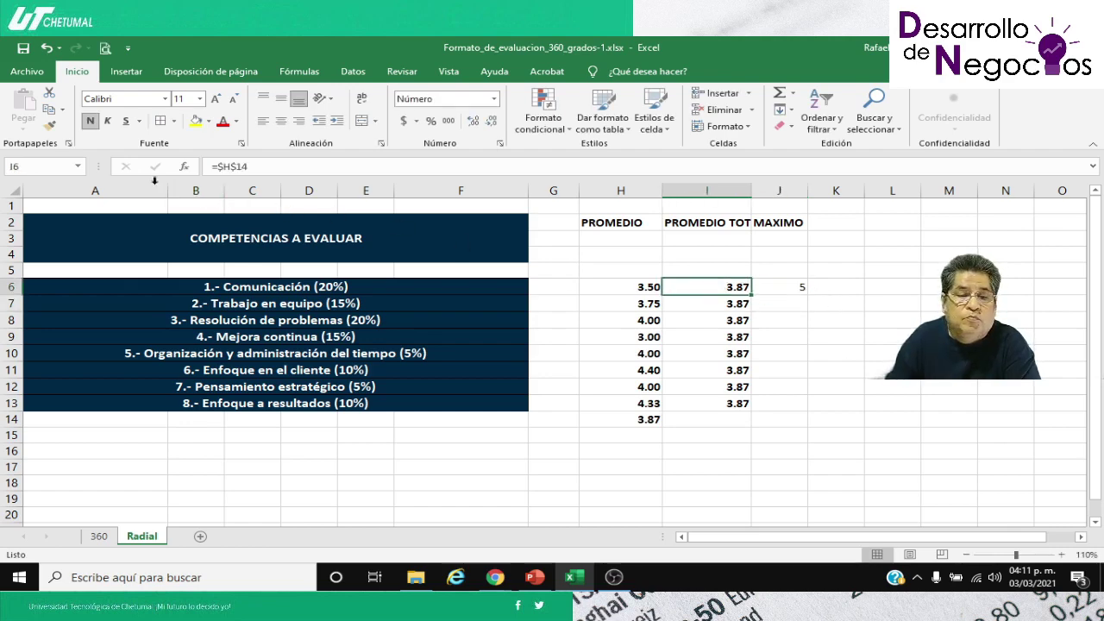
click(49, 125)
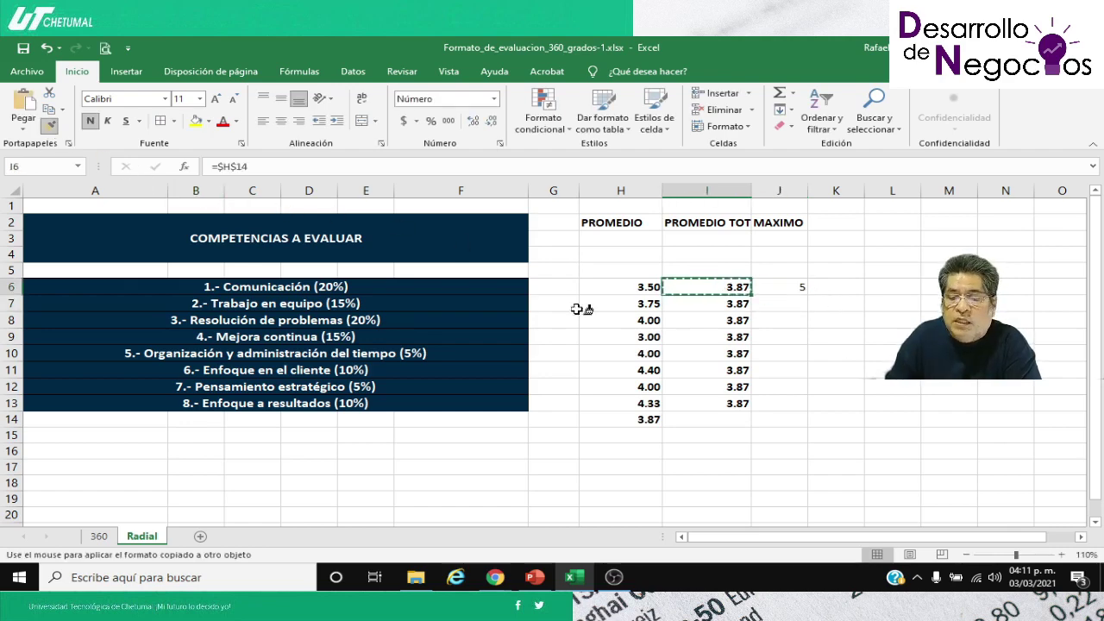
click(786, 291)
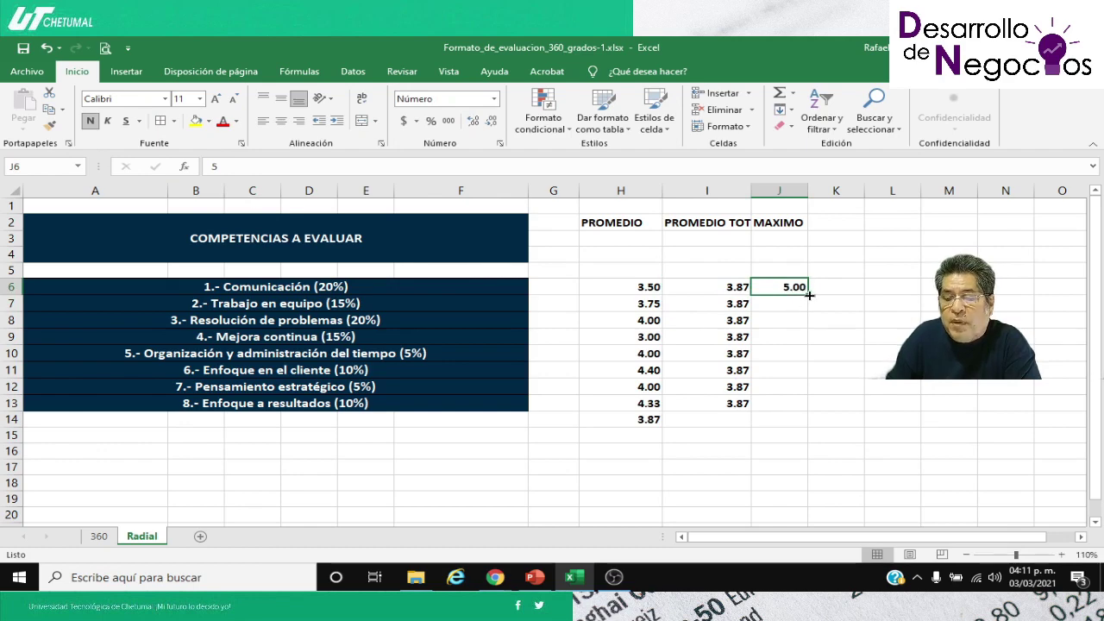
drag(809, 295, 805, 412)
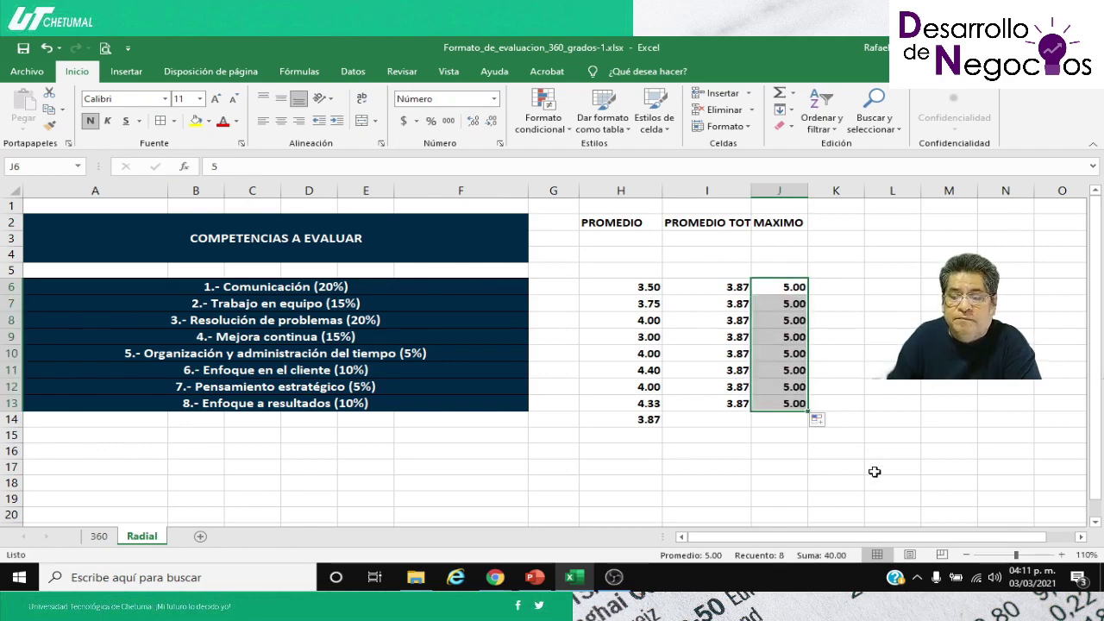
click(720, 451)
scroll(567, 486, down, 1)
scroll(567, 485, up, 1)
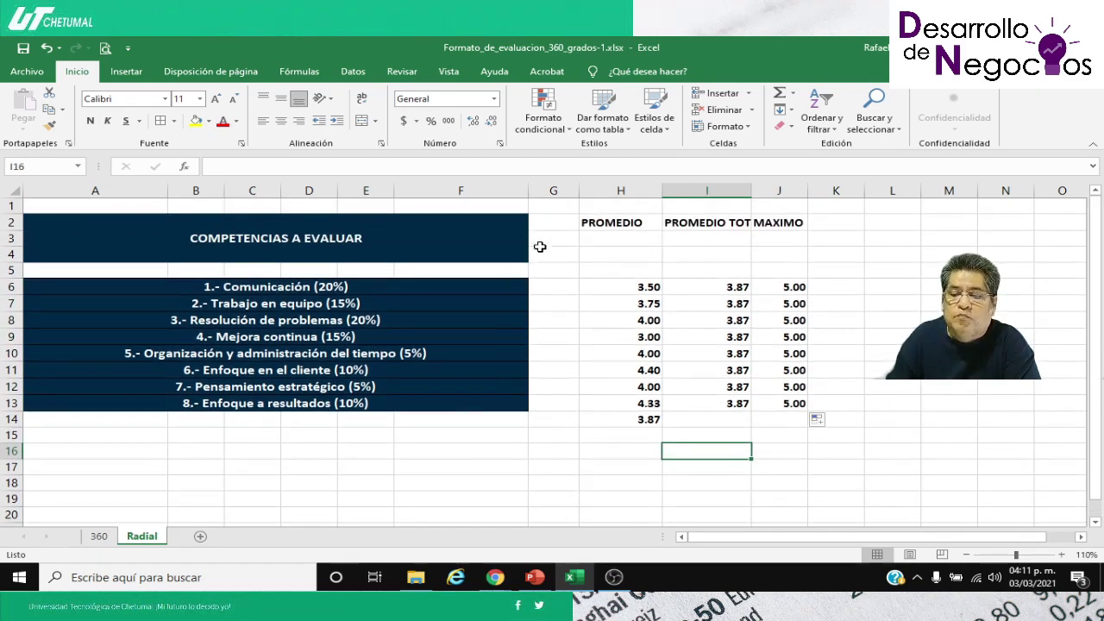
Step: Delete the empty row 5 between the COMPETENCIAS A EVALUAR heading and the competency list
click(553, 189)
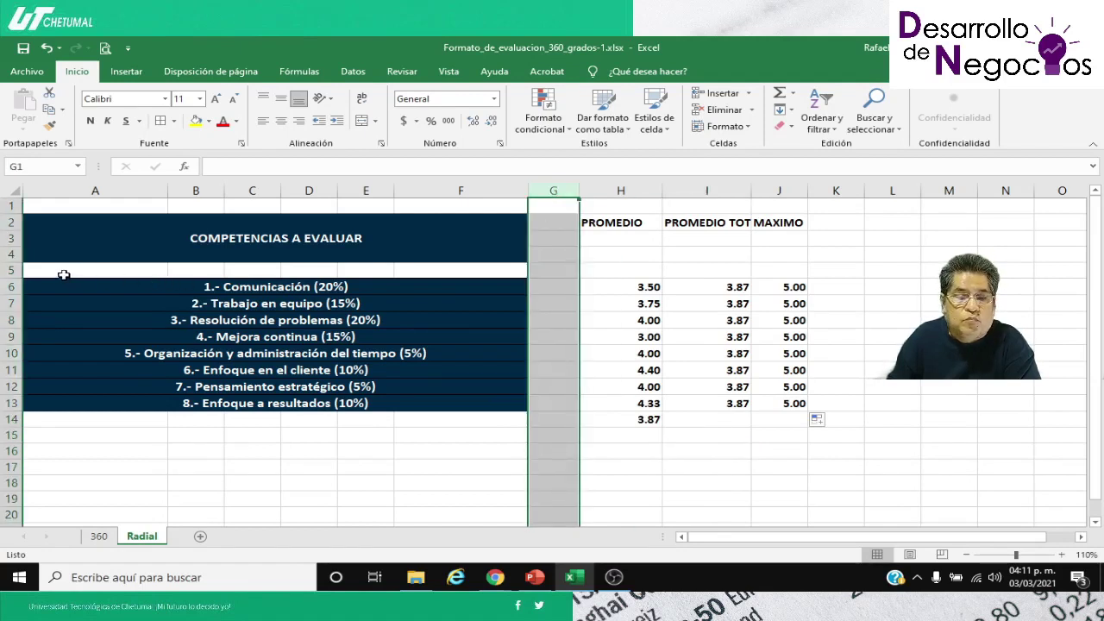
click(13, 270)
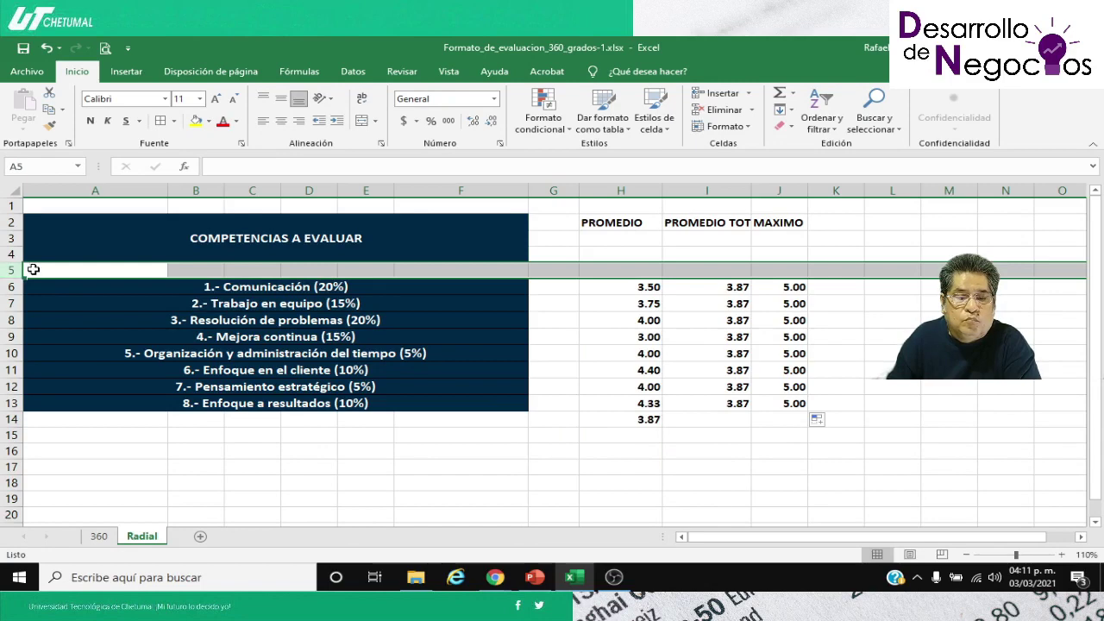
right_click(36, 269)
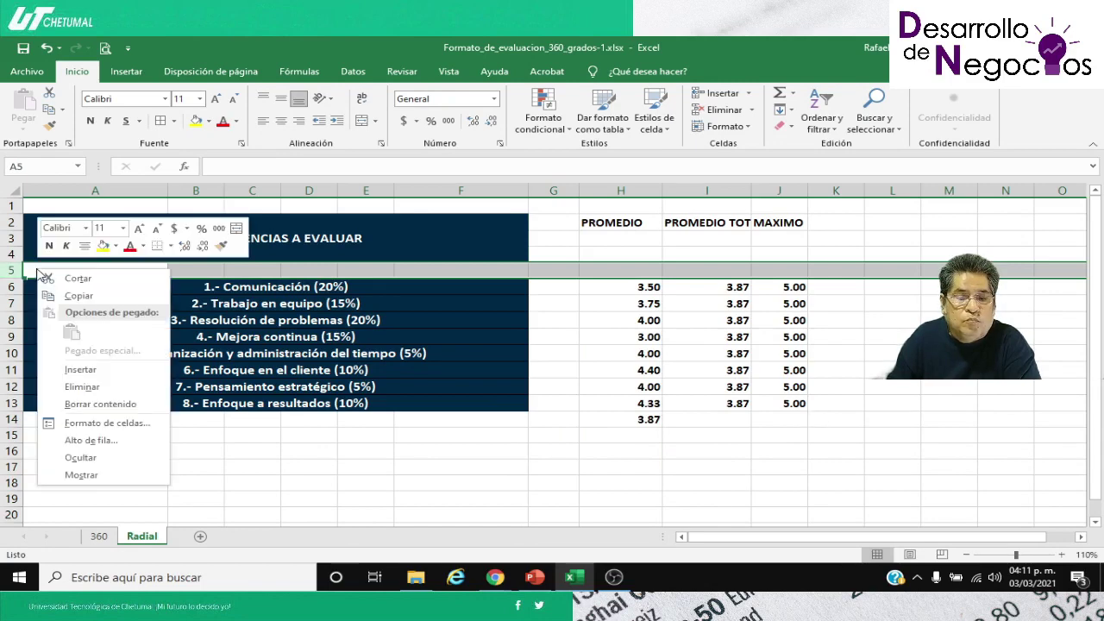
click(90, 388)
click(591, 315)
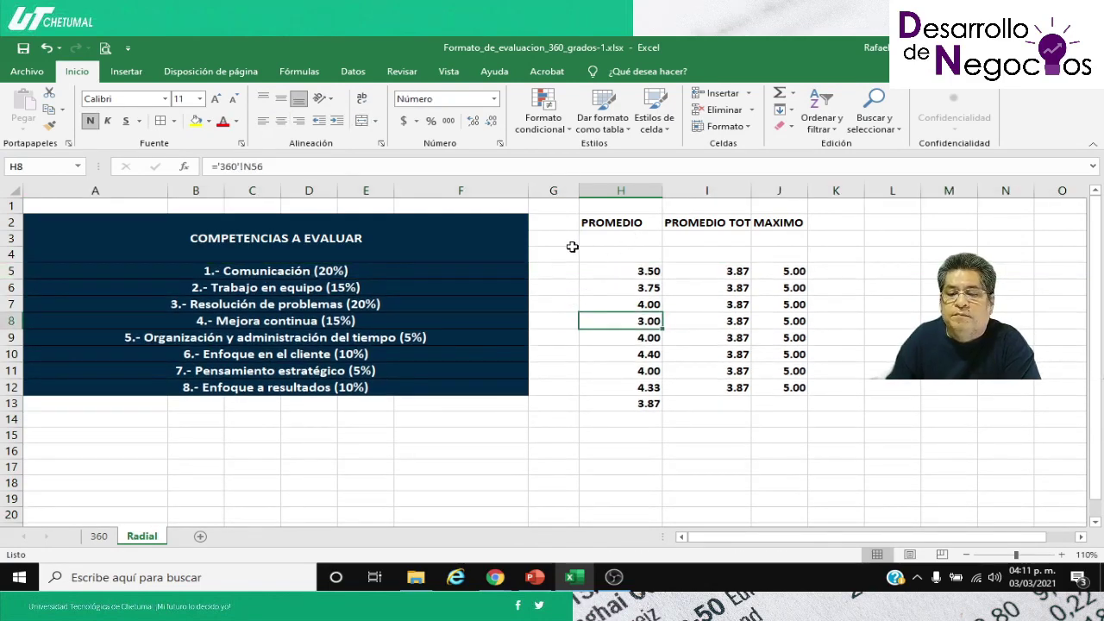
Step: Delete the empty column G and widen the PROMEDIO TOTAL column to fit its full heading
click(554, 185)
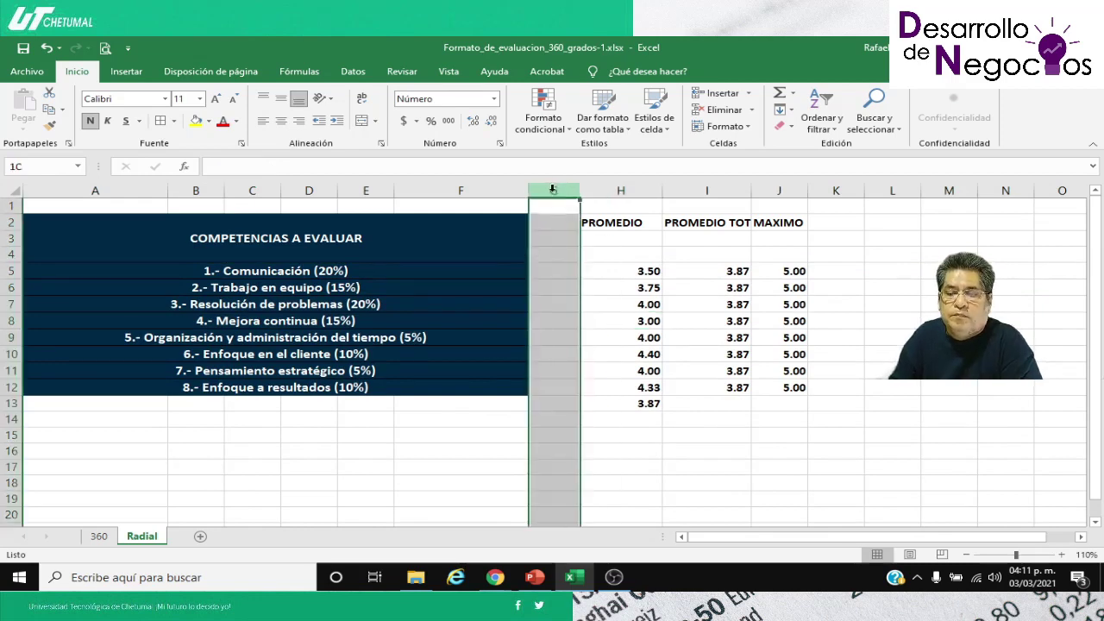
right_click(553, 191)
click(593, 308)
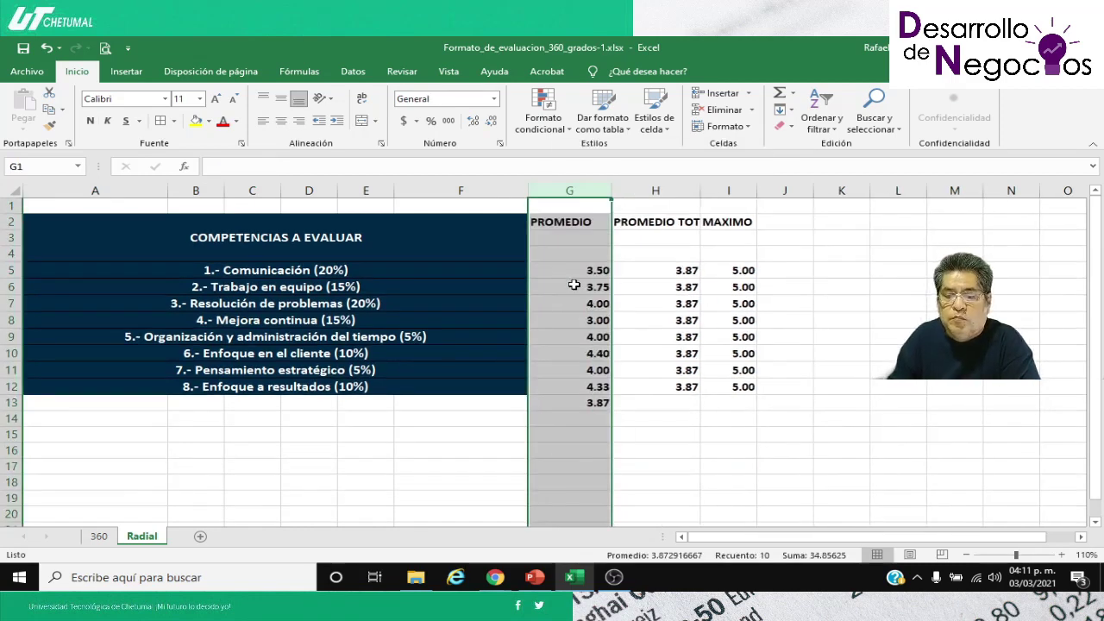
click(556, 256)
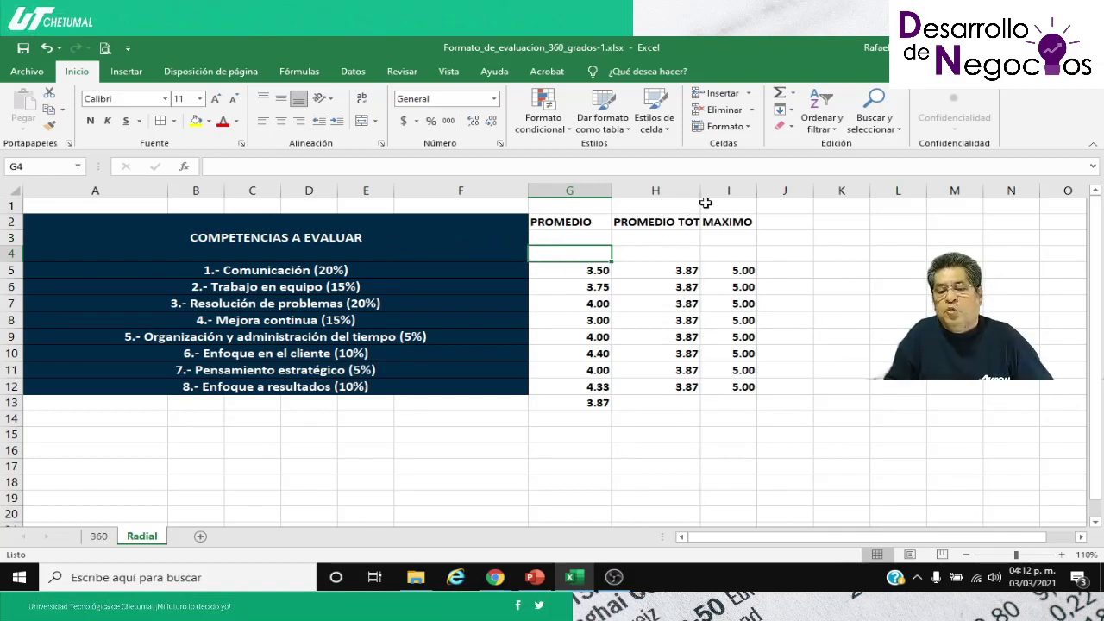
drag(700, 191, 720, 191)
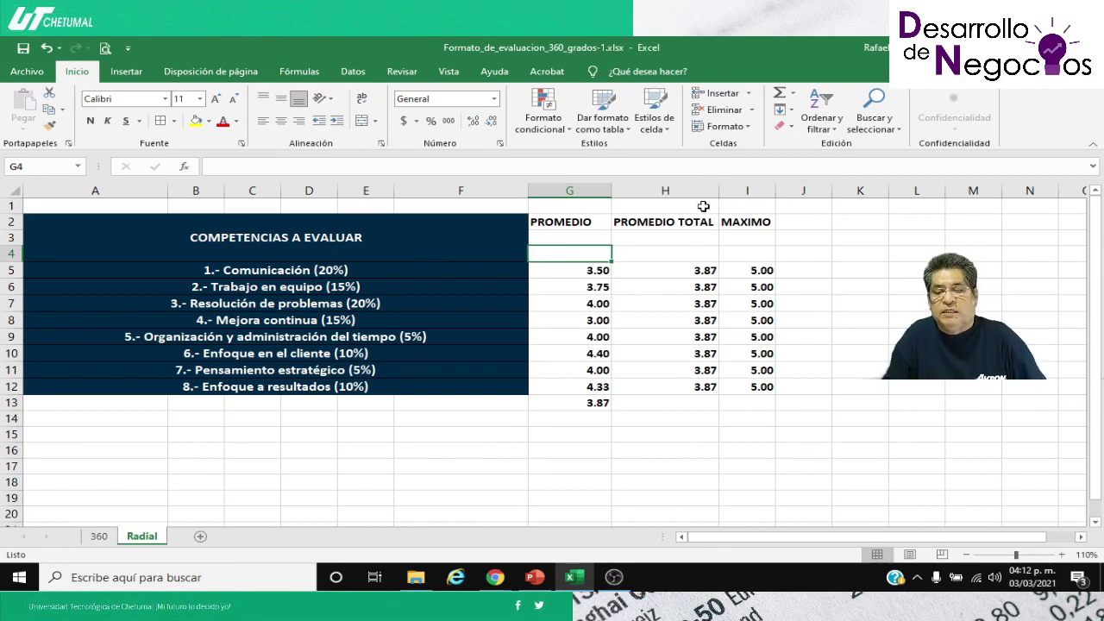
Step: Copy the formatting of A5 onto the COMPETENCIAS A EVALUAR heading with the format painter to split its merged block into single rows
click(94, 272)
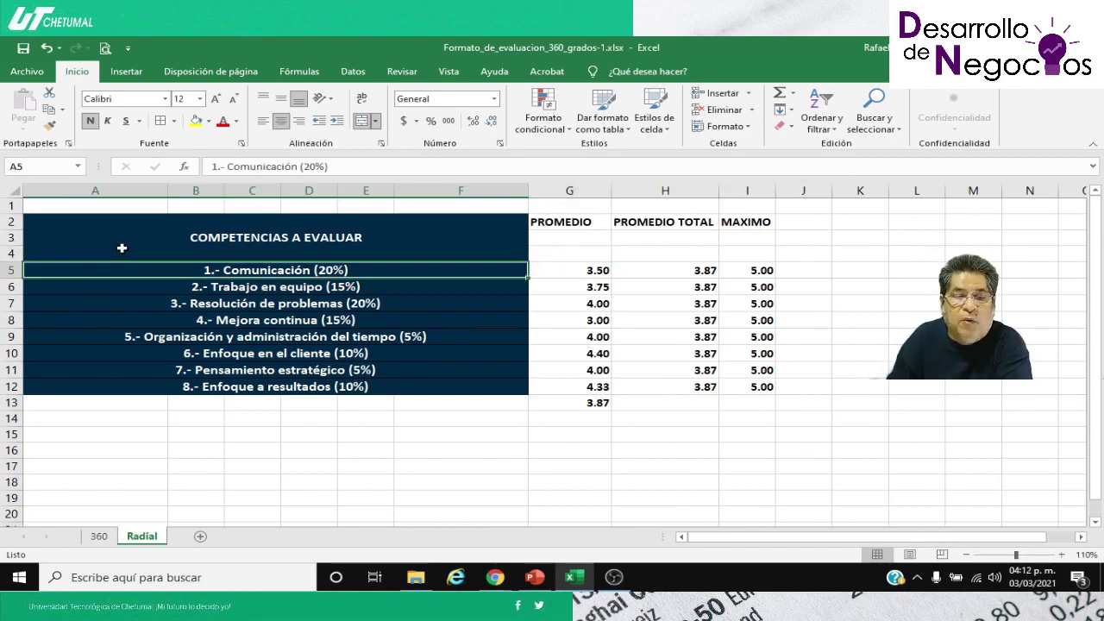
click(122, 247)
click(112, 277)
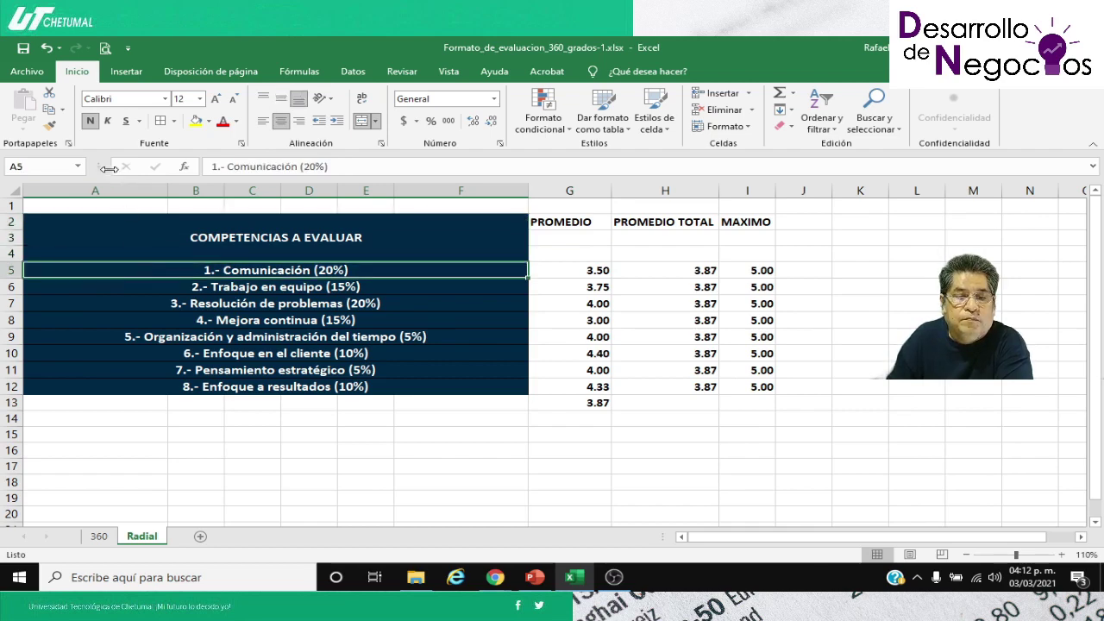
click(49, 127)
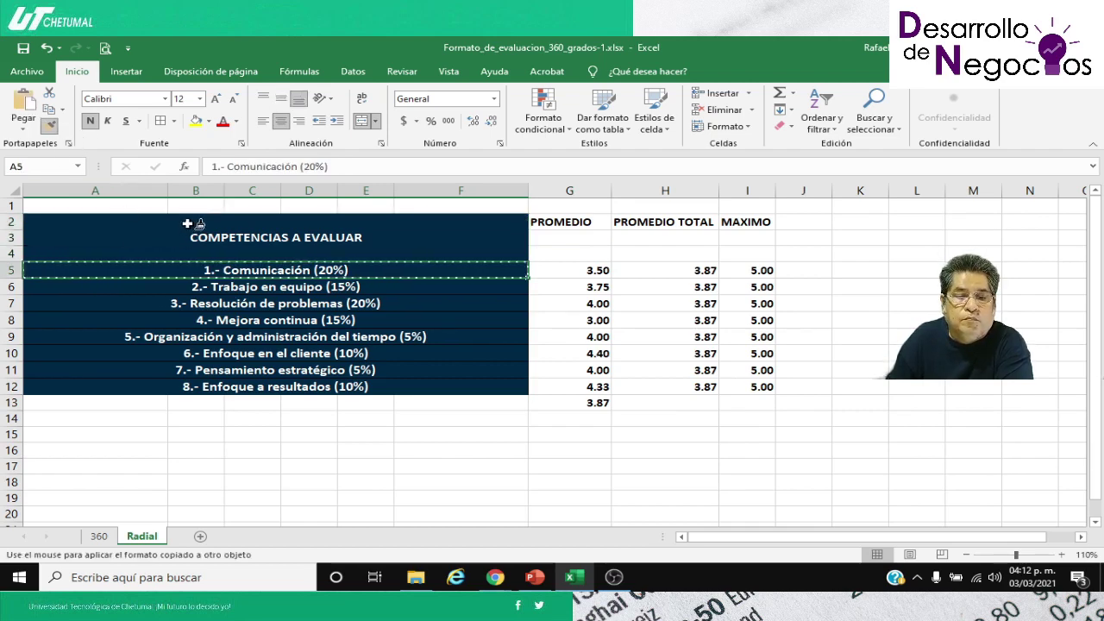
click(197, 231)
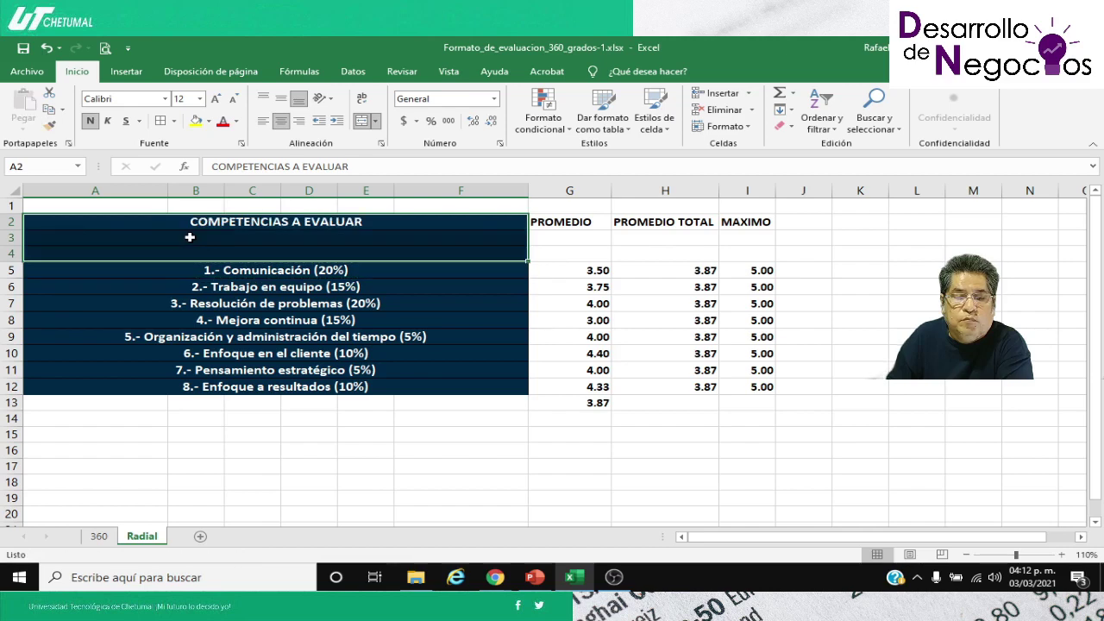
click(219, 239)
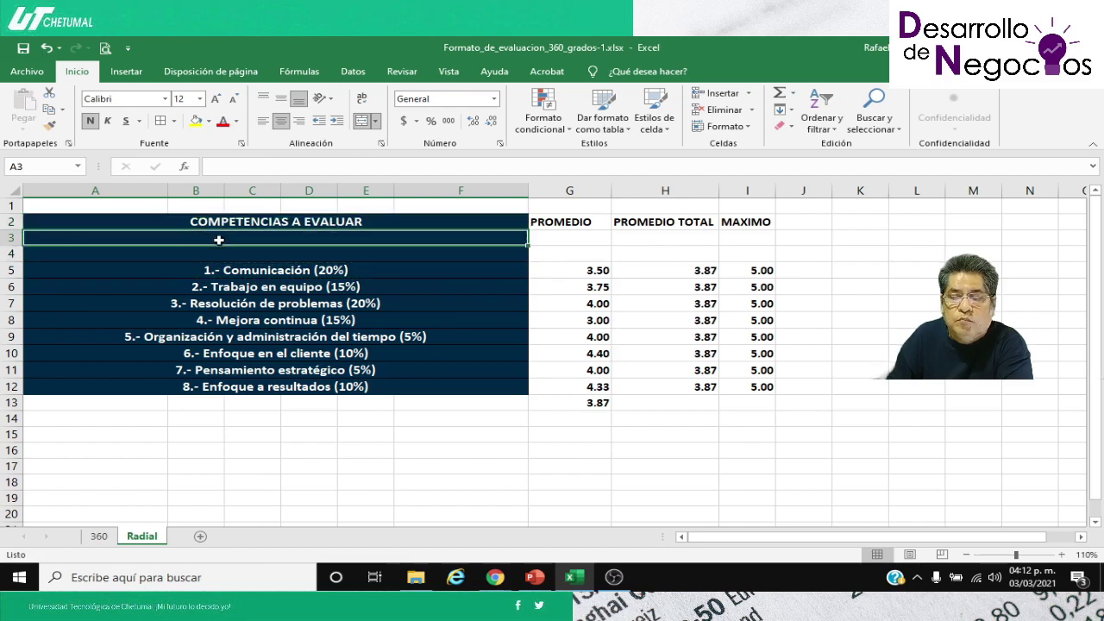
Step: Delete the empty rows 3 and 4 beneath the COMPETENCIAS A EVALUAR heading
click(15, 235)
drag(15, 235, 15, 253)
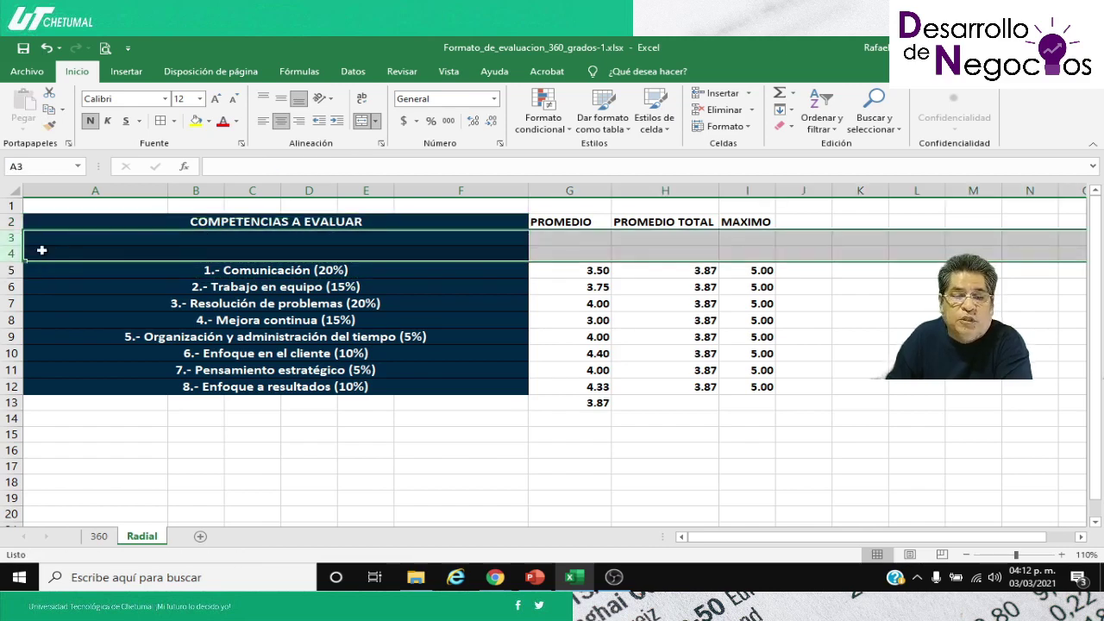
right_click(43, 250)
click(111, 371)
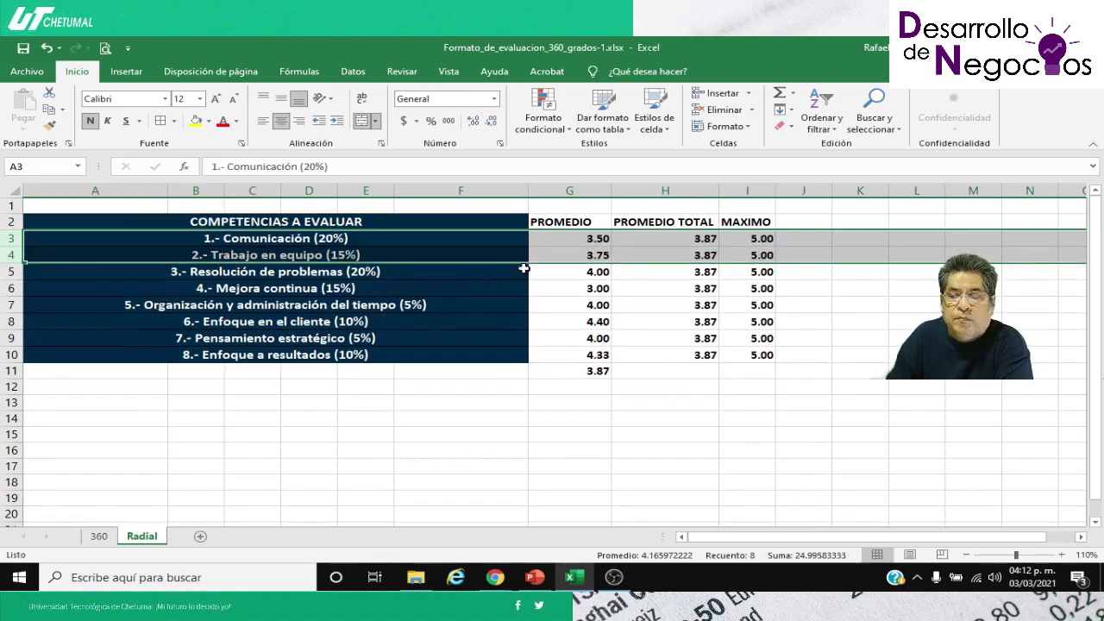
Step: Check which cell the PROMEDIO TOTAL formula in H3 refers to, leaving it as it is
click(641, 242)
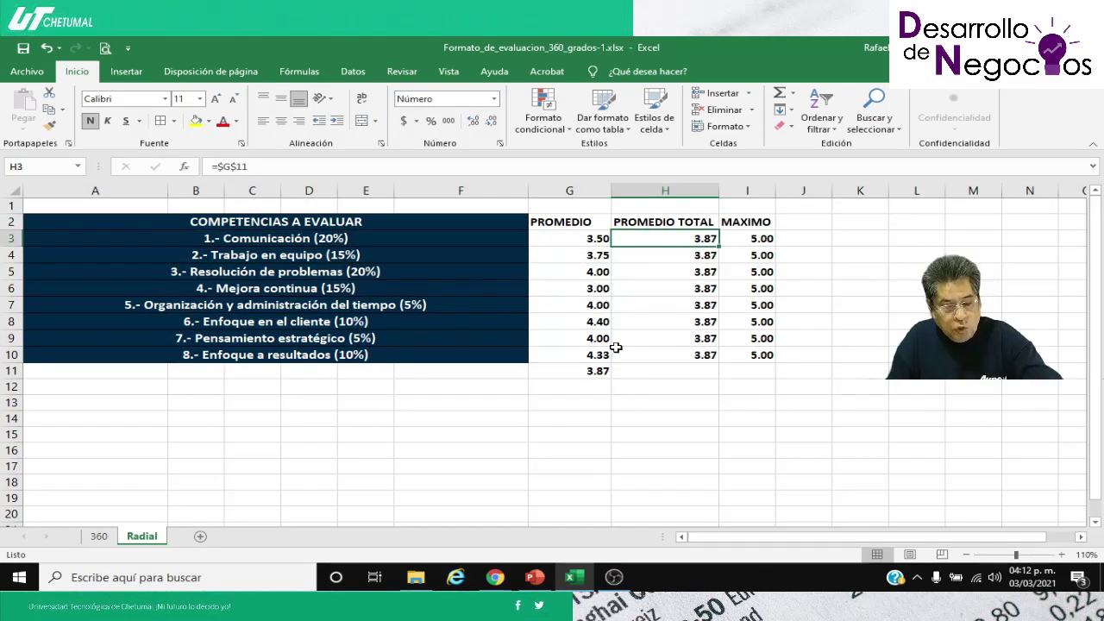
key(F2)
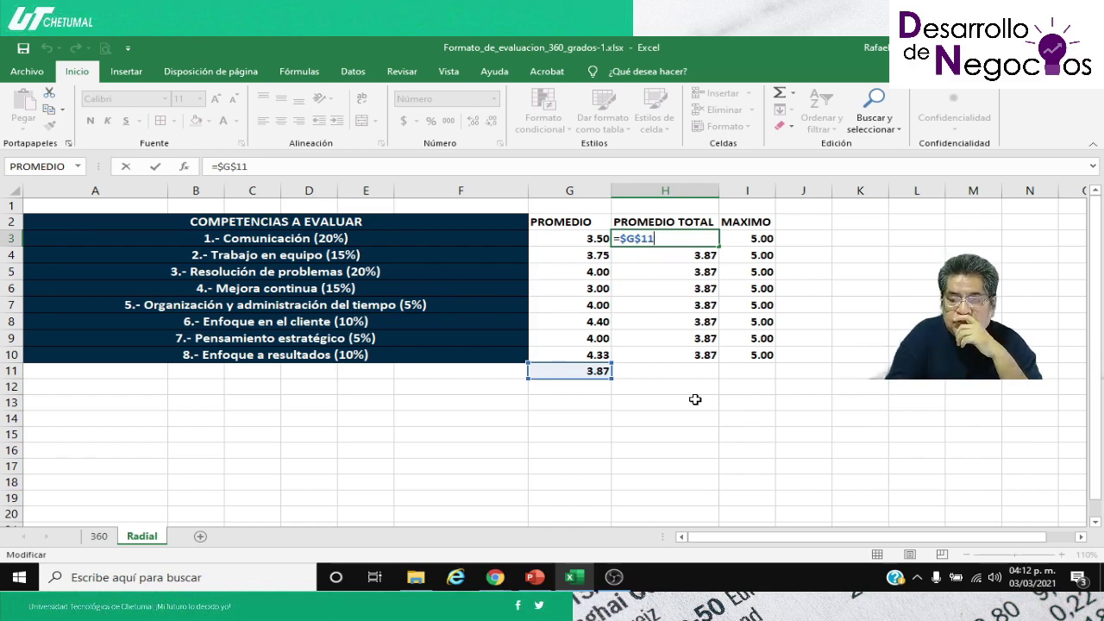
key(Return)
key(Up)
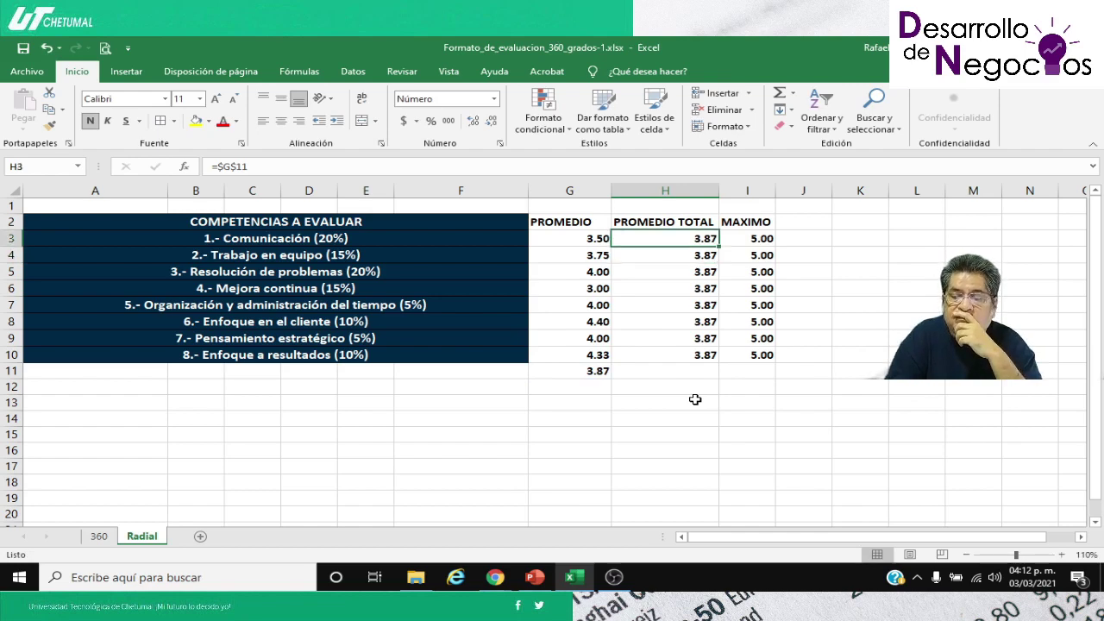
key(Left)
key(Left)
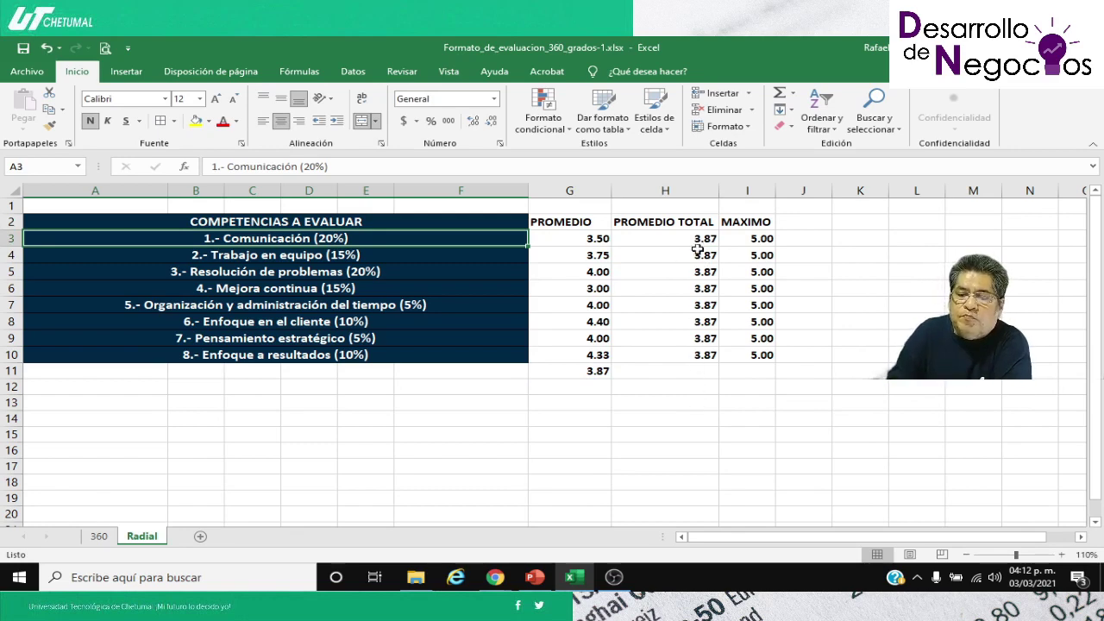
Step: Insert a basic radar chart from the table range A2:I10, including the competency labels, PROMEDIO, PROMEDIO TOTAL and MAXIMO
click(293, 219)
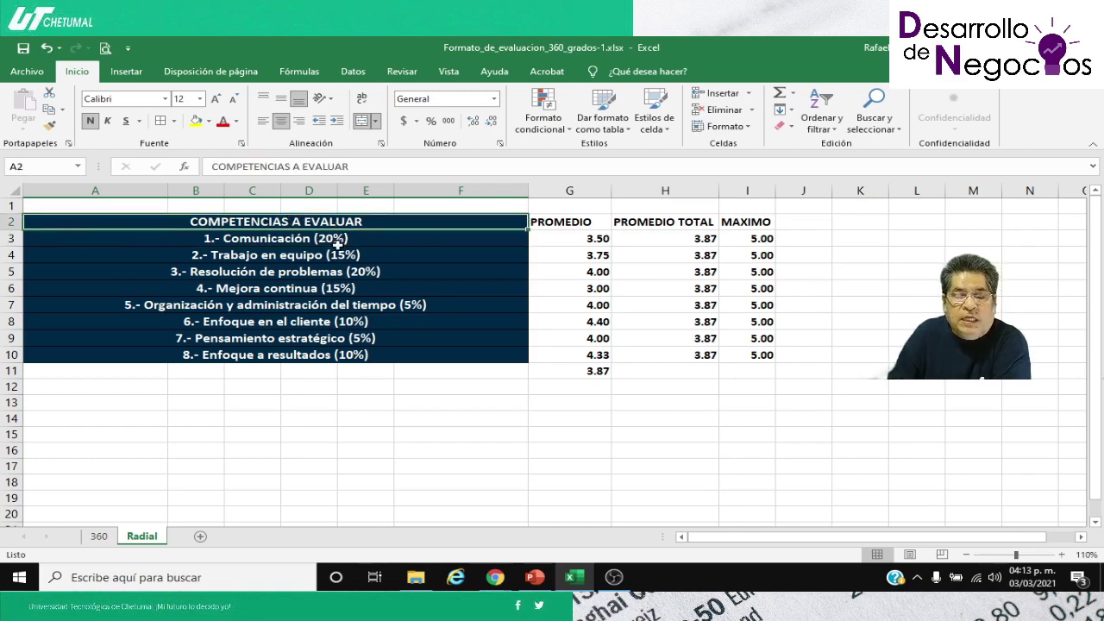
click(157, 234)
click(164, 222)
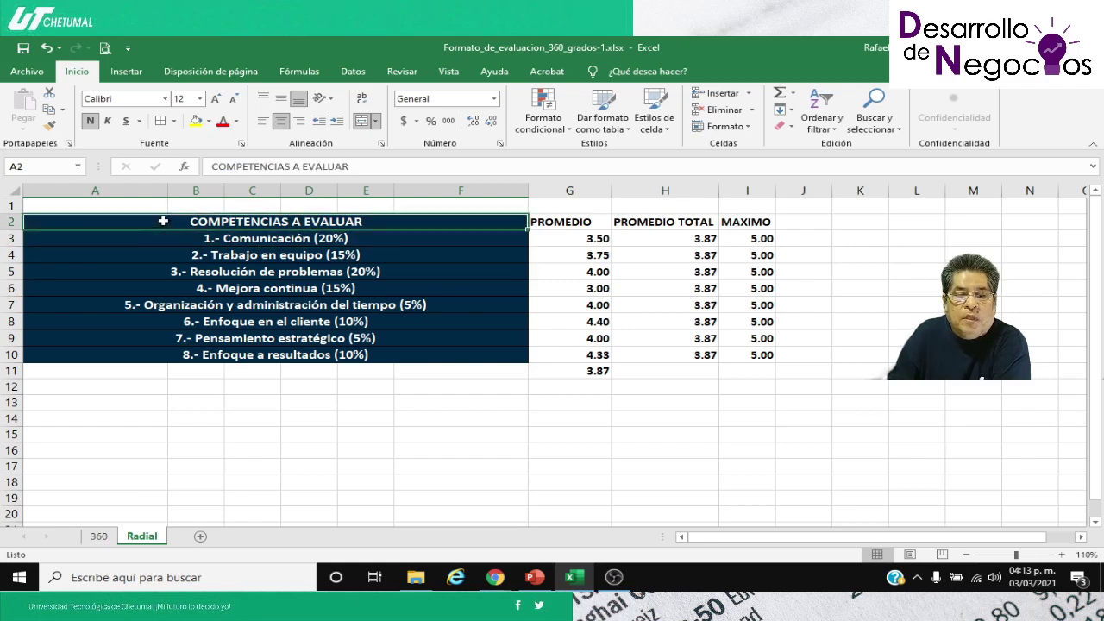
drag(361, 228, 744, 357)
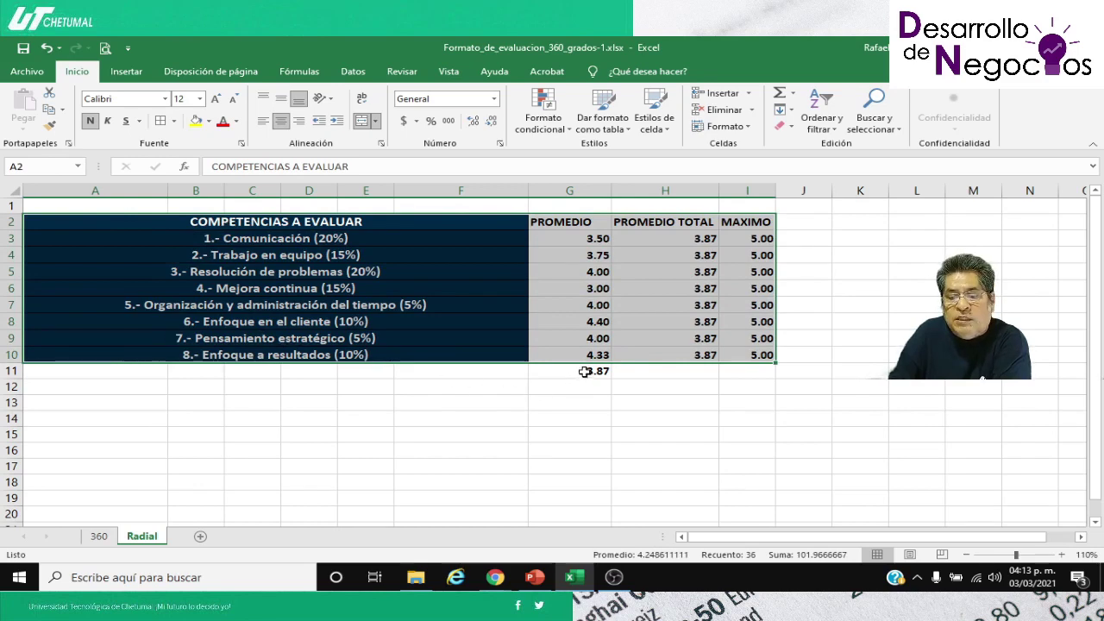
scroll(552, 385, down, 1)
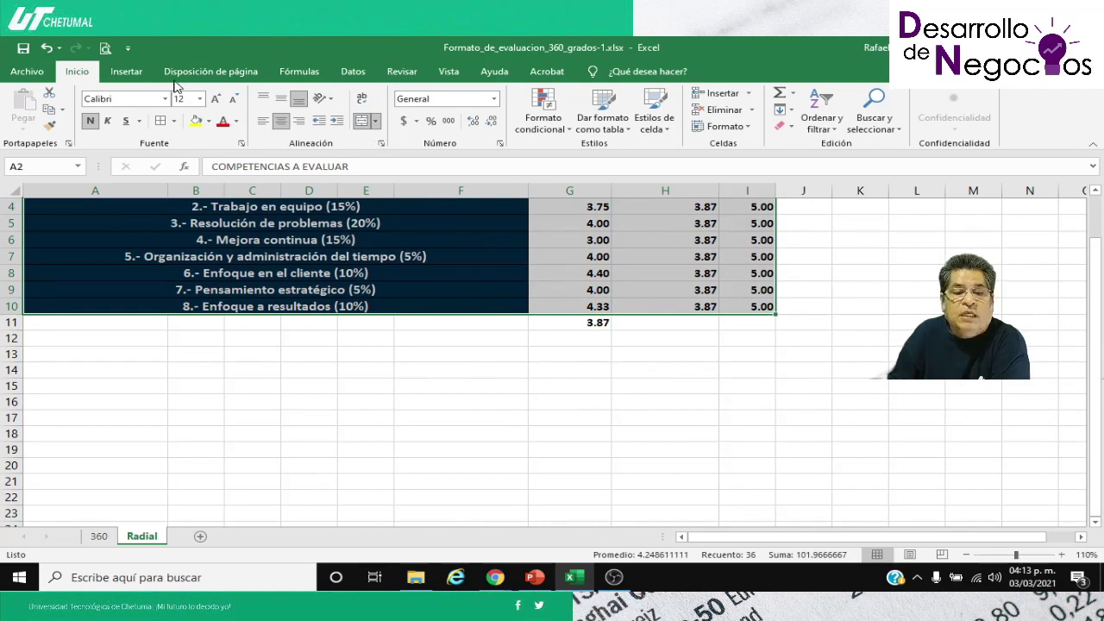
click(126, 72)
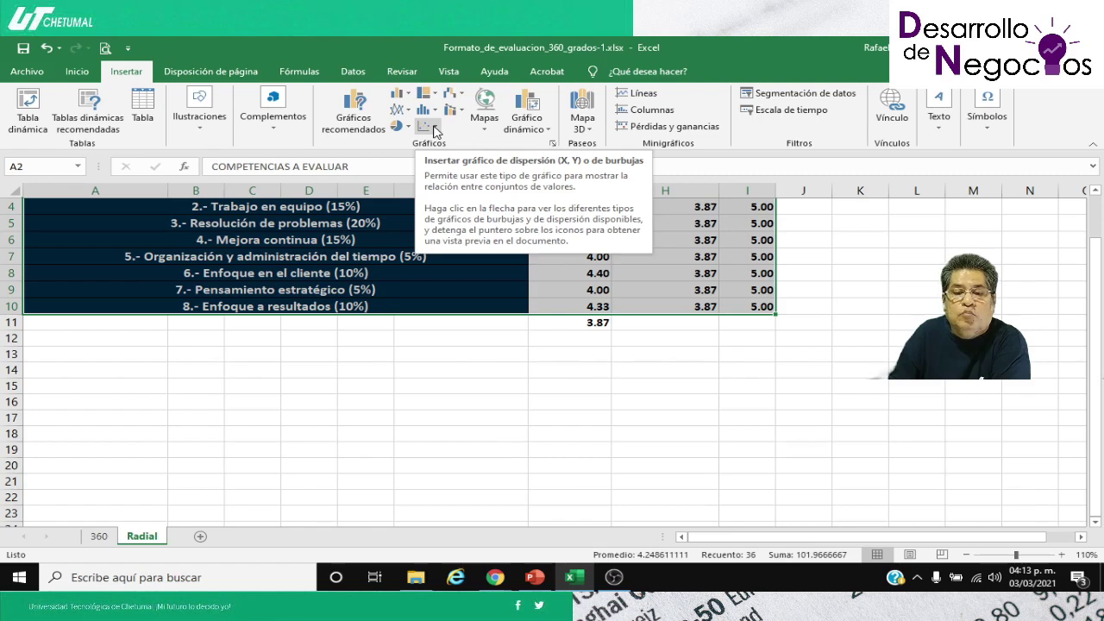
click(345, 115)
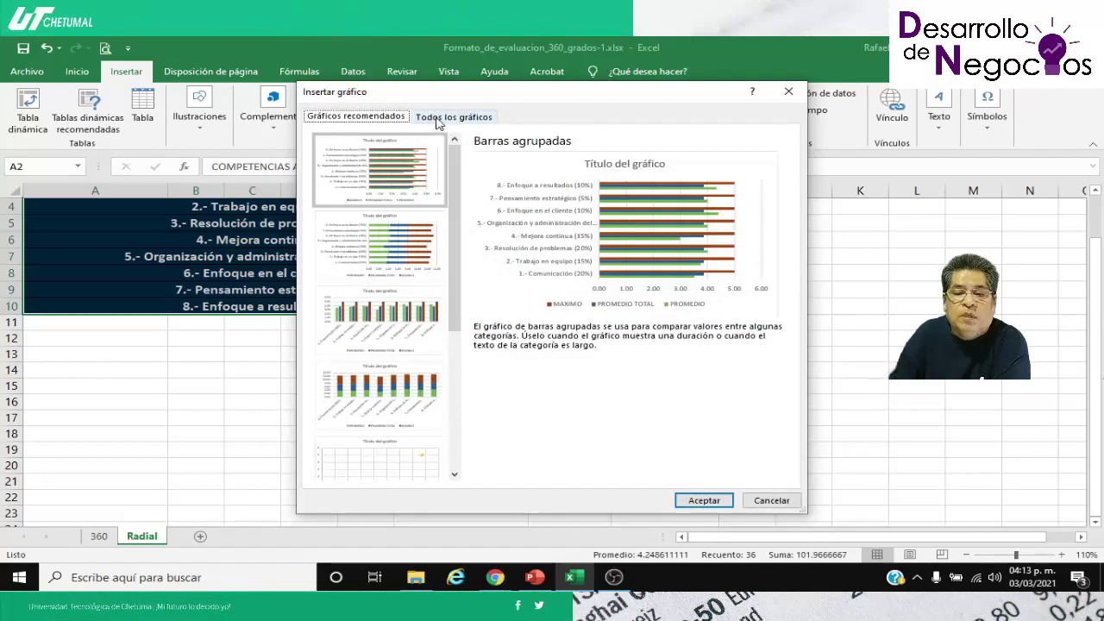
click(437, 119)
click(367, 335)
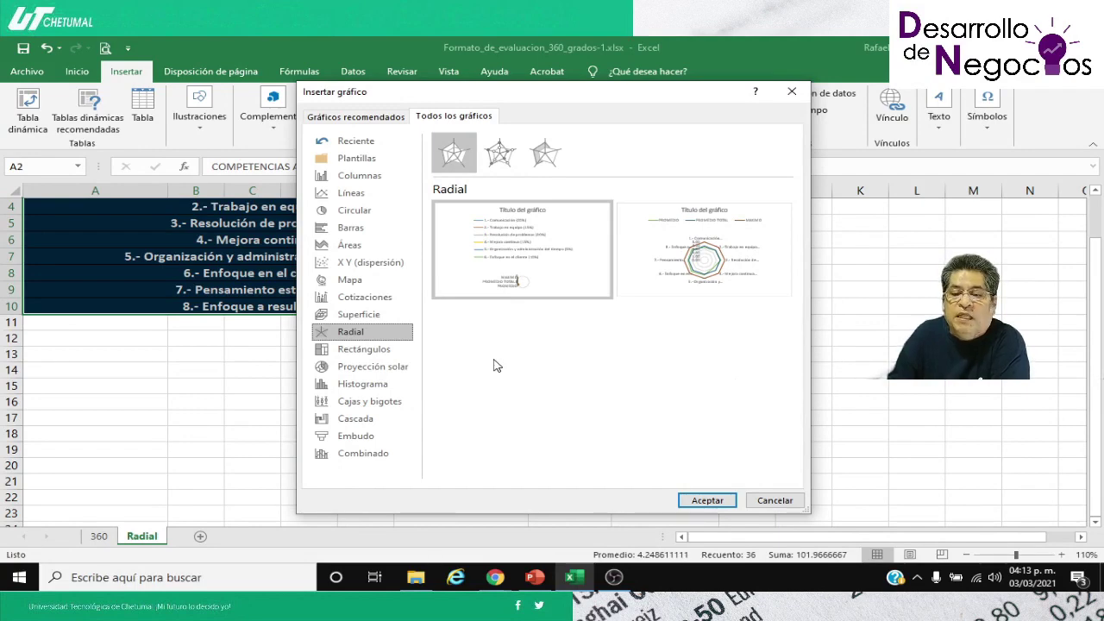
mouse_move(700, 269)
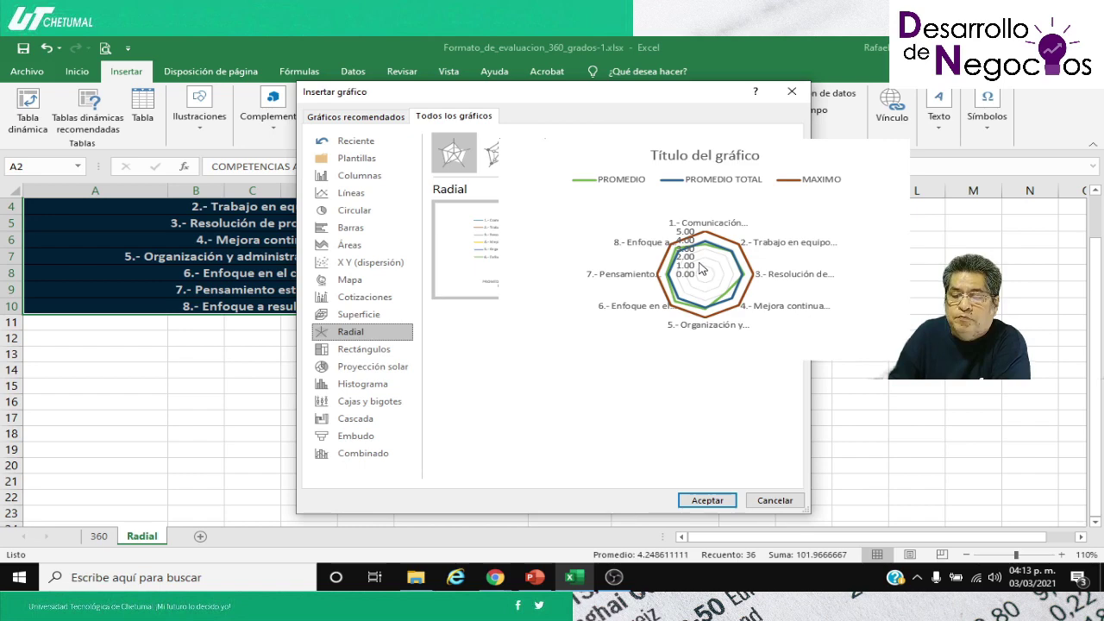
click(700, 500)
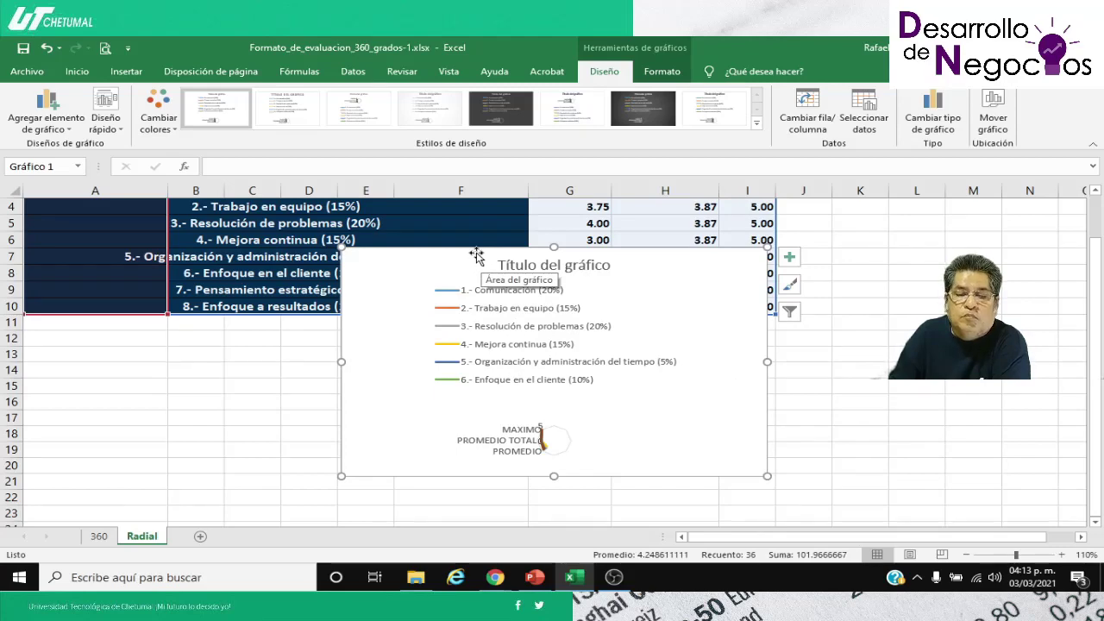
Step: Move the radar chart below the competency table and stretch its lower edge to about row 28
drag(477, 256, 401, 331)
scroll(602, 414, down, 1)
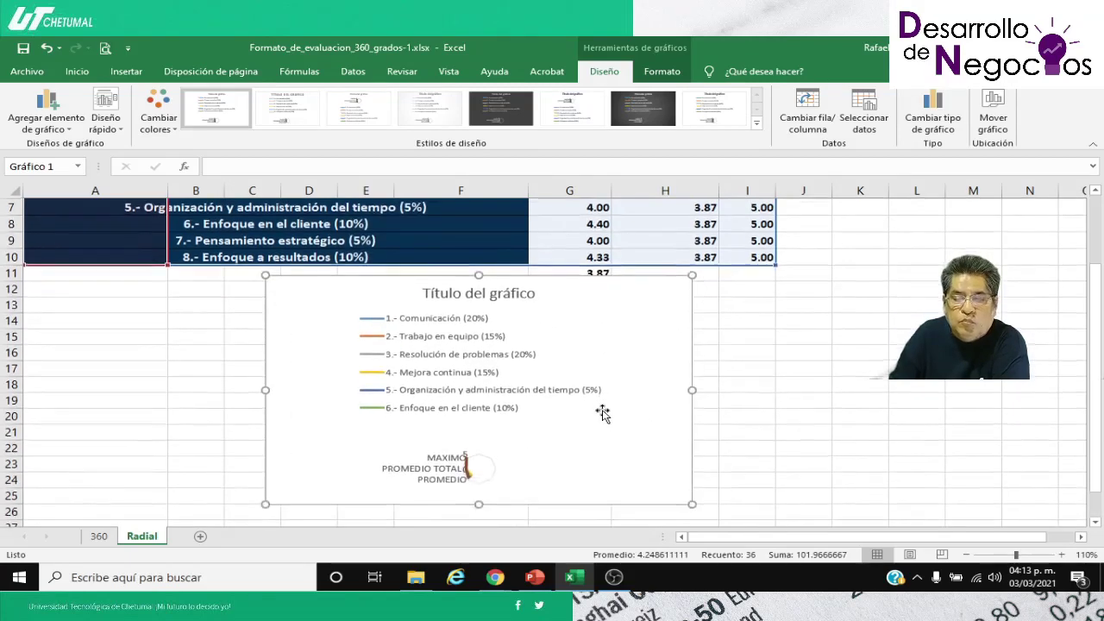
scroll(601, 414, down, 1)
scroll(488, 396, down, 5)
scroll(488, 396, up, 2)
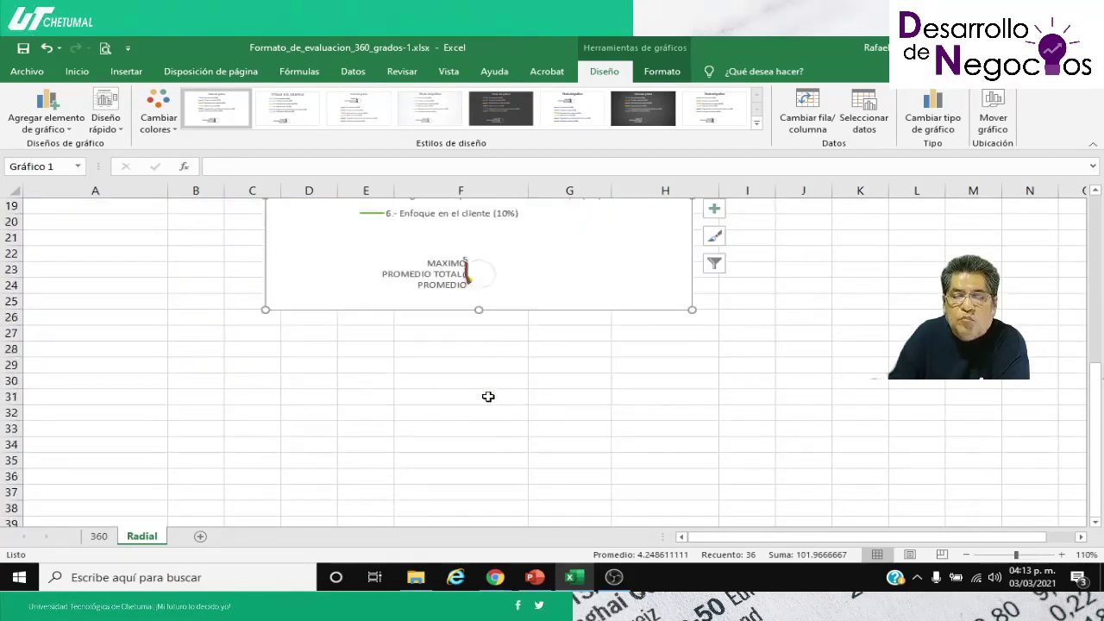
scroll(488, 397, up, 3)
drag(478, 357, 478, 405)
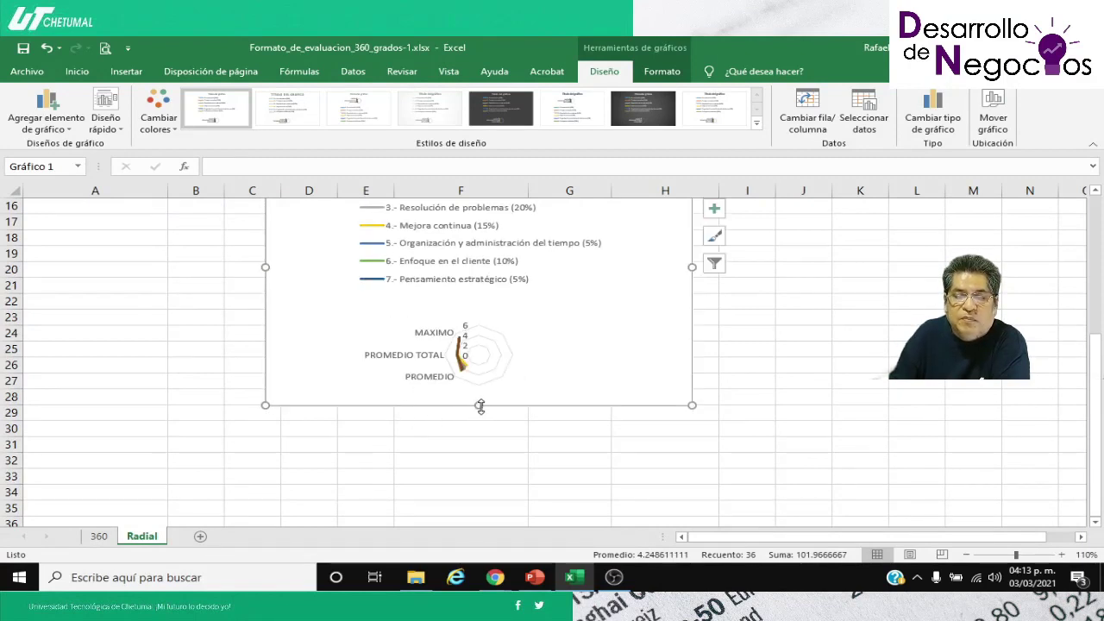
Step: Switch the radar chart's rows and columns so the competencies form the axes, and widen the chart on both sides
click(818, 121)
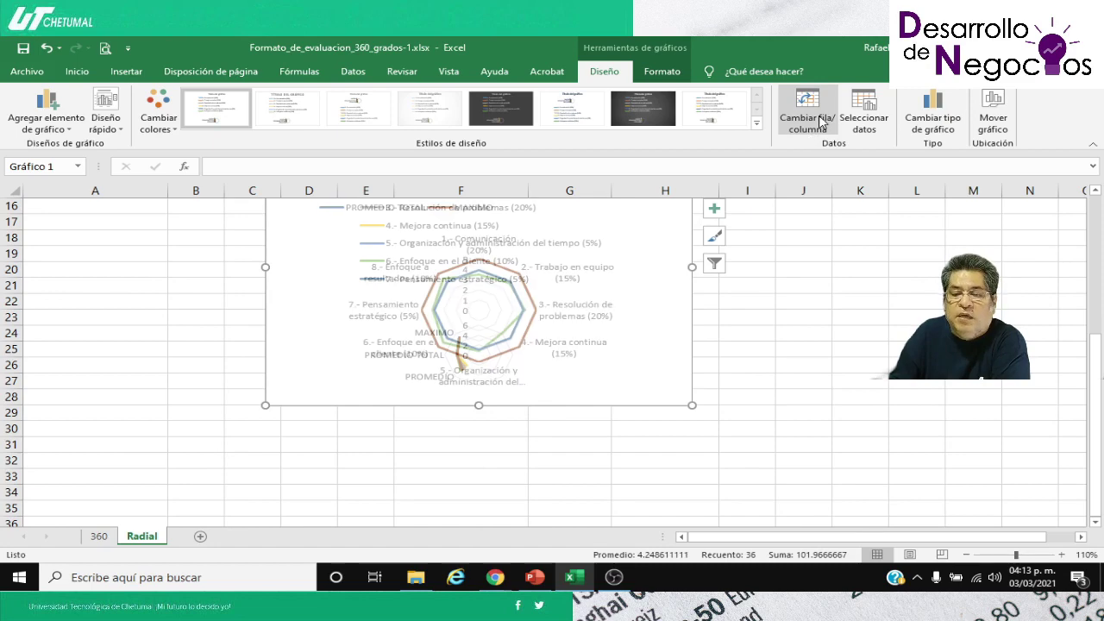
scroll(749, 397, up, 2)
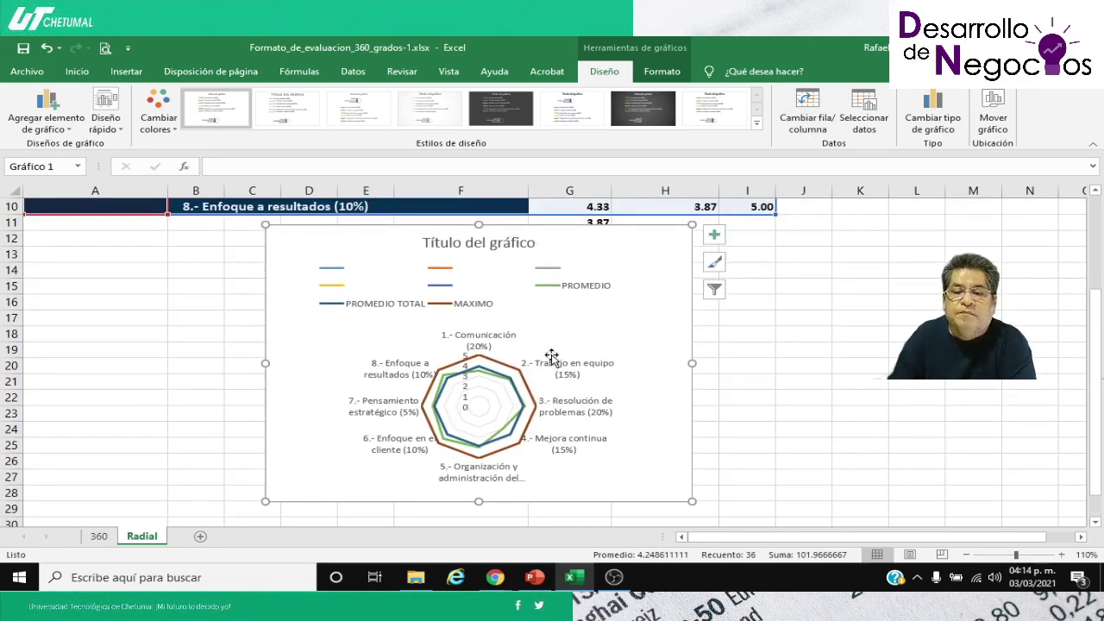
drag(695, 361, 748, 363)
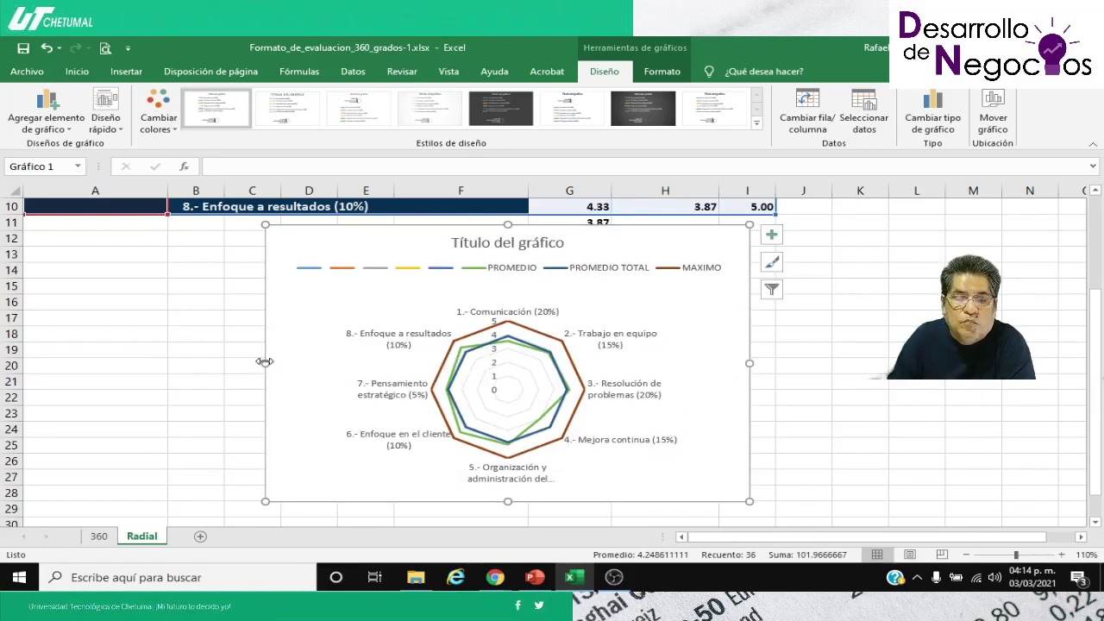
drag(265, 361, 235, 362)
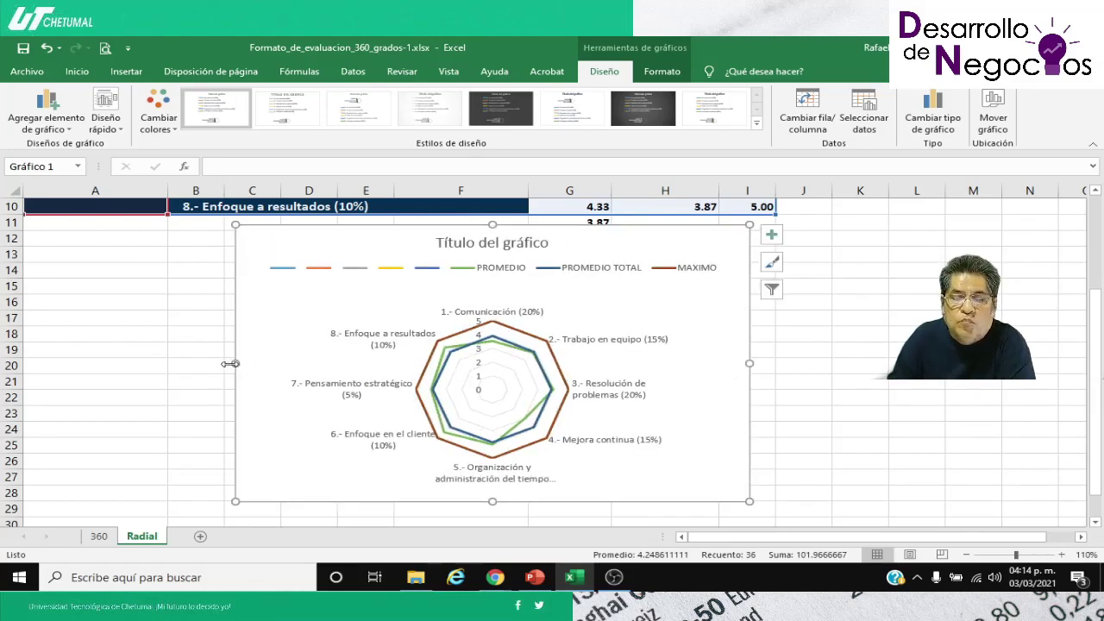
Step: Compare the radar chart and its legend with the source table, and delete the chart
click(824, 393)
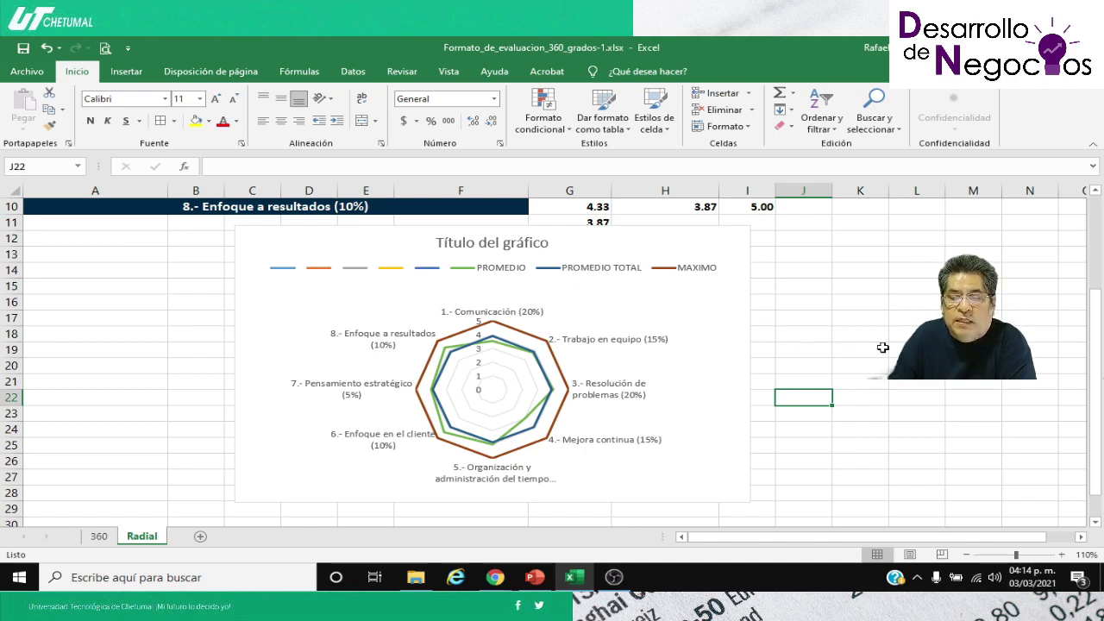
scroll(883, 348, up, 3)
scroll(883, 347, down, 2)
scroll(883, 347, up, 2)
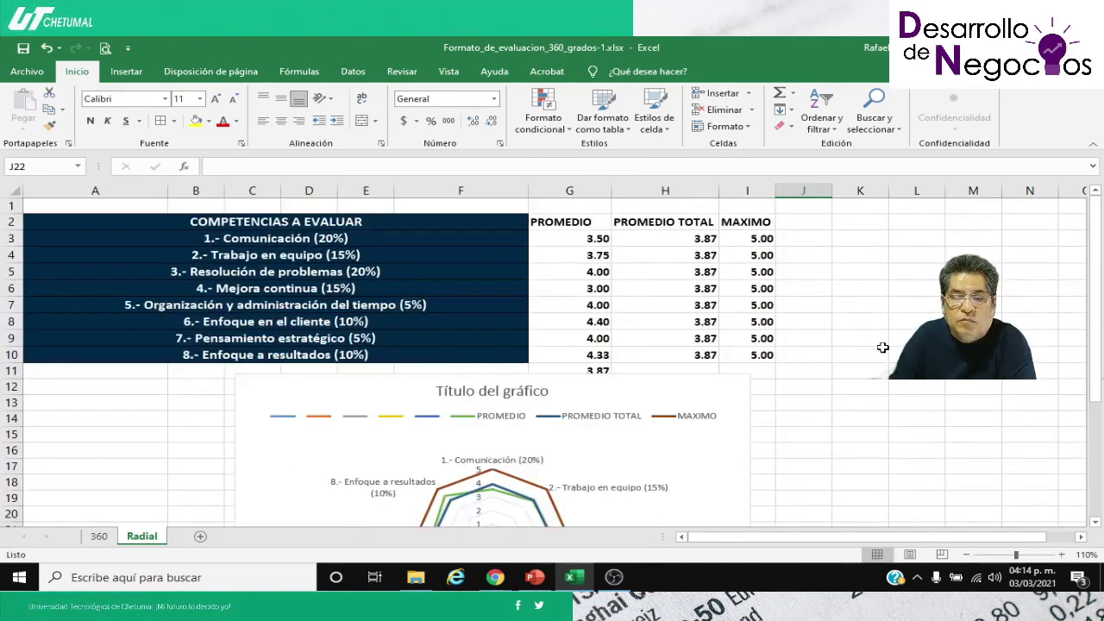
scroll(883, 347, down, 3)
scroll(883, 348, up, 1)
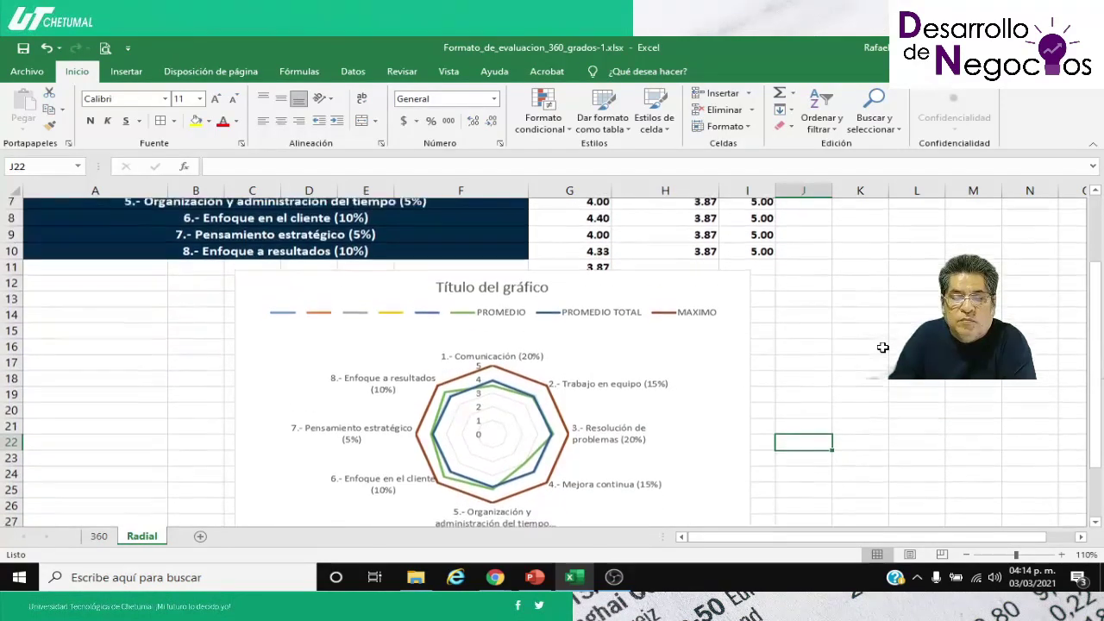
scroll(883, 348, down, 1)
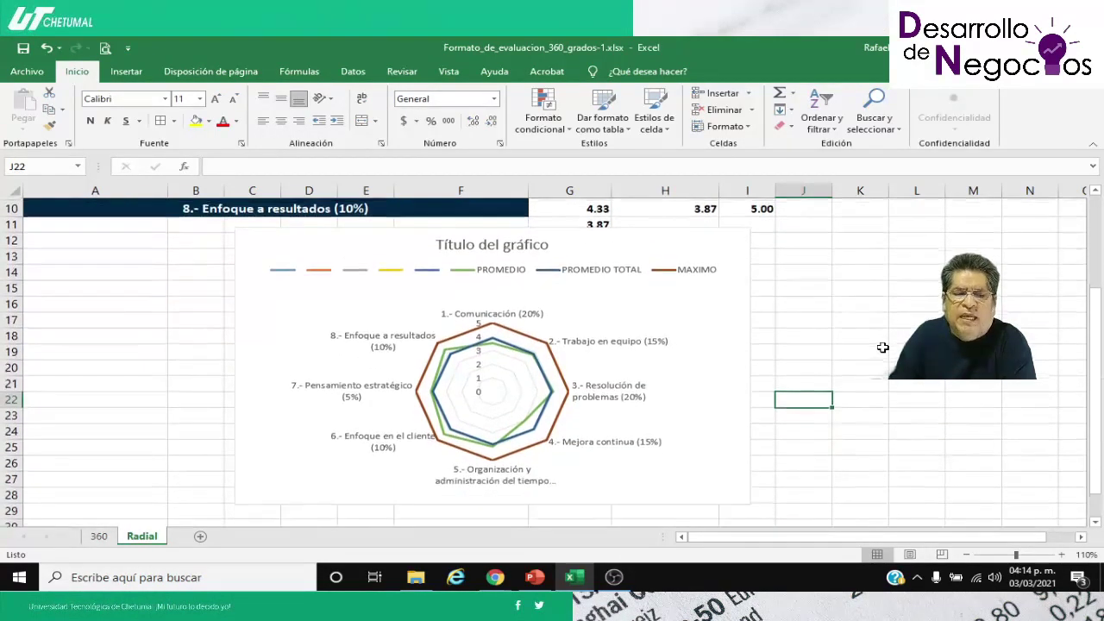
scroll(883, 347, up, 2)
scroll(883, 348, up, 1)
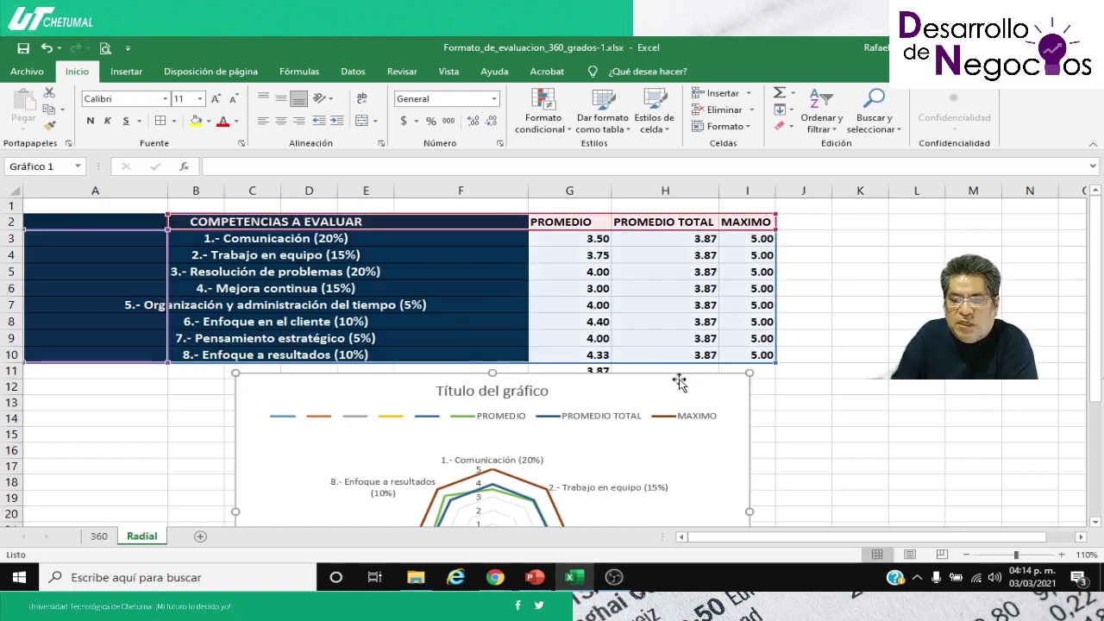
key(Delete)
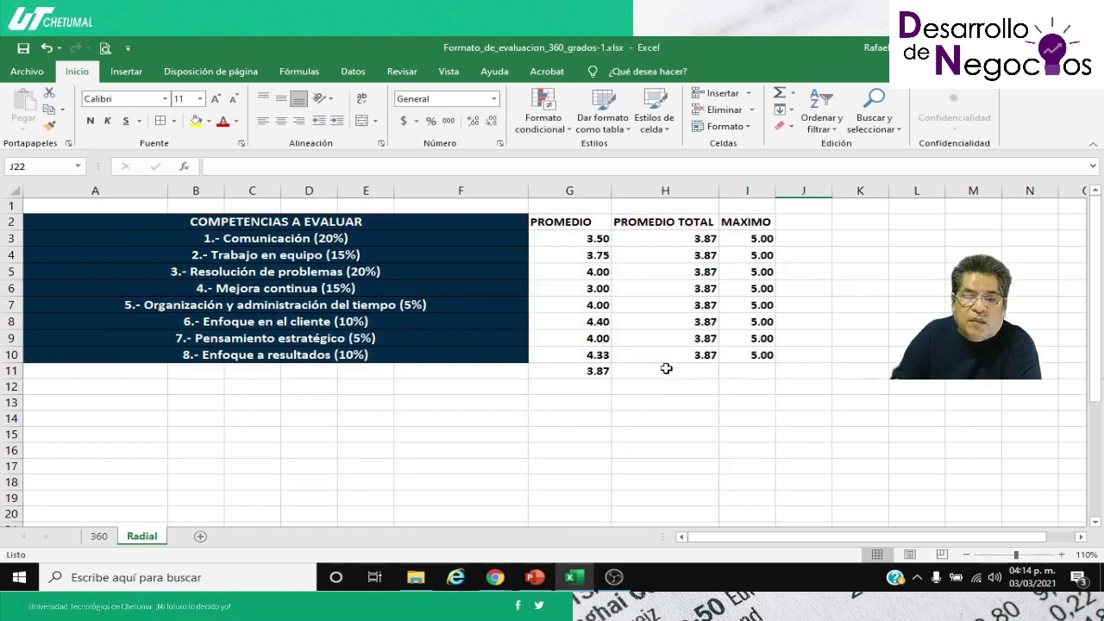
Step: Unmerge the COMPETENCIAS A EVALUAR heading and copy its formatting onto the eight competency rows to unmerge them too
click(149, 219)
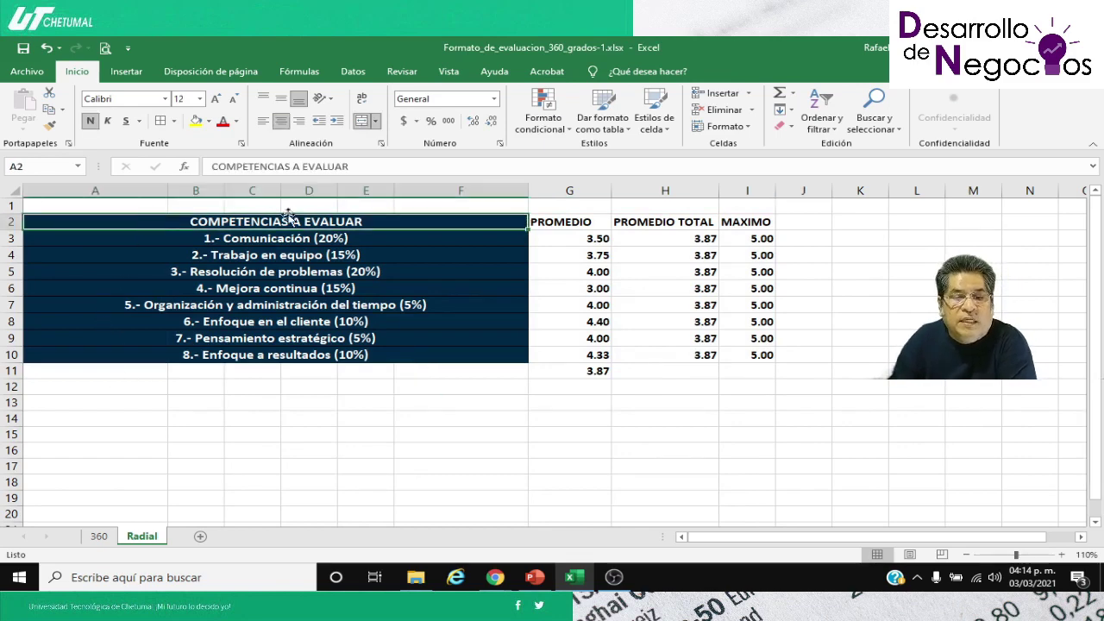
click(376, 122)
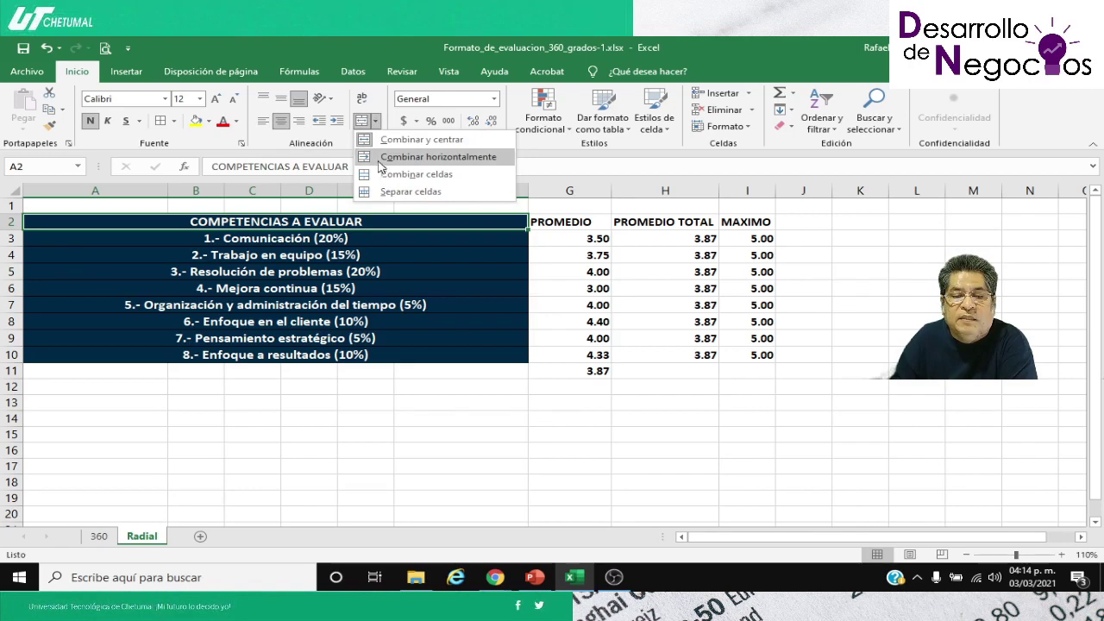
click(411, 191)
click(195, 241)
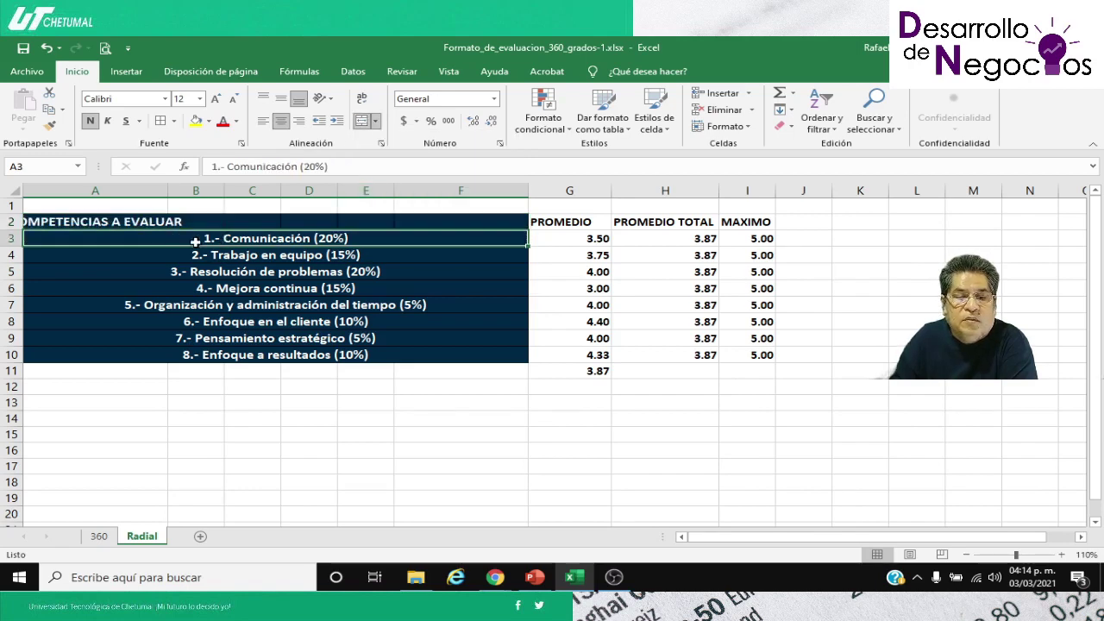
click(151, 224)
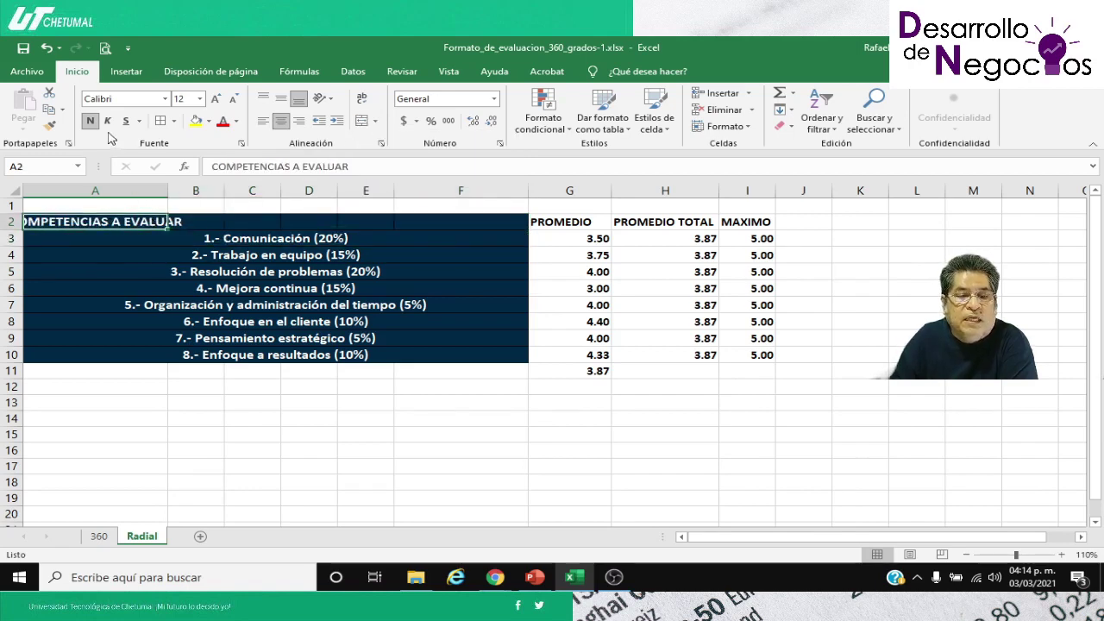
click(49, 125)
mouse_move(73, 234)
mouse_down()
mouse_move(213, 234)
mouse_move(301, 286)
mouse_move(303, 352)
mouse_up()
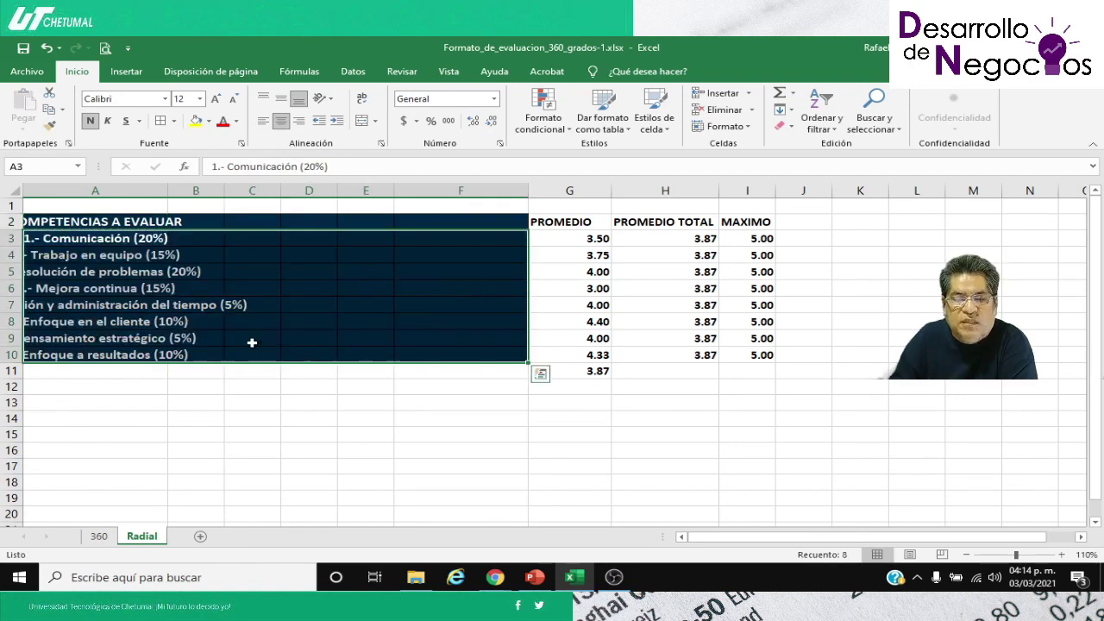
click(244, 299)
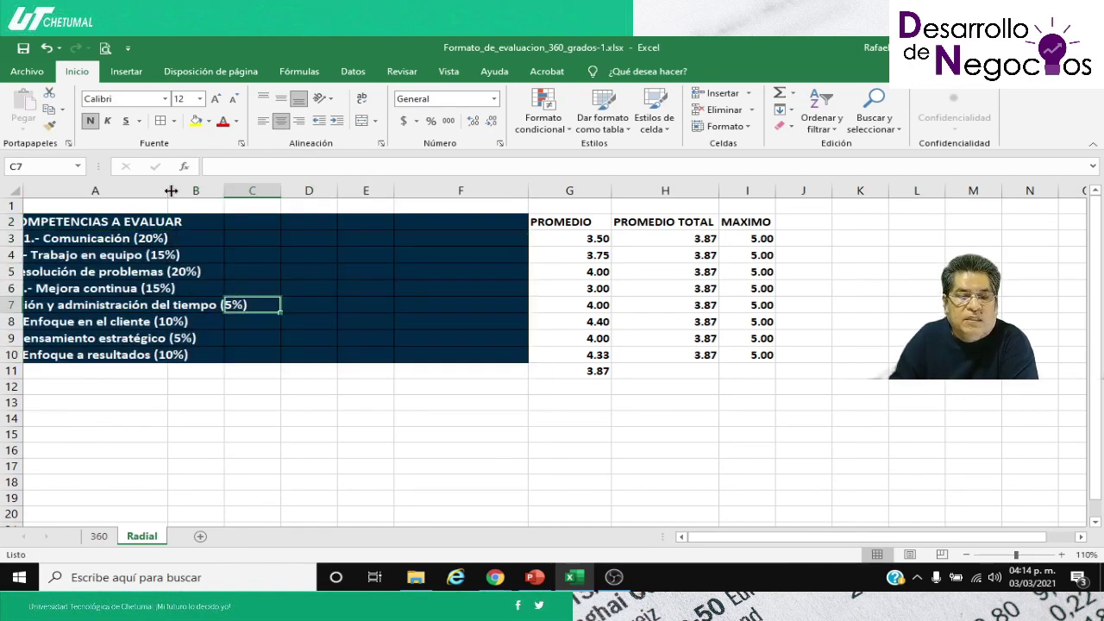
Step: Widen column A for the competency names and left-align A2:A10
drag(166, 188, 311, 191)
drag(222, 225, 237, 353)
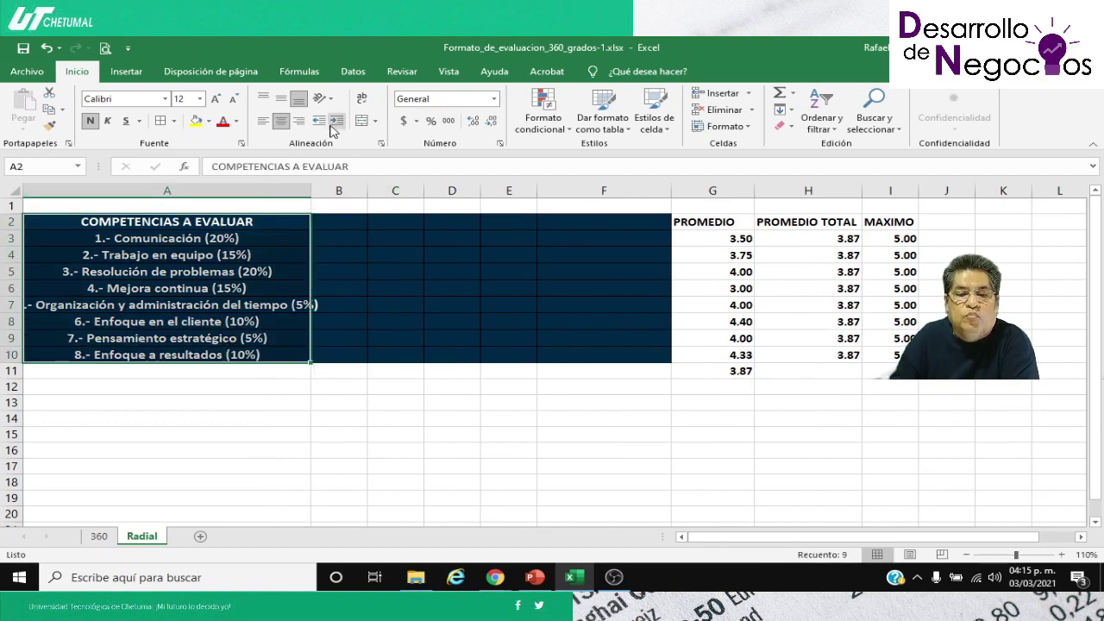
click(256, 123)
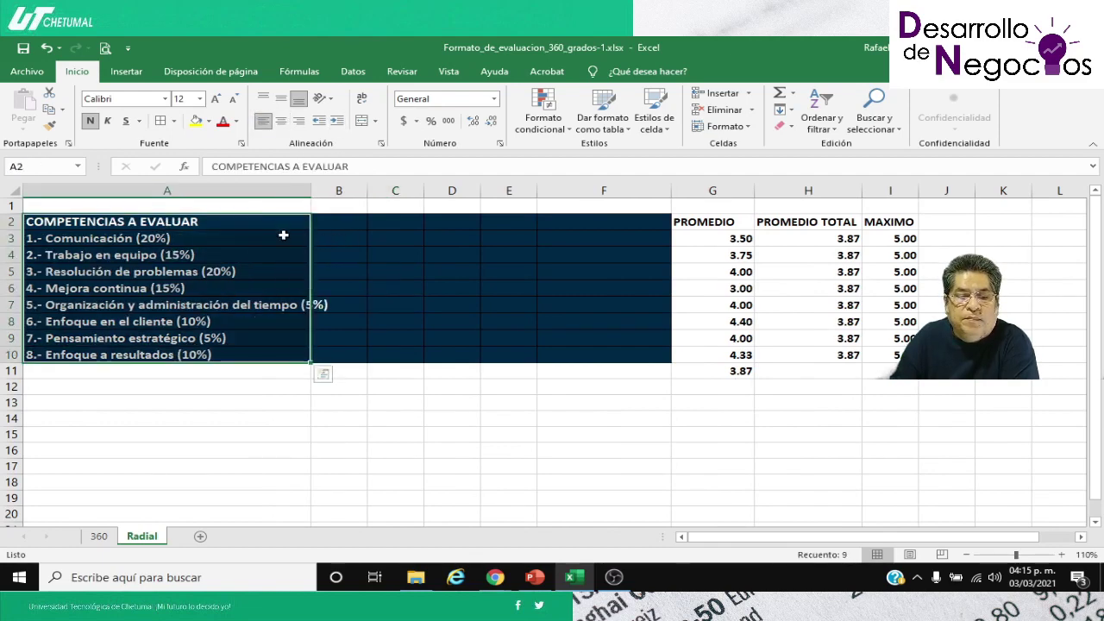
click(276, 272)
Step: Delete the empty columns B to F between the competency names and the PROMEDIO column
drag(312, 190, 610, 207)
right_click(575, 272)
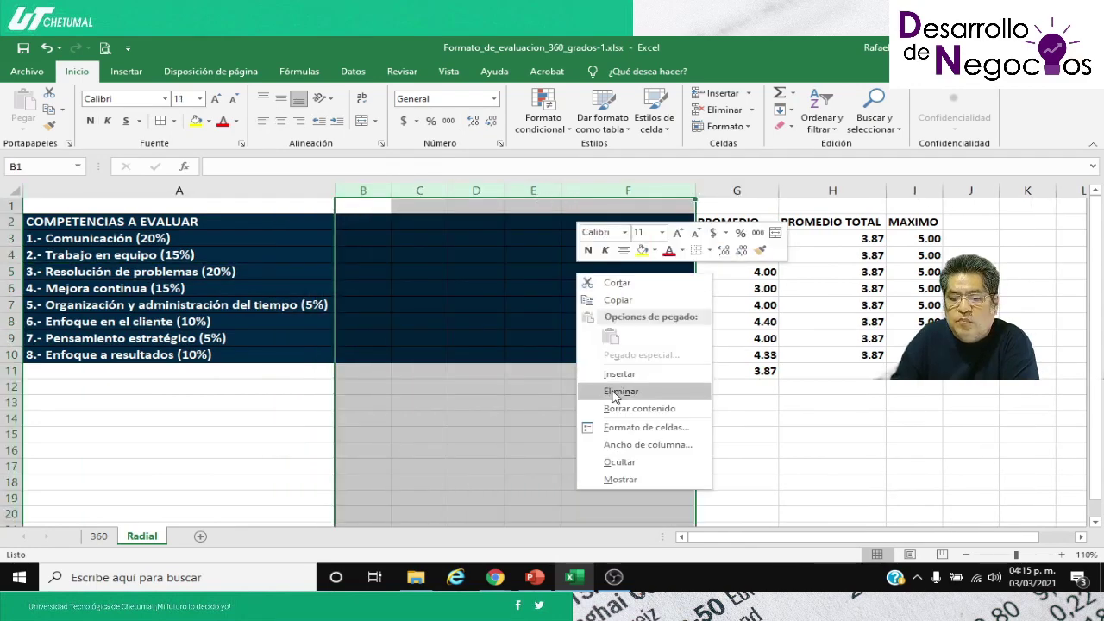
click(618, 391)
click(391, 361)
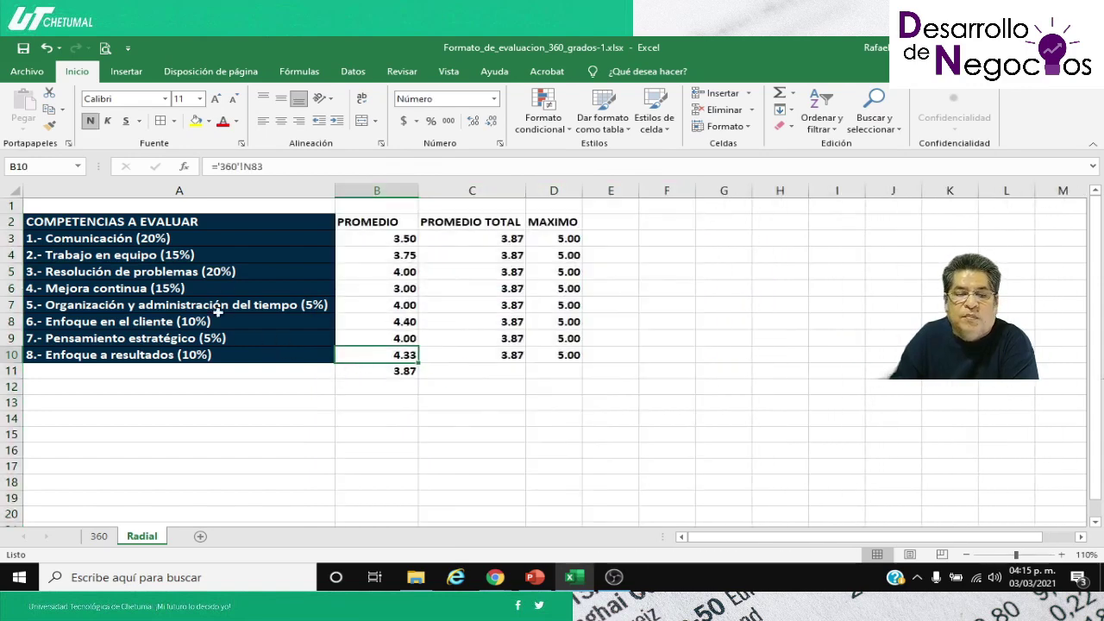
Step: Insert a Radial chart from A2:D10 with the competencies as axes and PROMEDIO, PROMEDIO TOTAL and MAXIMO as series
drag(117, 221, 556, 355)
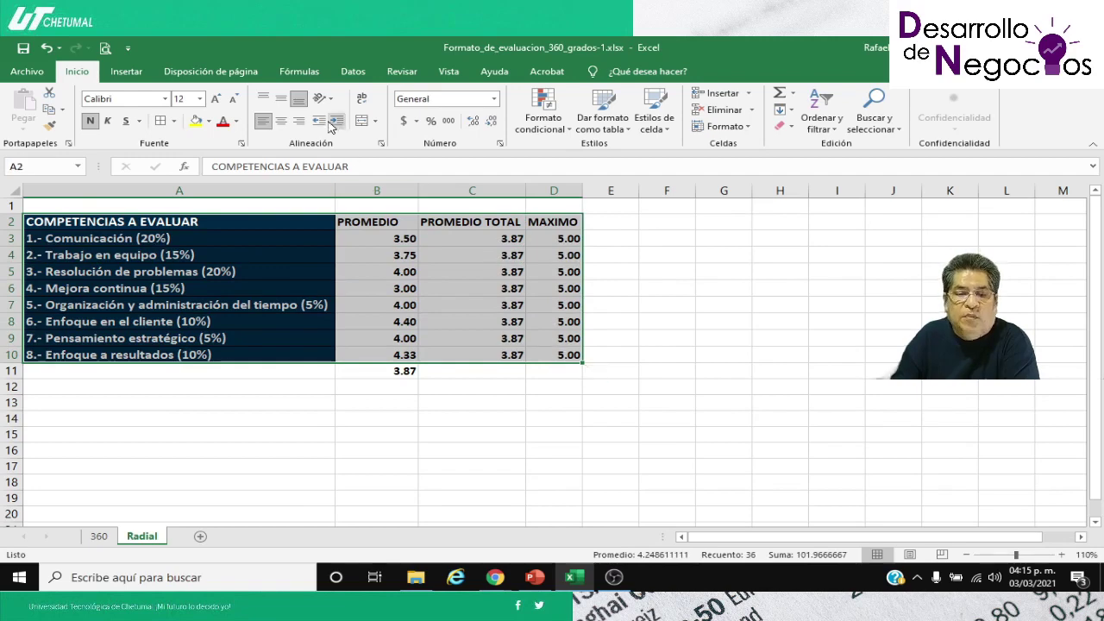
click(127, 72)
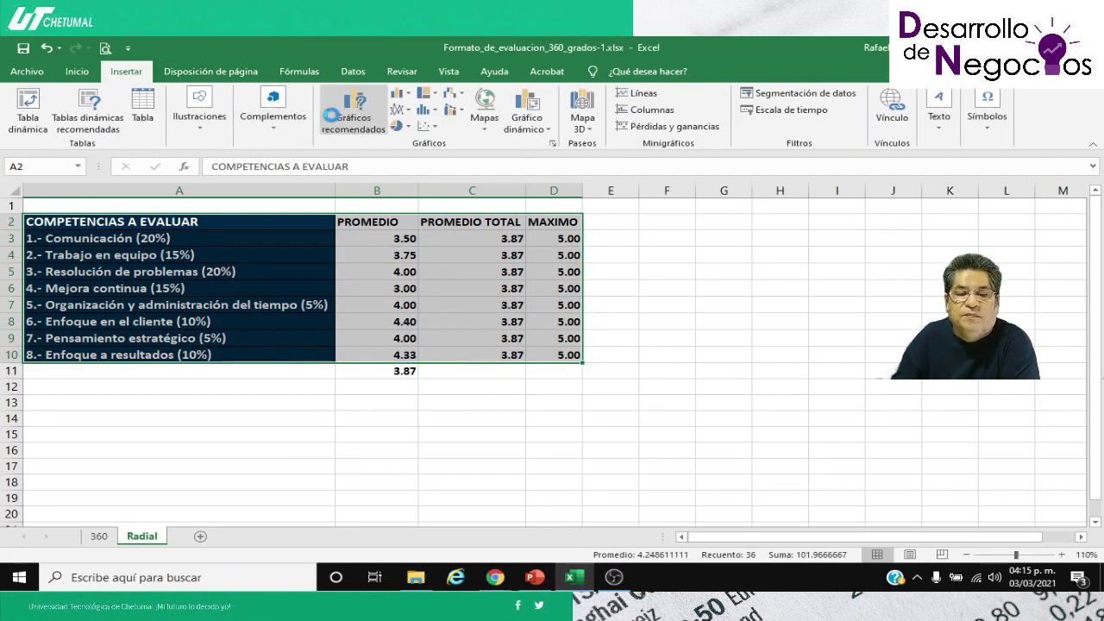
click(444, 115)
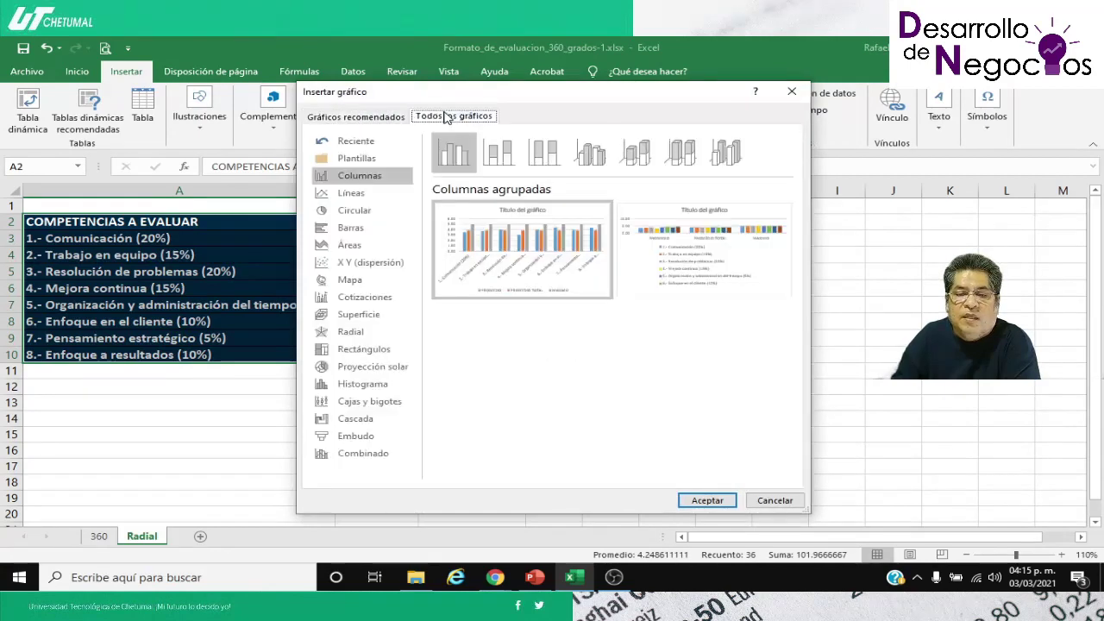
click(353, 331)
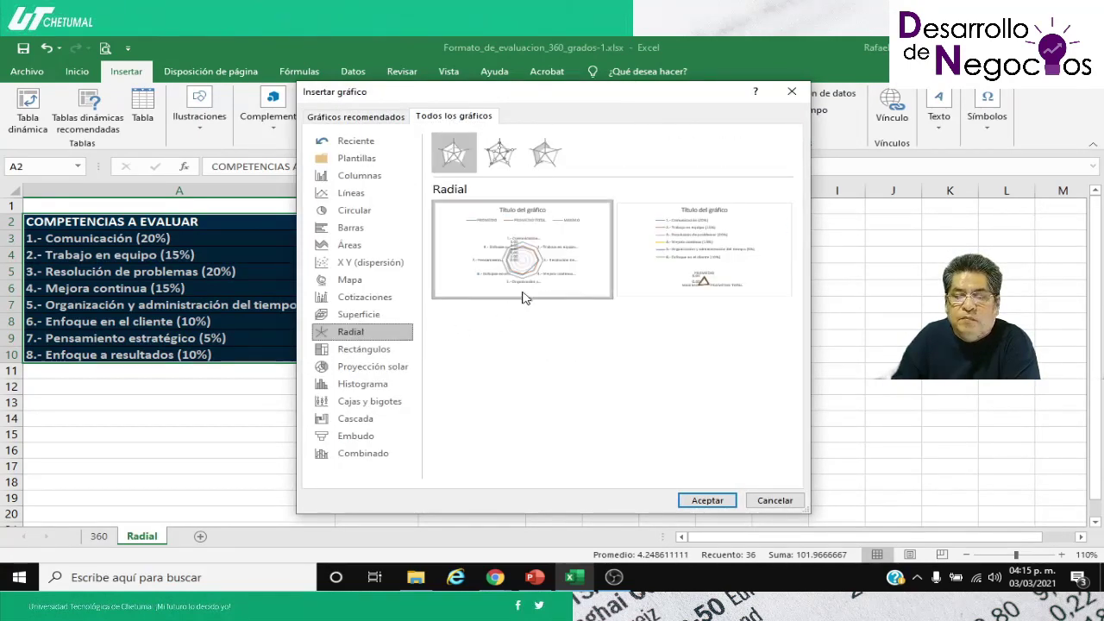
mouse_move(522, 297)
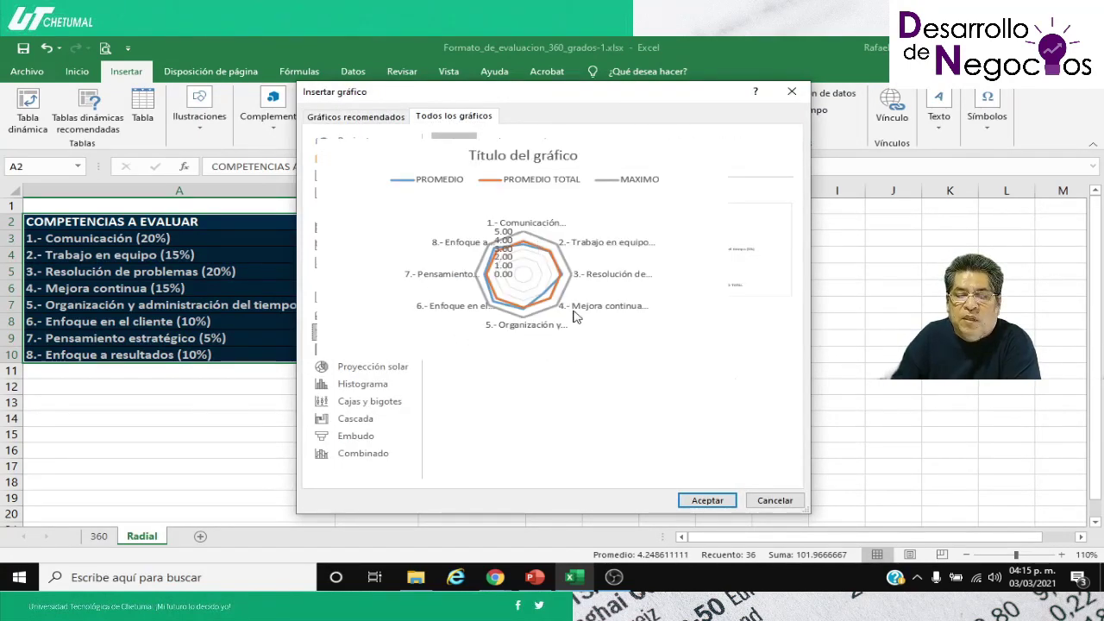
click(705, 501)
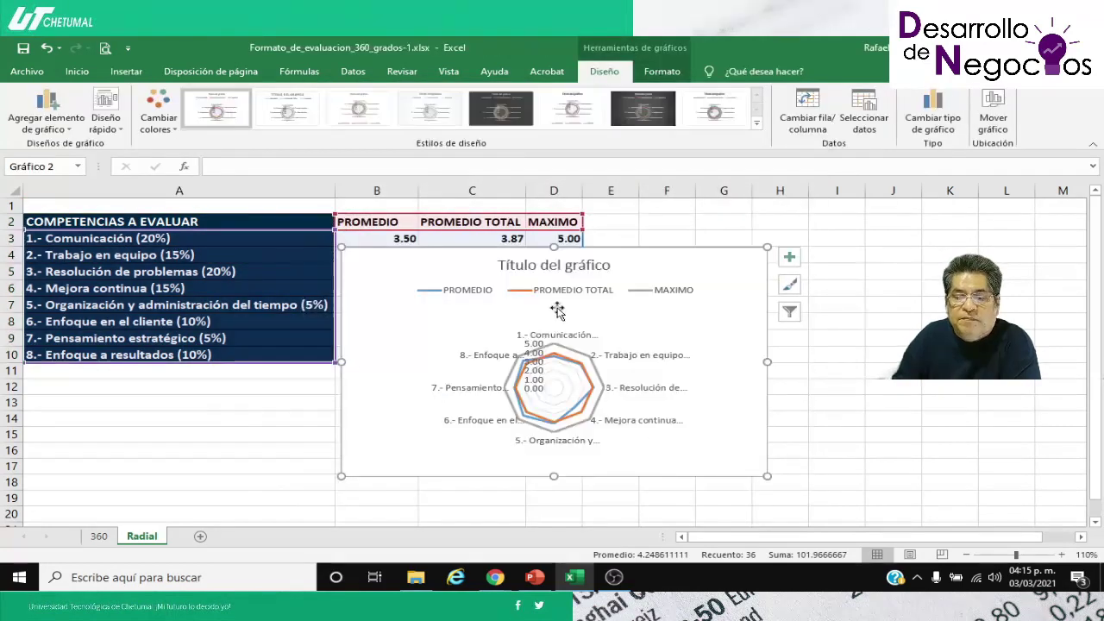
Step: Move the radar chart beside the table and enlarge it in height and width so the competency labels fit
drag(557, 310, 826, 264)
click(470, 453)
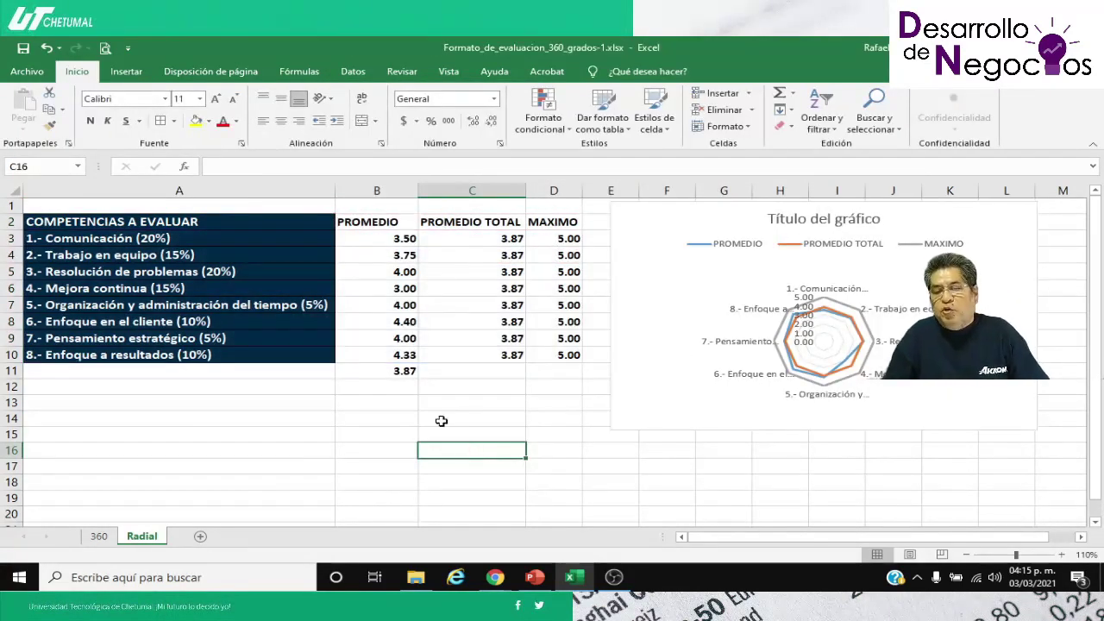
click(707, 411)
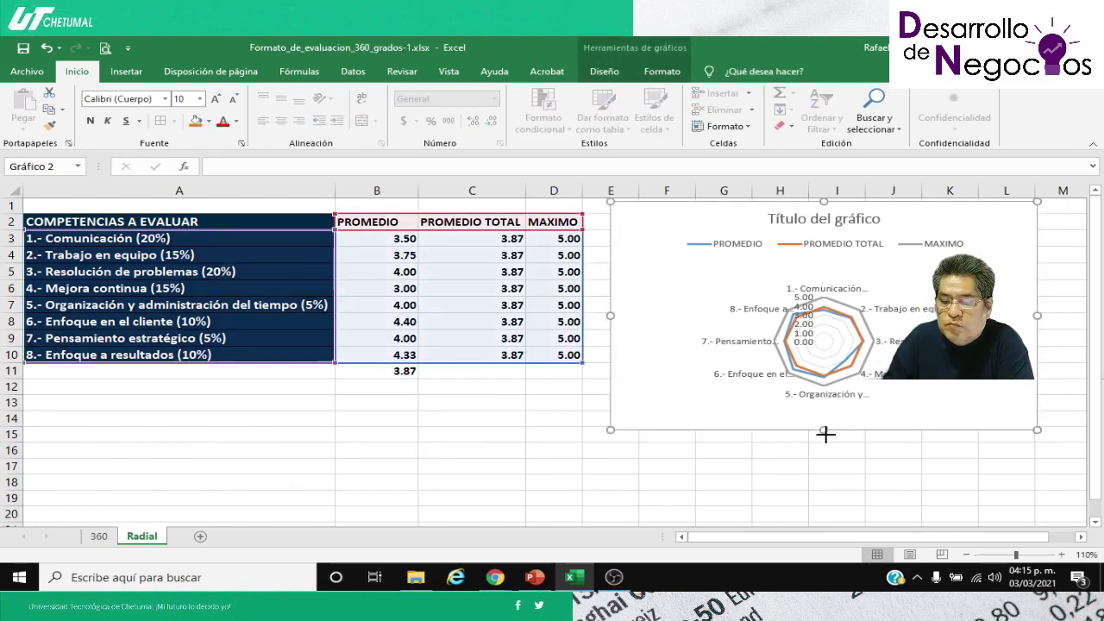
drag(825, 434, 825, 485)
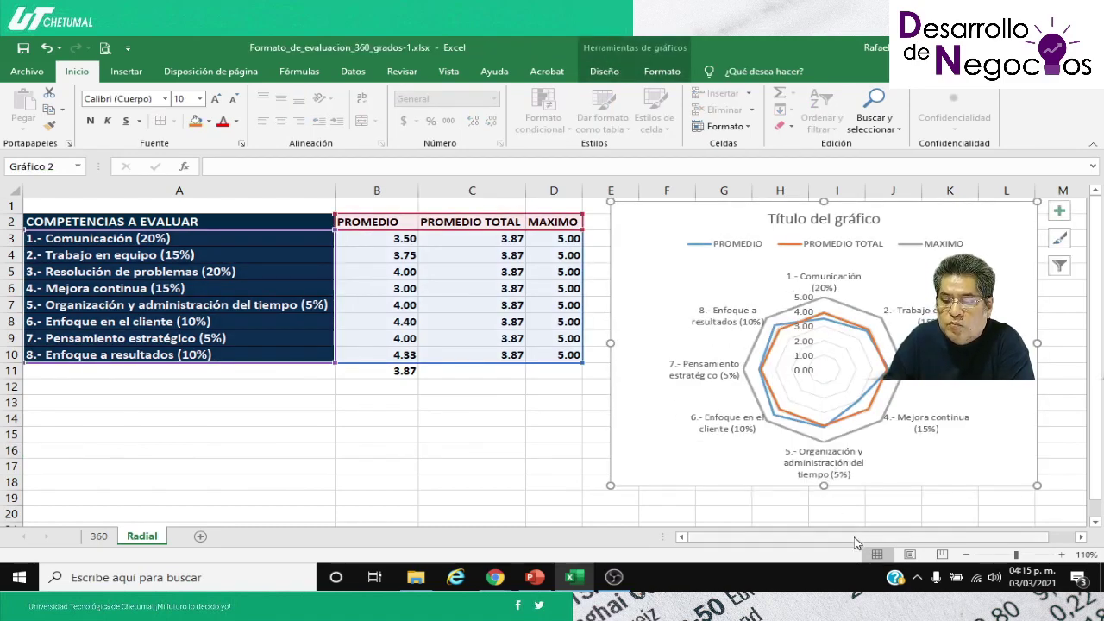
drag(845, 536, 855, 536)
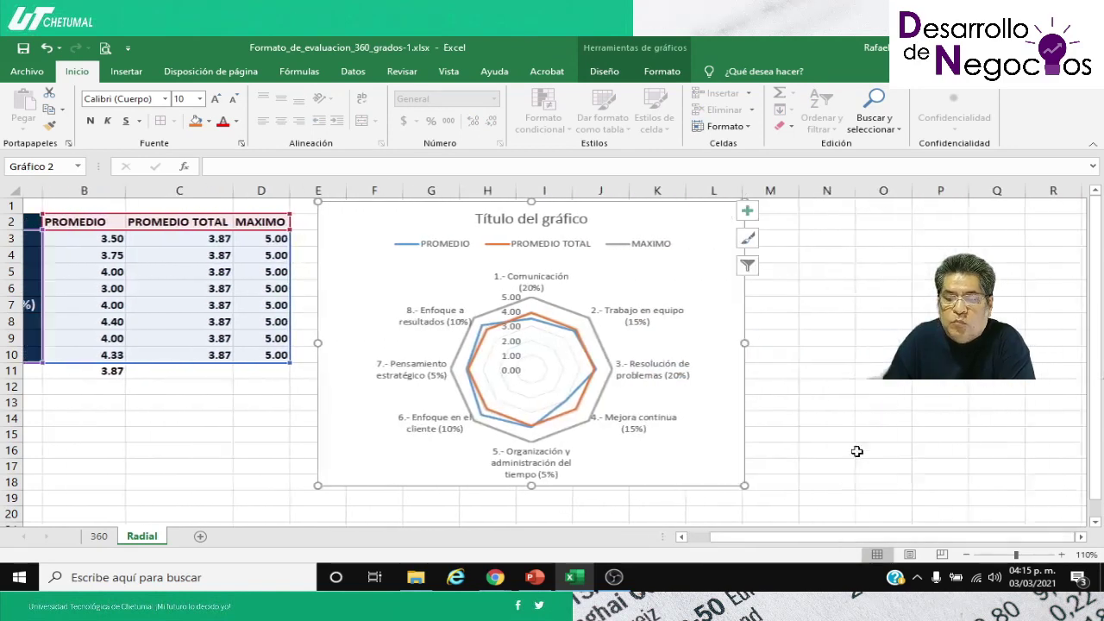
drag(728, 344, 834, 346)
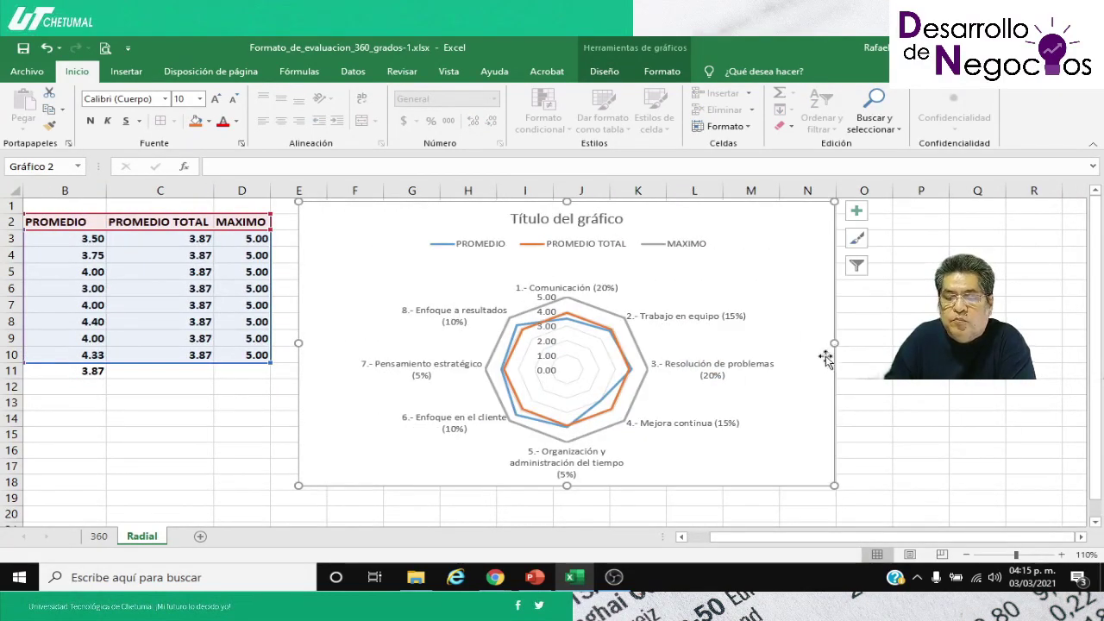
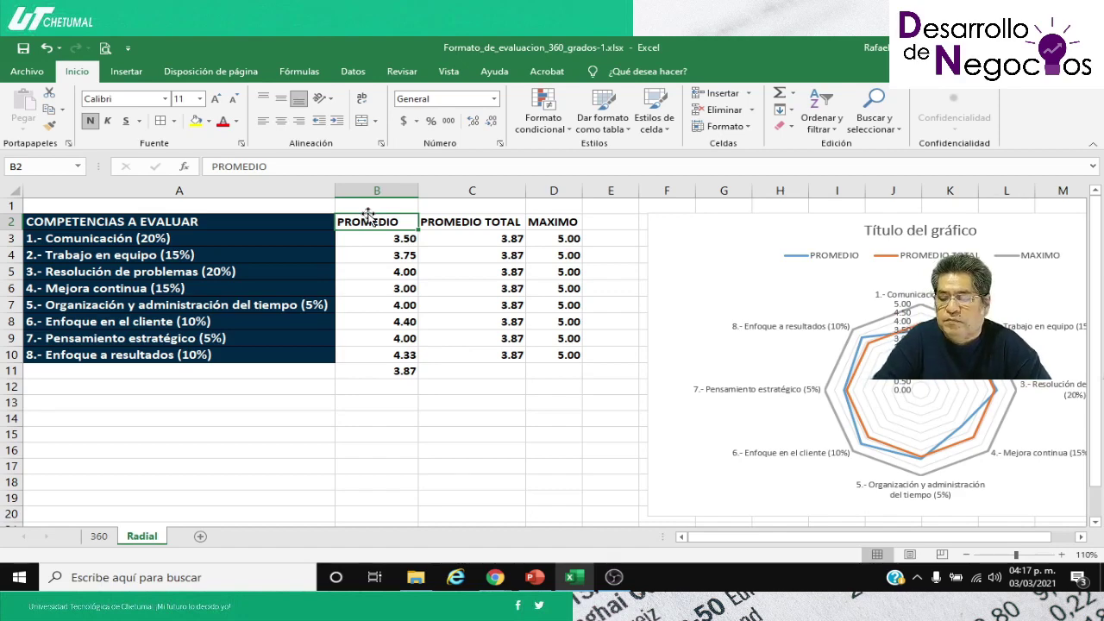
Step: Check the print preview of the radar chart alone, and return to the Radial sheet
click(1081, 536)
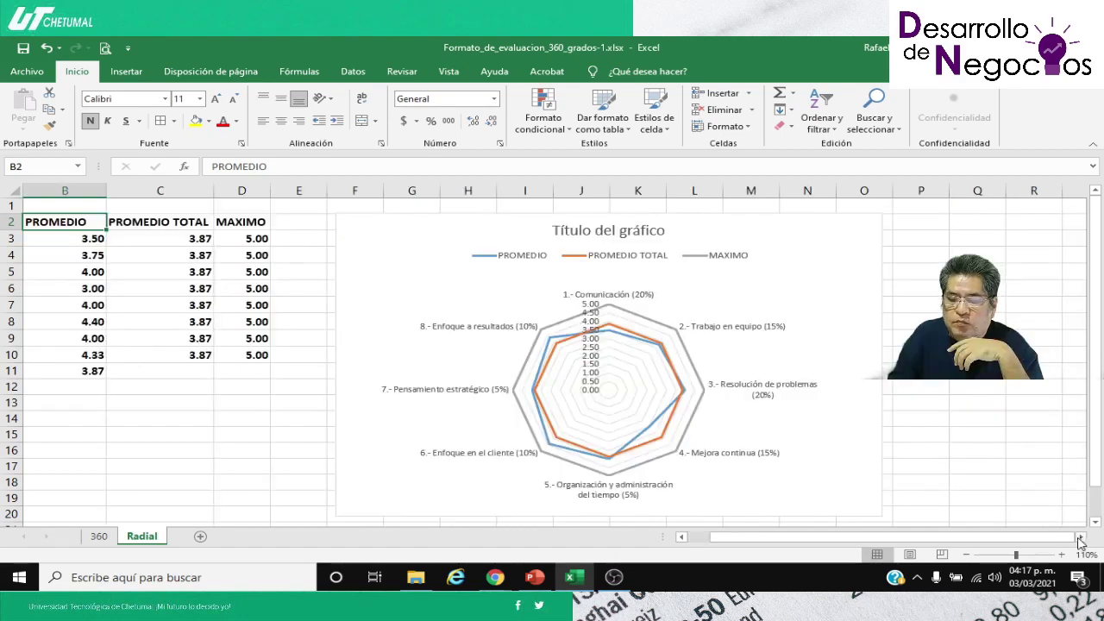
click(698, 217)
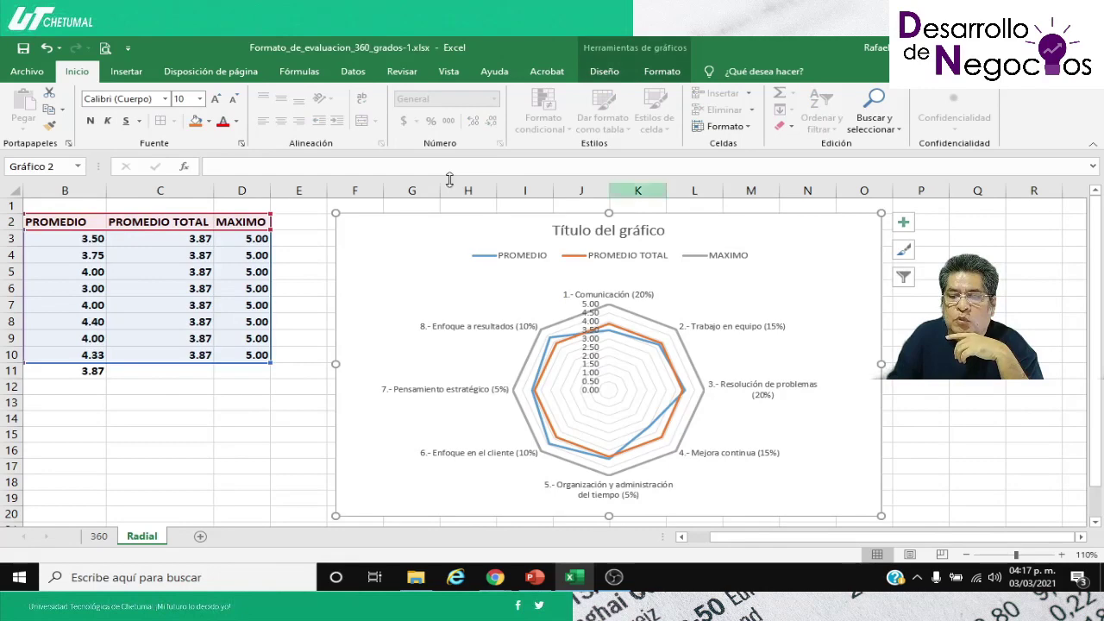
click(106, 49)
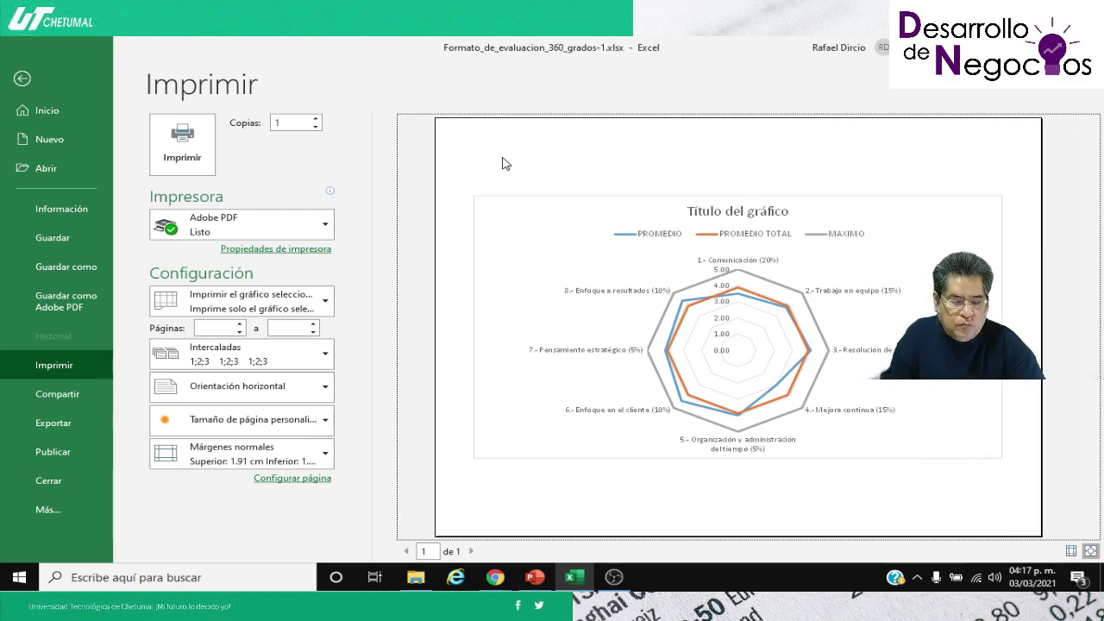
key(Escape)
click(192, 418)
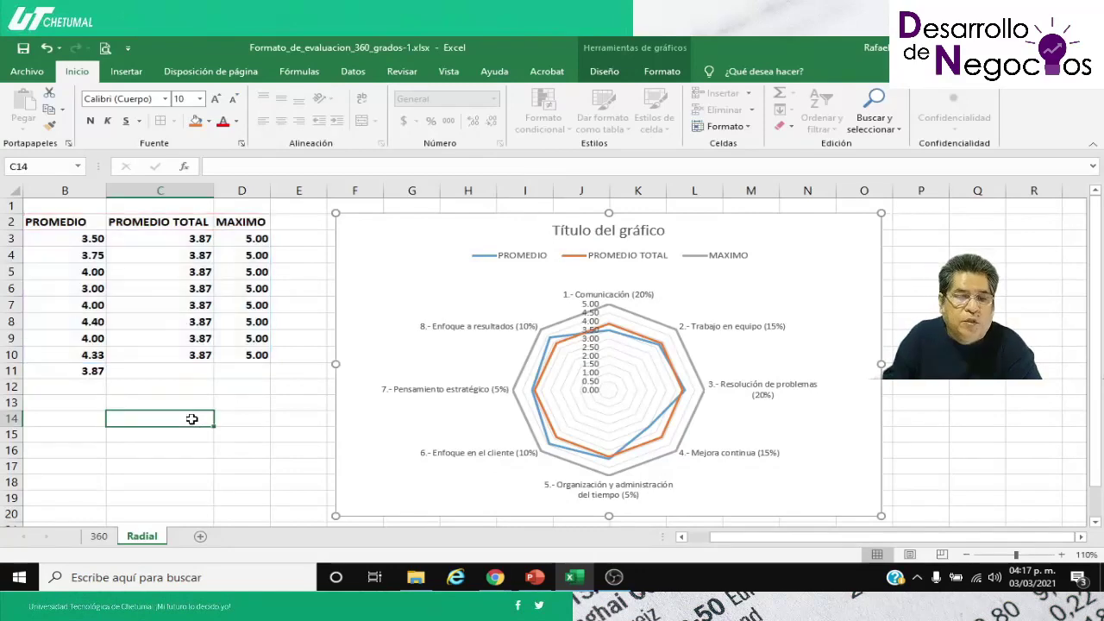
Step: Rename the PROMEDIO heading in B2 as PROMEDIO 1
scroll(129, 419, left, 1)
click(379, 241)
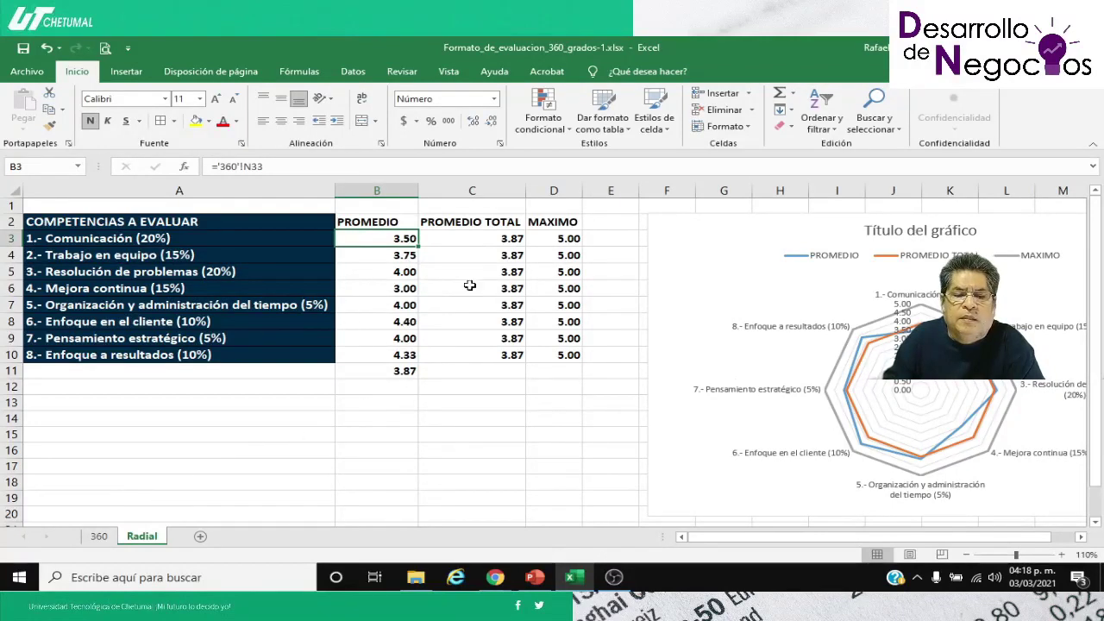
click(367, 218)
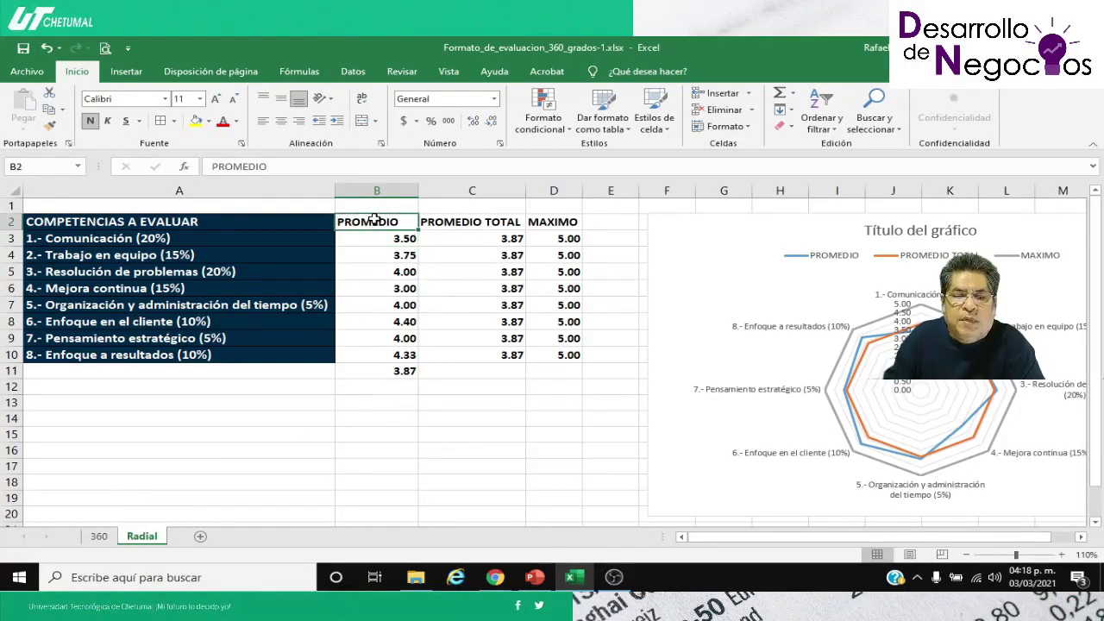
click(287, 167)
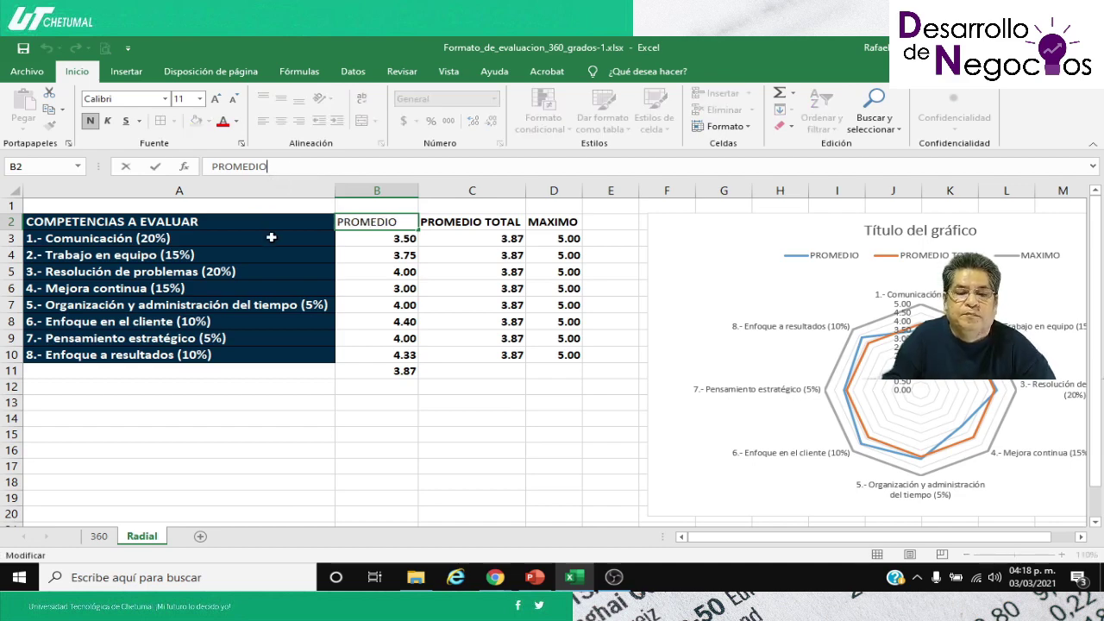
text(1)
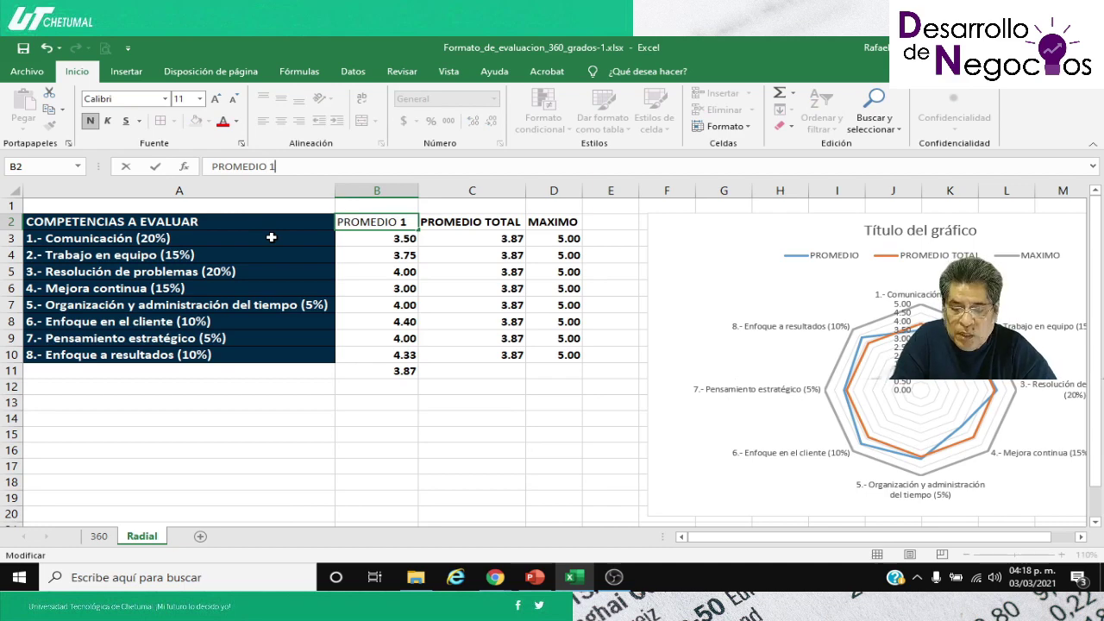
key(Return)
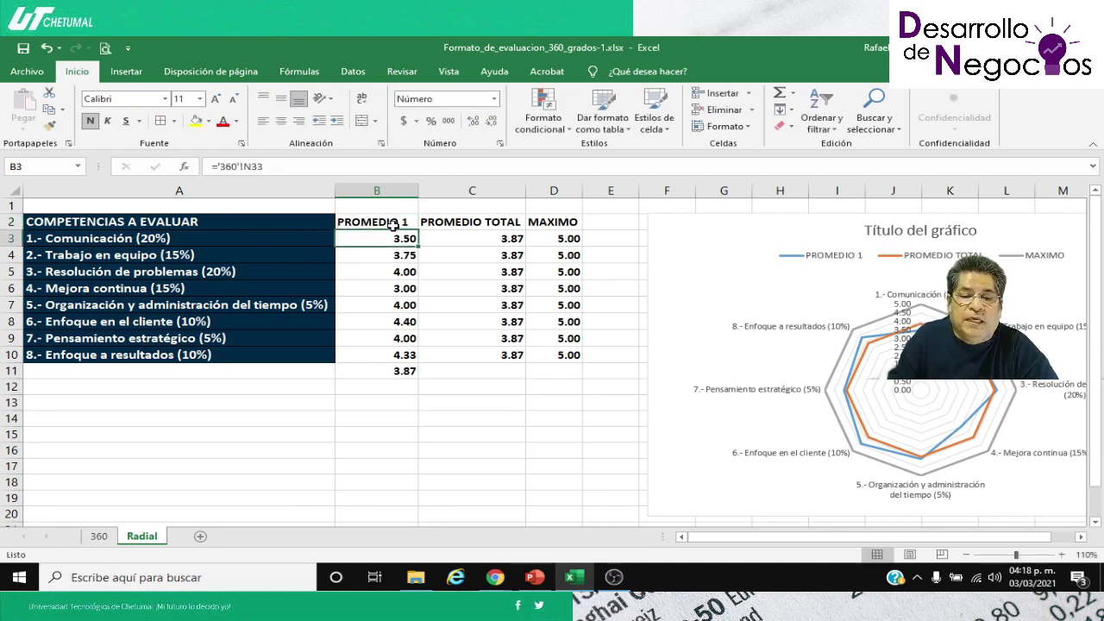
click(471, 190)
right_click(472, 192)
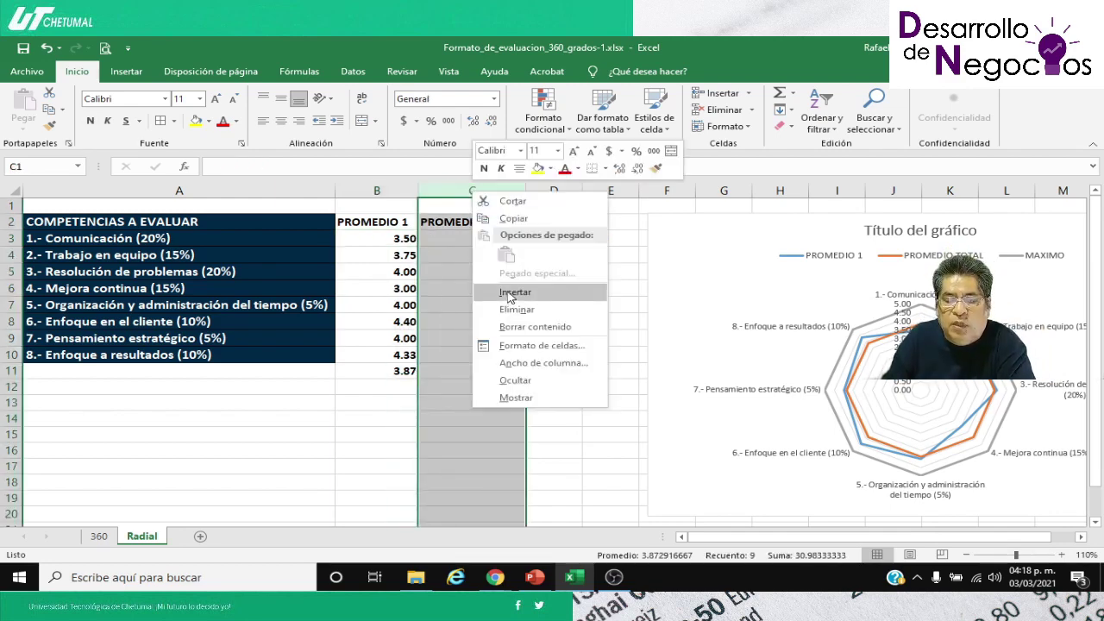
key(Escape)
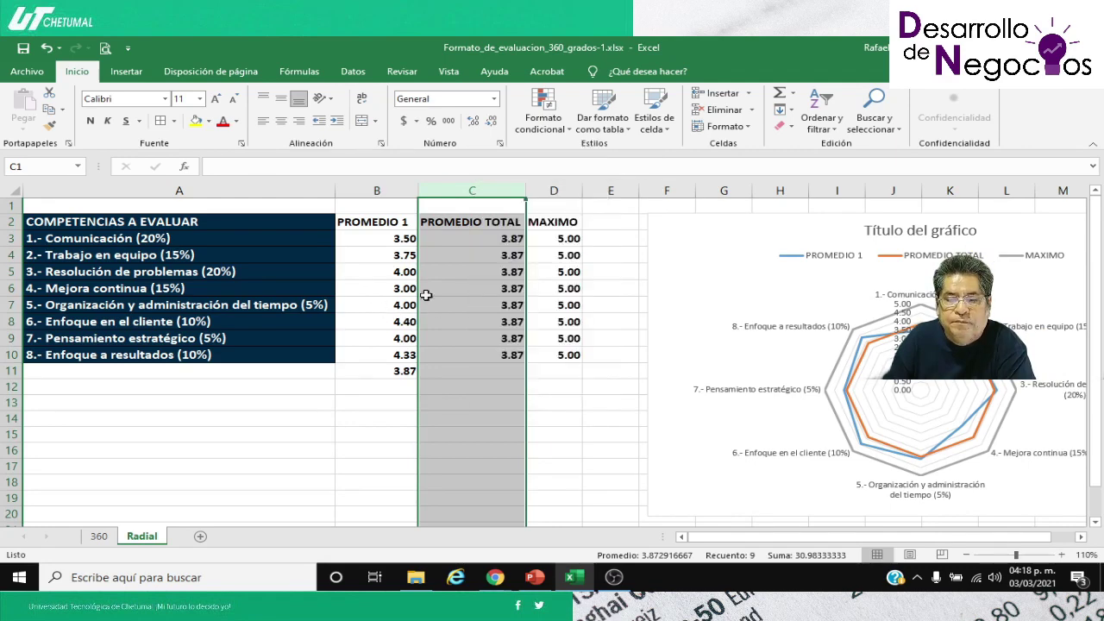
right_click(460, 188)
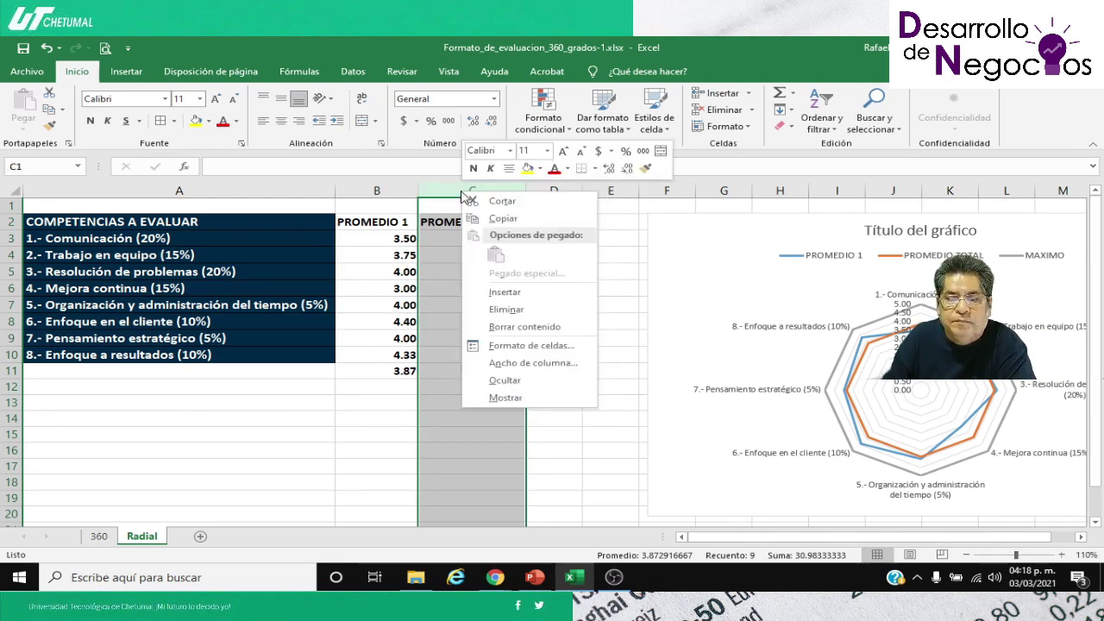
click(497, 312)
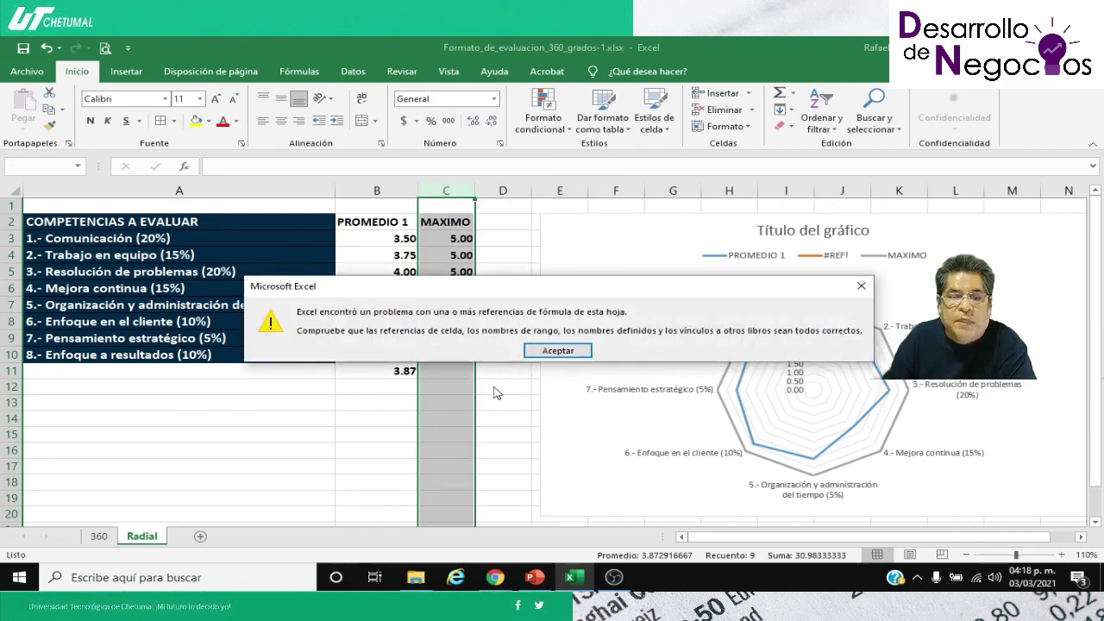
click(557, 351)
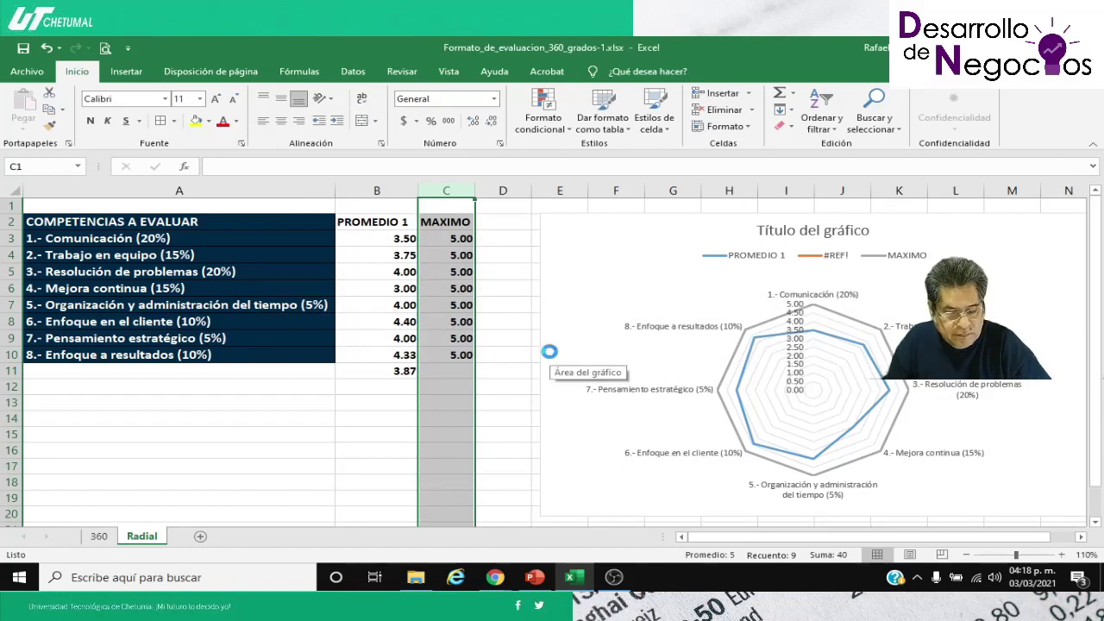
key(ctrl+z)
click(444, 261)
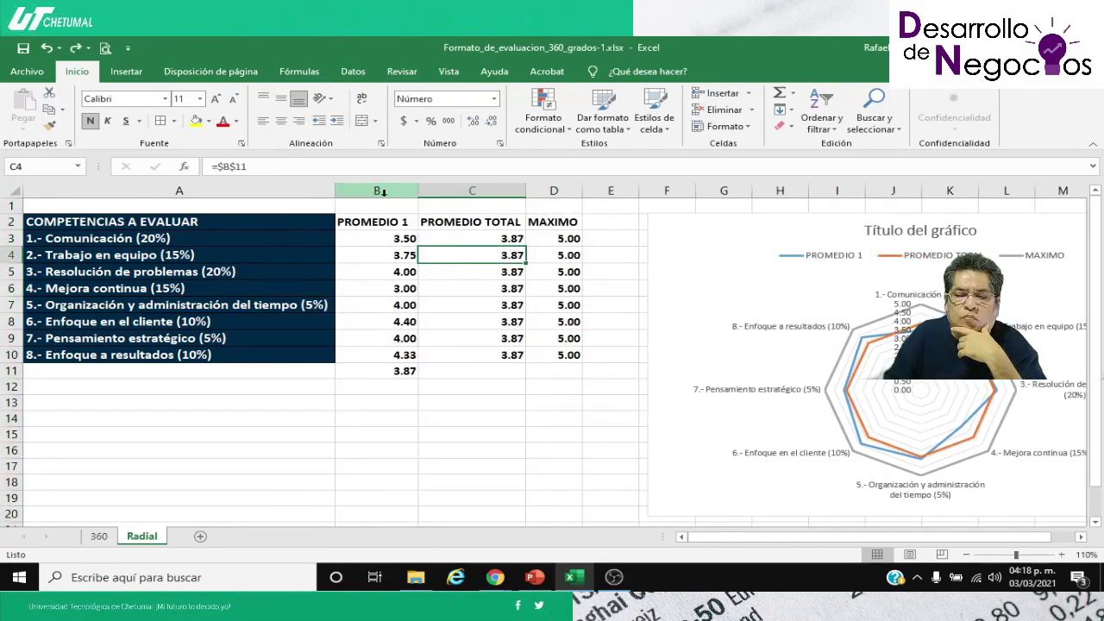
Step: Insert an empty column before the PROMEDIO TOTAL column, and delete the radar chart
click(444, 189)
right_click(445, 191)
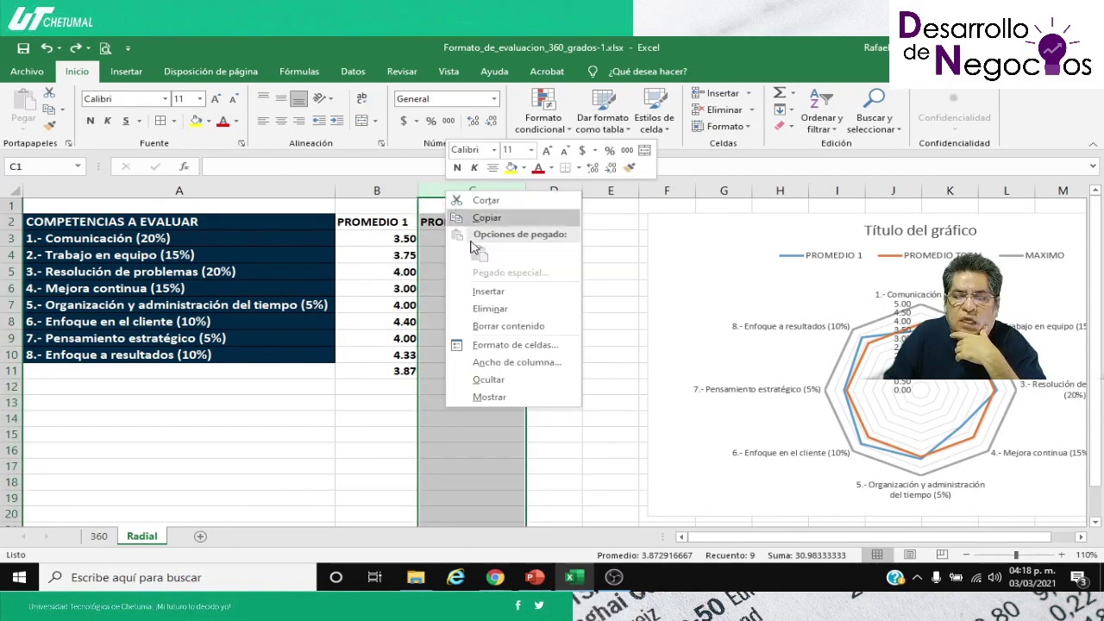
click(488, 295)
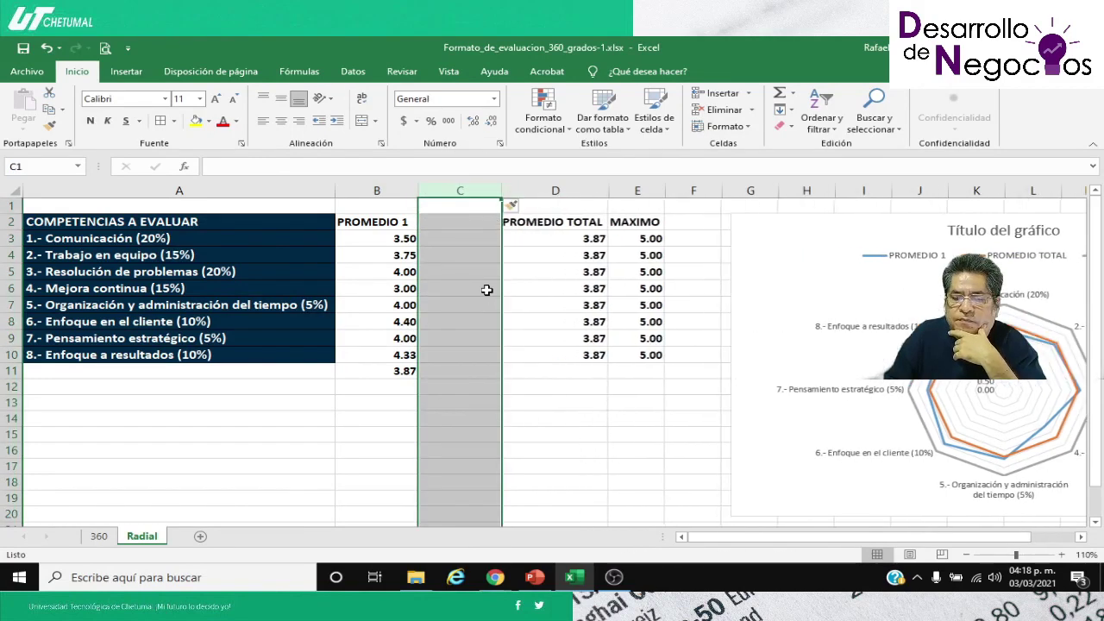
click(843, 287)
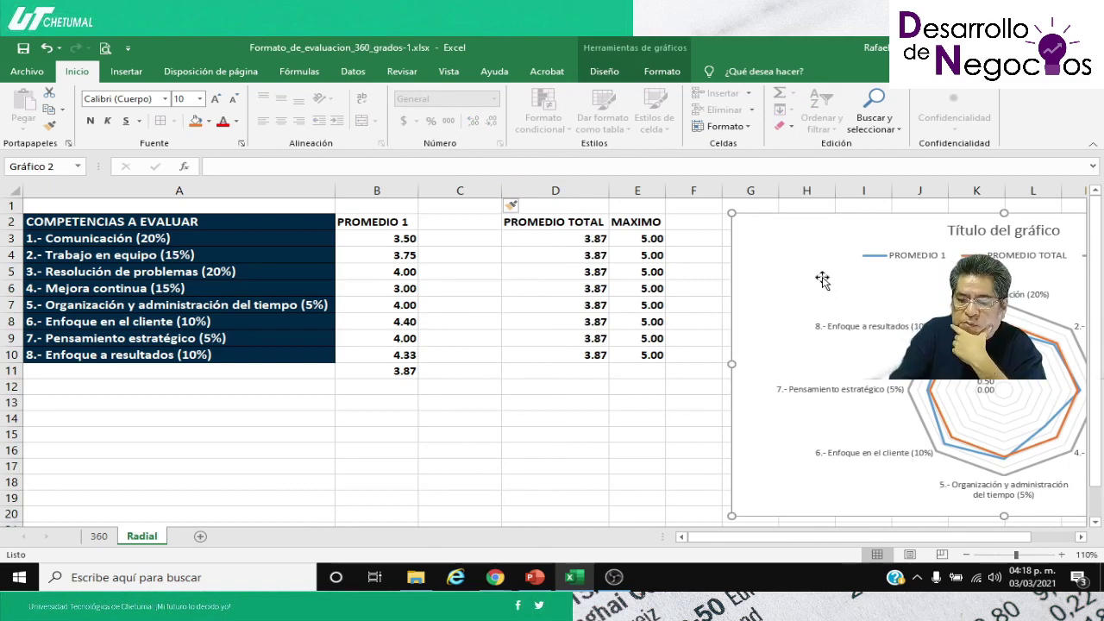
key(Delete)
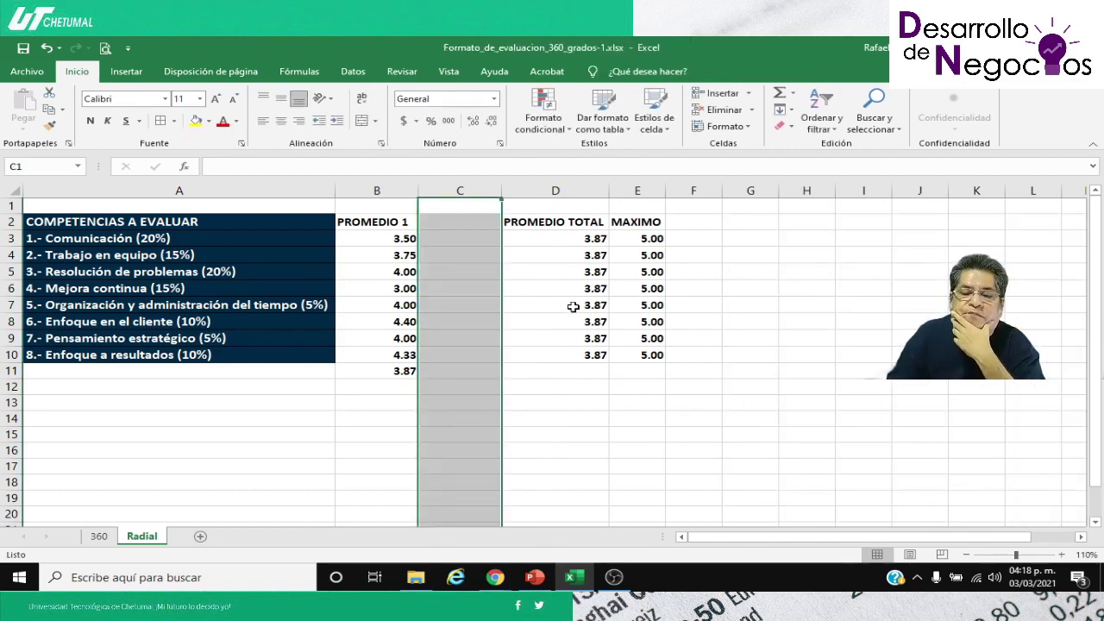
Step: Enter the heading PROMEDIO 2 in C2 for the empty column
click(449, 225)
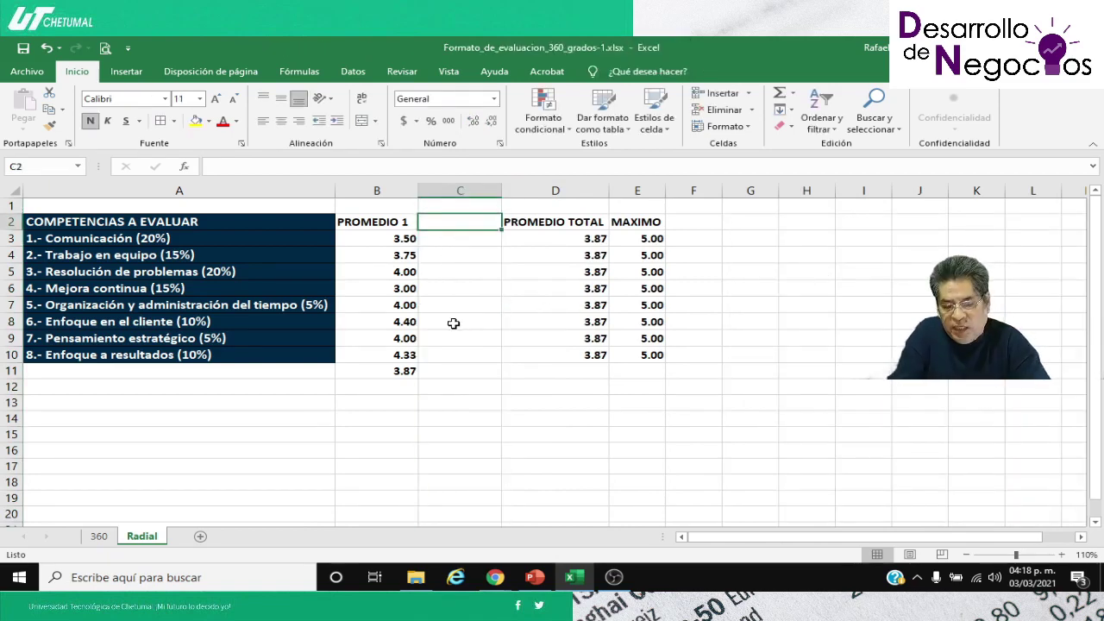
text(PROMEDIO)
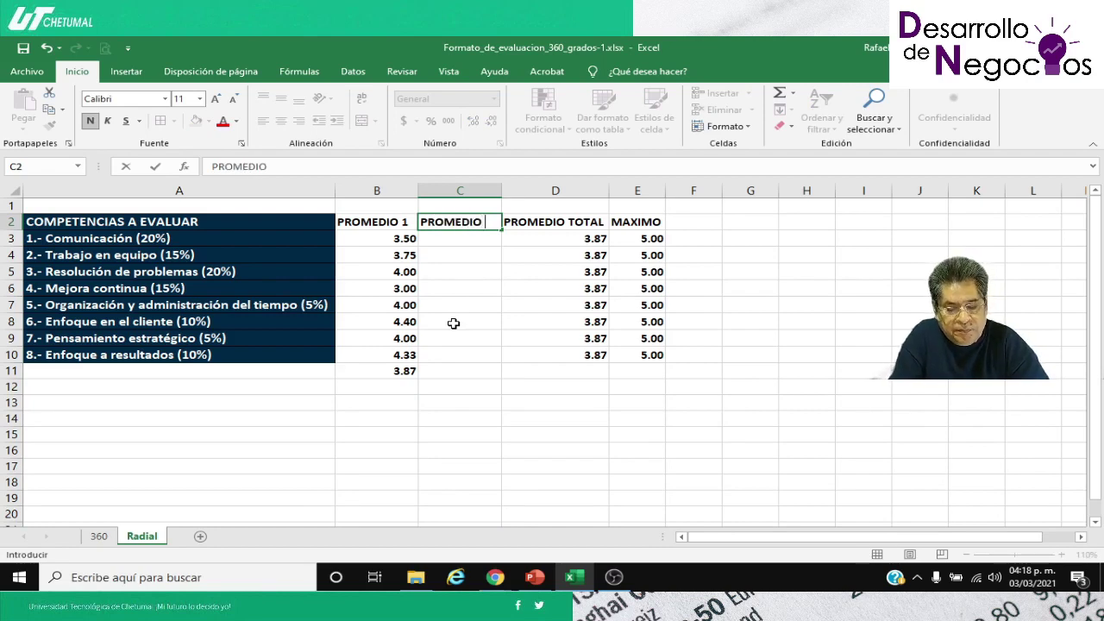
text( 2)
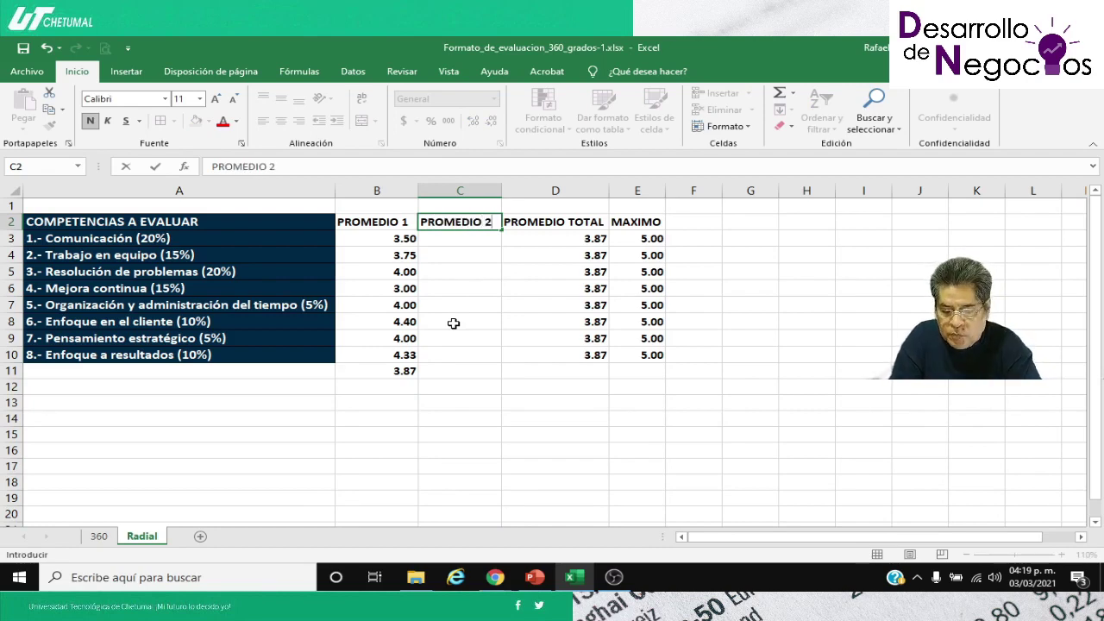
key(Tab)
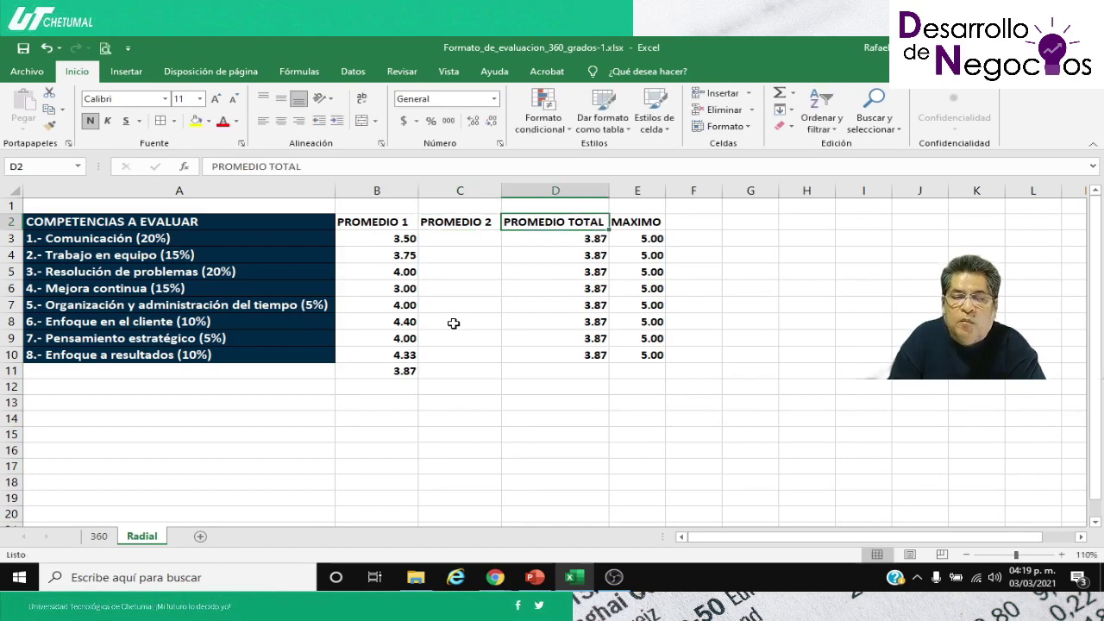
Step: Insert an empty column between the PROMEDIO 2 and PROMEDIO TOTAL columns
click(533, 191)
right_click(533, 191)
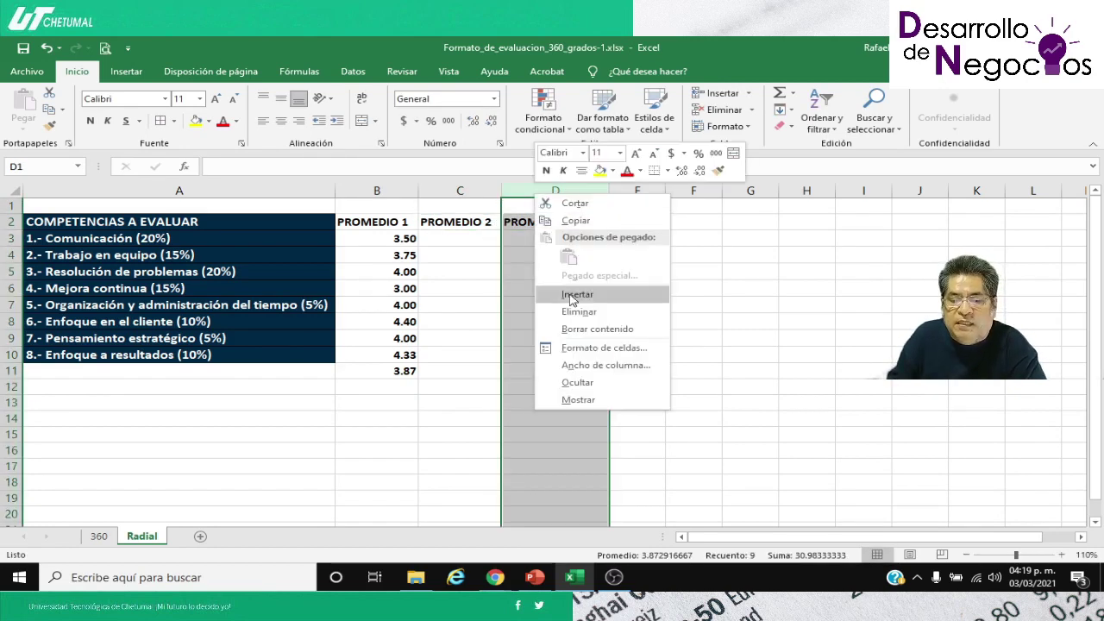
click(569, 295)
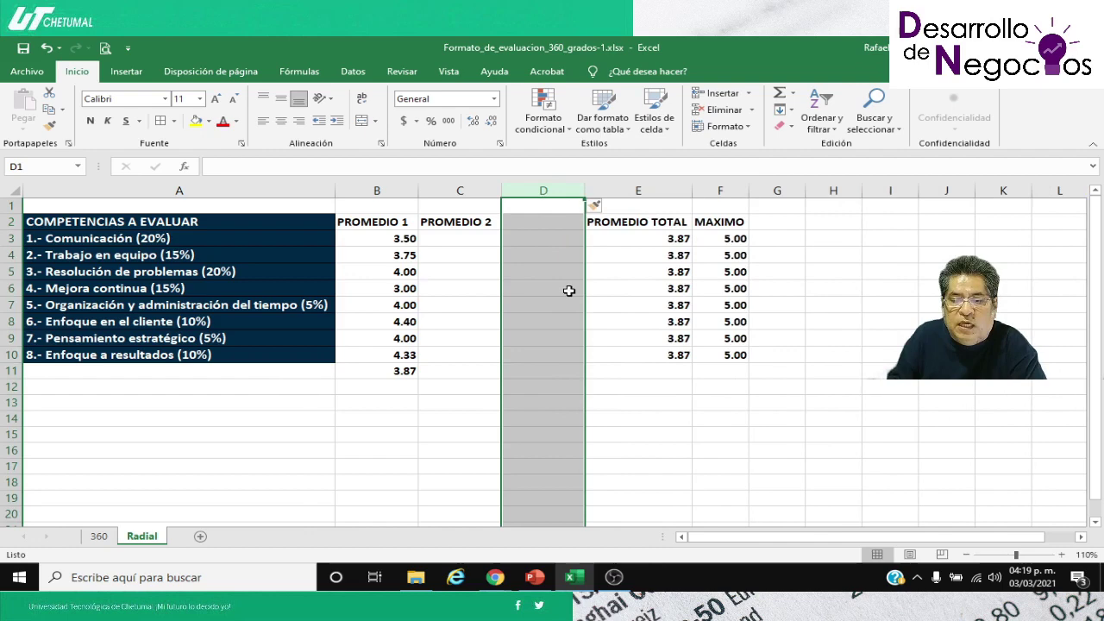
Step: Enter the heading PROMEDIO 3 in D2 for the new empty column
click(523, 219)
text(PRMEI)
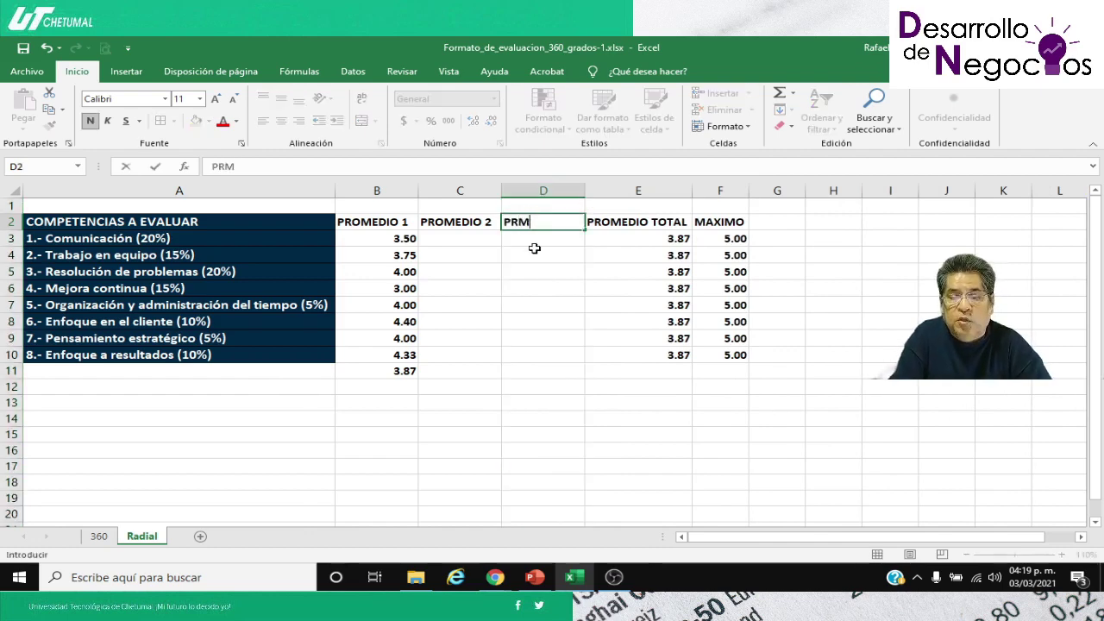
key(BackSpace)
key(BackSpace)
key(BackSpace)
text(O)
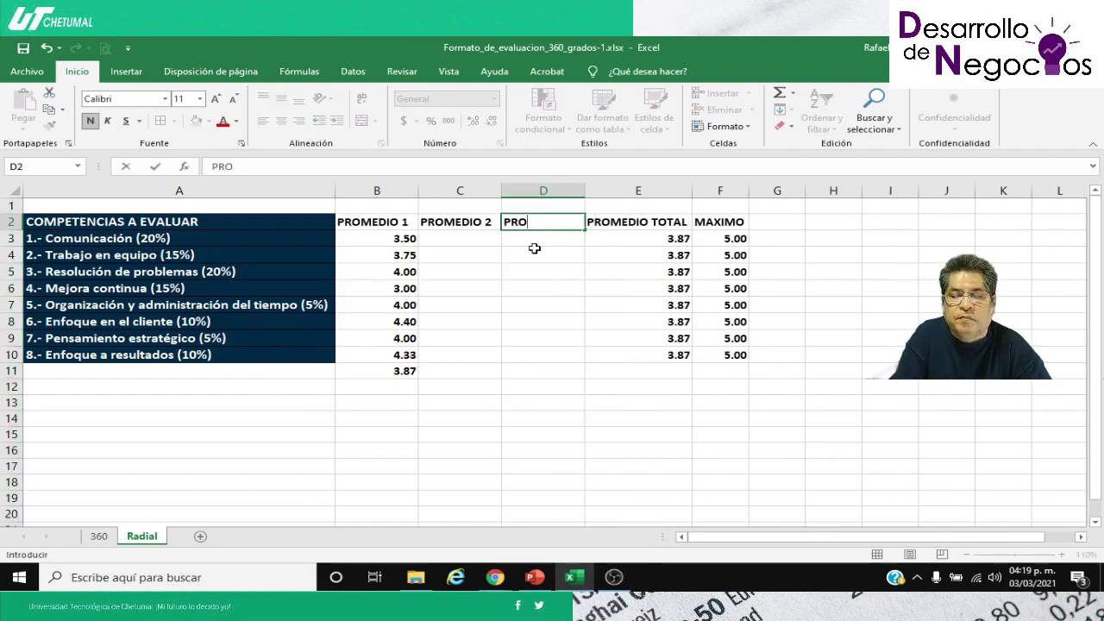
text(MEDIO)
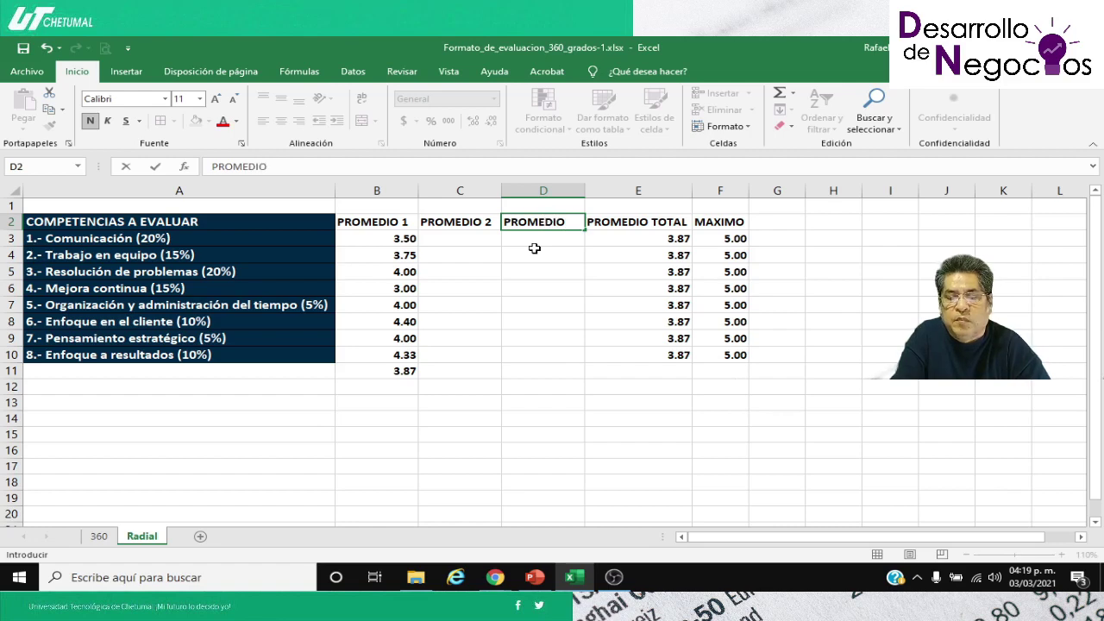
text( 3)
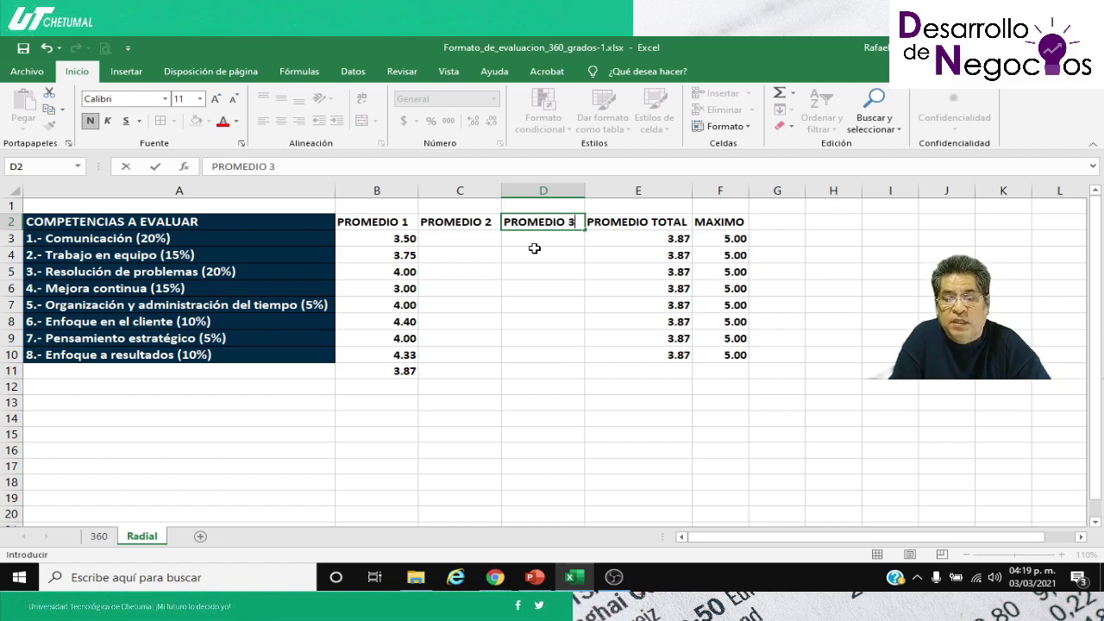
key(Return)
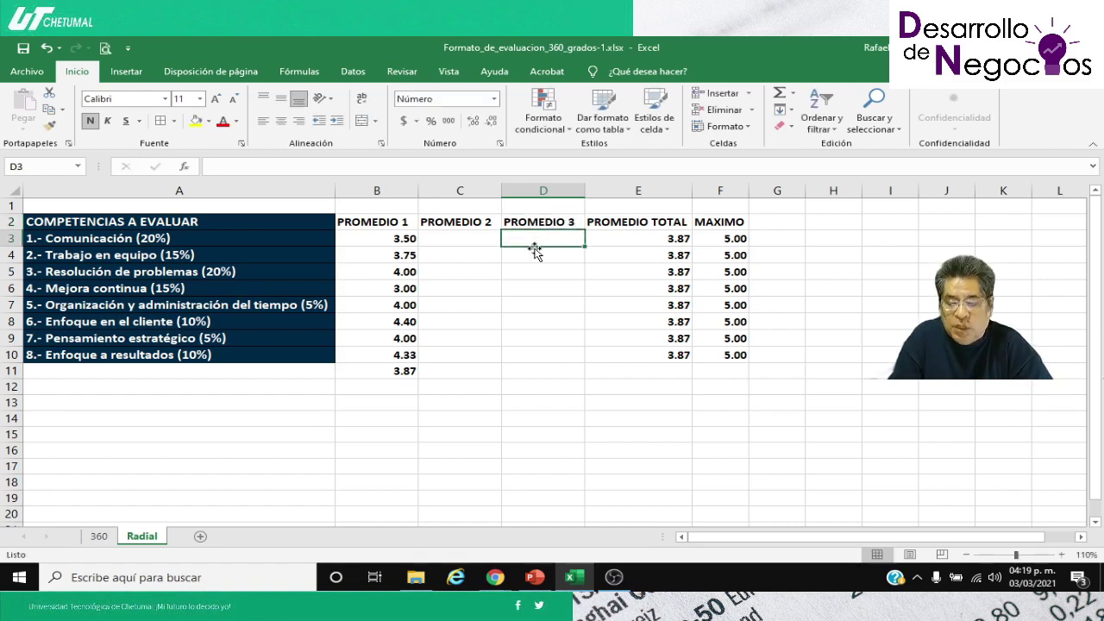
Step: Fill PROMEDIO 2 for the first four competencies, C3 to C6, with 3.8, 3.4, 4.3 and 3.6
key(Down)
key(Left)
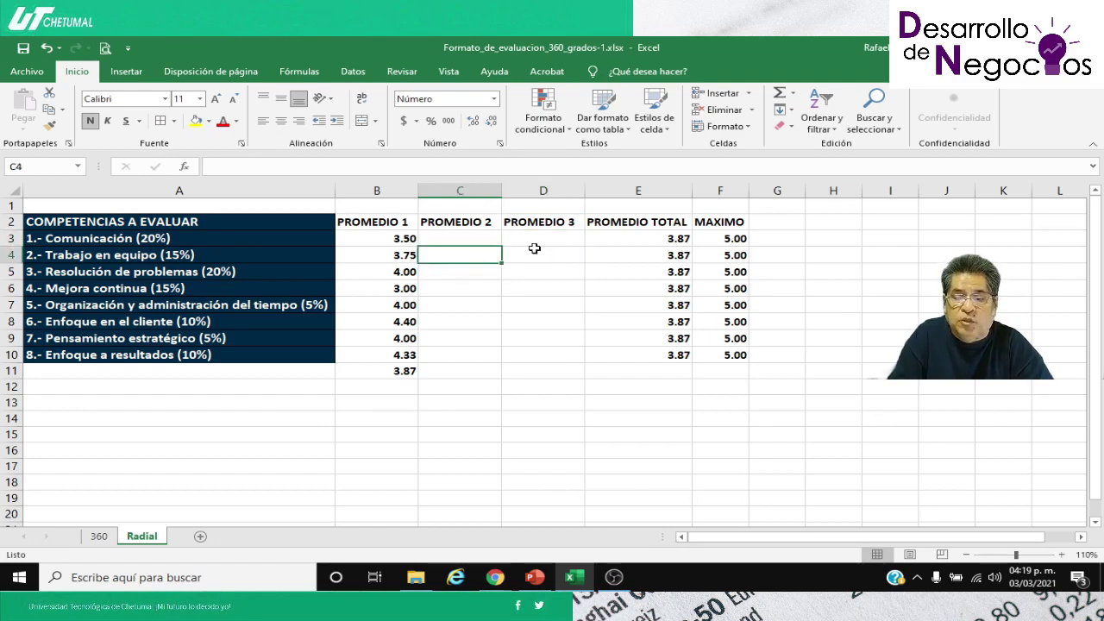
key(Left)
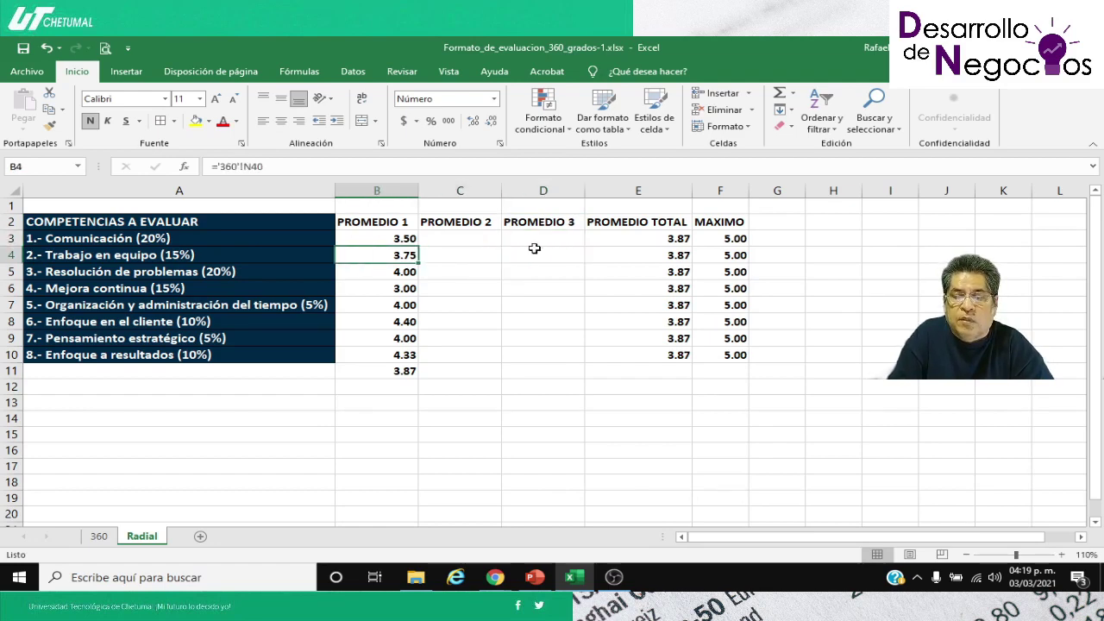
key(Up)
key(Right)
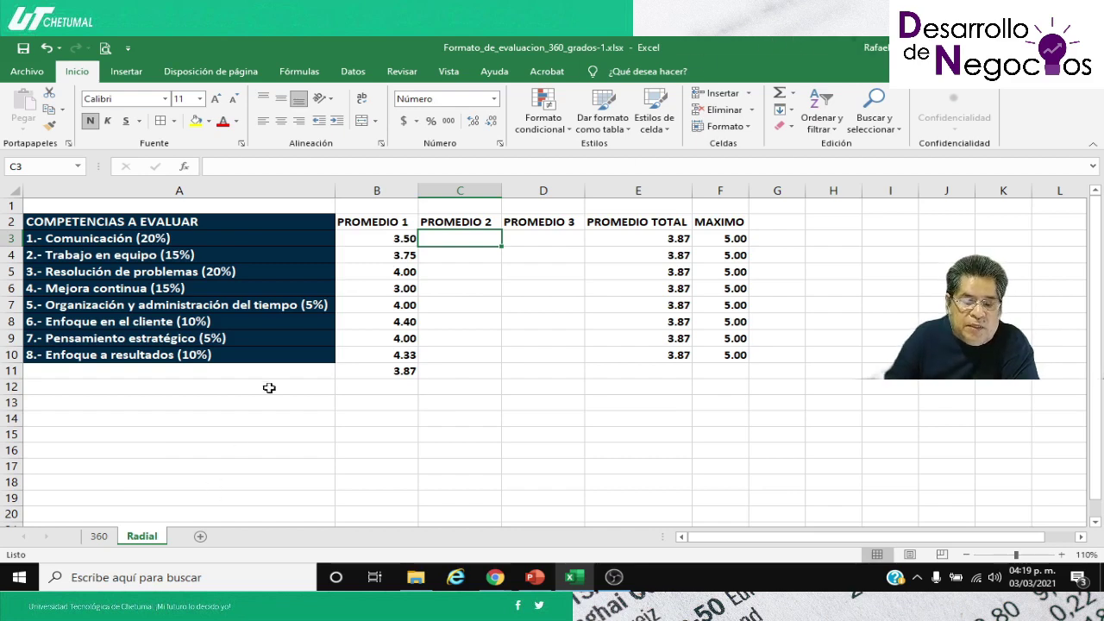
text(3.8)
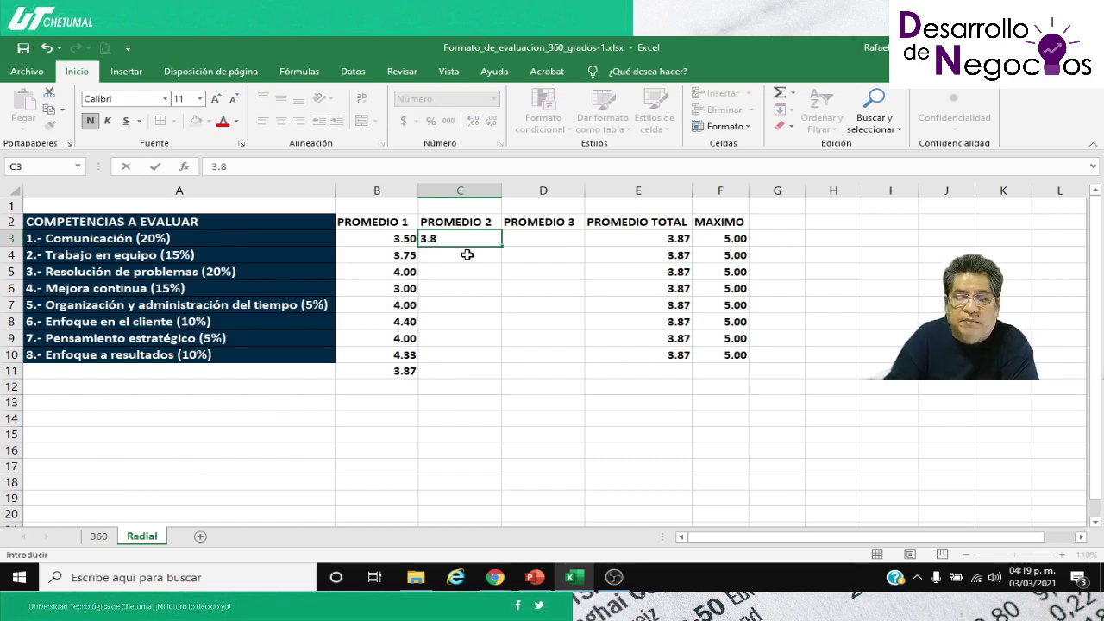
key(Return)
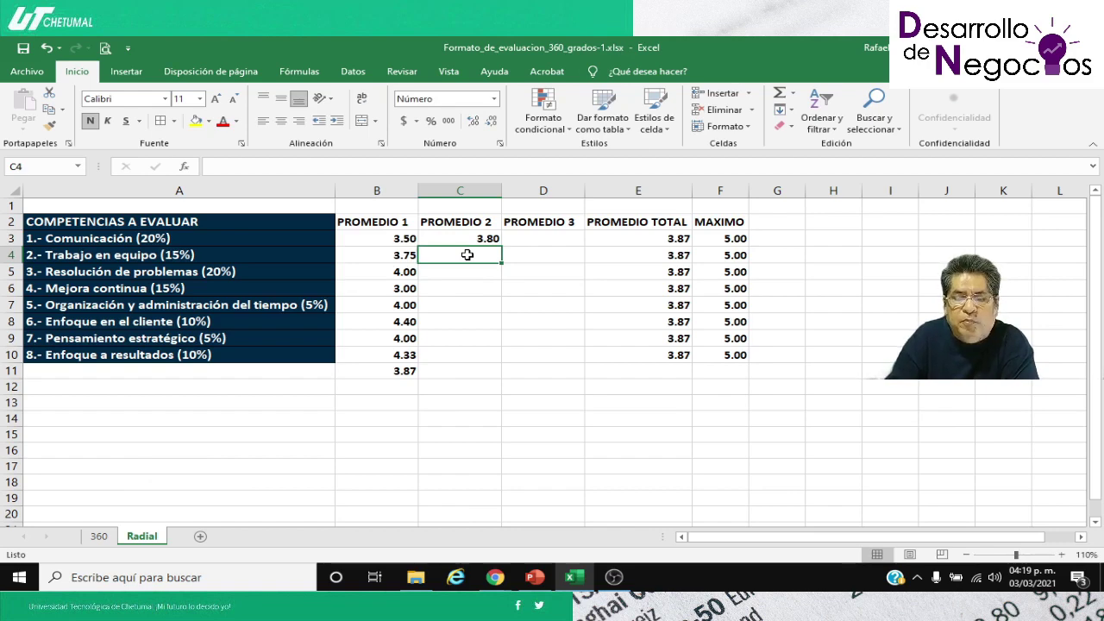
text(3)
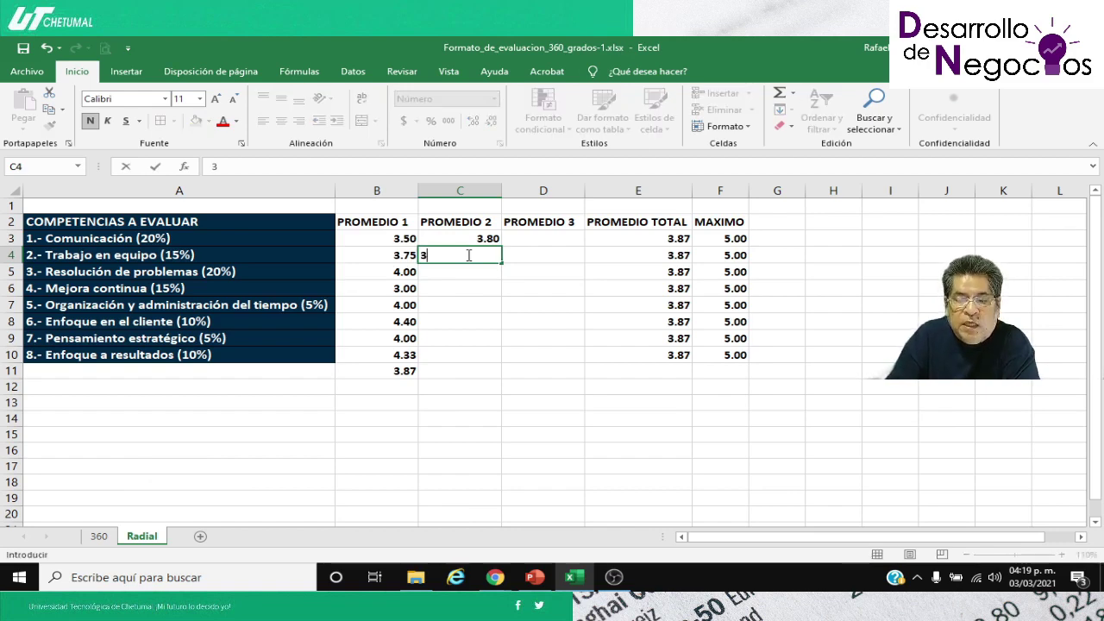
text(.4)
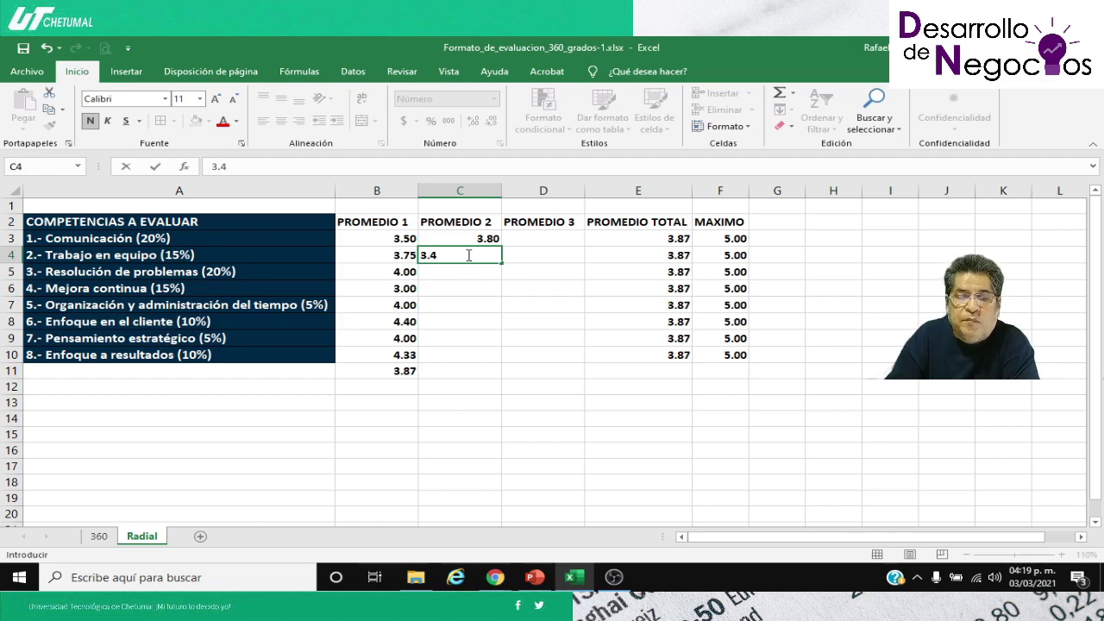
key(Return)
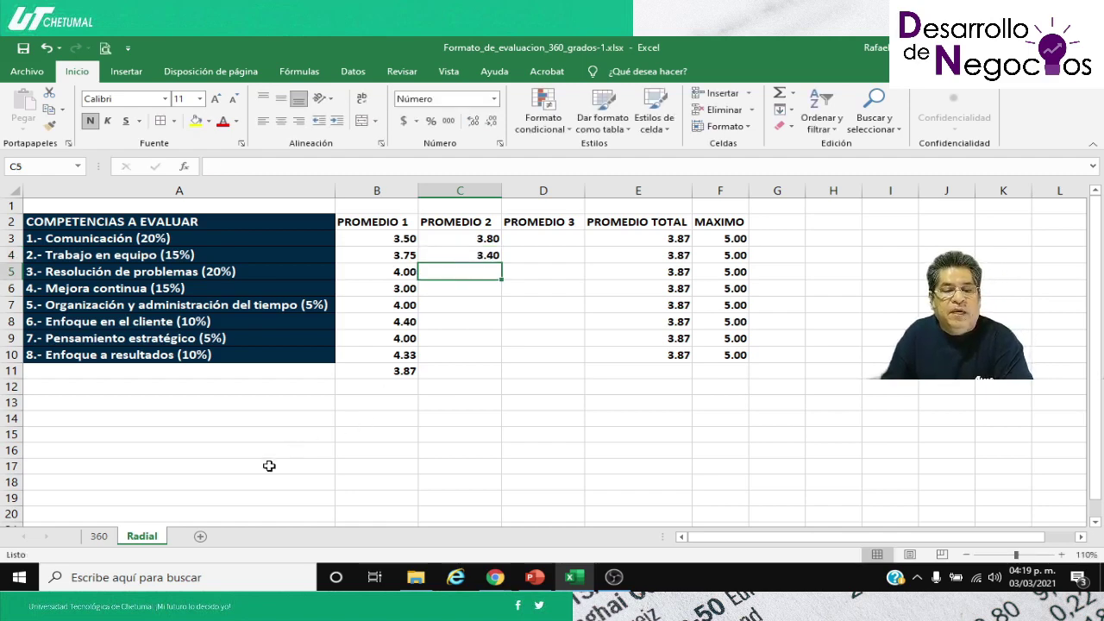
text(4.3)
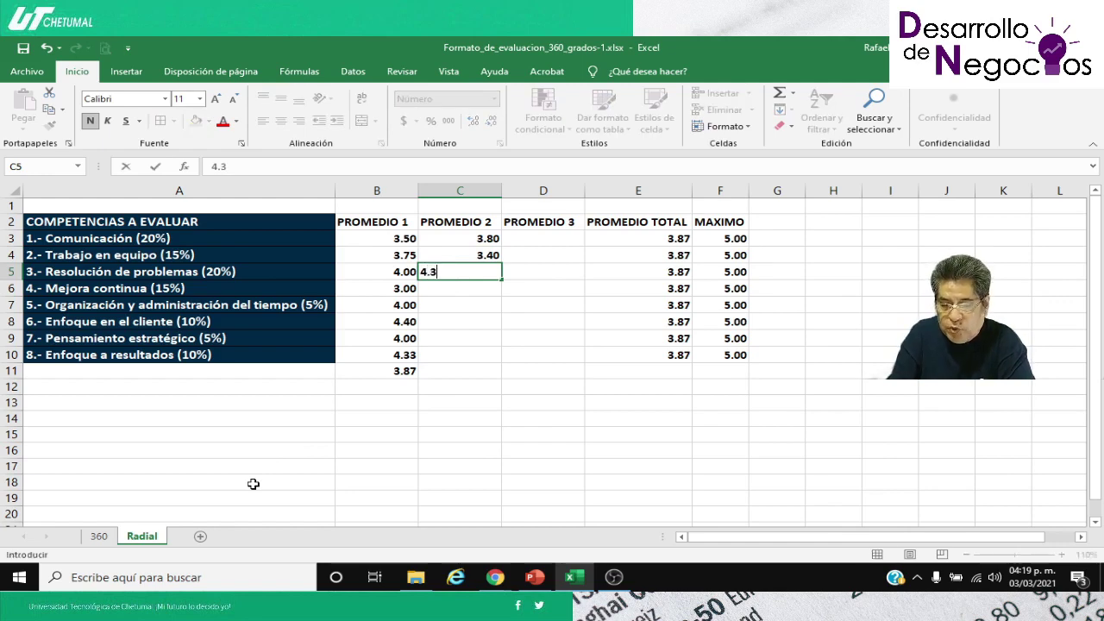
key(Return)
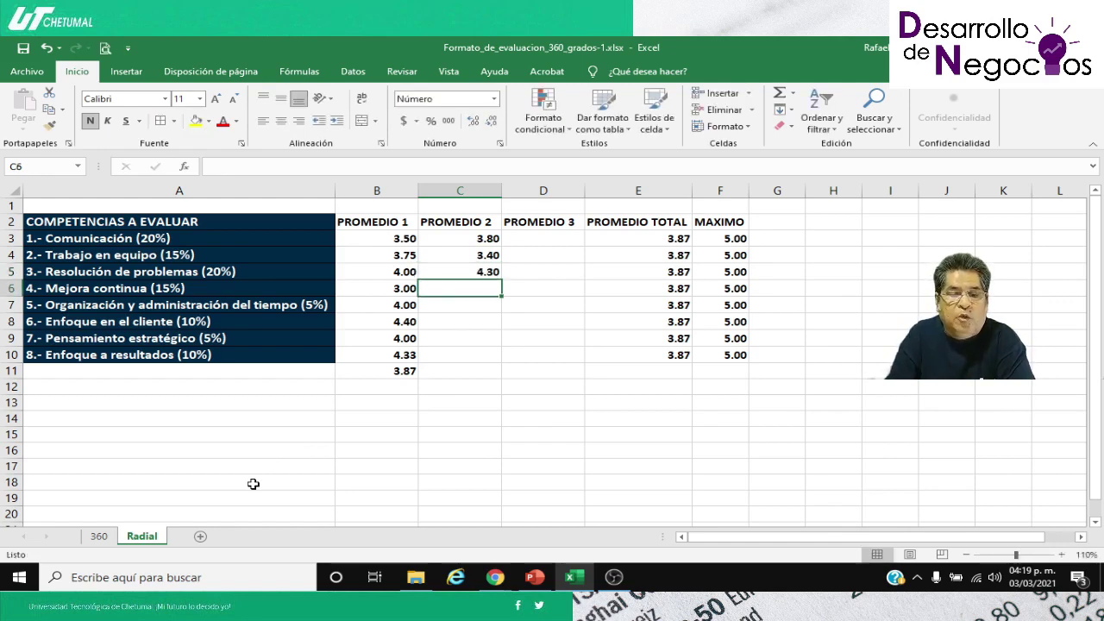
text(3.6)
key(Return)
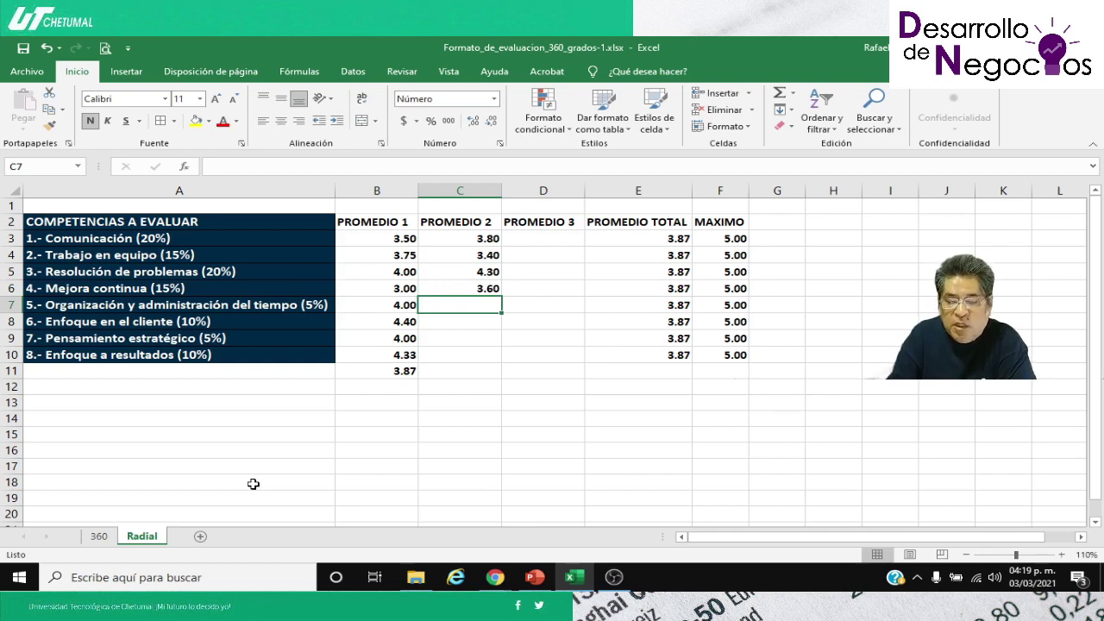
Step: Fill PROMEDIO 2 for the last four competencies, C7 to C10, with 4.2, 4.425, 4.5 and 3.85
text(4.2)
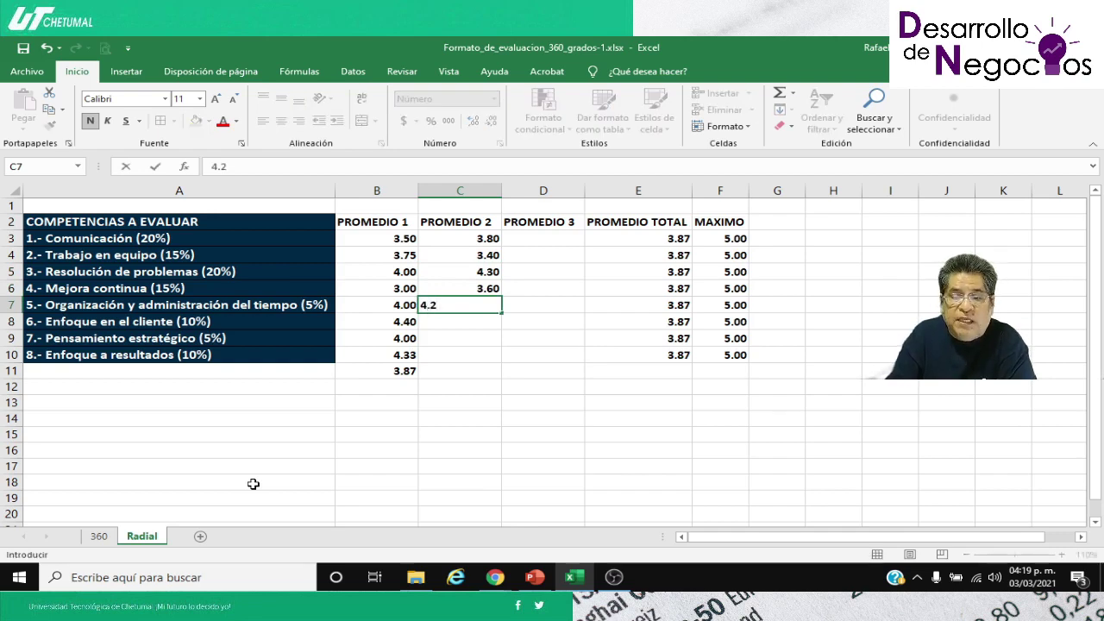
key(Return)
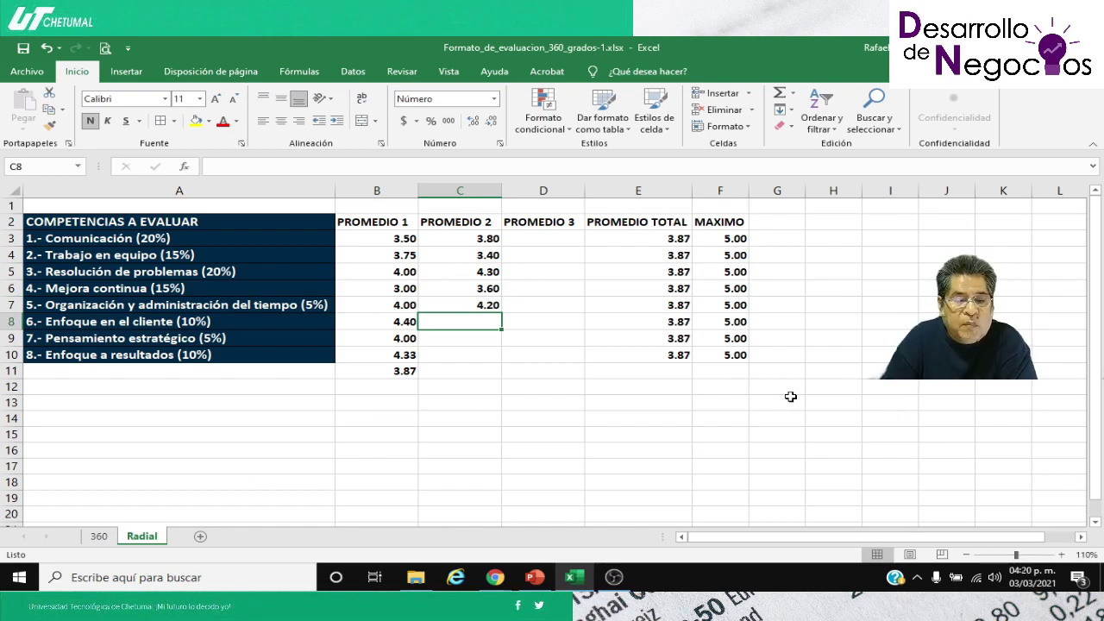
text(4.425)
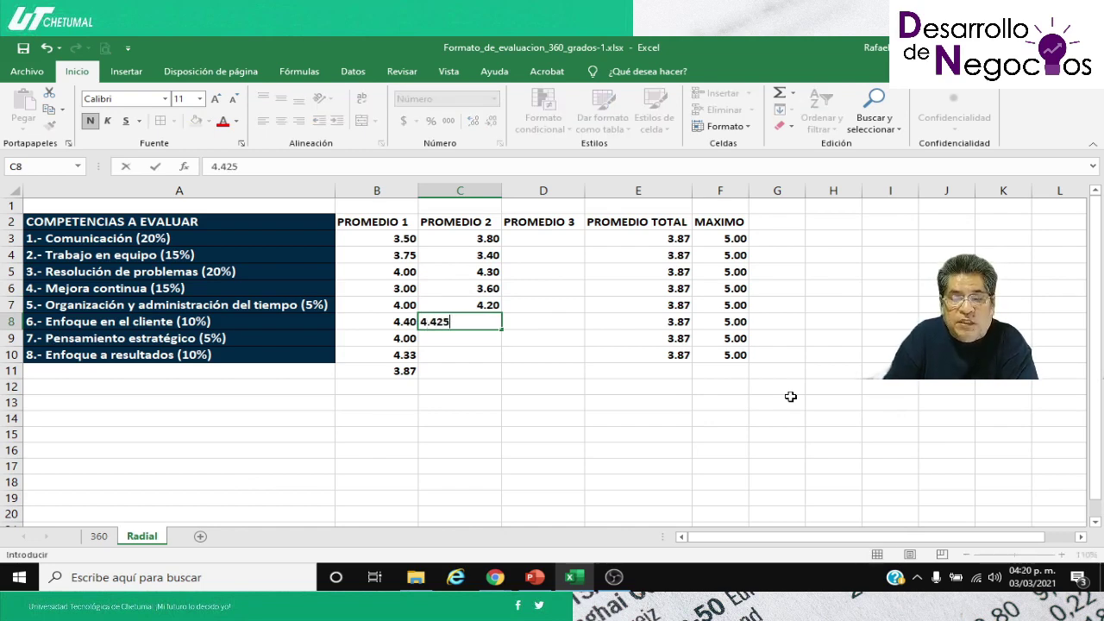
key(Return)
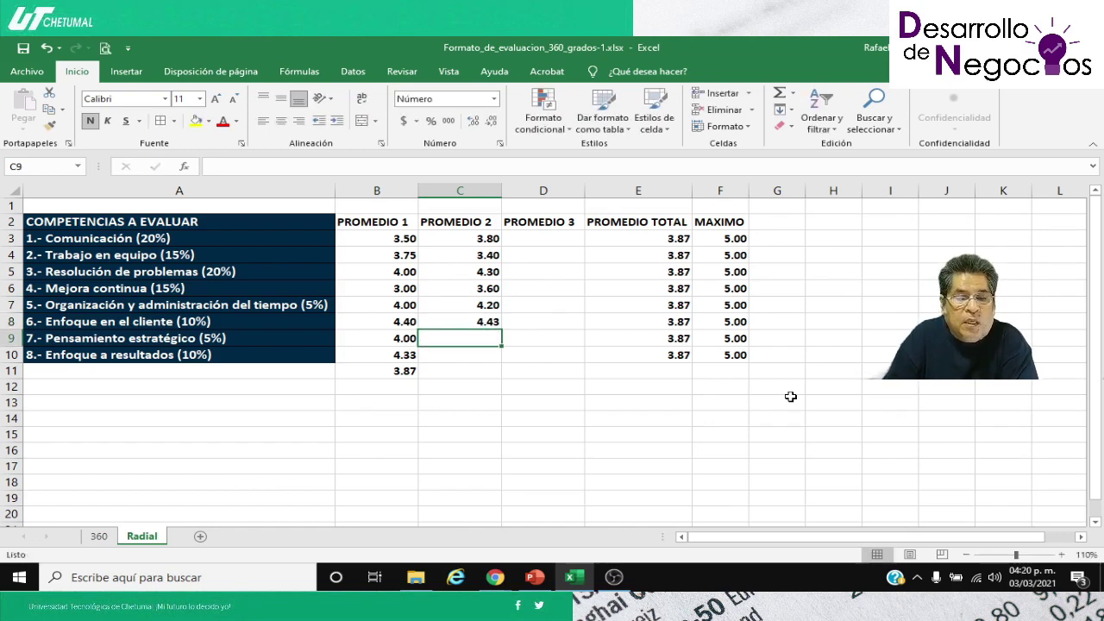
text(4)
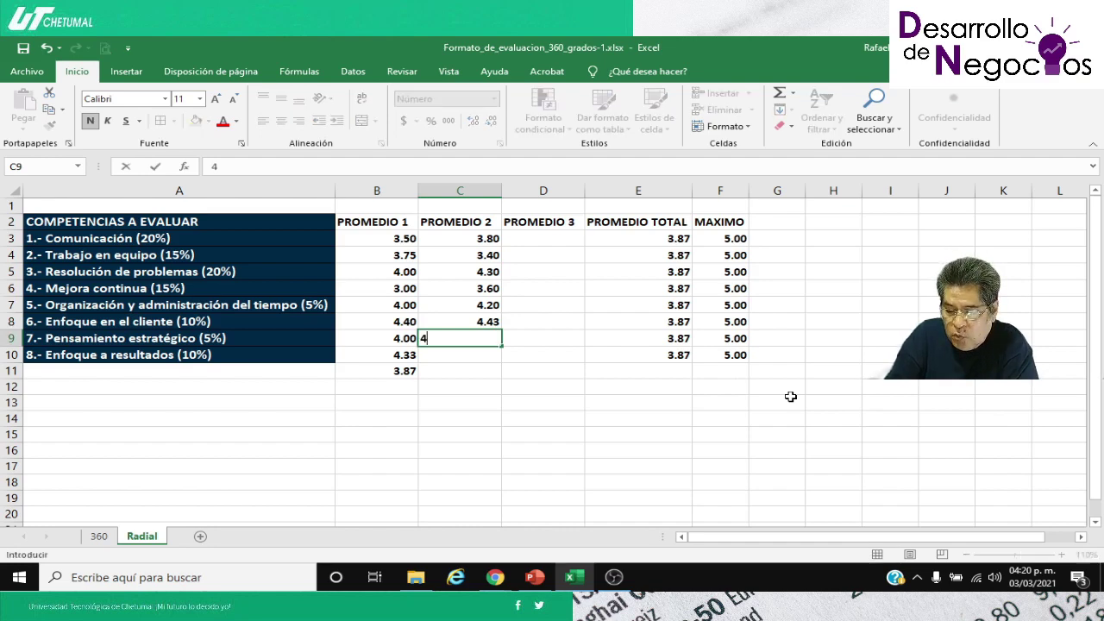
text(.5)
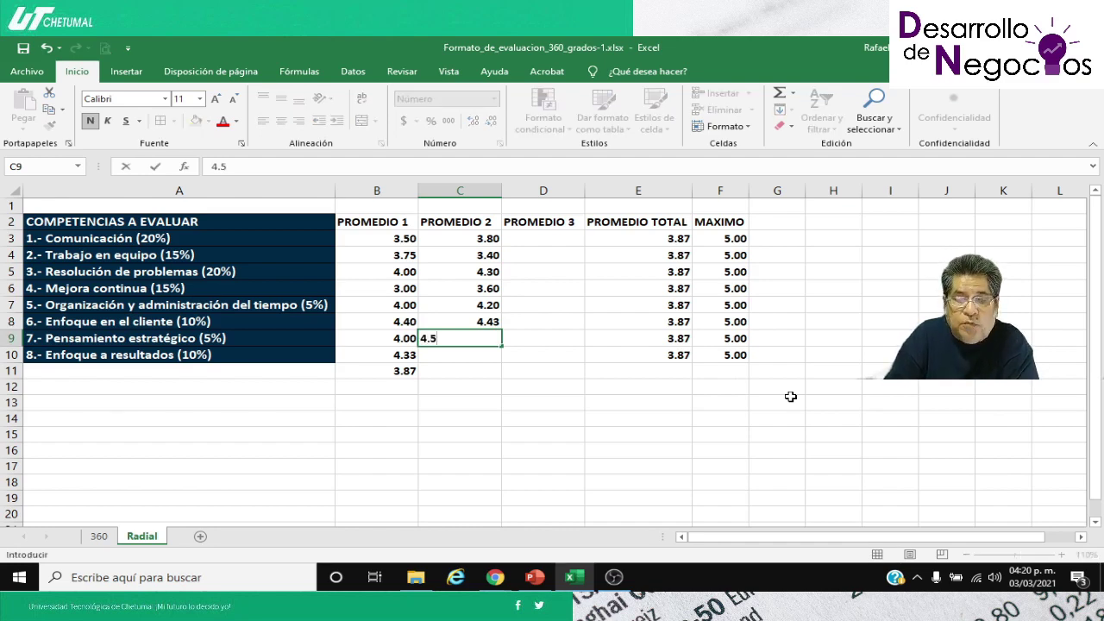
key(Return)
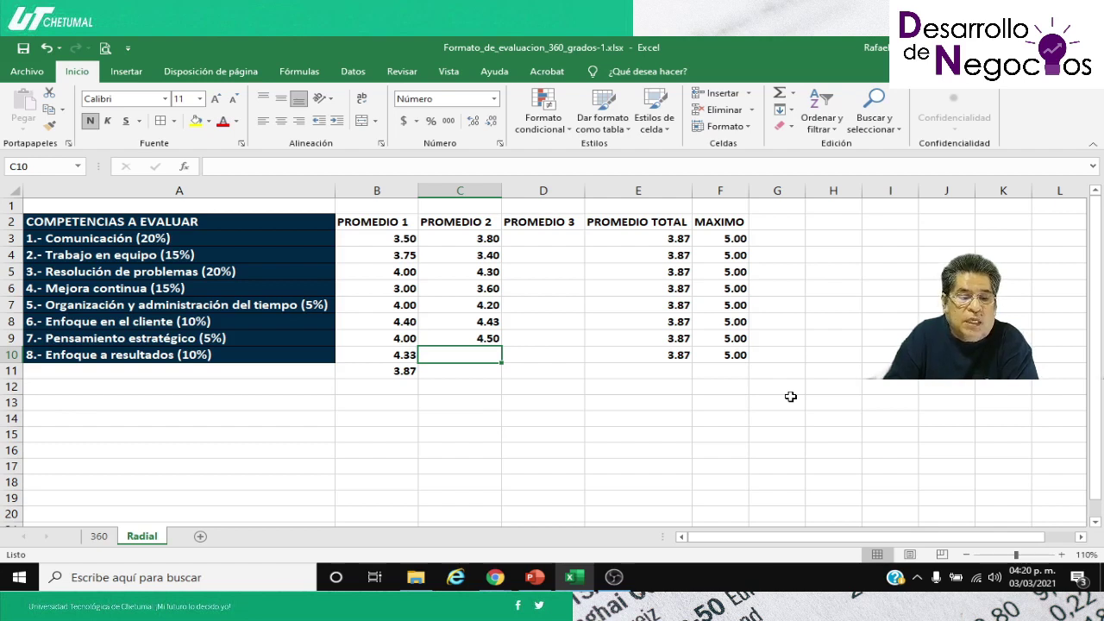
text(3.)
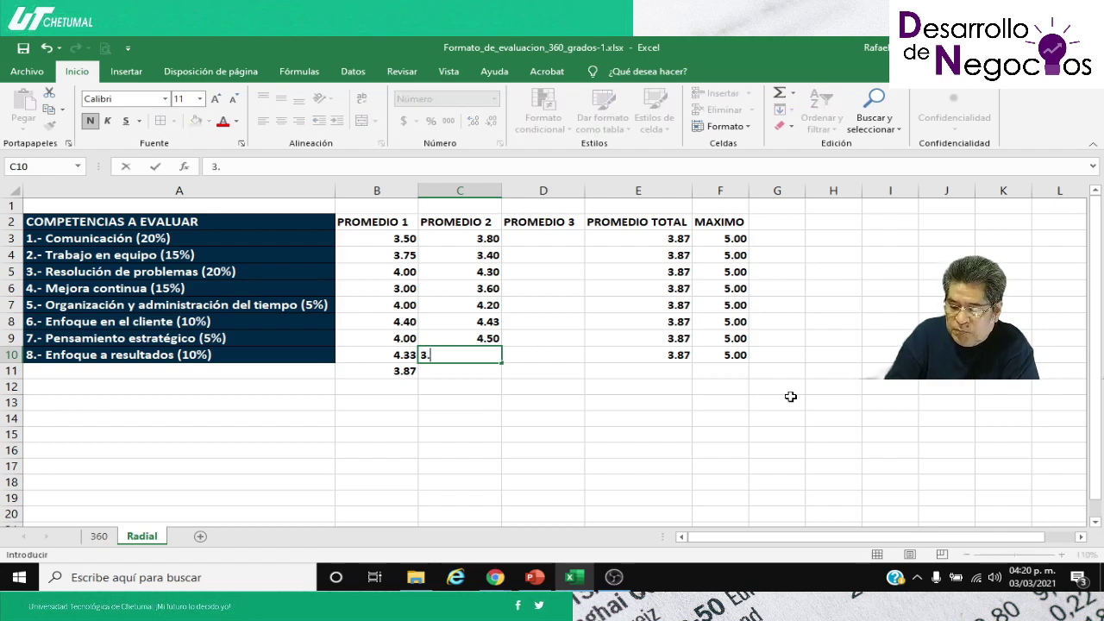
text(85)
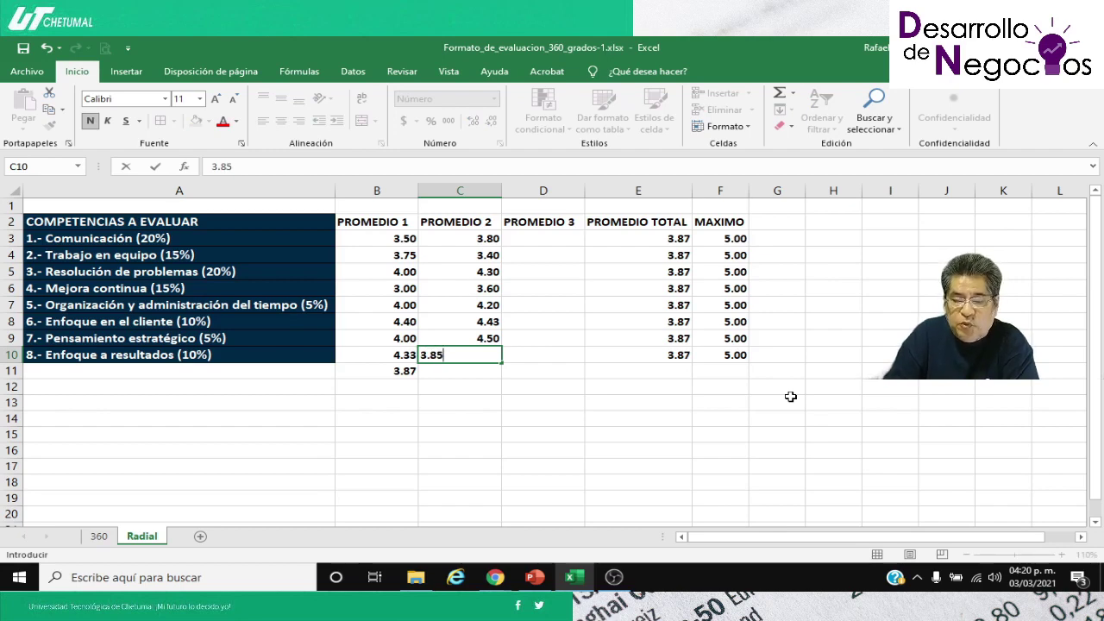
key(Return)
Step: Copy the average formula from B11 to C11 so it averages the PROMEDIO 2 column
key(Left)
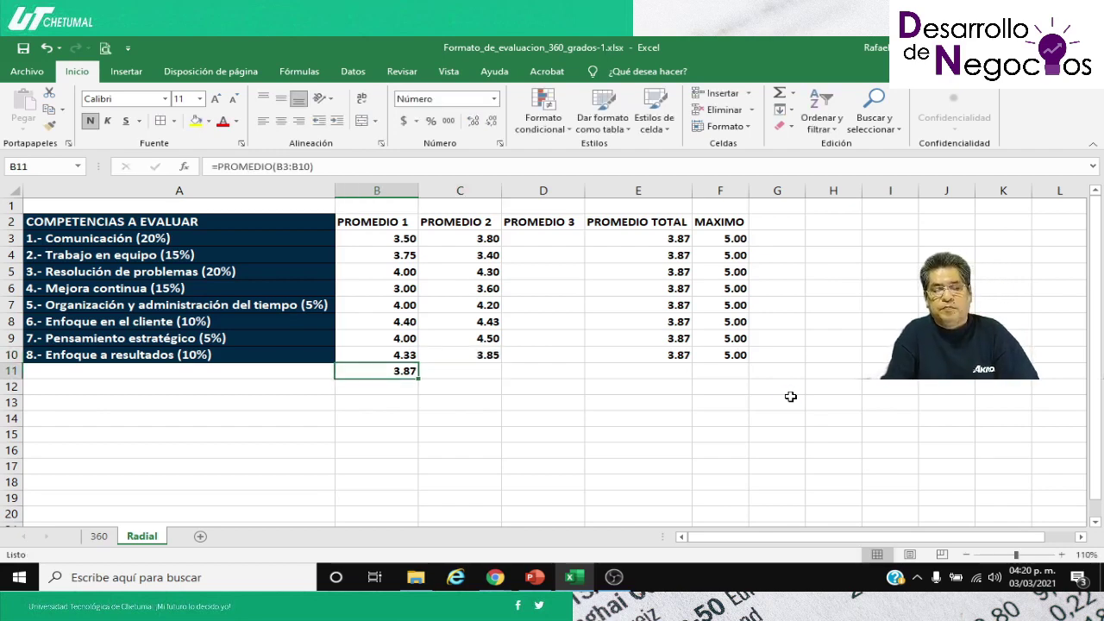
key(ctrl+c)
key(Right)
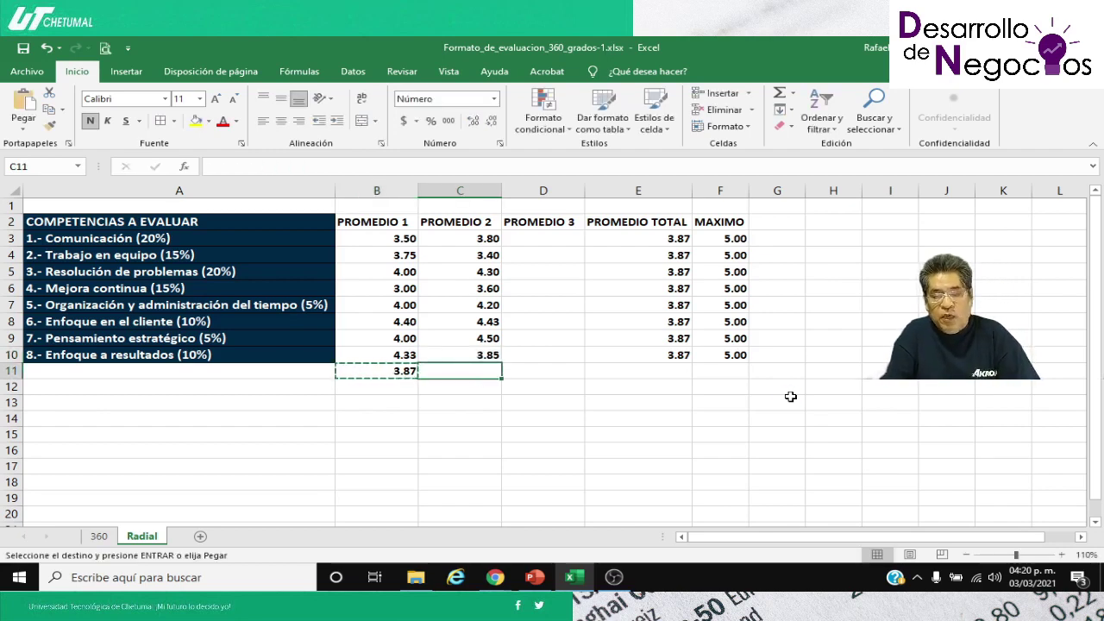
key(Return)
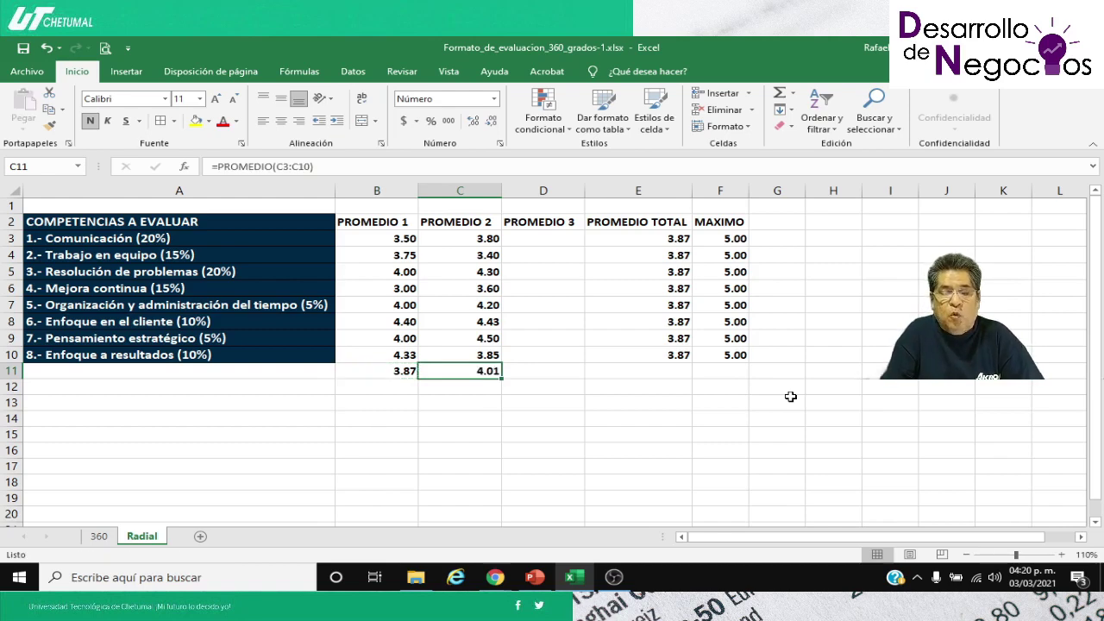
Step: Fill PROMEDIO 3 for the first four competencies, D3 to D6, with 4, 4.2, 4.5 and 3.9
key(Right)
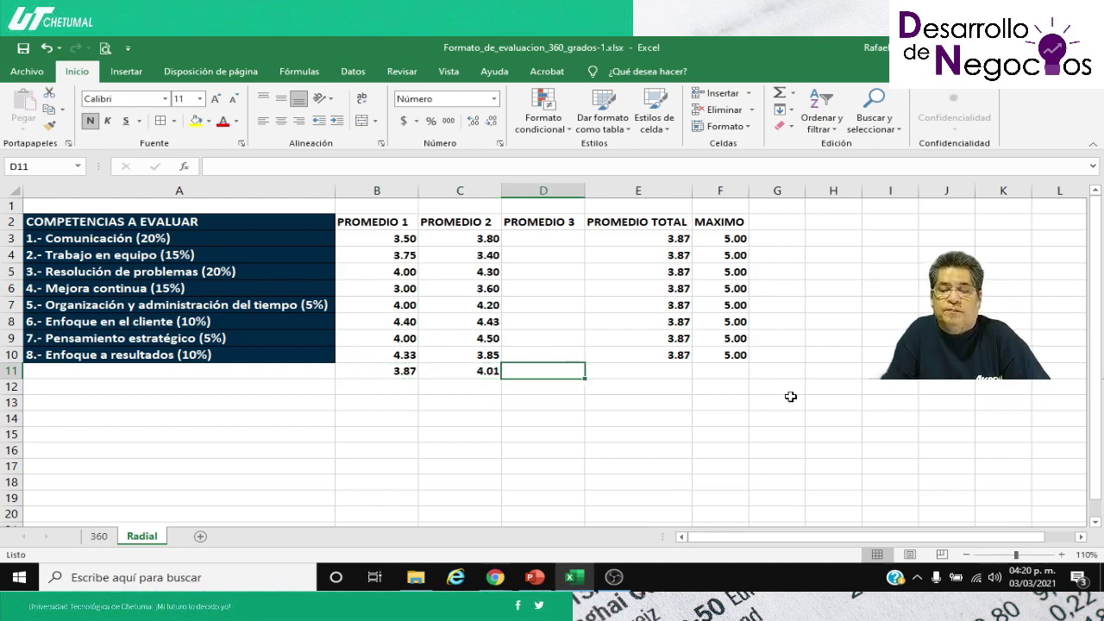
key(Up)
key(Up)
key(Up)
key(Up)
key(Up)
key(Up)
key(Up)
key(Up)
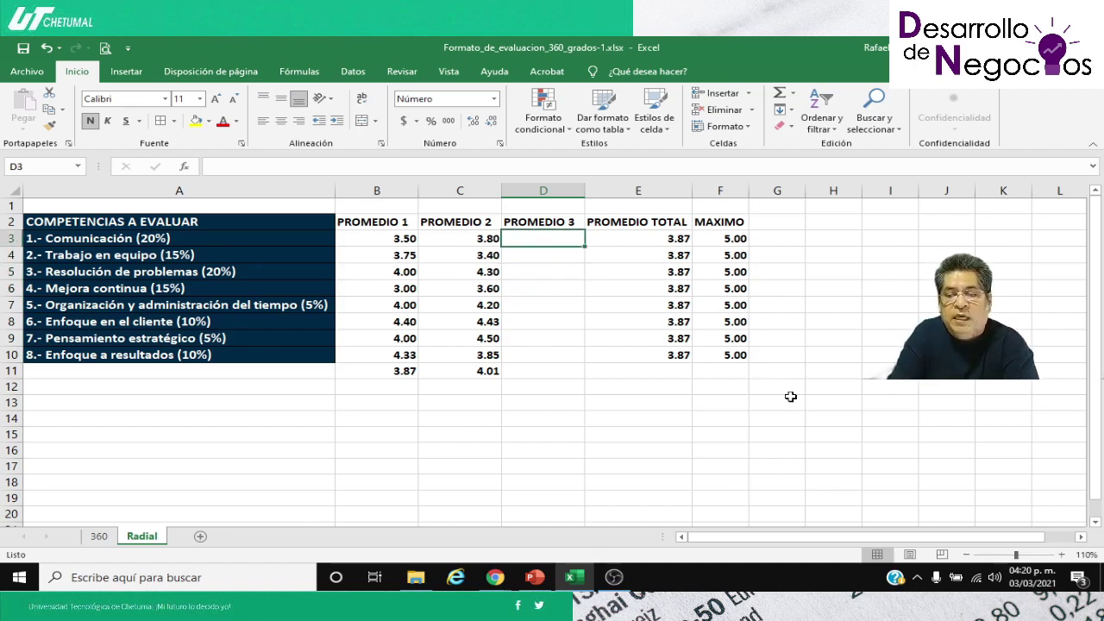
text(4)
key(Return)
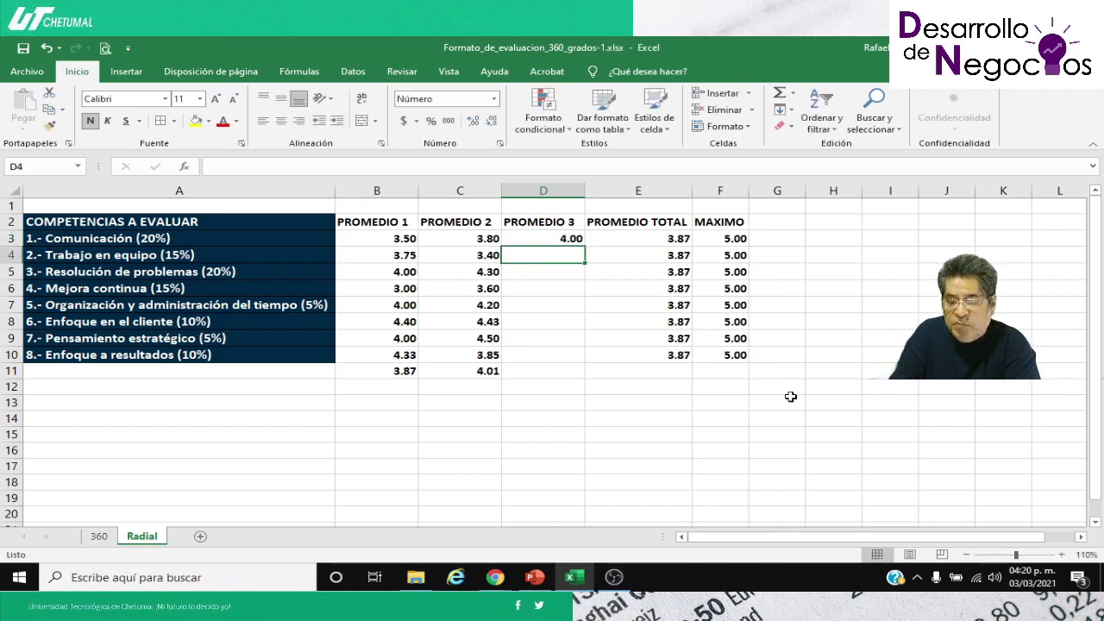
text(4.2)
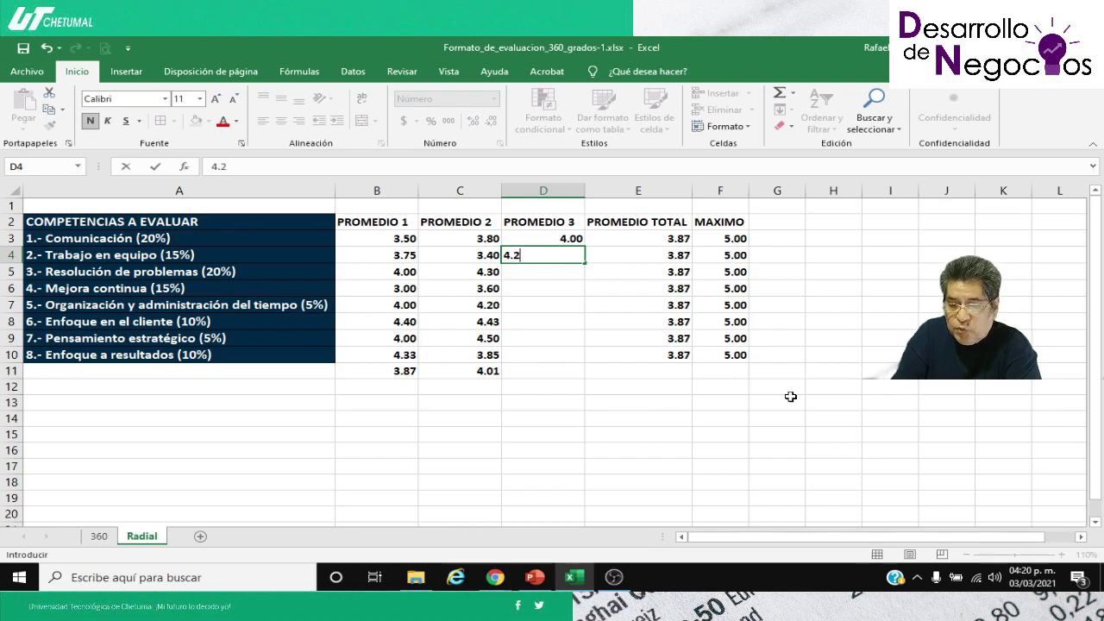
key(Return)
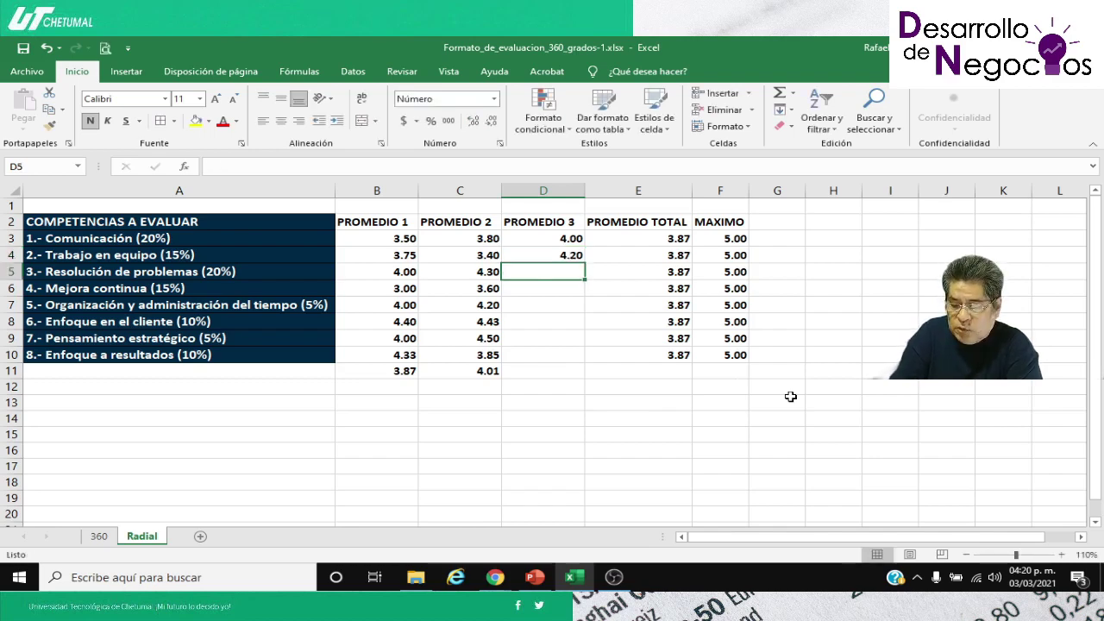
text(4.5)
key(Return)
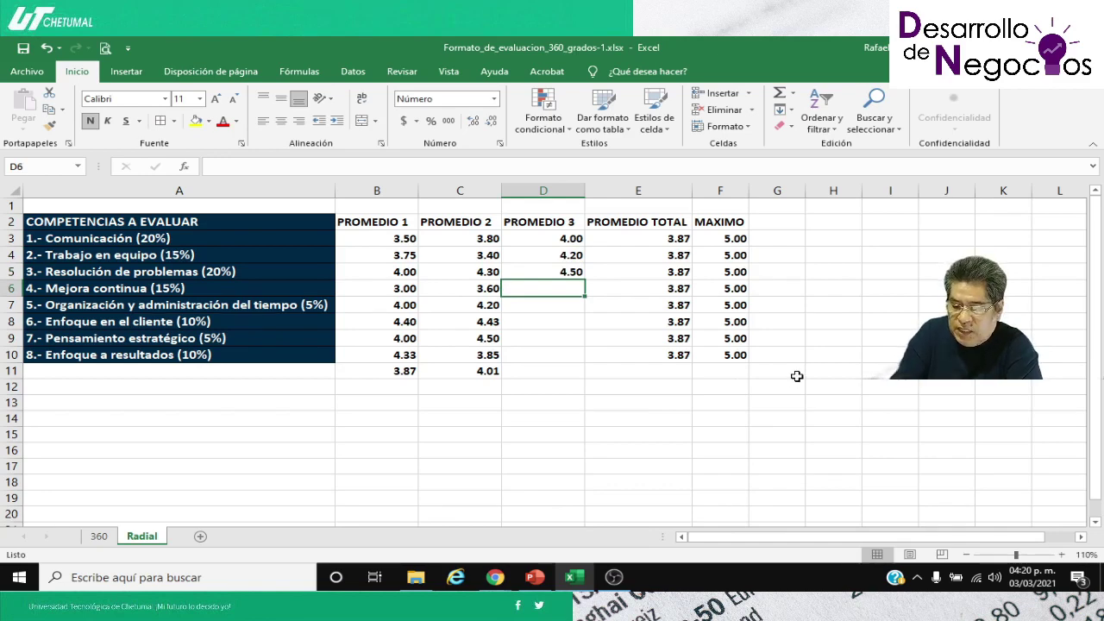
text(3.9)
key(Return)
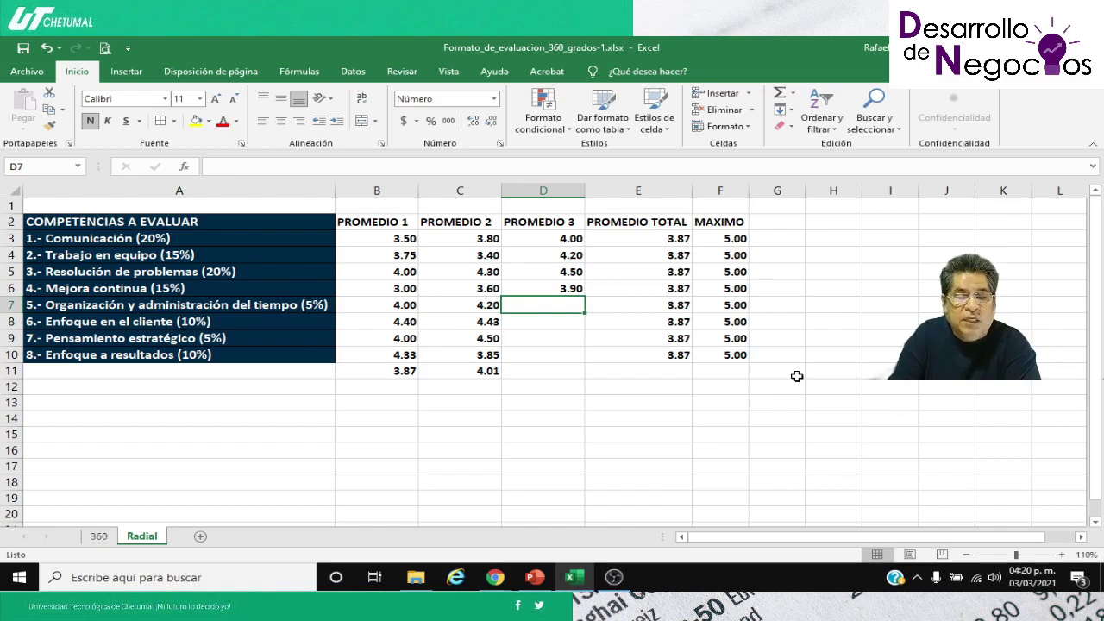
Step: Fill PROMEDIO 3 for the last four competencies, D7 to D10, with 4.30, 4.50, 4.50 and 4
text(4)
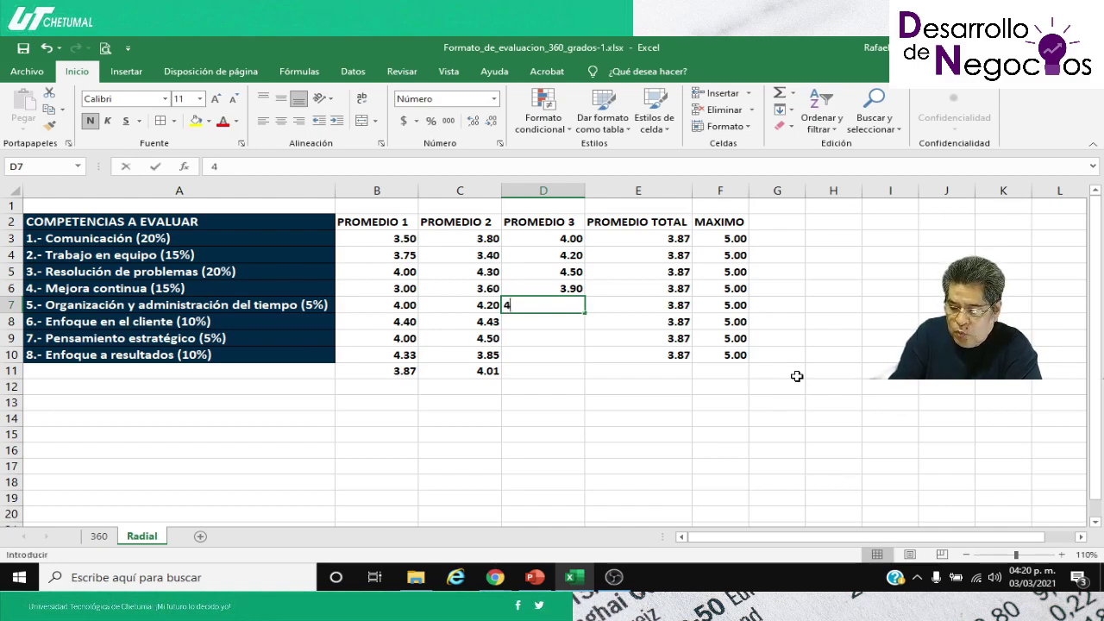
text(.30)
key(Return)
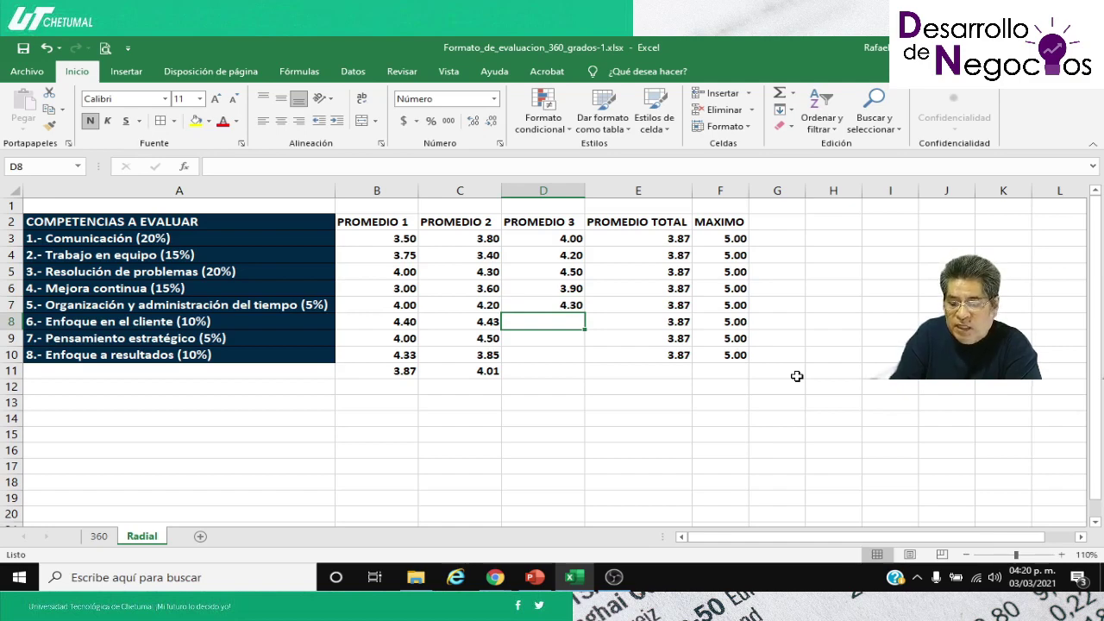
text(4.50)
key(Return)
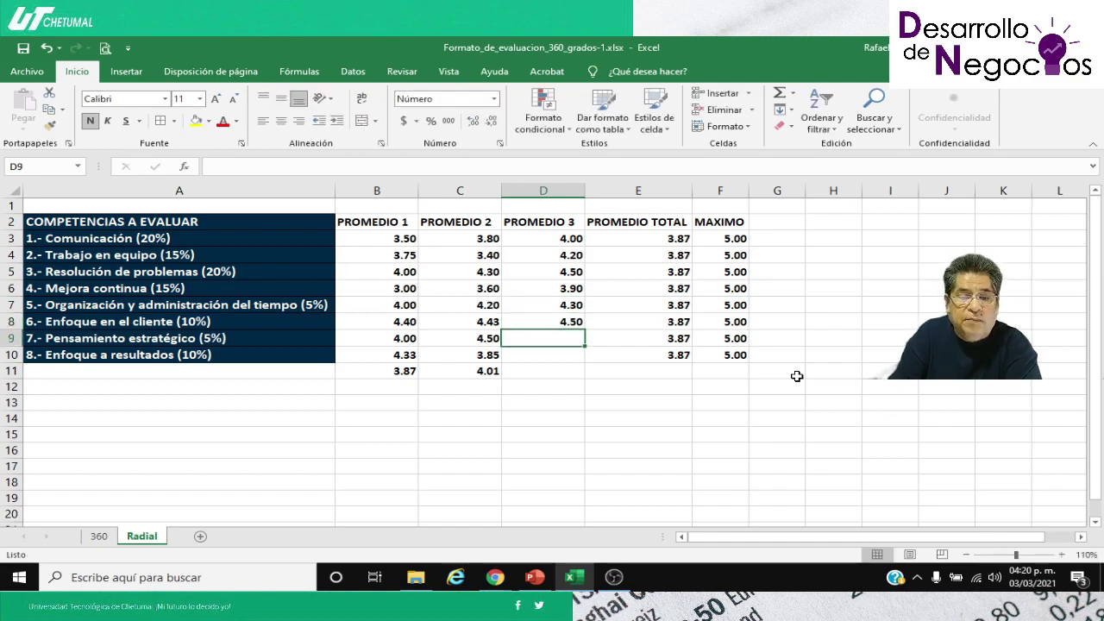
text(4.)
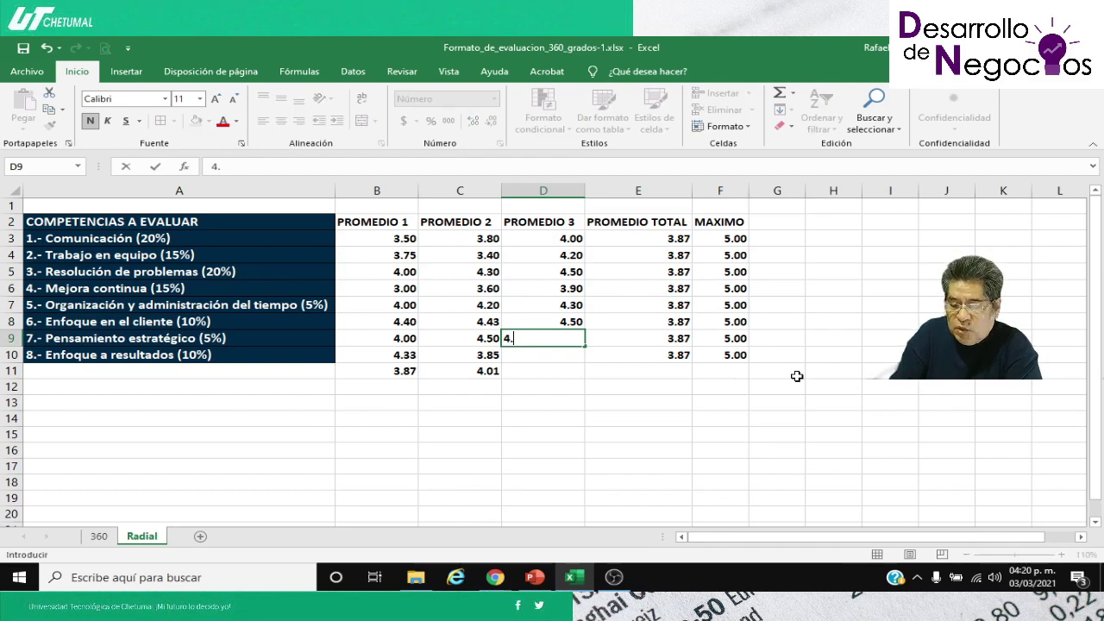
text(50)
key(Return)
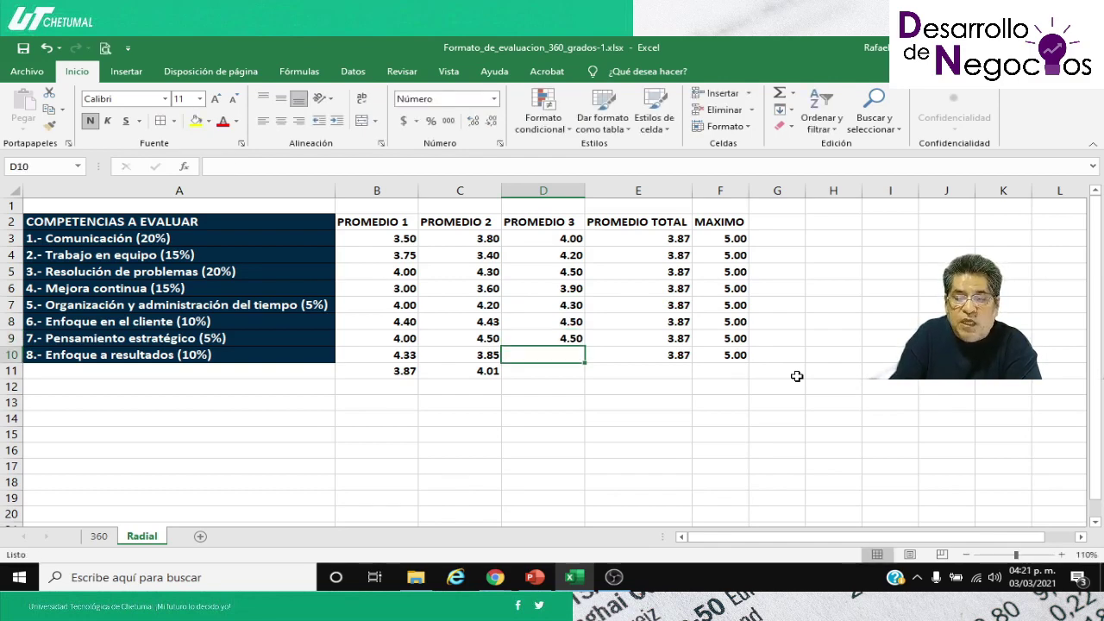
text(4)
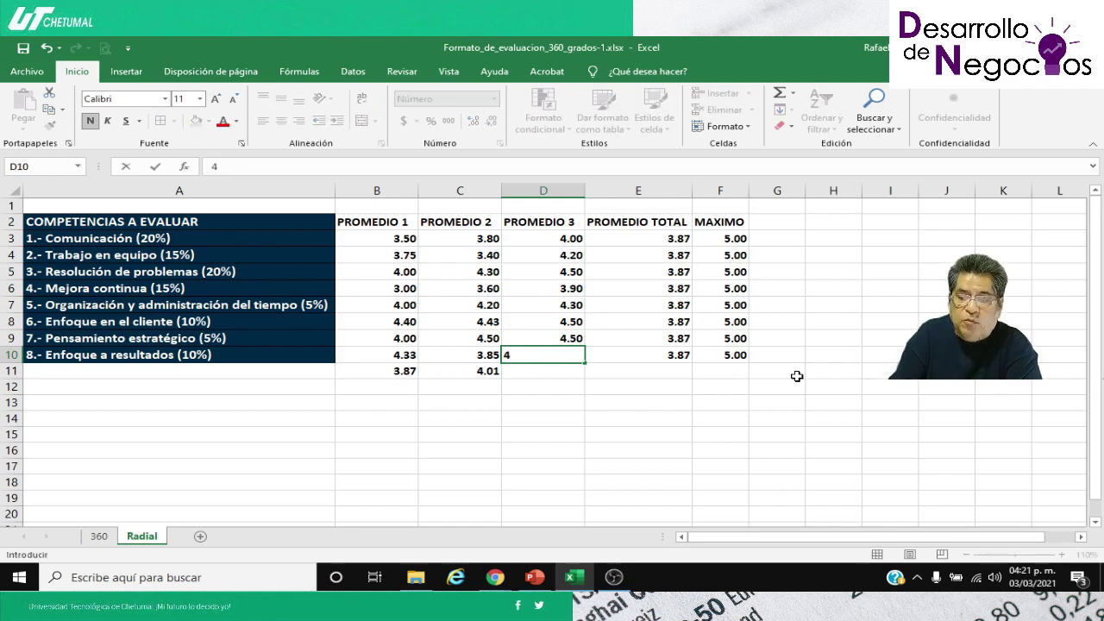
key(Return)
Step: Copy the average formula from C11 to D11 so it averages the PROMEDIO 3 column
key(Left)
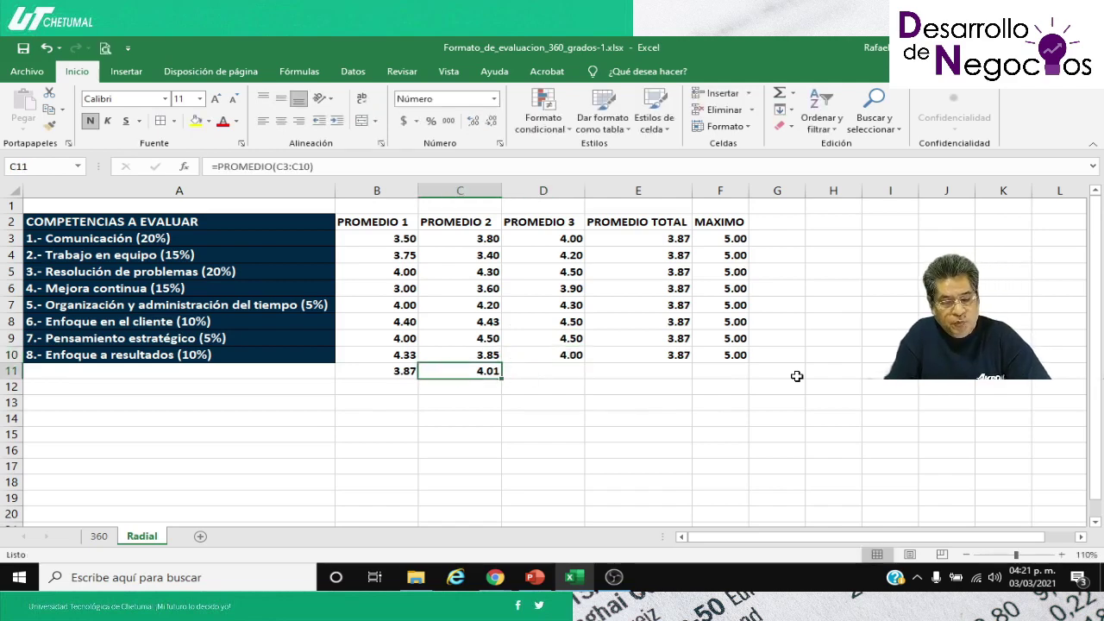
key(ctrl+c)
key(Right)
key(Return)
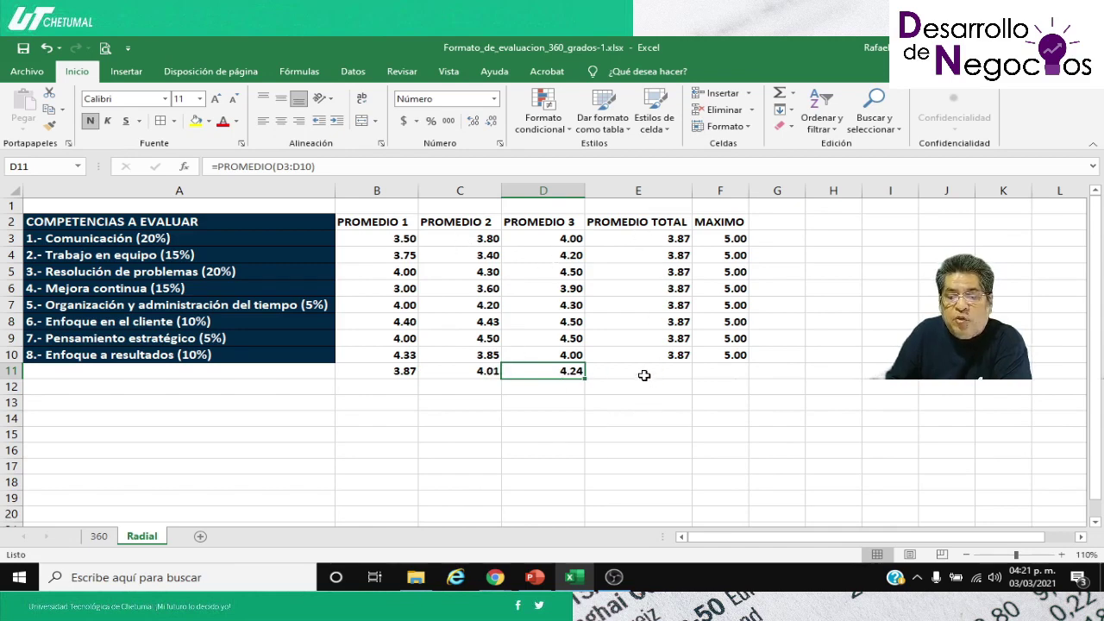
Step: Clear the old PROMEDIO TOTAL values from E3 to E10
drag(640, 238, 644, 355)
key(Delete)
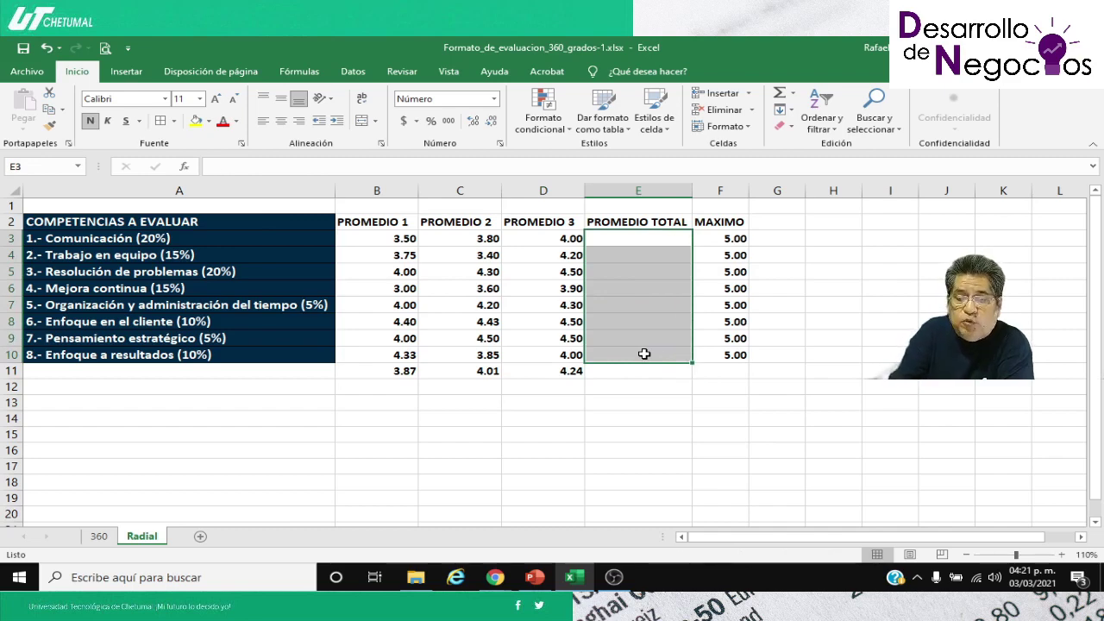
Step: Insert the PROMEDIO function in E11 to average the three column averages in B11:D11
key(Down)
key(Down)
key(Down)
key(Down)
key(Down)
key(Down)
key(Down)
key(Down)
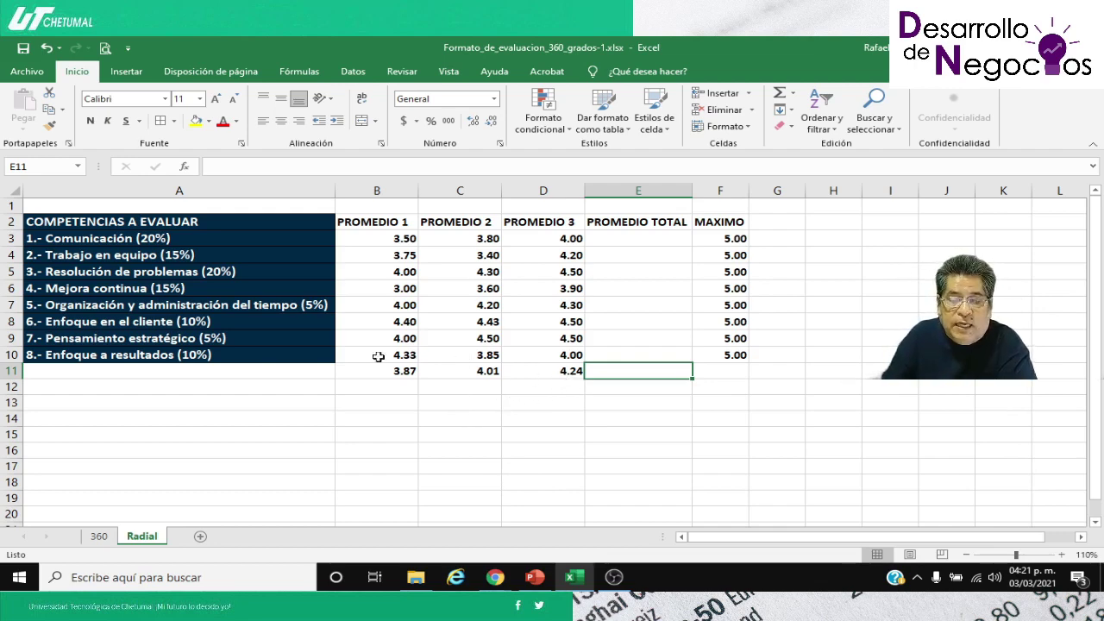
click(293, 72)
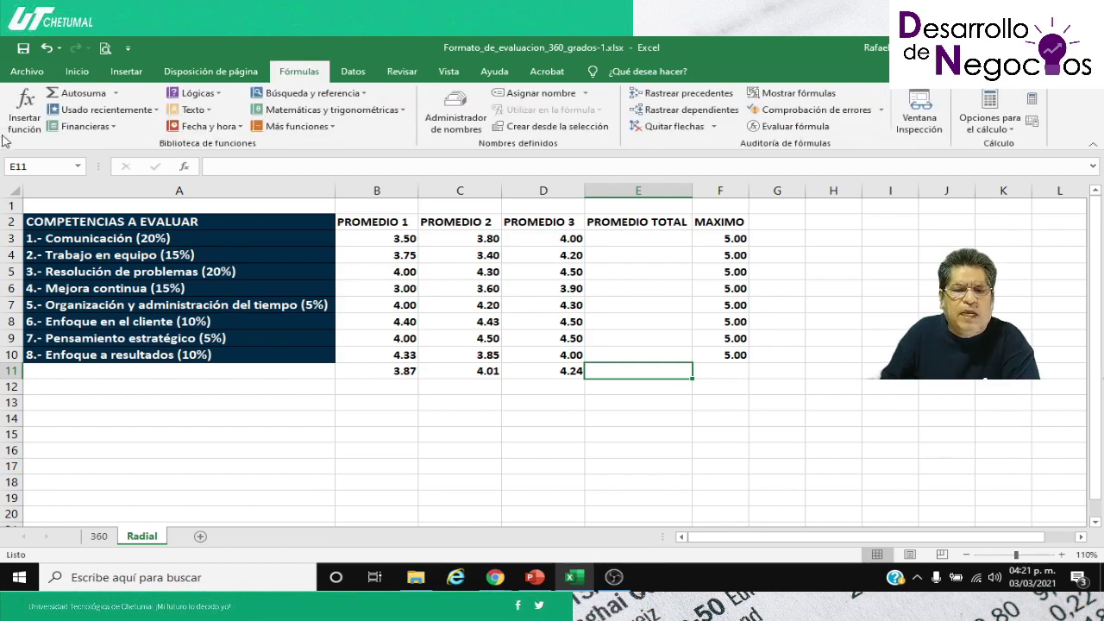
click(24, 112)
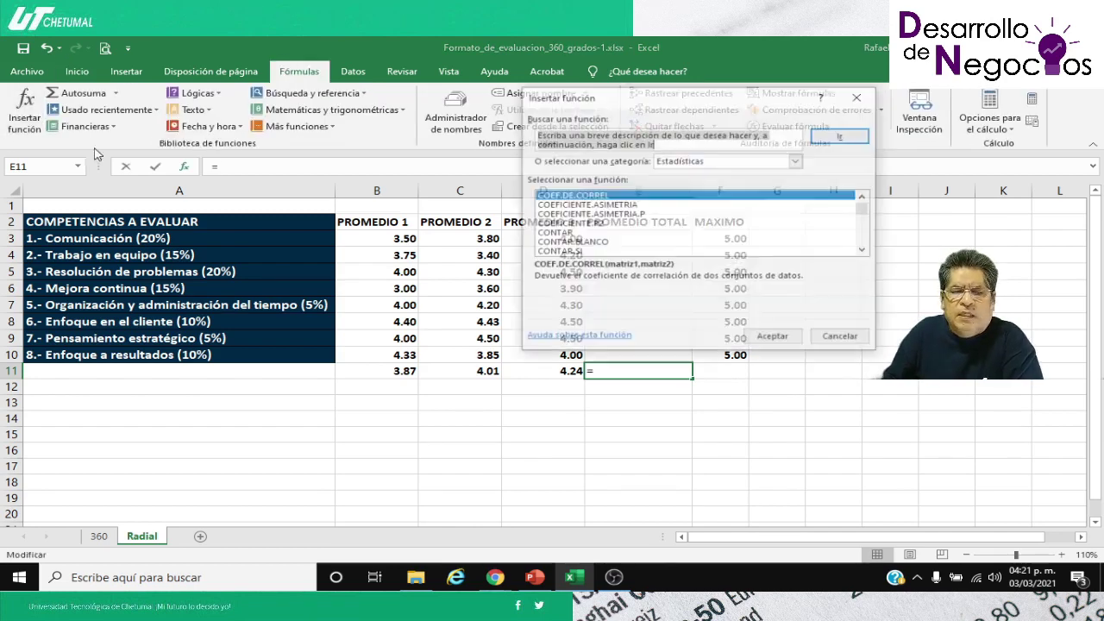
click(587, 208)
key(Down)
key(Down)
key(Down)
key(Down)
key(Down)
key(Down)
key(Down)
key(Down)
key(Down)
key(Down)
key(Down)
key(Down)
key(Down)
key(Down)
key(Down)
key(Down)
key(Down)
key(Down)
key(Down)
key(Down)
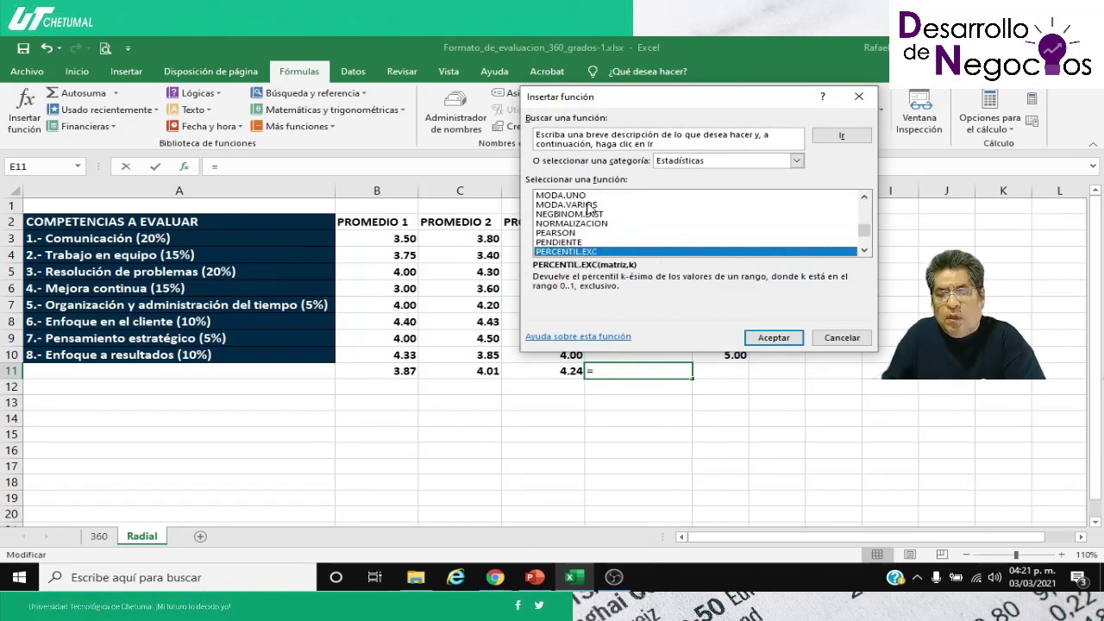
key(Down)
key(Down)
key(Down)
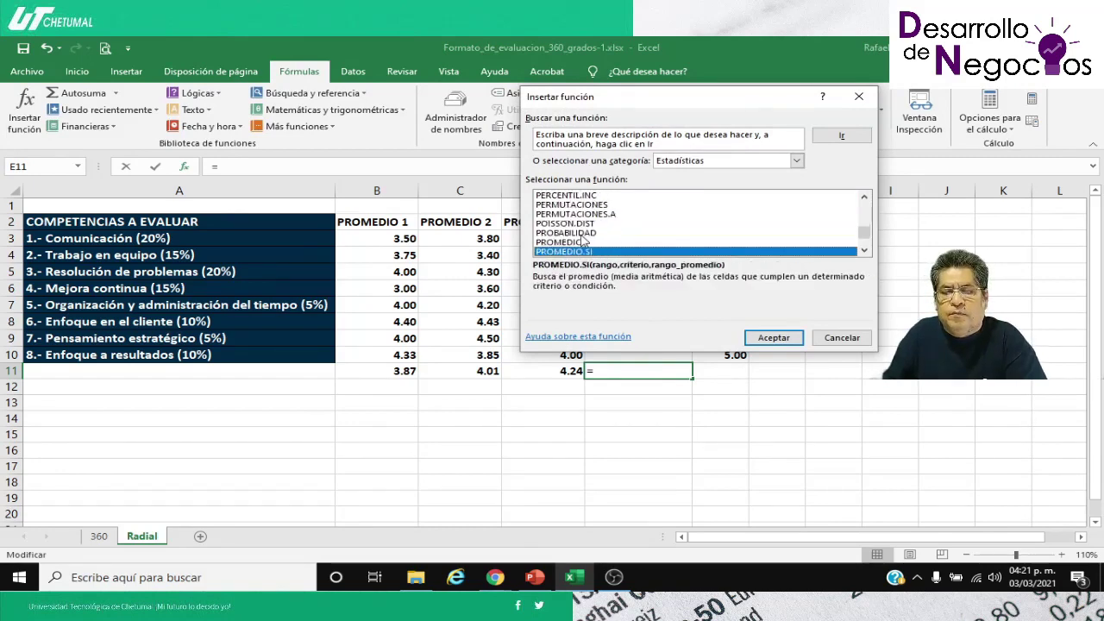
click(569, 244)
click(768, 337)
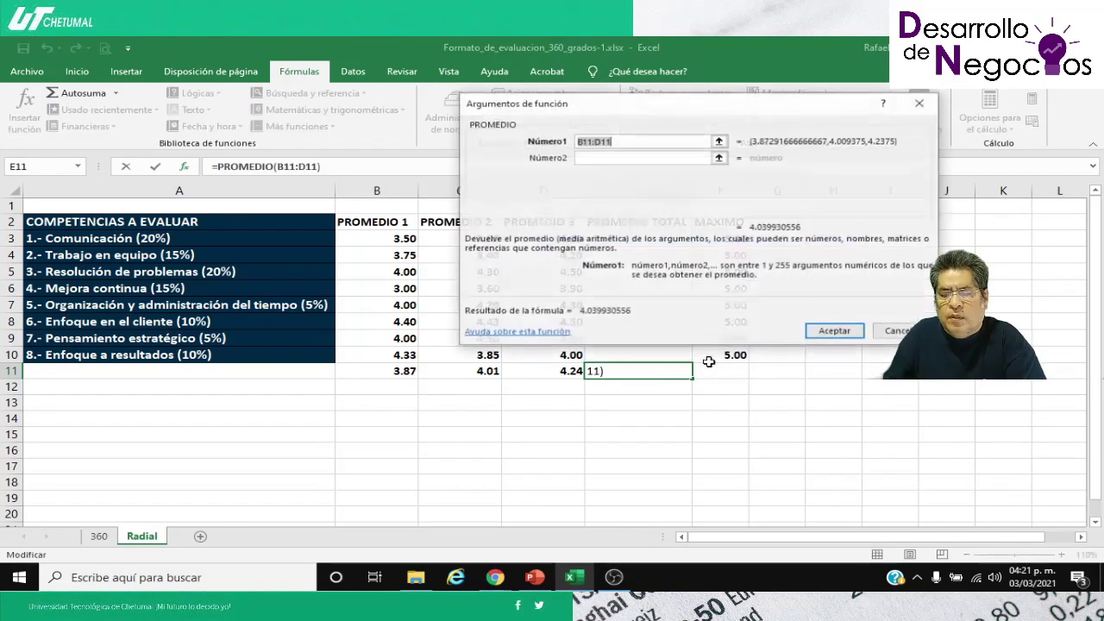
click(719, 141)
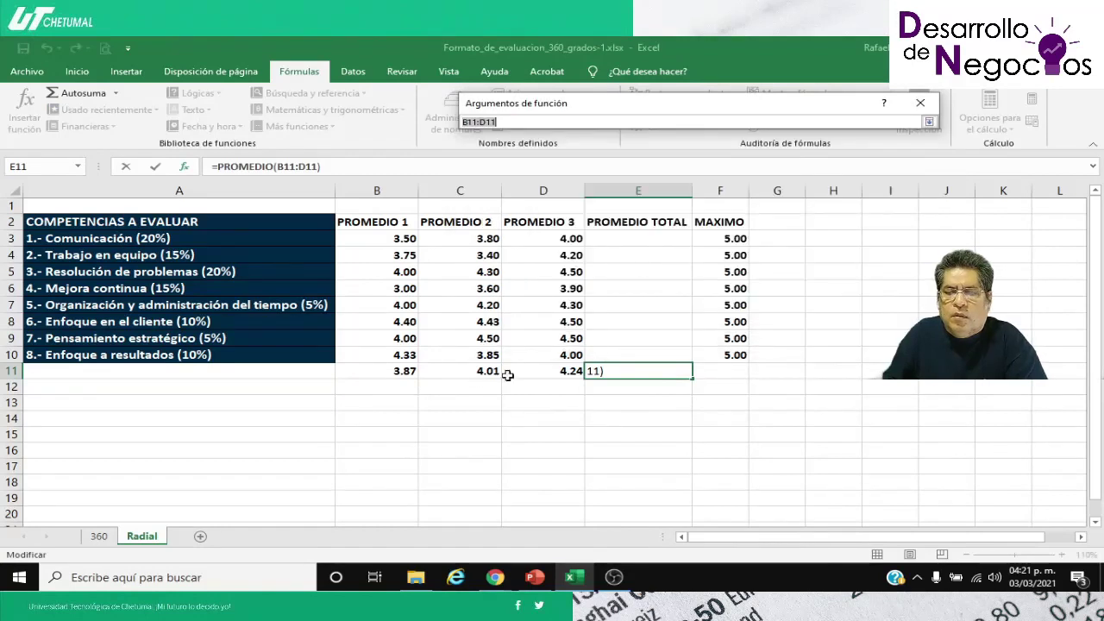
drag(396, 370, 528, 371)
key(Return)
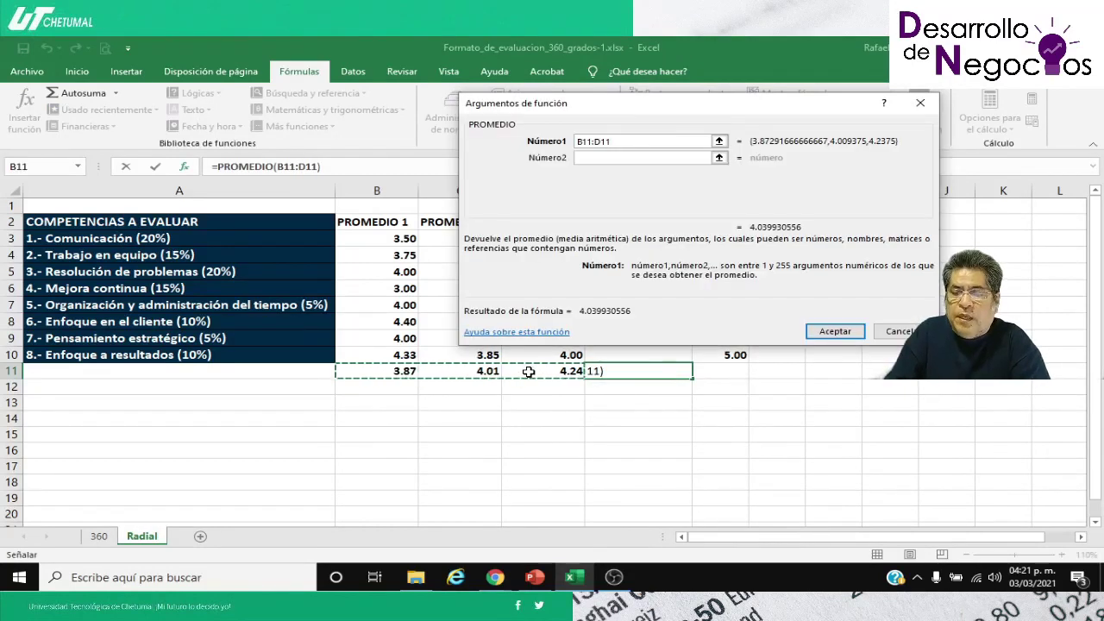
key(Return)
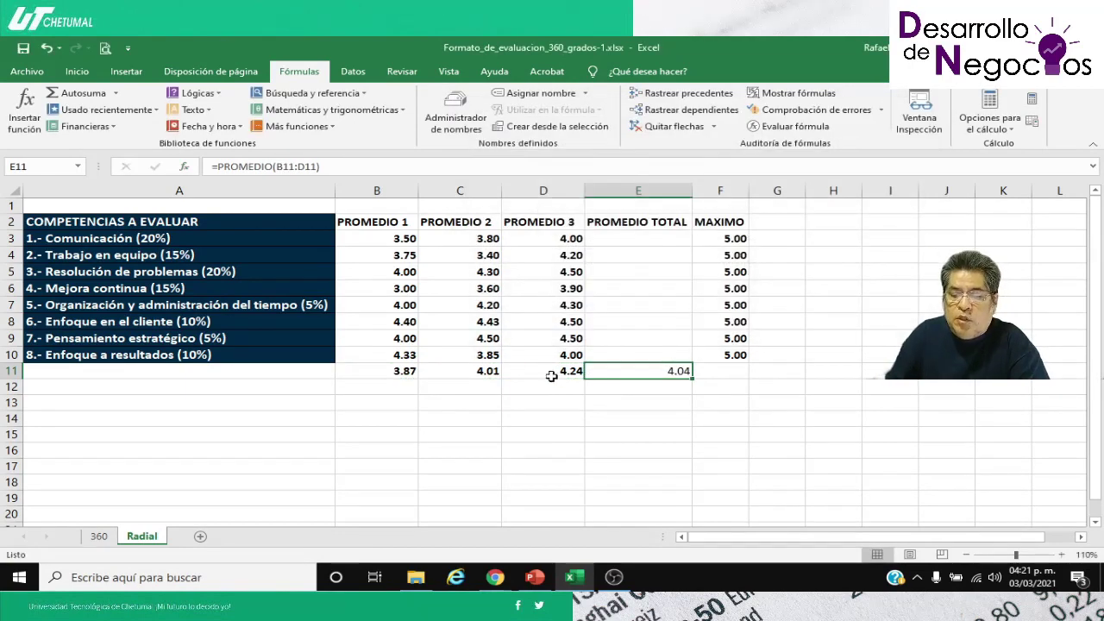
Step: Copy the cell formatting of D11 onto the overall average in E11
click(560, 371)
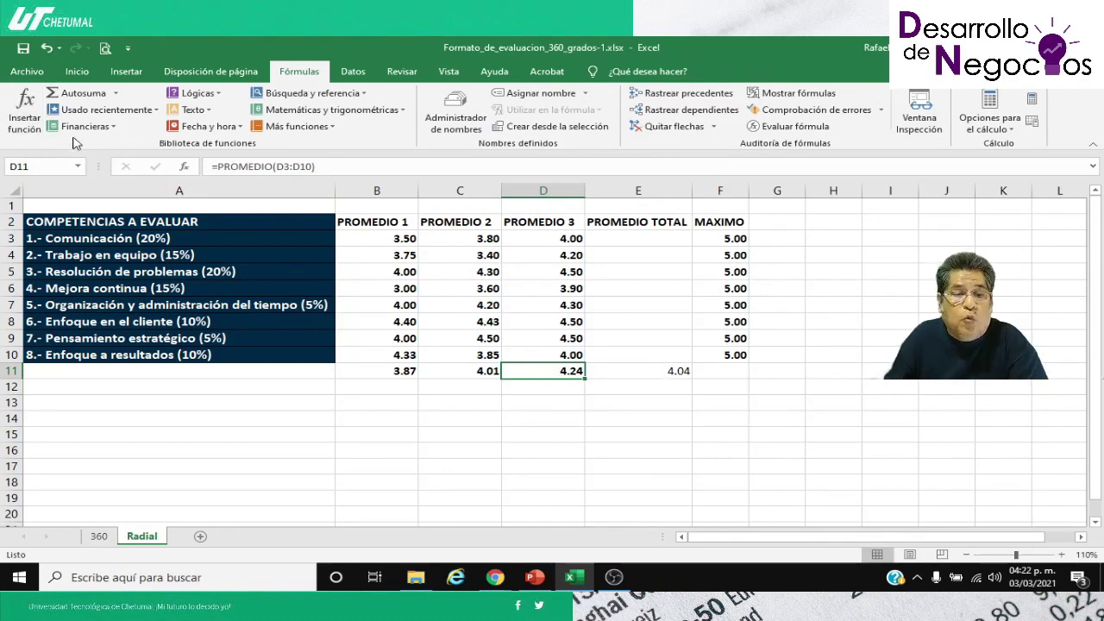
click(74, 74)
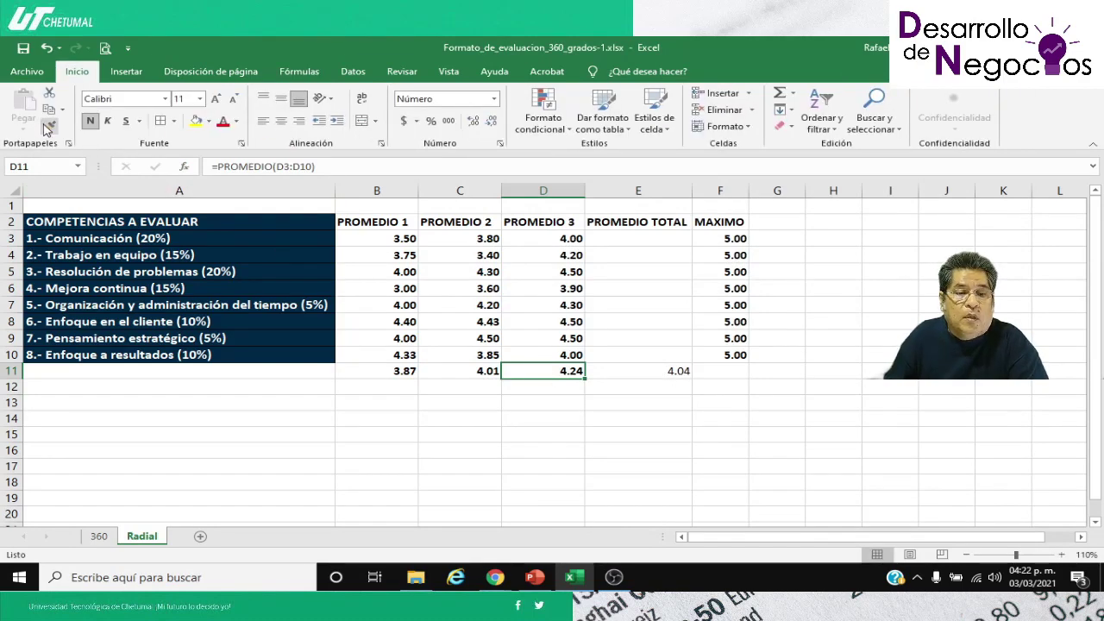
click(49, 127)
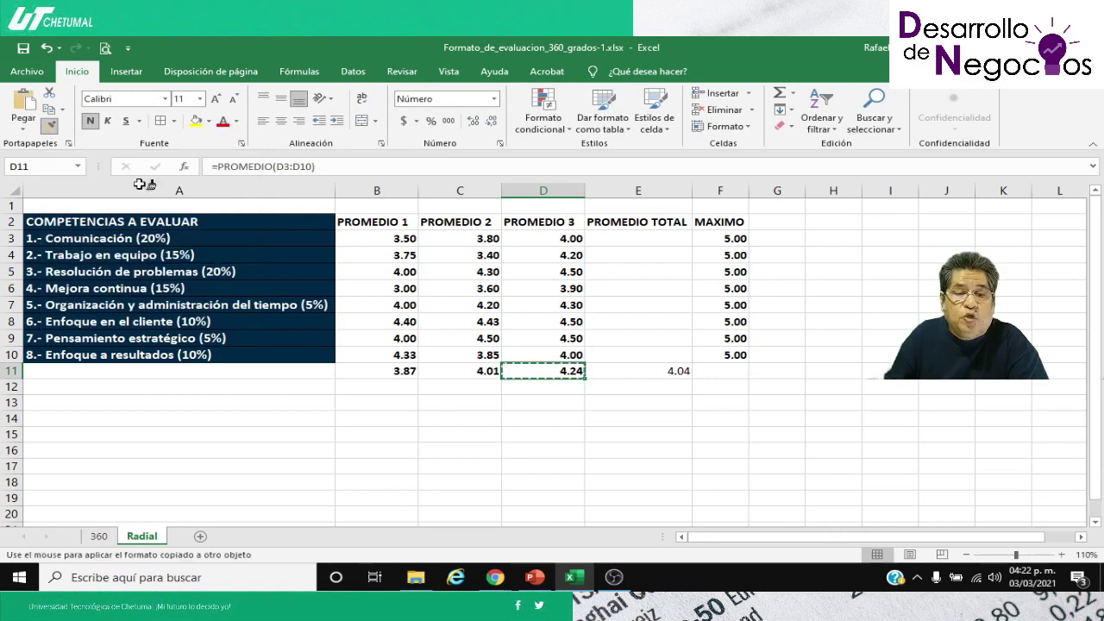
click(639, 372)
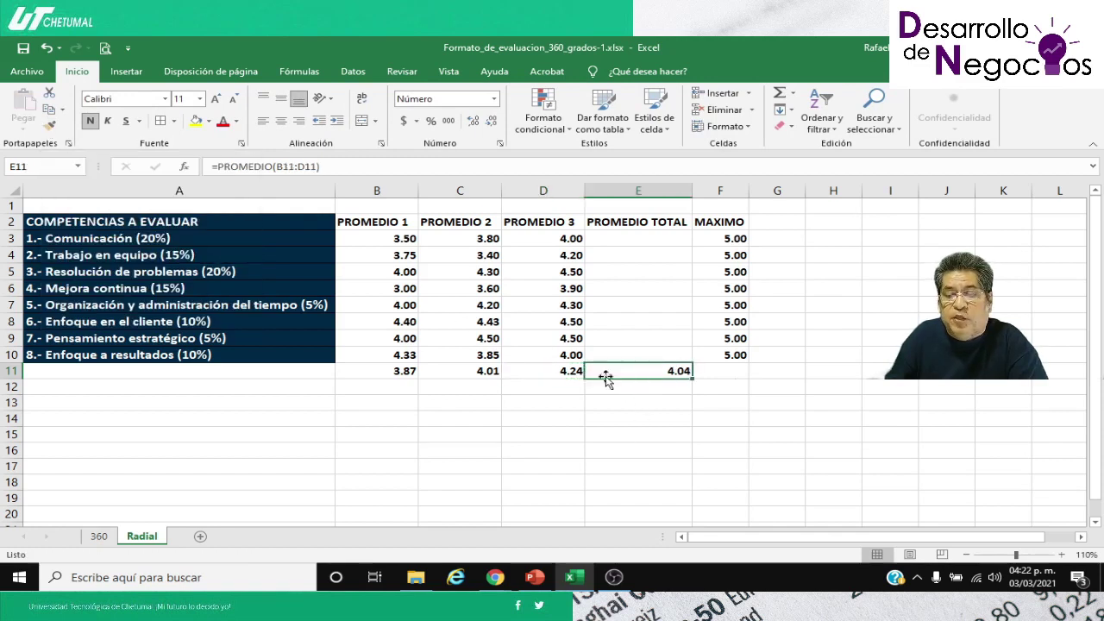
Step: Enter a formula in E3 under PROMEDIO TOTAL that refers to E11 as an absolute reference
click(634, 236)
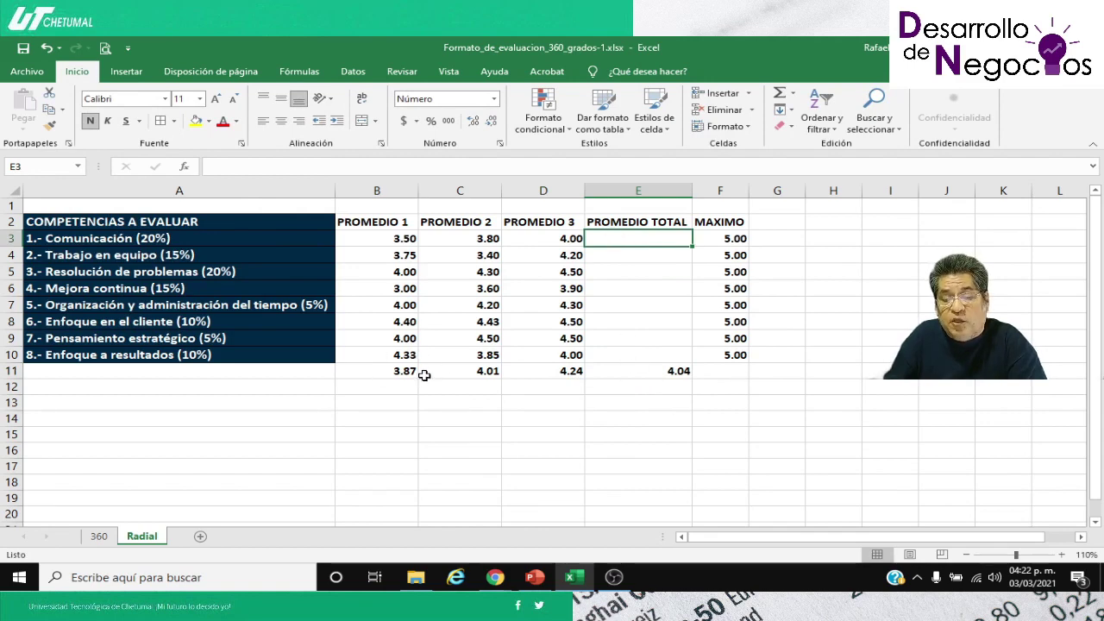
mouse_move(563, 576)
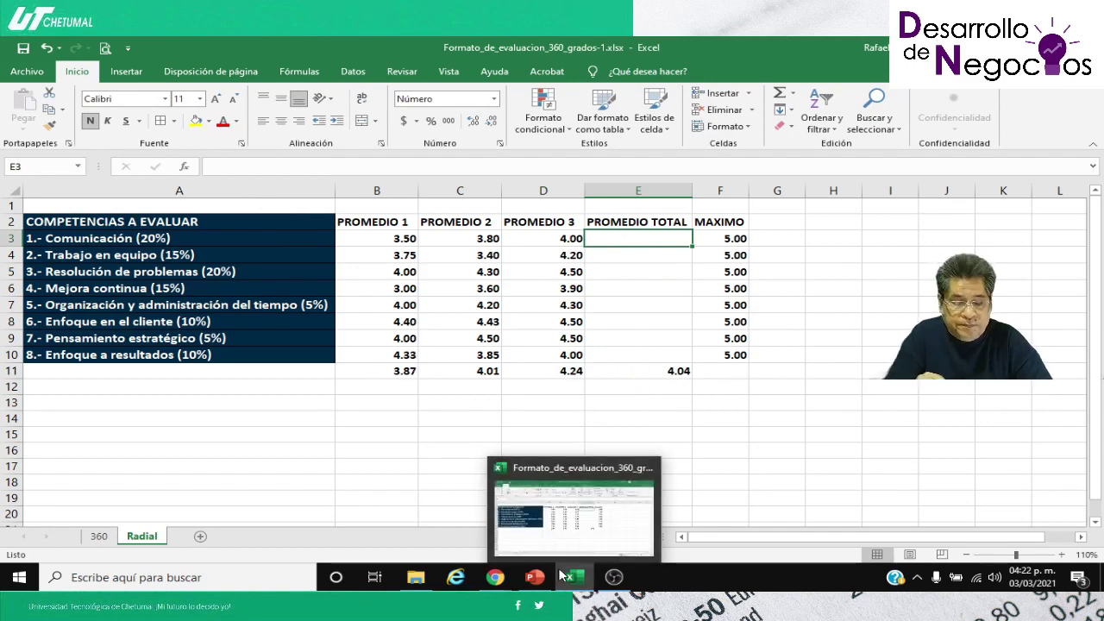
text(=)
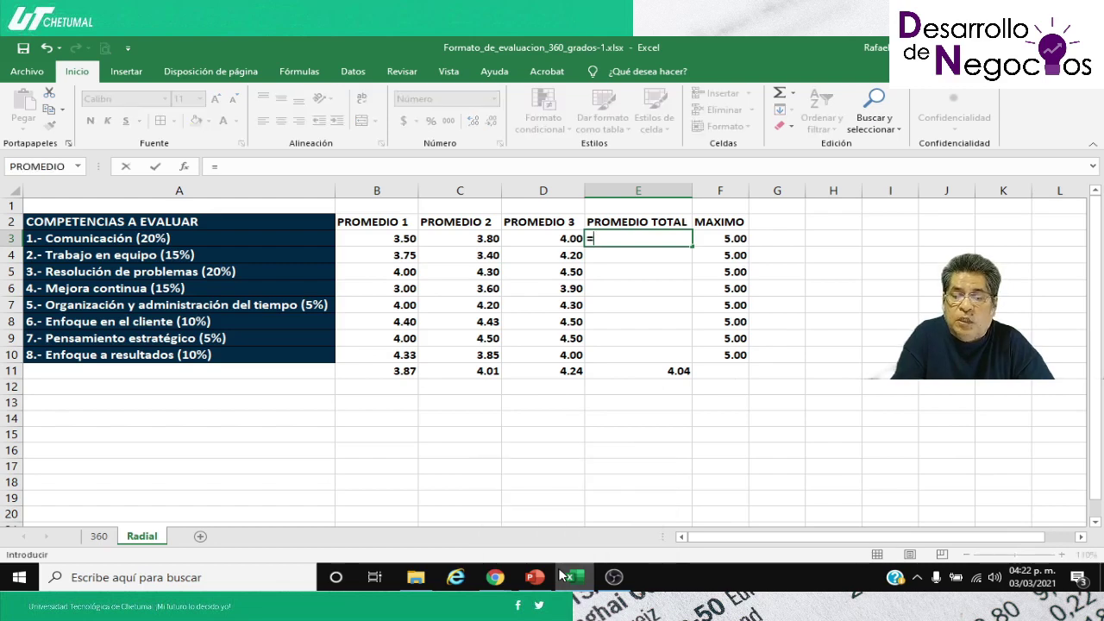
click(628, 367)
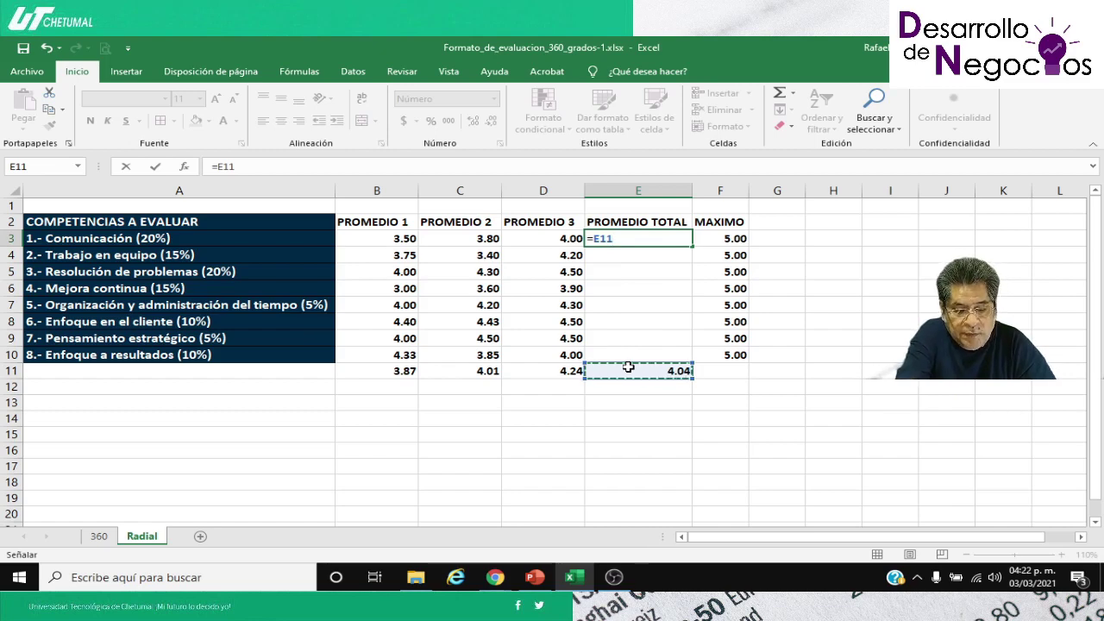
key(F4)
key(Return)
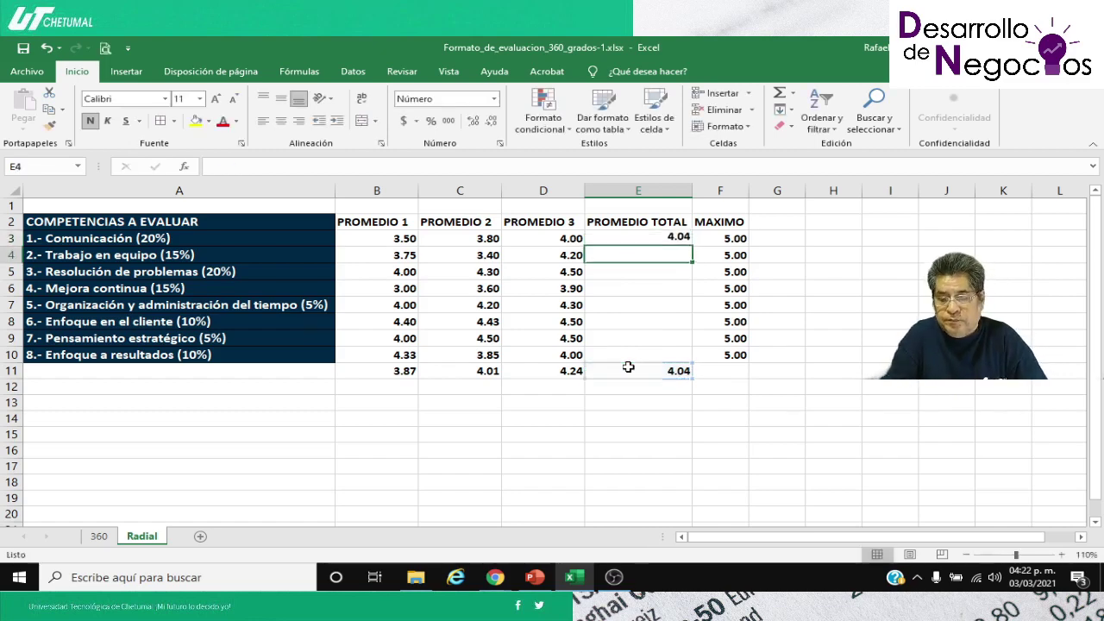
Step: Copy the PROMEDIO TOTAL formula from E3 into E4:E10
key(Up)
key(ctrl+c)
key(Down)
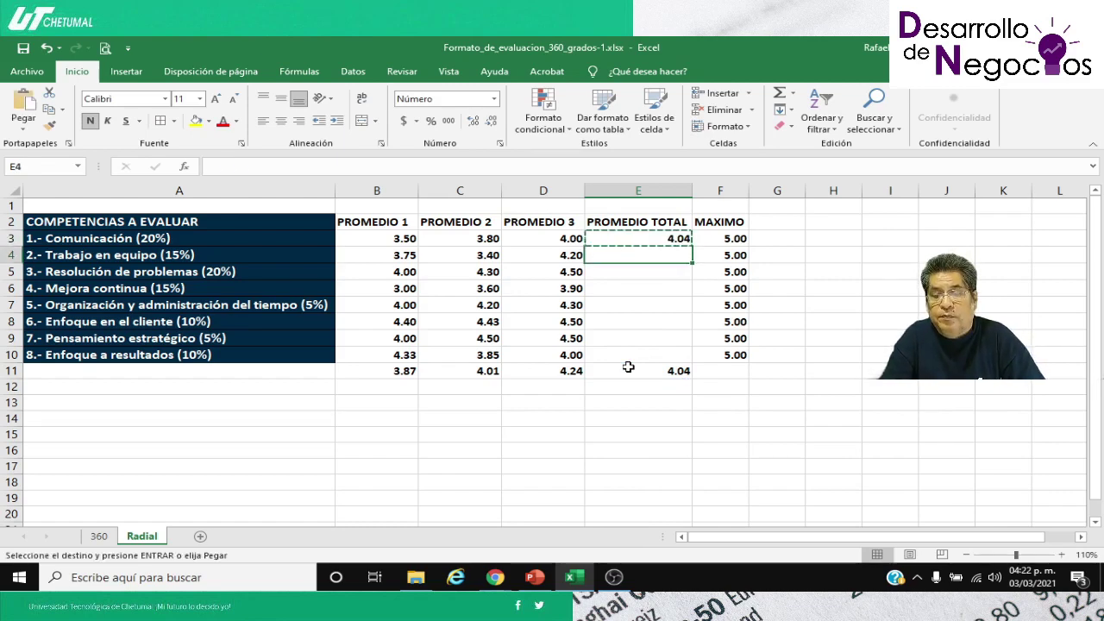
key(shift+Down)
key(shift+Down)
key(shift+Down)
key(shift+Down)
key(shift+Down)
key(shift+Down)
key(Return)
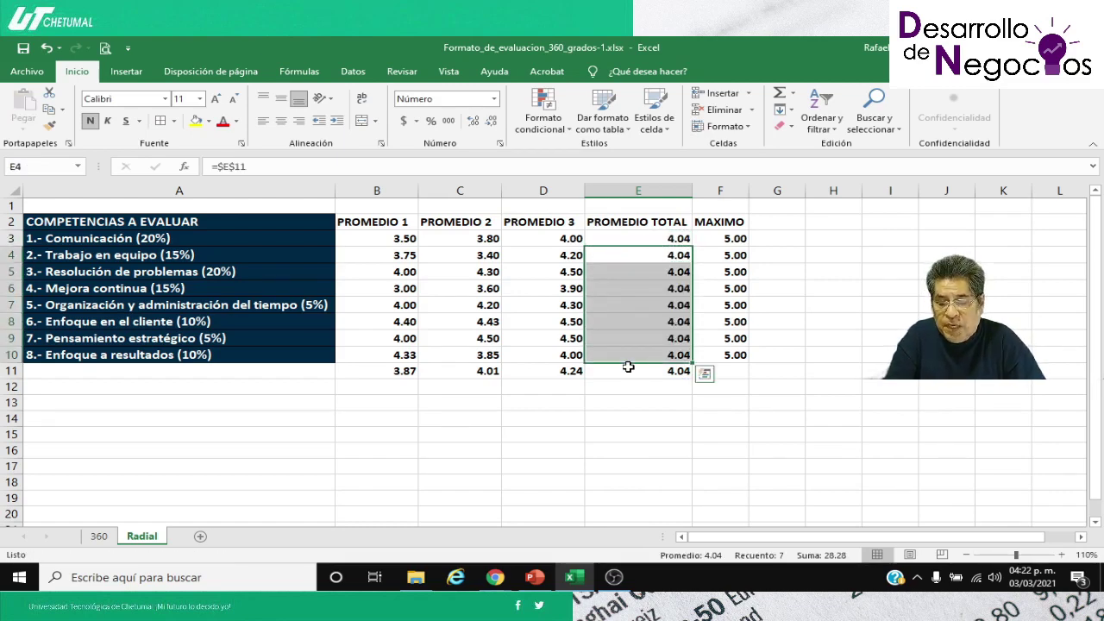
Step: Rename the three average column headers in B2:D2 as EMPLEADO 1, EMPLEADO 2 and EMPLEADO 3
click(457, 372)
click(536, 370)
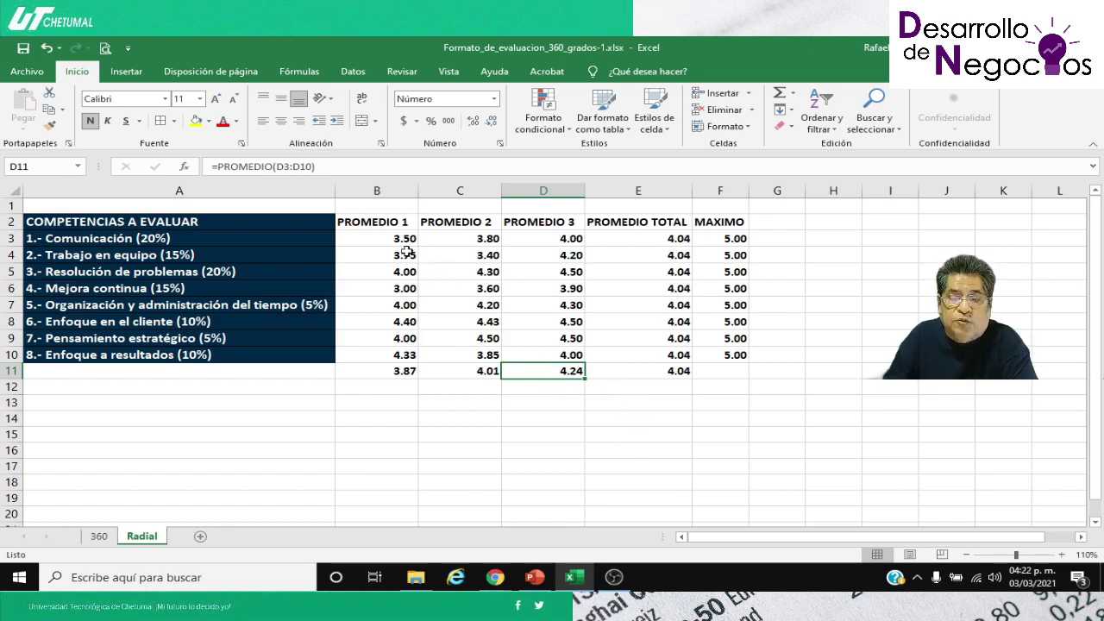
click(380, 224)
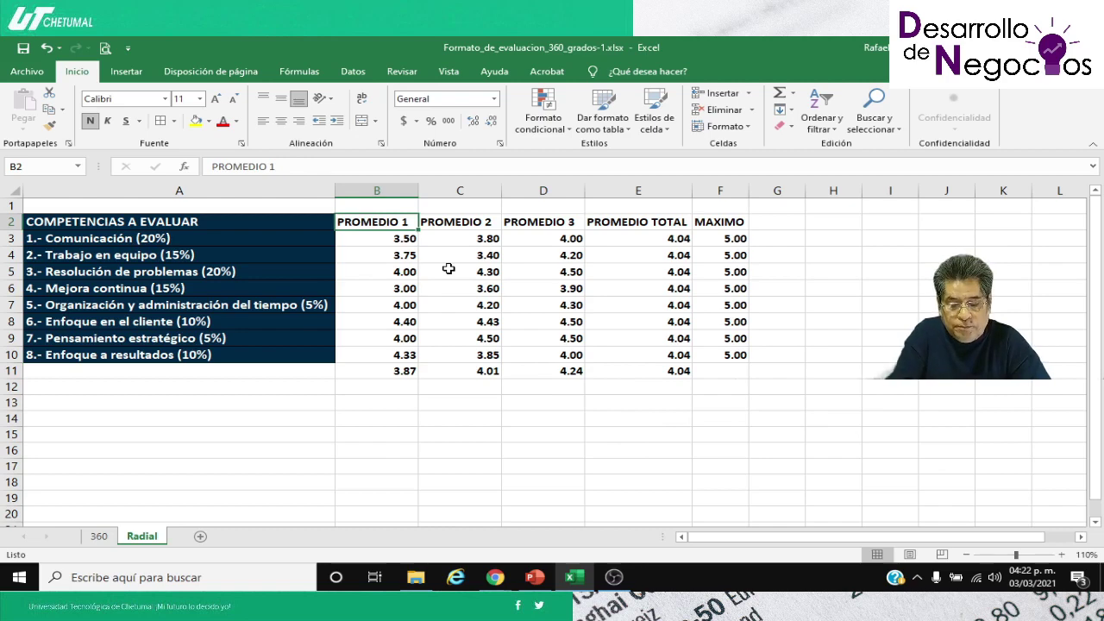
text(EM)
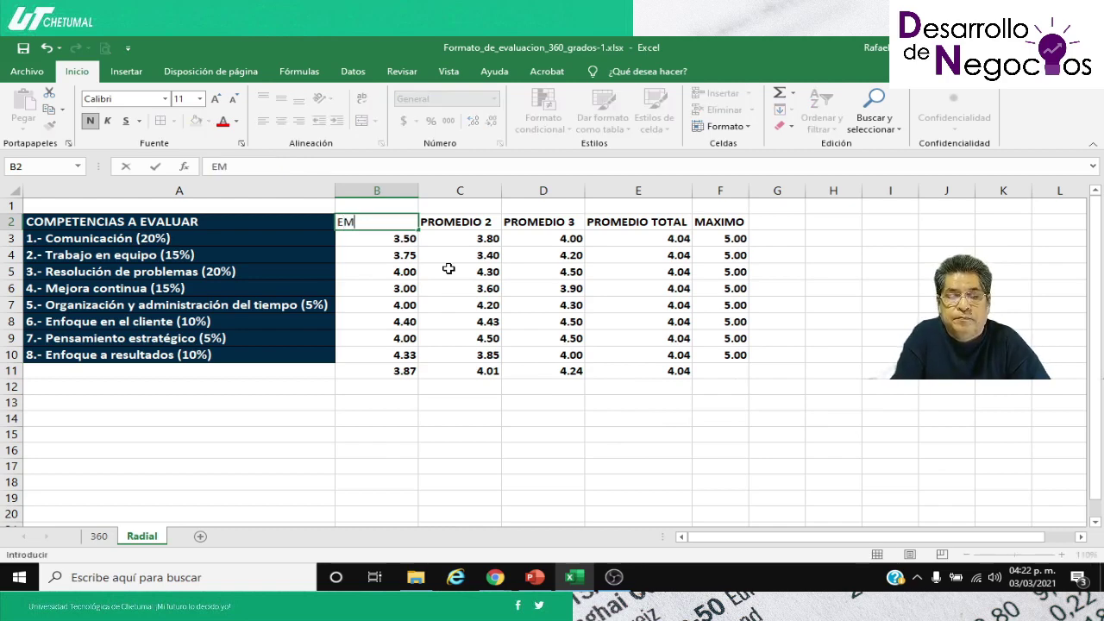
text(PLEA)
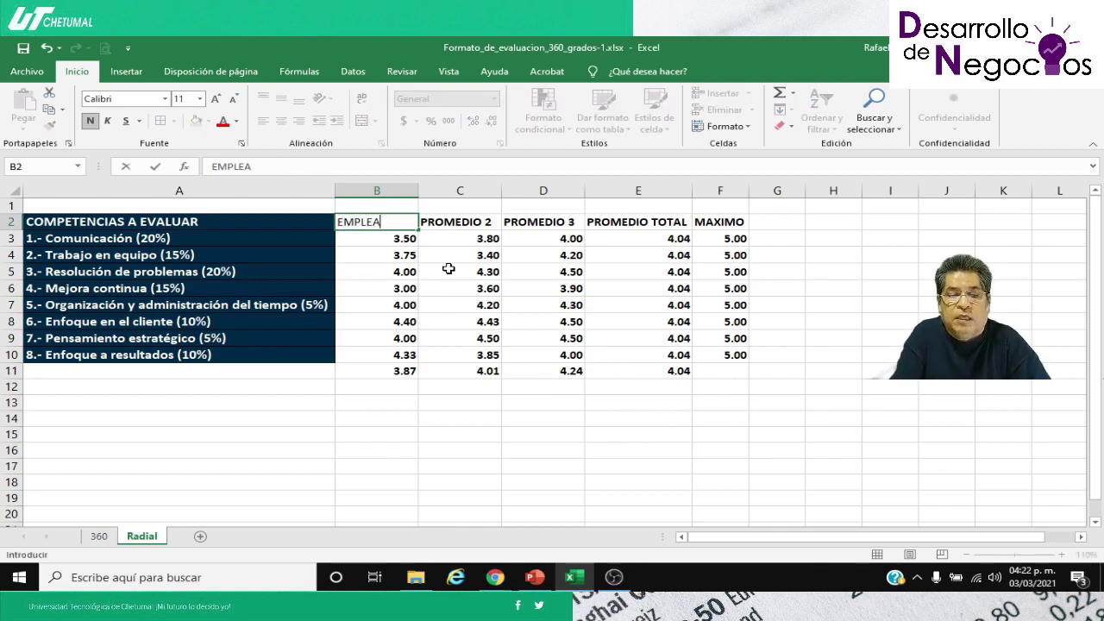
text(DO 1)
key(Tab)
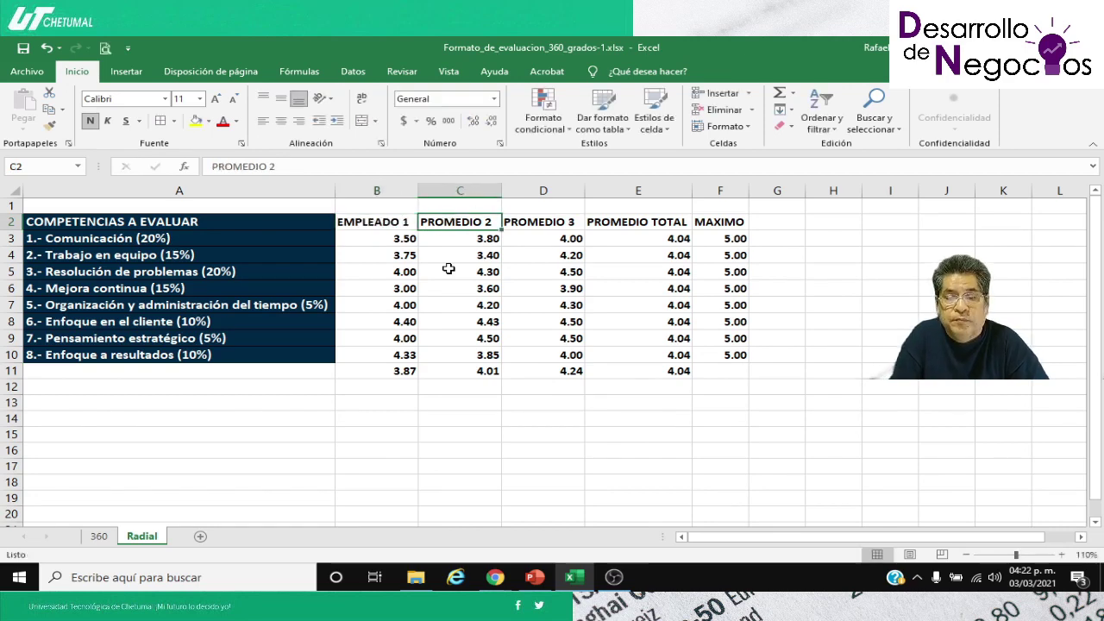
text(EMPLEADO)
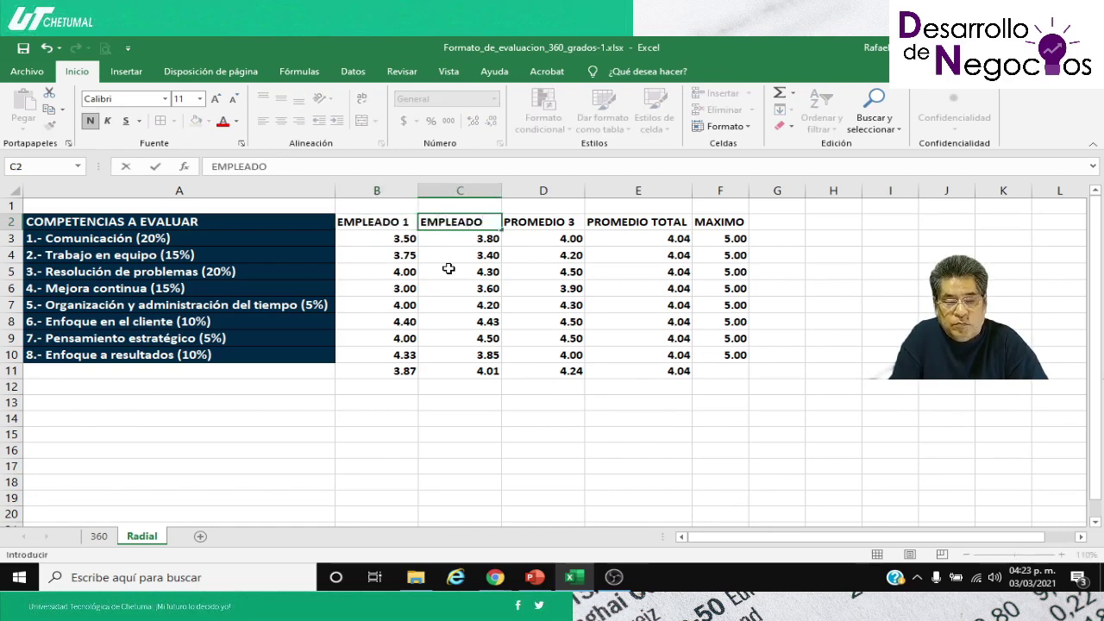
text( 2)
key(Tab)
text(E)
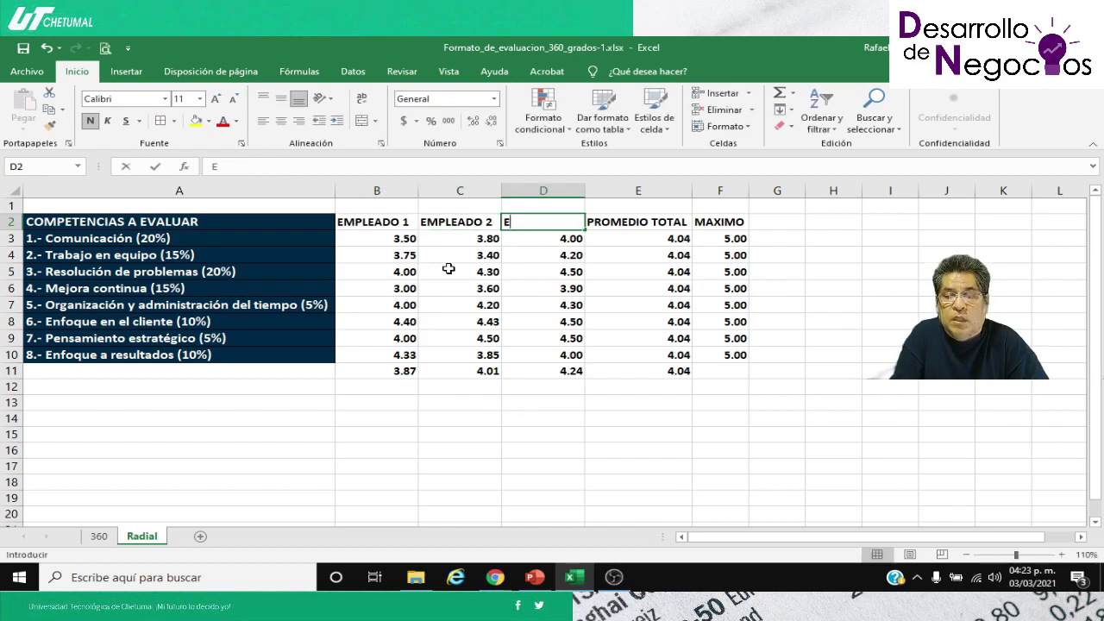
text(MPLEADO 3)
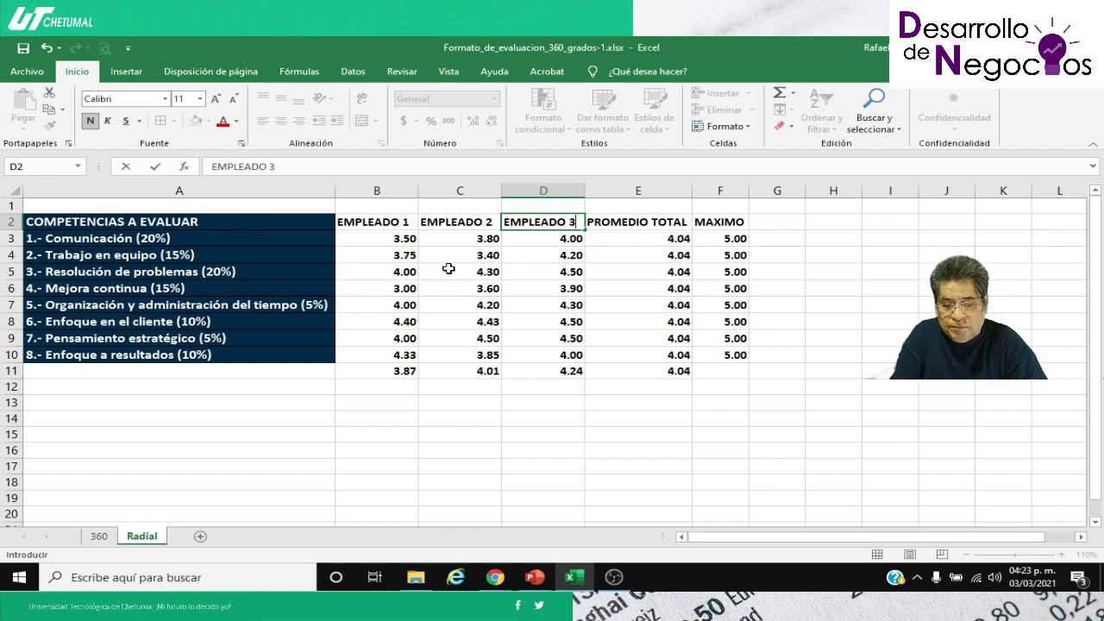
key(Return)
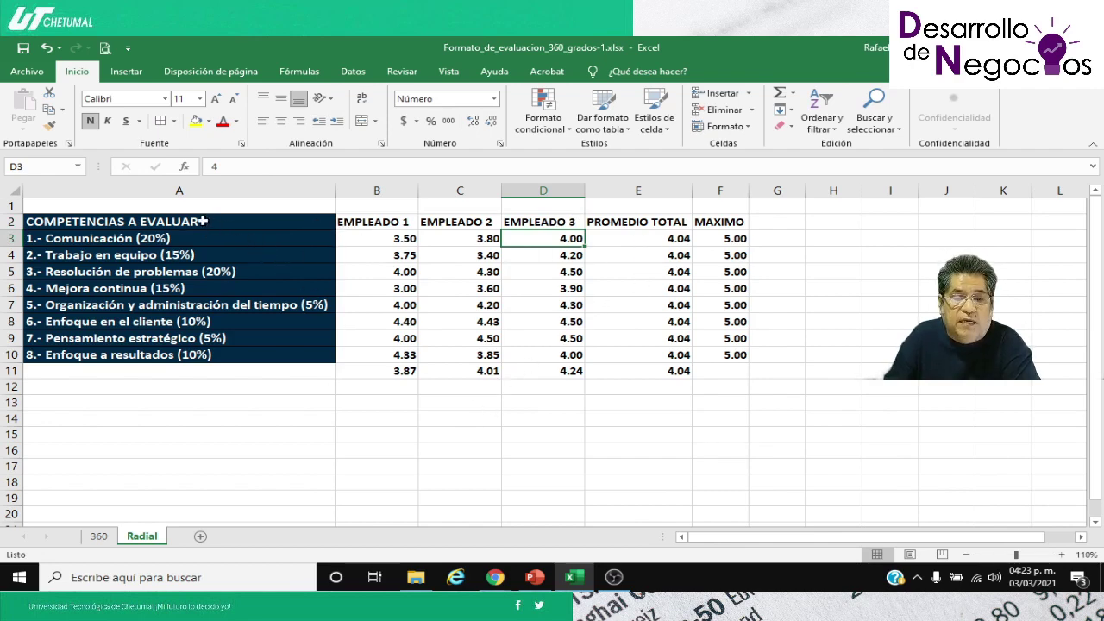
Step: Insert a basic Radial chart from the table range A2:F10, with the competencies as categories and the columns as series
drag(188, 222, 728, 354)
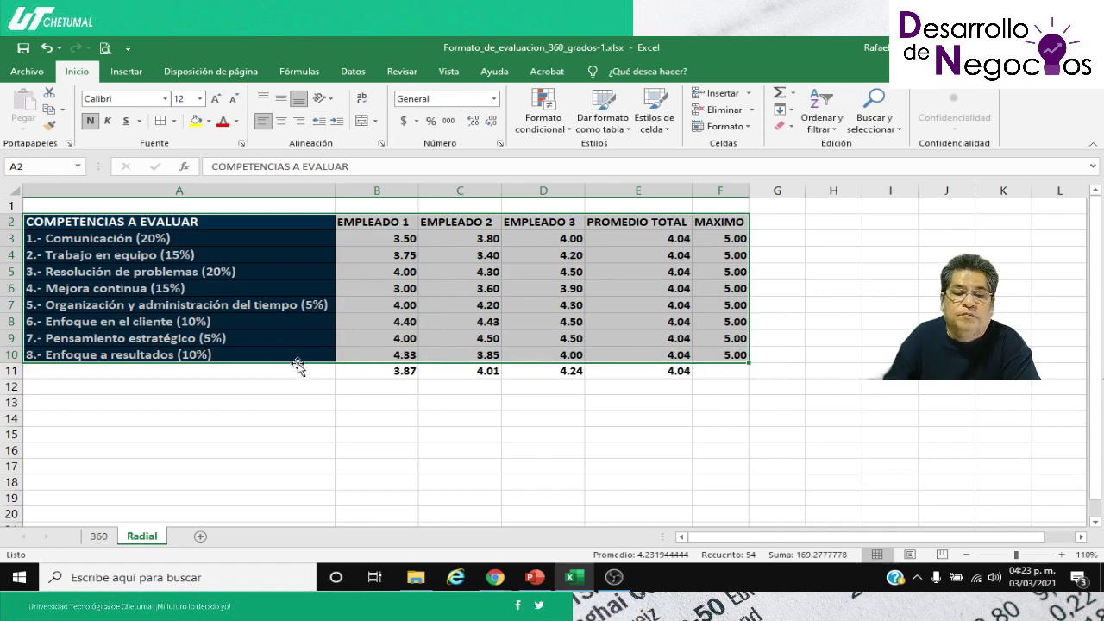
click(121, 74)
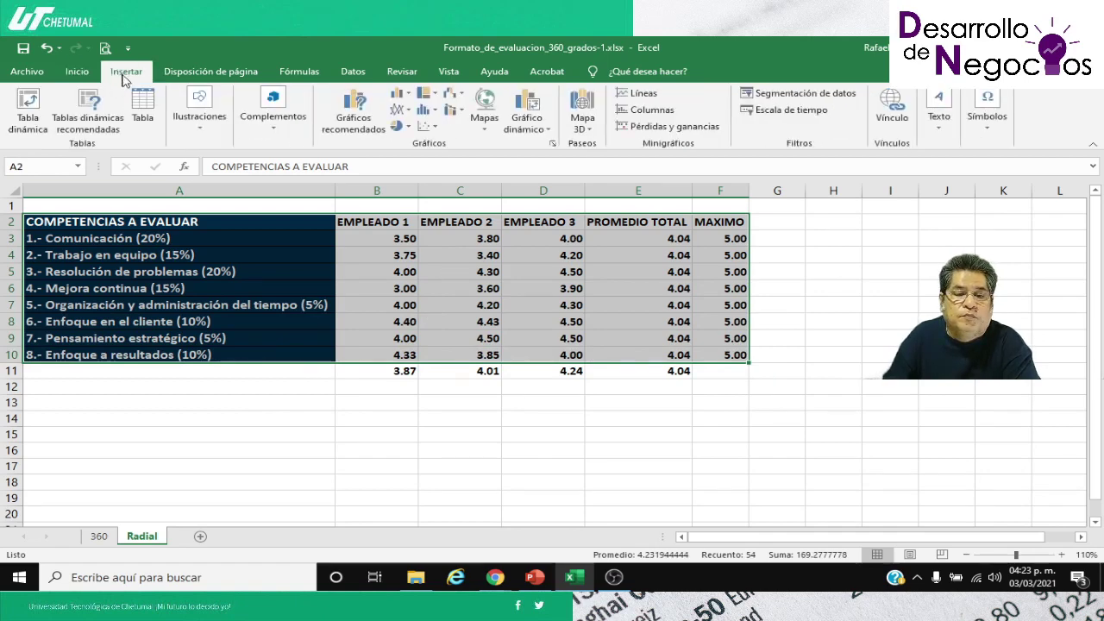
click(361, 134)
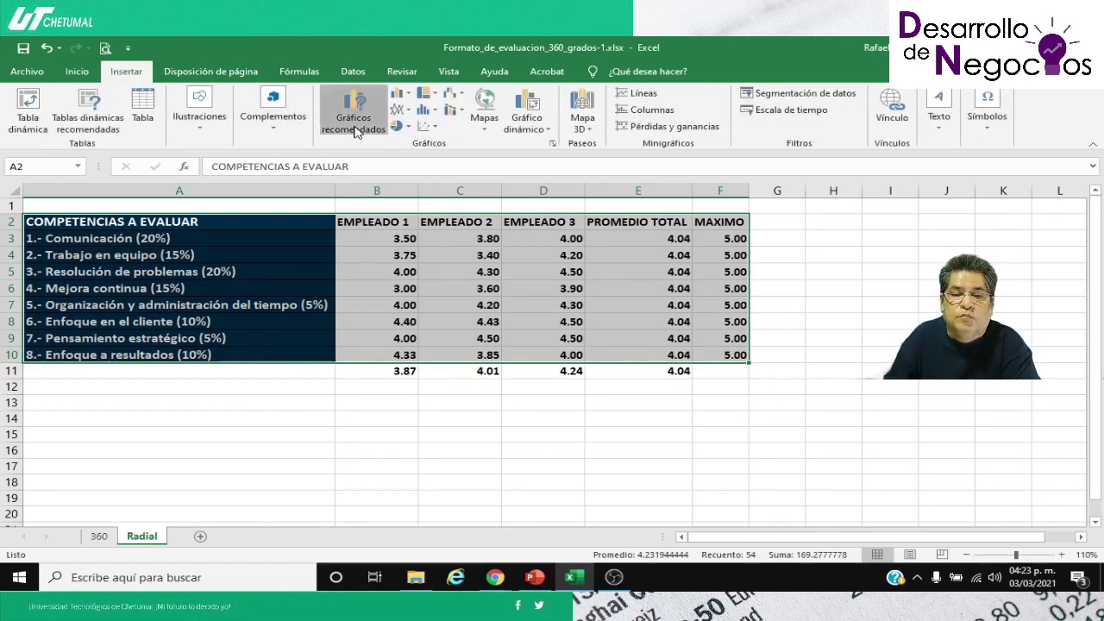
click(441, 118)
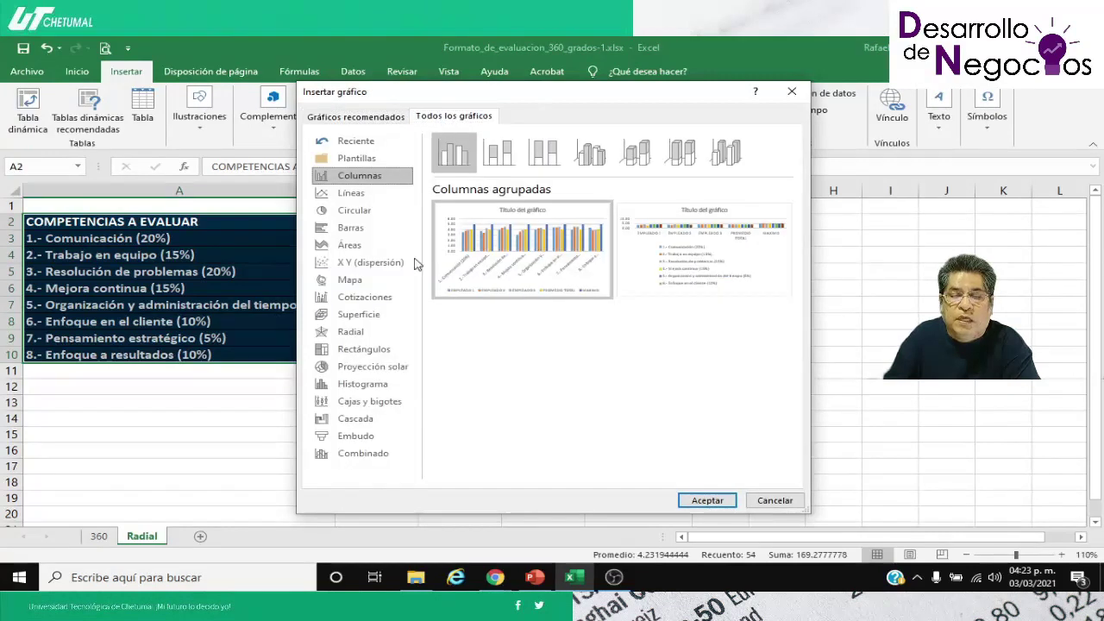
click(359, 335)
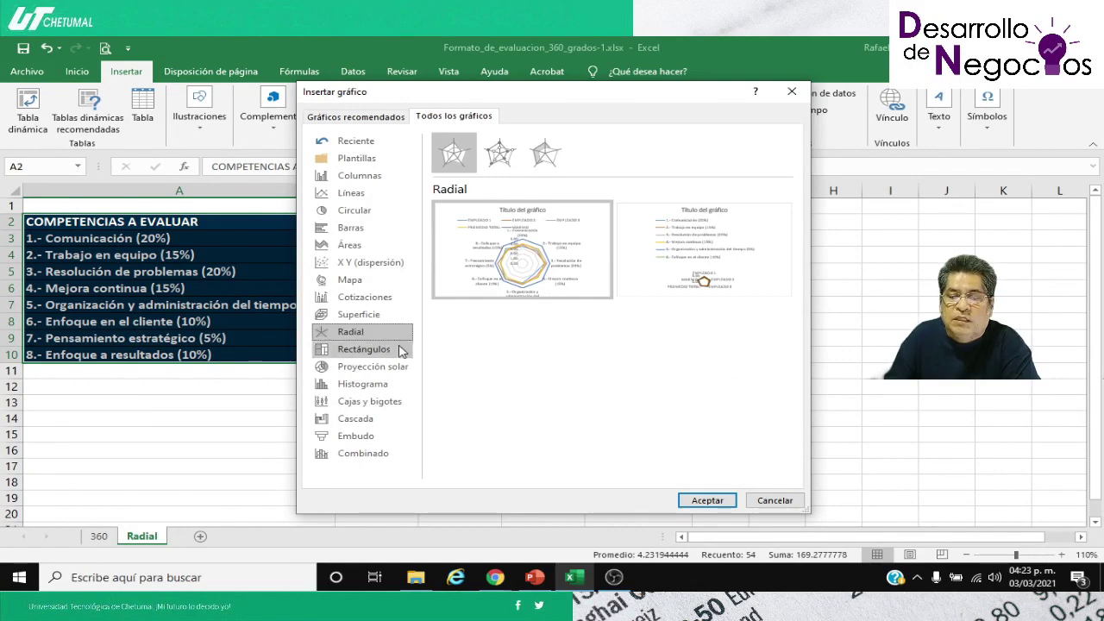
click(707, 500)
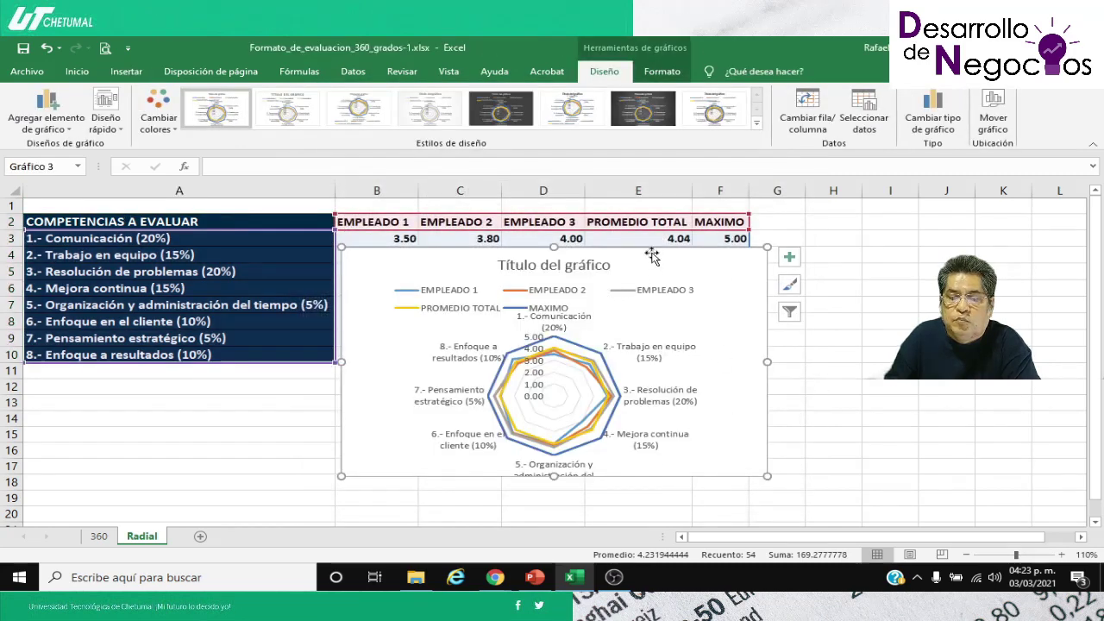
Step: Move the radial chart beside the table from column G and enlarge it to about column O and row 17
drag(655, 249, 1100, 197)
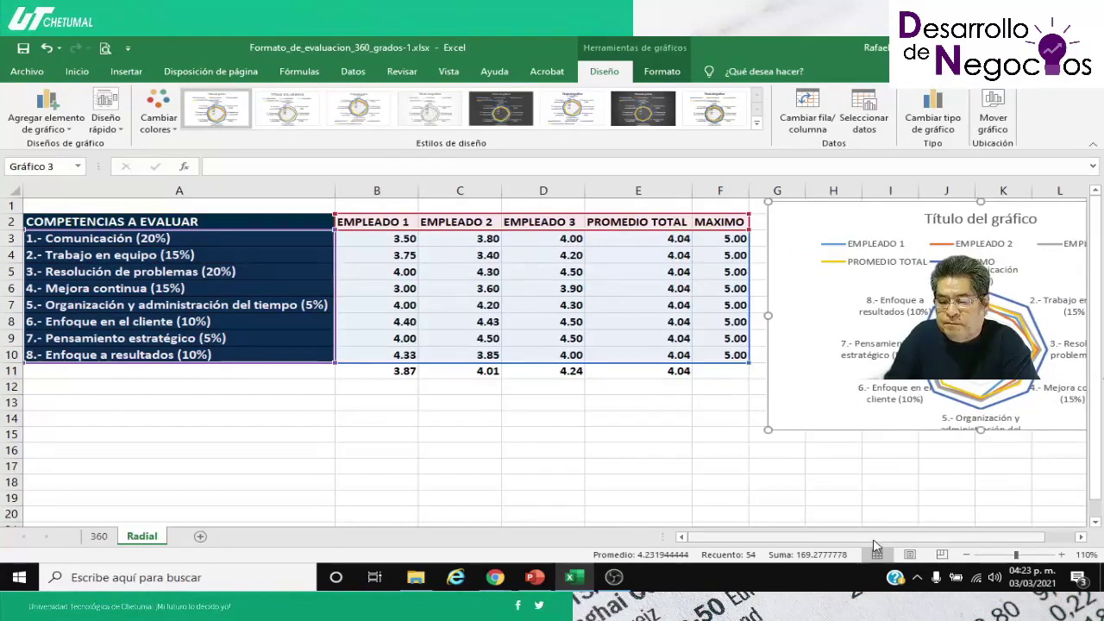
scroll(880, 543, right, 2)
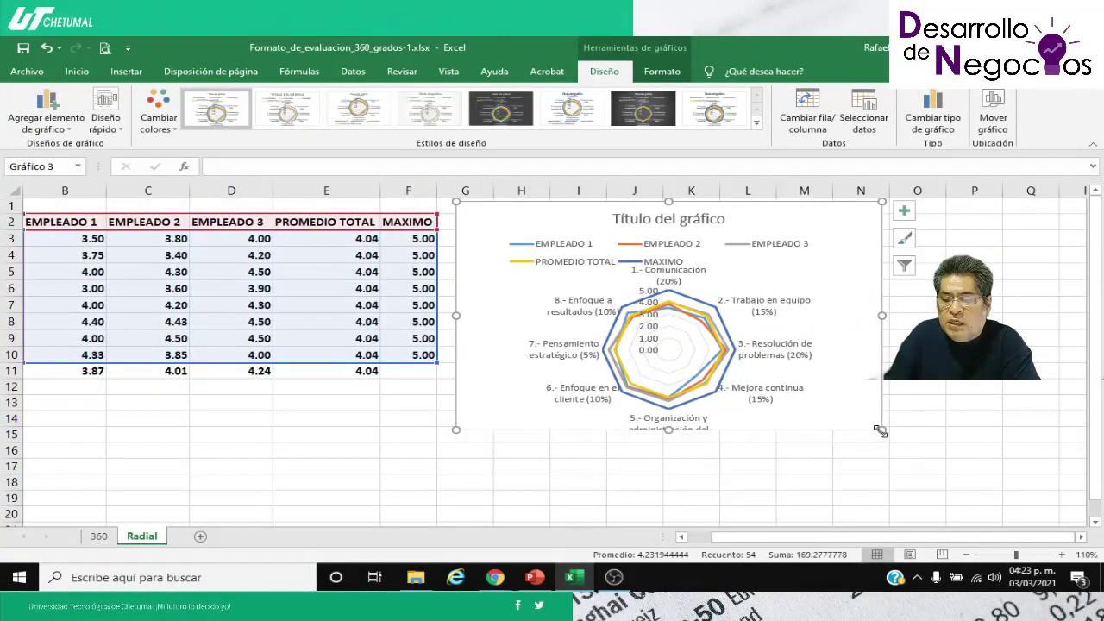
drag(881, 428, 948, 473)
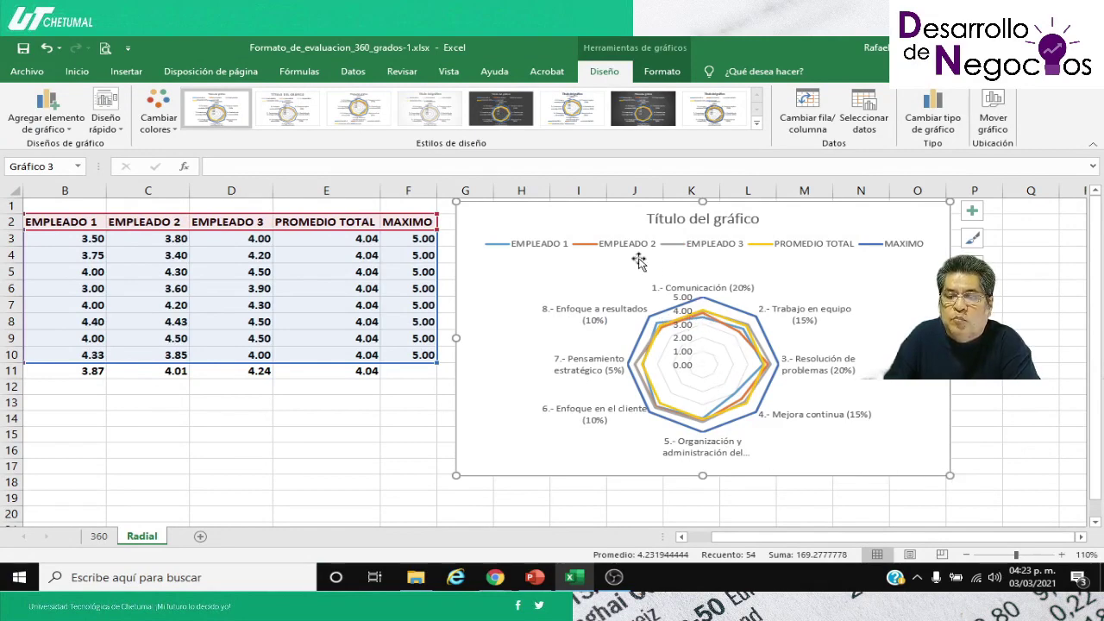
Step: Set the font size of the chart's competency category labels to 8
click(816, 417)
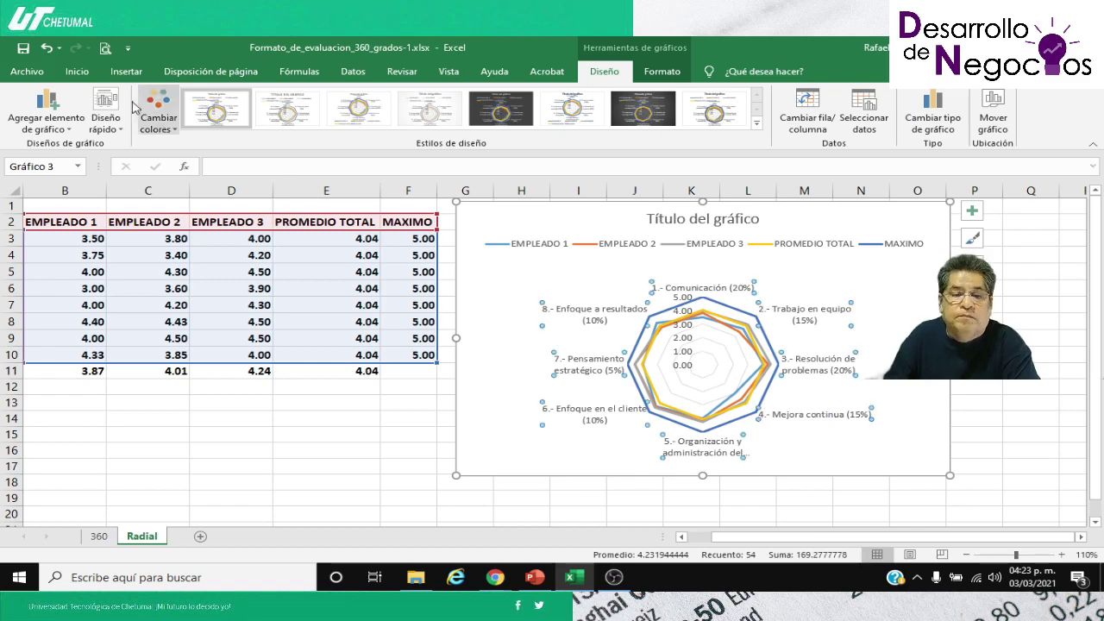
click(79, 75)
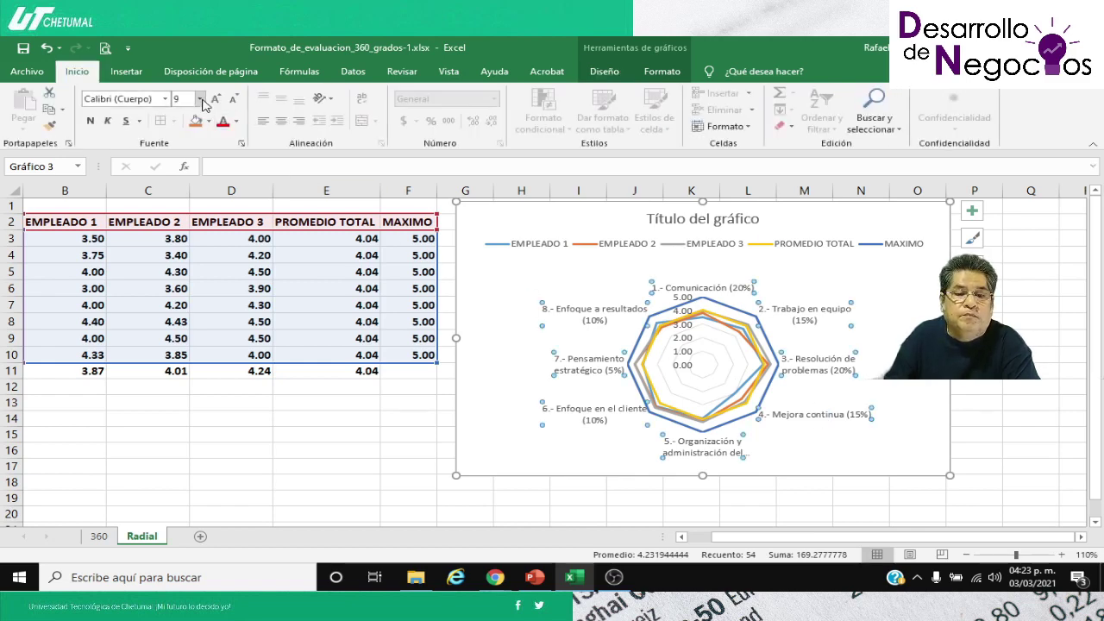
click(200, 98)
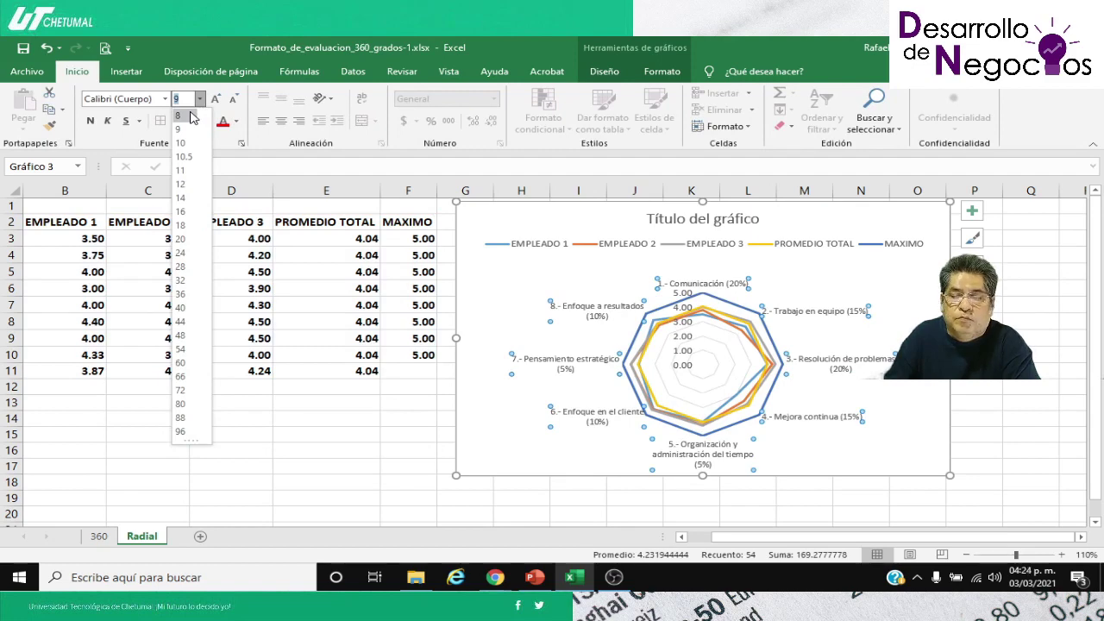
click(178, 115)
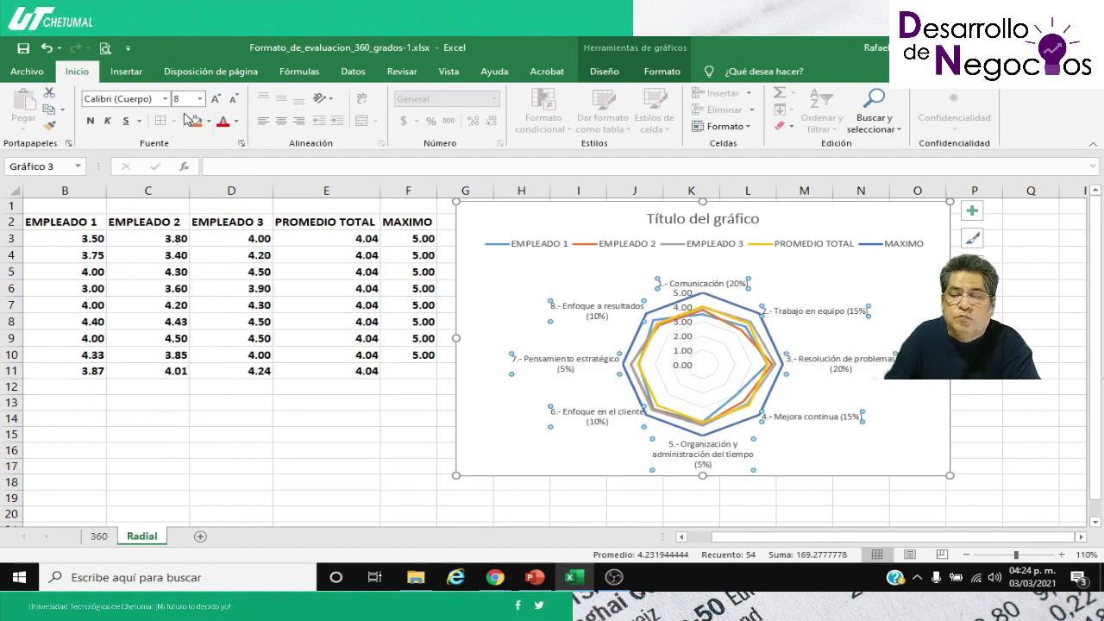
click(681, 328)
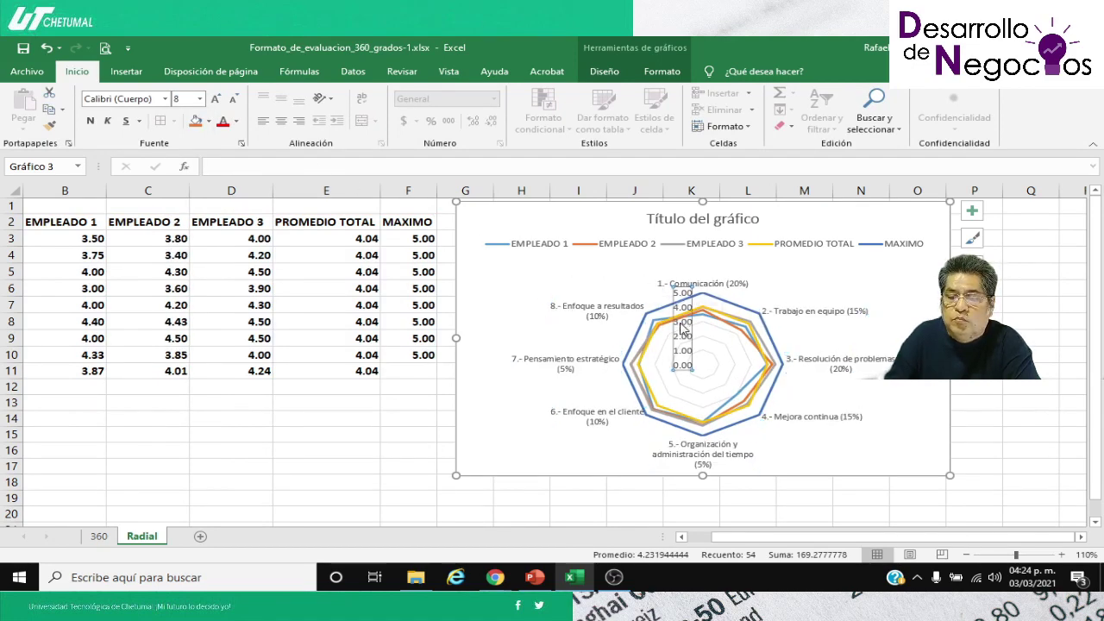
click(200, 98)
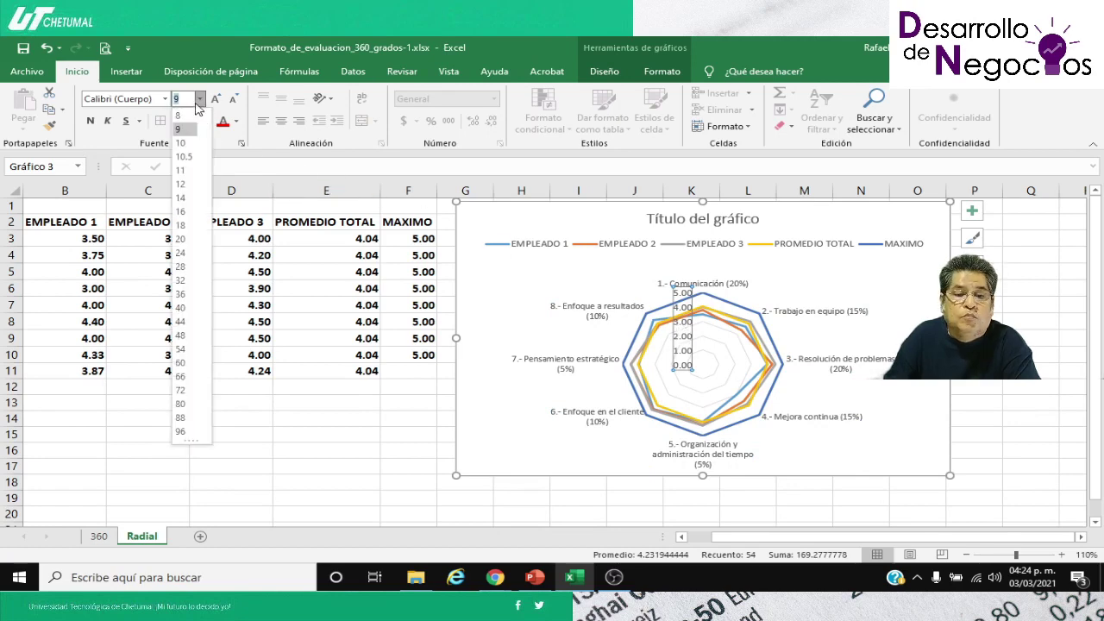
key(Escape)
Step: Set the font size of the chart legend to 8 and deselect the chart
click(565, 245)
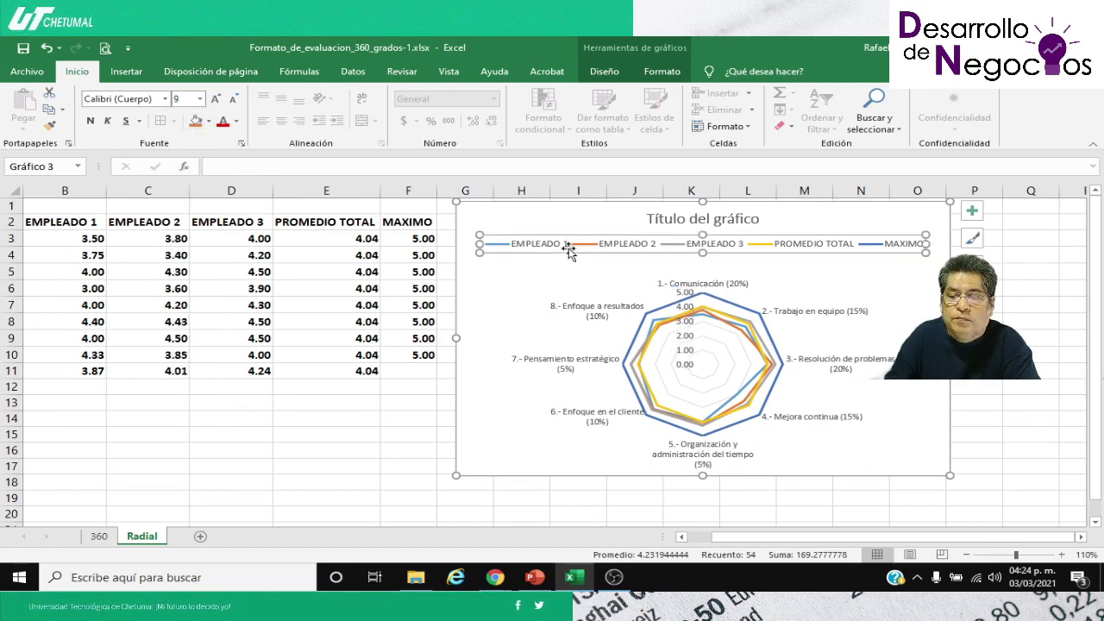
click(199, 100)
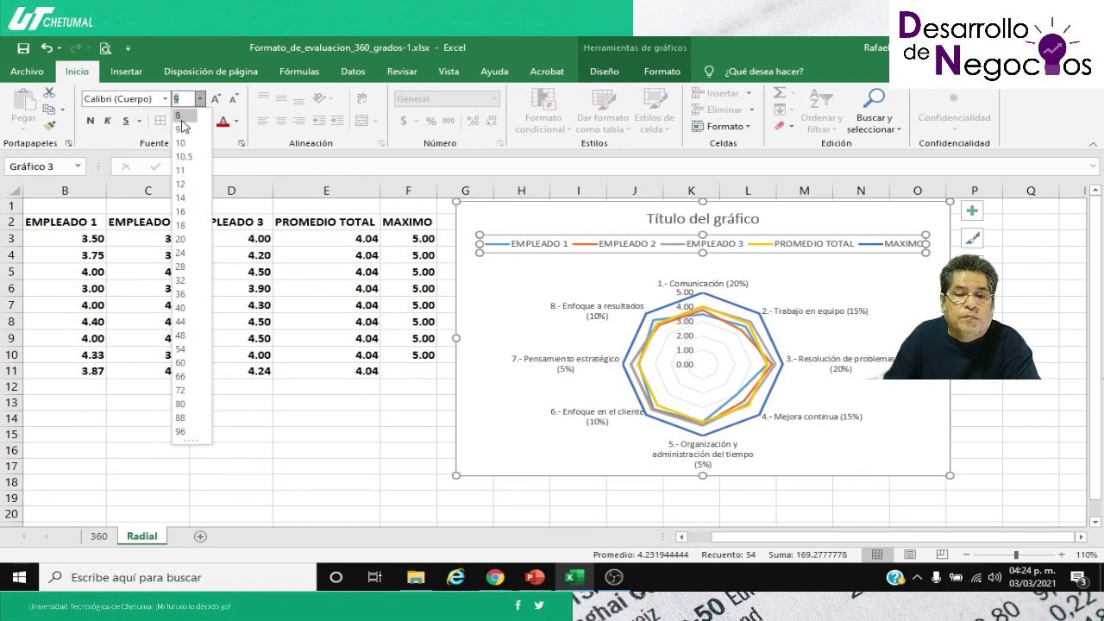
click(187, 113)
click(372, 399)
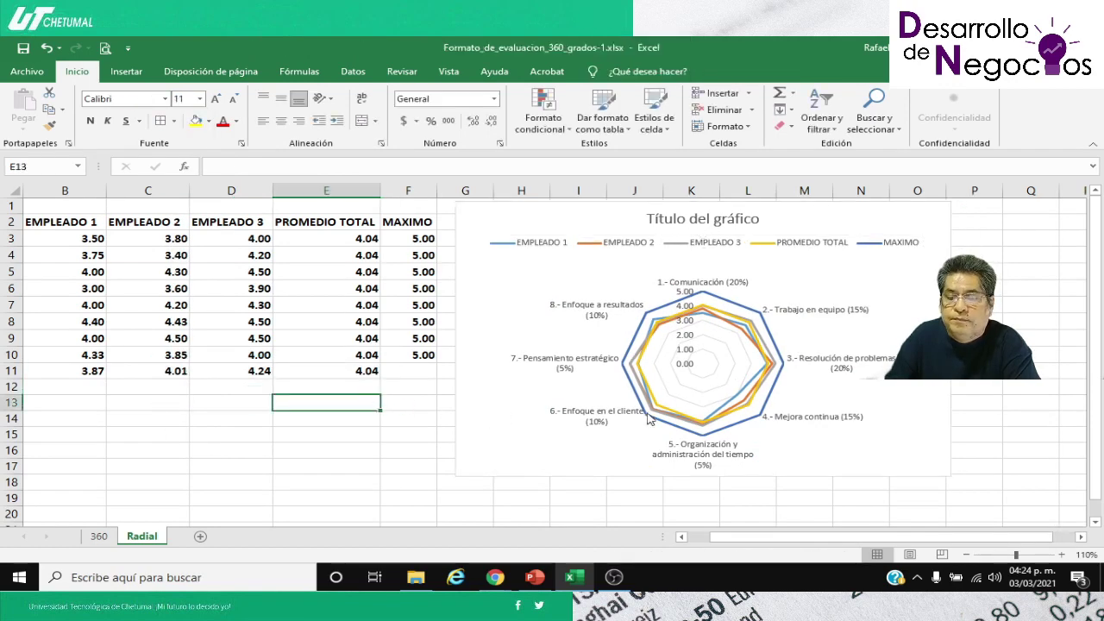
Step: Check the radial chart on its own in print preview, then return to the Radial sheet
click(577, 209)
click(104, 47)
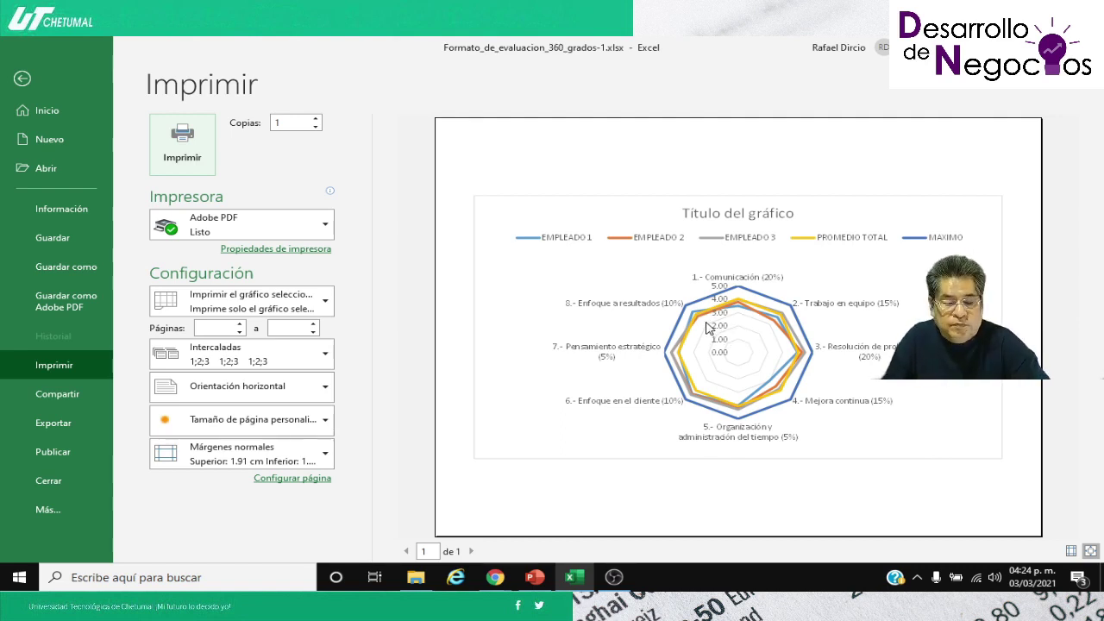
key(Escape)
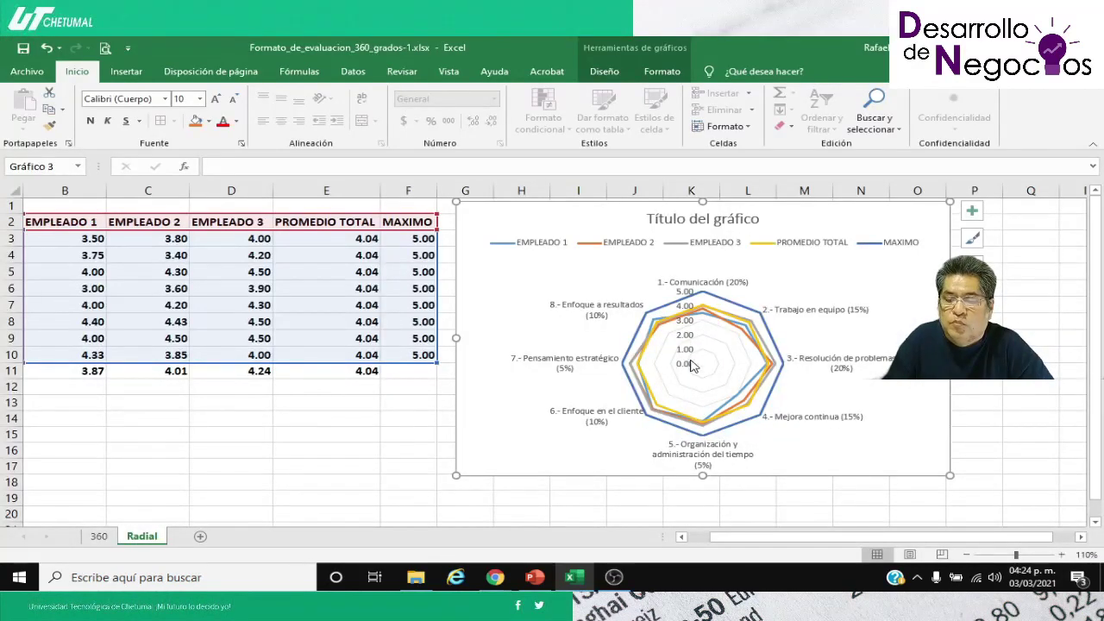
click(357, 412)
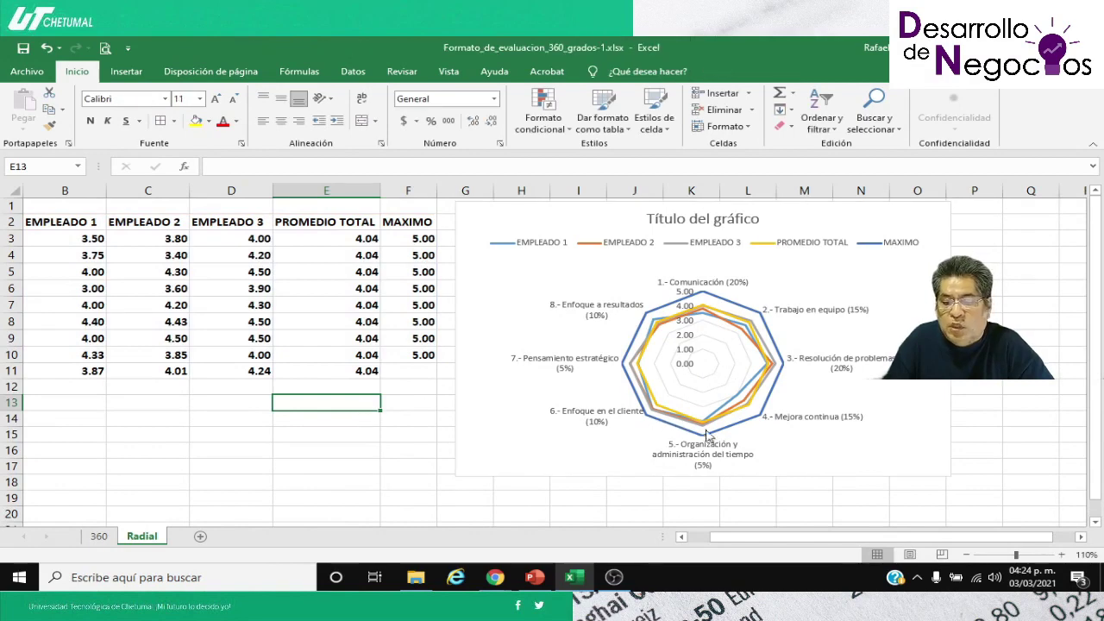
Step: Stretch the radial chart's height slightly so its lower edge extends into row 18
click(704, 470)
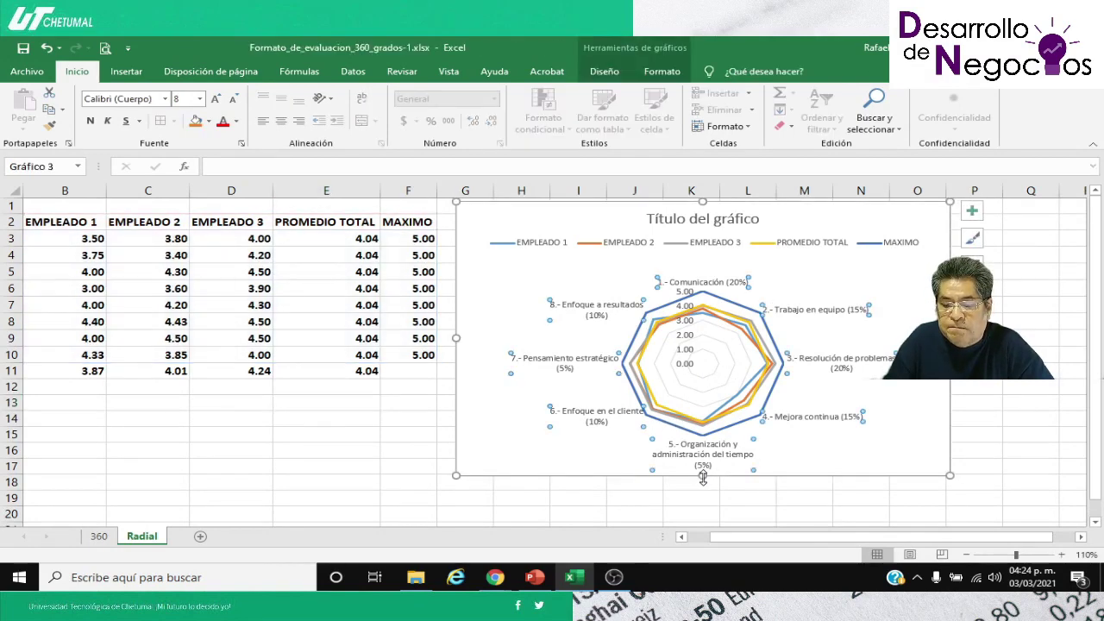
click(677, 496)
click(704, 477)
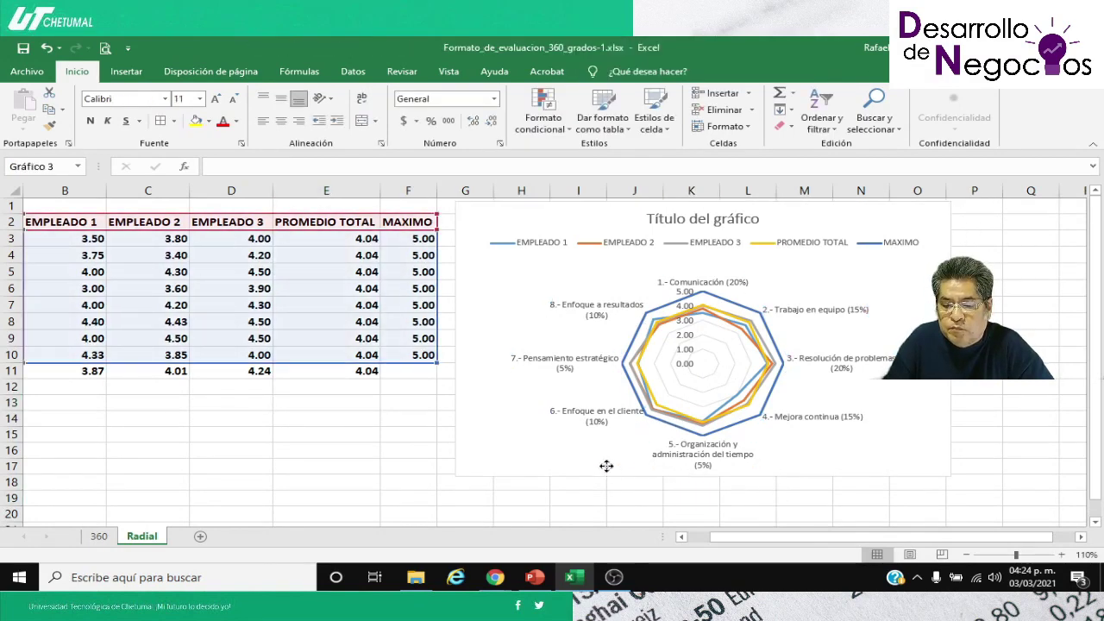
drag(703, 475, 702, 488)
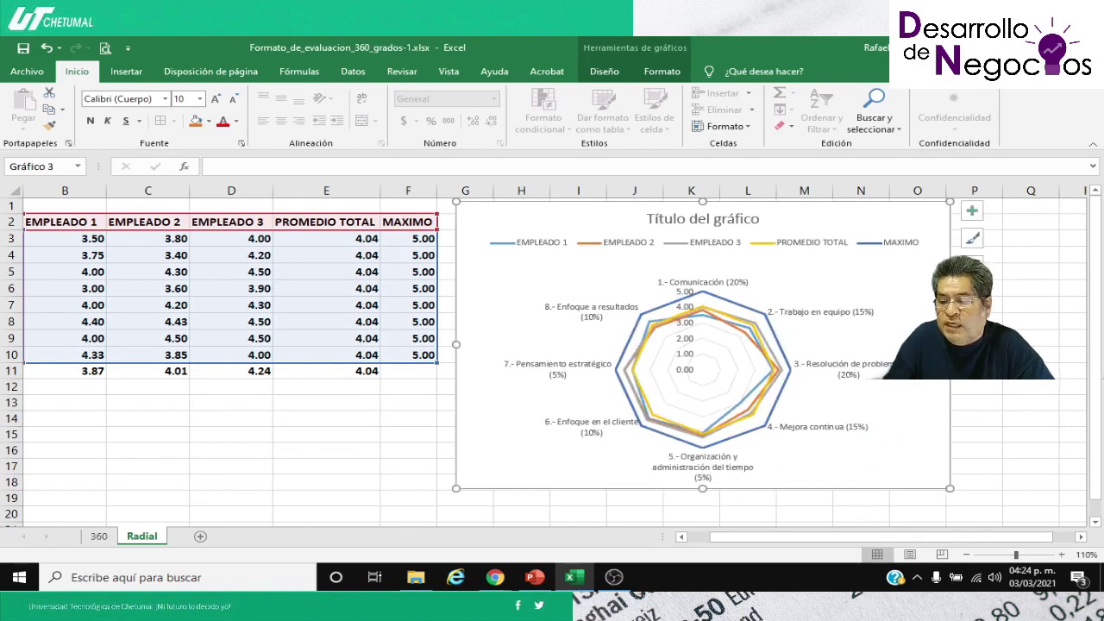
Step: Widen the radial chart to the right edge of column P and set the EMPLEADO 2 series line width to 1.75 pt
drag(949, 344, 999, 344)
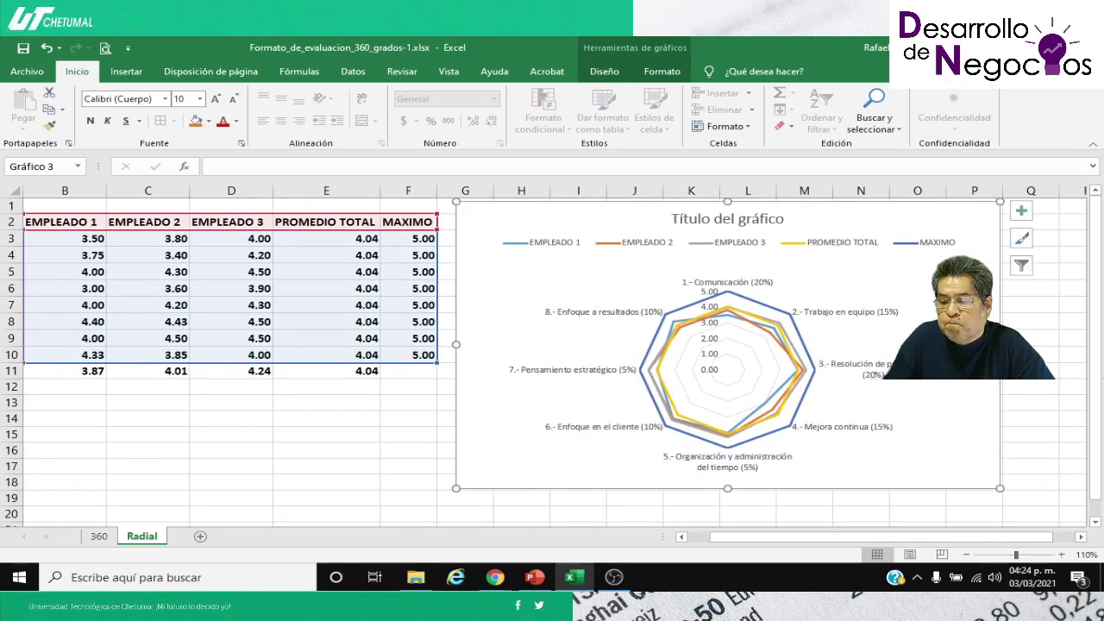
click(762, 335)
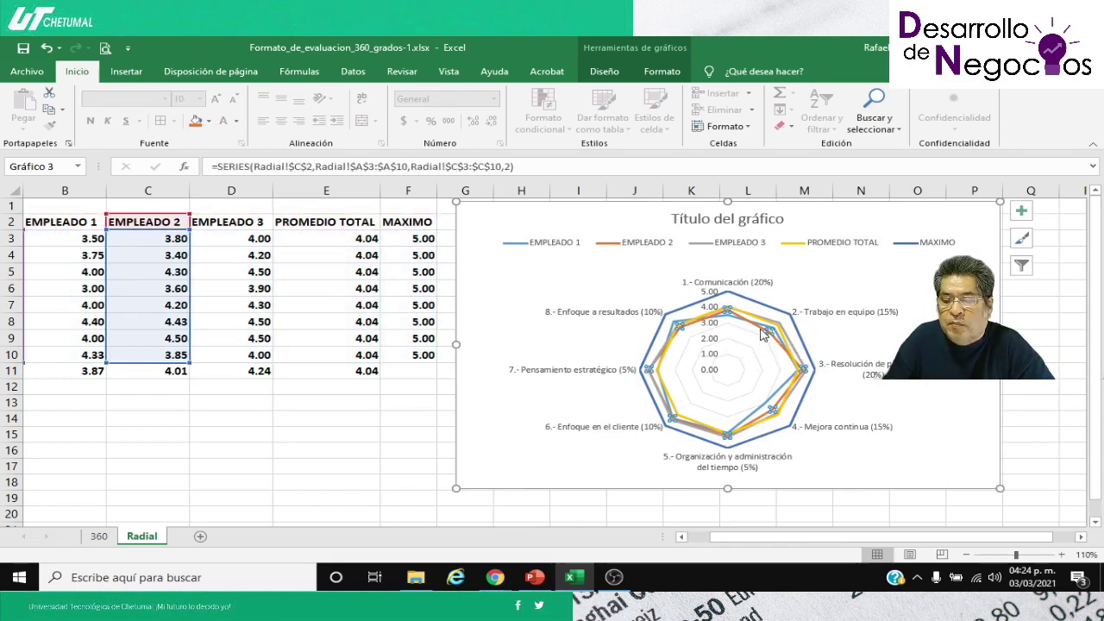
right_click(762, 335)
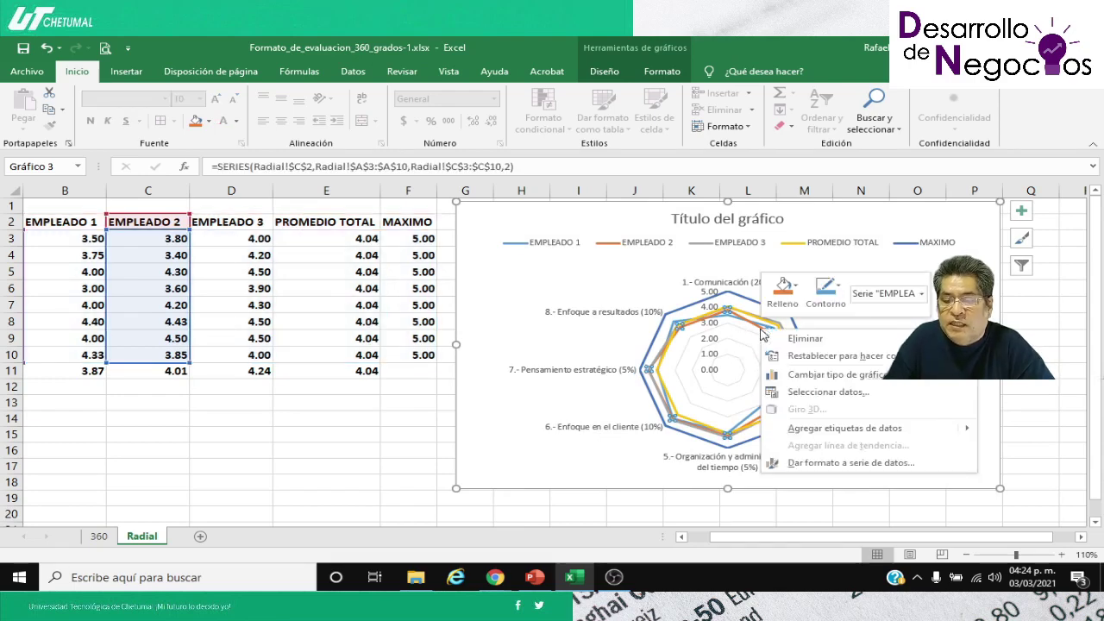
click(812, 466)
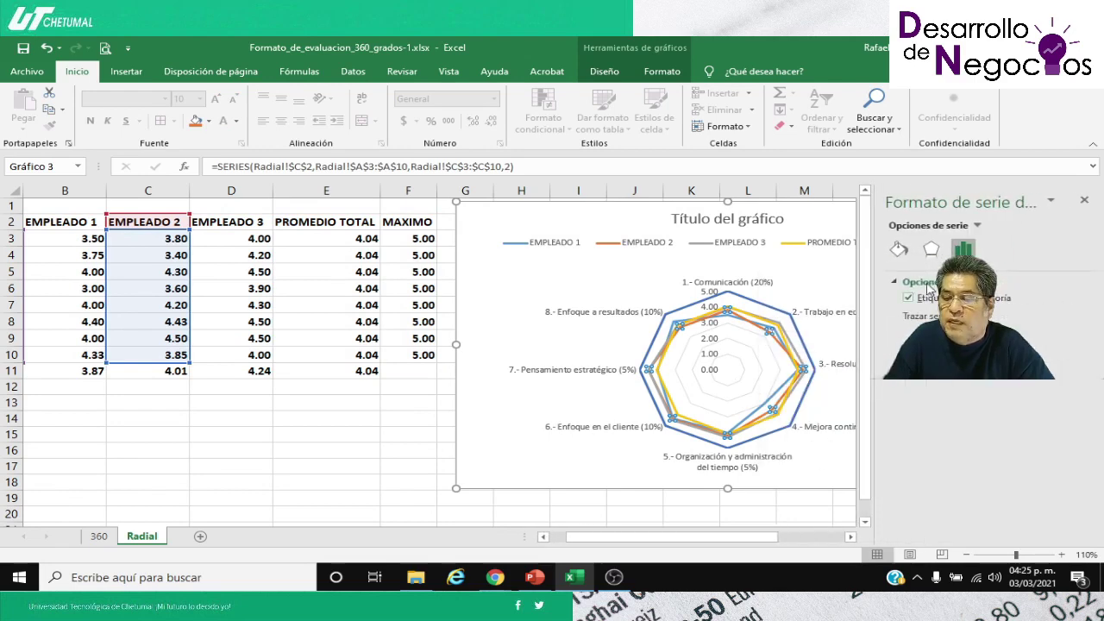
click(899, 249)
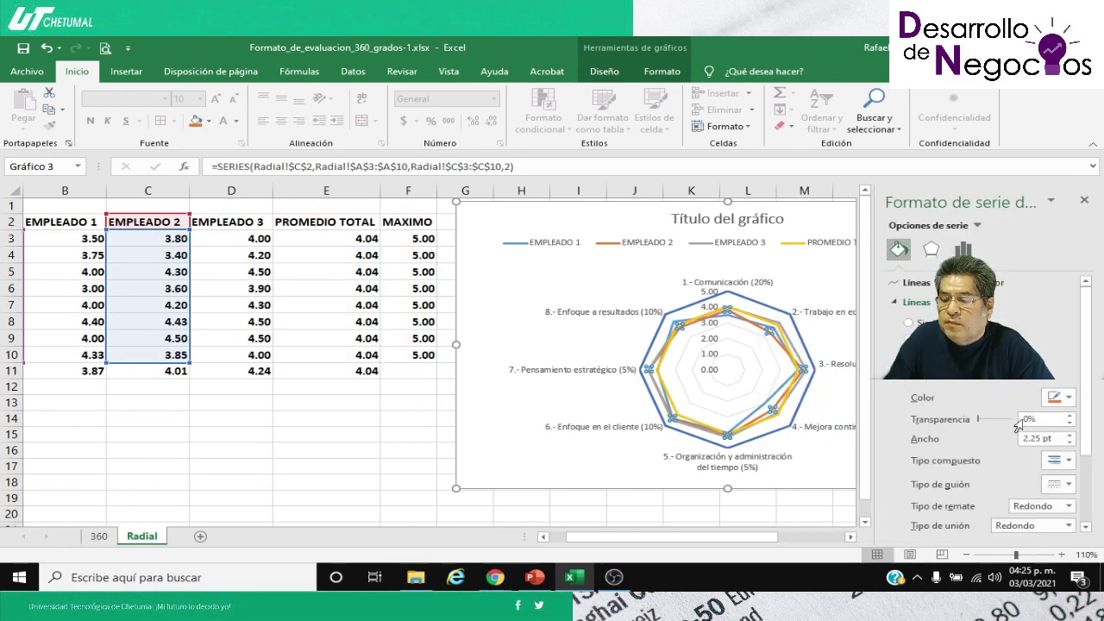
click(1069, 444)
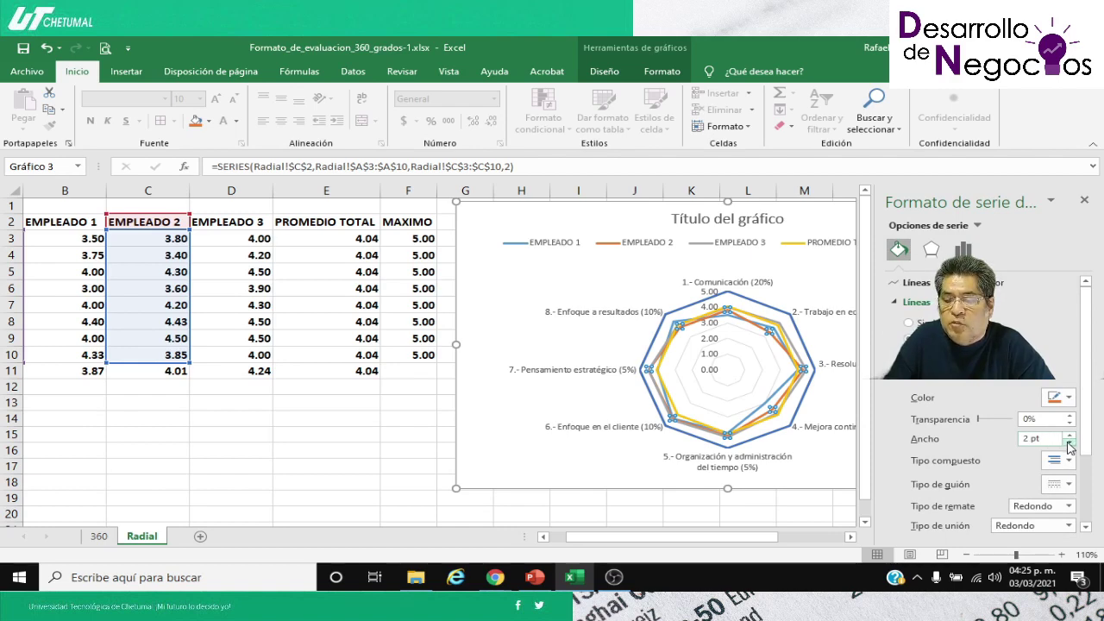
click(1069, 444)
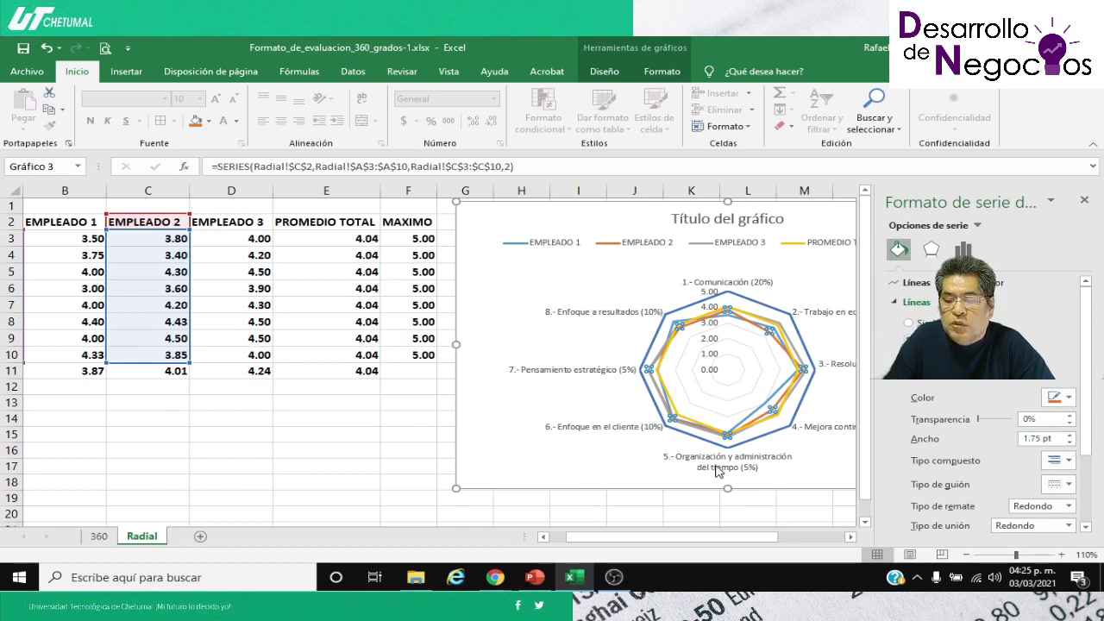
click(384, 439)
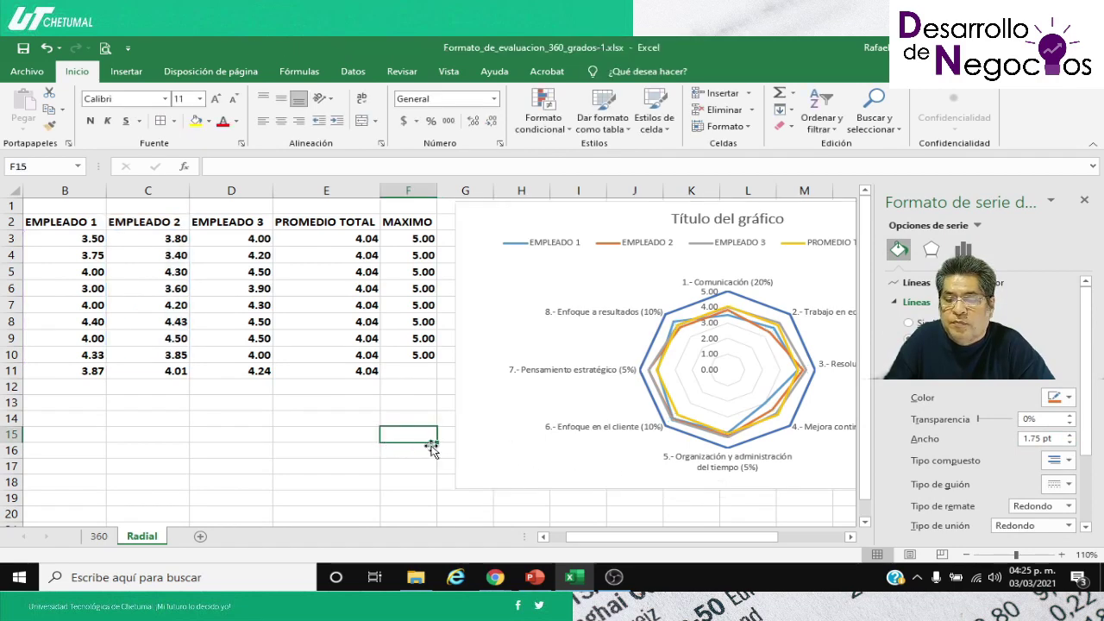
Step: Check the line formatting of the EMPLEADO 2 series, then deselect the chart
click(765, 338)
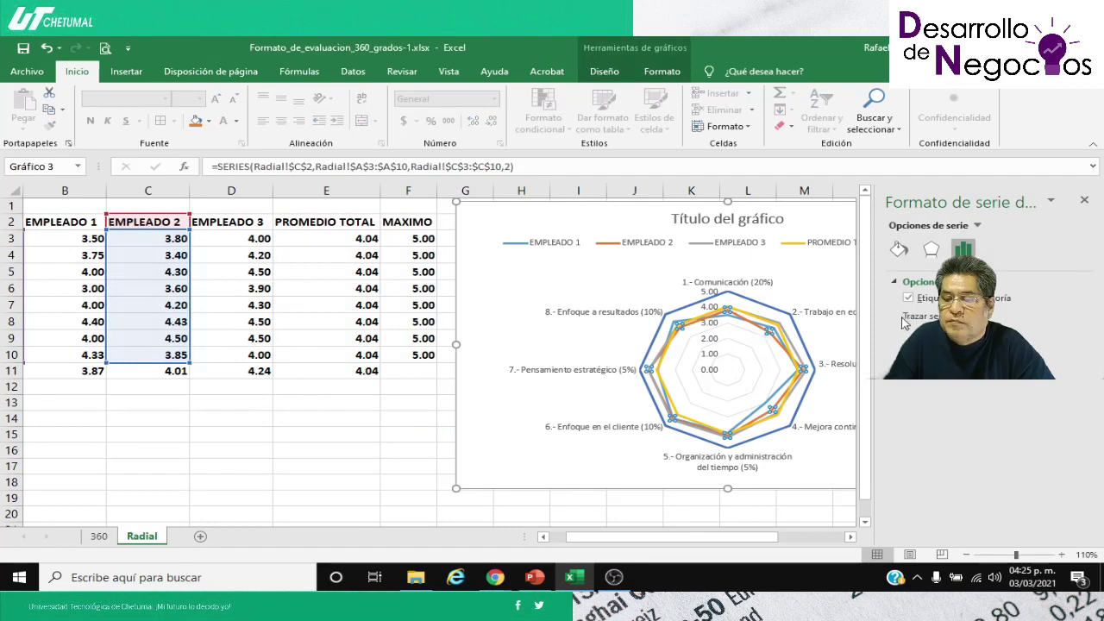
click(899, 249)
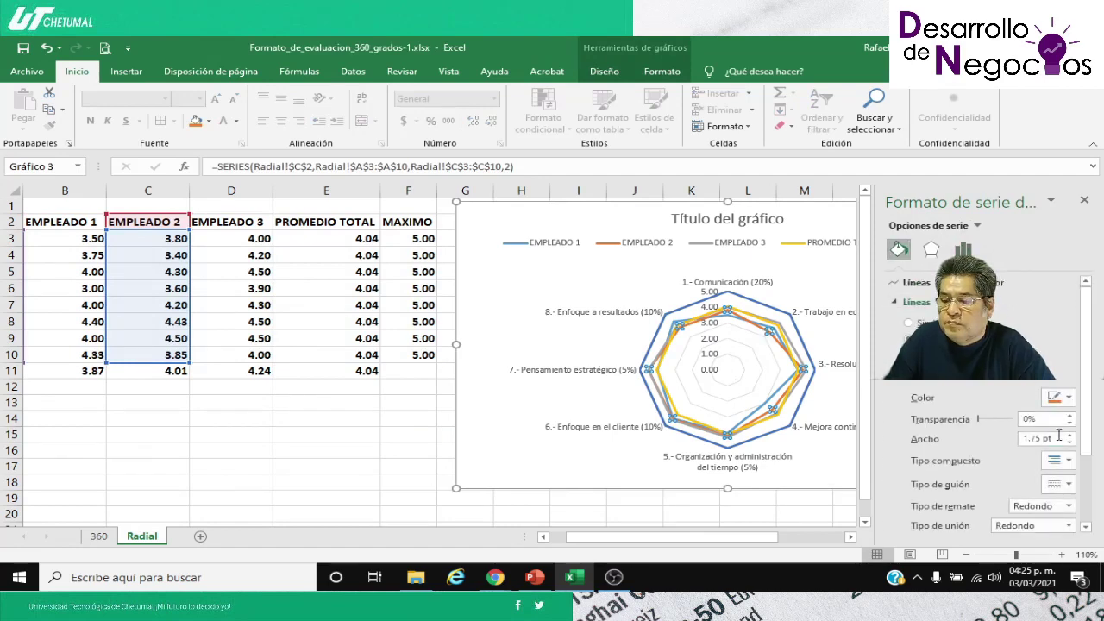
click(367, 455)
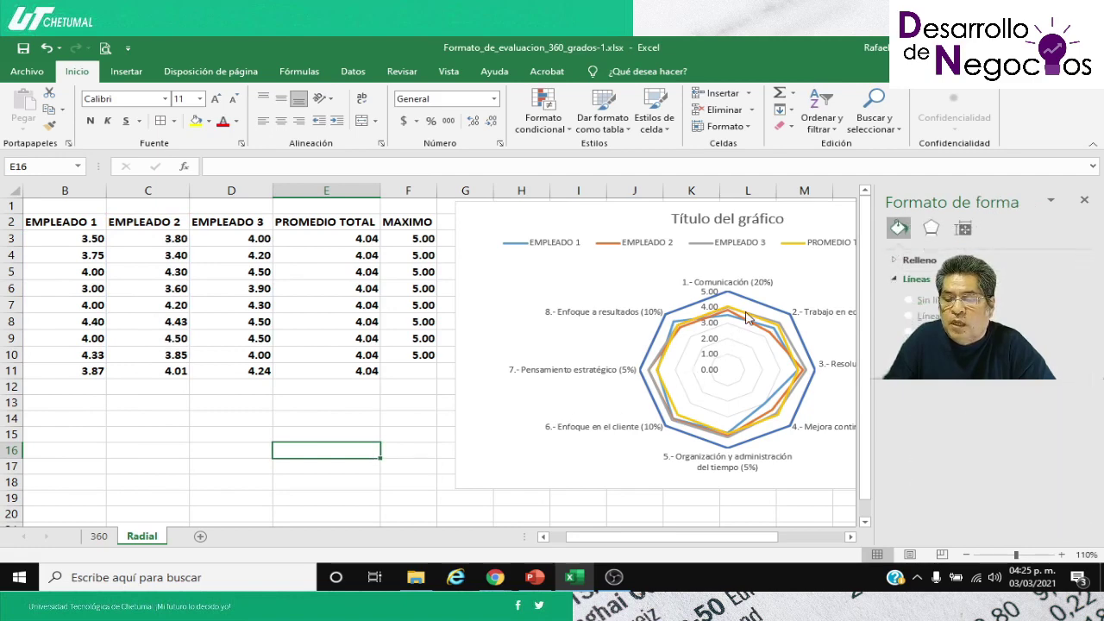
Step: Format the PROMEDIO TOTAL series line in black with a width of 1 pt, then close the formatting options and deselect the chart
click(747, 318)
click(747, 318)
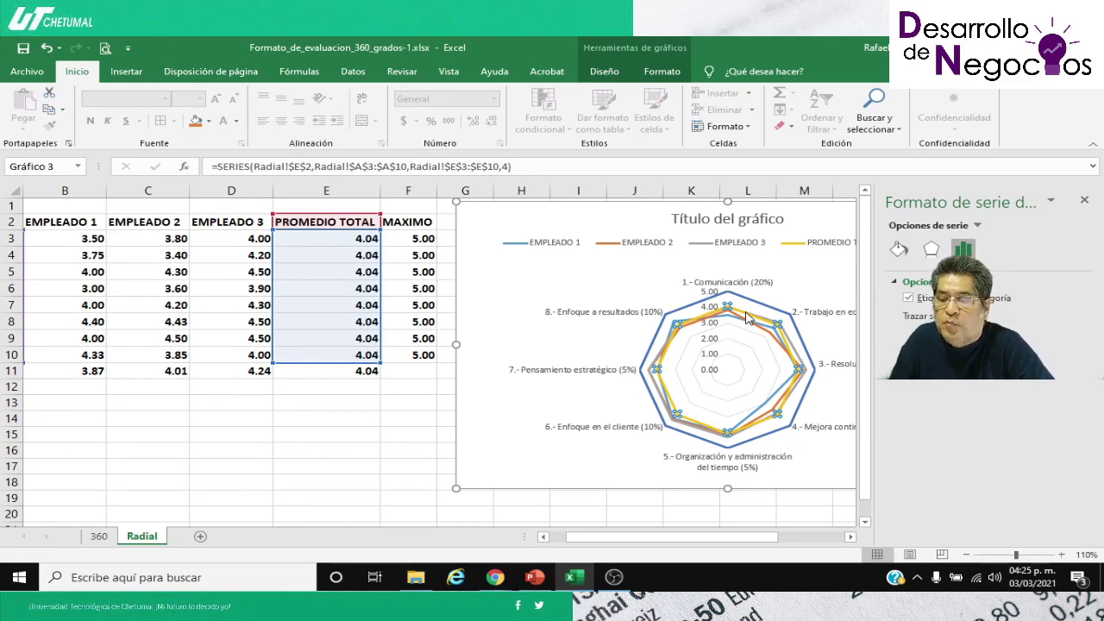
click(899, 250)
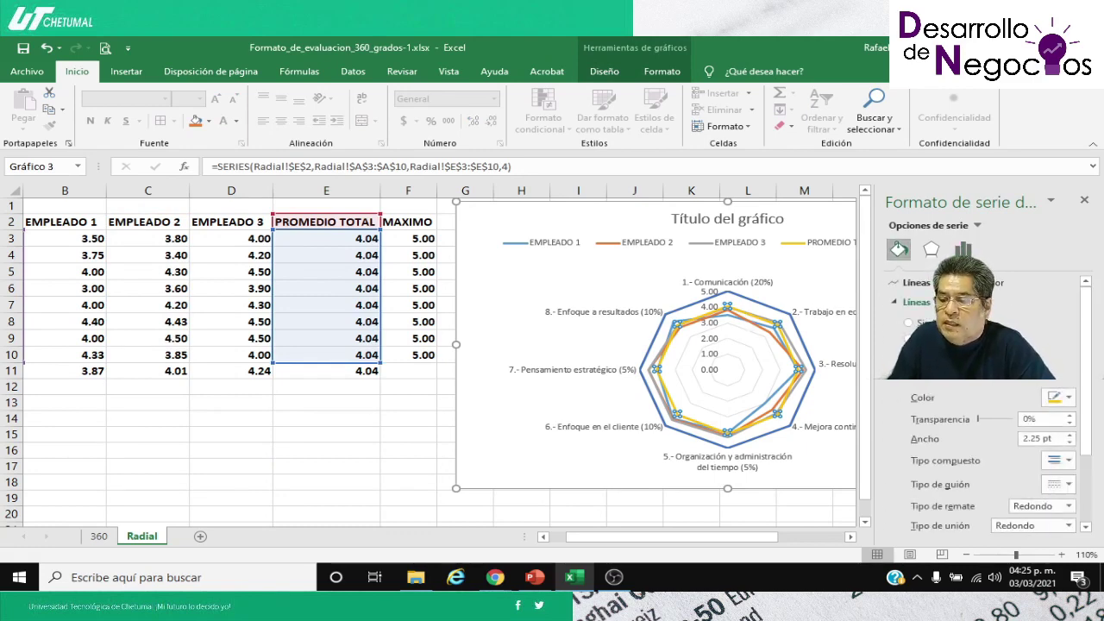
click(1069, 399)
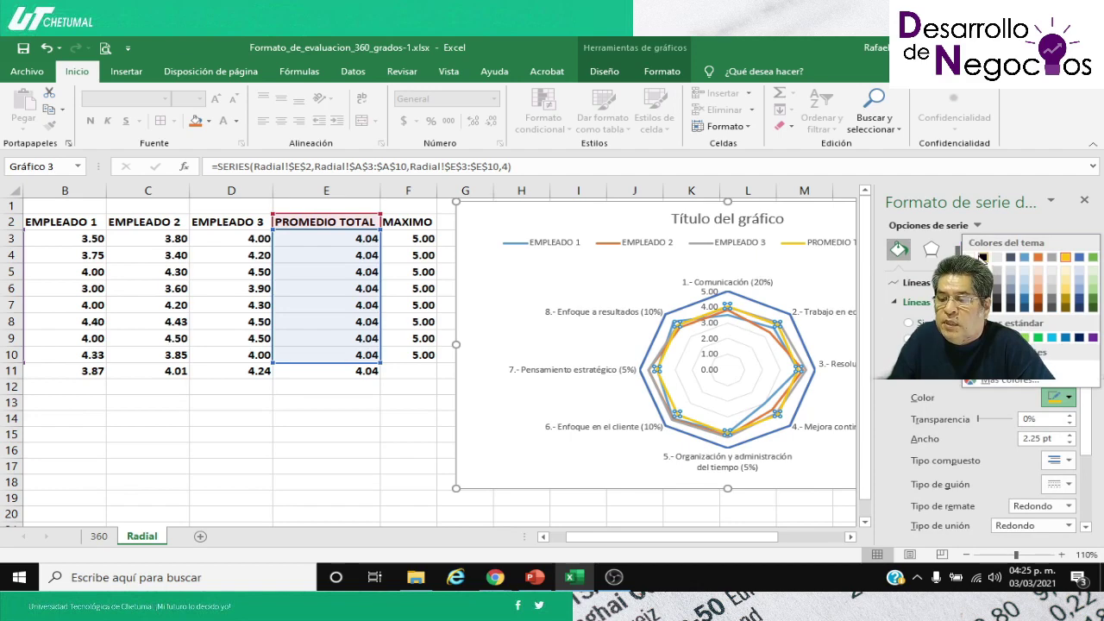
click(982, 257)
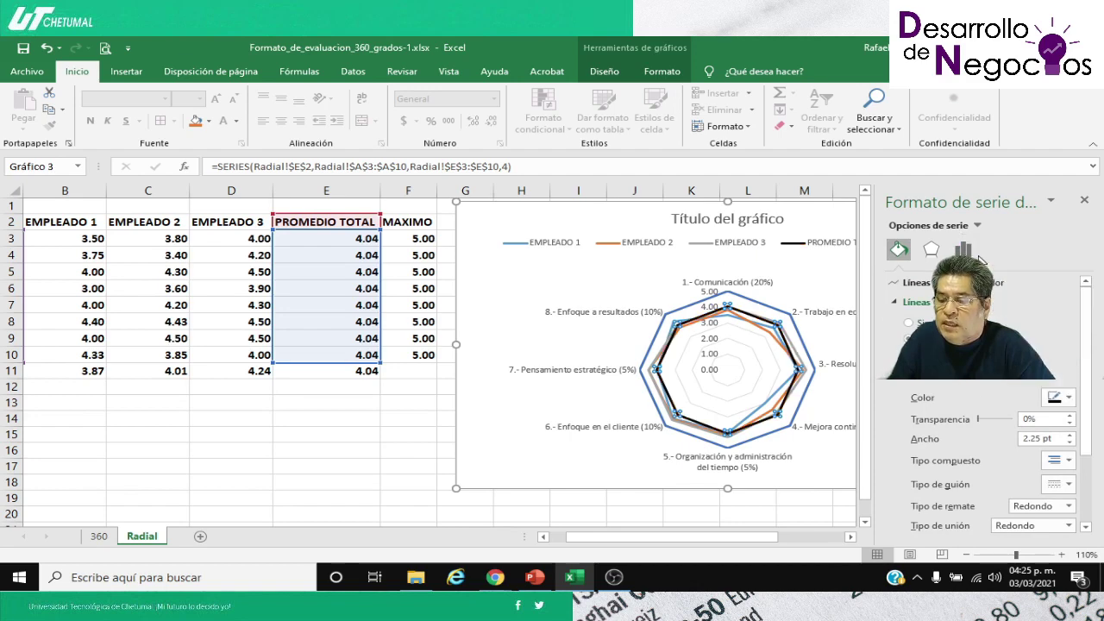
click(1069, 443)
click(1069, 443)
click(1069, 443)
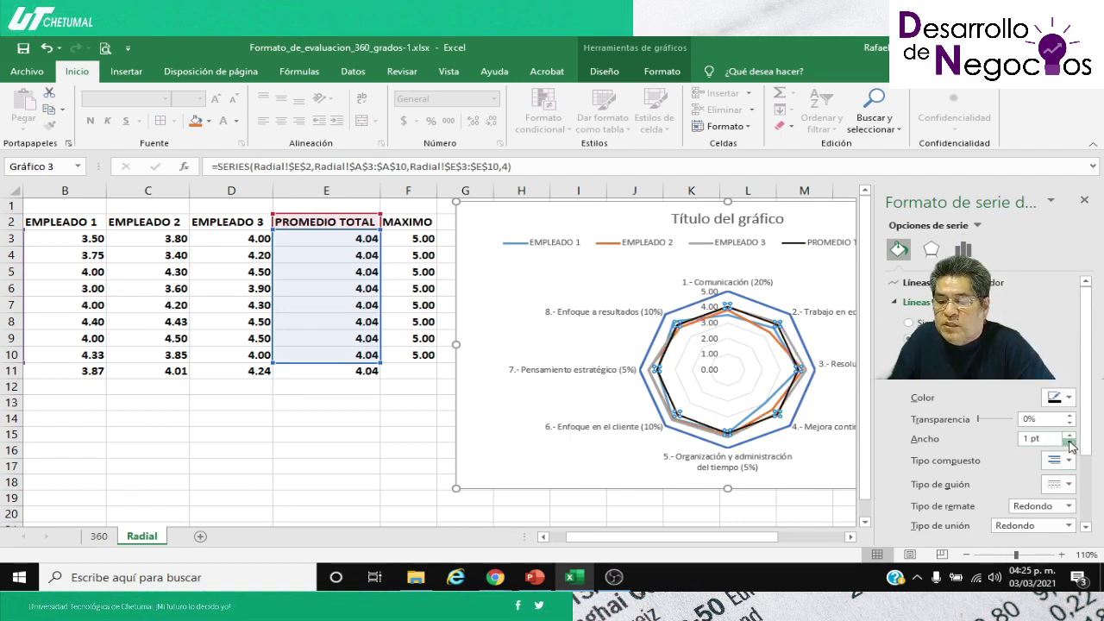
click(1069, 442)
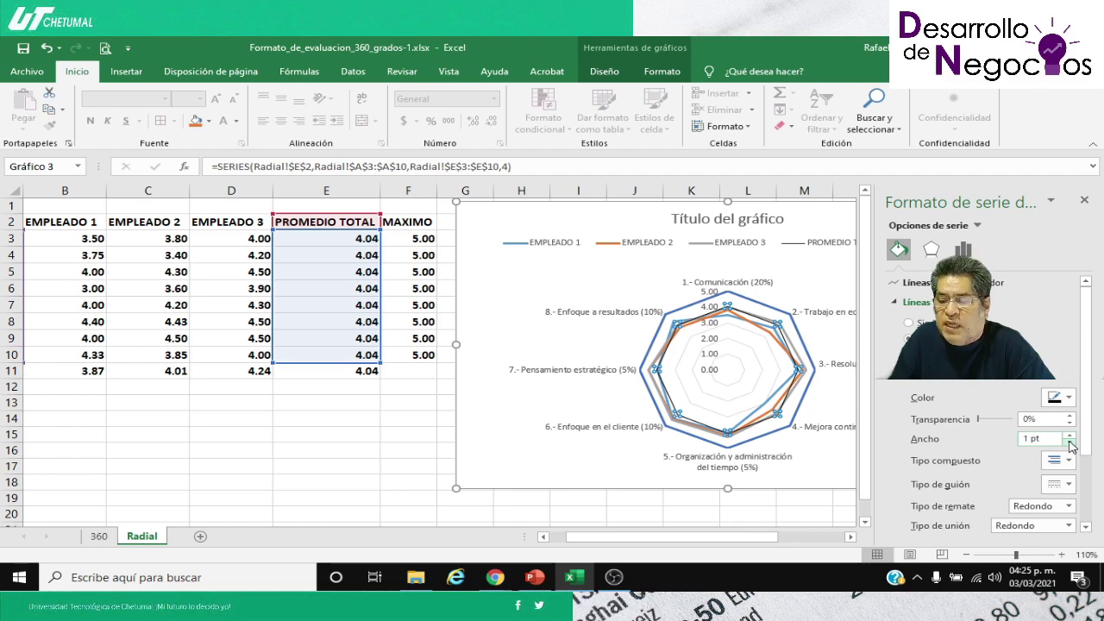
click(1084, 199)
click(361, 472)
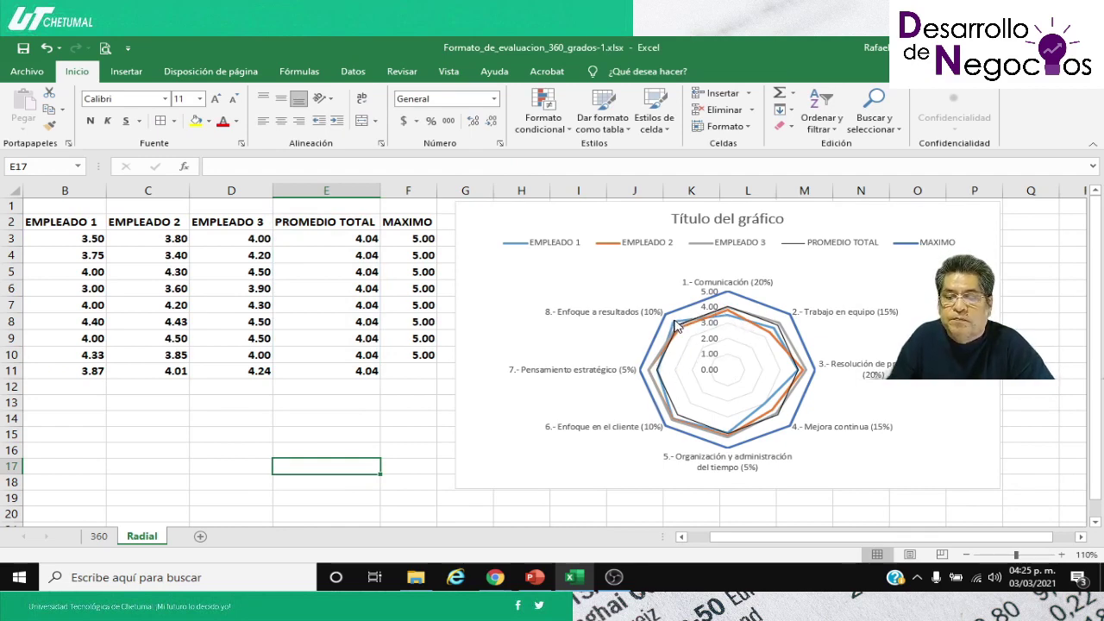
Step: Change the PROMEDIO TOTAL series line color to the standard dark blue and close the formatting options
click(675, 324)
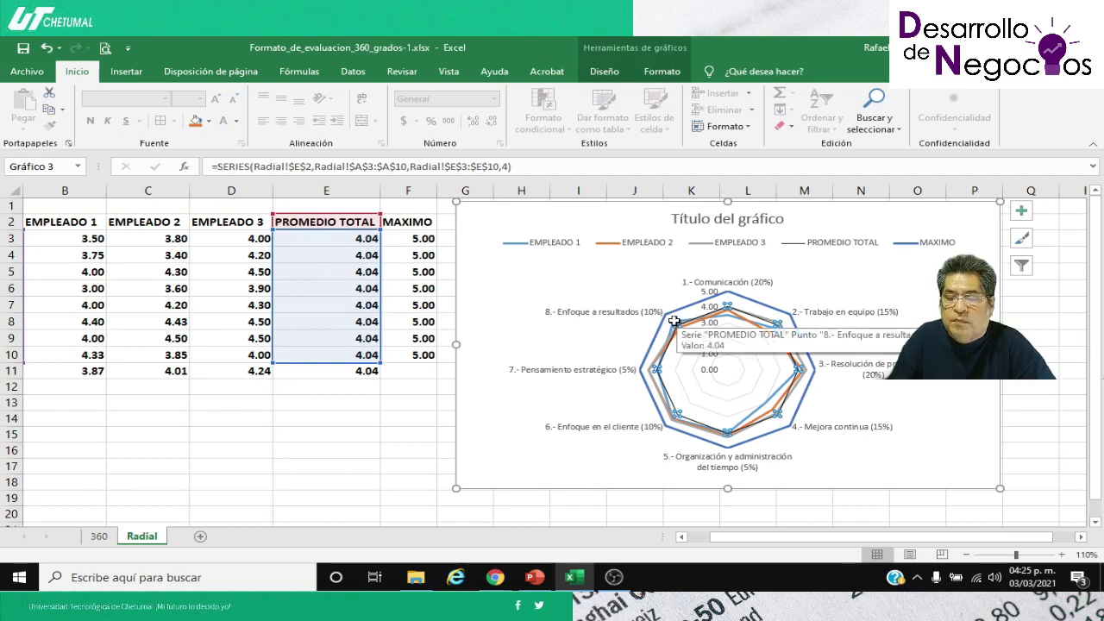
right_click(678, 323)
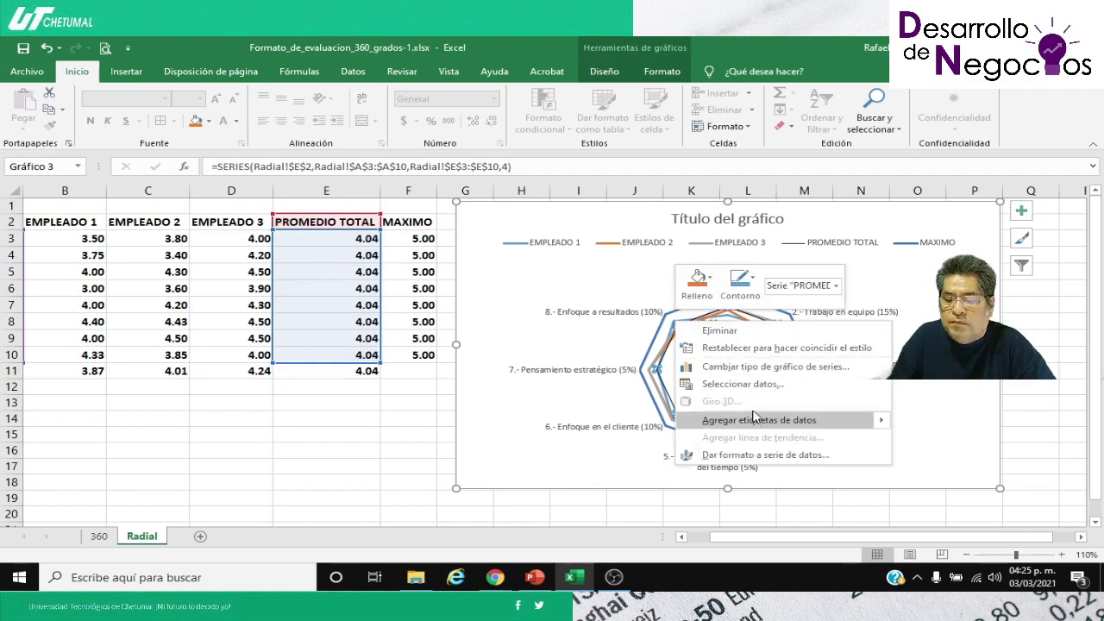
click(750, 455)
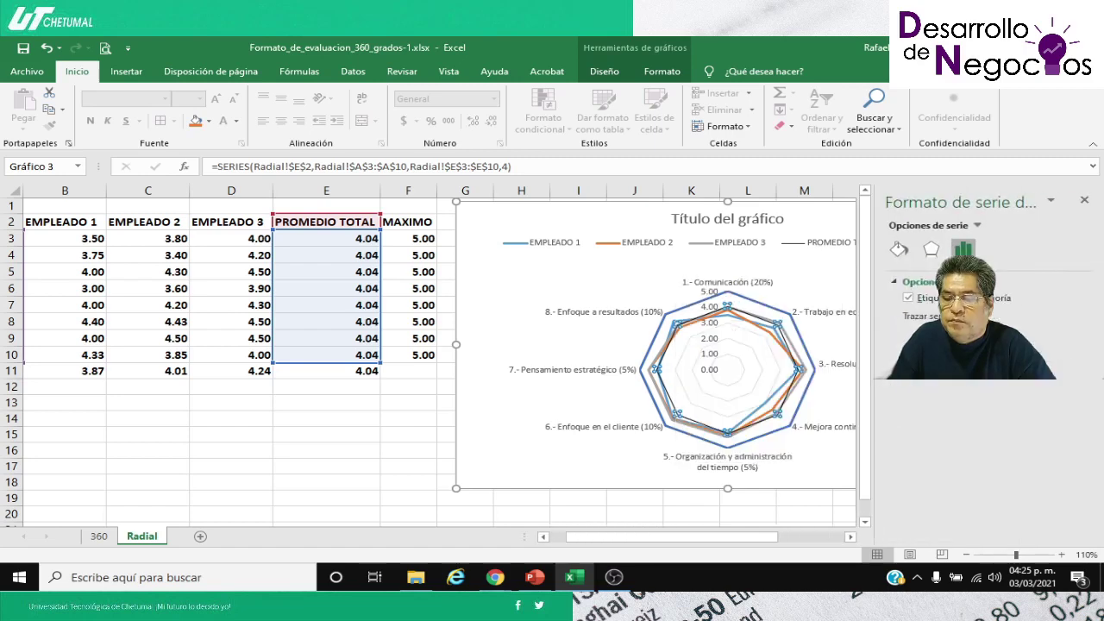
click(899, 250)
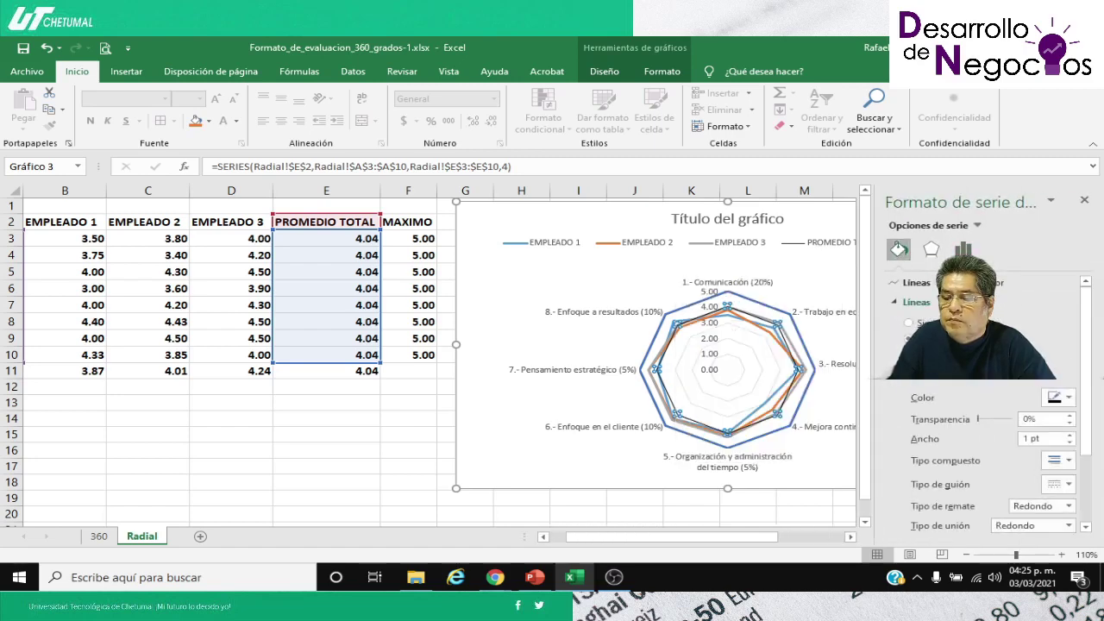
click(1069, 399)
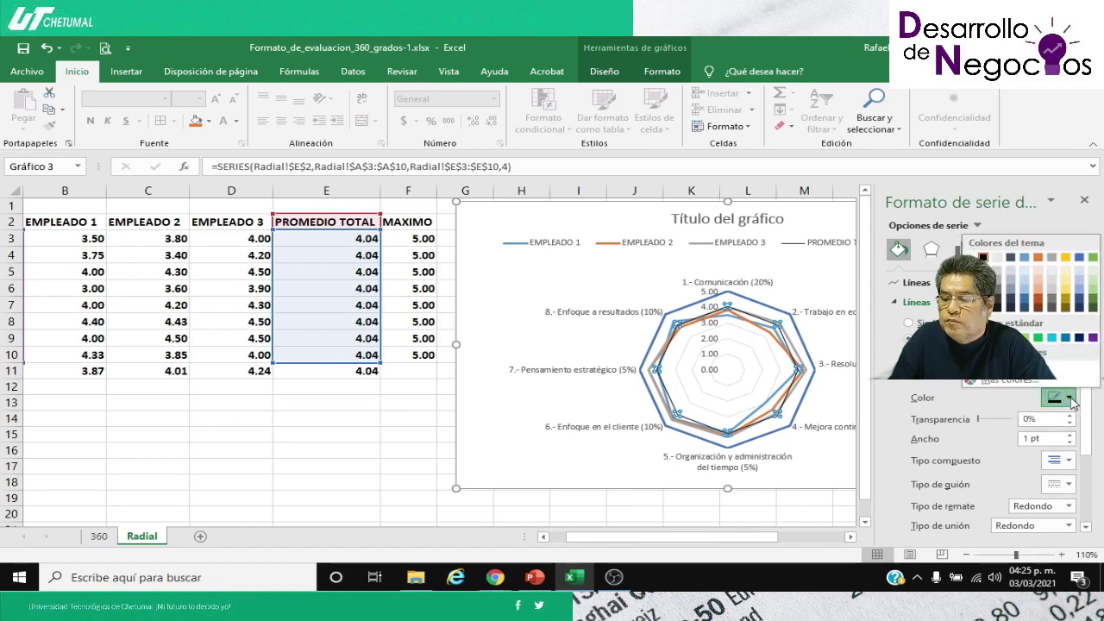
click(1078, 339)
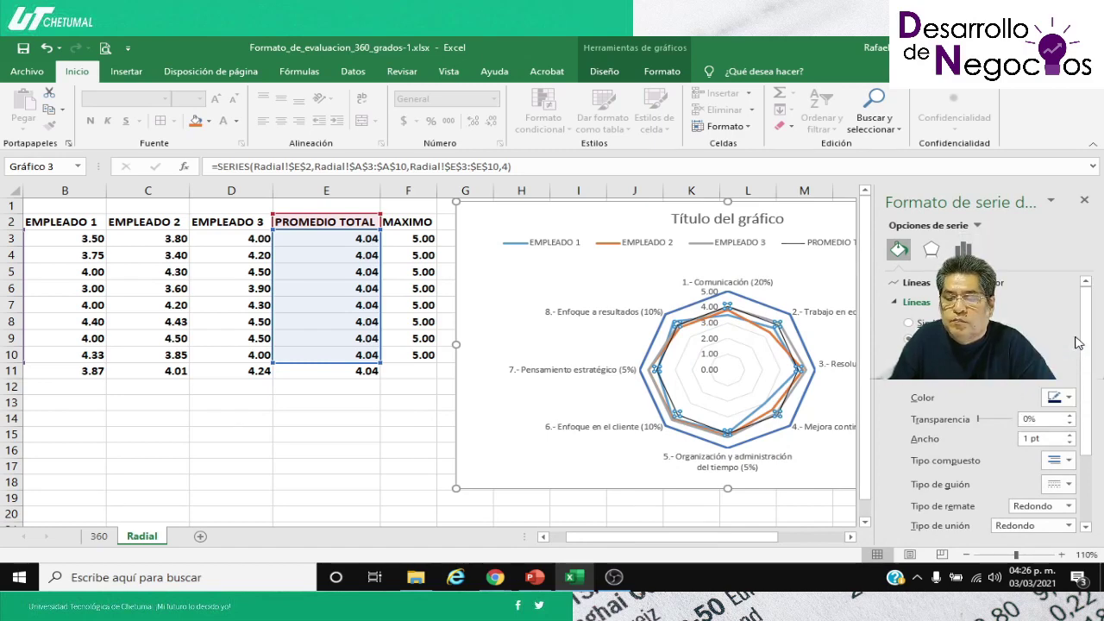
click(379, 457)
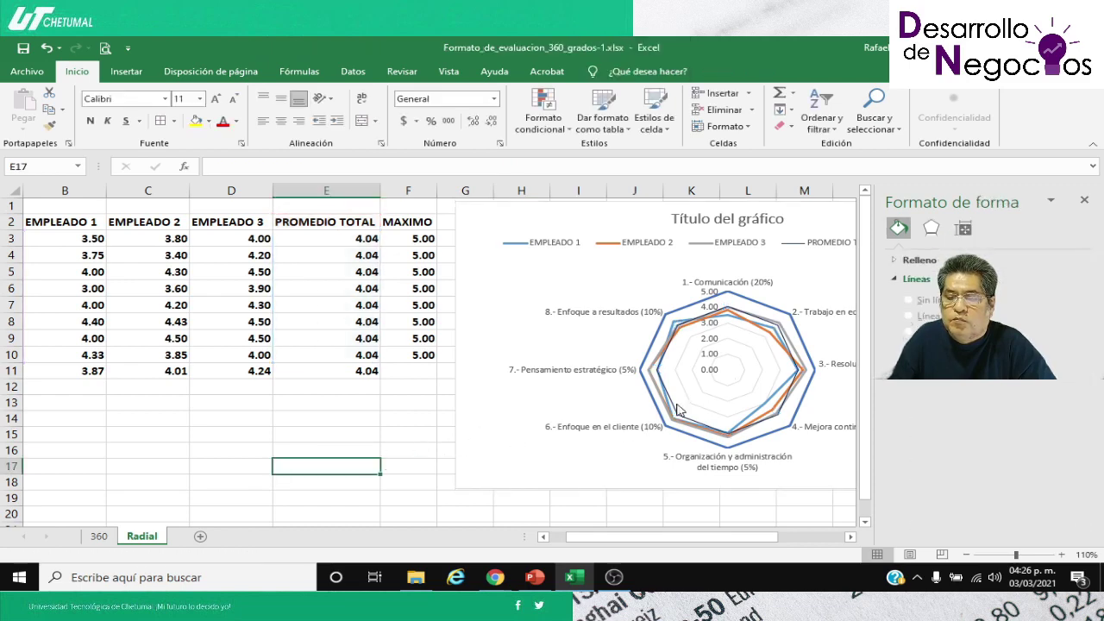
click(1085, 198)
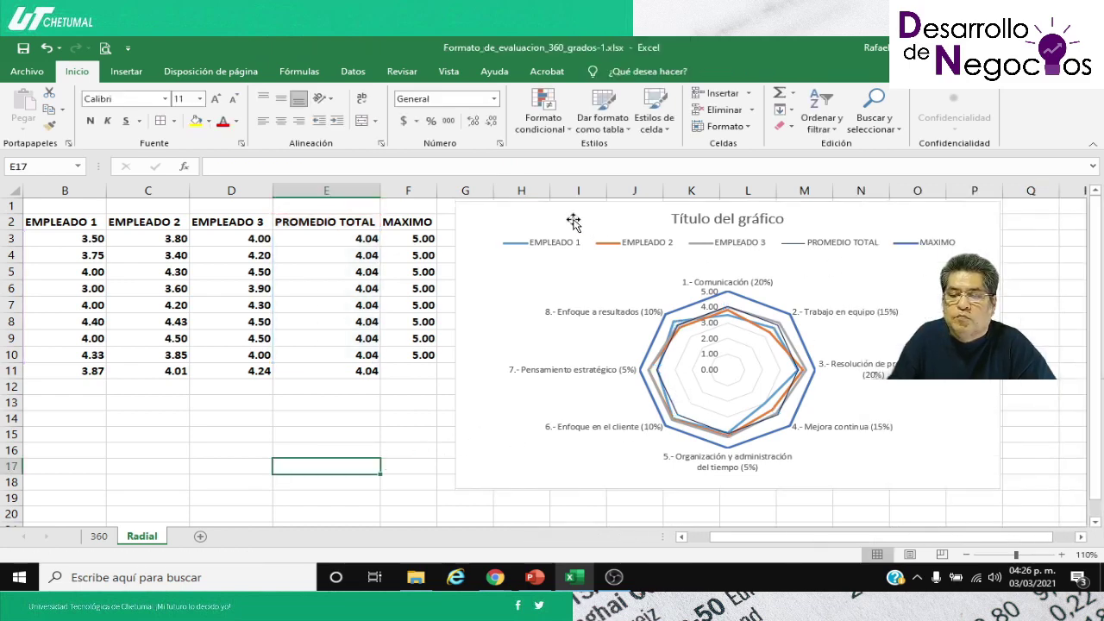
Step: Select the whole radial chart to check it in print preview
click(571, 221)
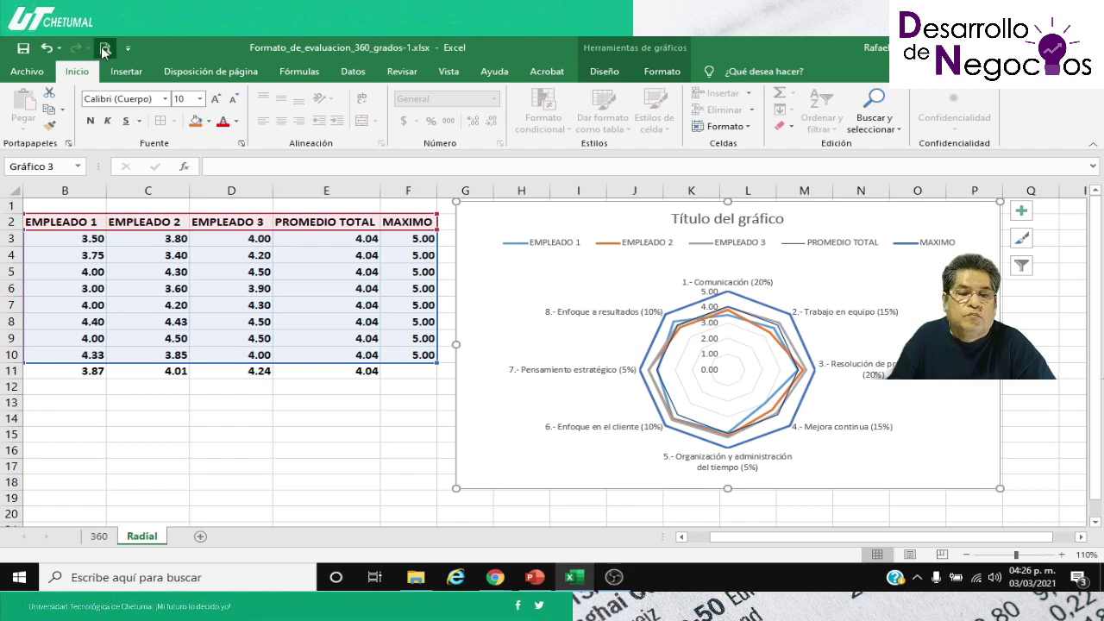